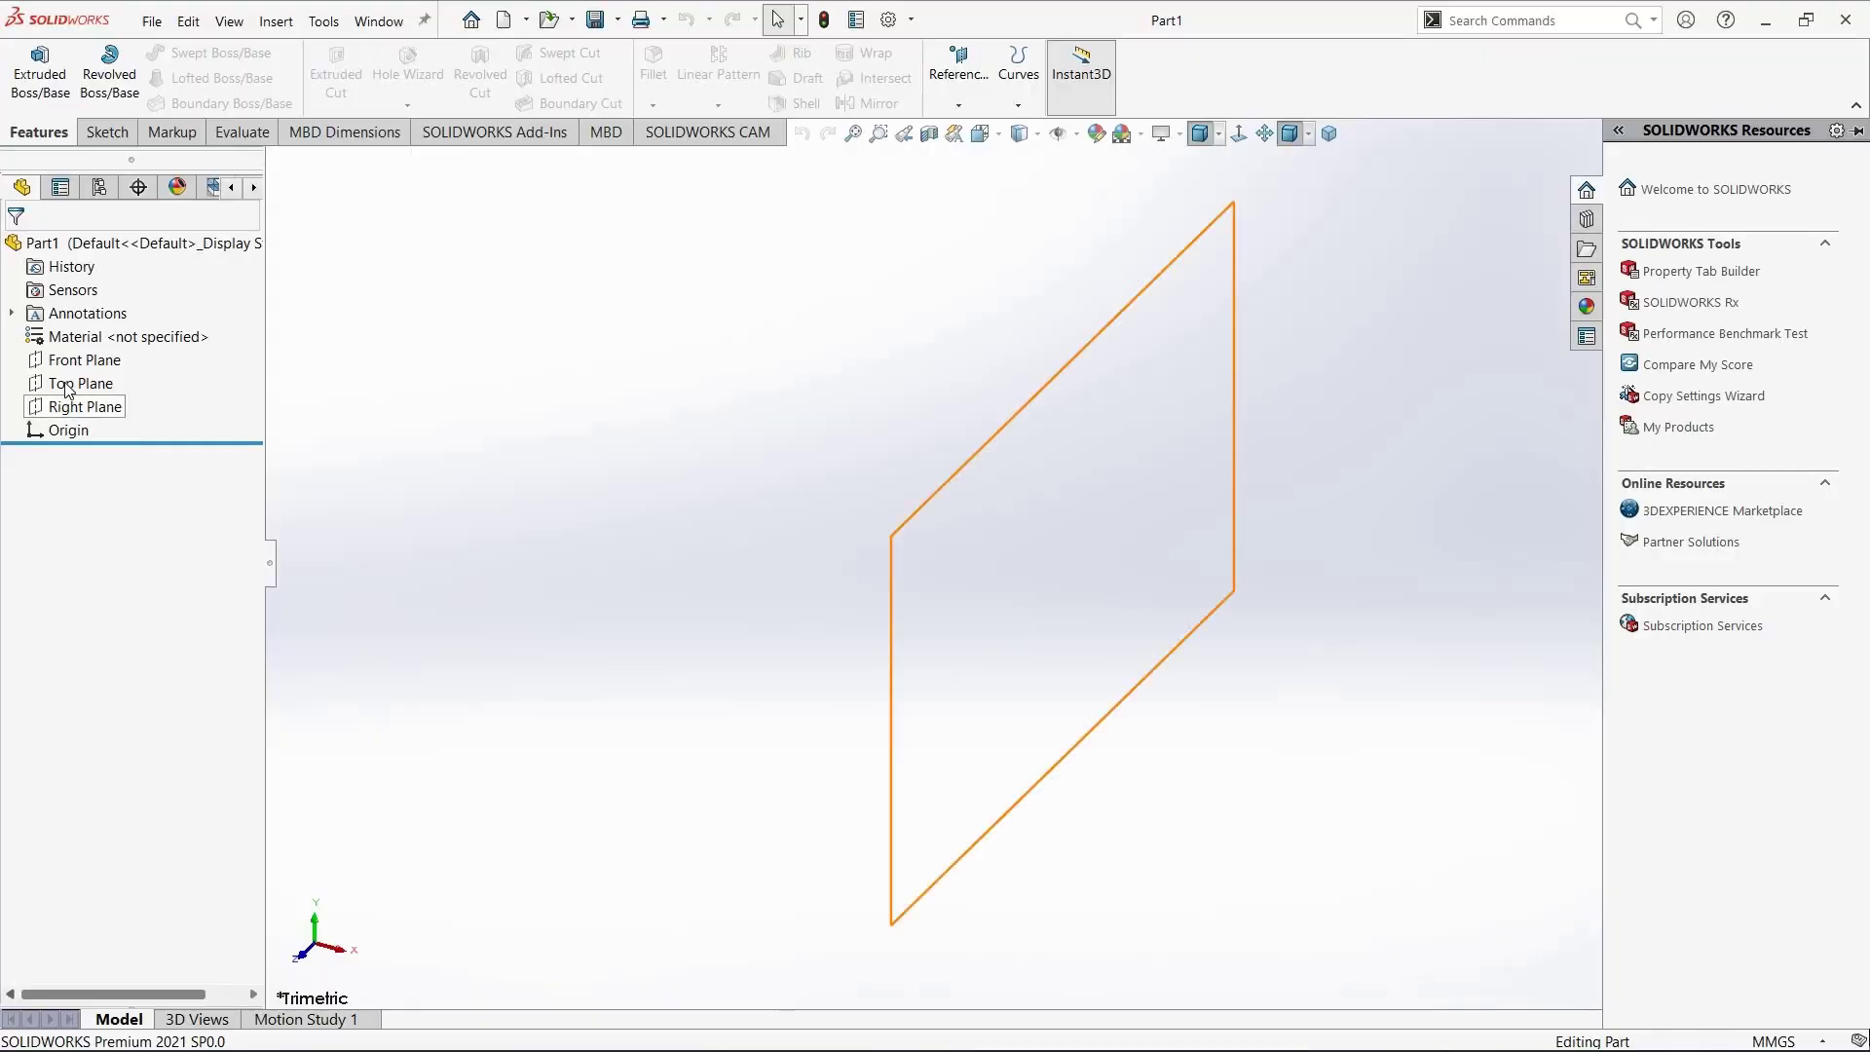
# Step: Sketch a center rectangle about the origin on the Top Plane
pyautogui.click(86, 382)
pyautogui.click(89, 354)
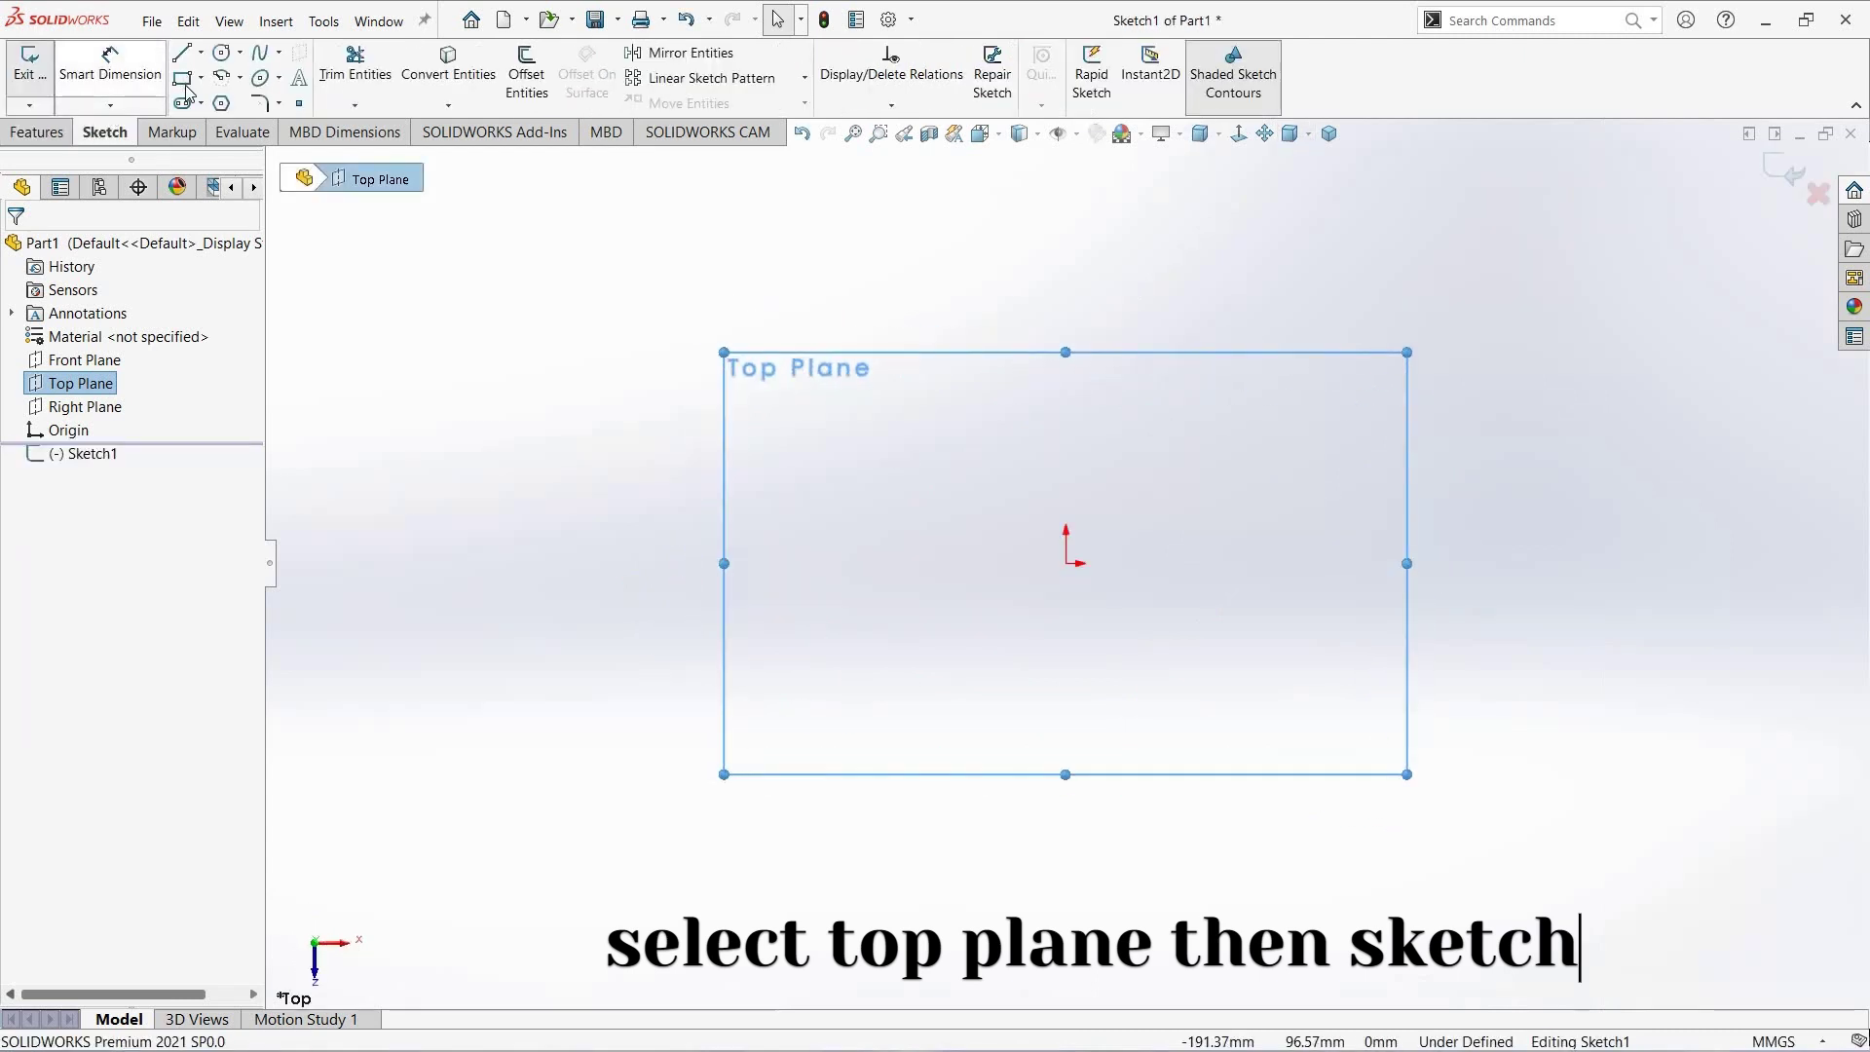
pyautogui.click(182, 78)
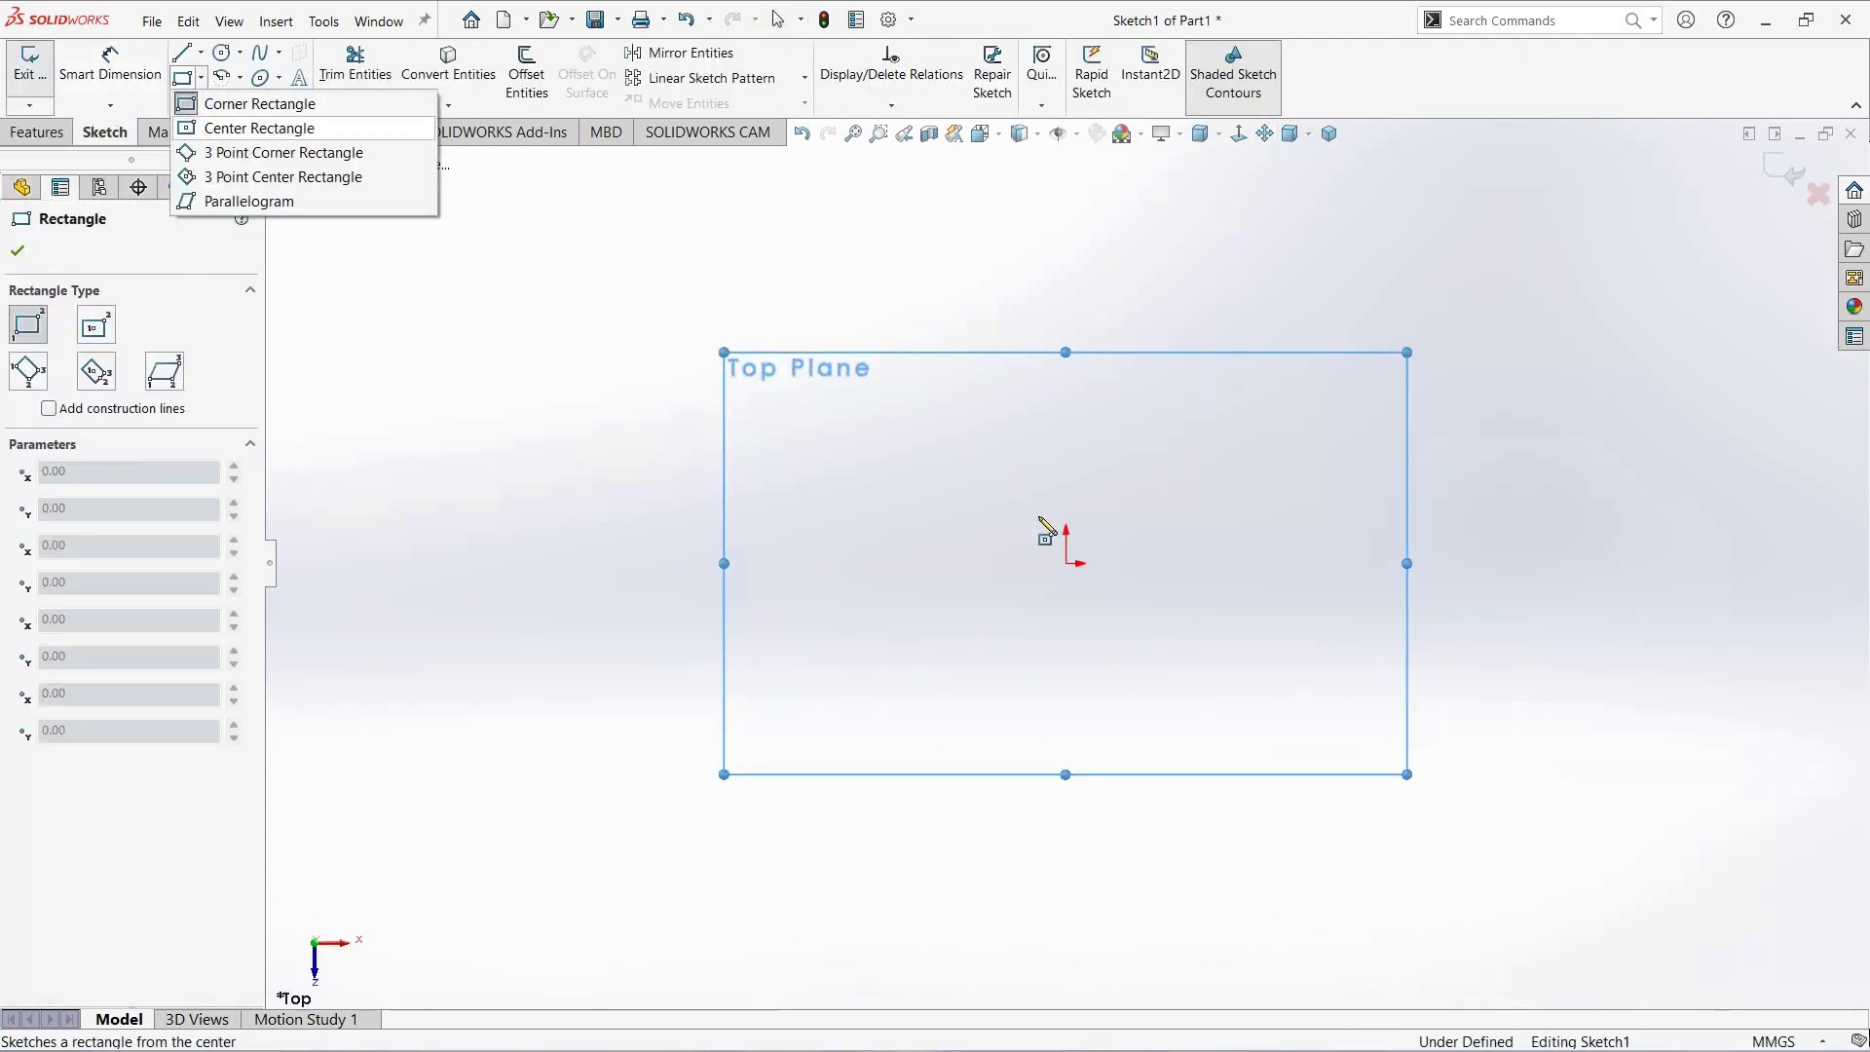
pyautogui.click(1067, 564)
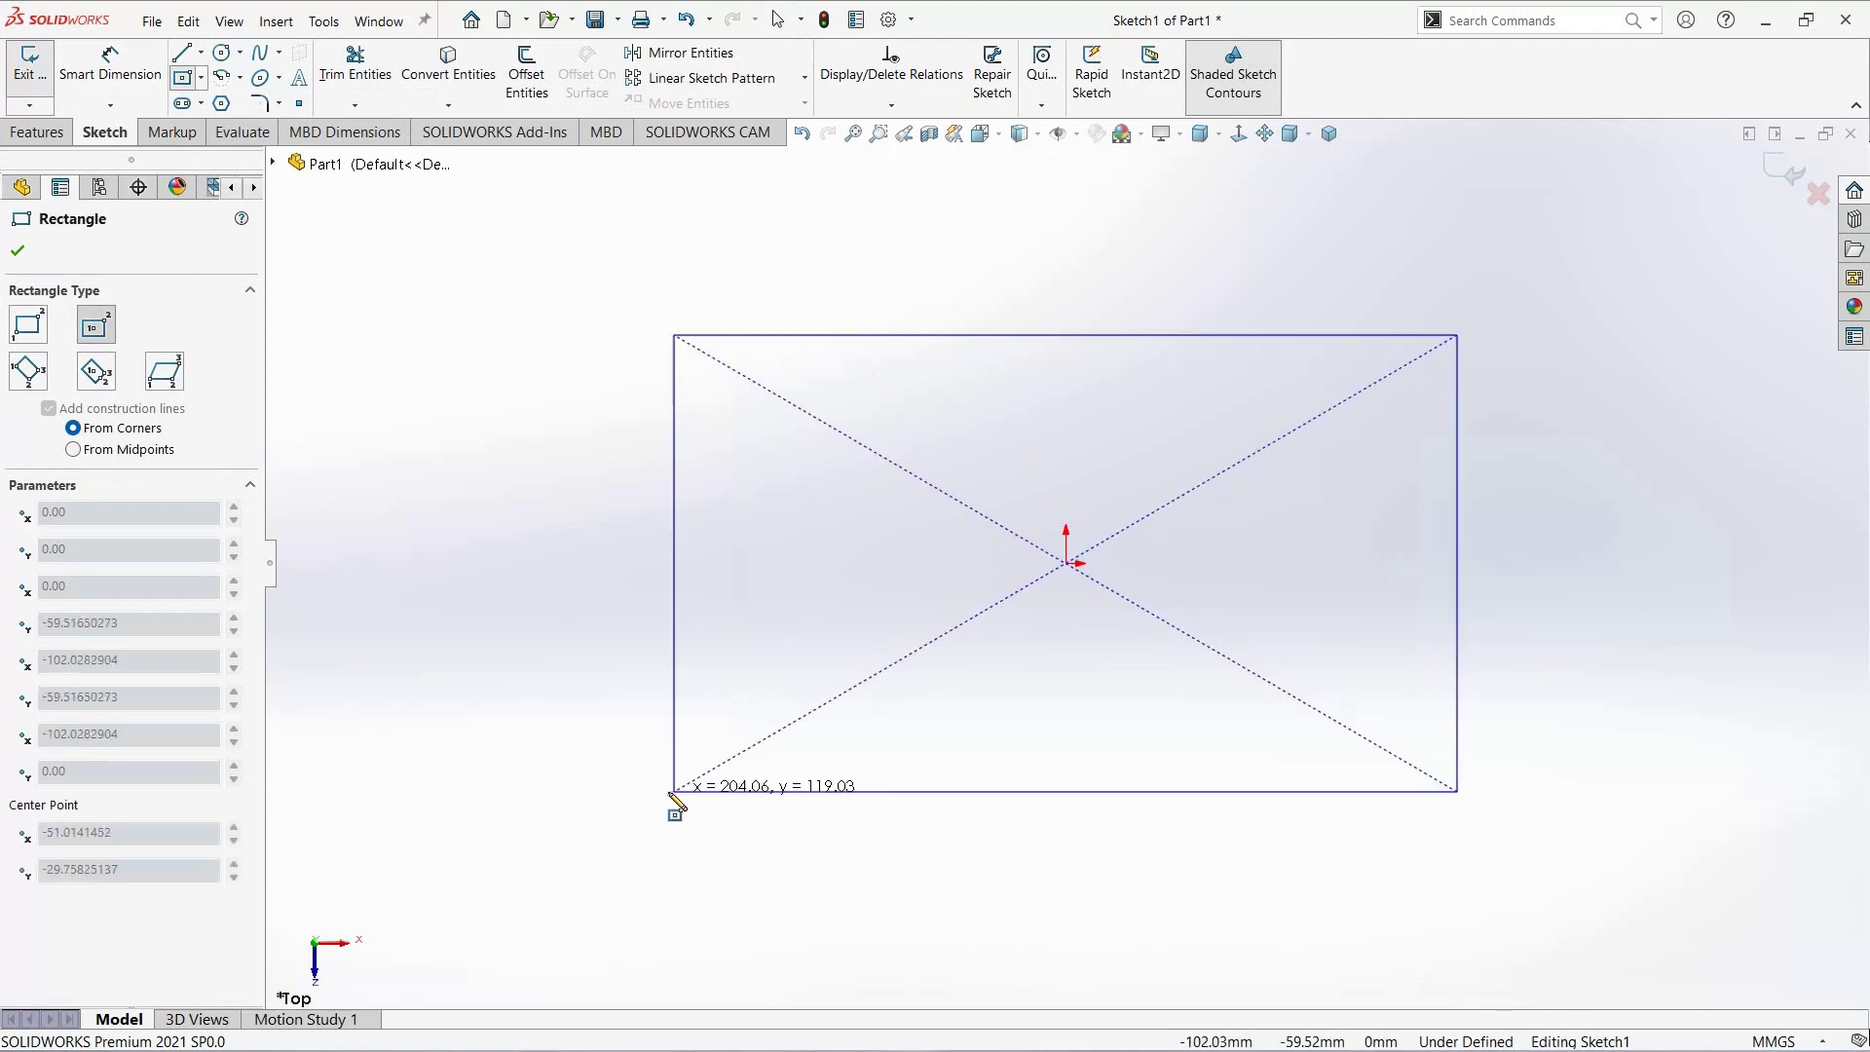
pyautogui.click(673, 792)
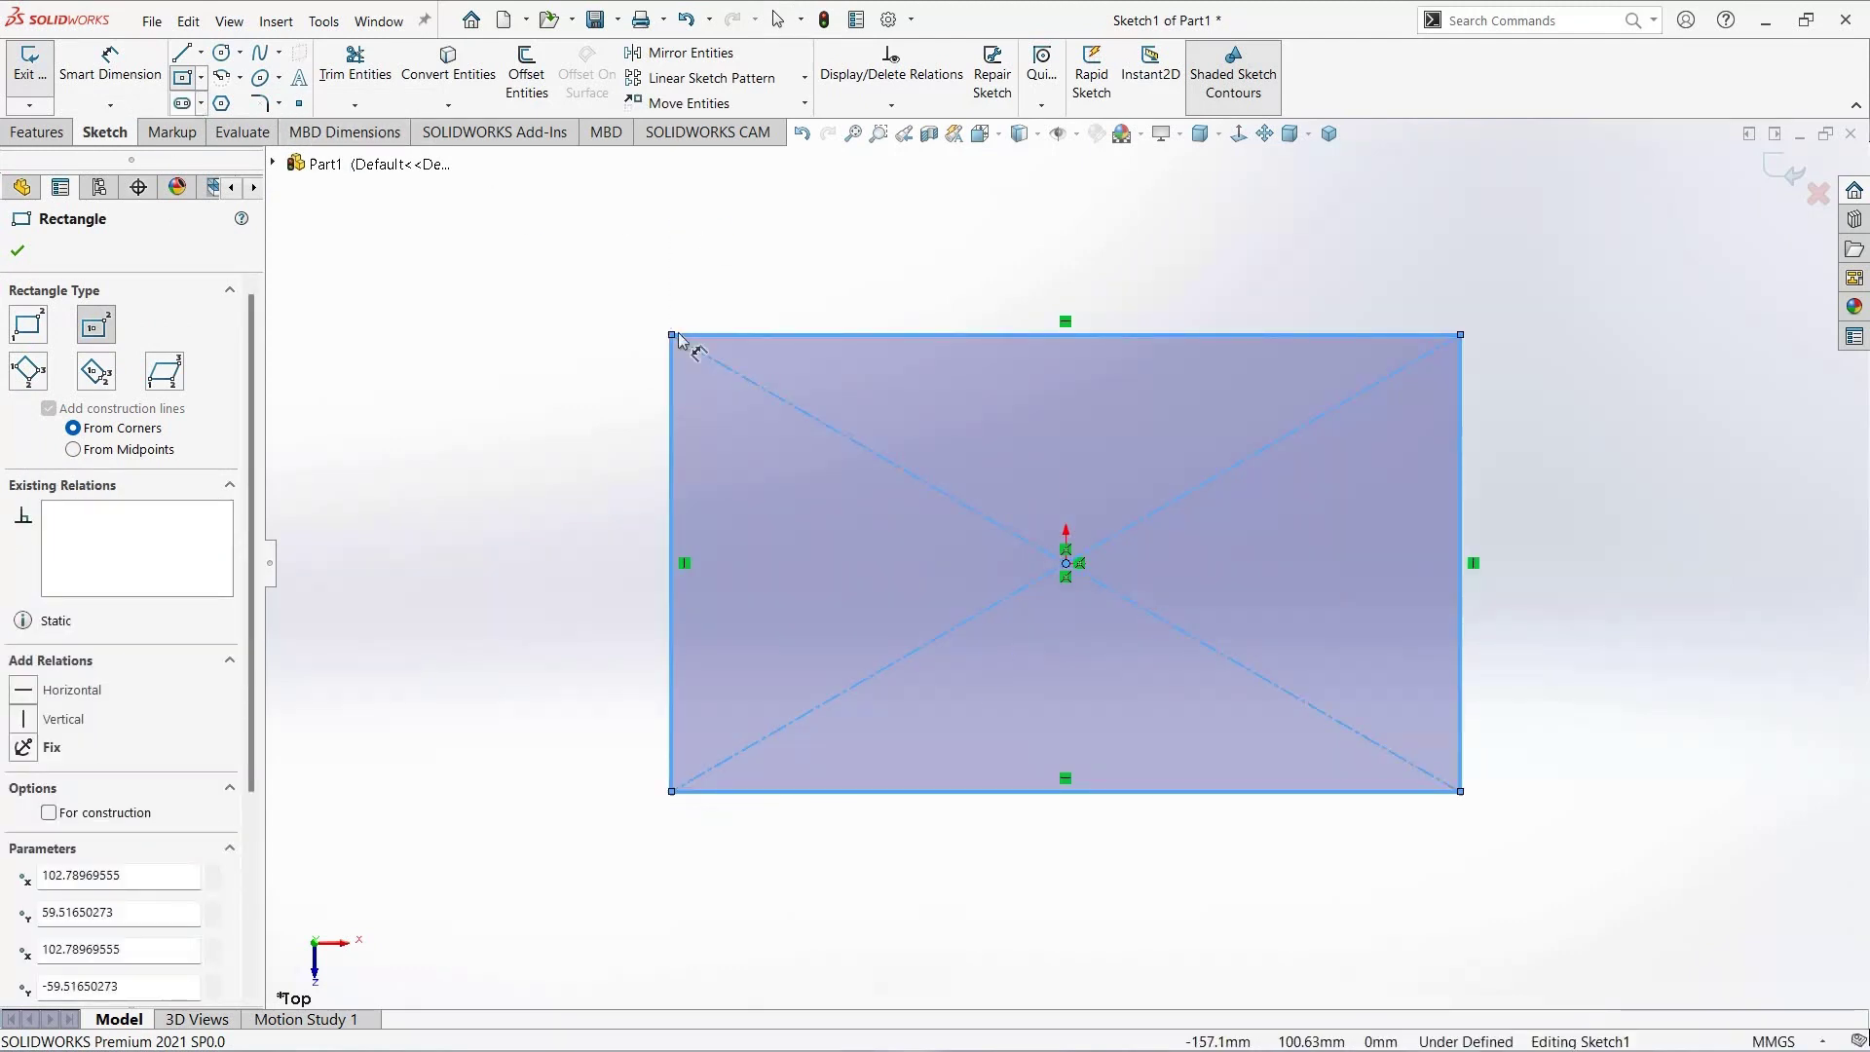
pyautogui.press('Escape')
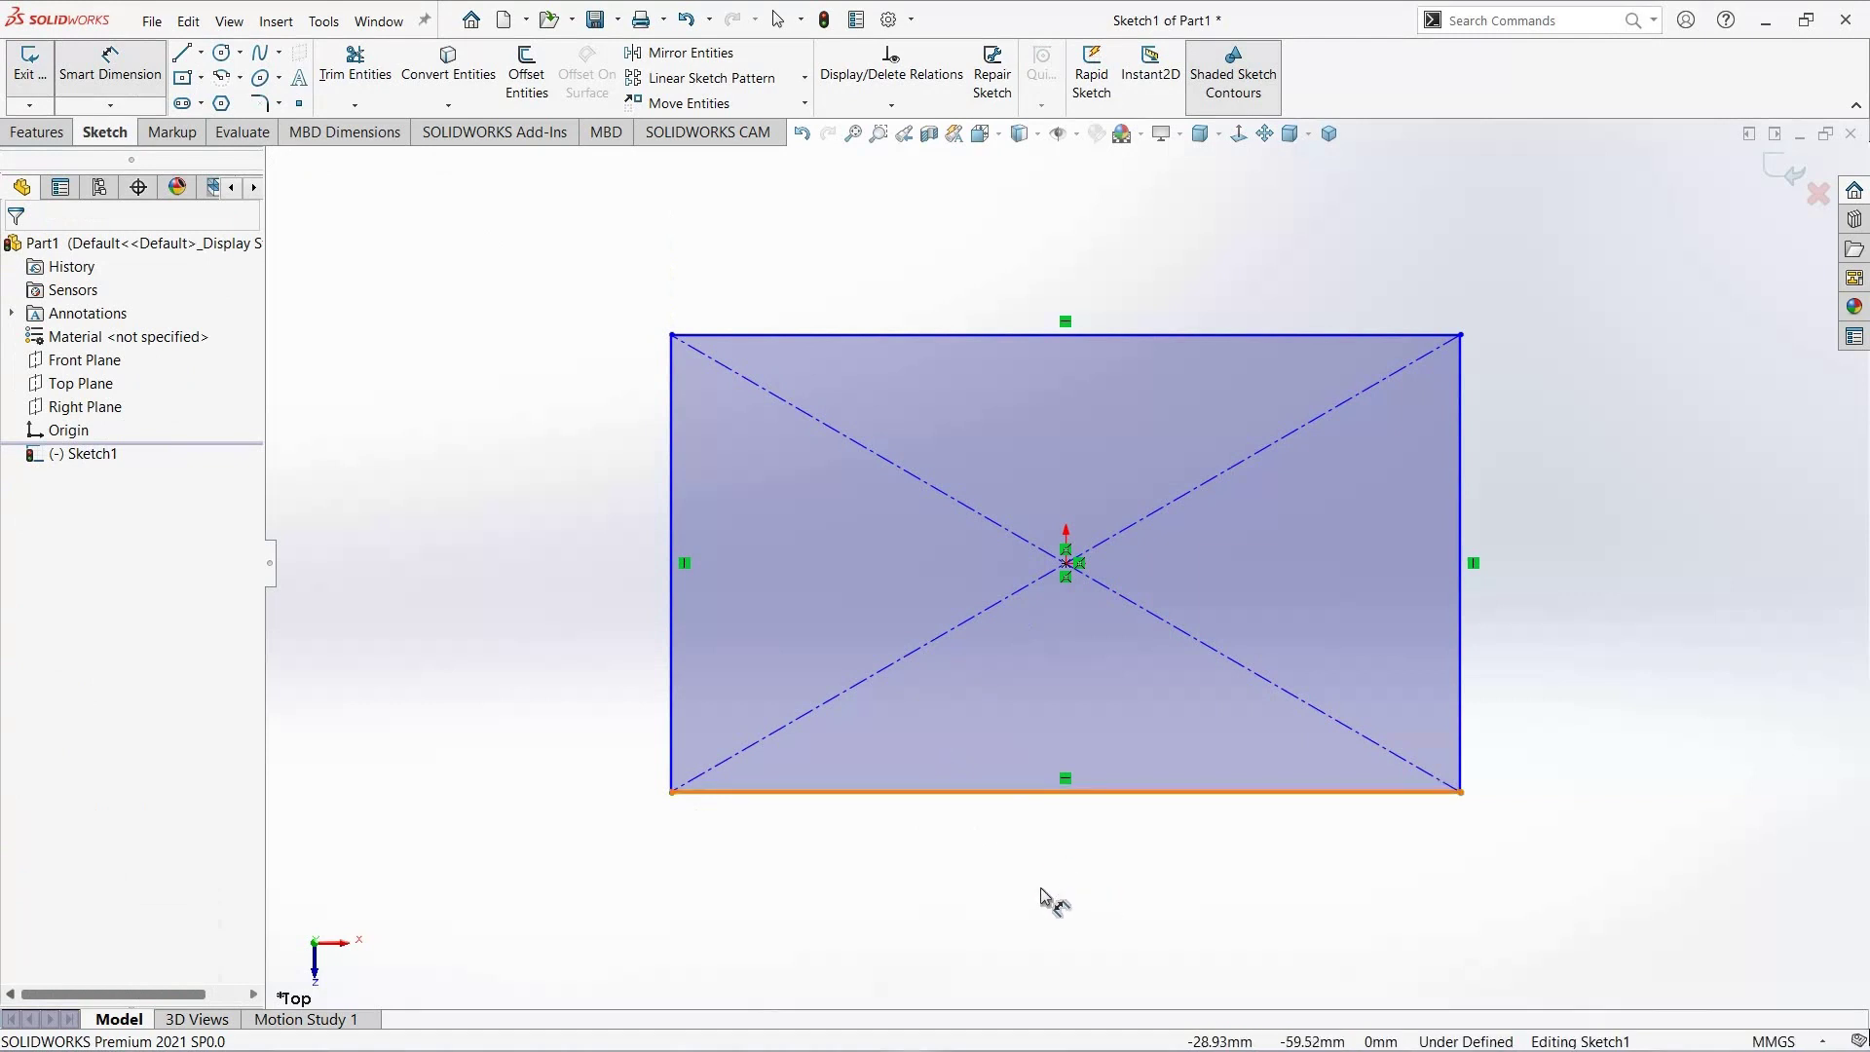
# Step: Dimension the rectangle's bottom edge 80 mm and right edge 40 mm
pyautogui.click(1044, 791)
pyautogui.click(1036, 897)
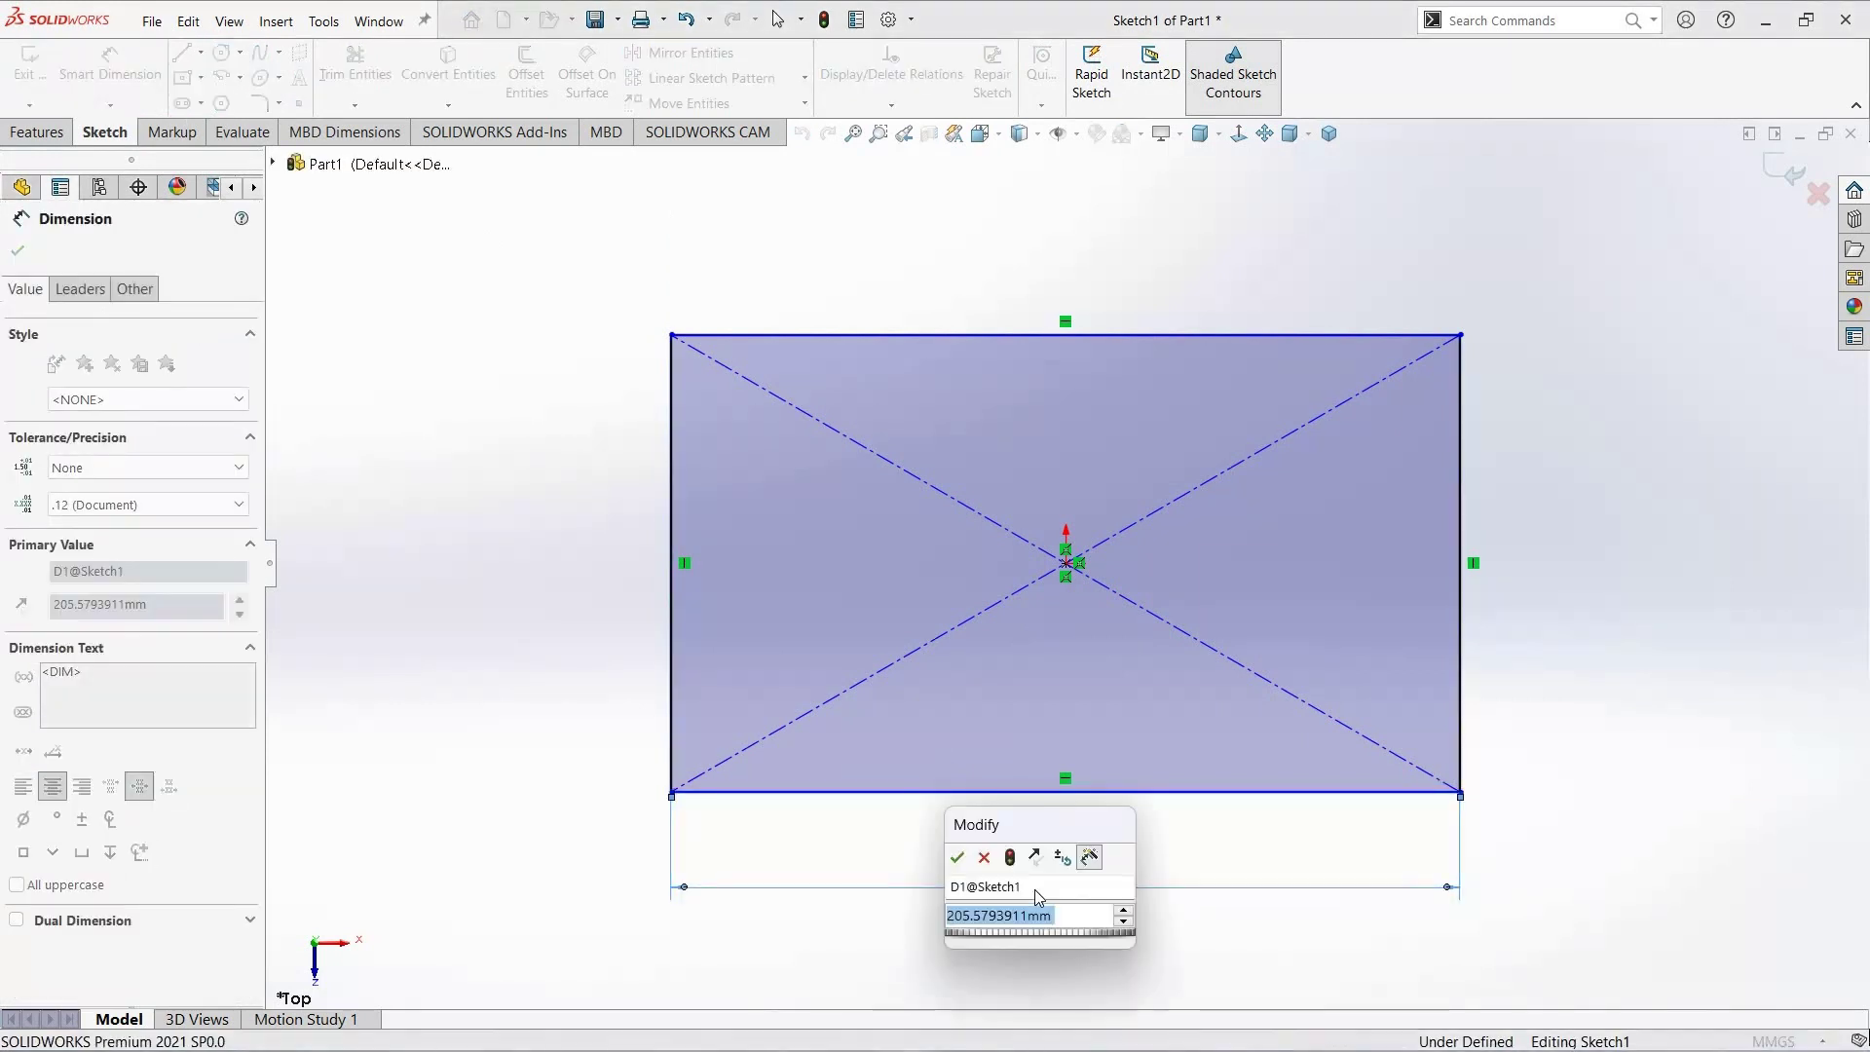
pyautogui.write('80')
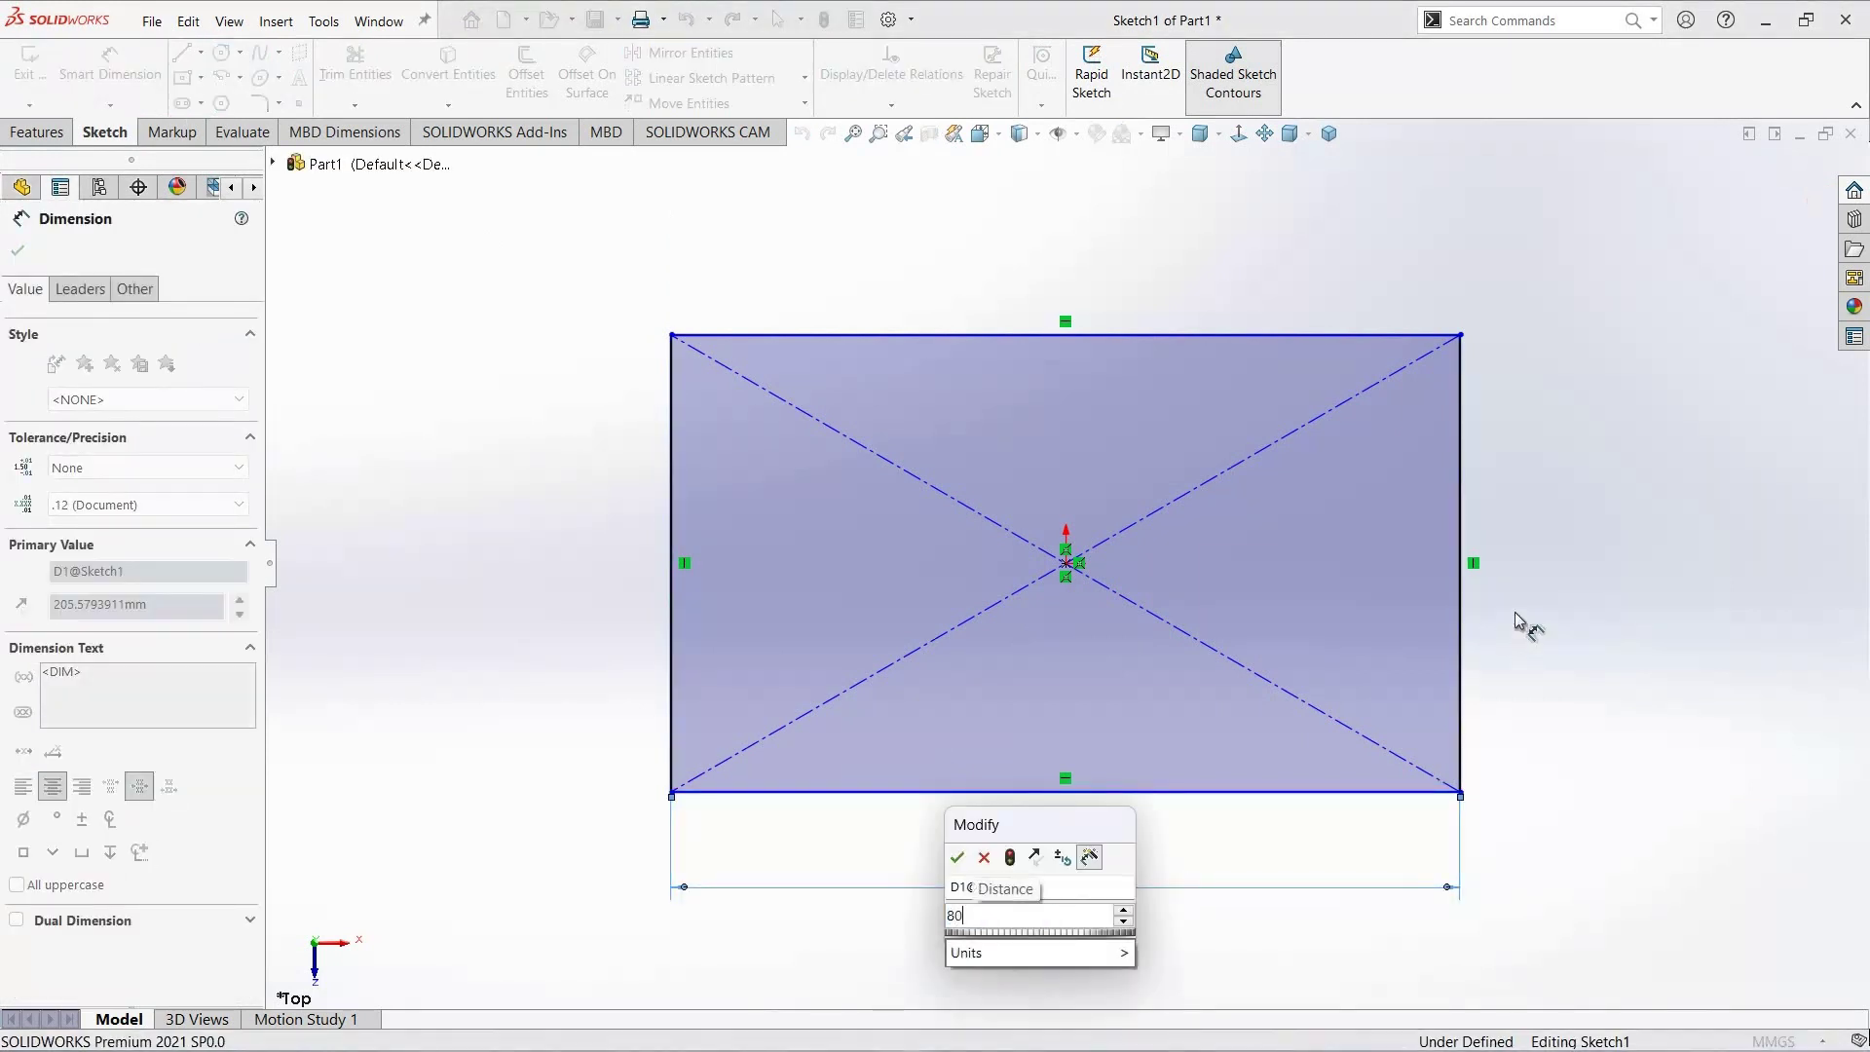
pyautogui.press('Return')
pyautogui.click(1461, 616)
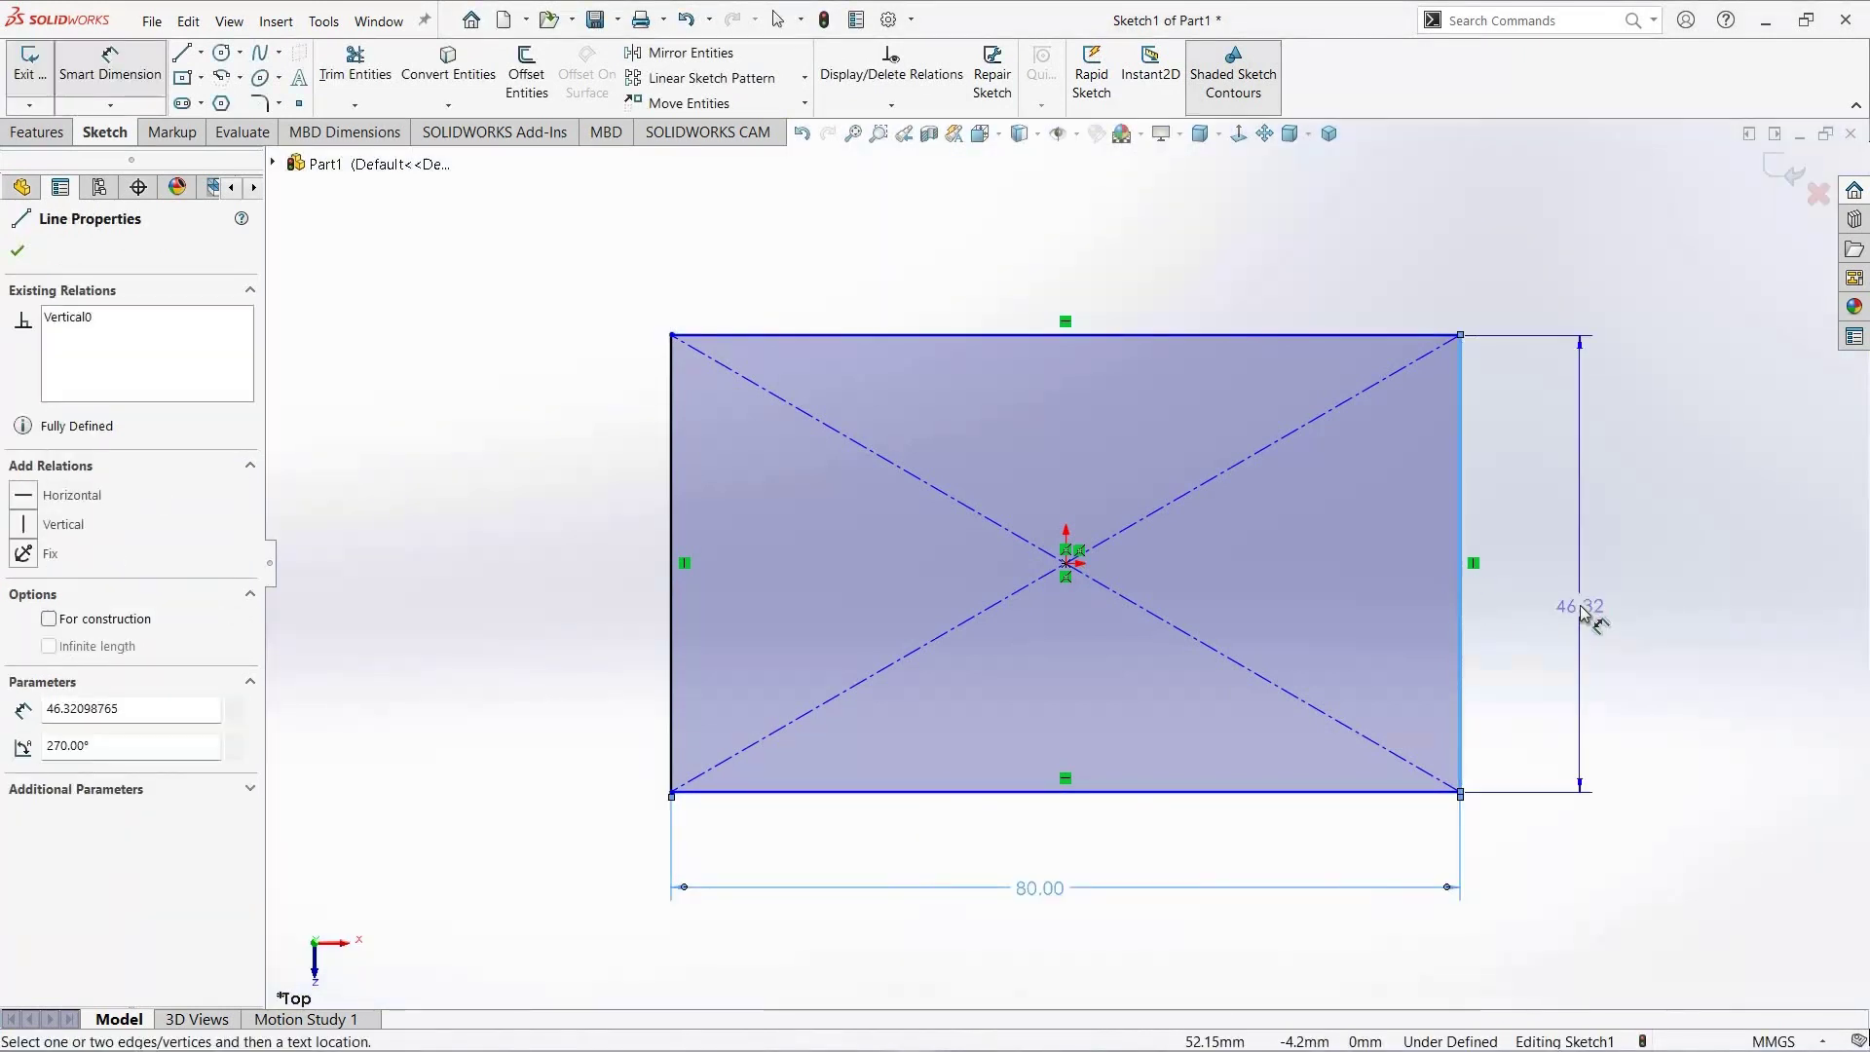
pyautogui.click(1581, 612)
pyautogui.write('40')
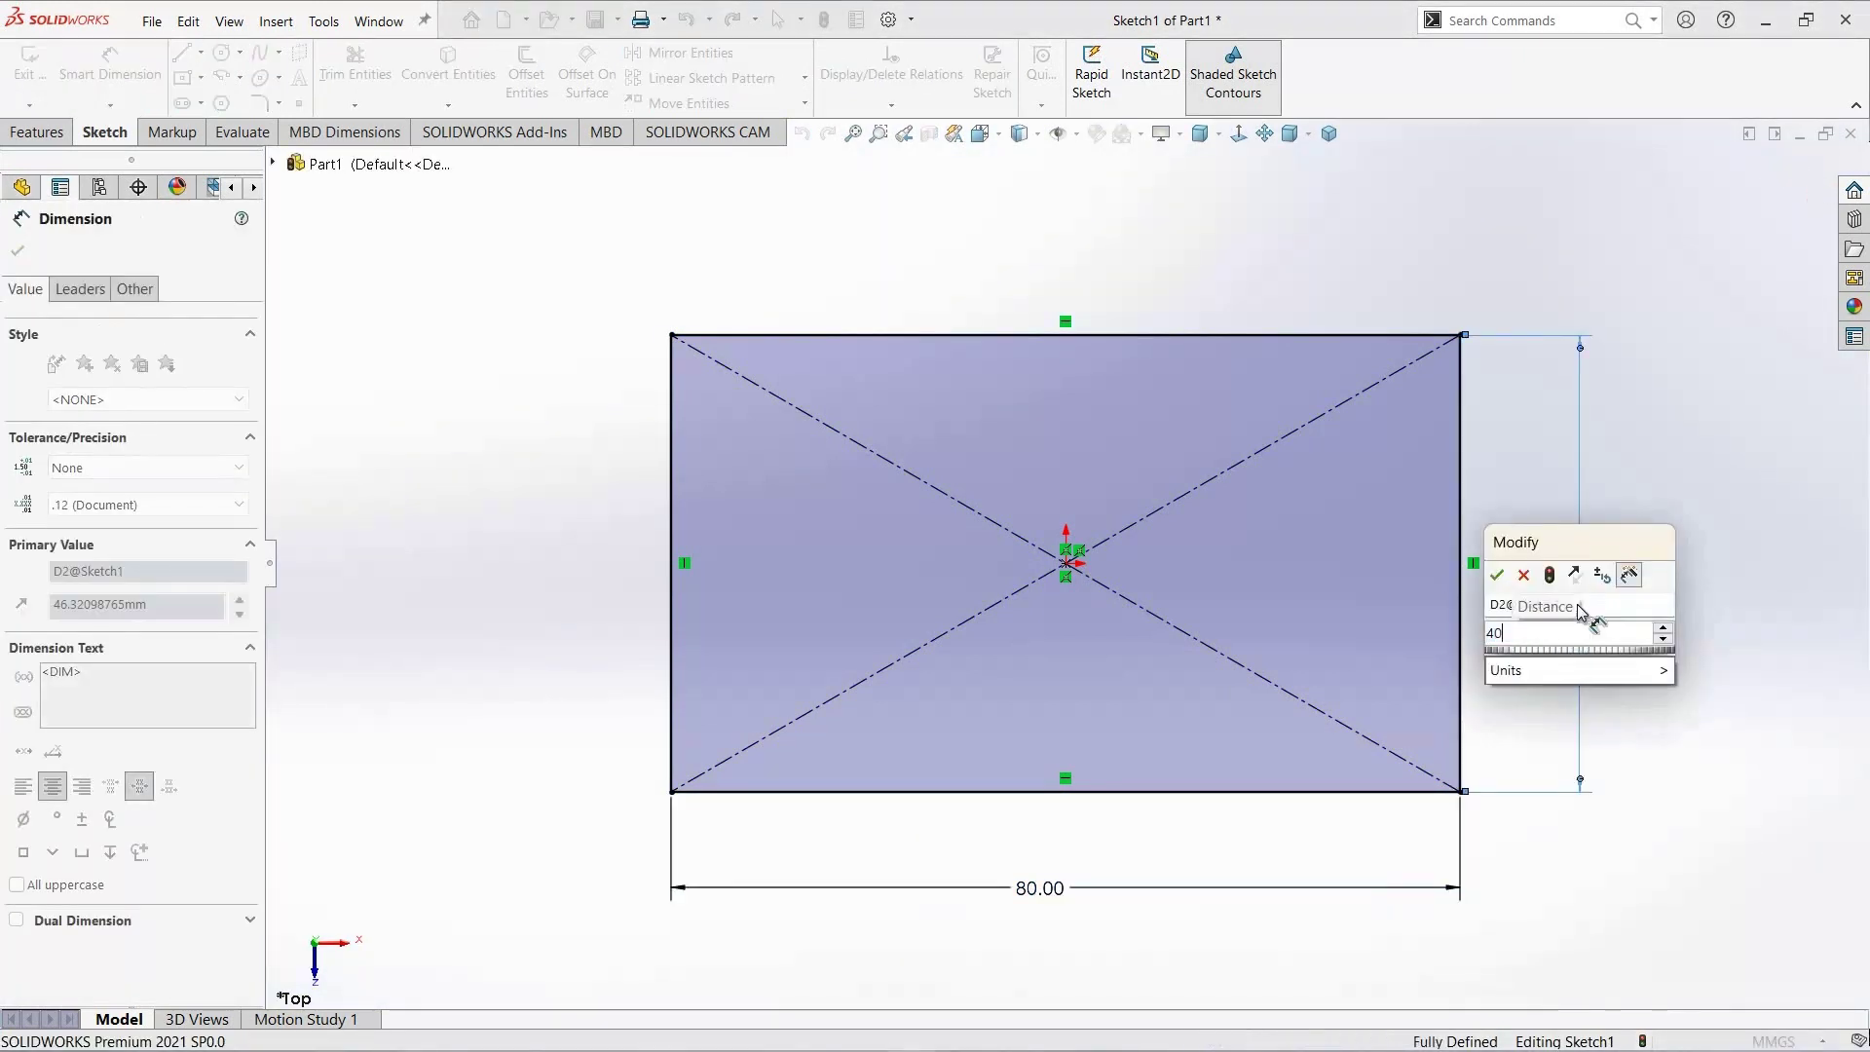
pyautogui.press('Return')
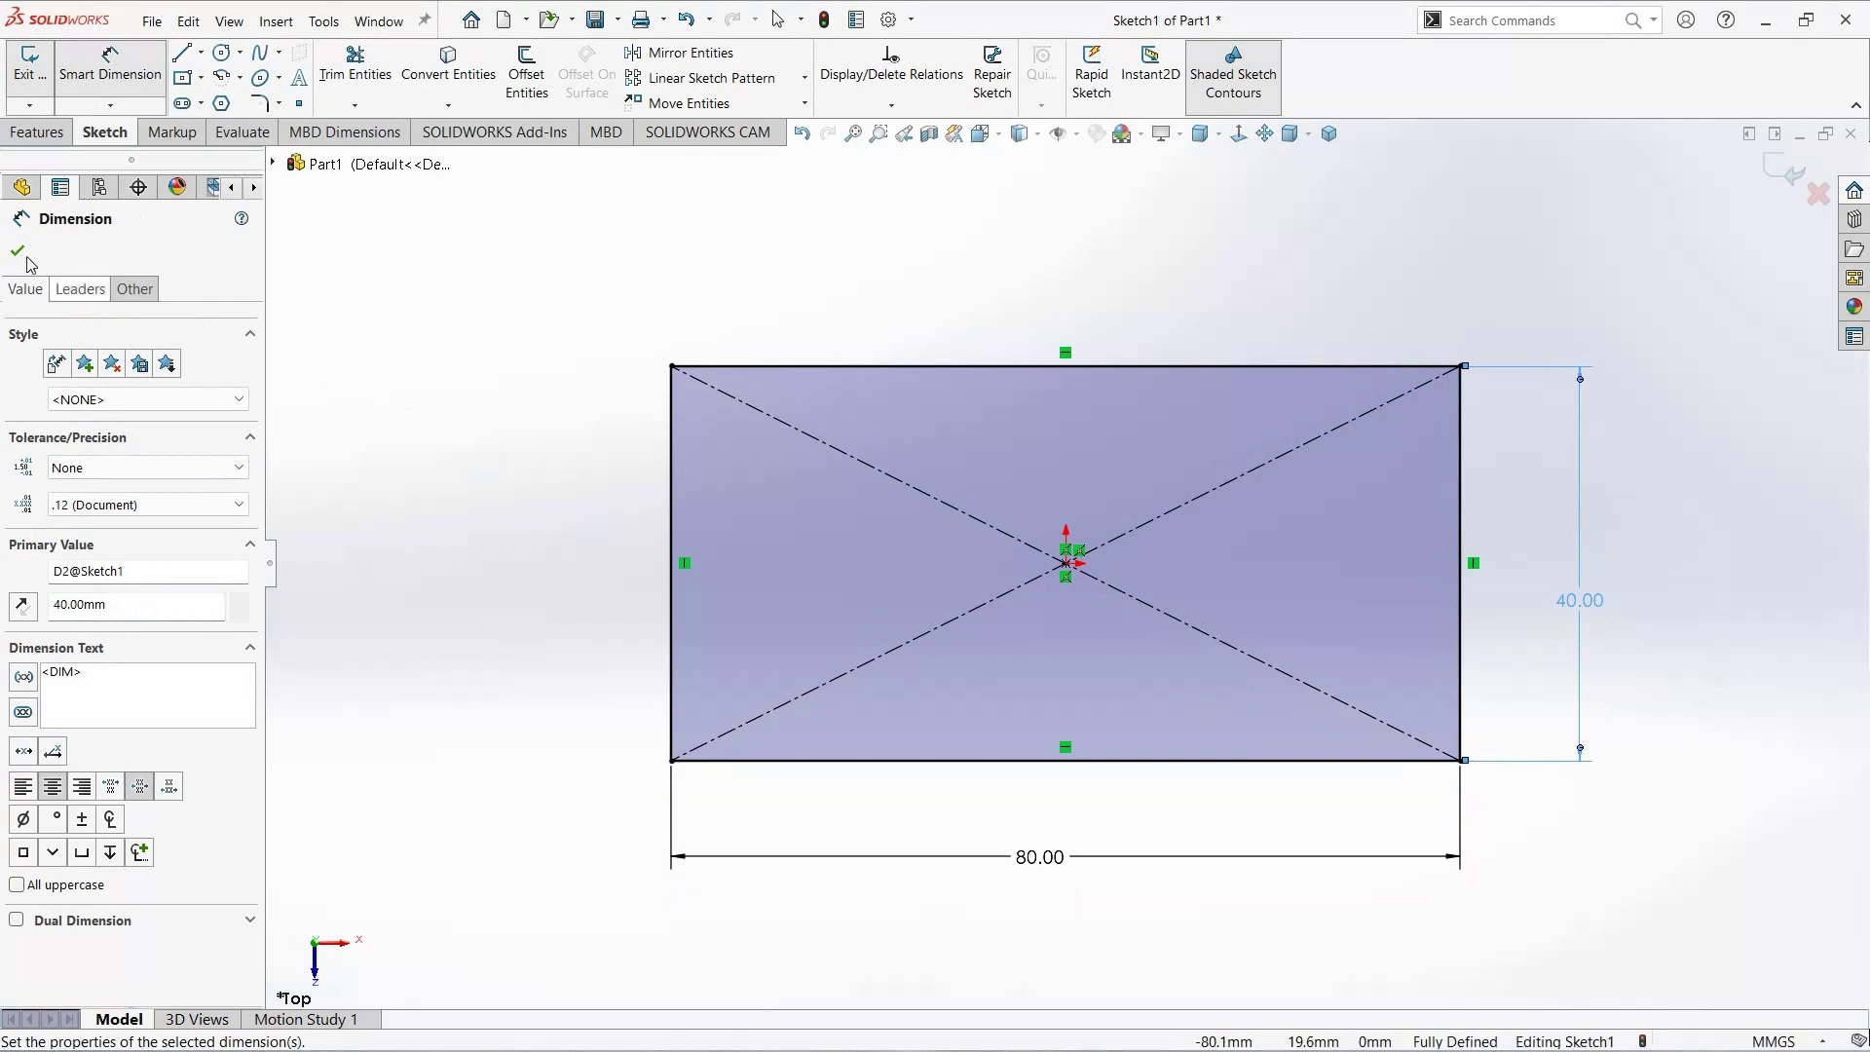
pyautogui.press('Escape')
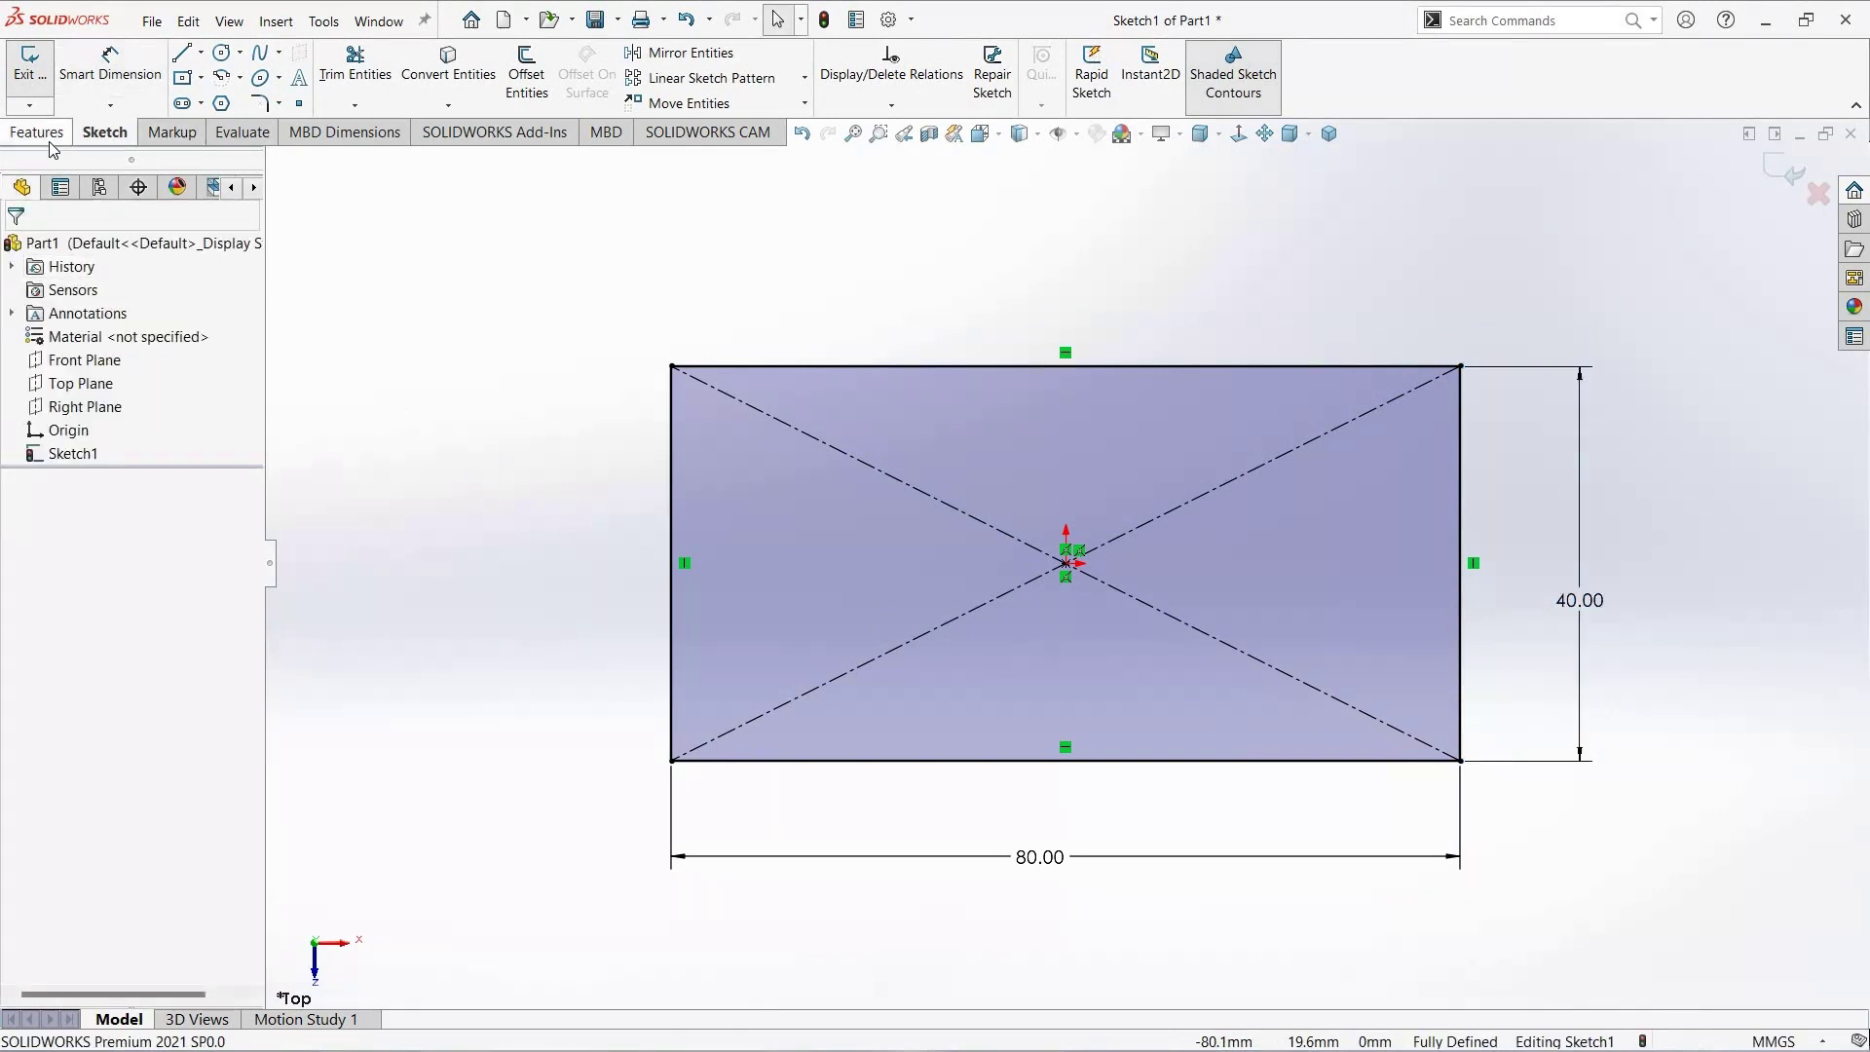
pyautogui.click(34, 84)
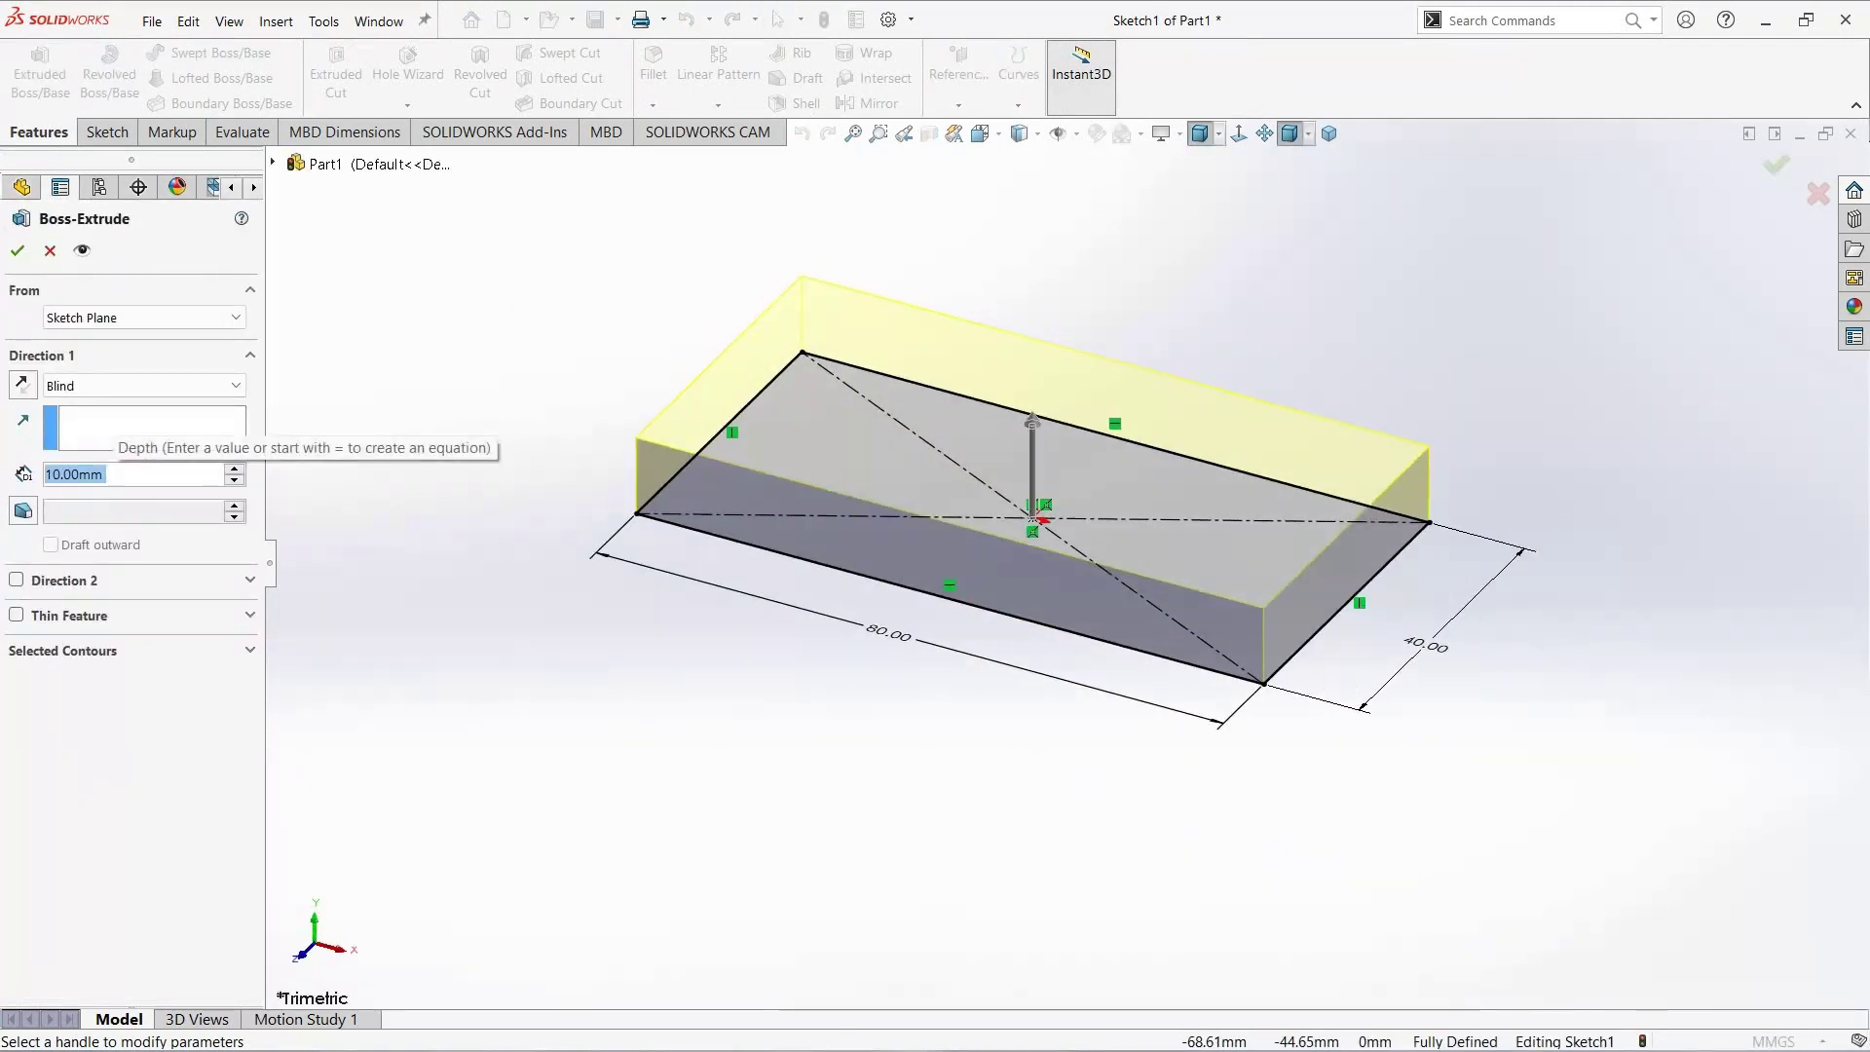
# Step: Extrude the 80 × 40 rectangle to a 20 mm depth
pyautogui.write('20')
pyautogui.press('Return')
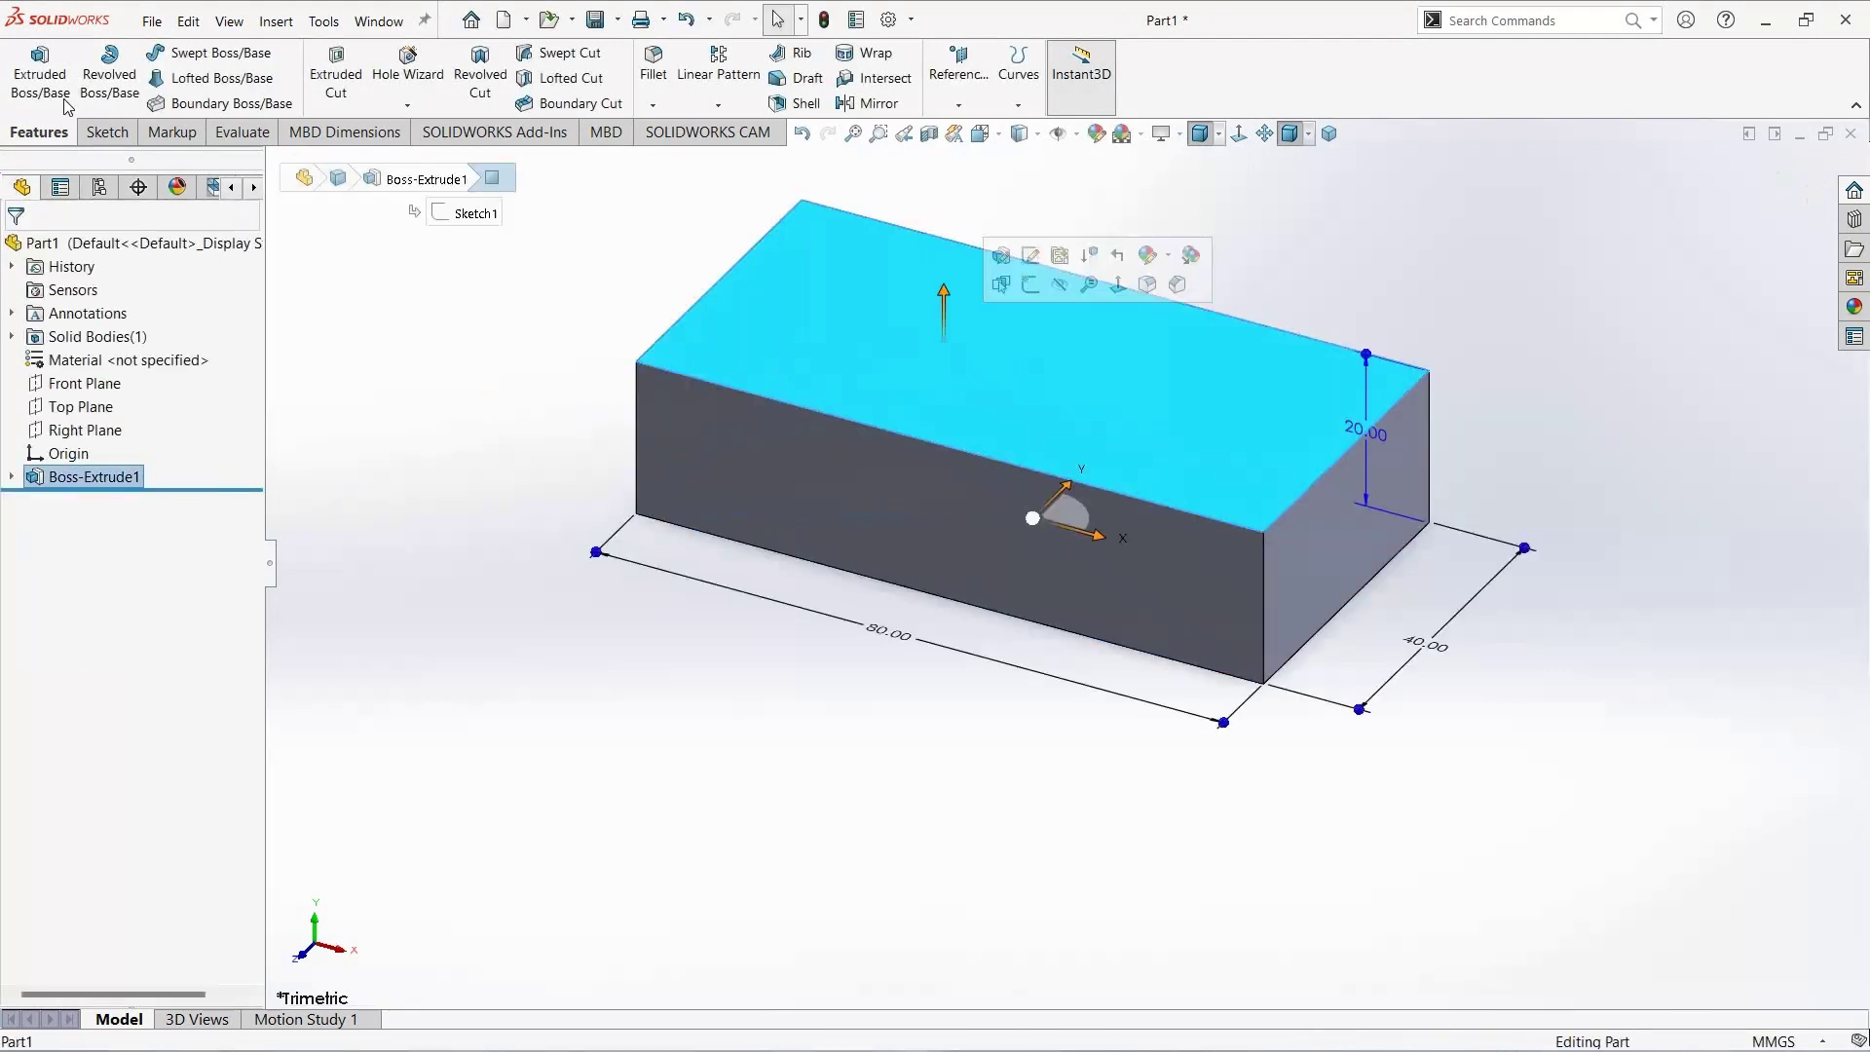
# Step: Sketch on the box's top face a center rectangle about the origin, inside the face
pyautogui.click(107, 131)
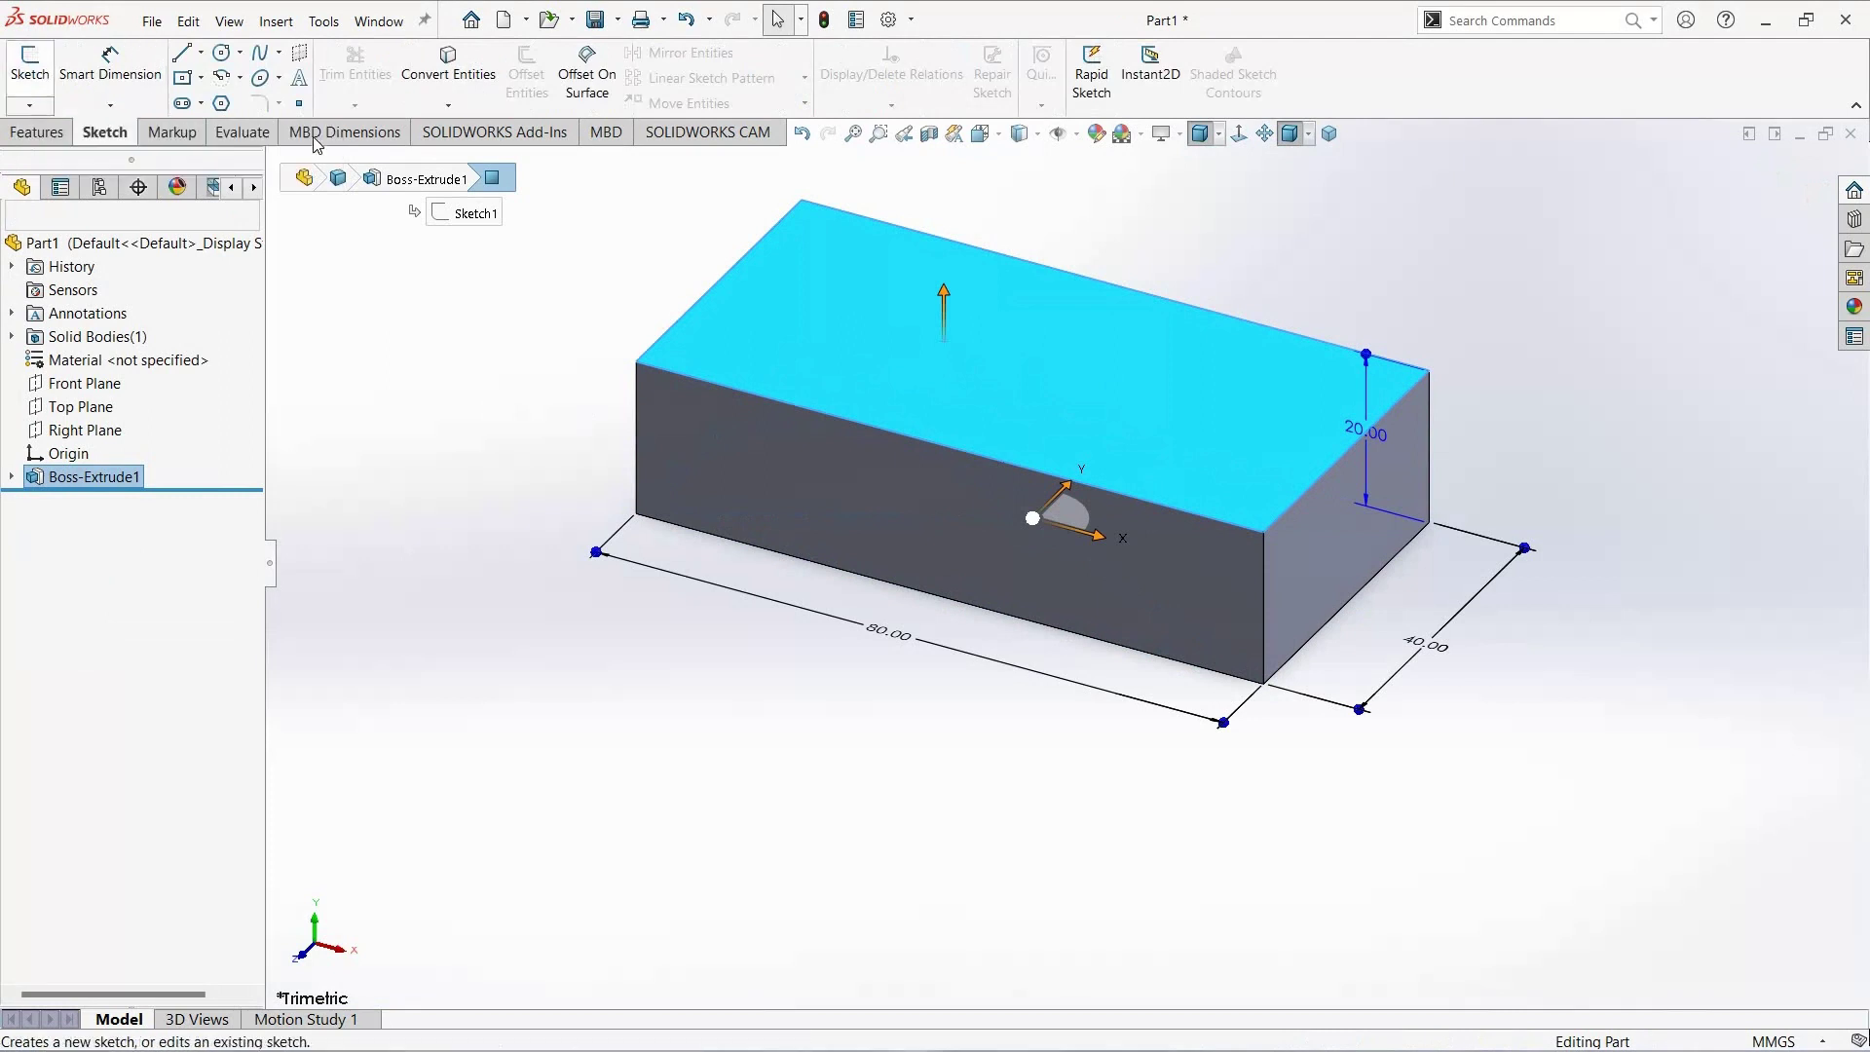
pyautogui.click(30, 63)
pyautogui.click(183, 77)
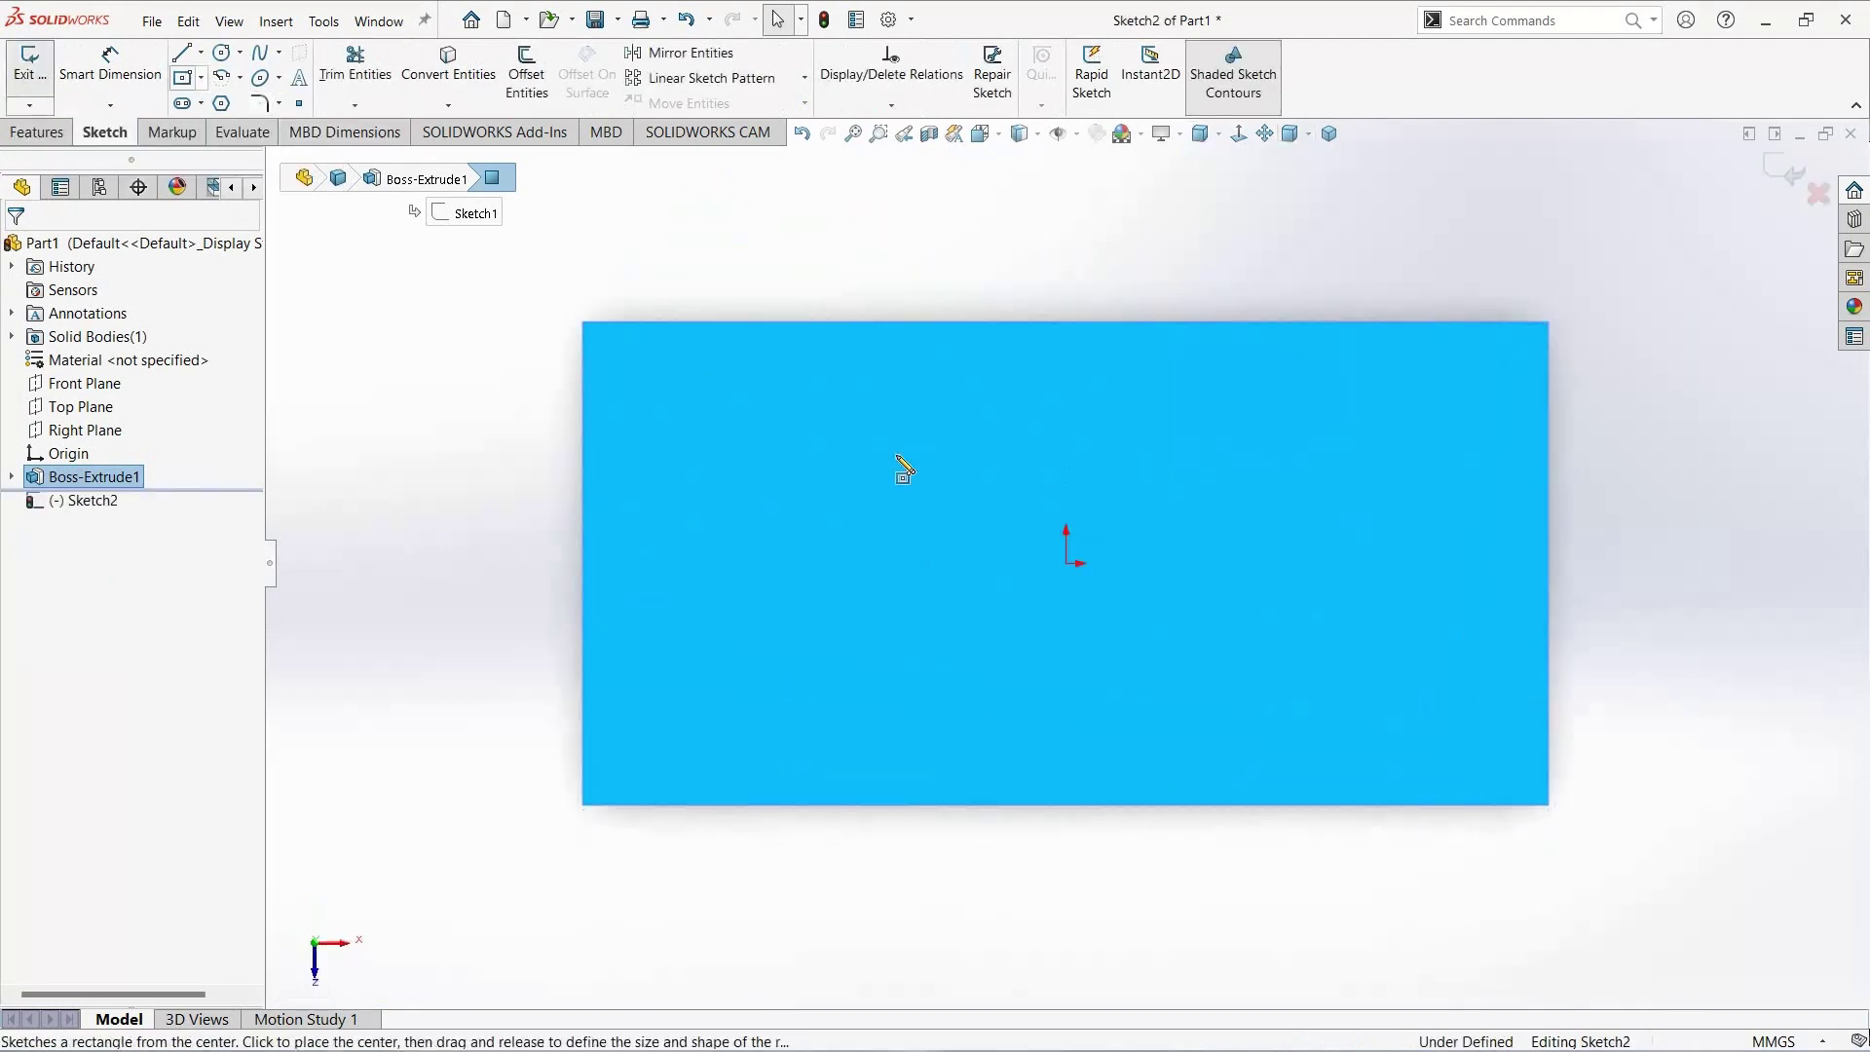
pyautogui.click(1067, 562)
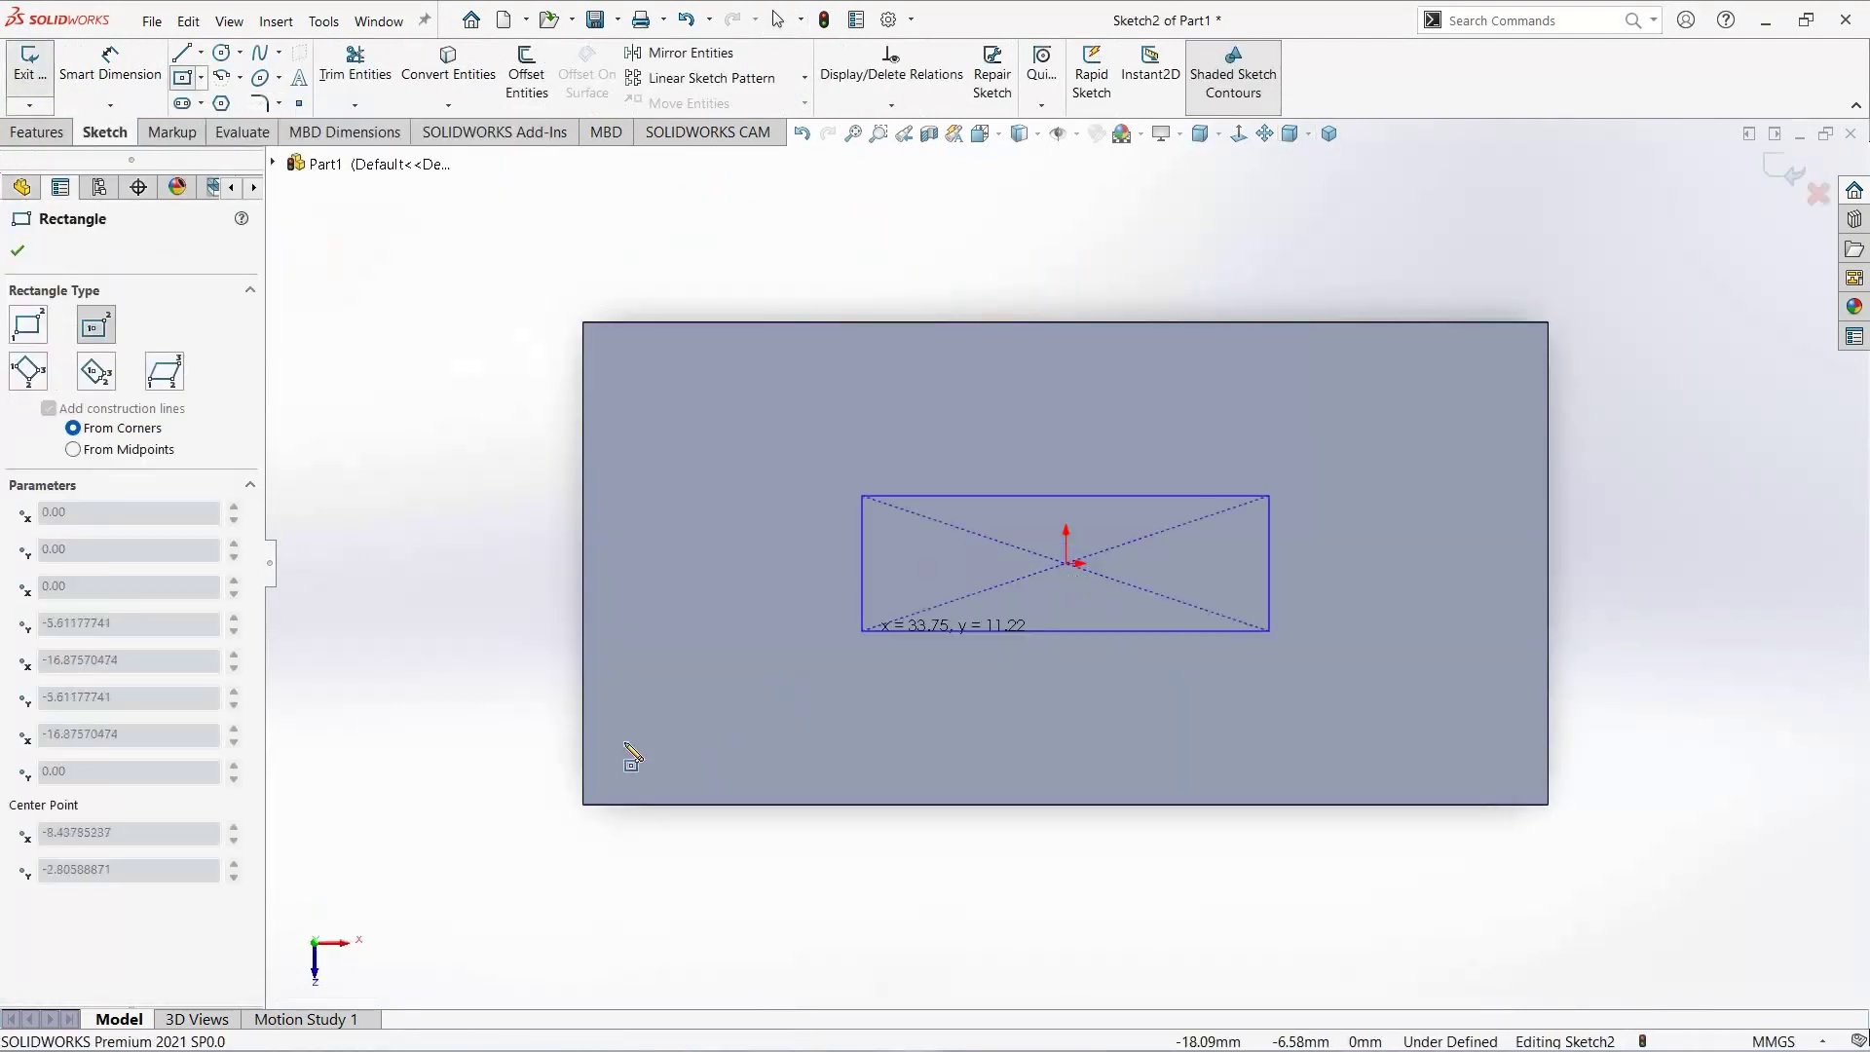
pyautogui.click(625, 742)
pyautogui.click(115, 78)
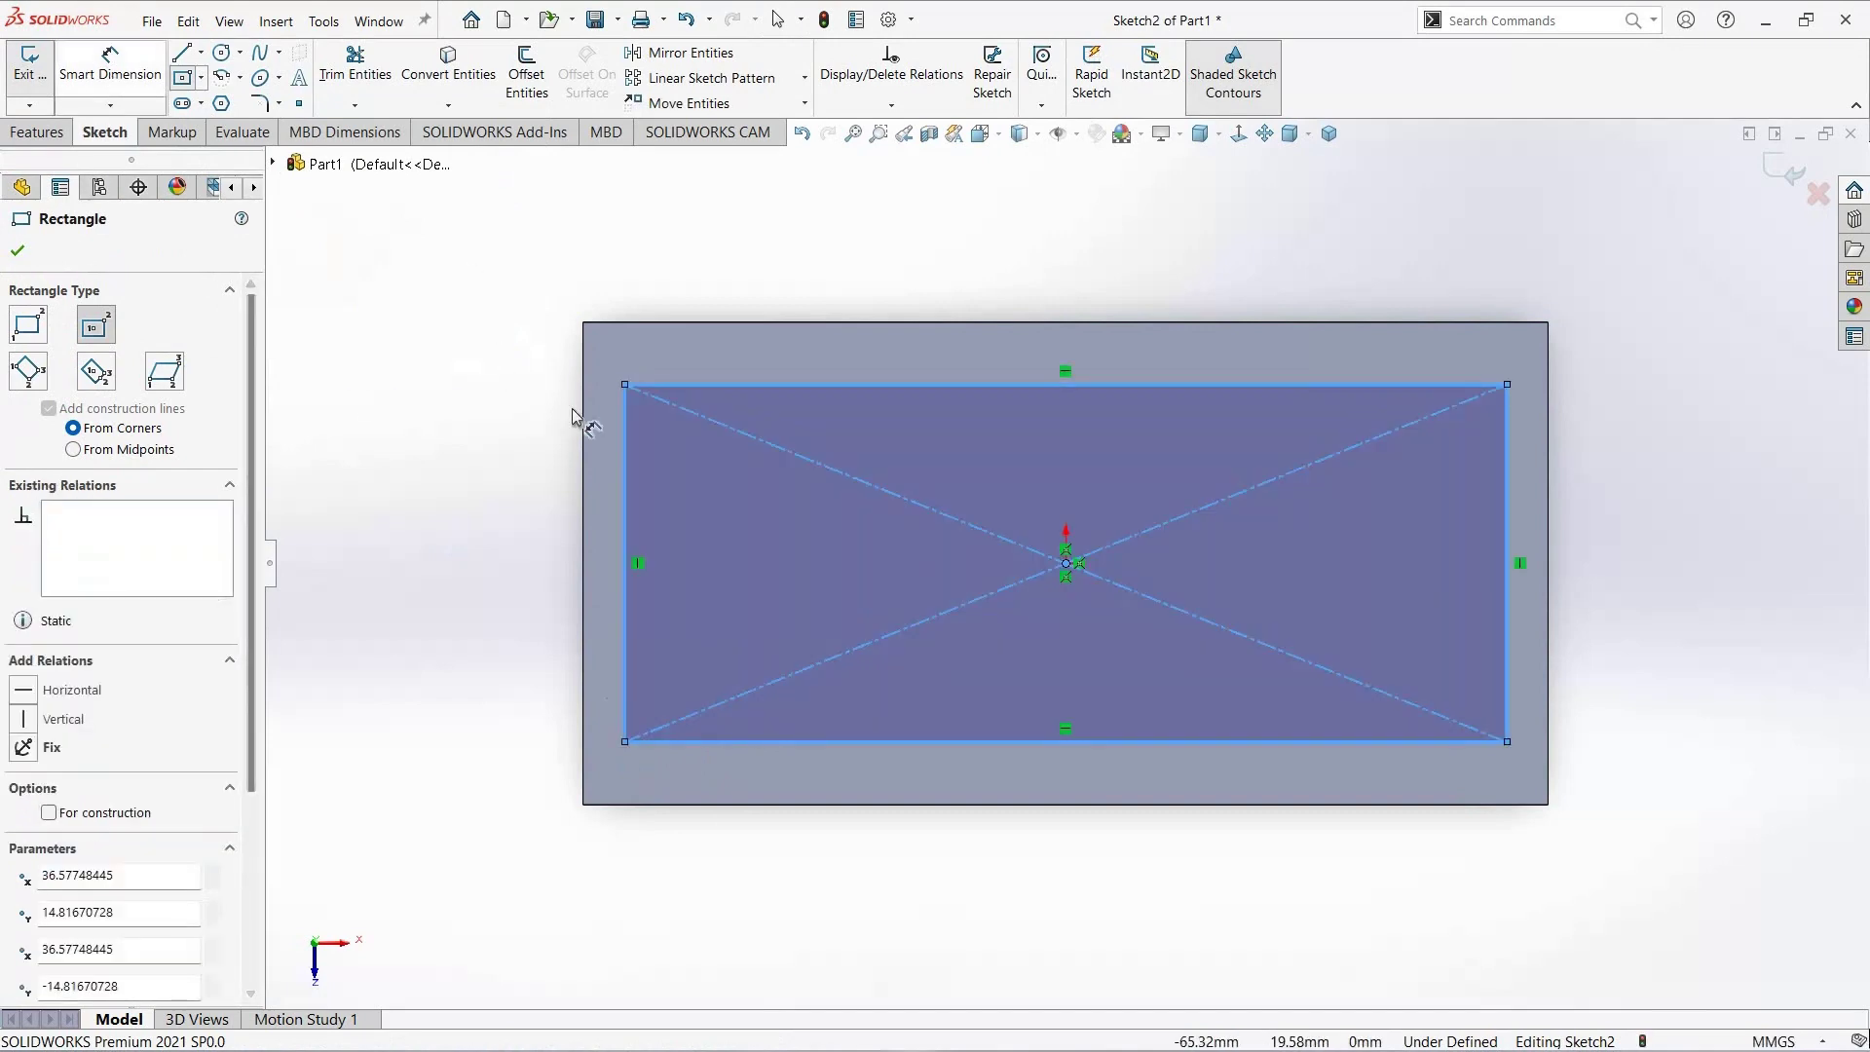
# Step: Dimension the inner rectangle 2 mm from the box's left edge and 2 mm from its top edge
pyautogui.click(585, 403)
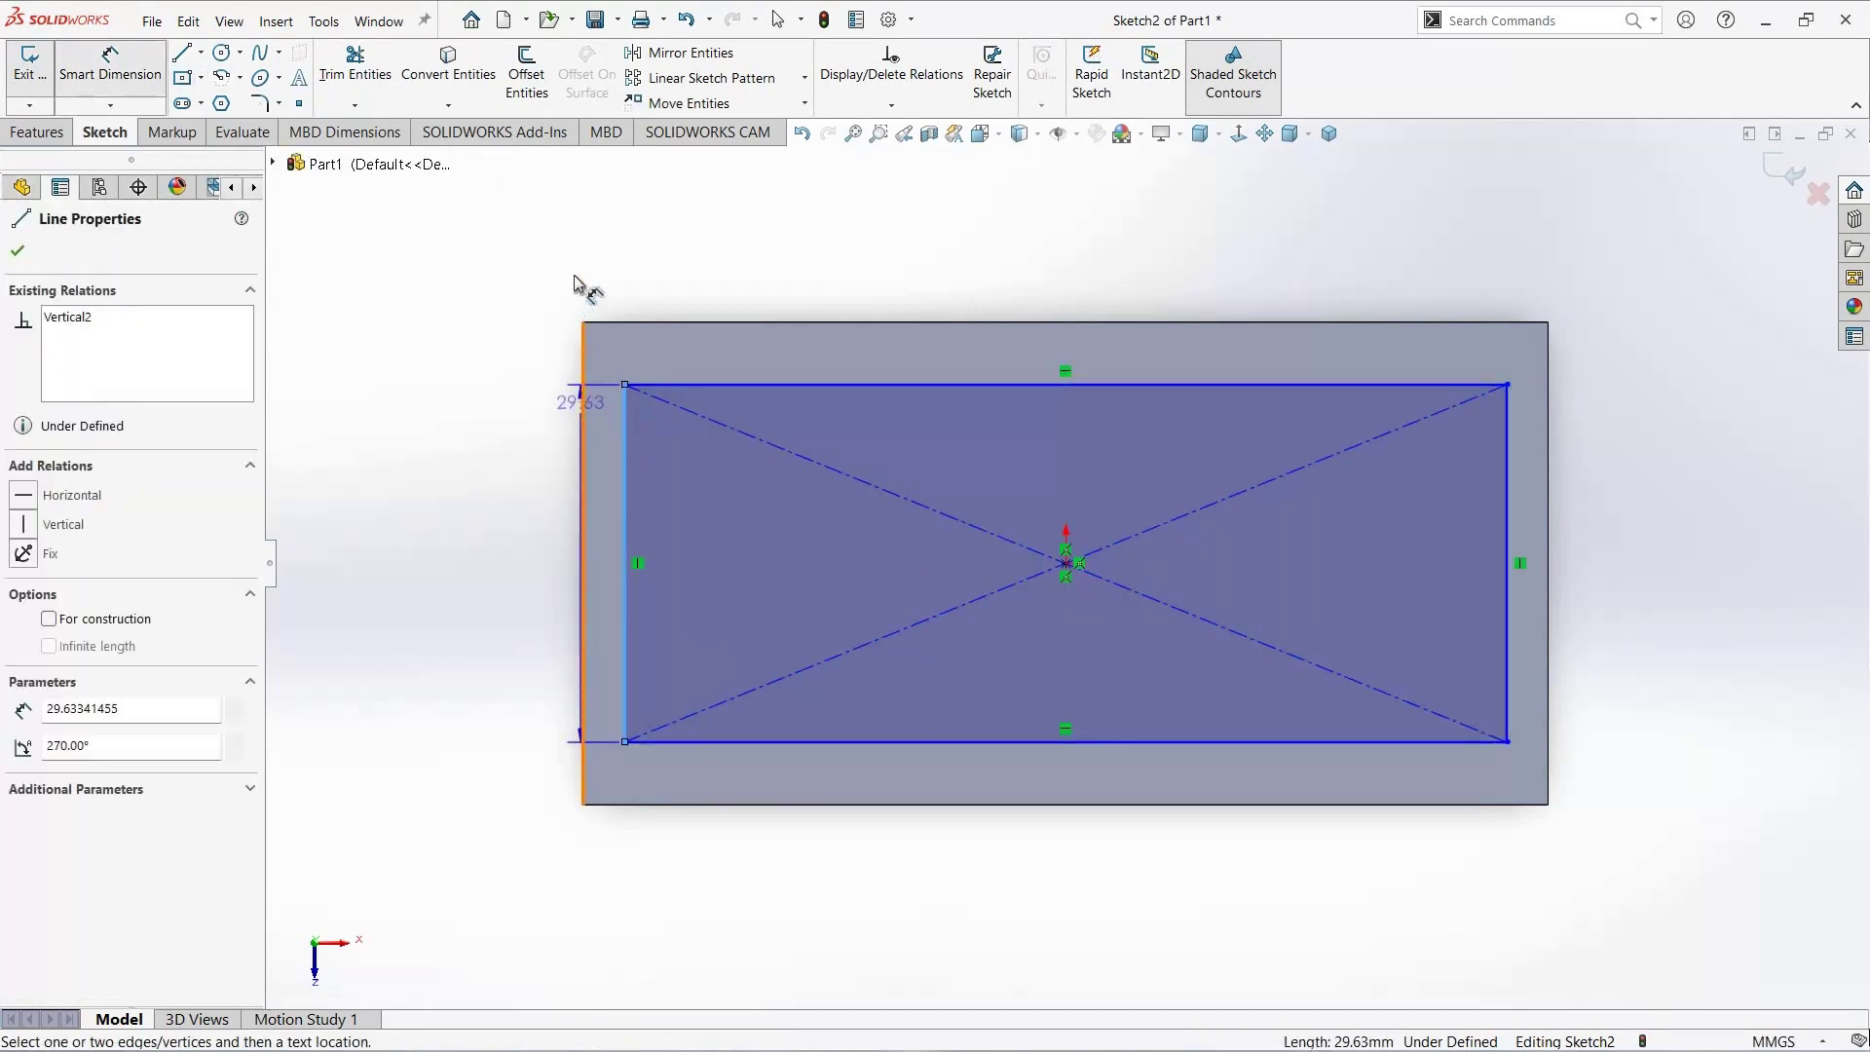
pyautogui.click(583, 400)
pyautogui.click(609, 283)
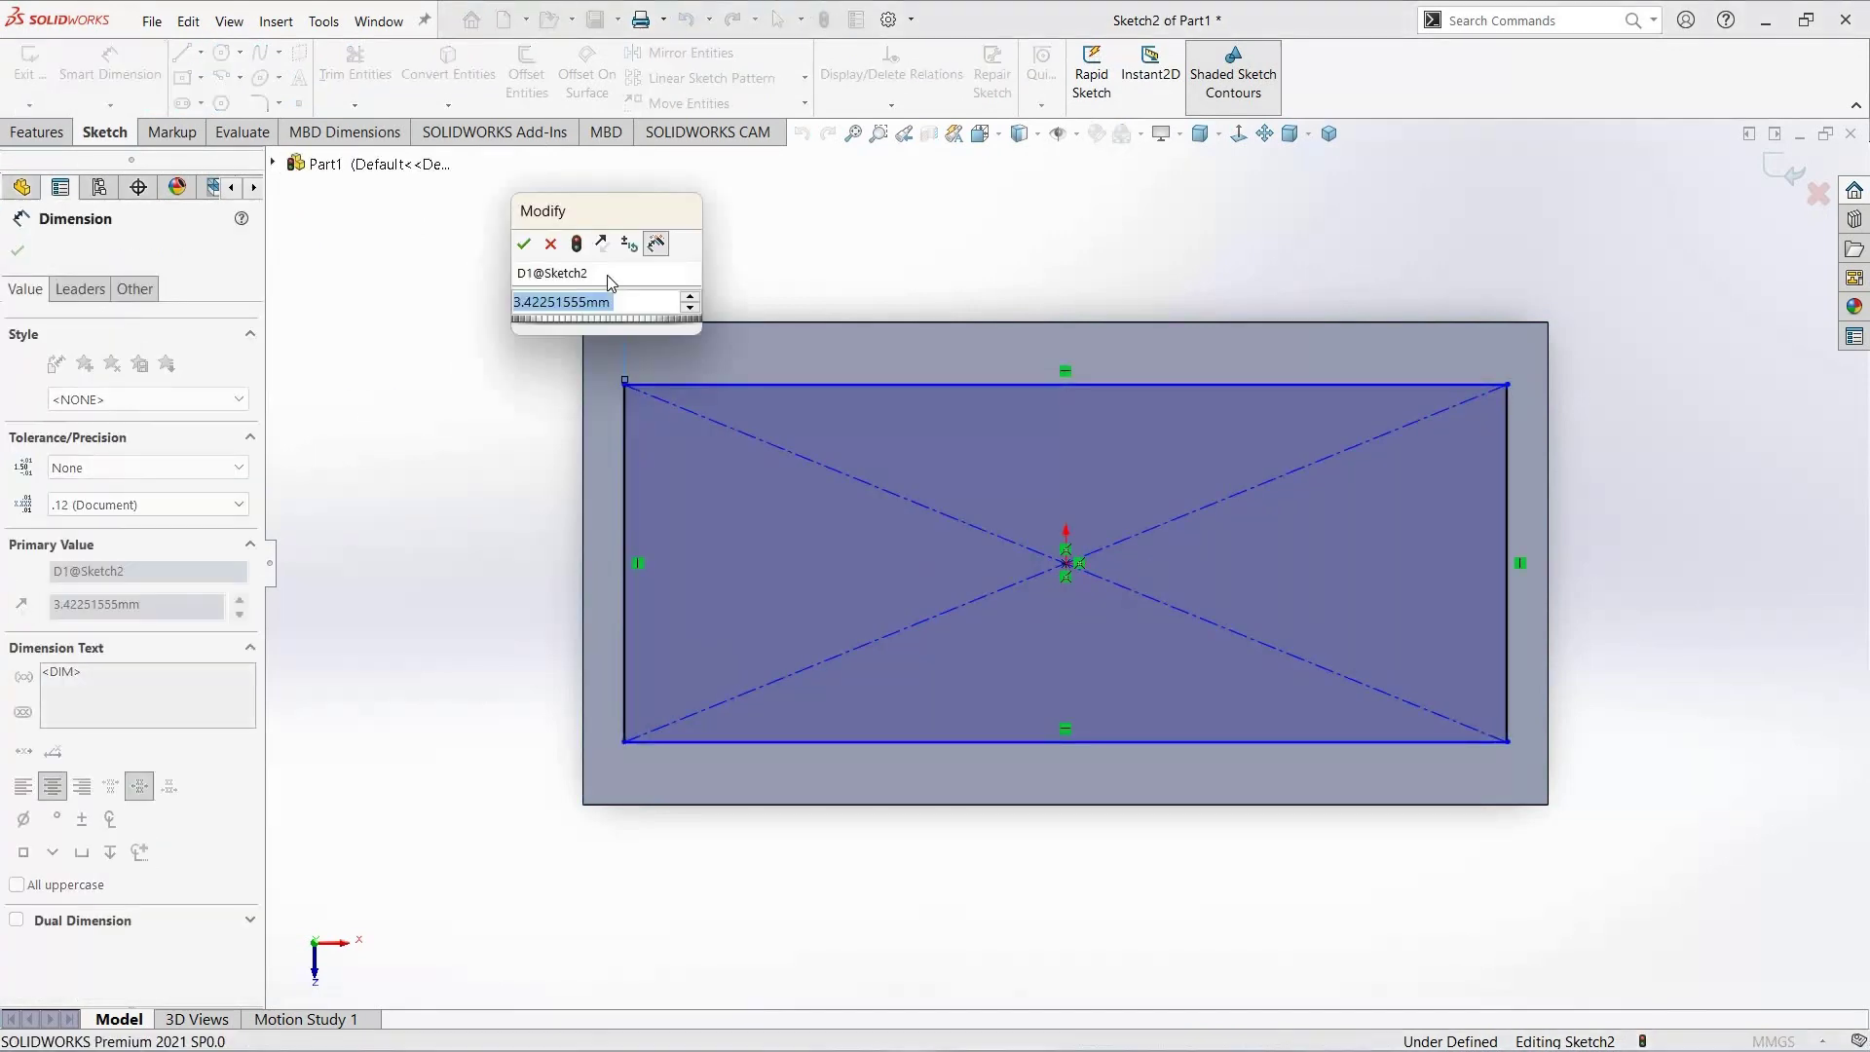
pyautogui.write('2')
pyautogui.press('Return')
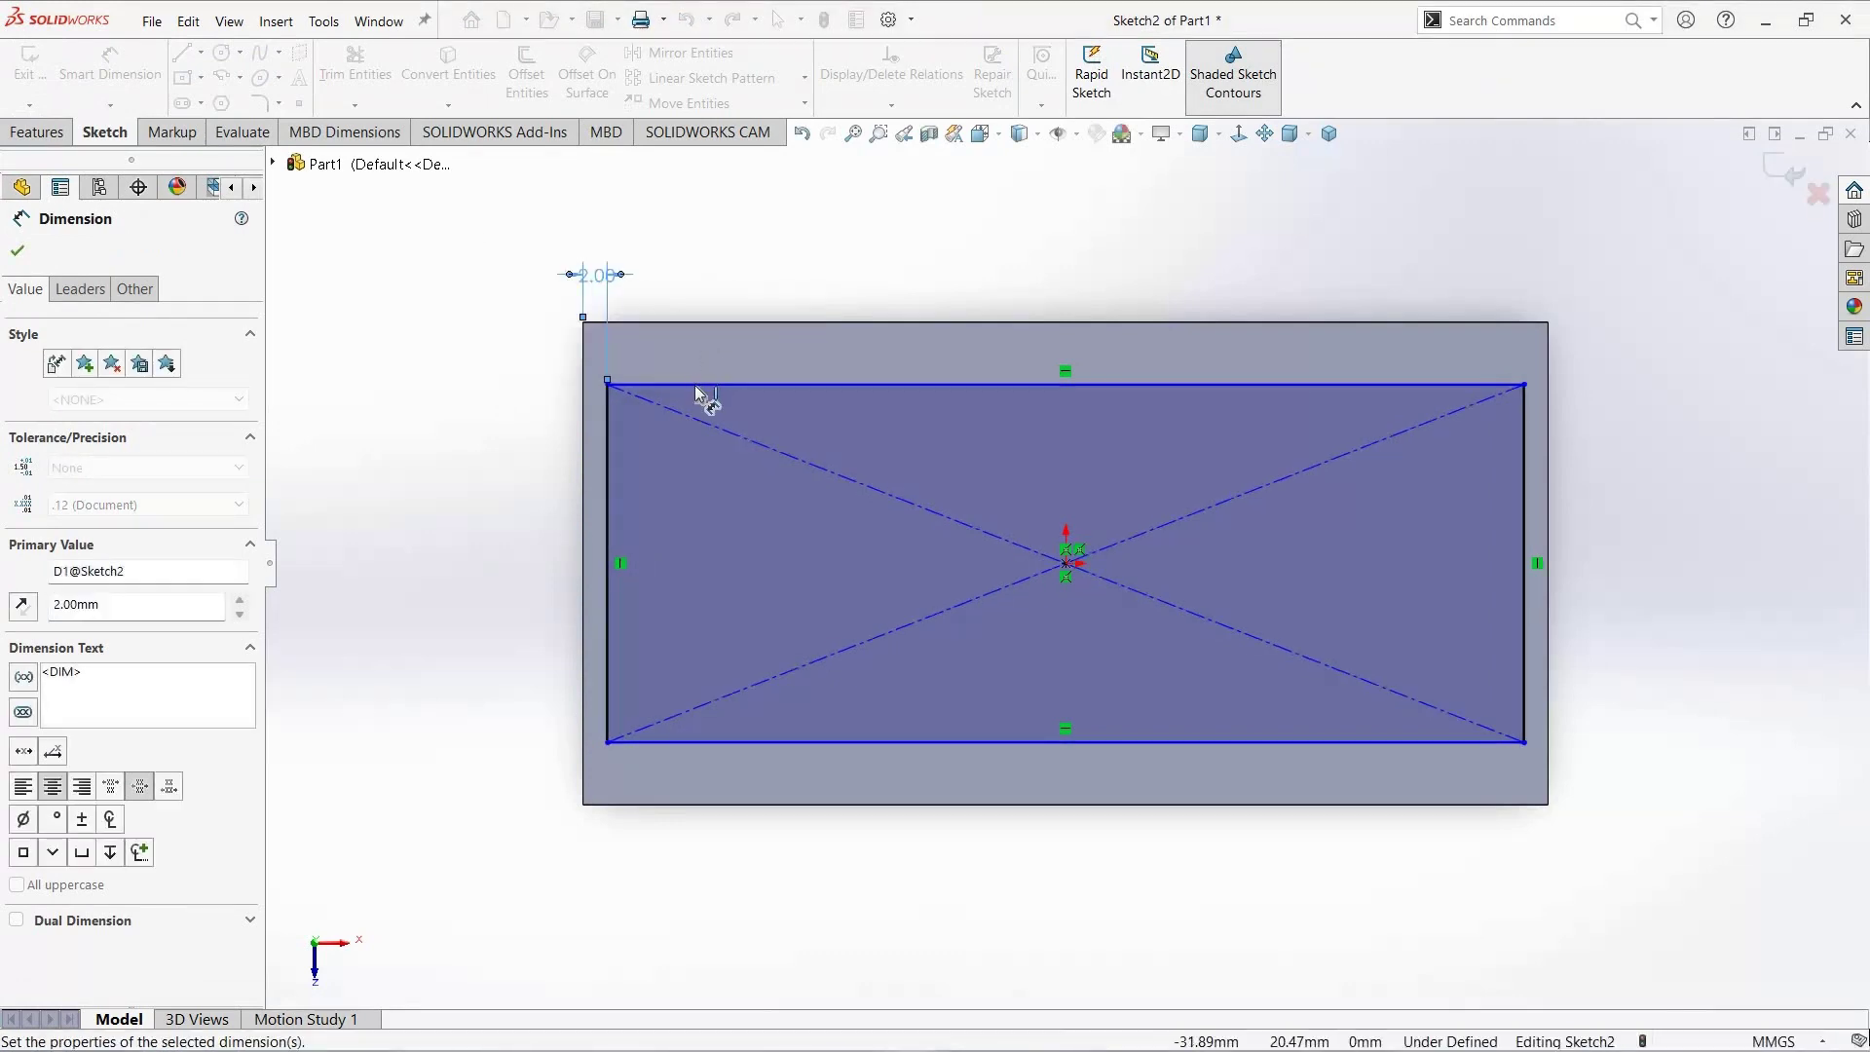
pyautogui.click(692, 325)
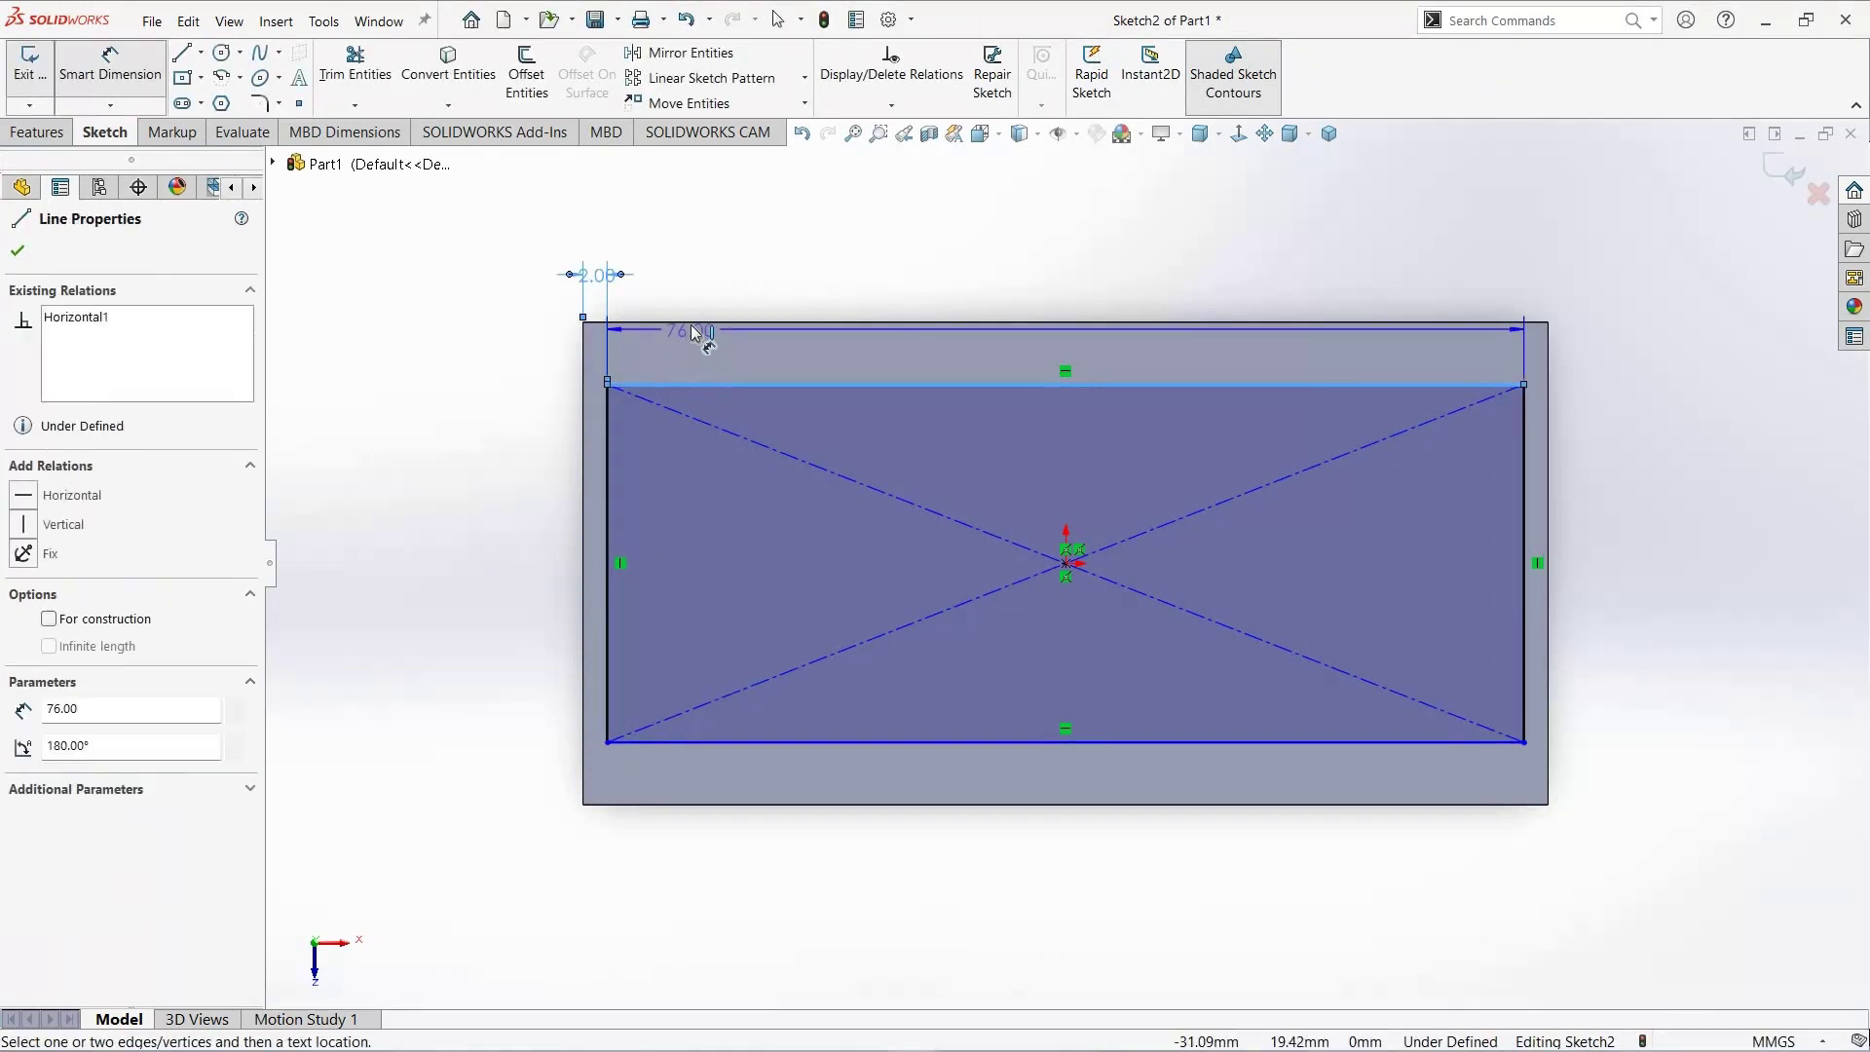
pyautogui.click(1313, 353)
pyautogui.click(1589, 385)
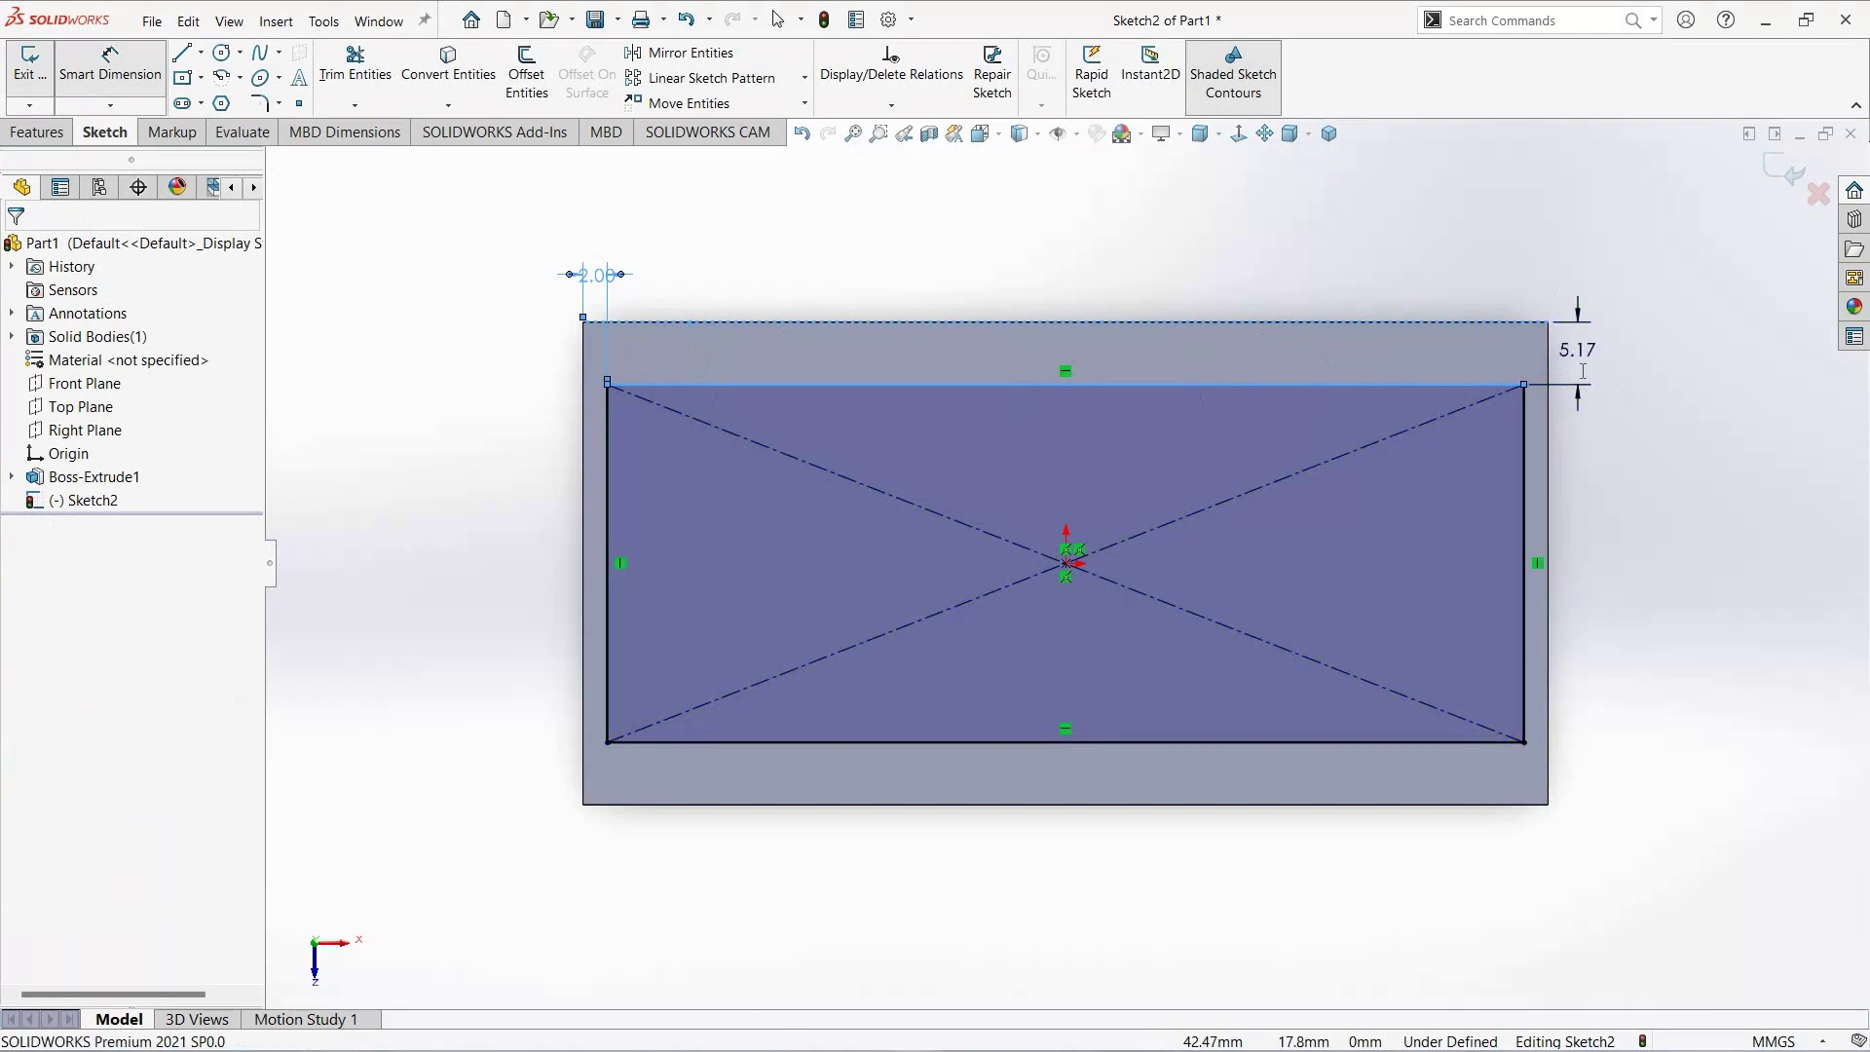
pyautogui.write('2')
pyautogui.press('Return')
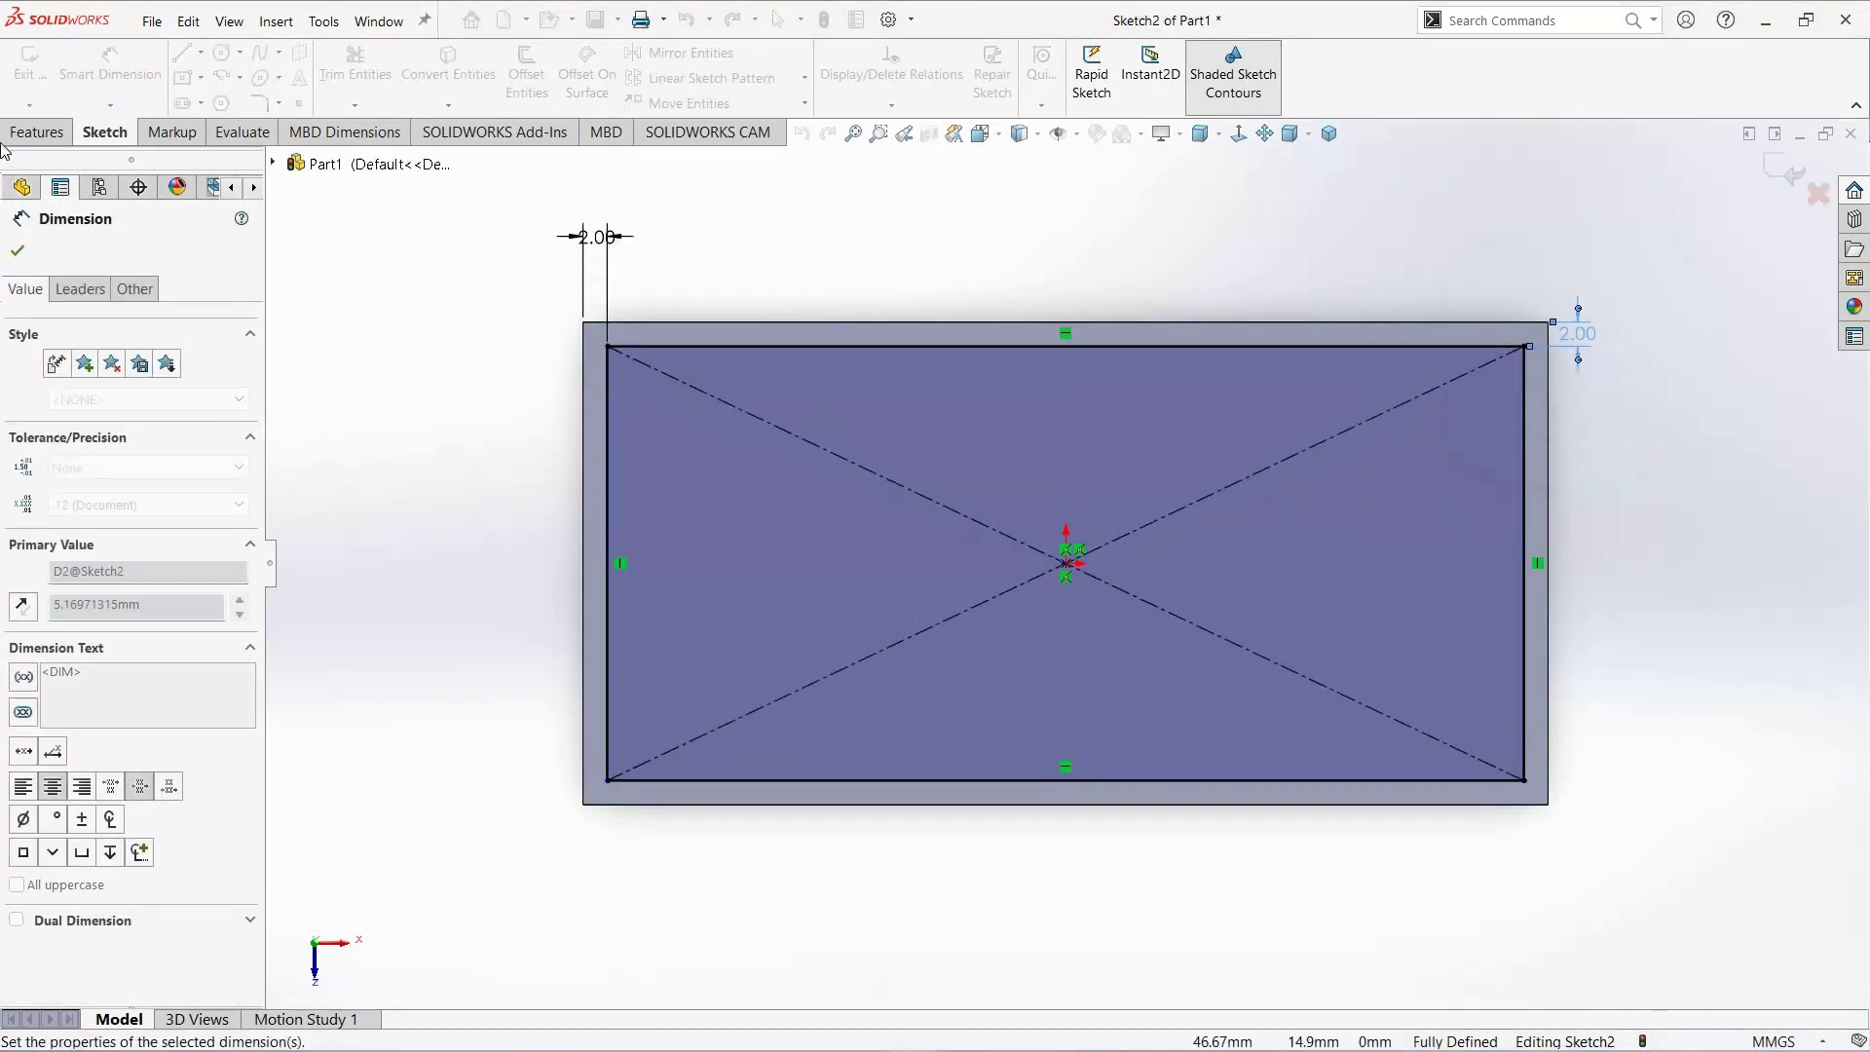
pyautogui.press('Escape')
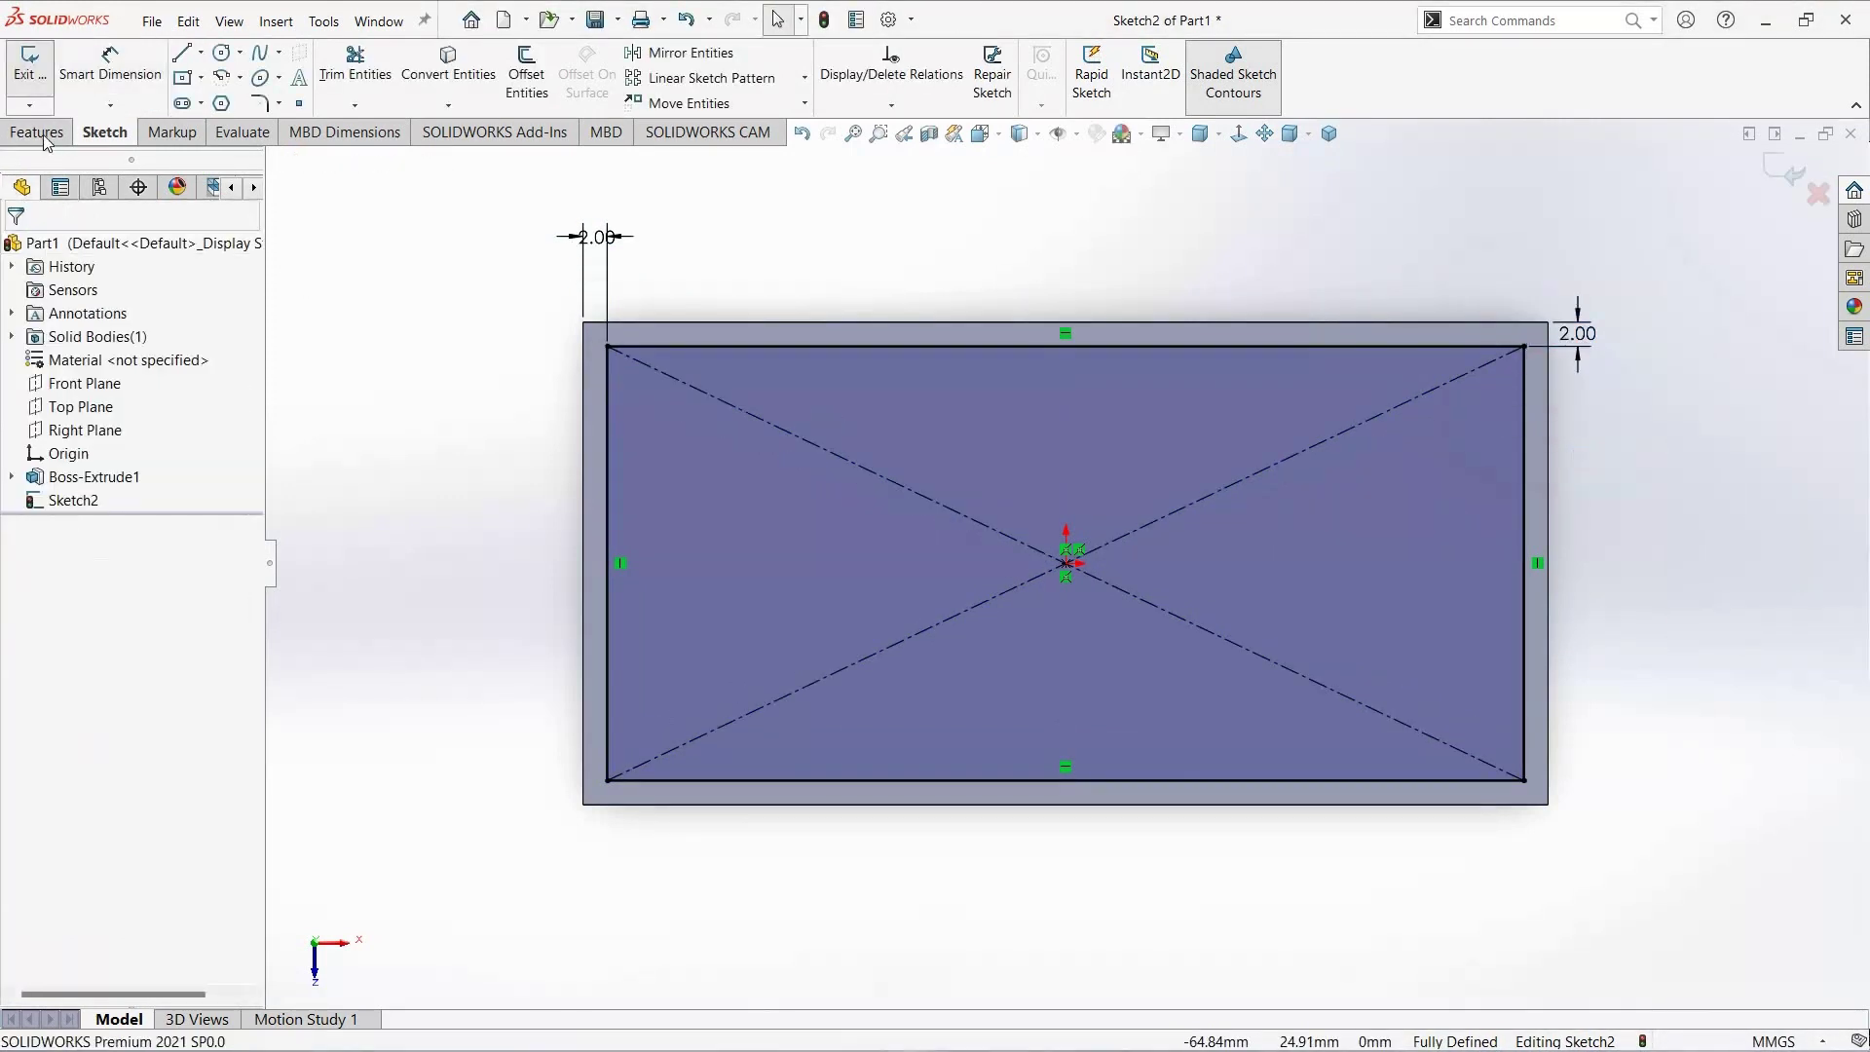
pyautogui.click(39, 132)
# Step: Extruded-cut the inner rectangle 18 mm deep to hollow the box
pyautogui.click(336, 73)
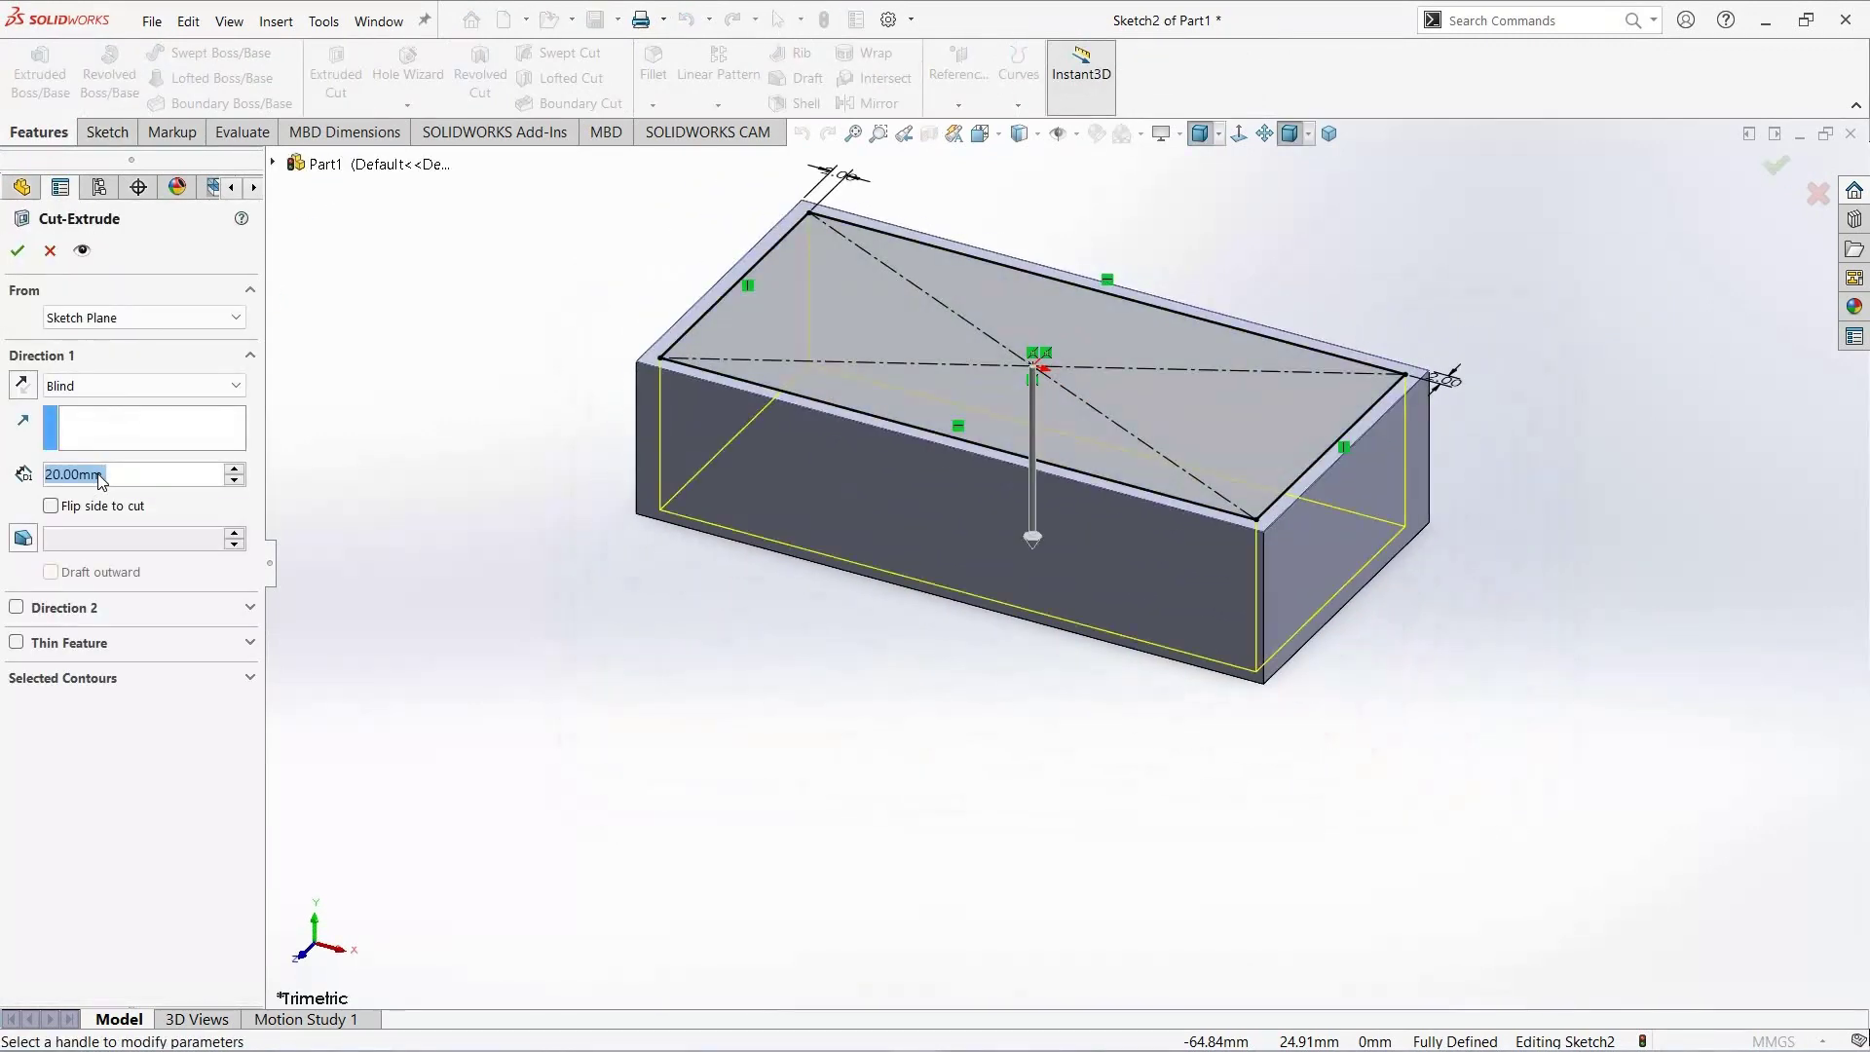
pyautogui.write('18')
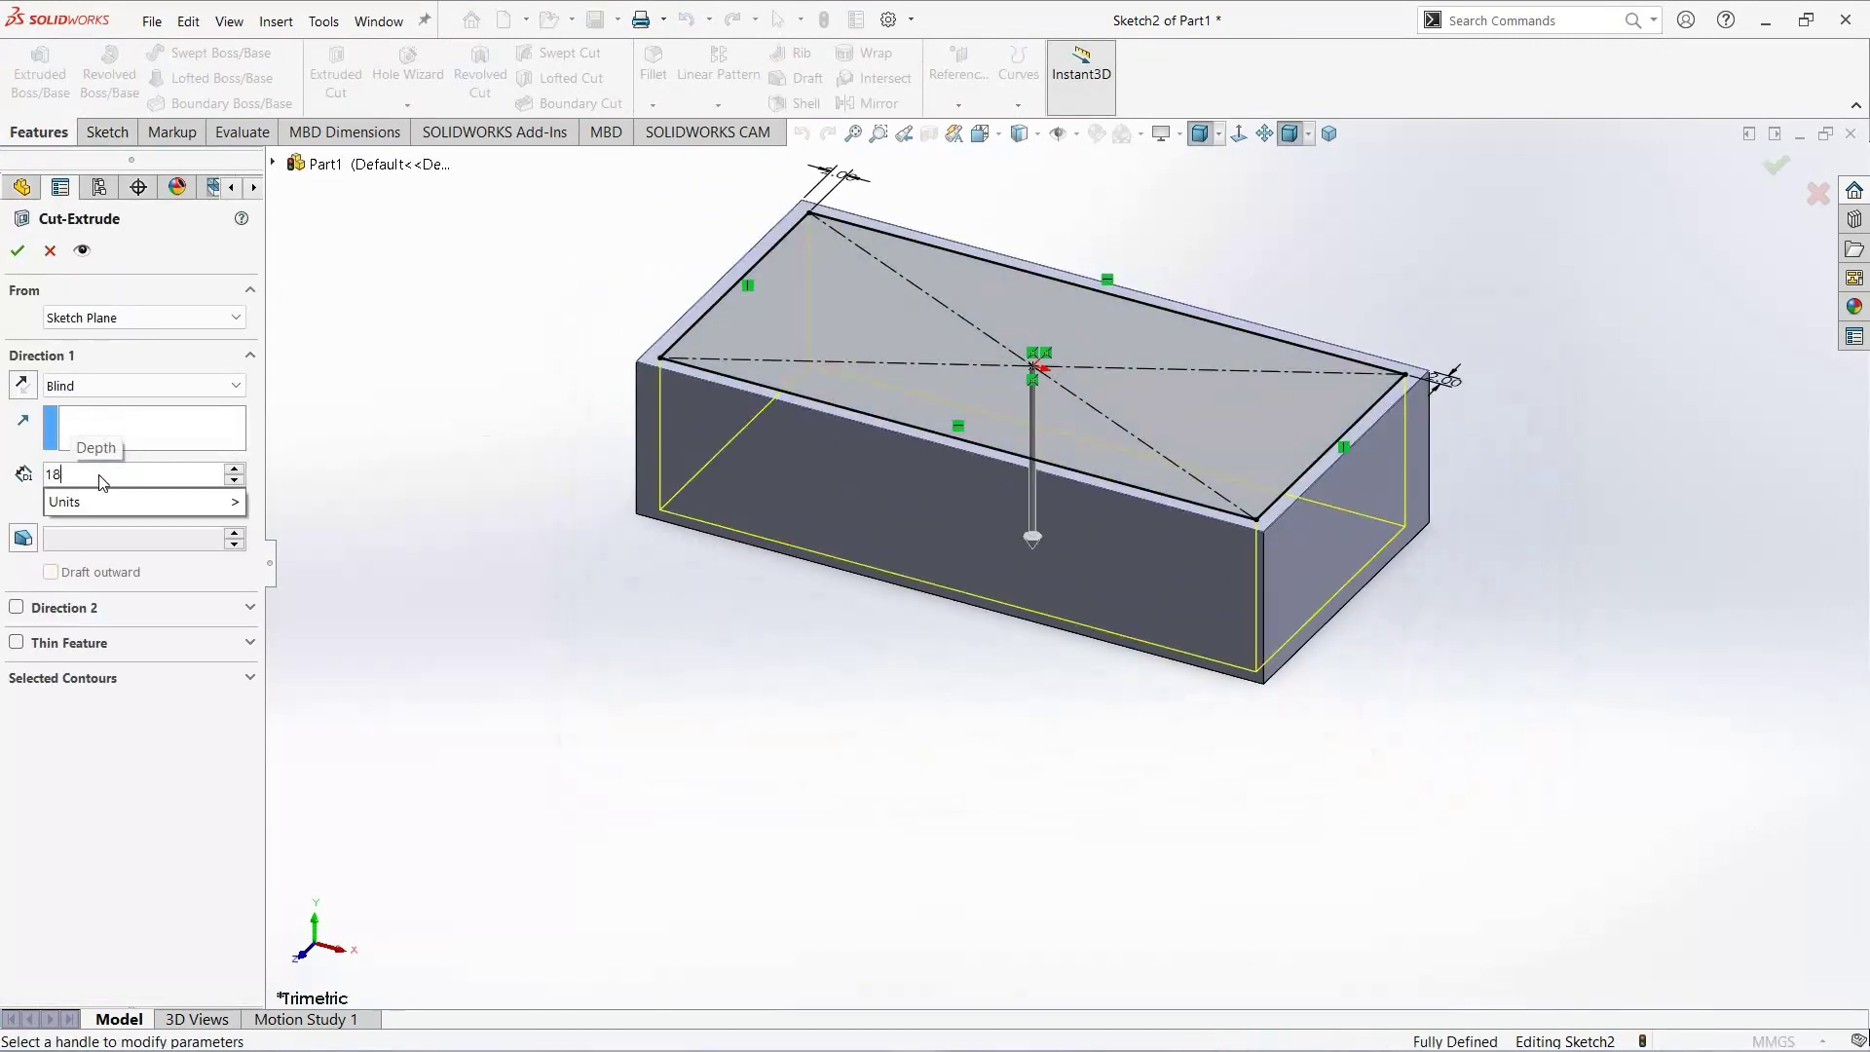
pyautogui.press('Return')
pyautogui.click(17, 251)
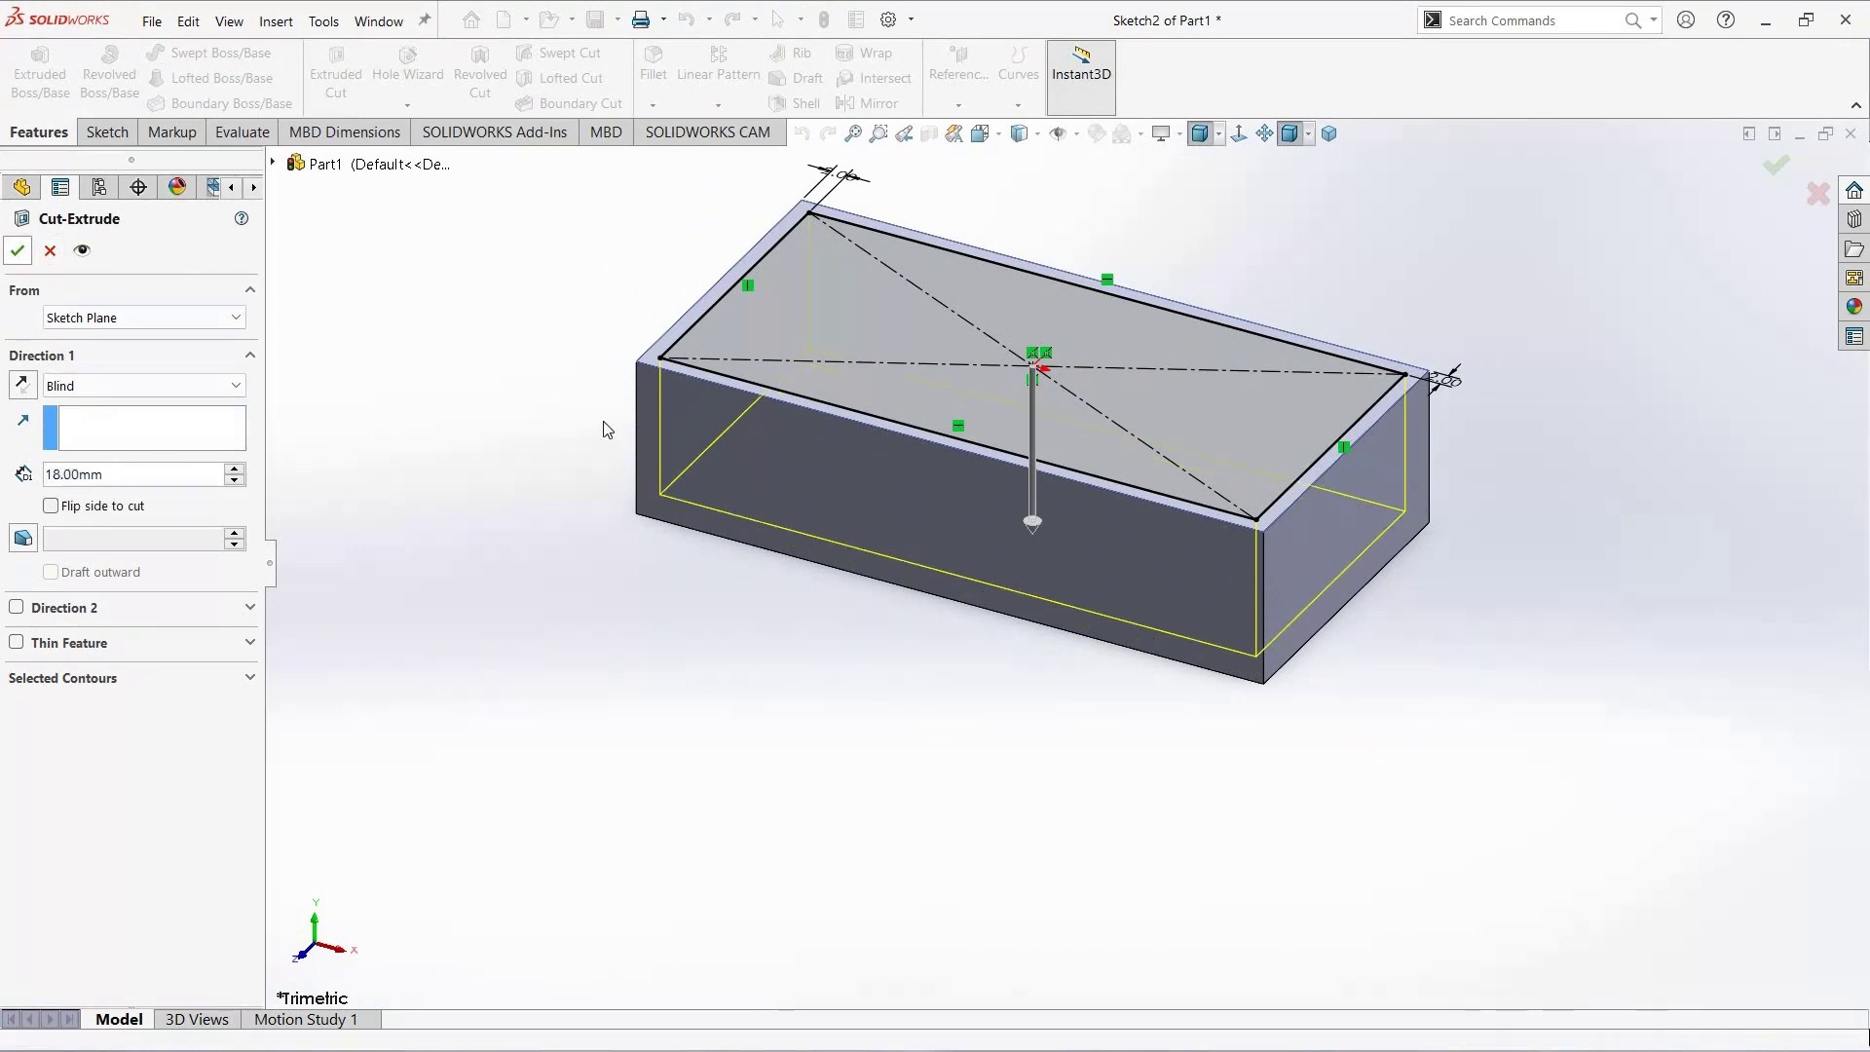
pyautogui.scroll(-2, 638, 308)
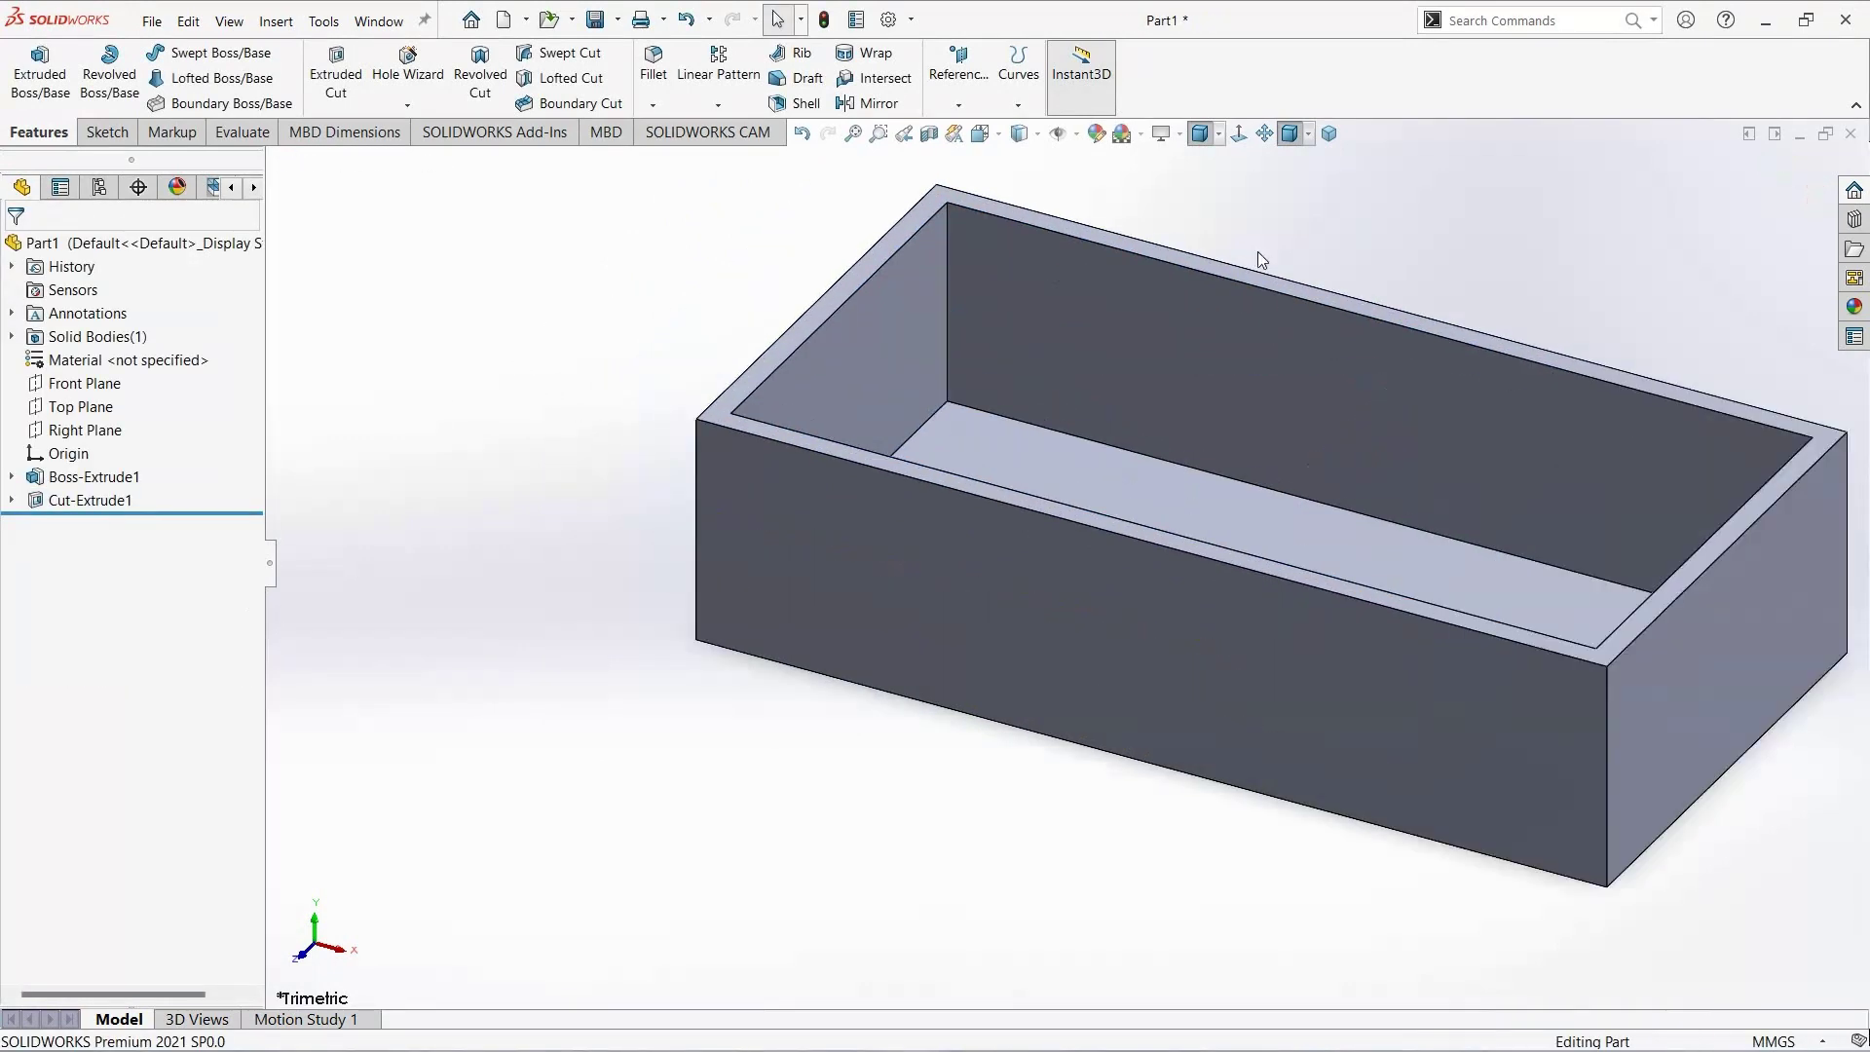
pyautogui.scroll(2, 1259, 251)
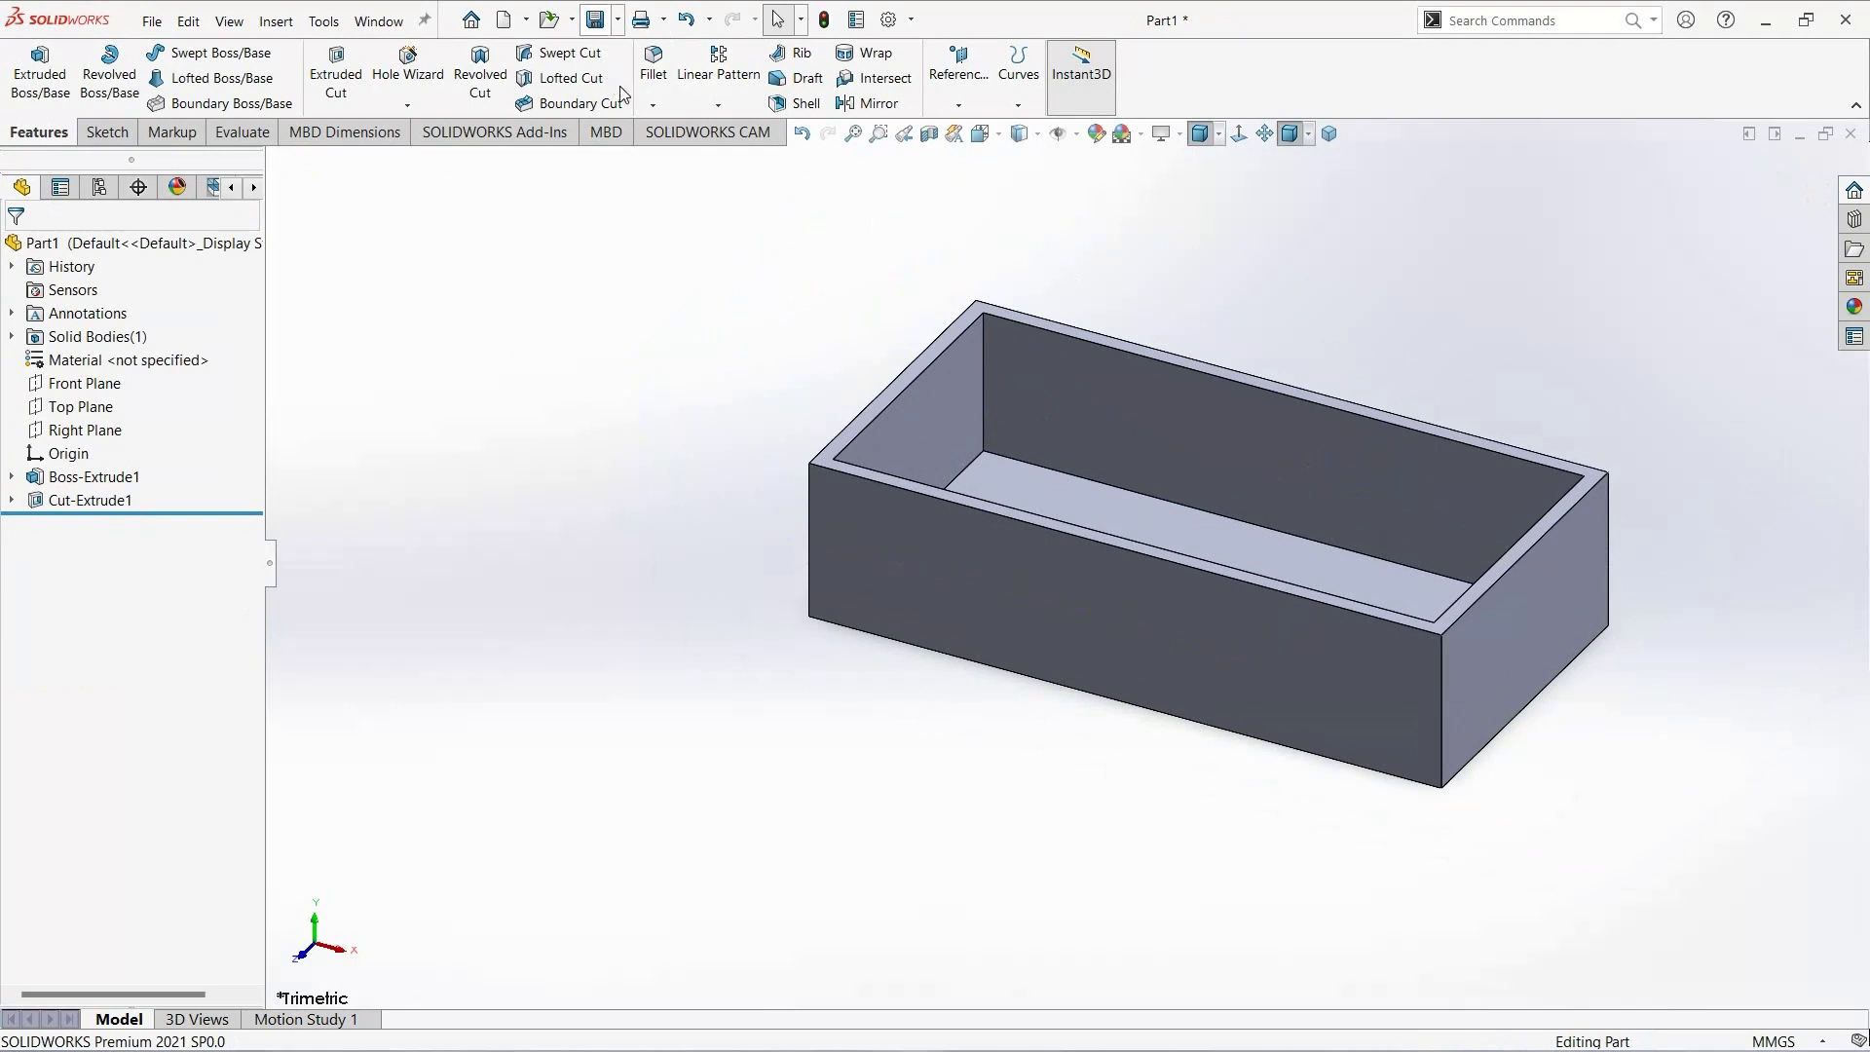
pyautogui.hotkey('ctrl', 's')
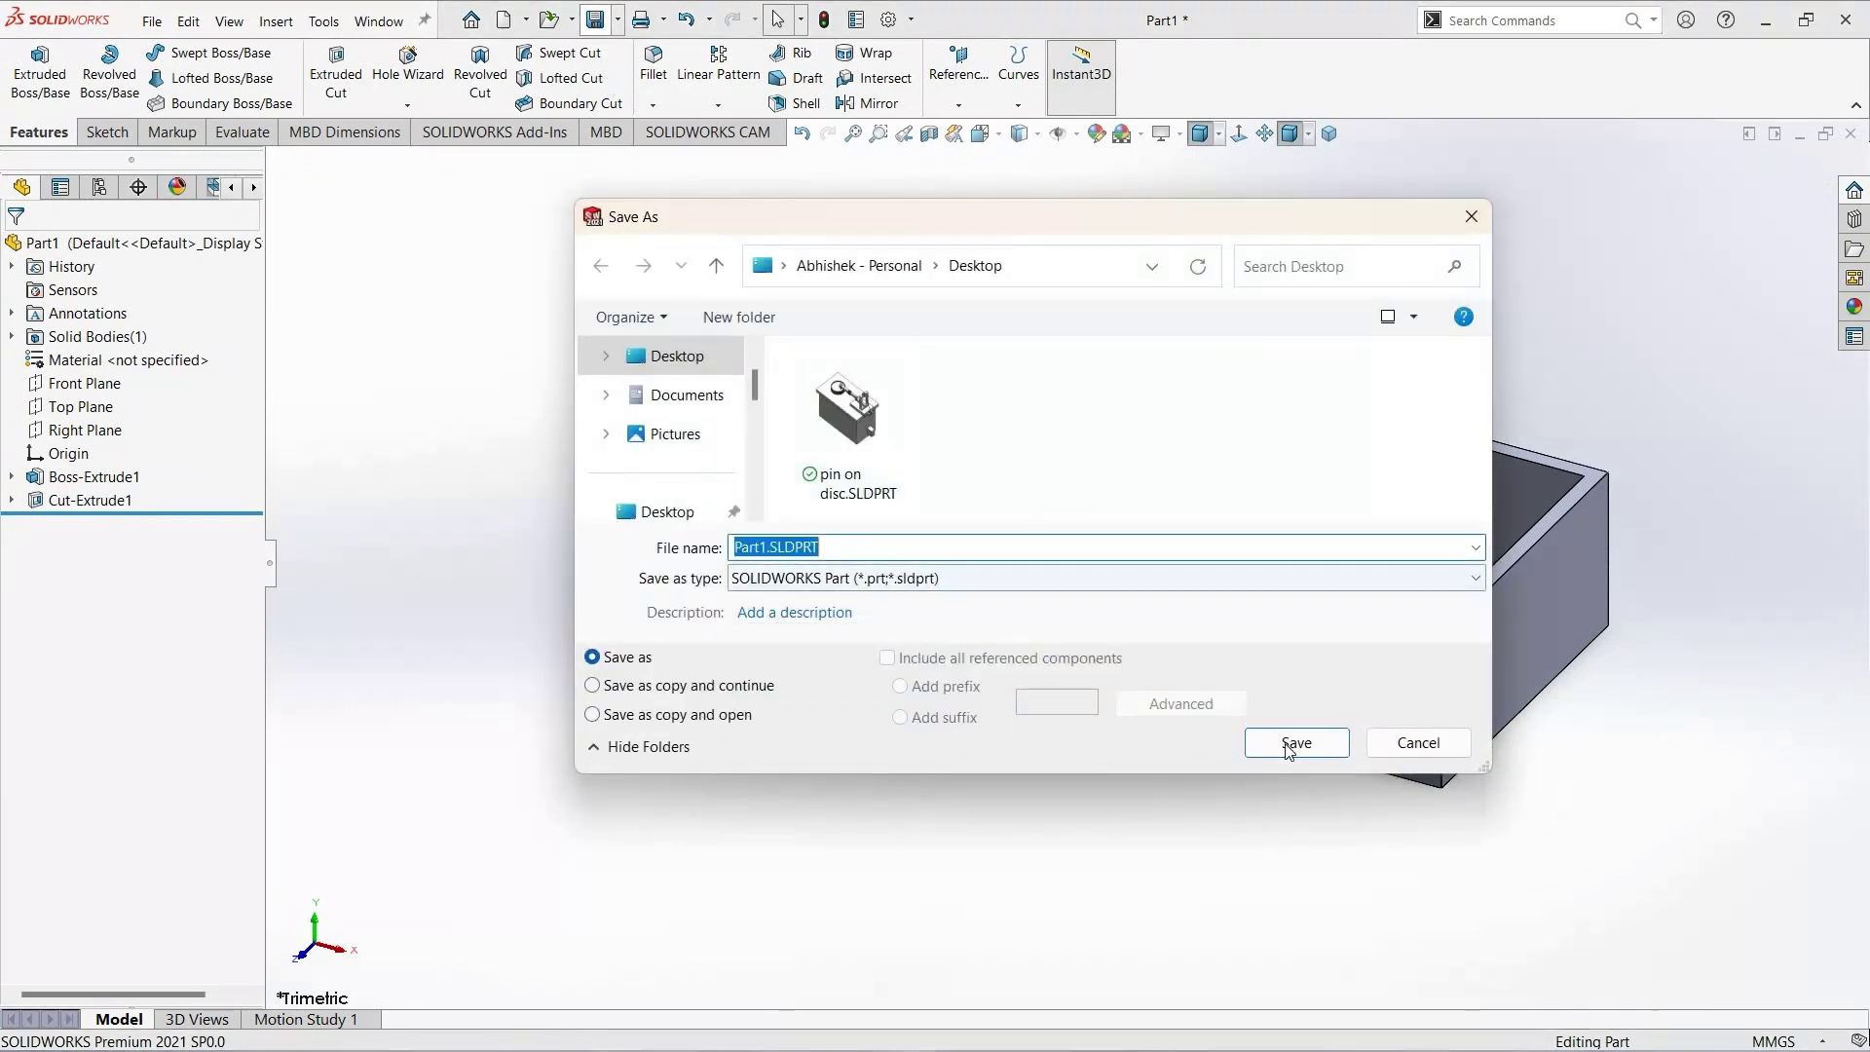
pyautogui.press('Escape')
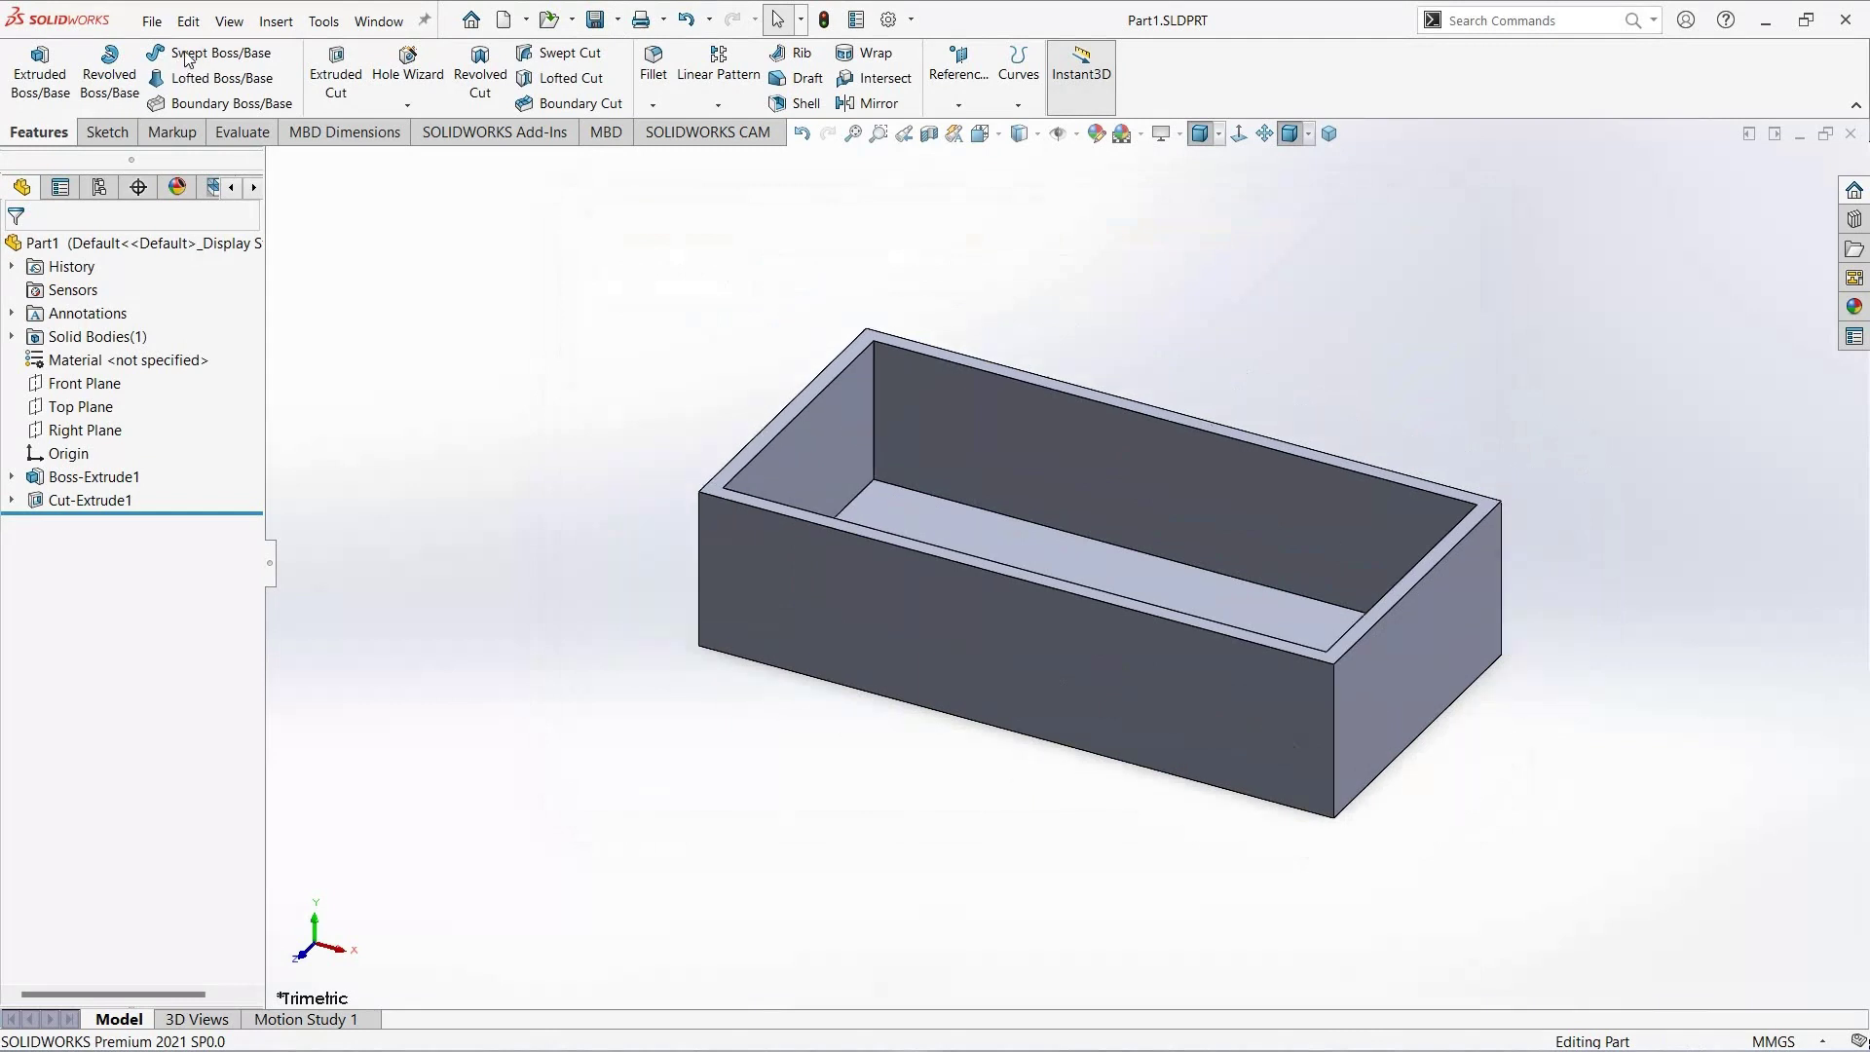
pyautogui.click(188, 20)
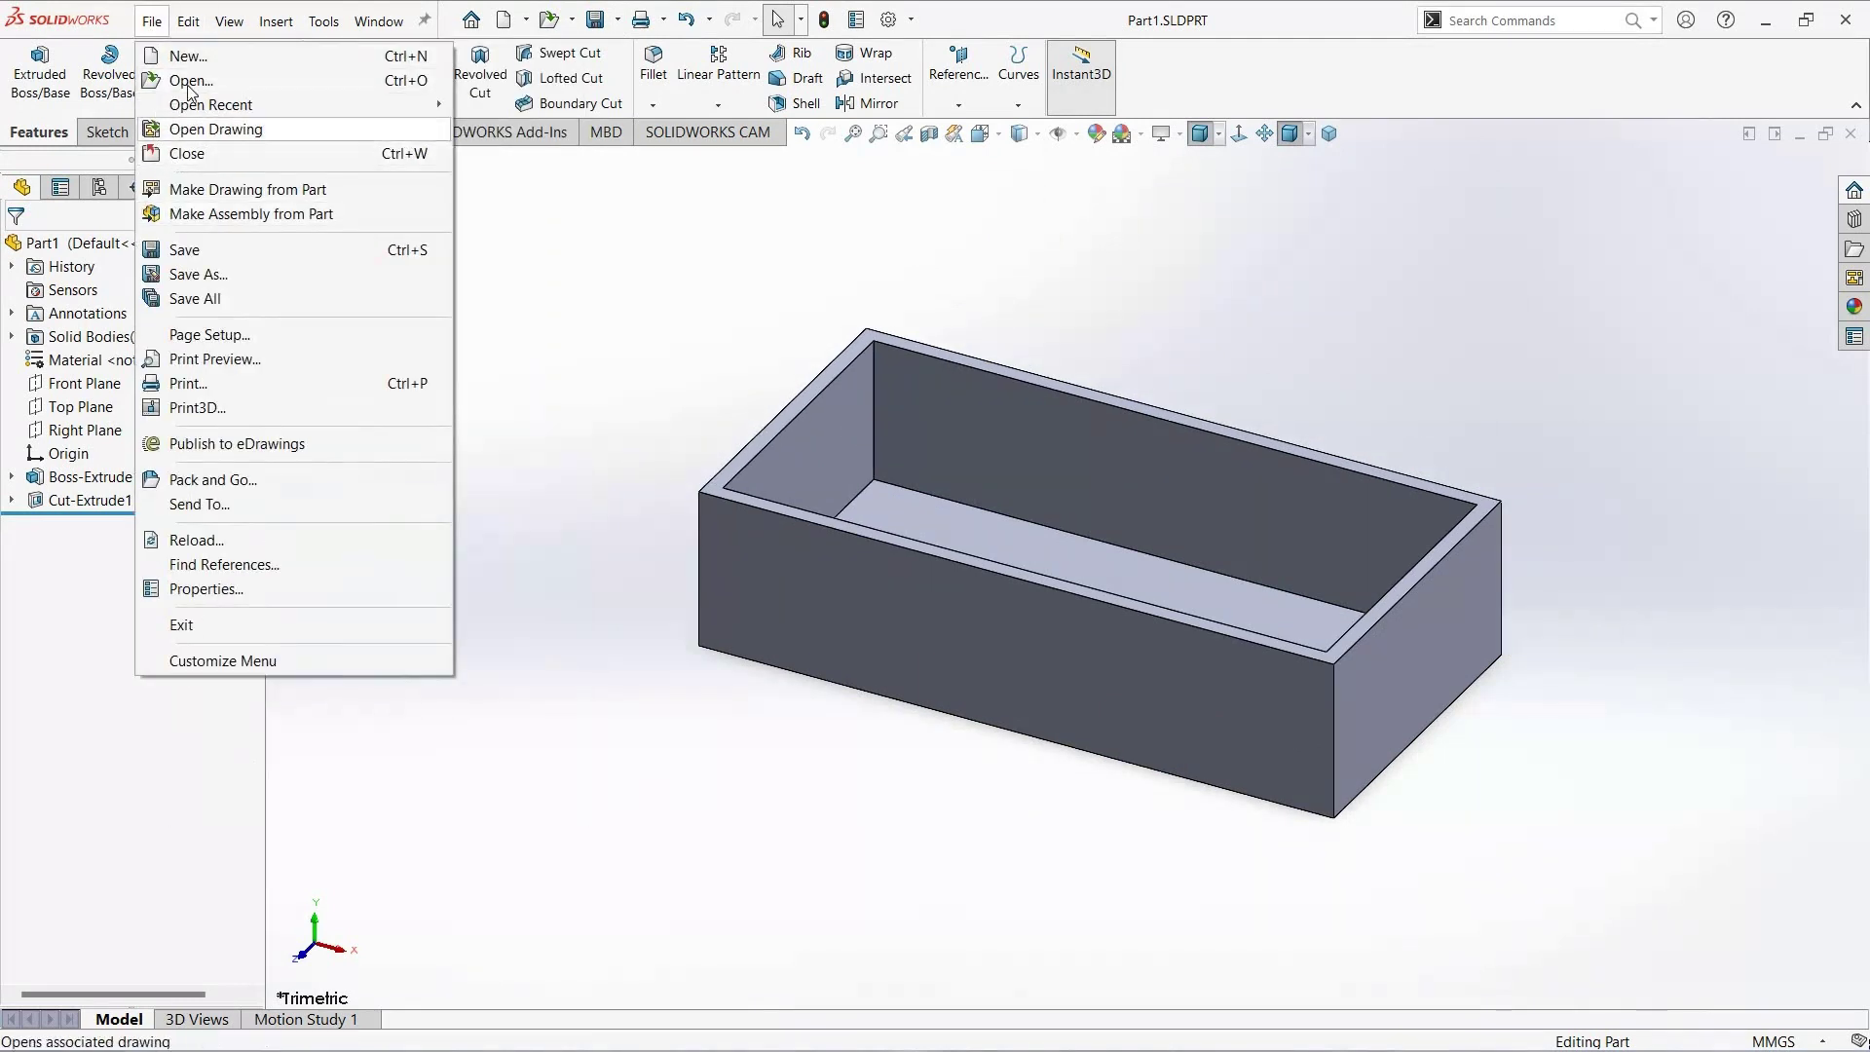
# Step: Create a new part document and open a sketch on its Top Plane
pyautogui.press('Return')
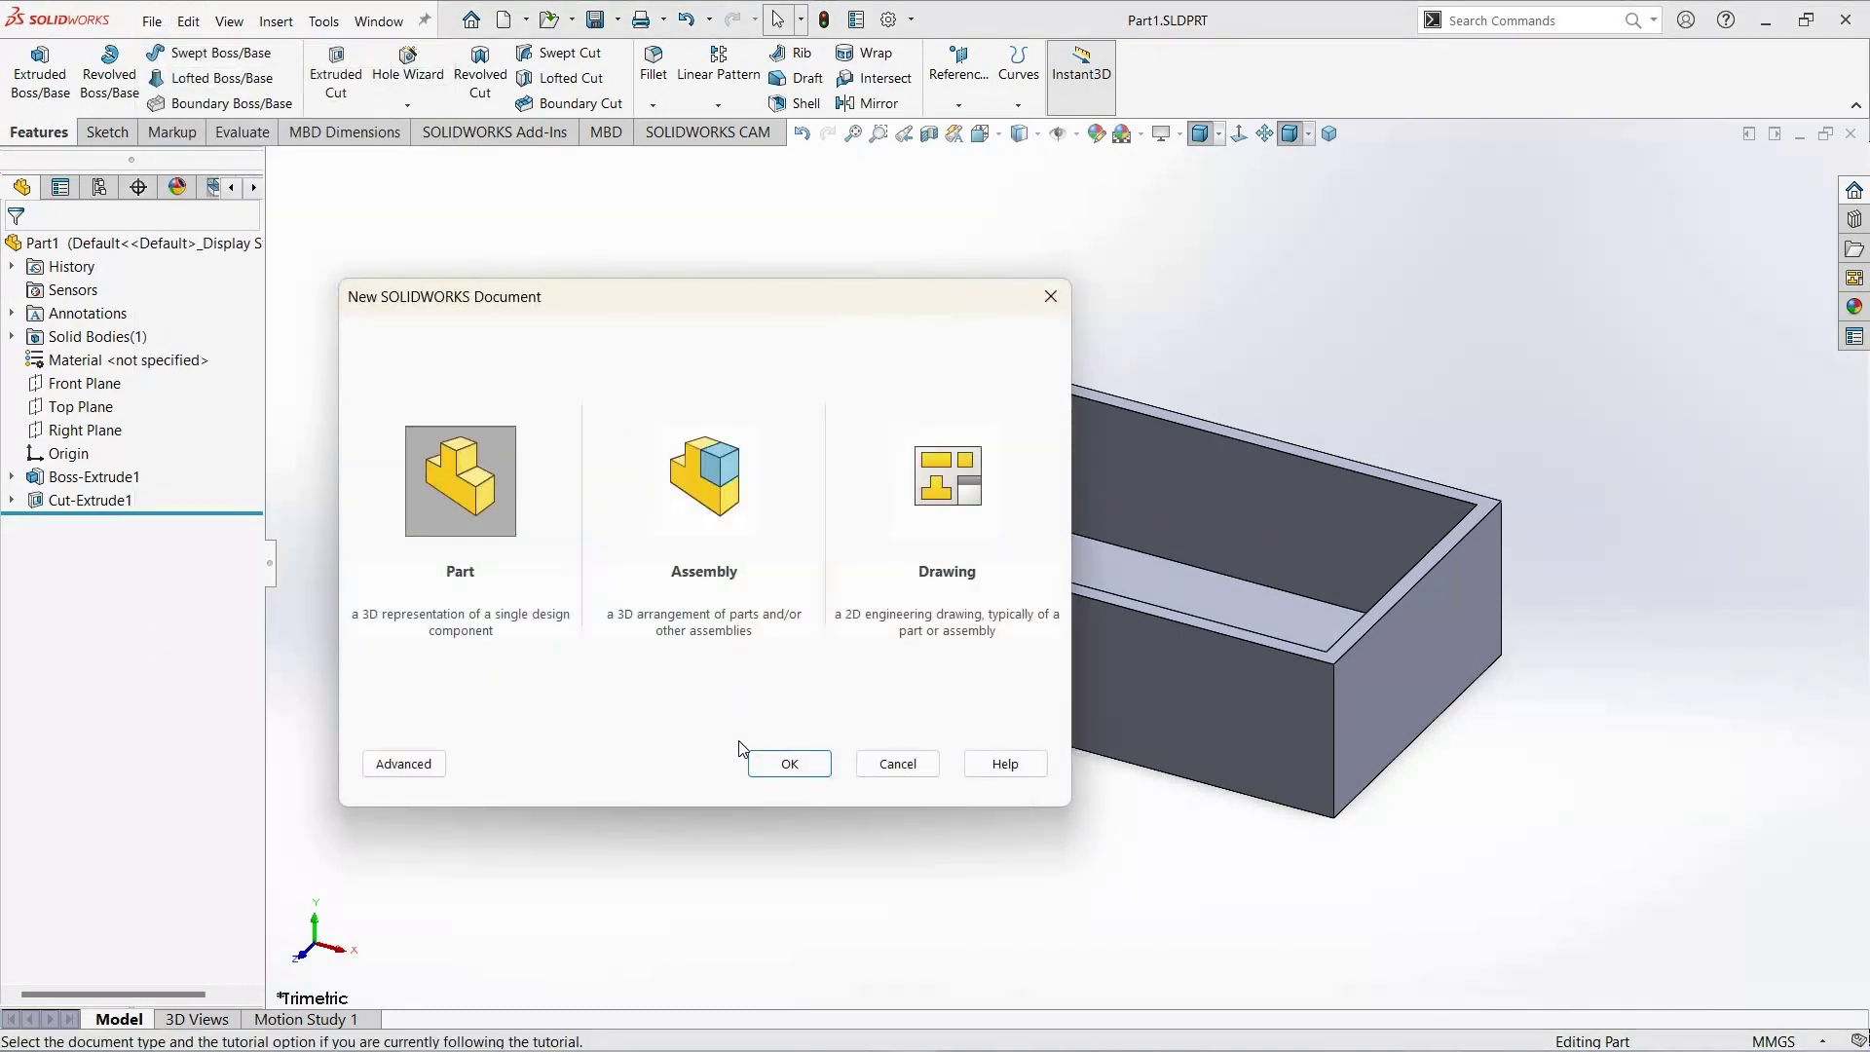
pyautogui.click(784, 763)
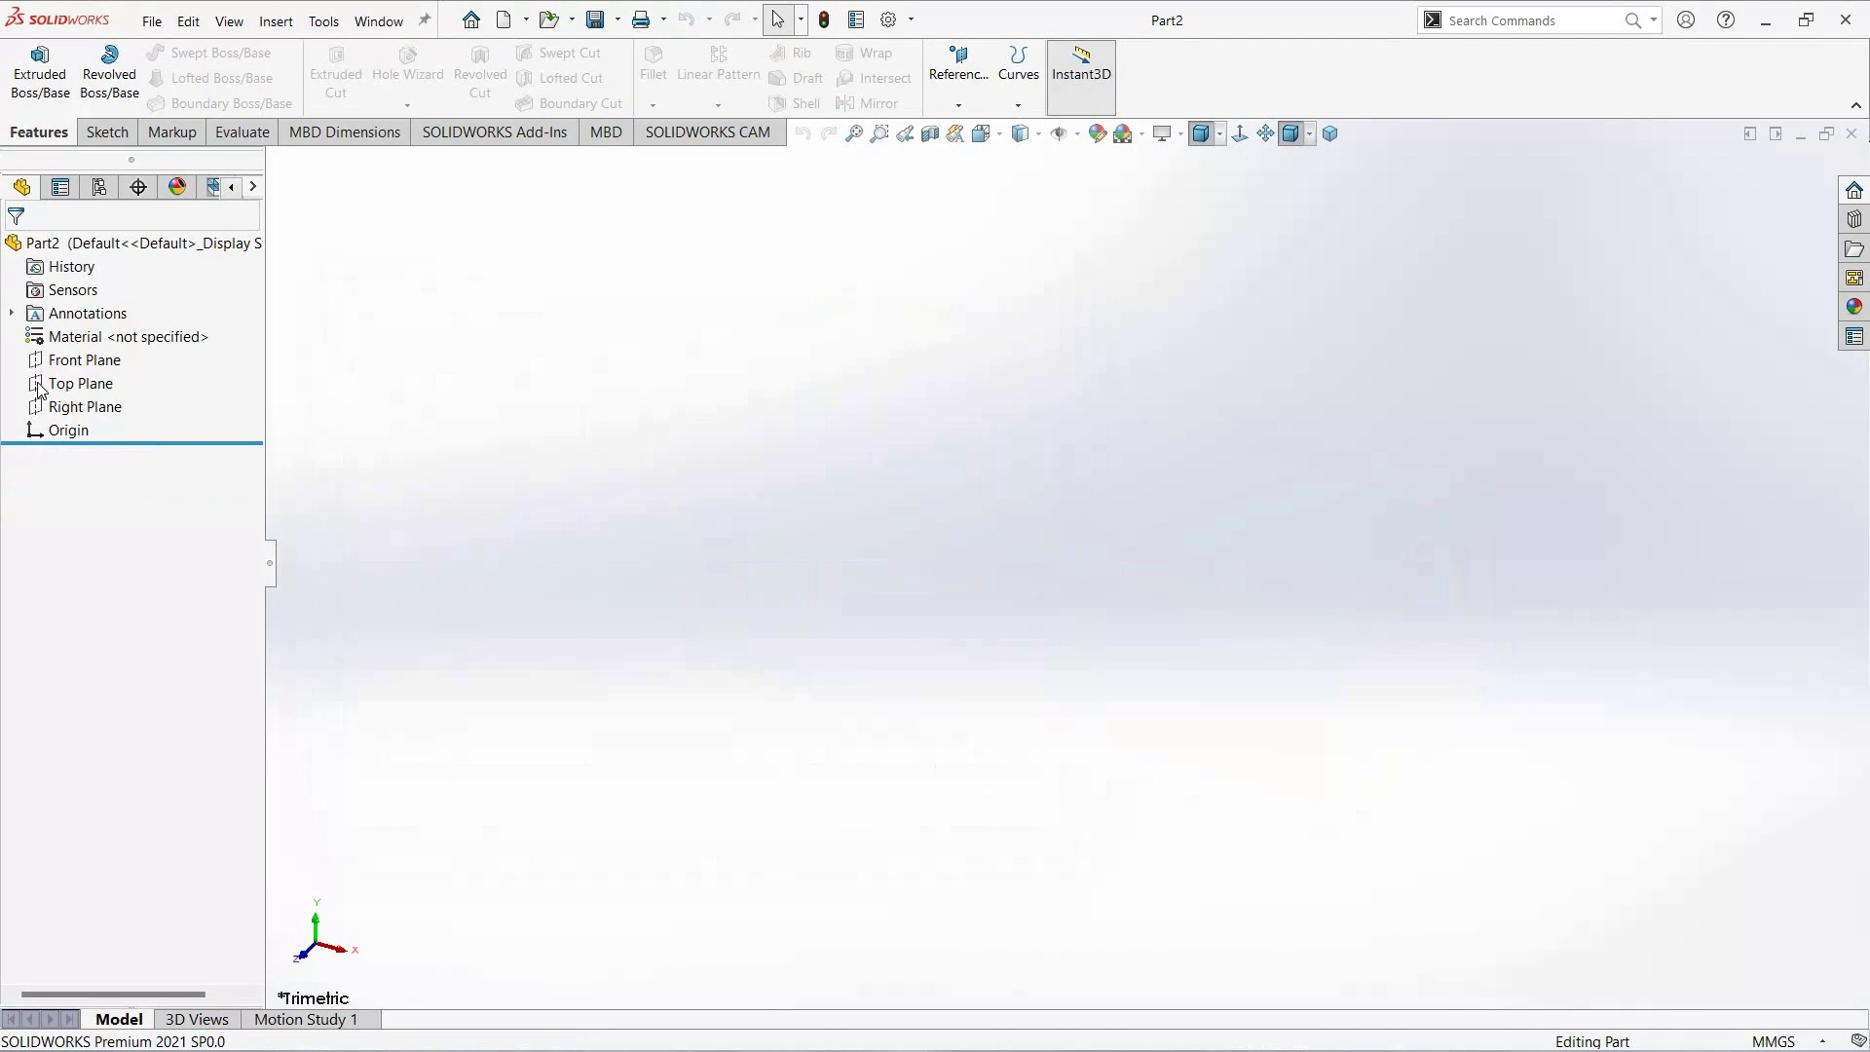
pyautogui.click(37, 387)
pyautogui.click(88, 382)
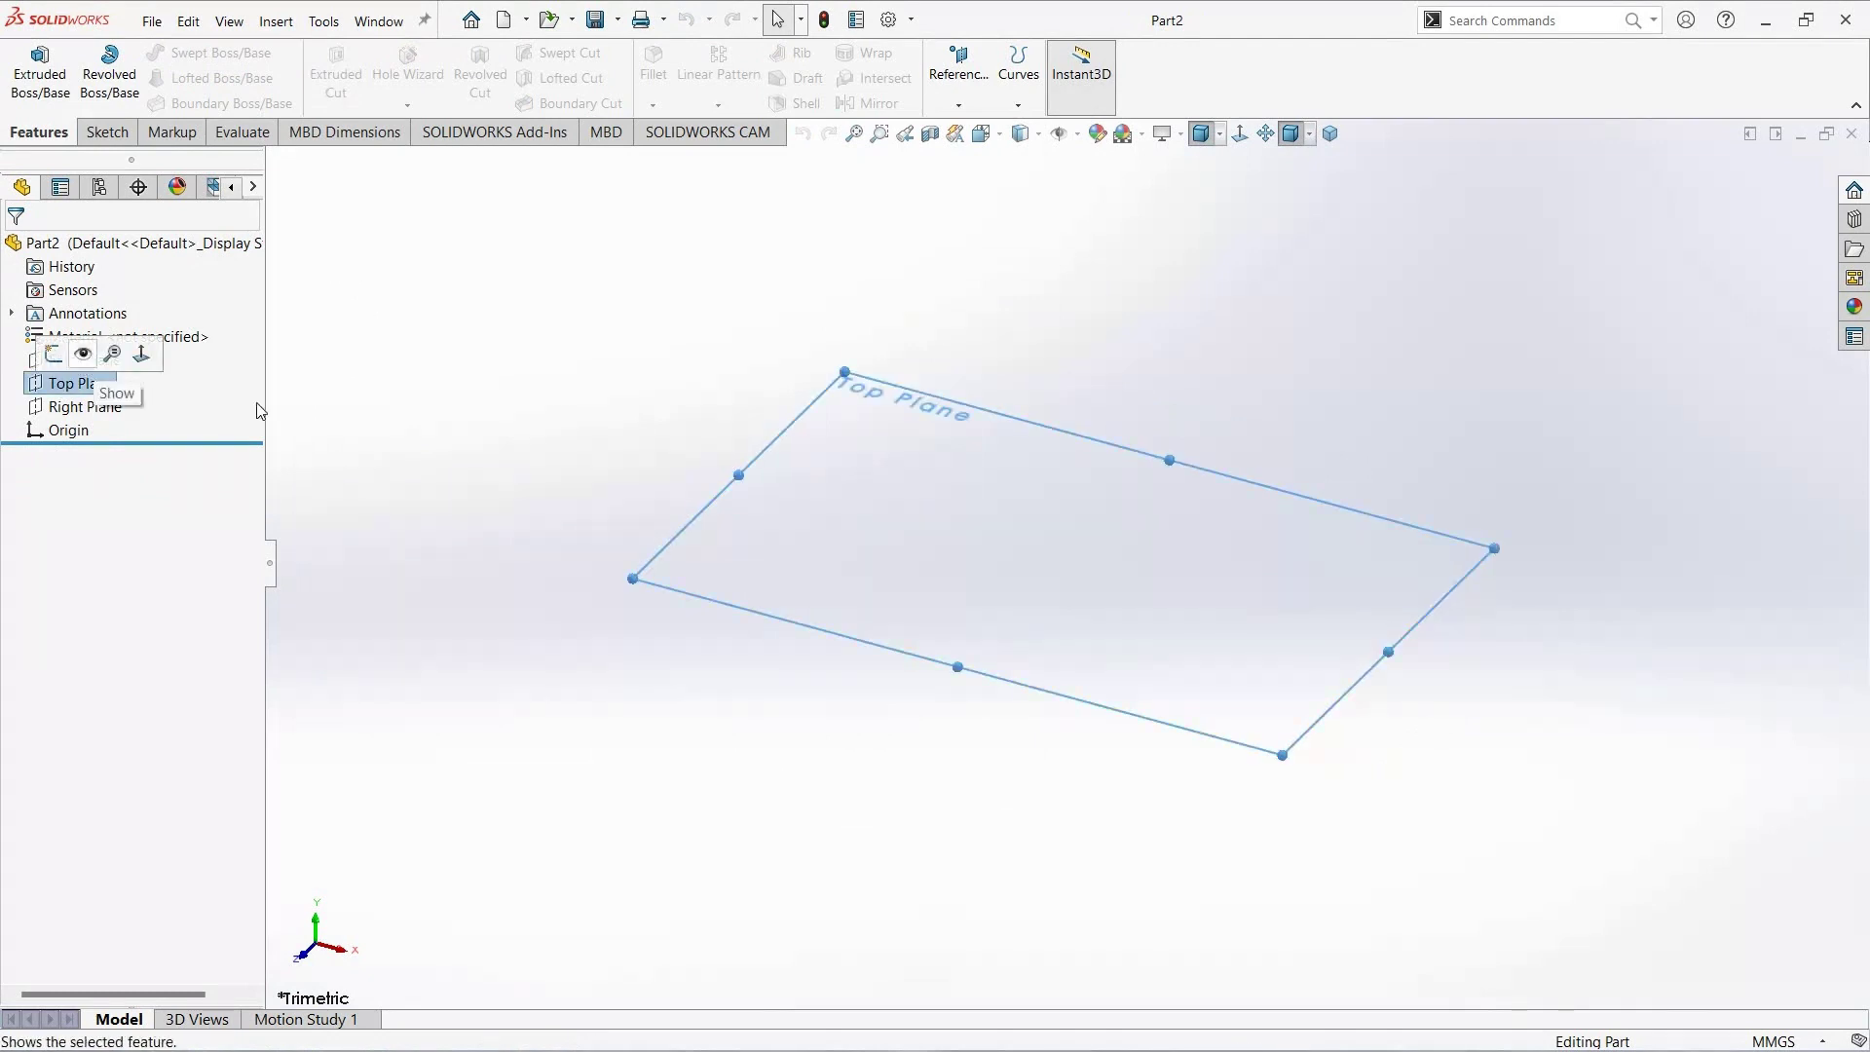
pyautogui.click(78, 365)
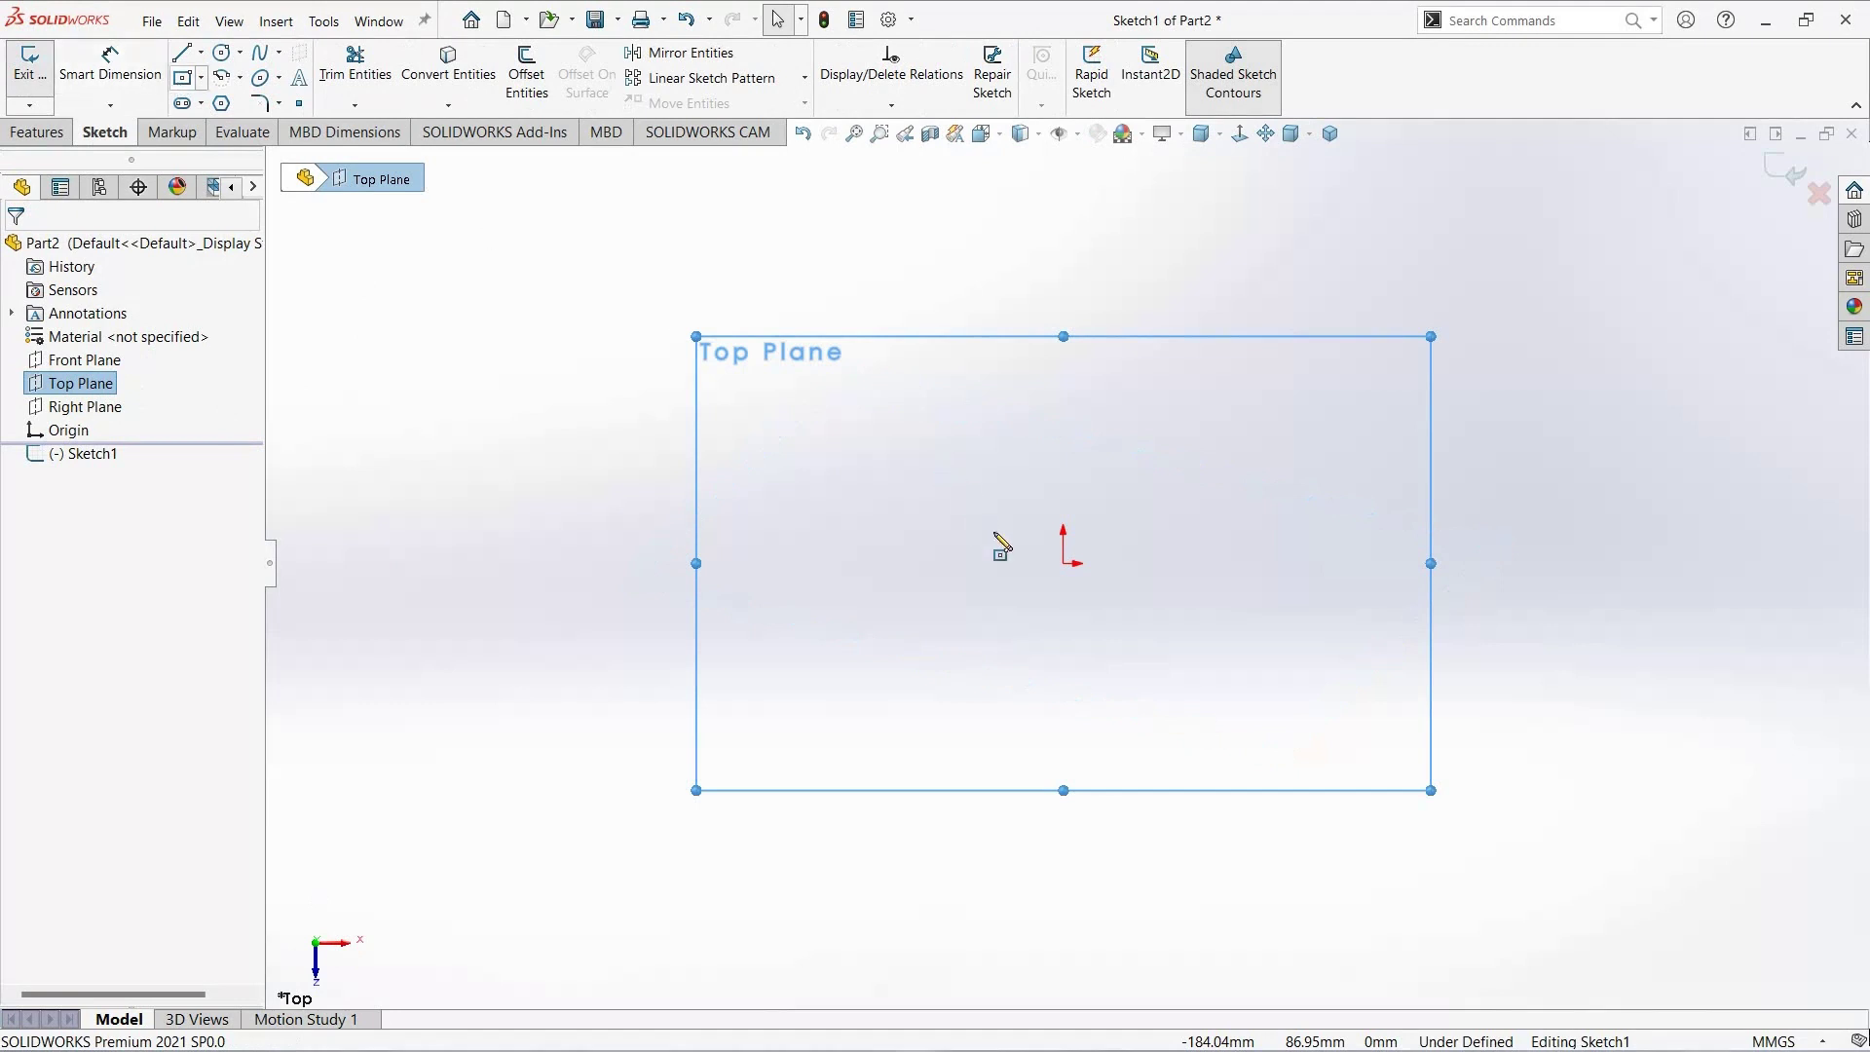
# Step: Draw a center rectangle anchored at the origin
pyautogui.click(1063, 563)
pyautogui.click(592, 728)
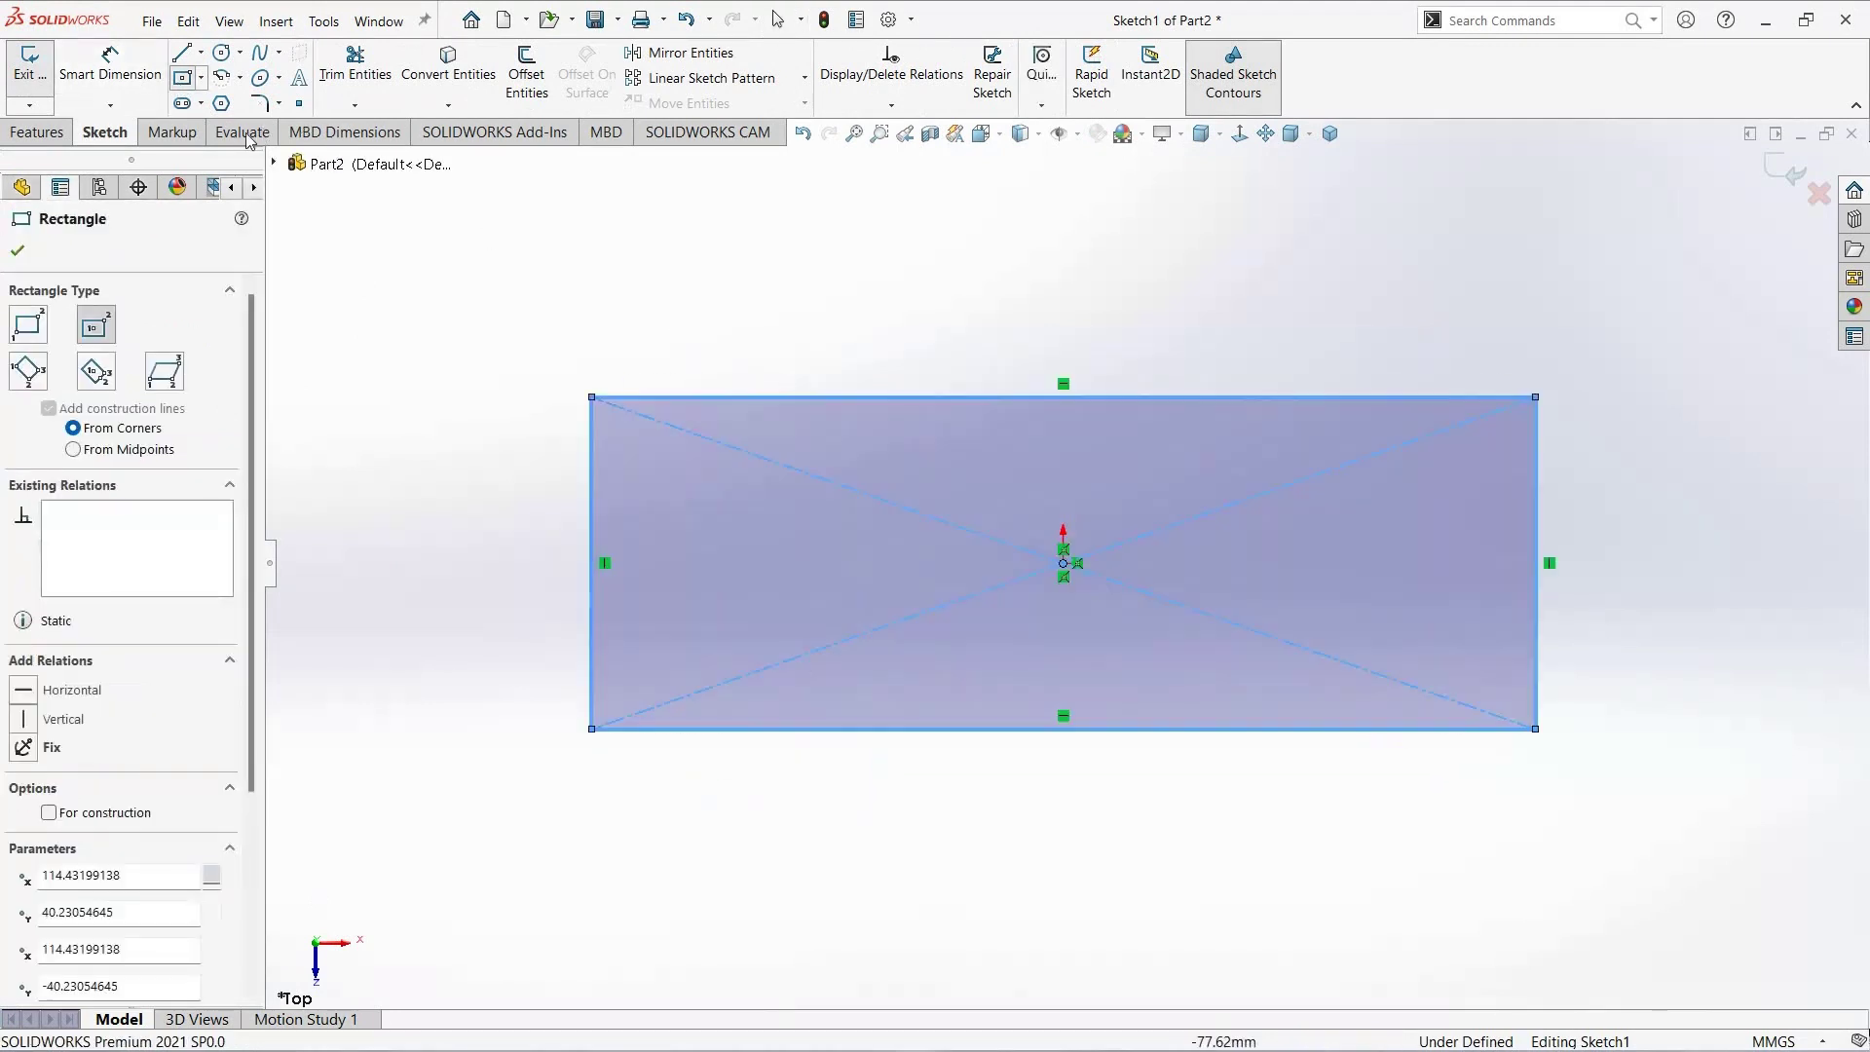
pyautogui.press('Escape')
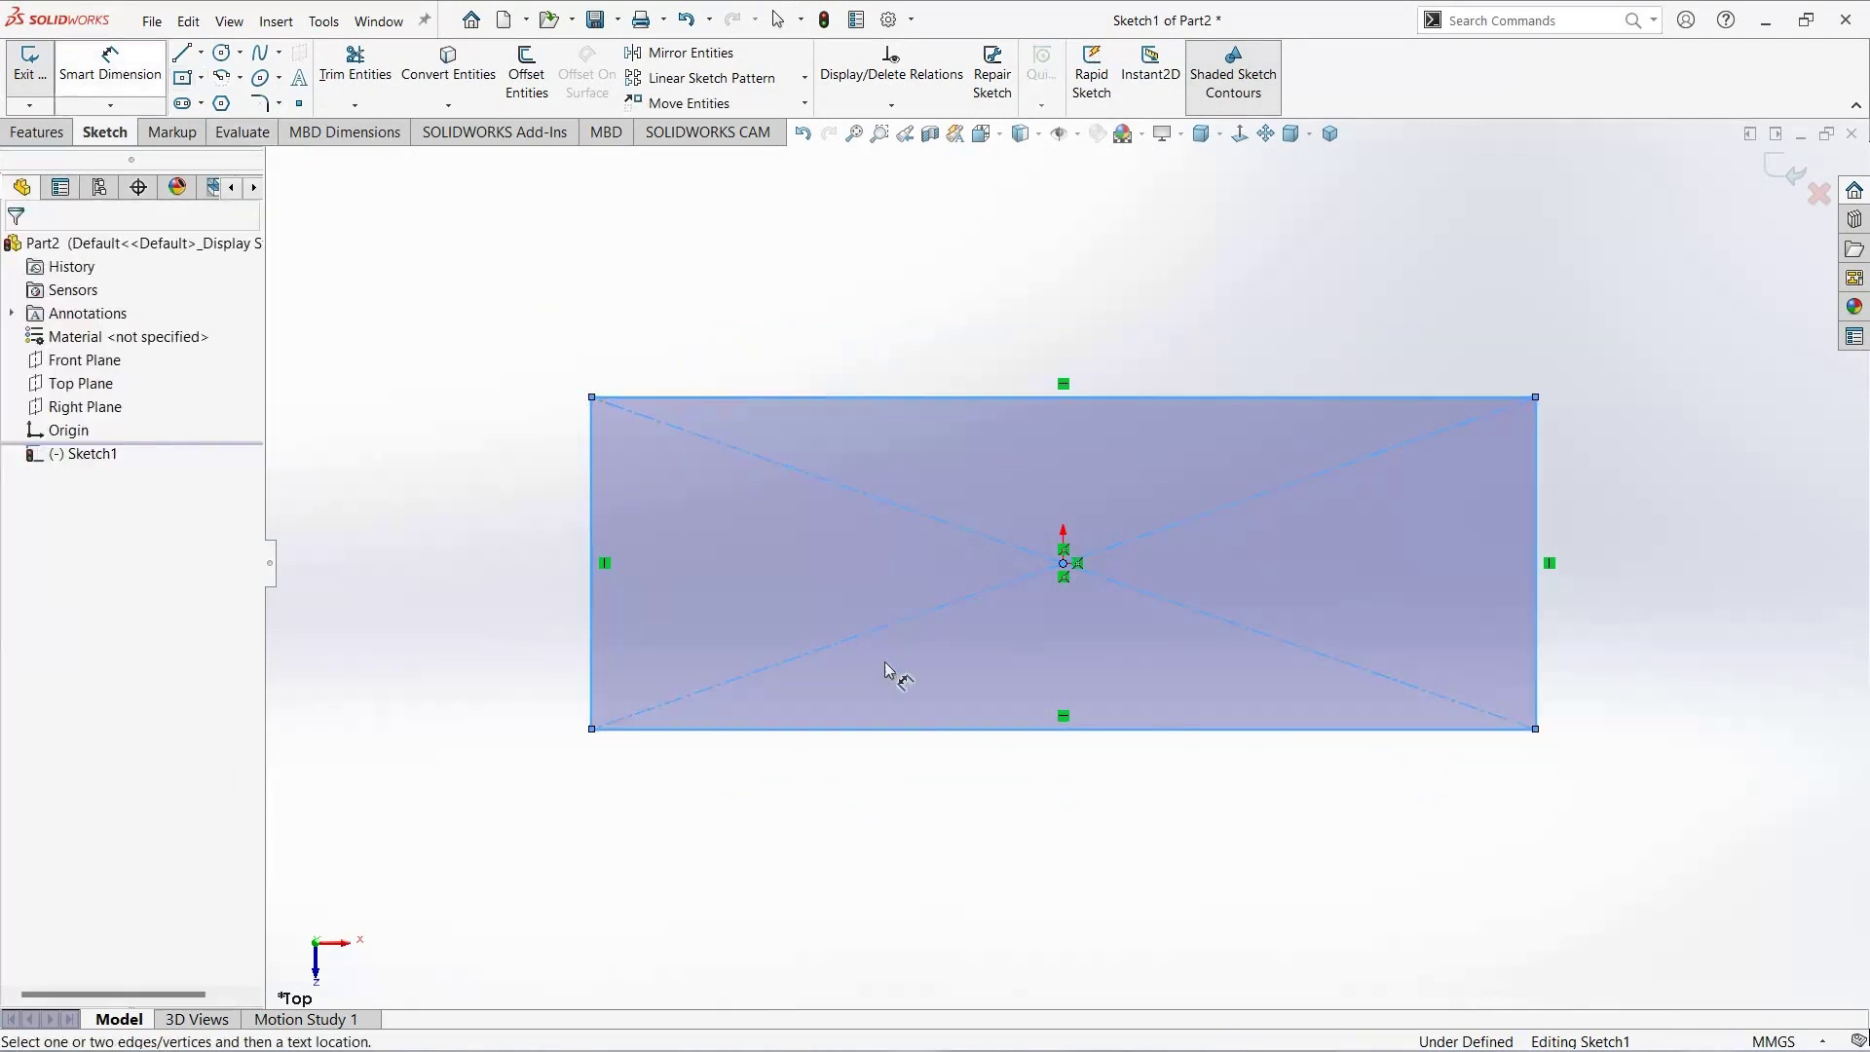
# Step: Dimension the rectangle 80 mm wide and 40 mm tall
pyautogui.click(867, 730)
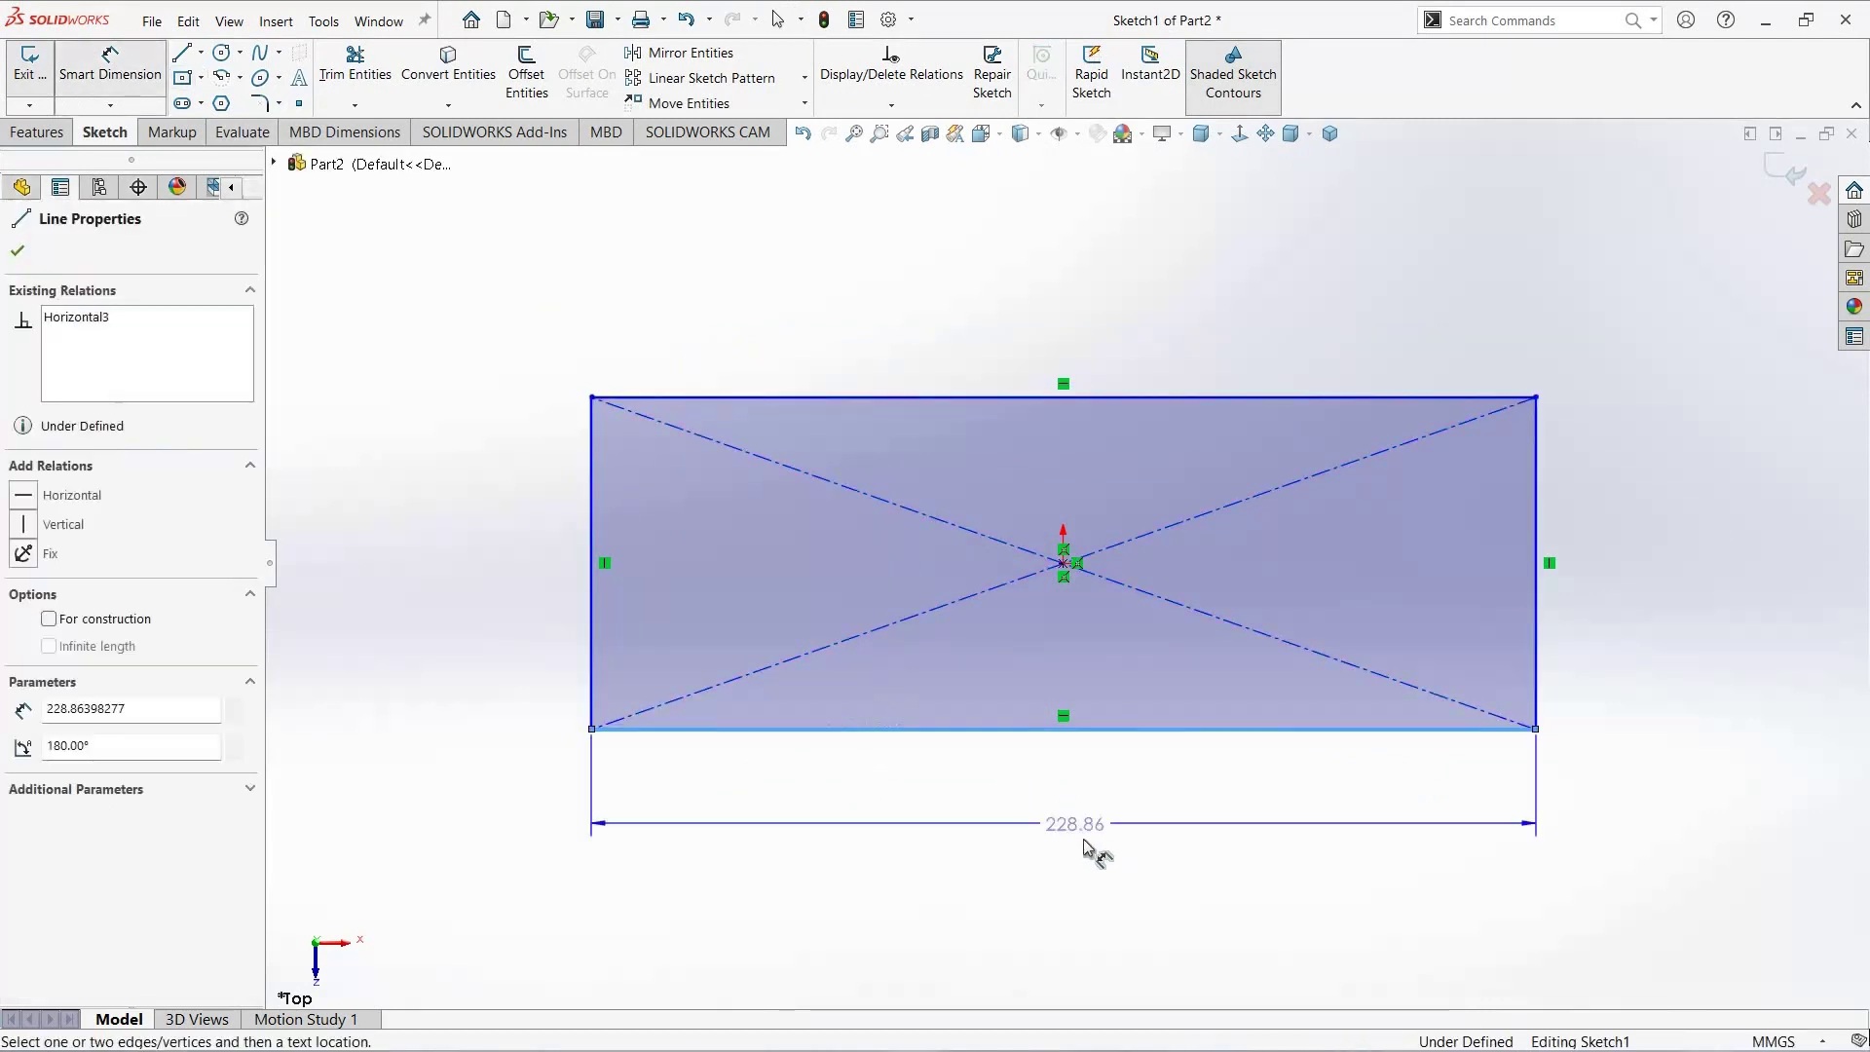
pyautogui.click(1084, 840)
pyautogui.write('80')
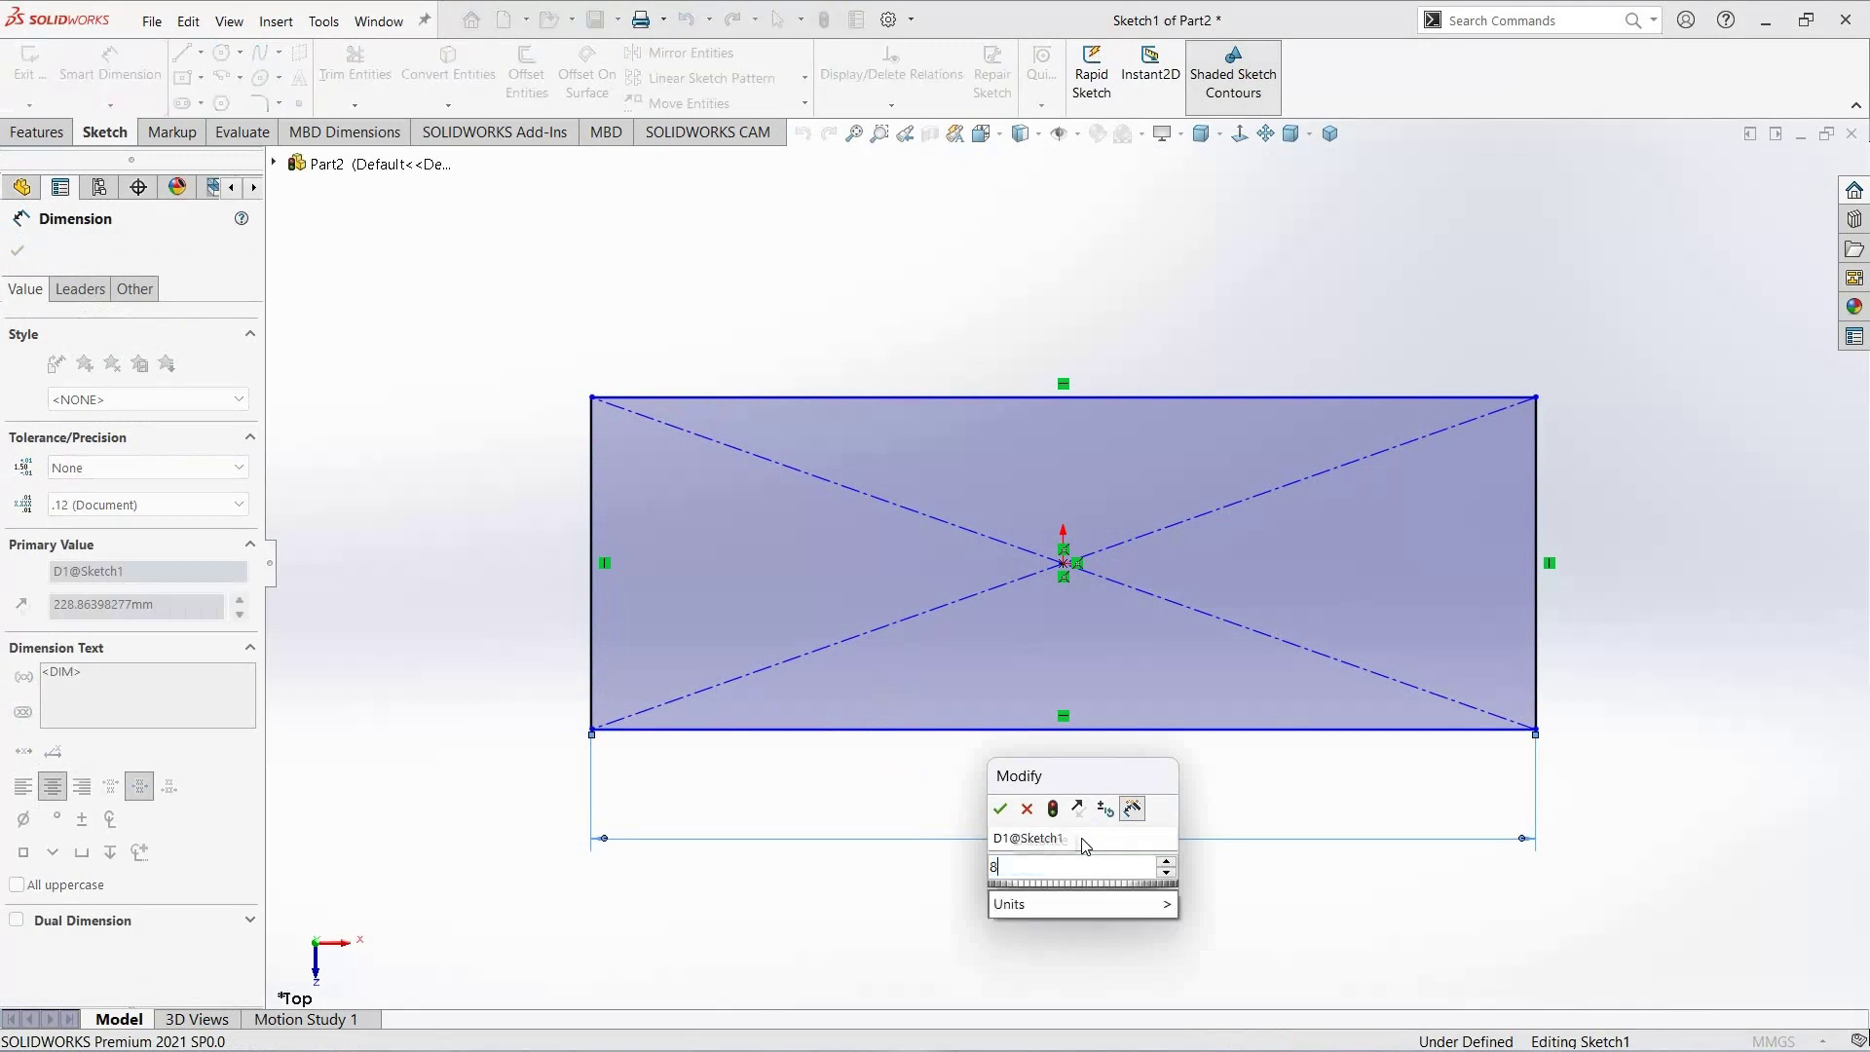
pyautogui.press('Return')
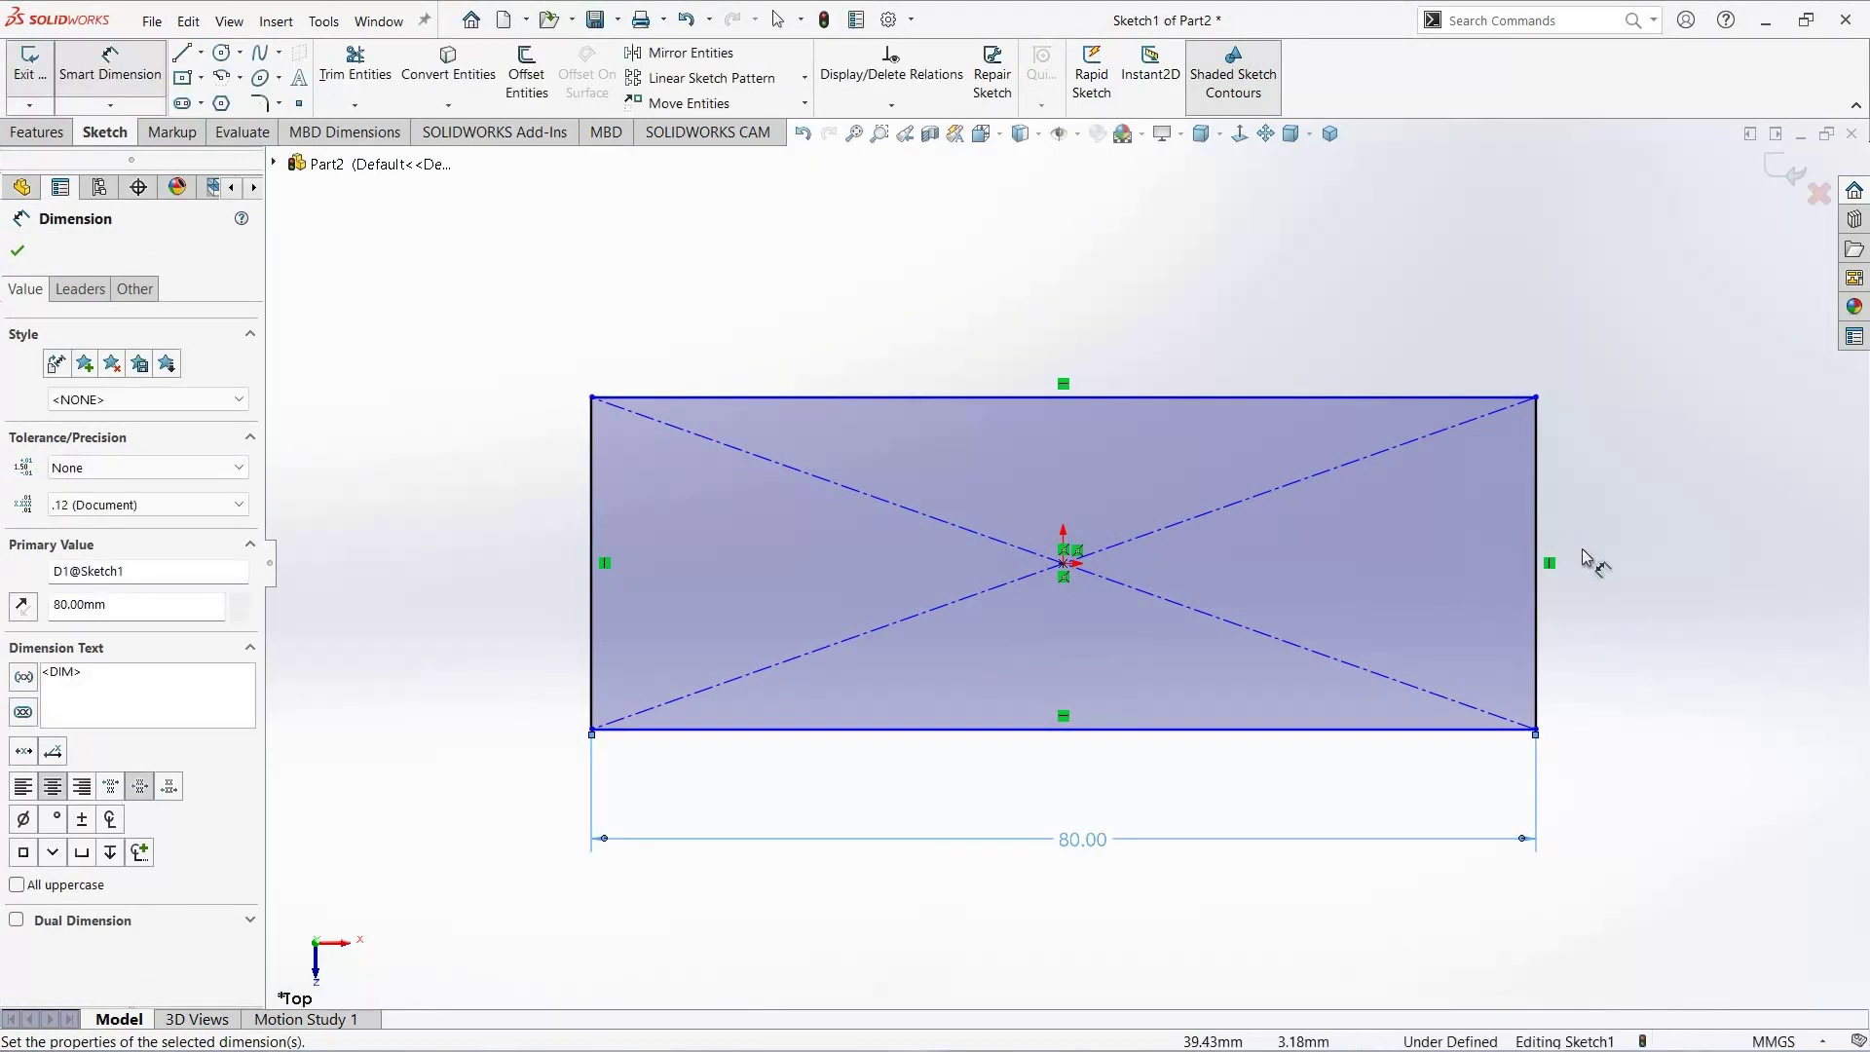
pyautogui.click(1536, 560)
pyautogui.click(1600, 559)
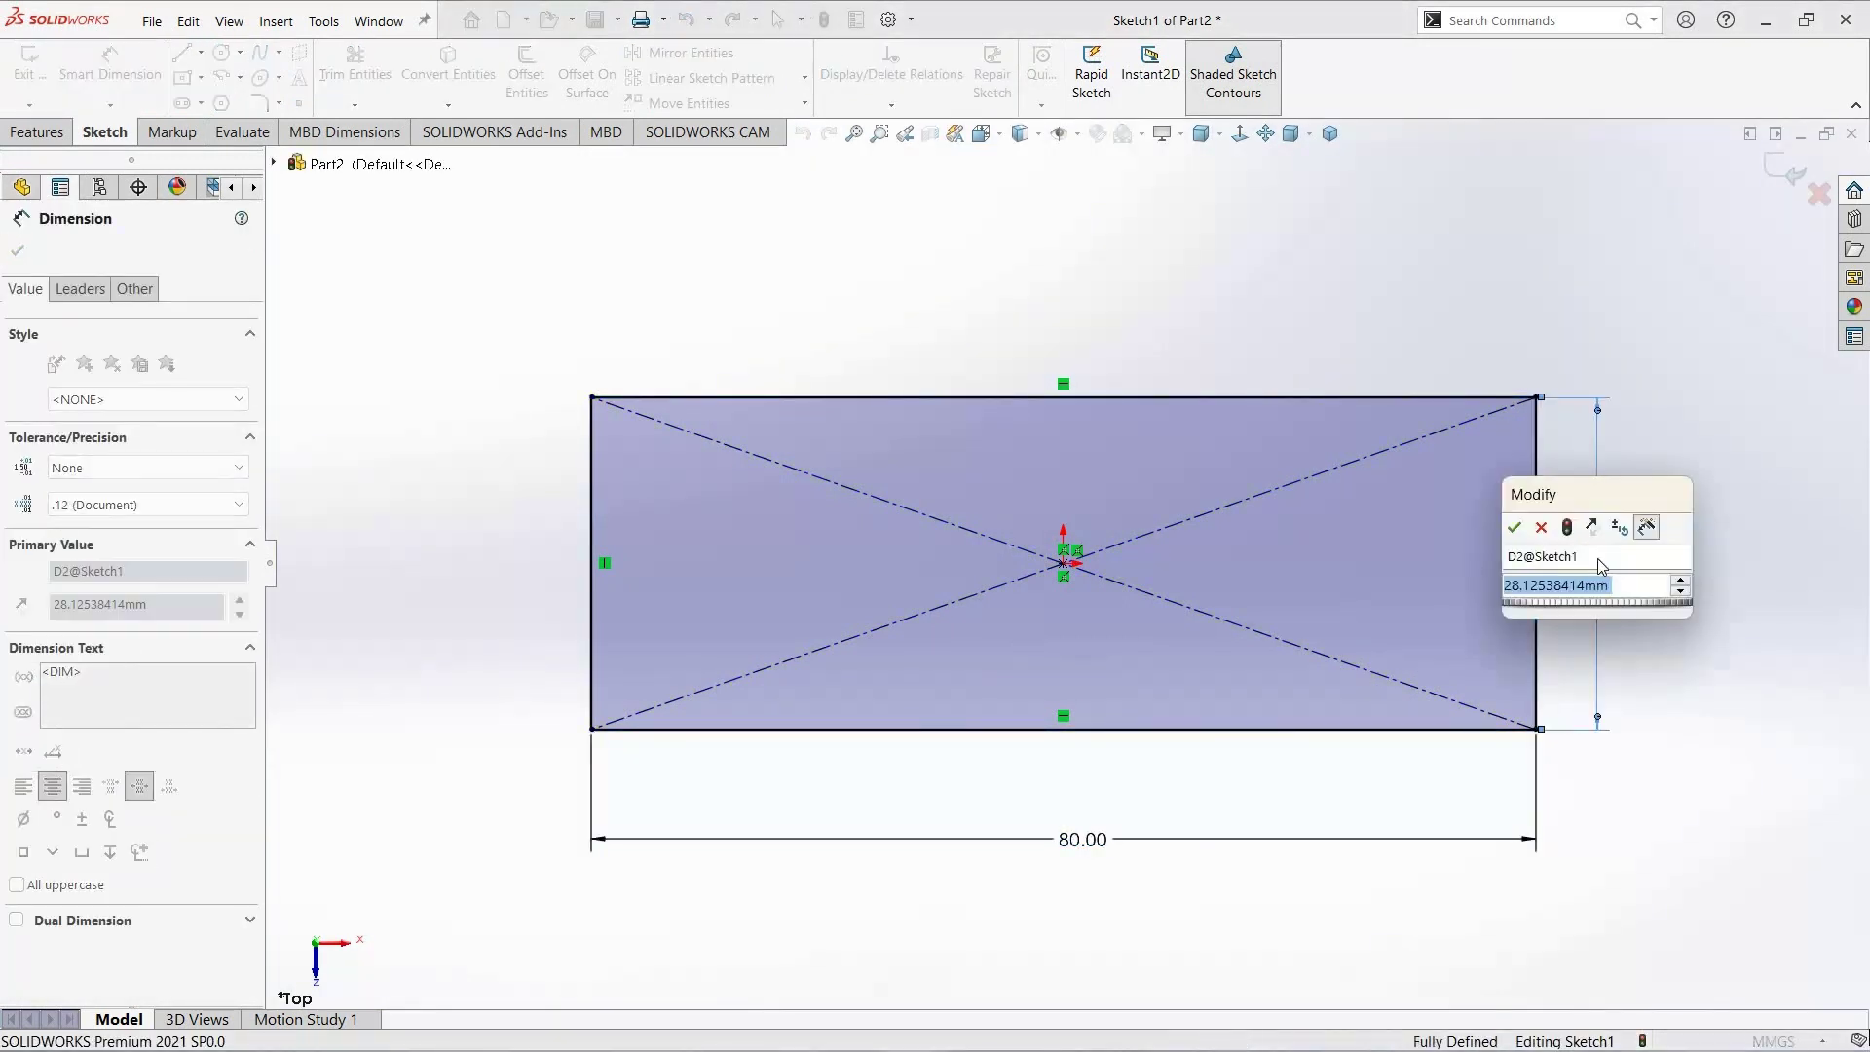
pyautogui.write('40')
pyautogui.press('Return')
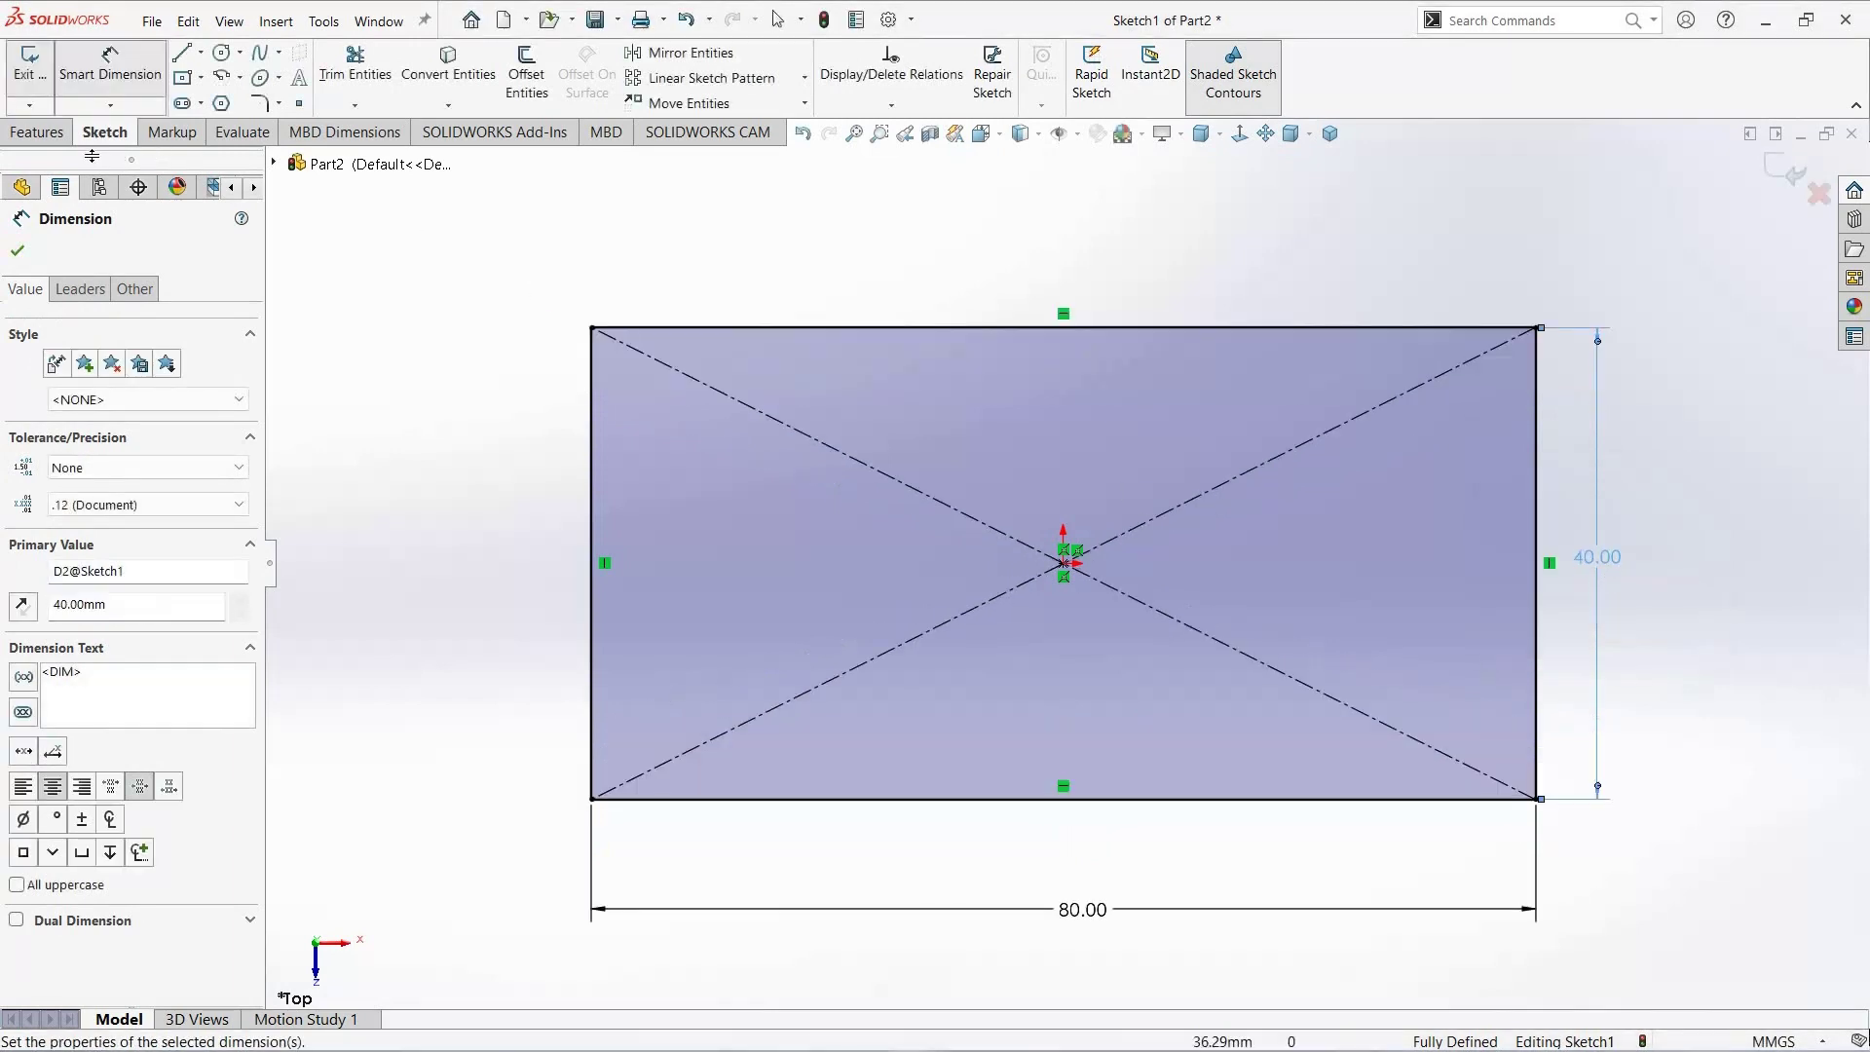
pyautogui.click(31, 91)
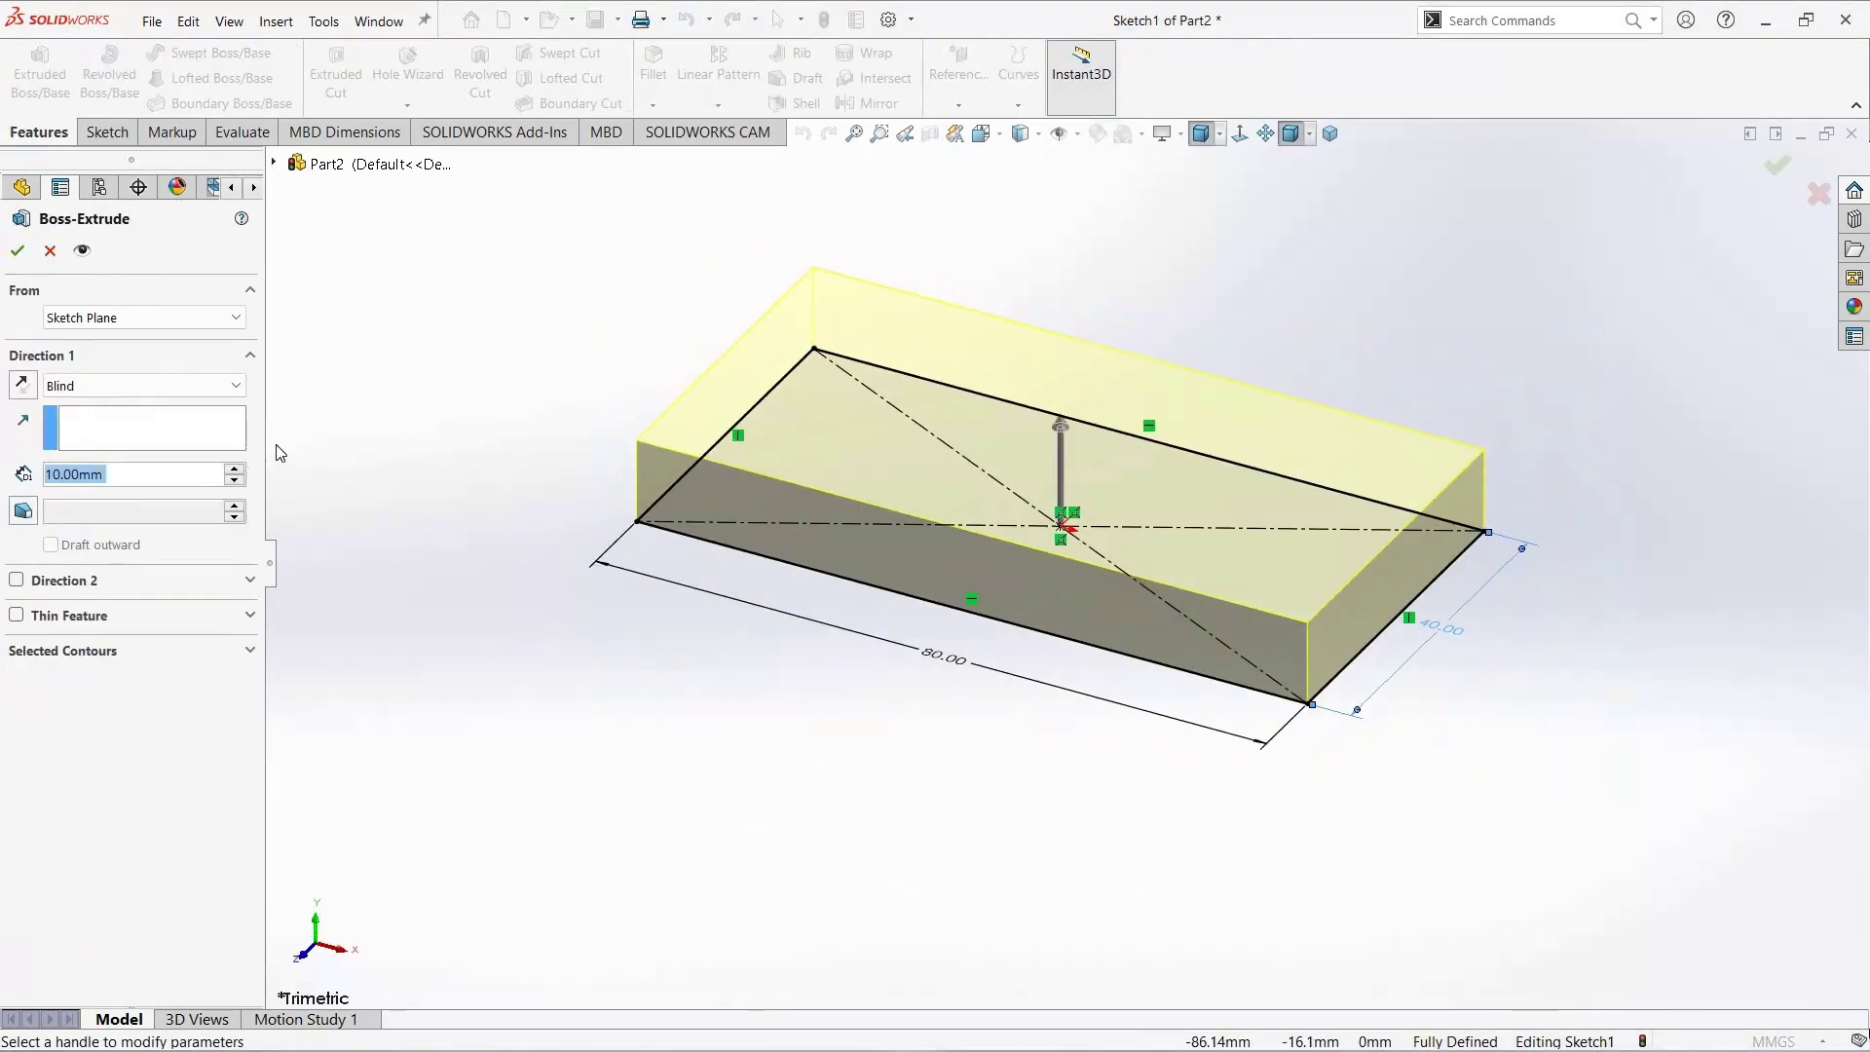
# Step: Extrude the rectangle 2 mm into a plate, then select the plate's bottom face
pyautogui.write('2')
pyautogui.press('Return')
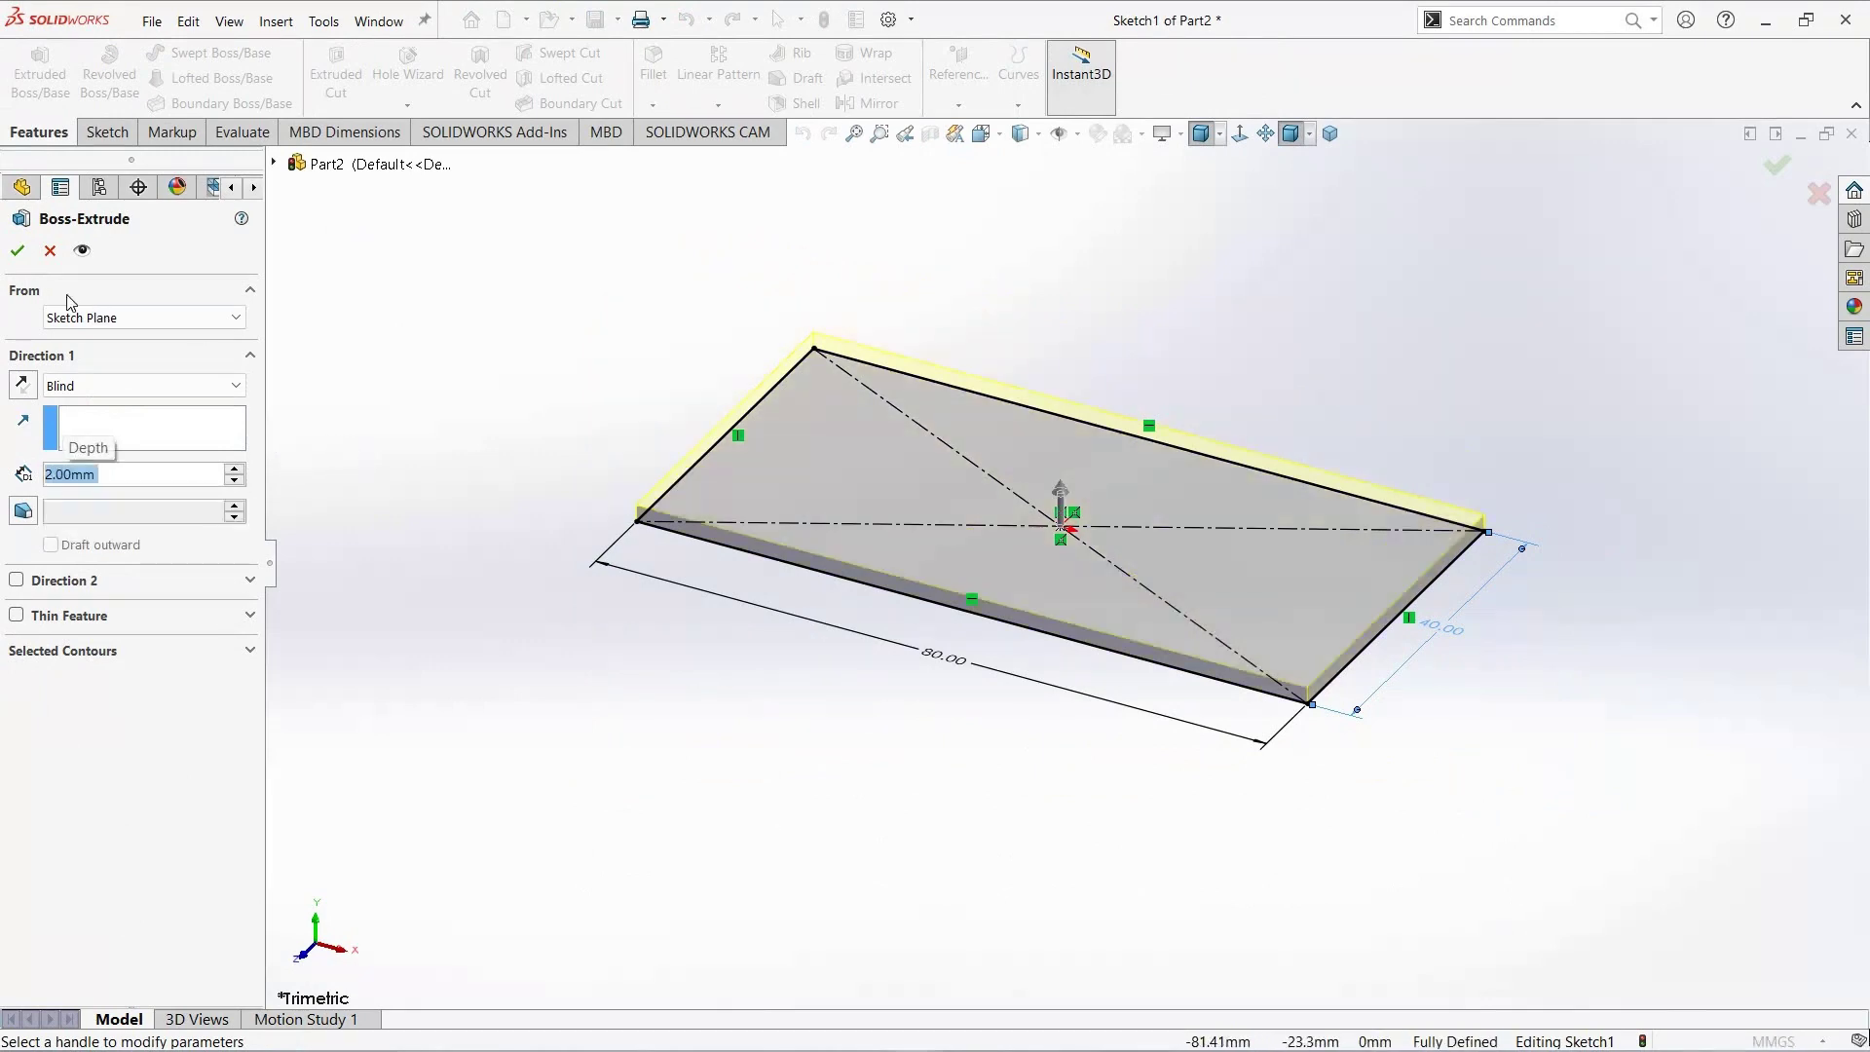
pyautogui.press('Return')
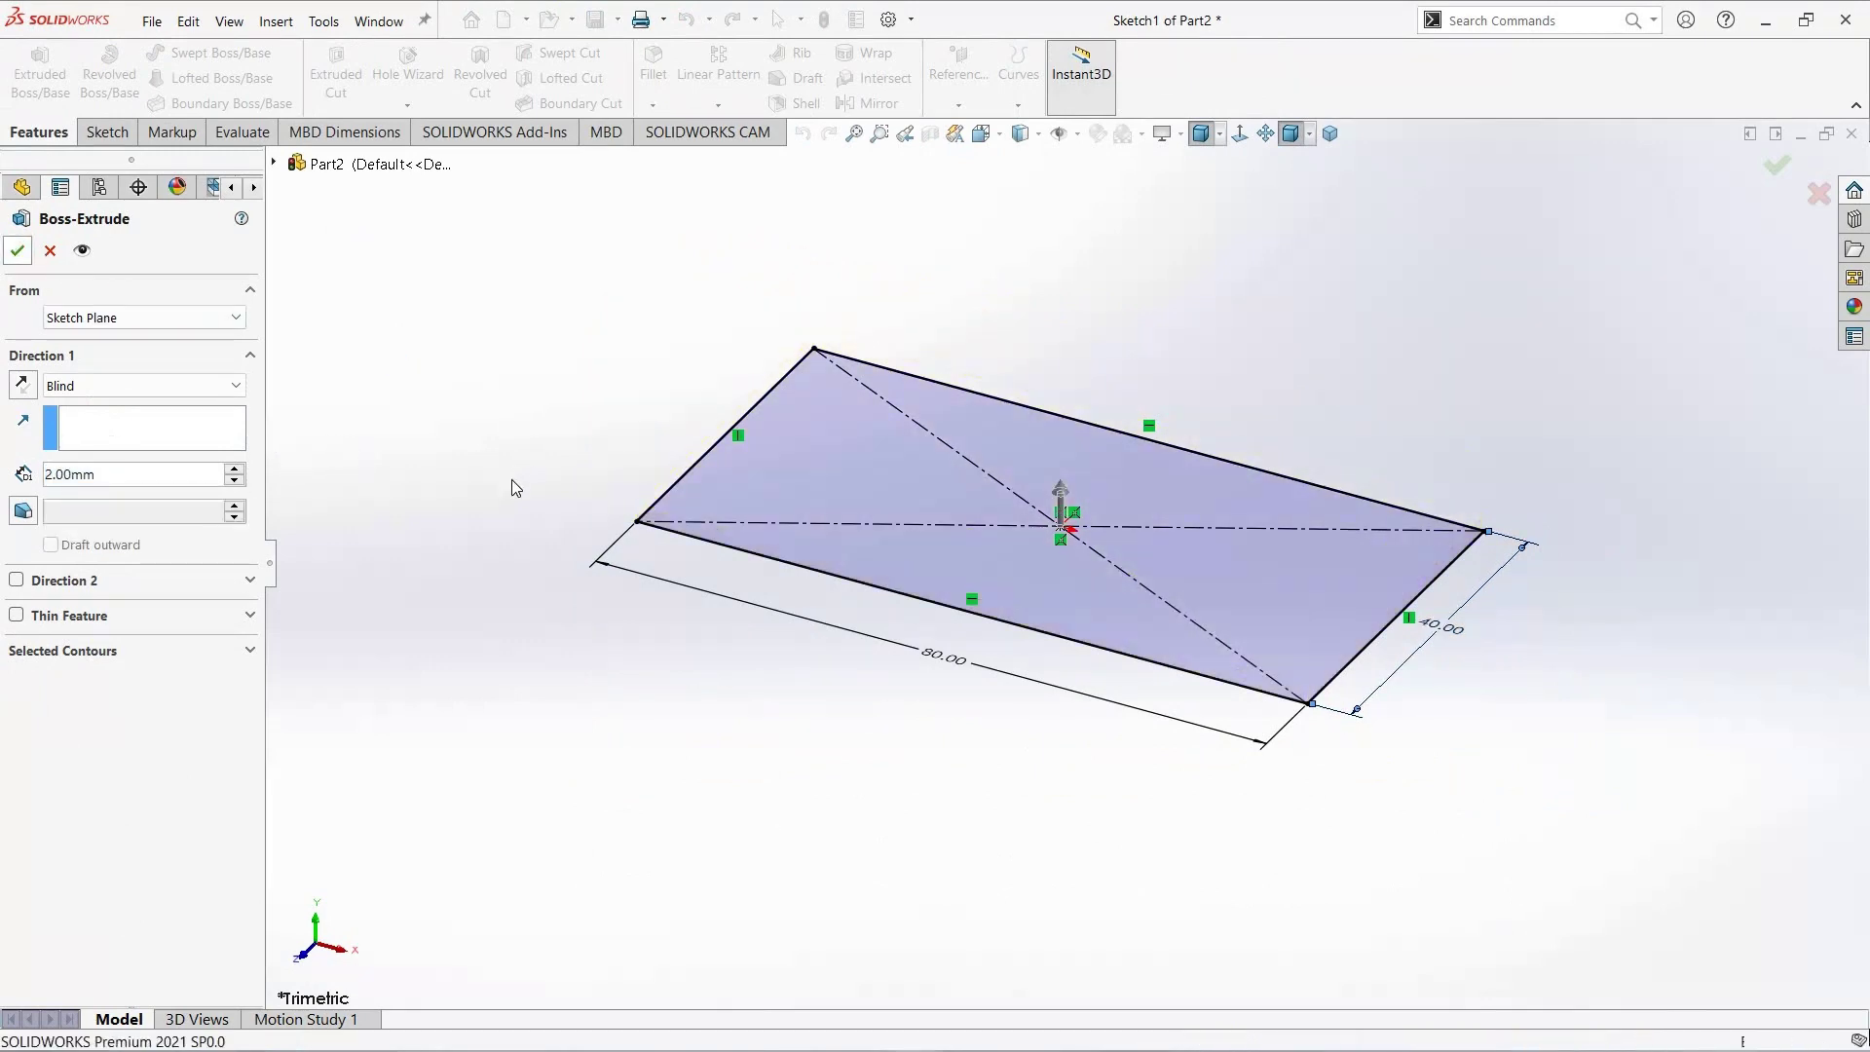
pyautogui.moveTo(819, 527); pyautogui.dragTo(793, 522, button='middle')
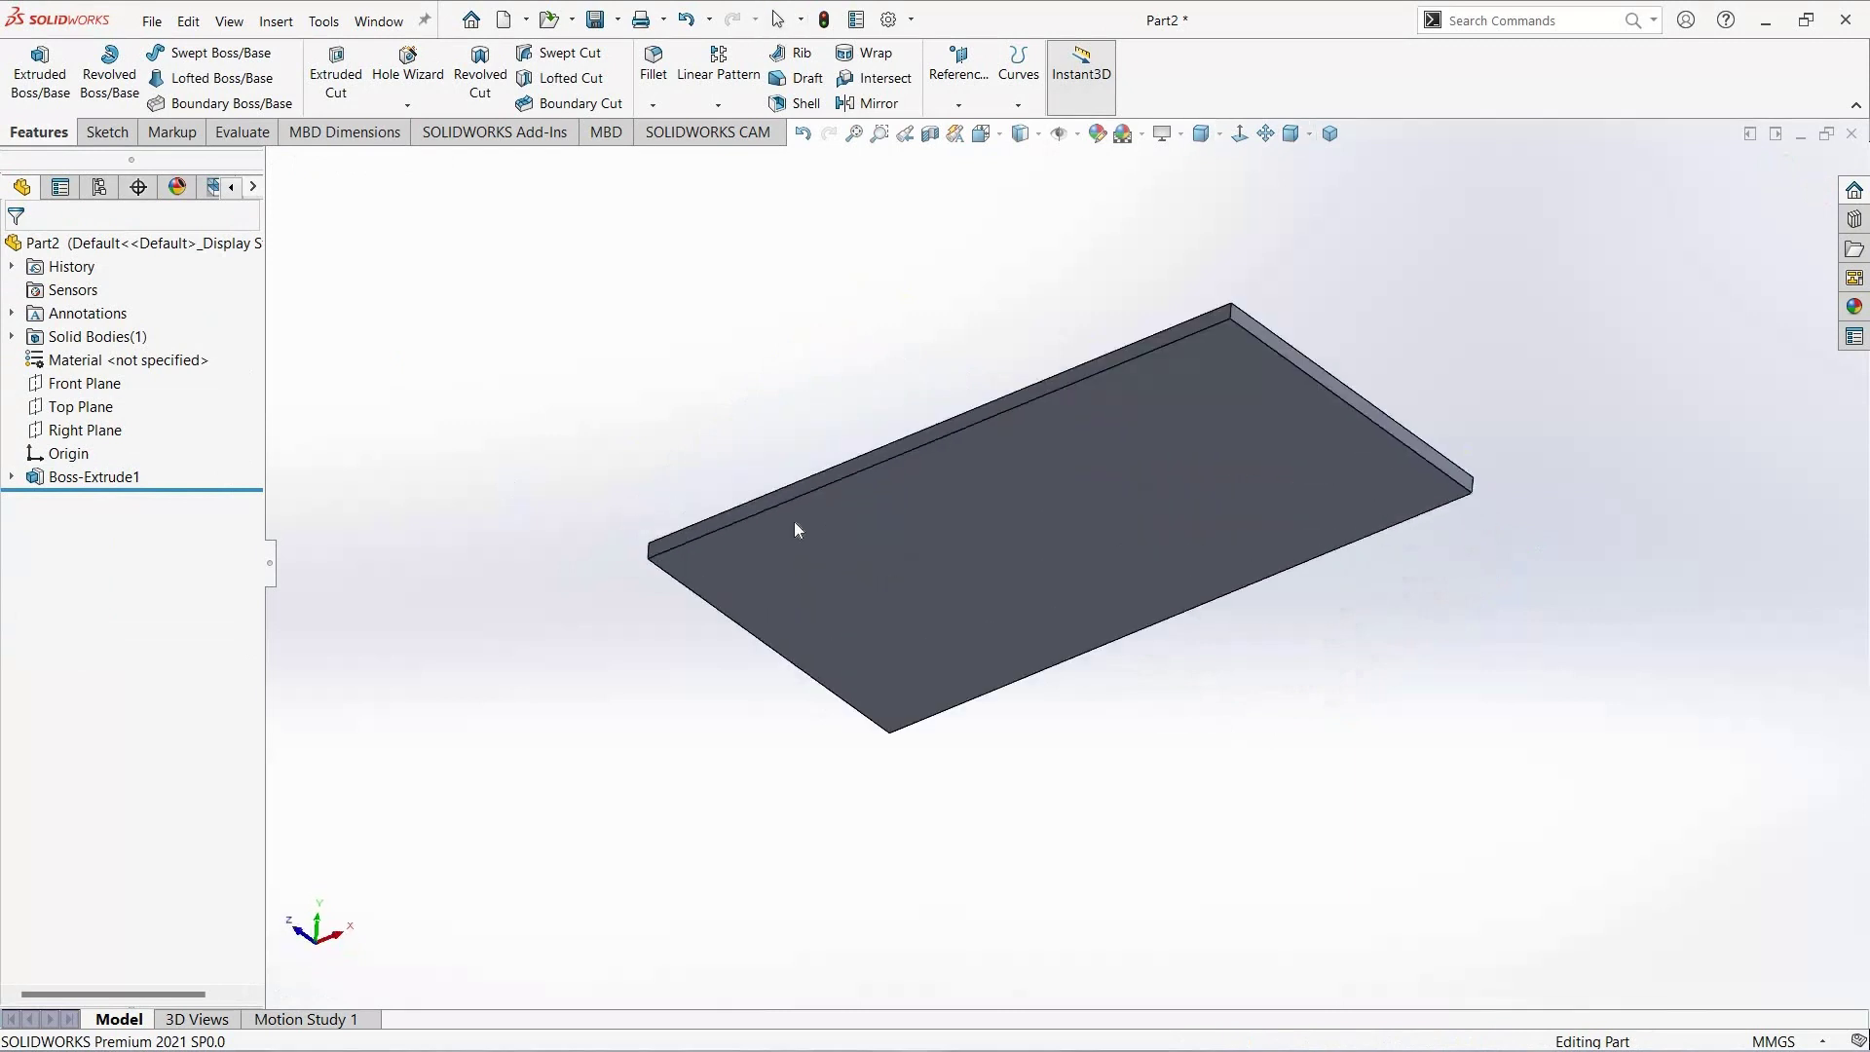
pyautogui.click(792, 522)
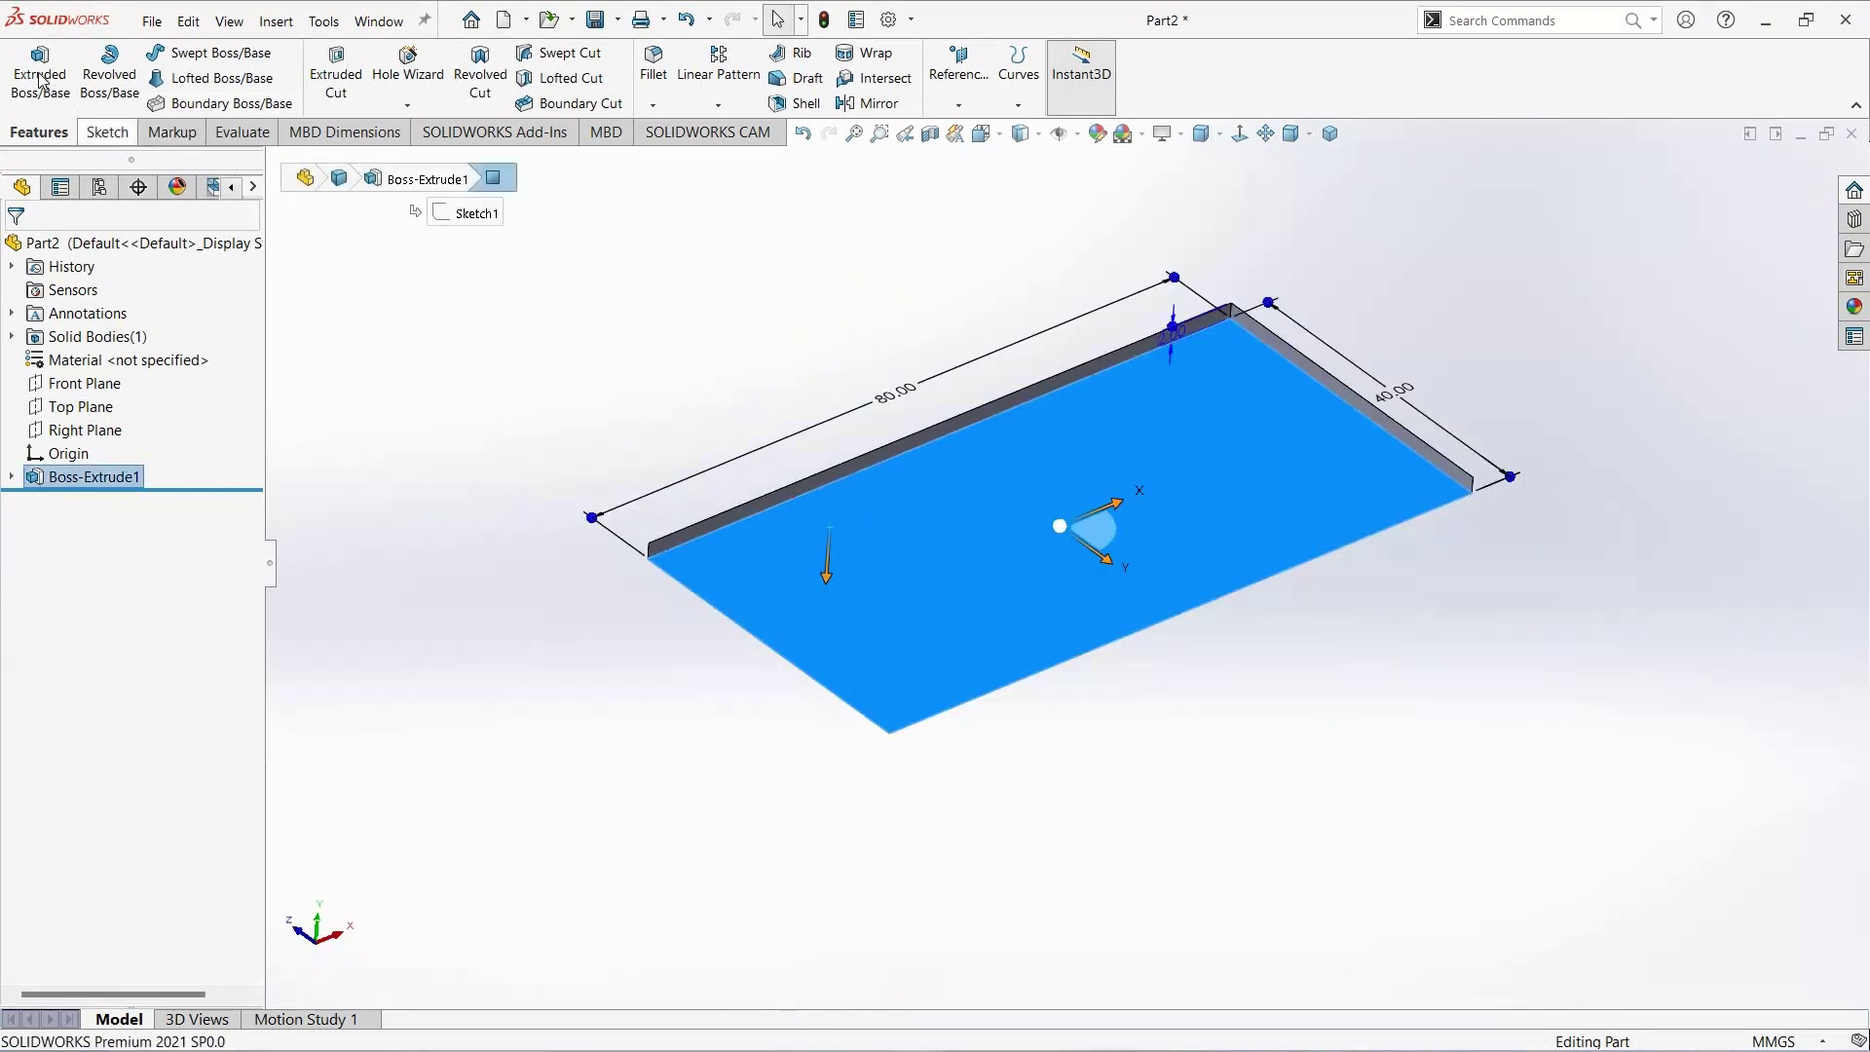
# Step: Sketch outer and inner center rectangles about the origin on the plate's bottom face
pyautogui.click(107, 132)
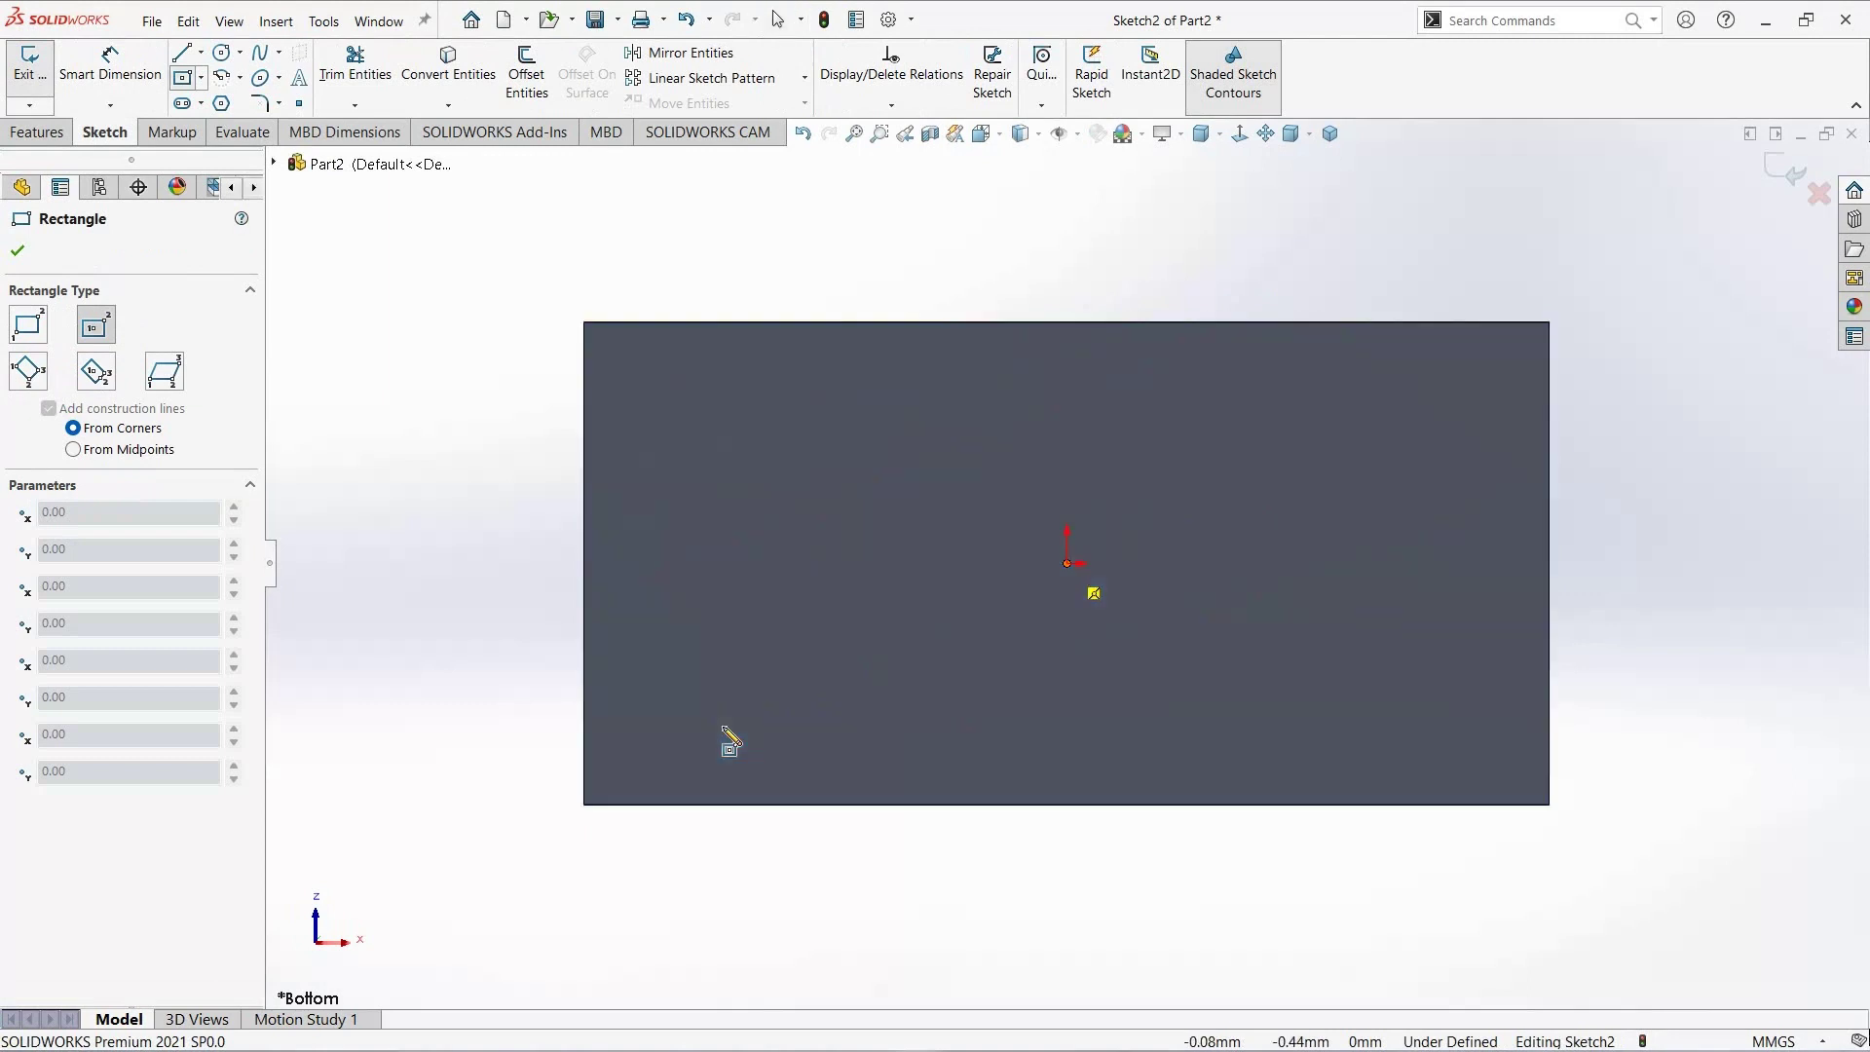
pyautogui.click(1068, 563)
pyautogui.click(642, 758)
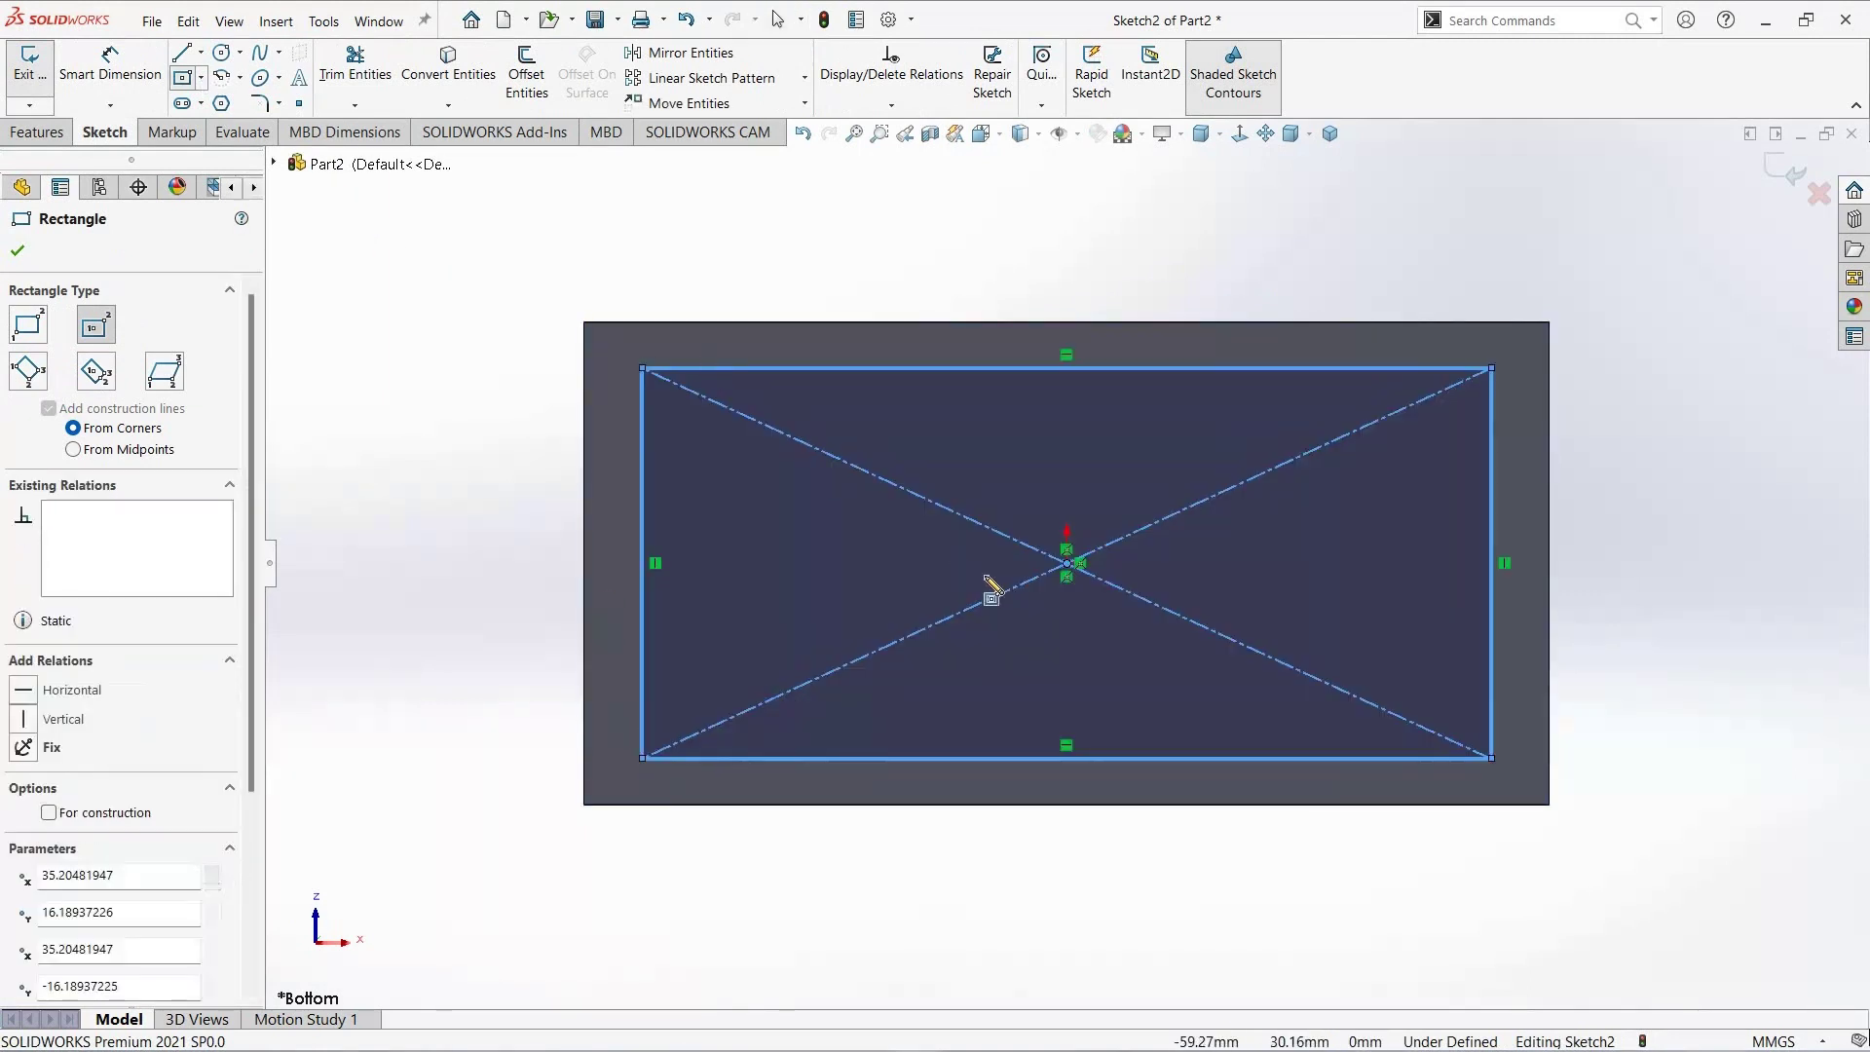
pyautogui.click(1070, 565)
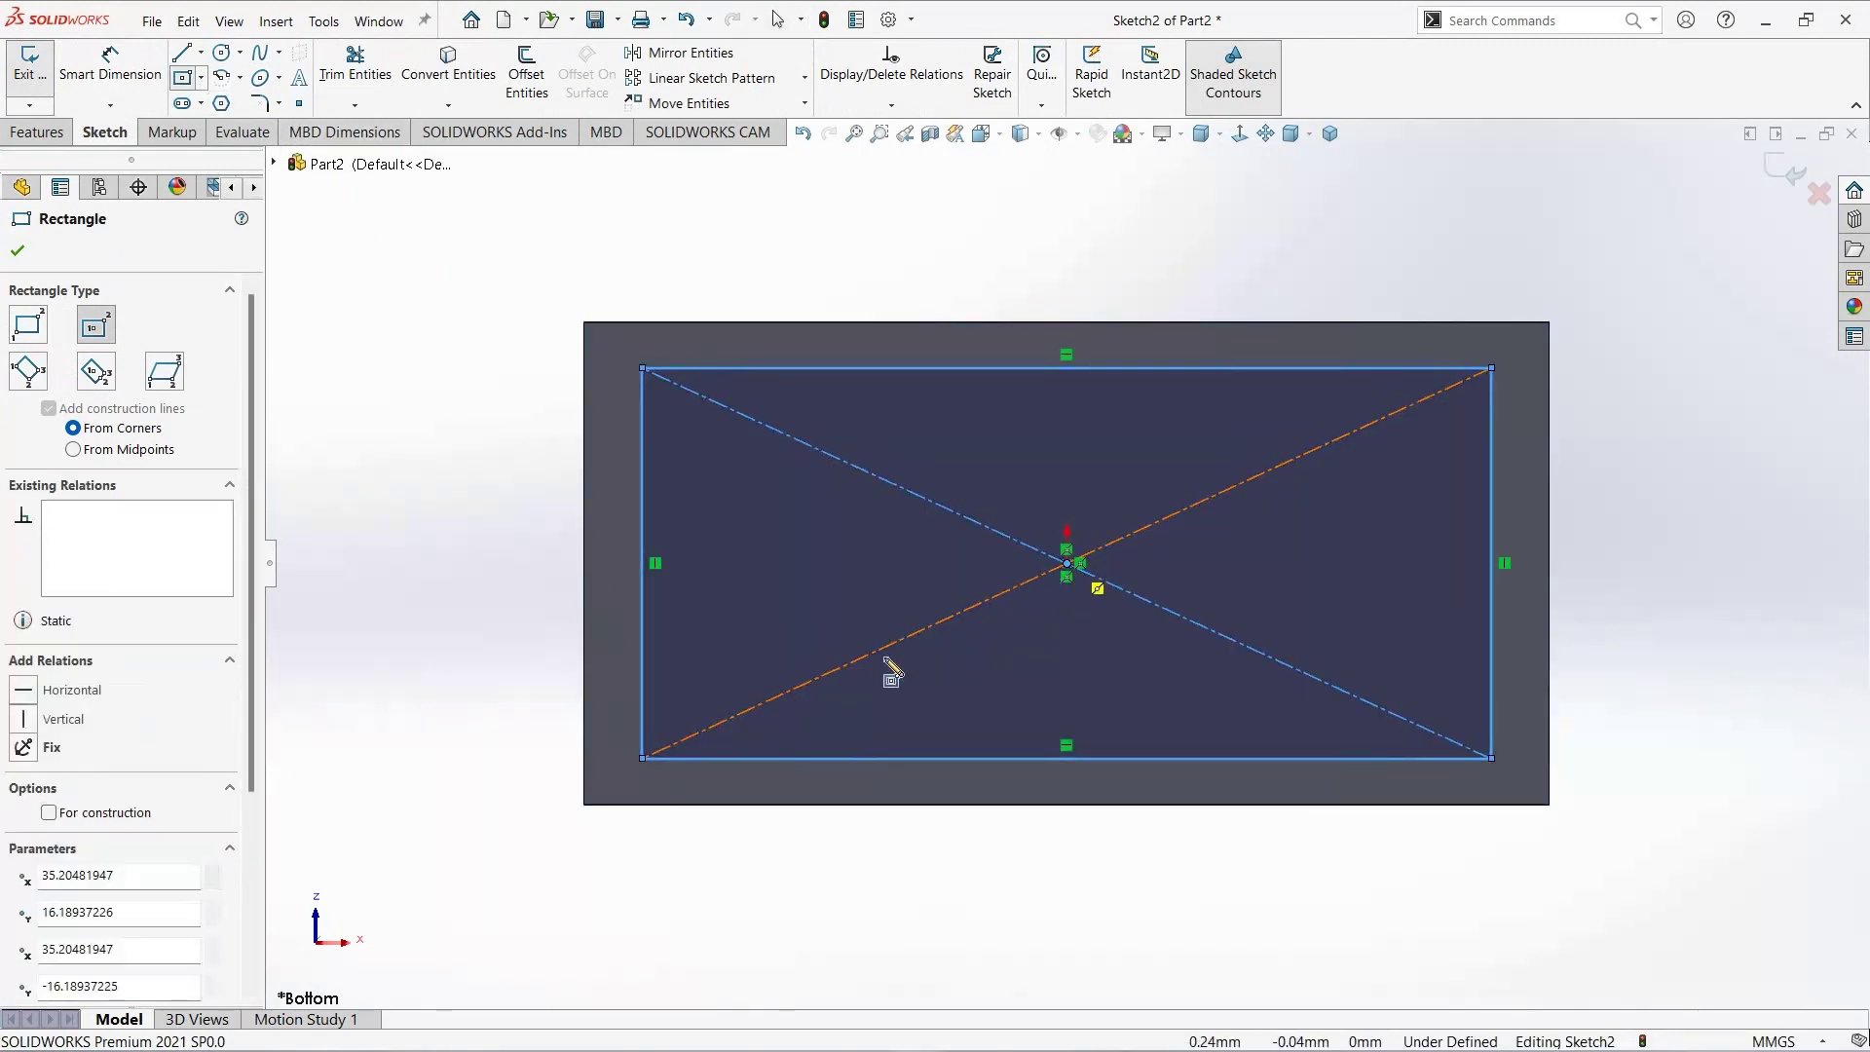
pyautogui.click(703, 680)
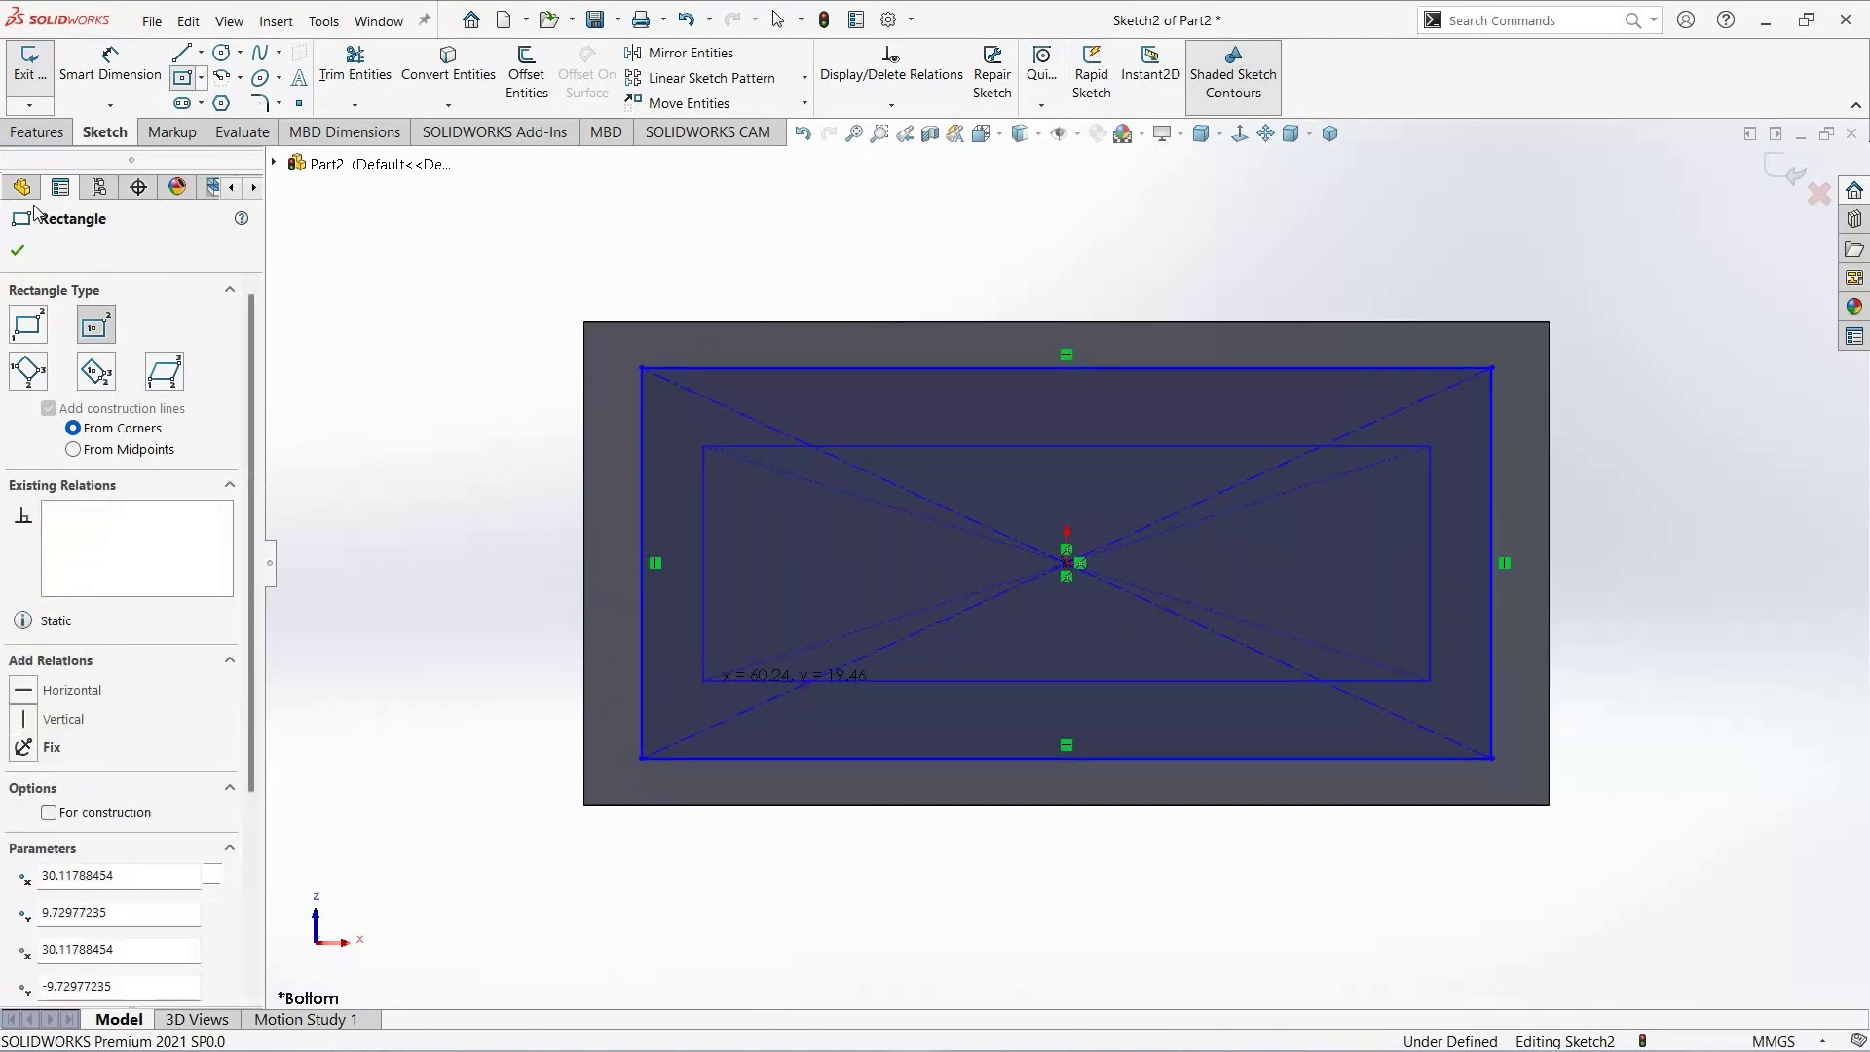
# Step: Offset the outer rectangle 2.4 mm from the plate's left edge and 2 mm from its top edge
pyautogui.click(115, 97)
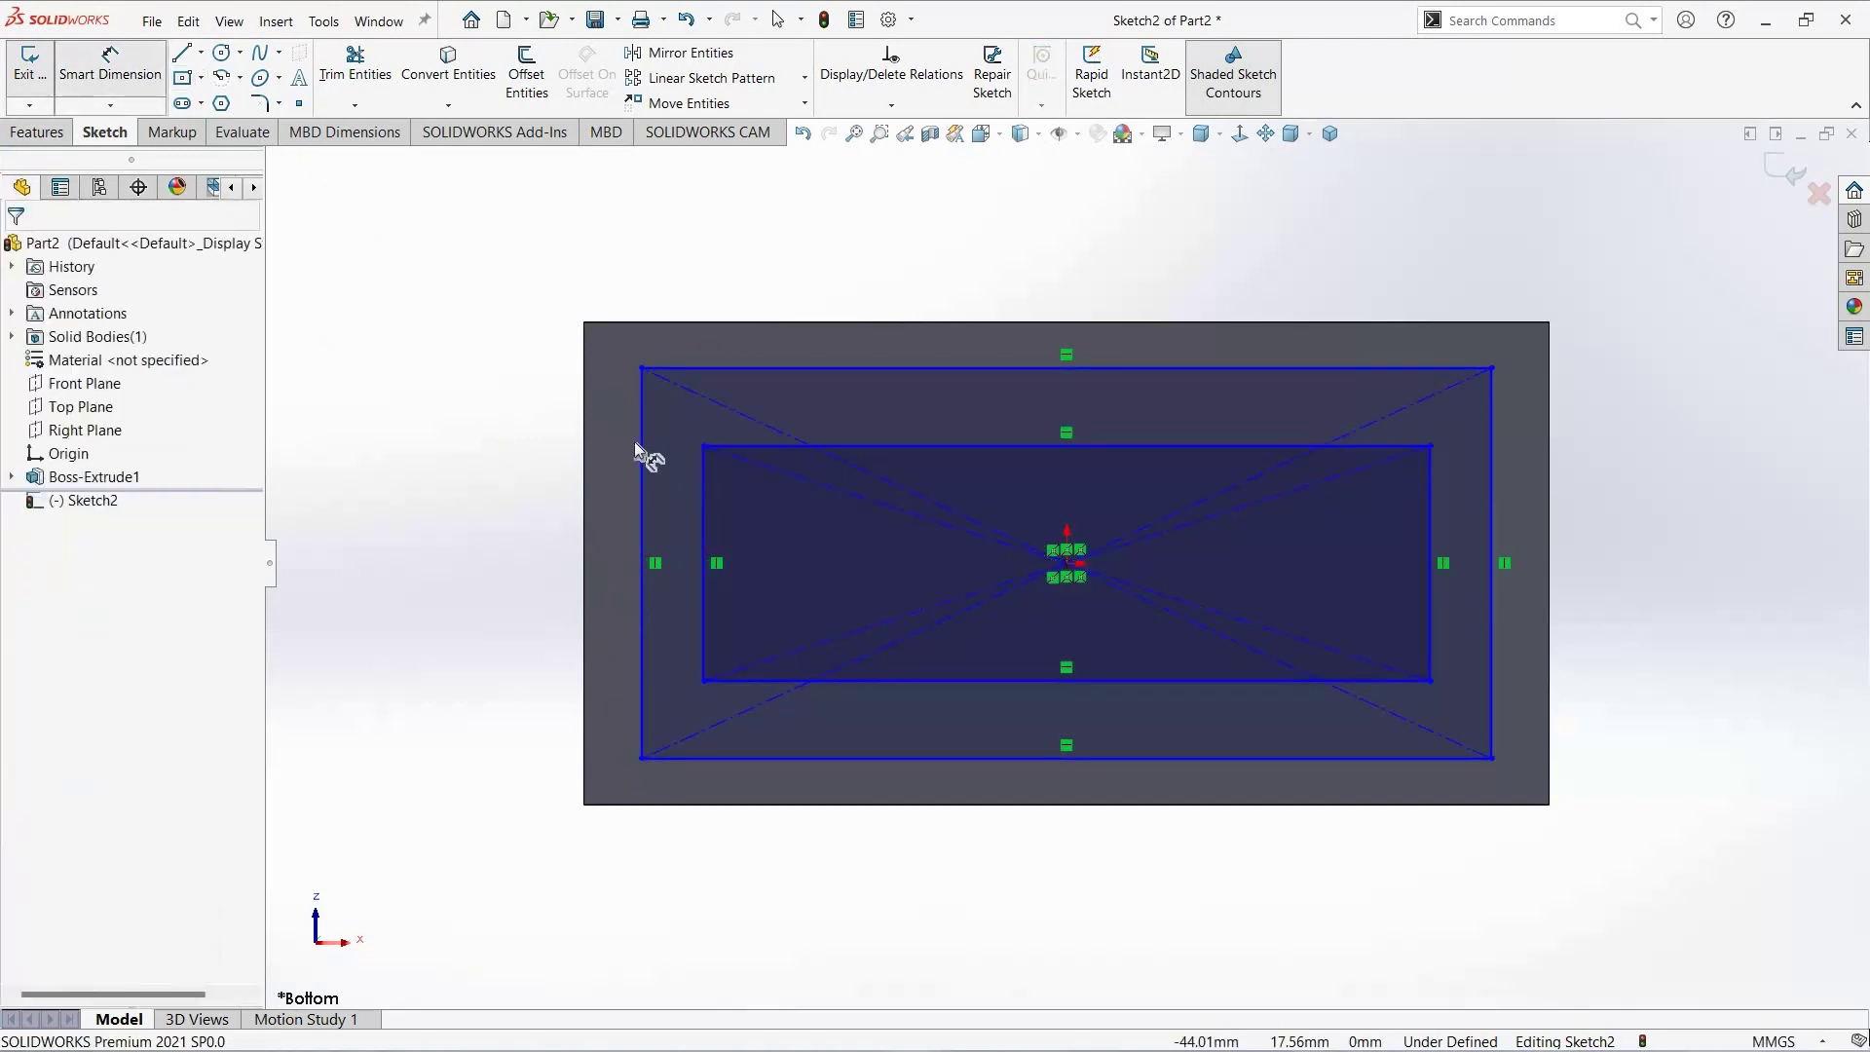
pyautogui.click(641, 456)
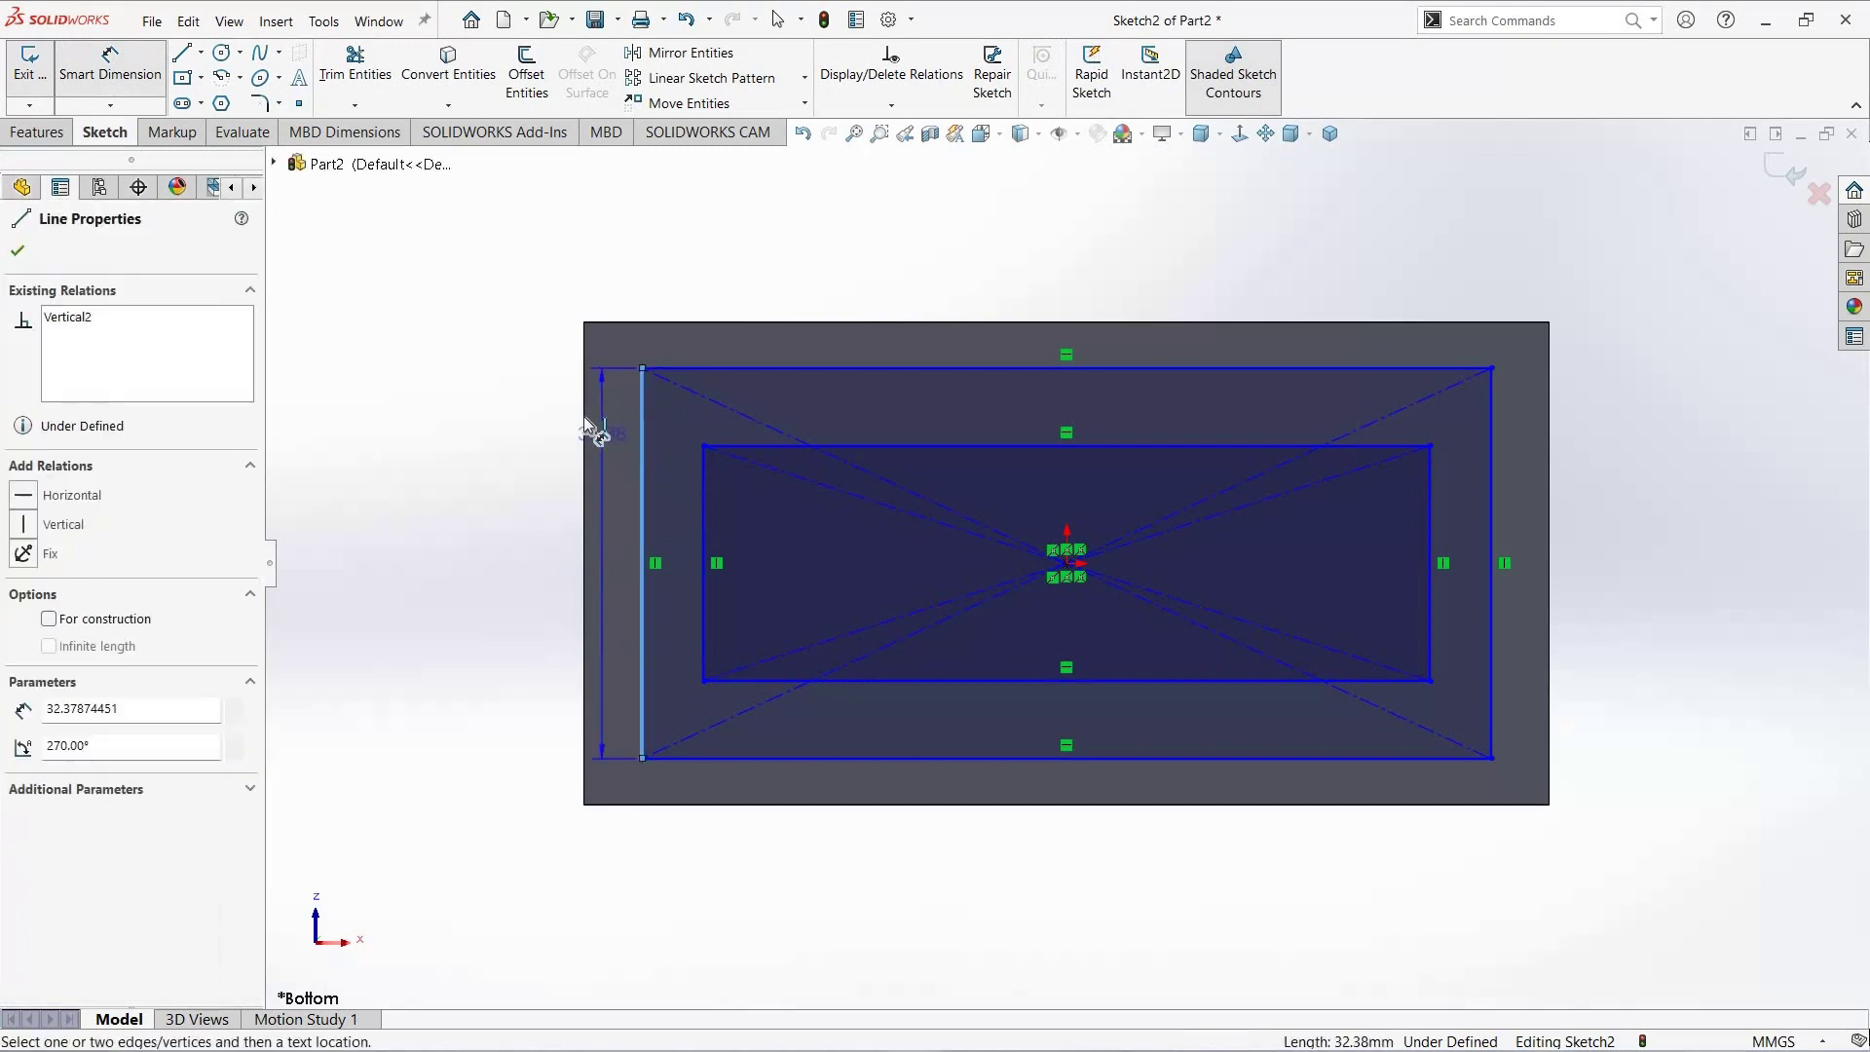
pyautogui.click(585, 326)
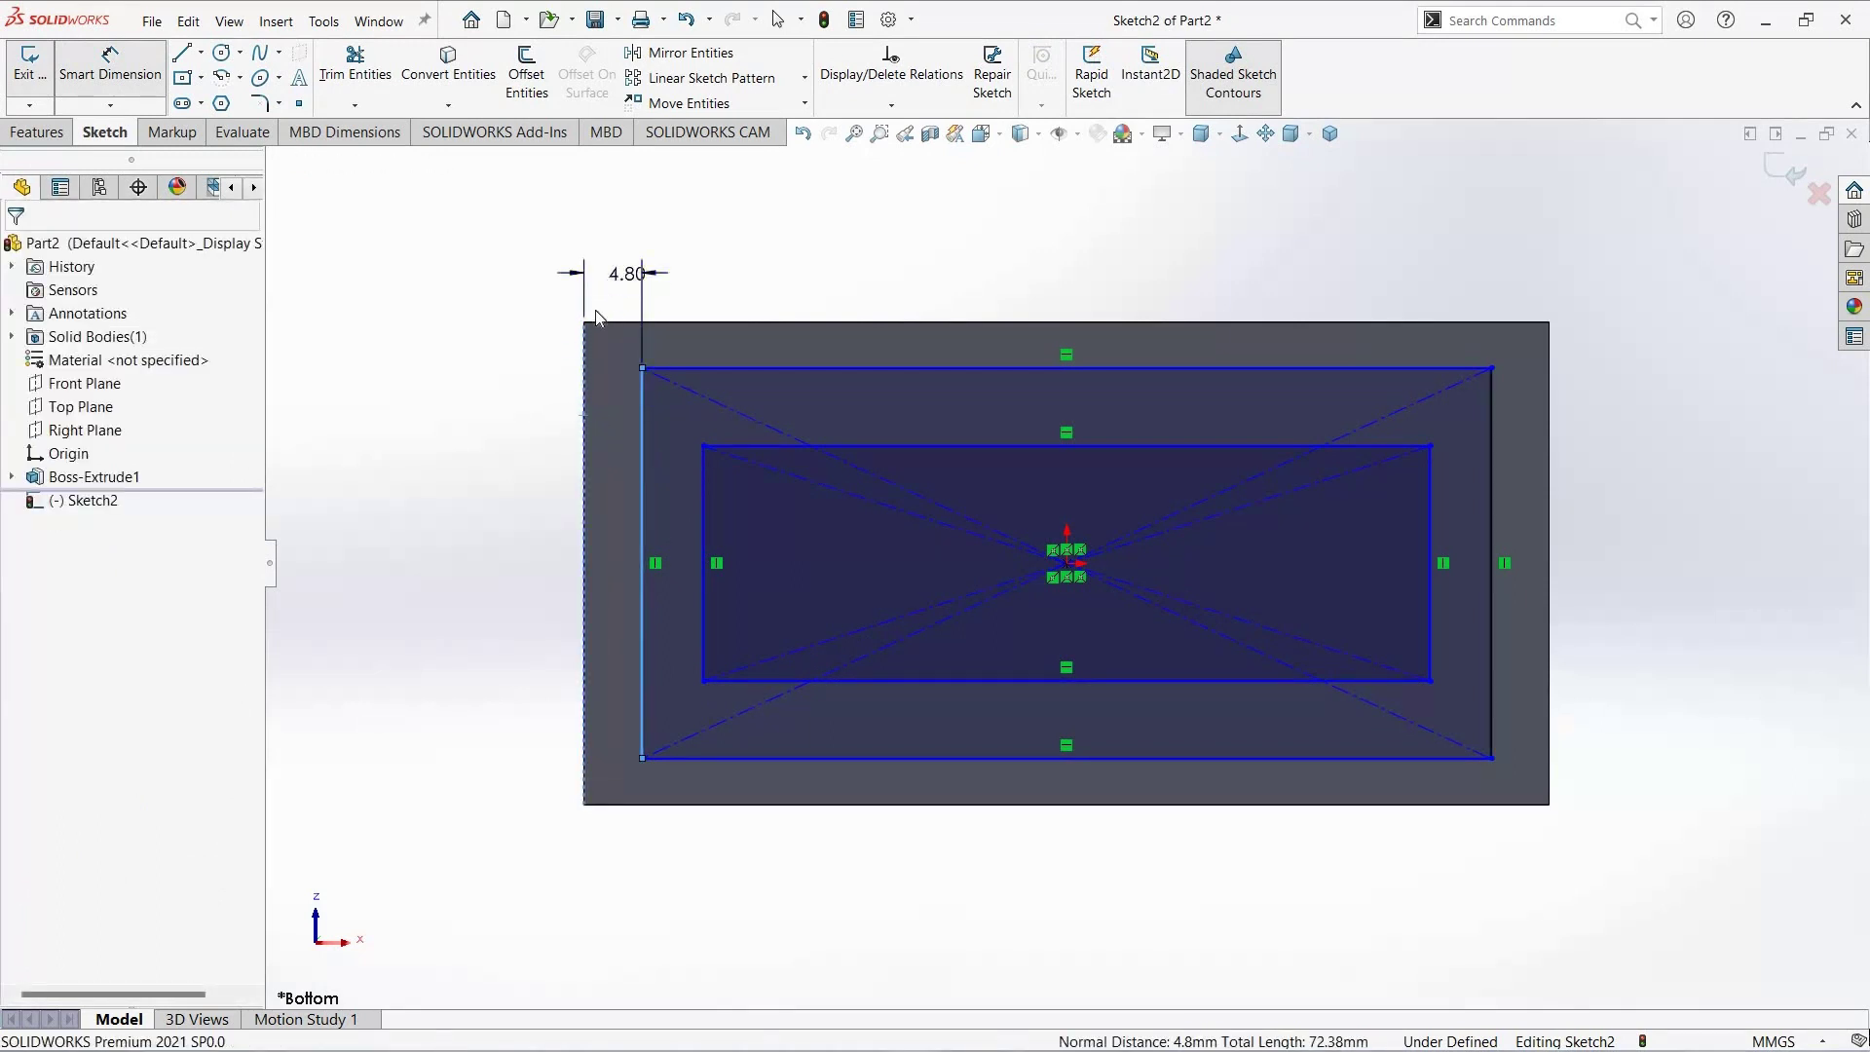
pyautogui.click(594, 310)
pyautogui.write('2')
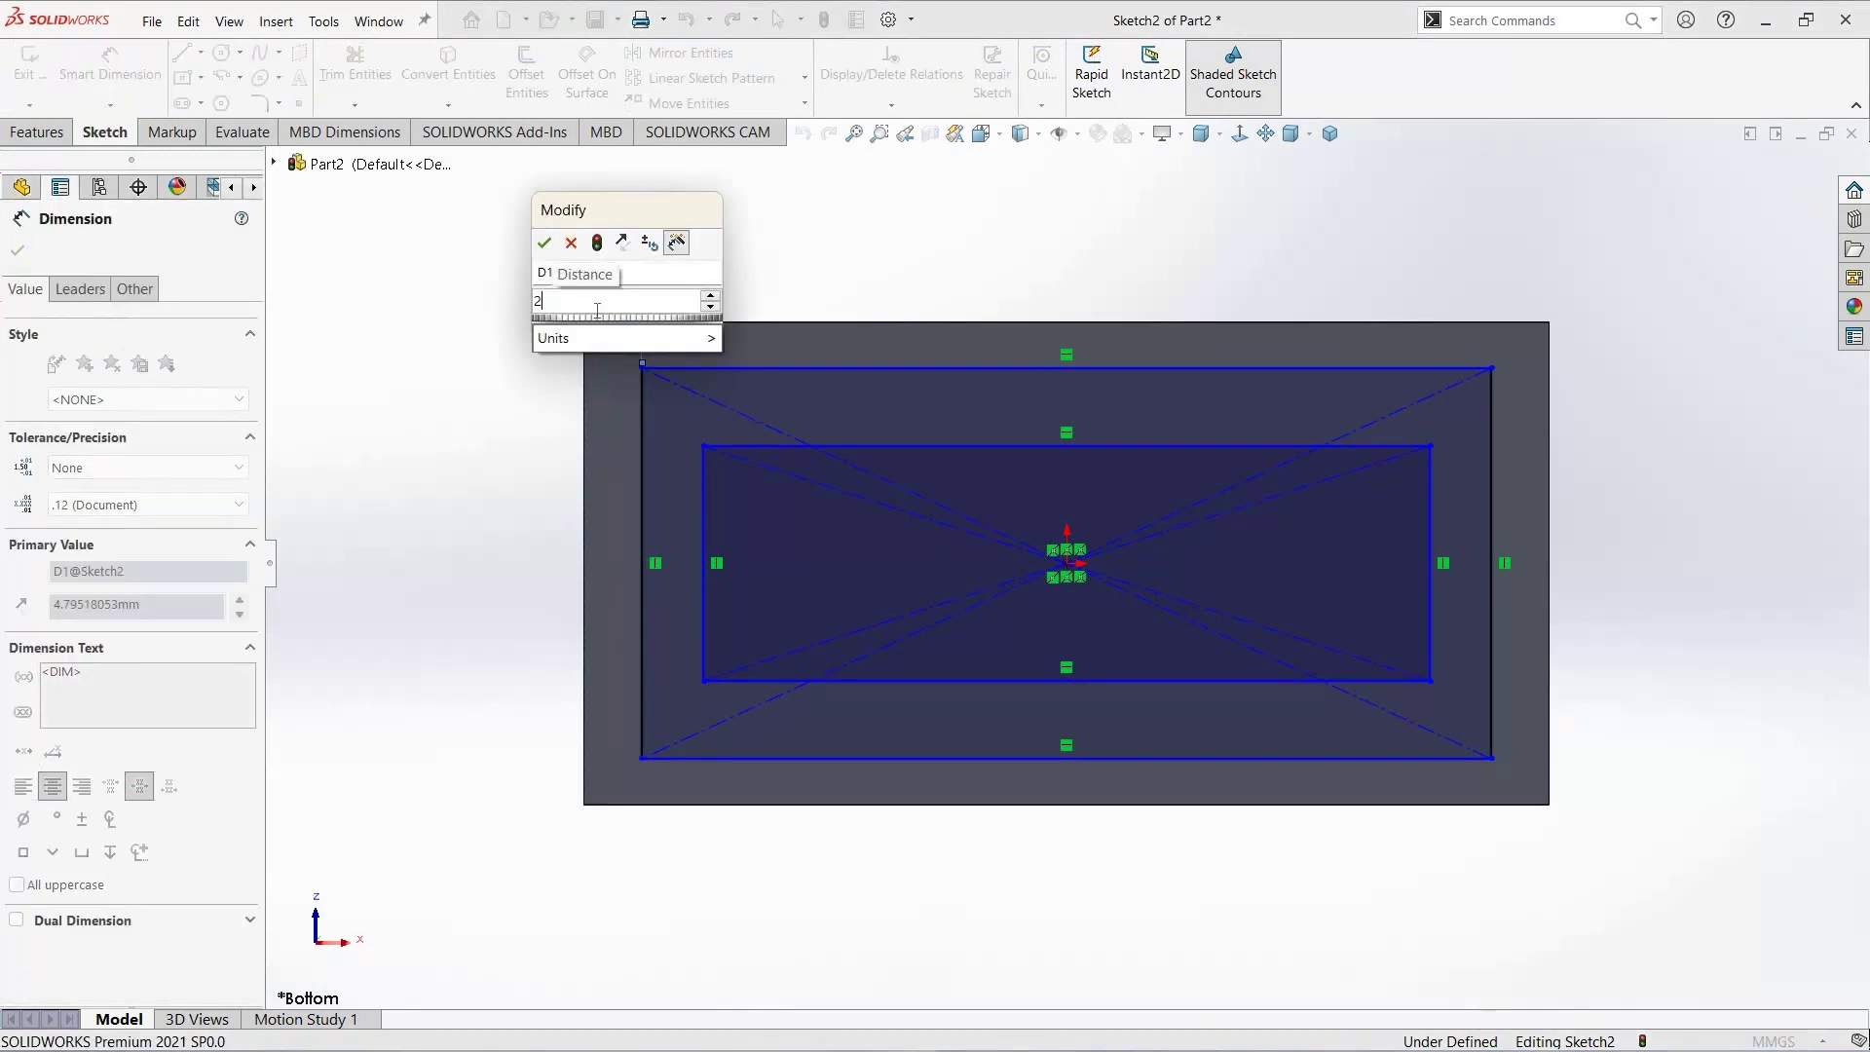
pyautogui.write('.4')
pyautogui.press('Return')
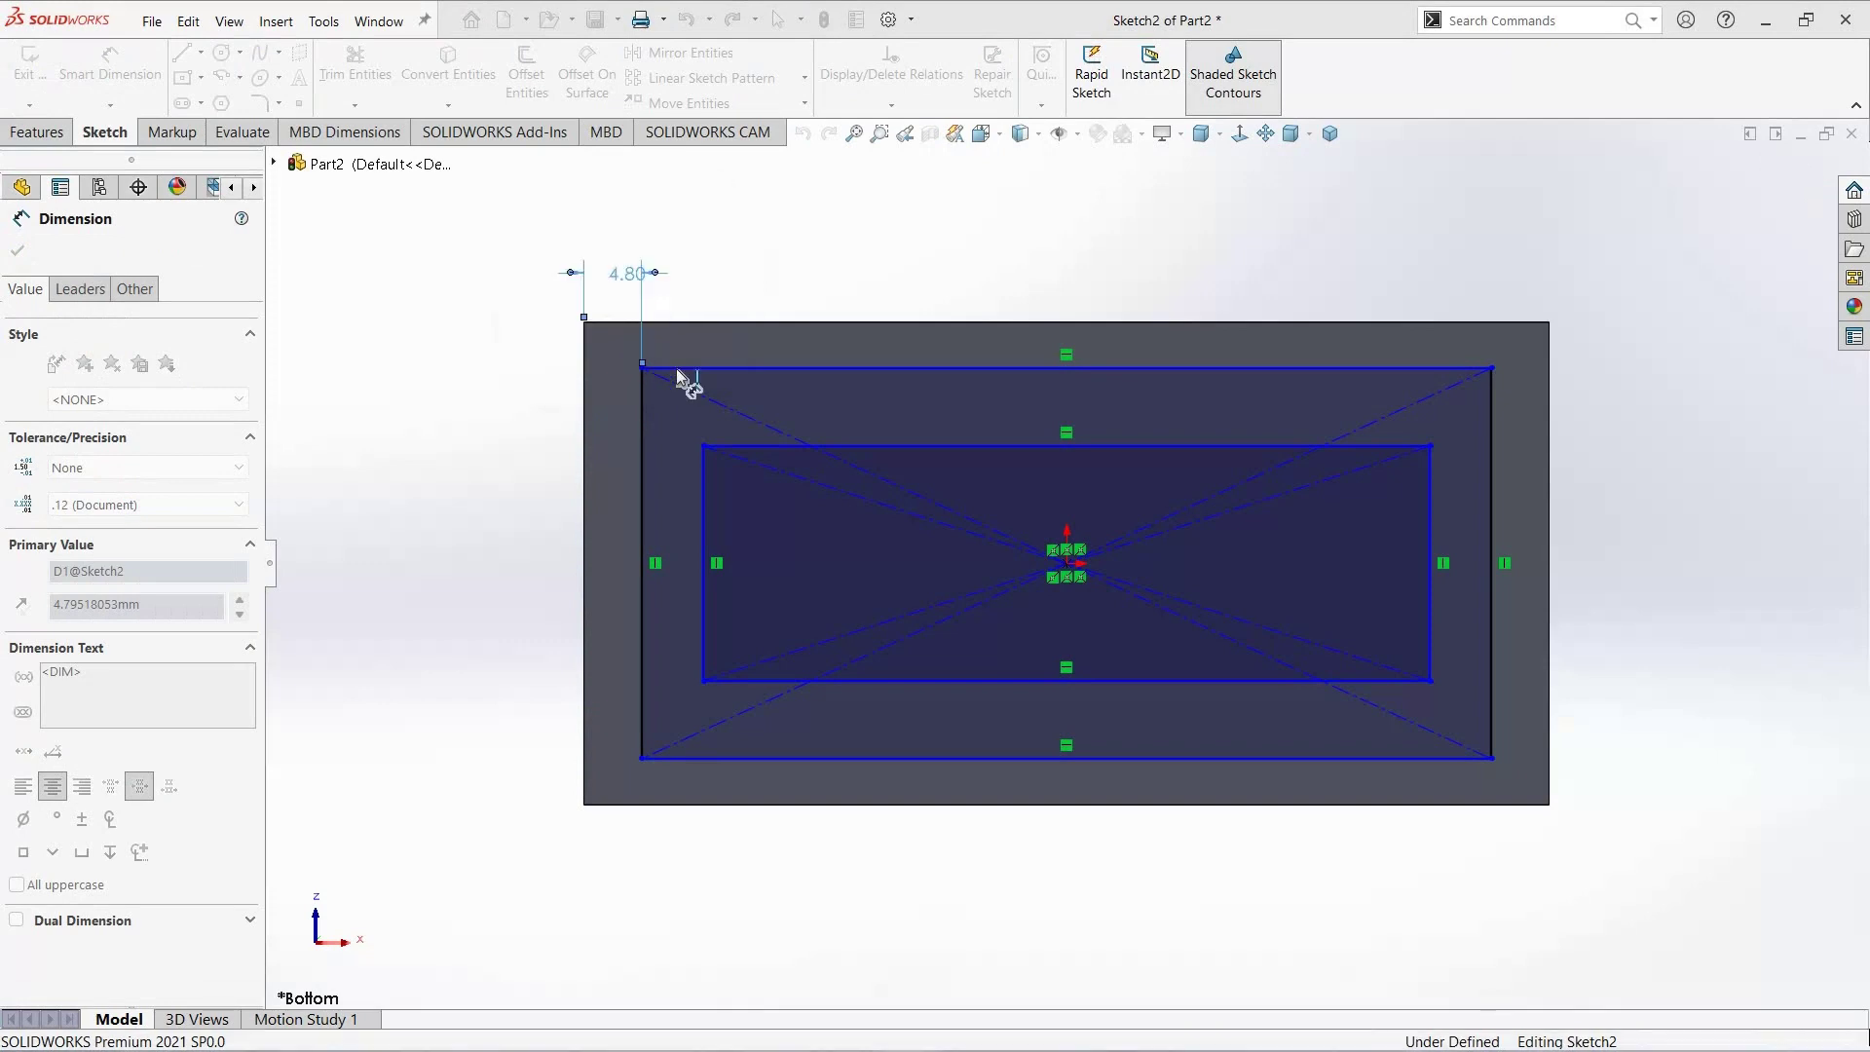
pyautogui.click(674, 330)
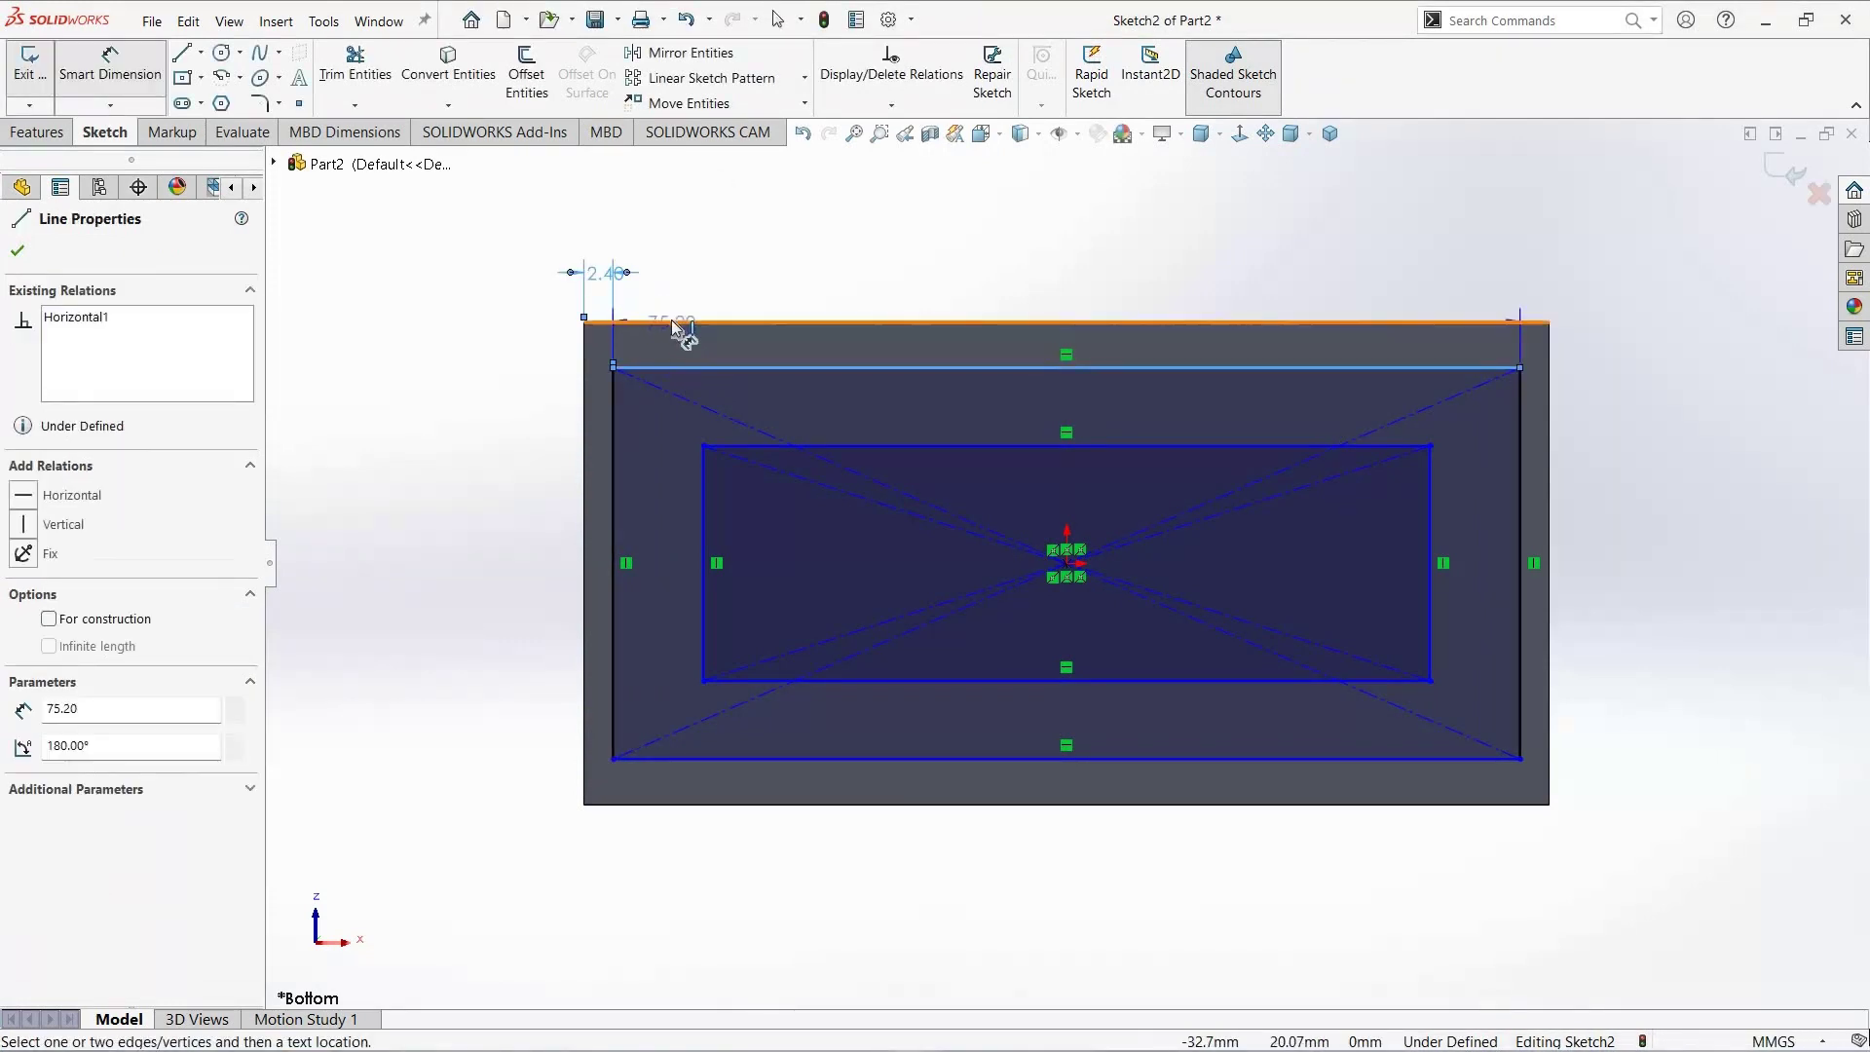
pyautogui.click(725, 323)
pyautogui.click(765, 246)
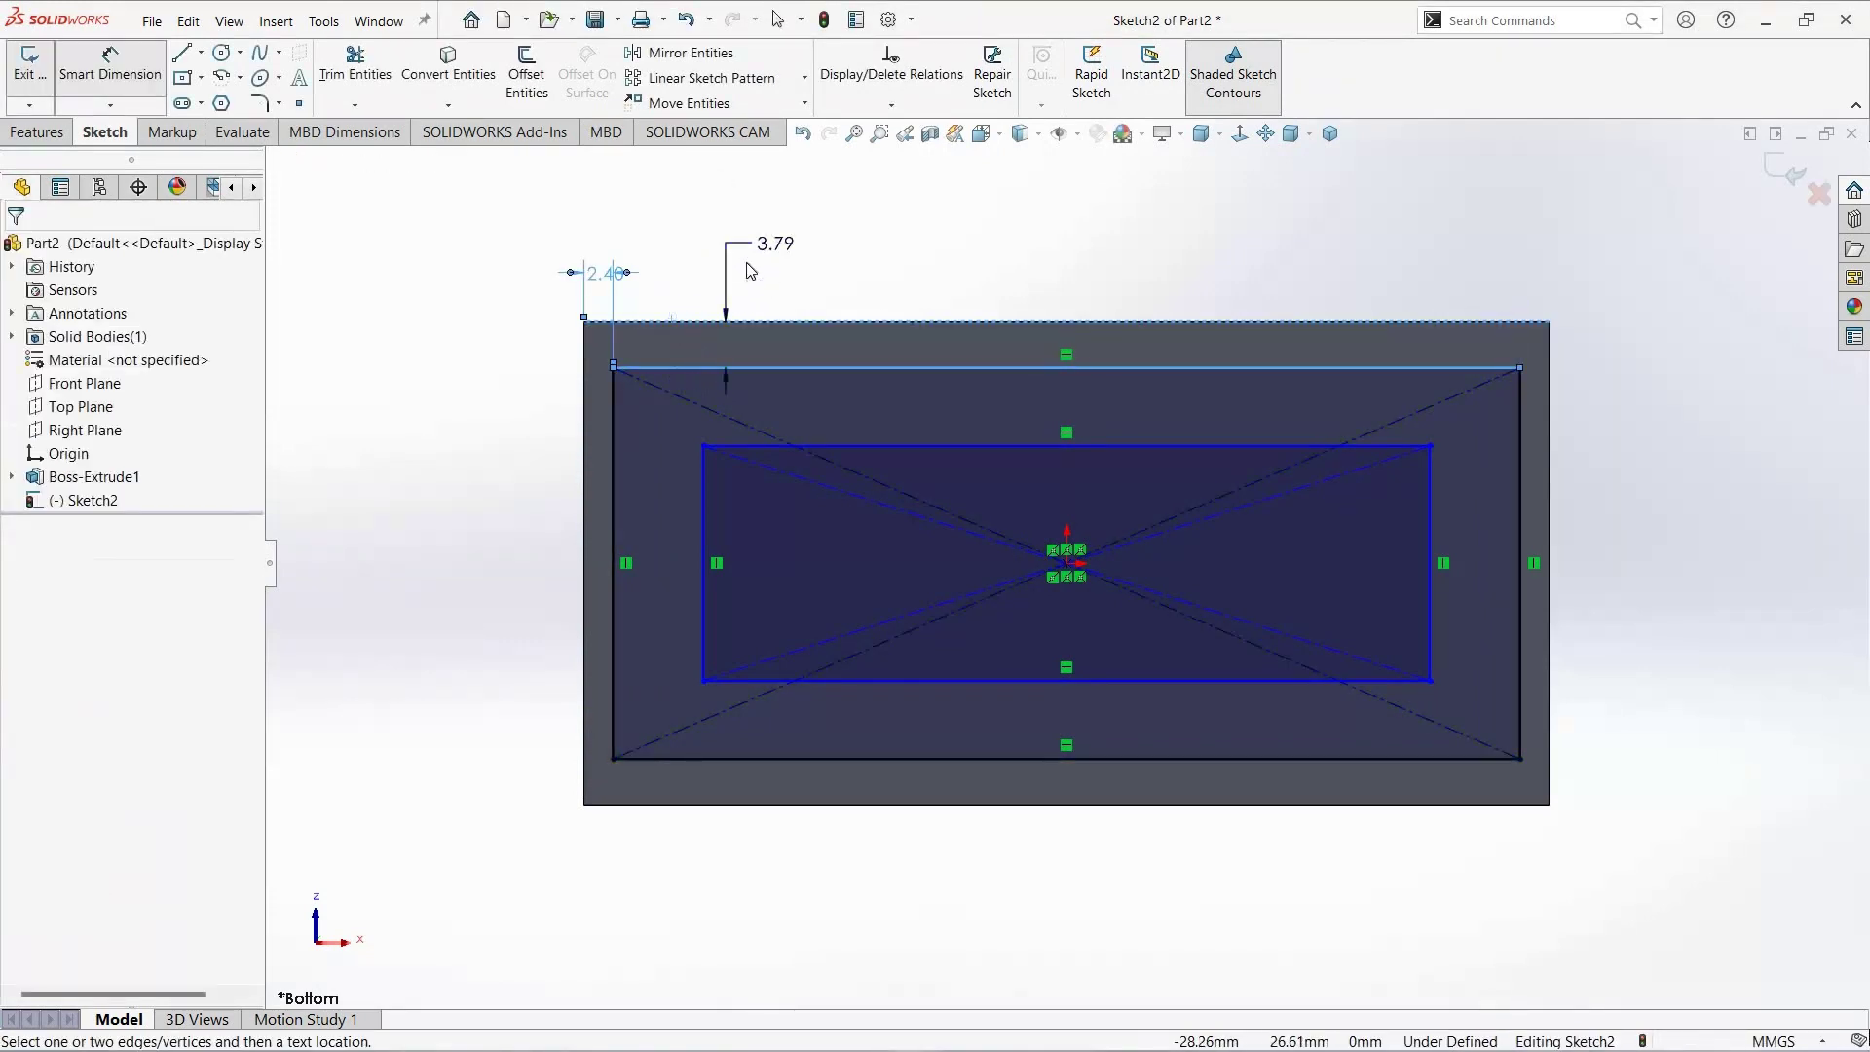
pyautogui.write('2.4')
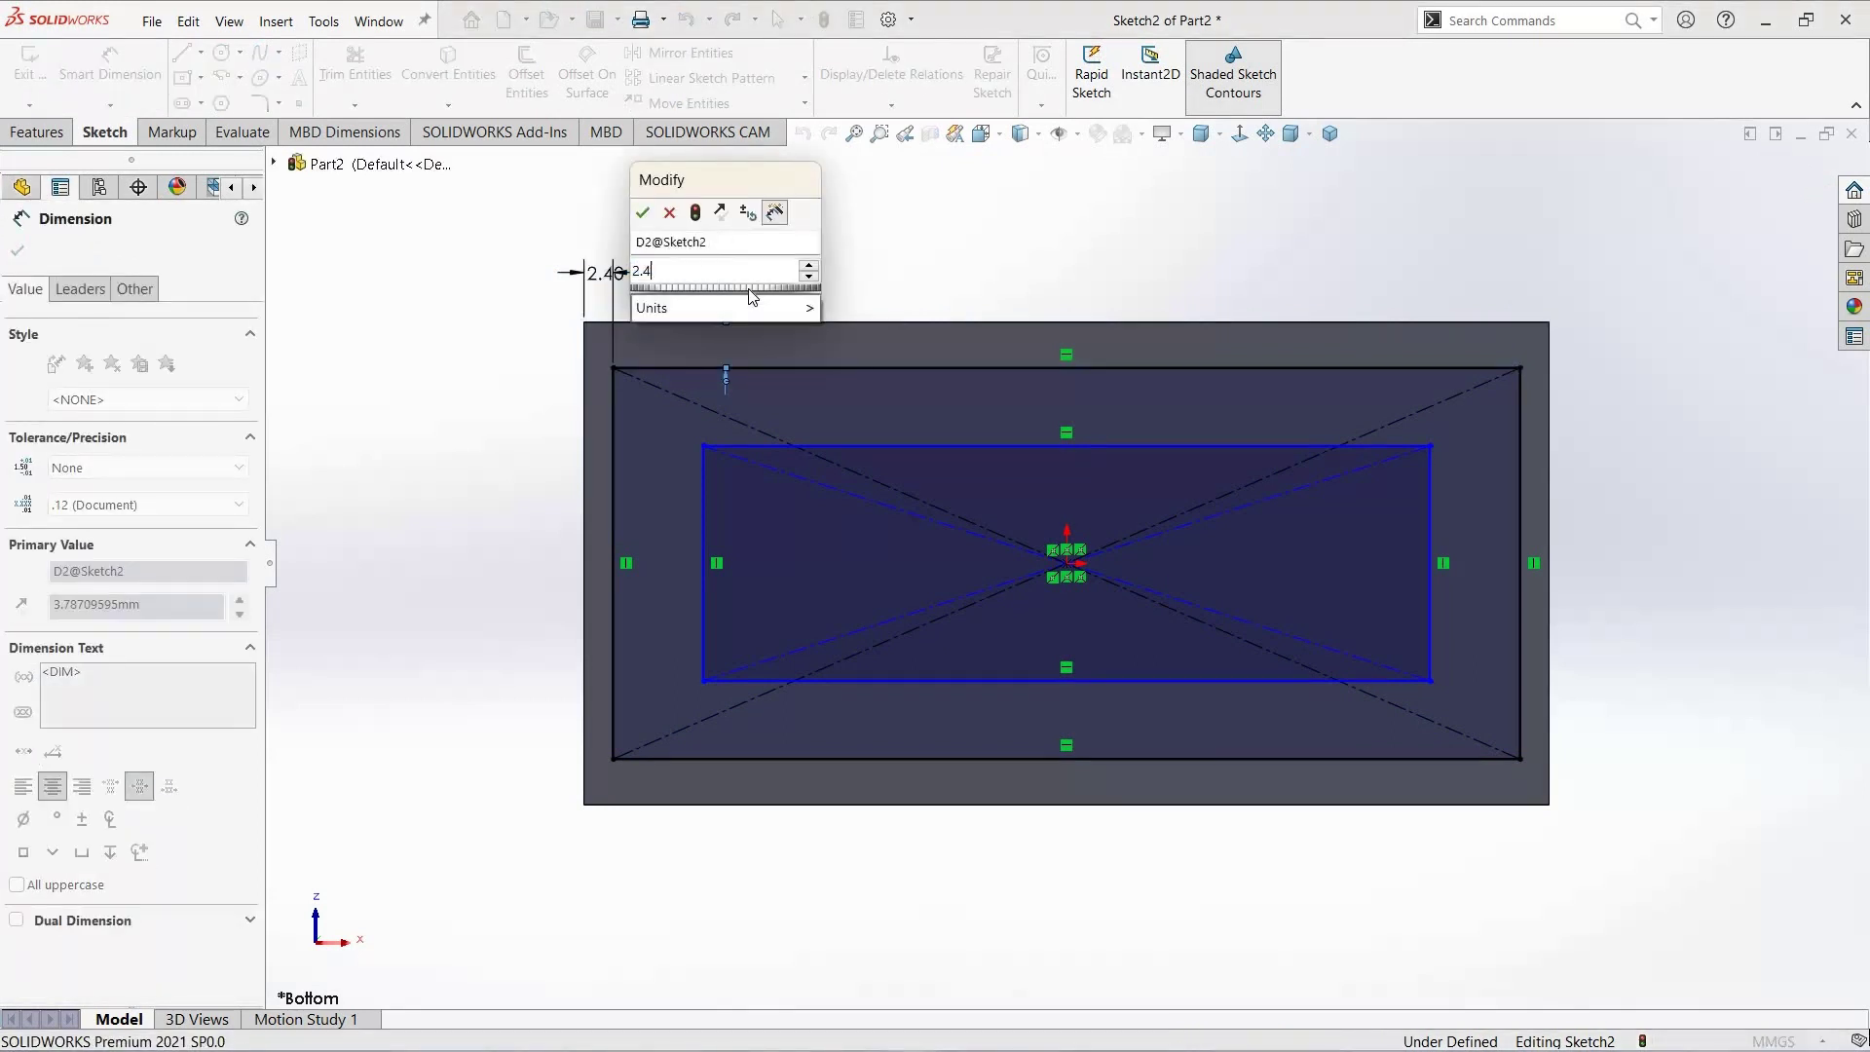
pyautogui.press('Escape')
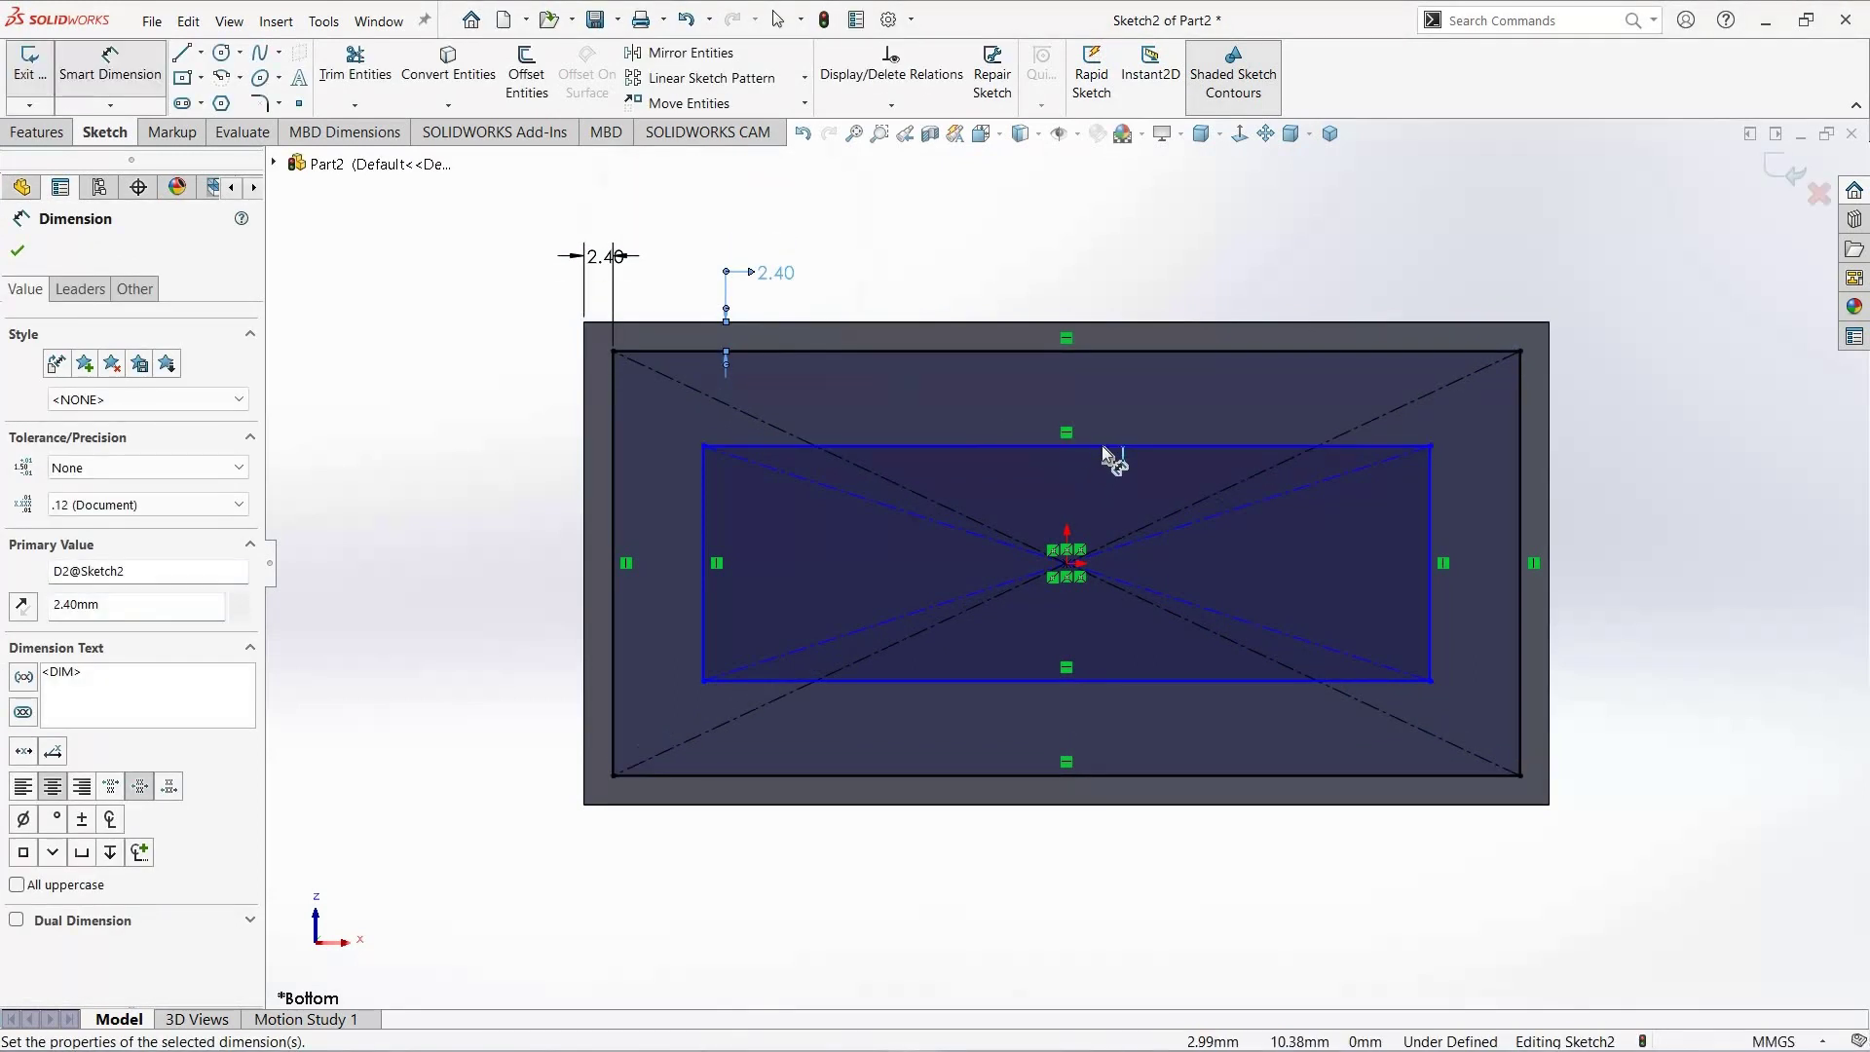
# Step: Set 2 mm gaps between the inner and outer rectangles on the top and right sides
pyautogui.click(1102, 446)
pyautogui.click(1100, 350)
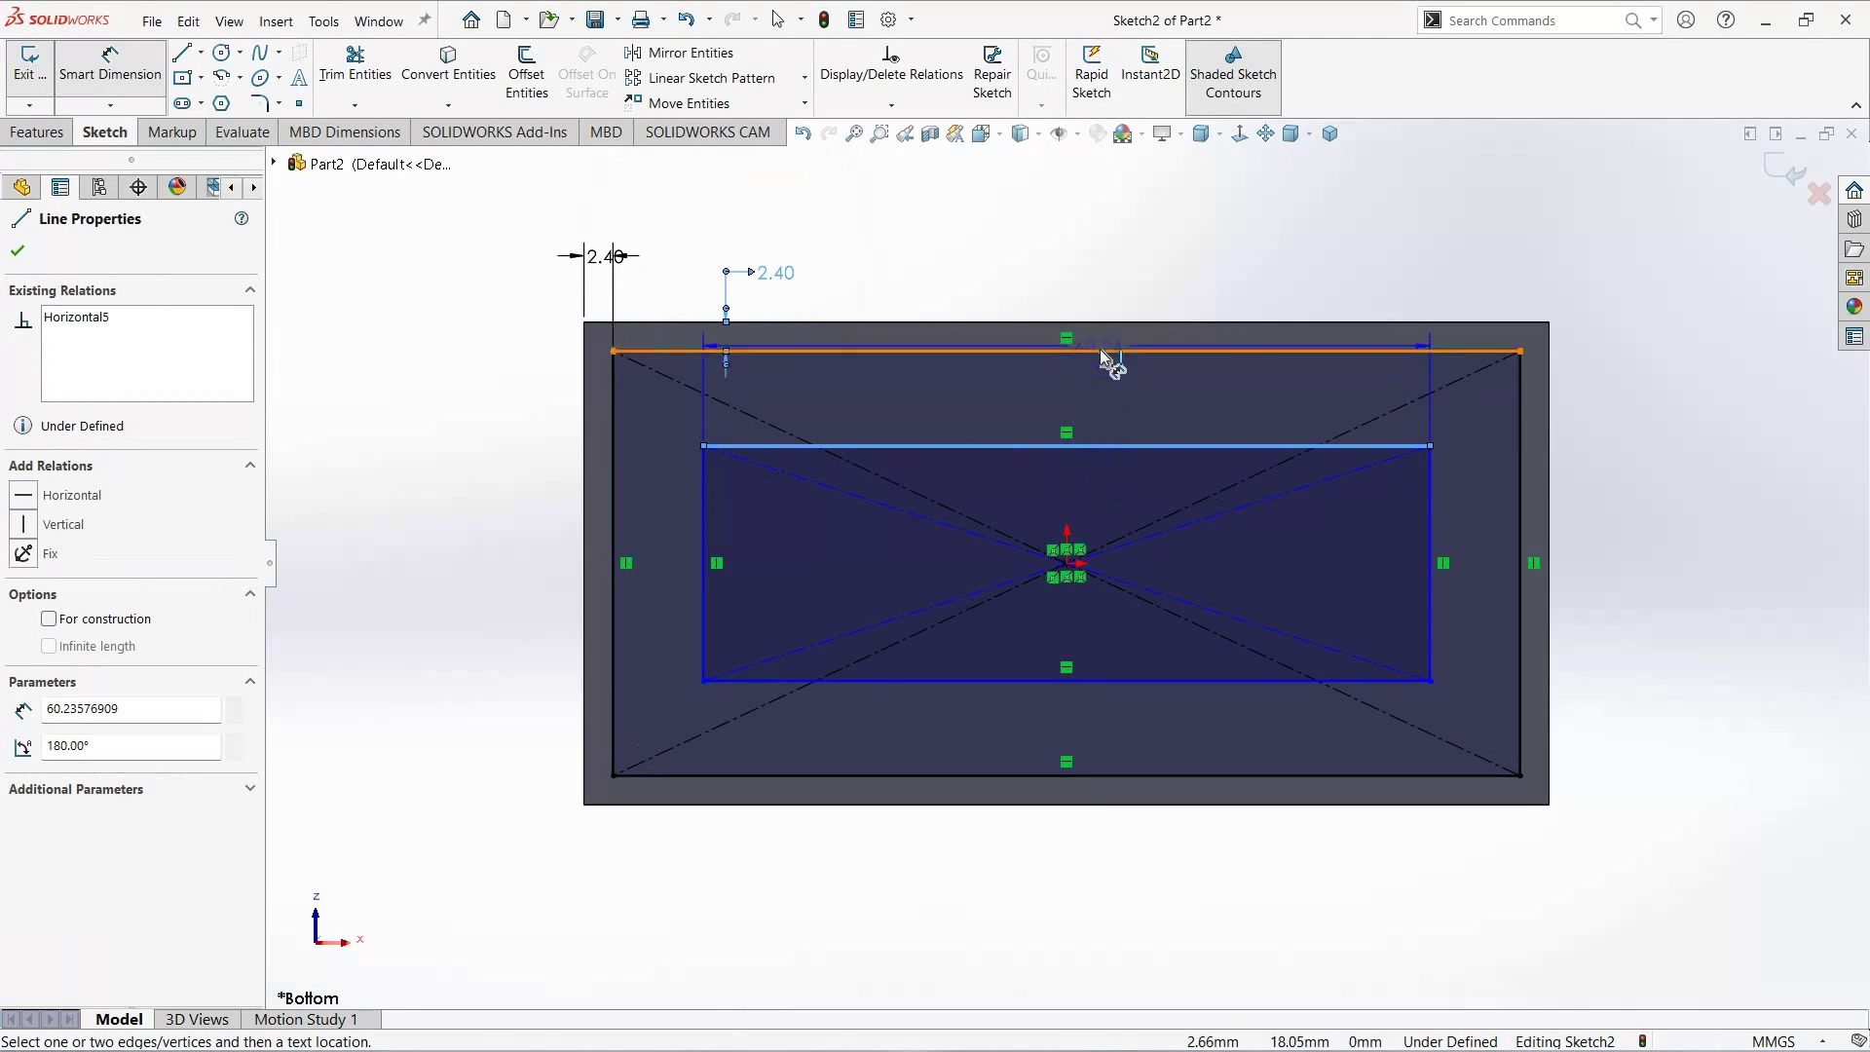
pyautogui.click(1600, 409)
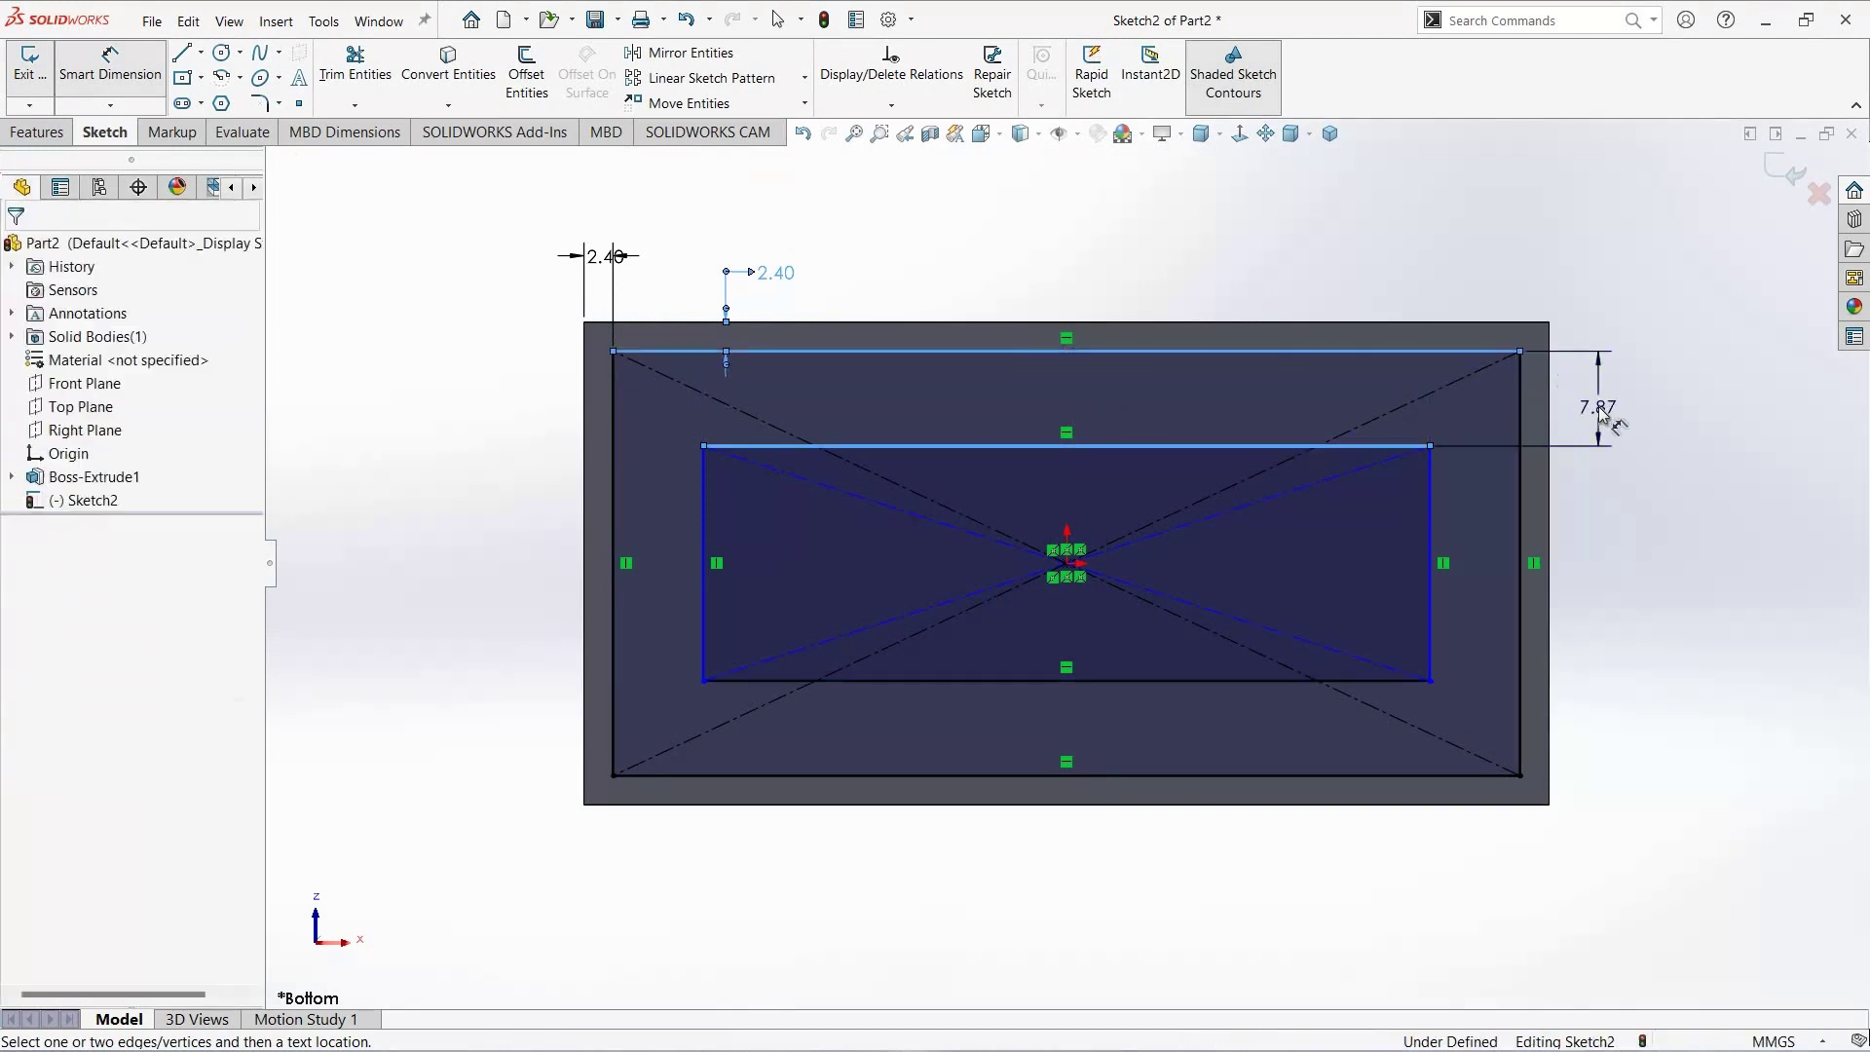
pyautogui.write('2.00mm')
pyautogui.press('Return')
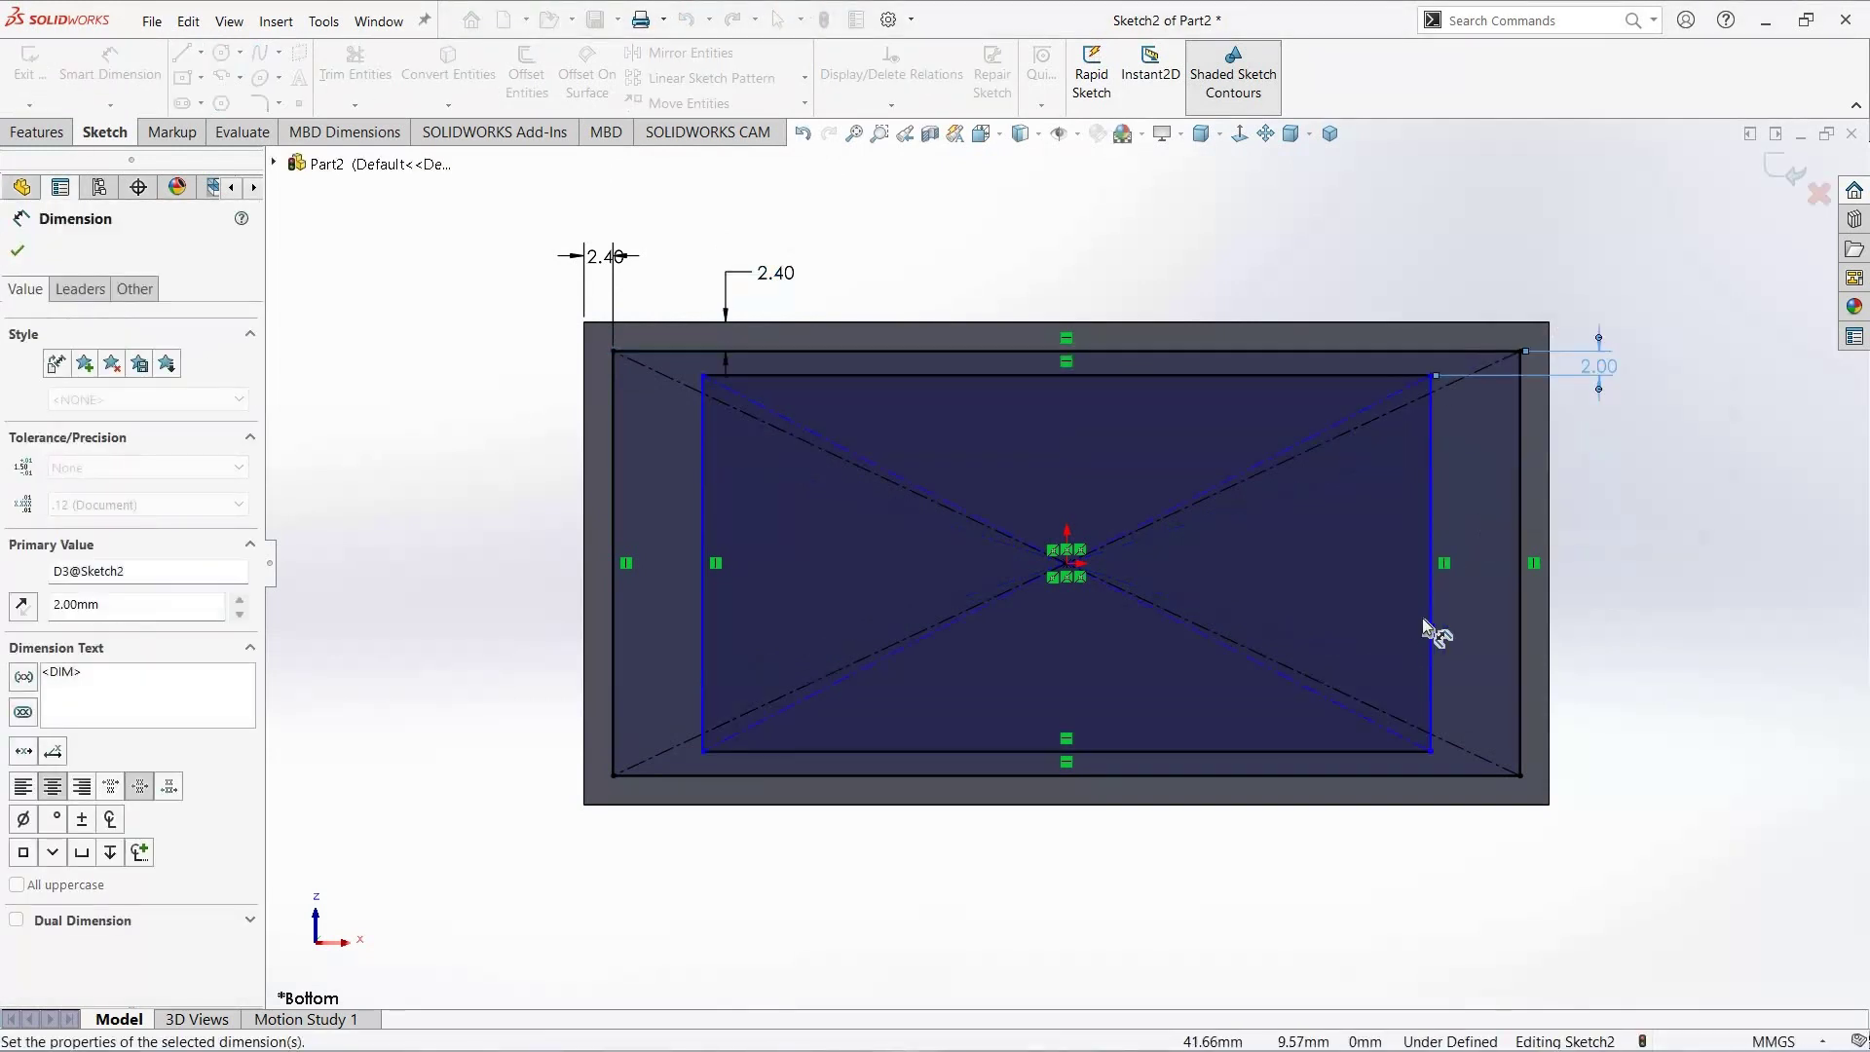
pyautogui.click(1497, 611)
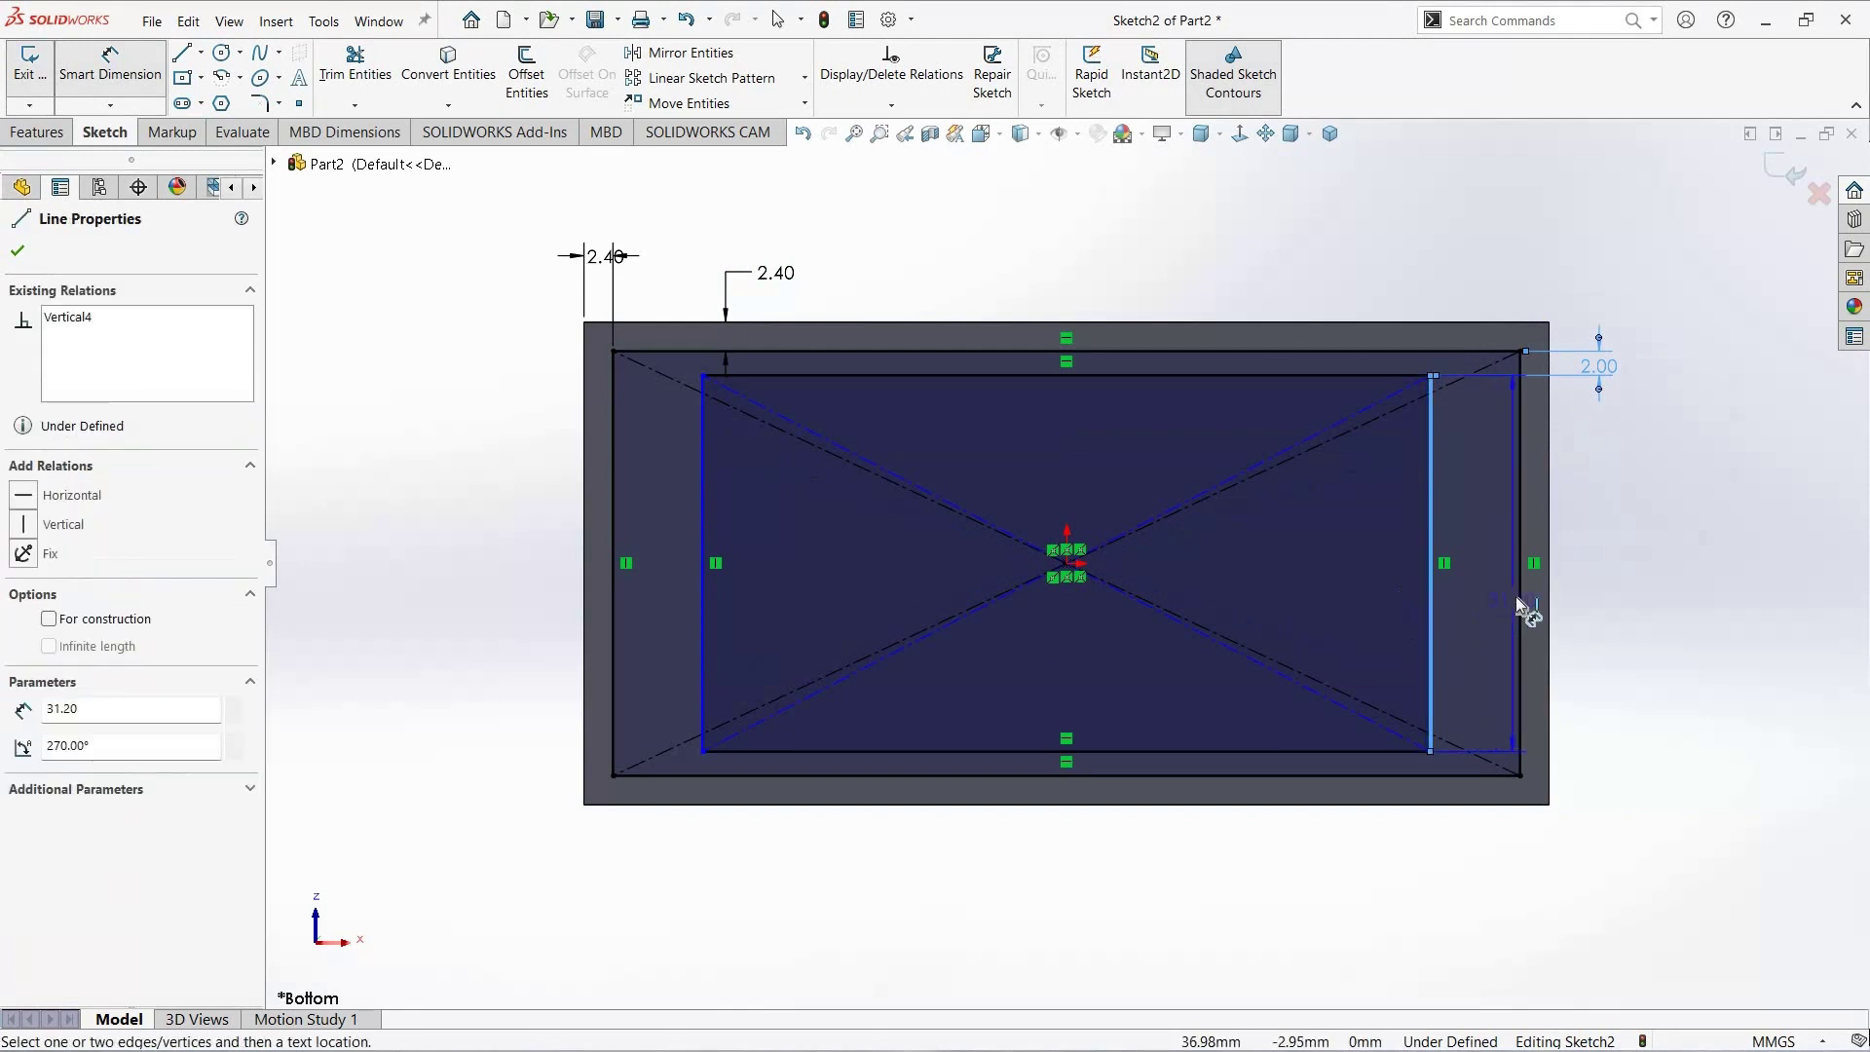
pyautogui.click(1511, 760)
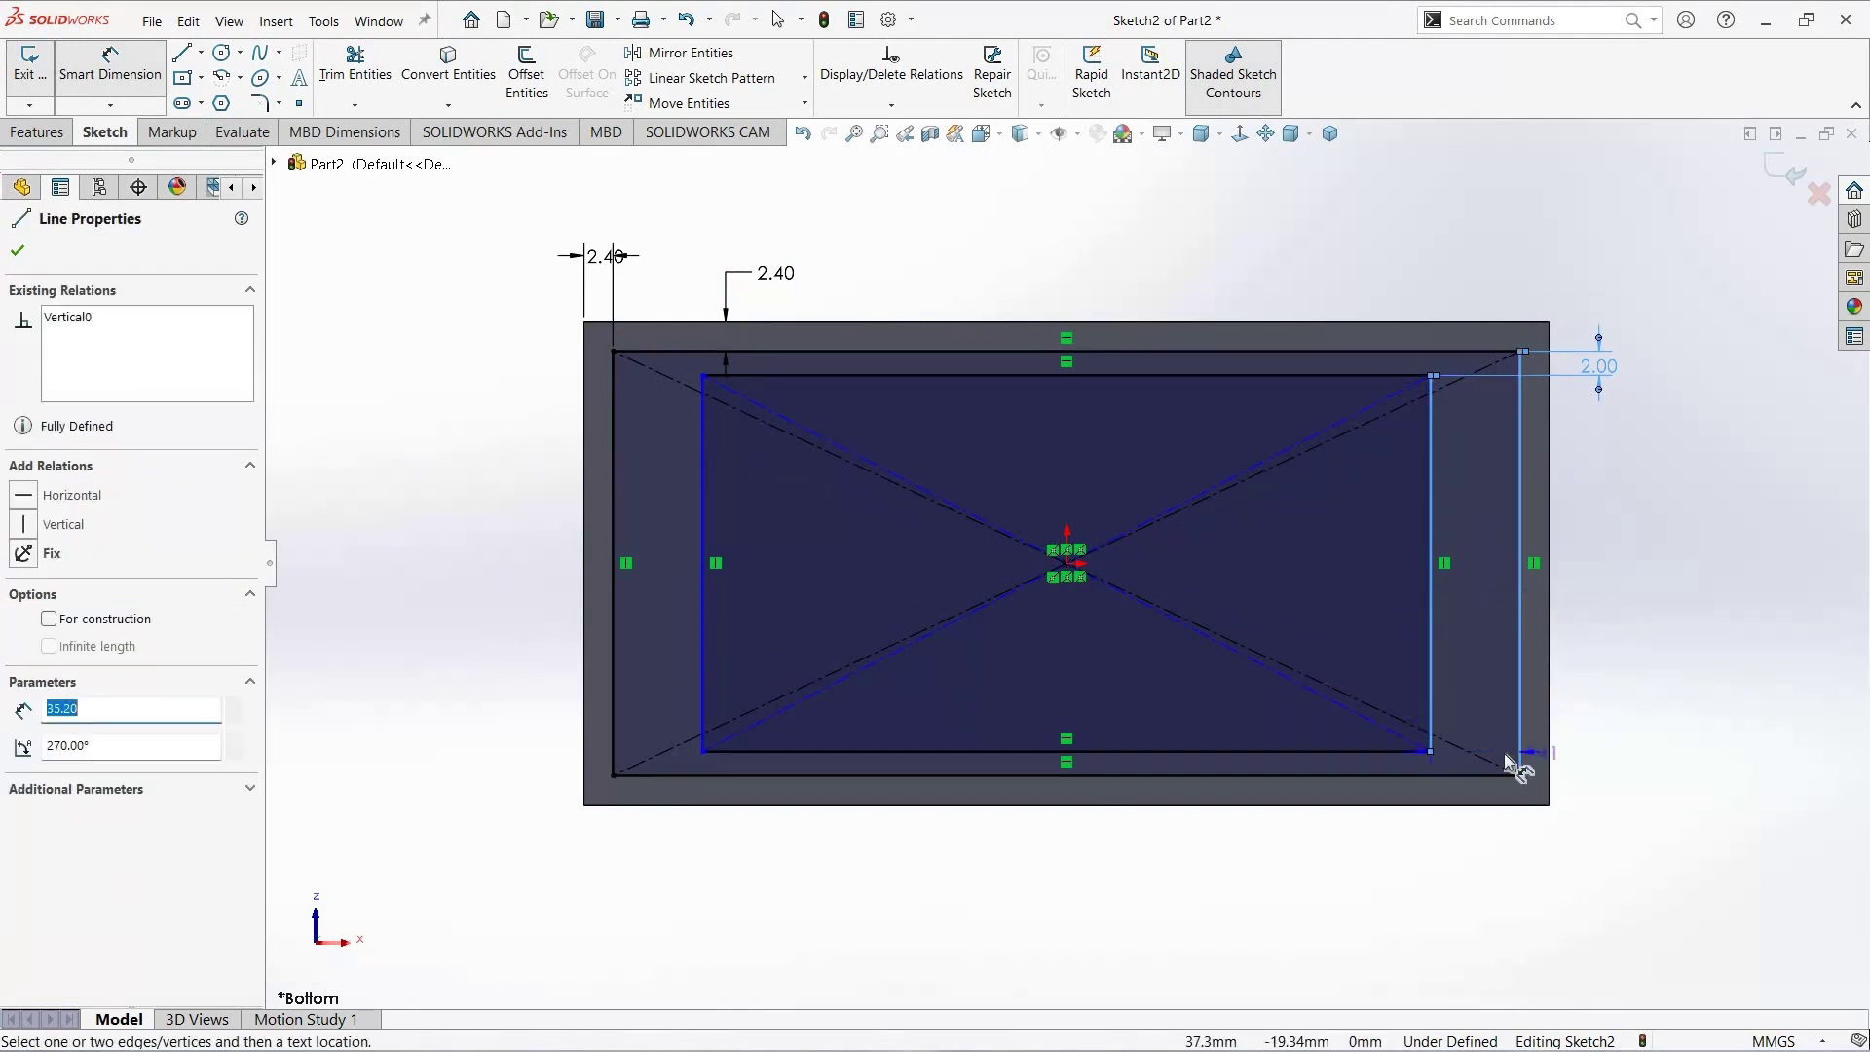
pyautogui.click(1461, 295)
pyautogui.write('2')
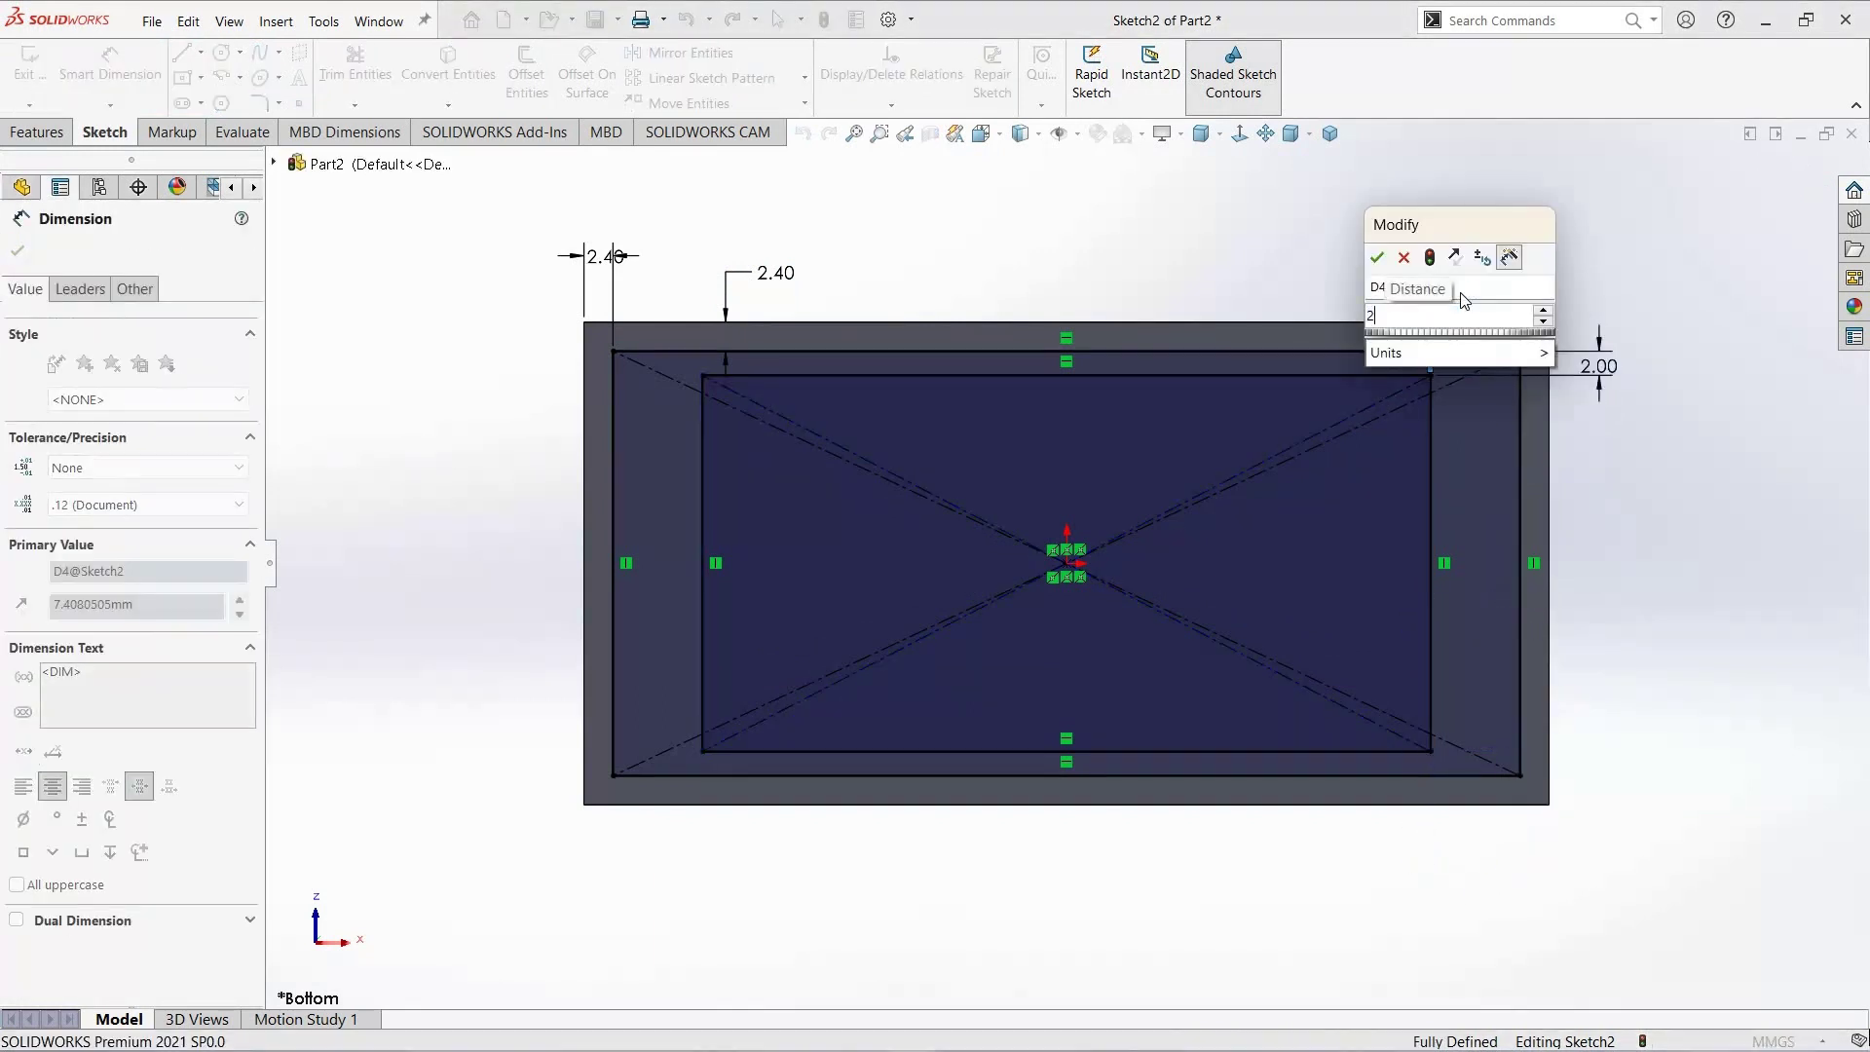
pyautogui.press('Return')
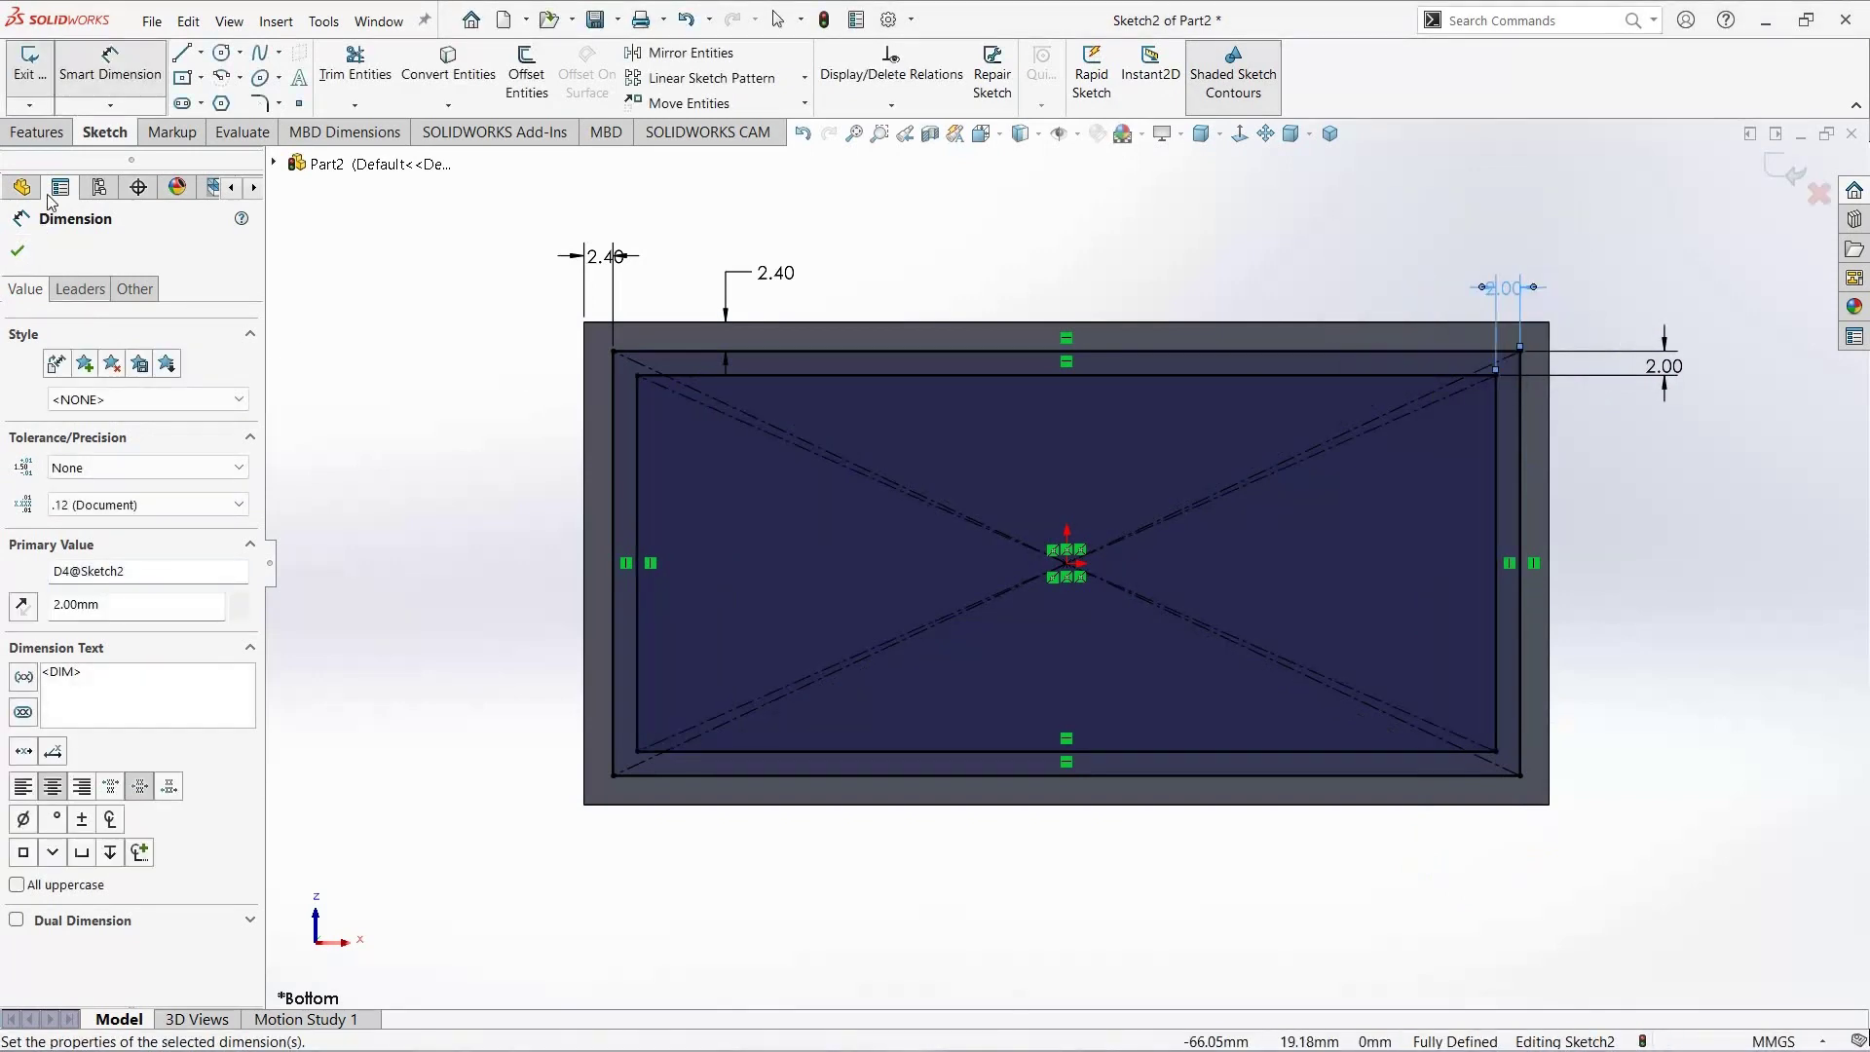
pyautogui.press('Escape')
pyautogui.click(36, 102)
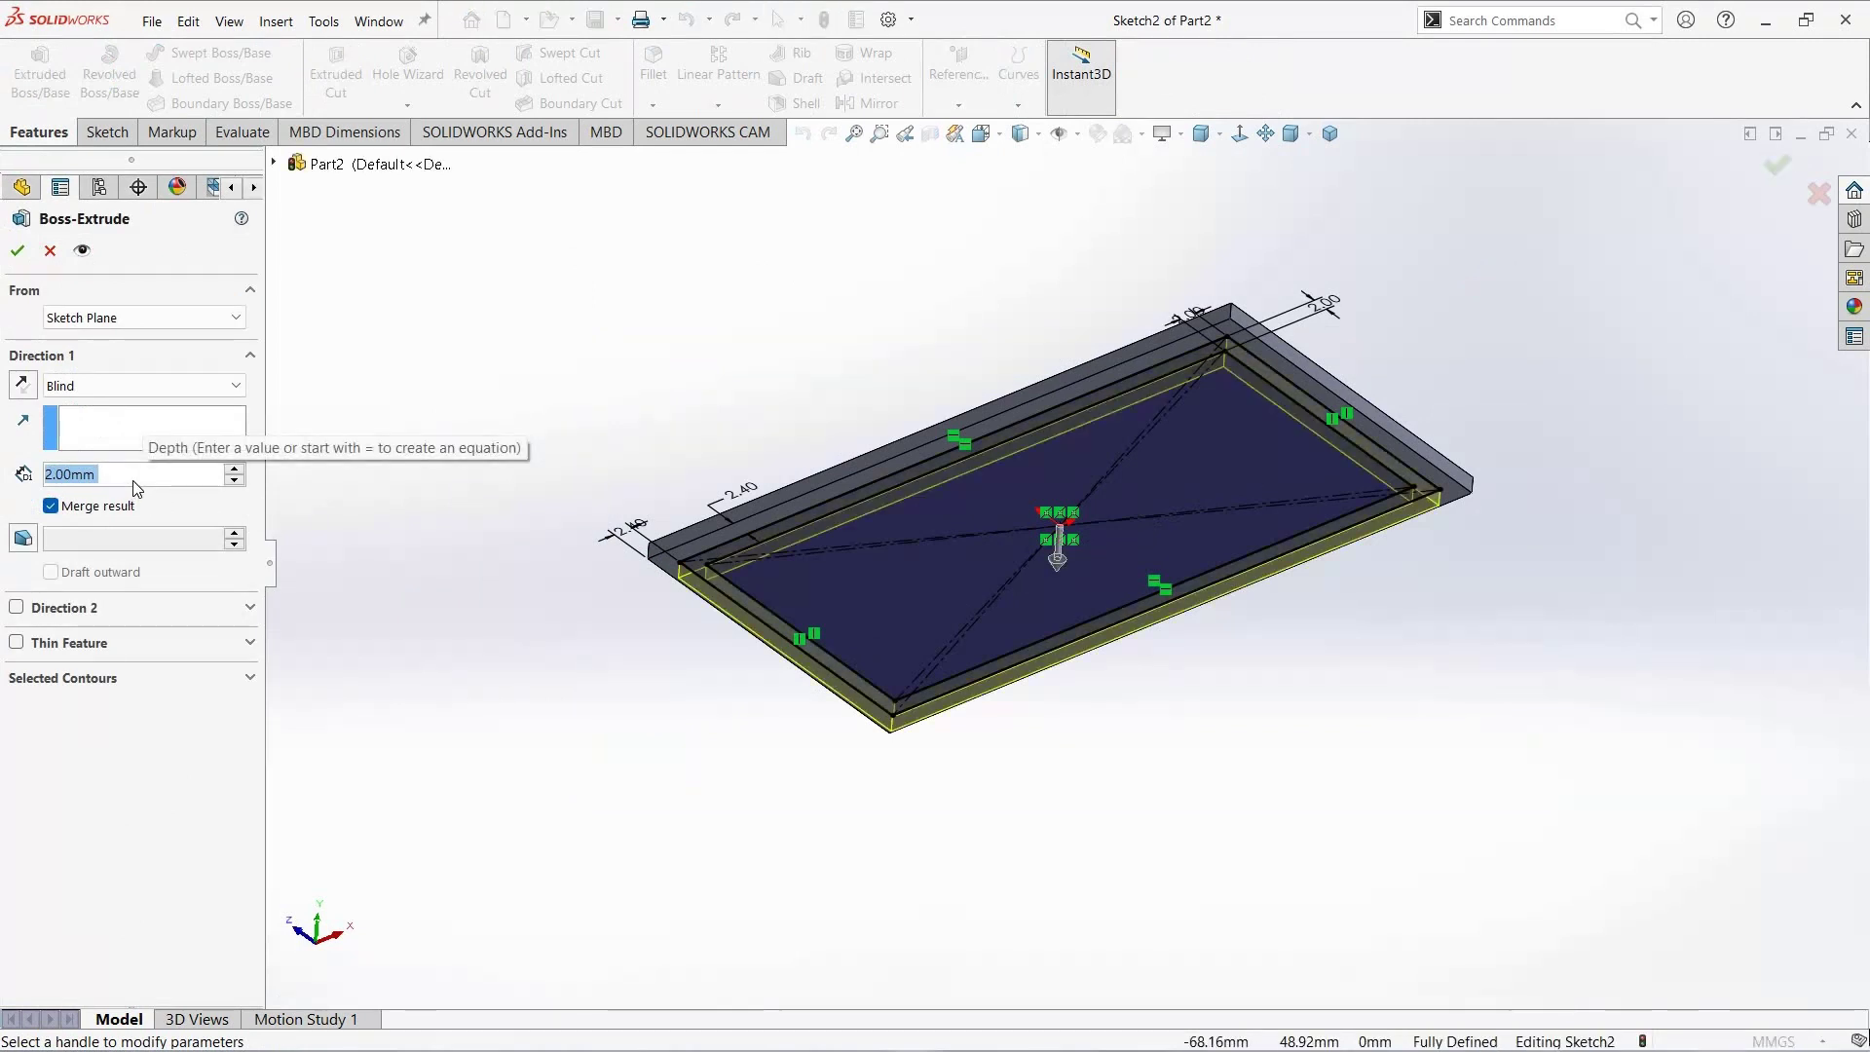
# Step: Extrude the inner rectangle 5 mm as a merged boss, forming a rim under the lid plate
pyautogui.write('5')
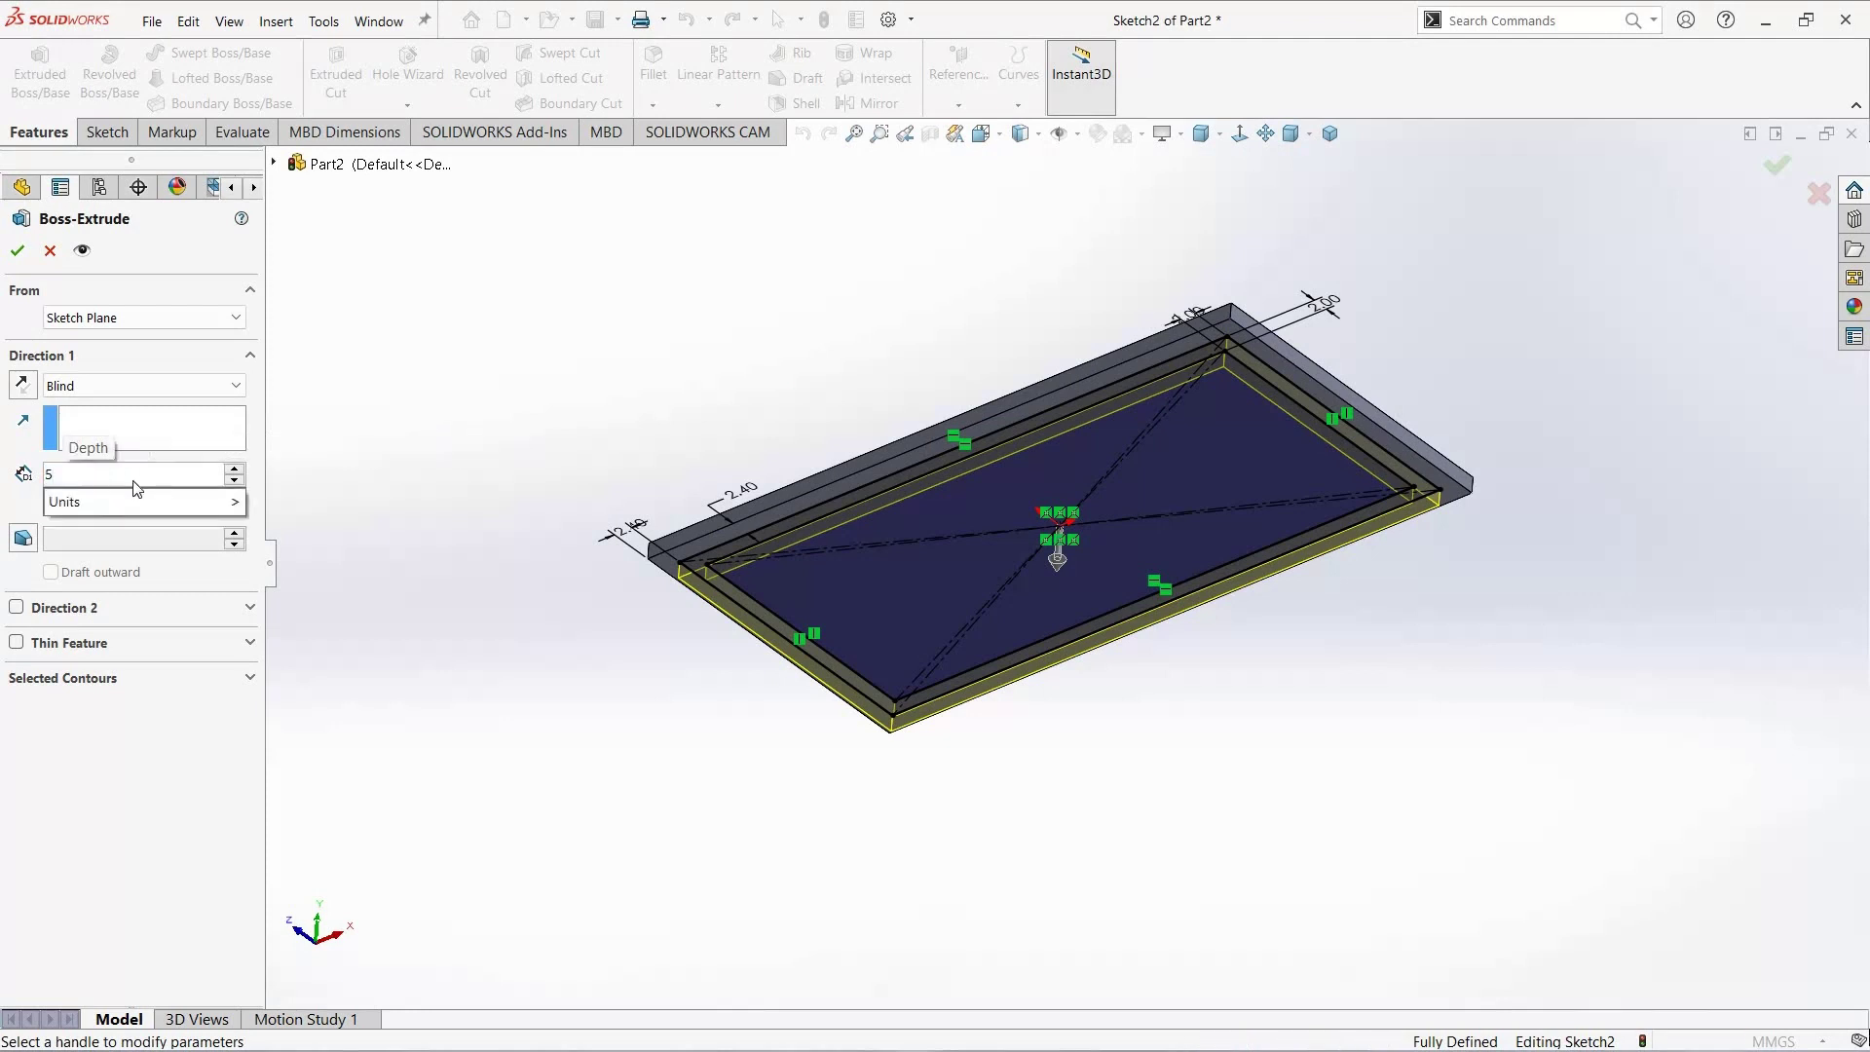
pyautogui.press('Return')
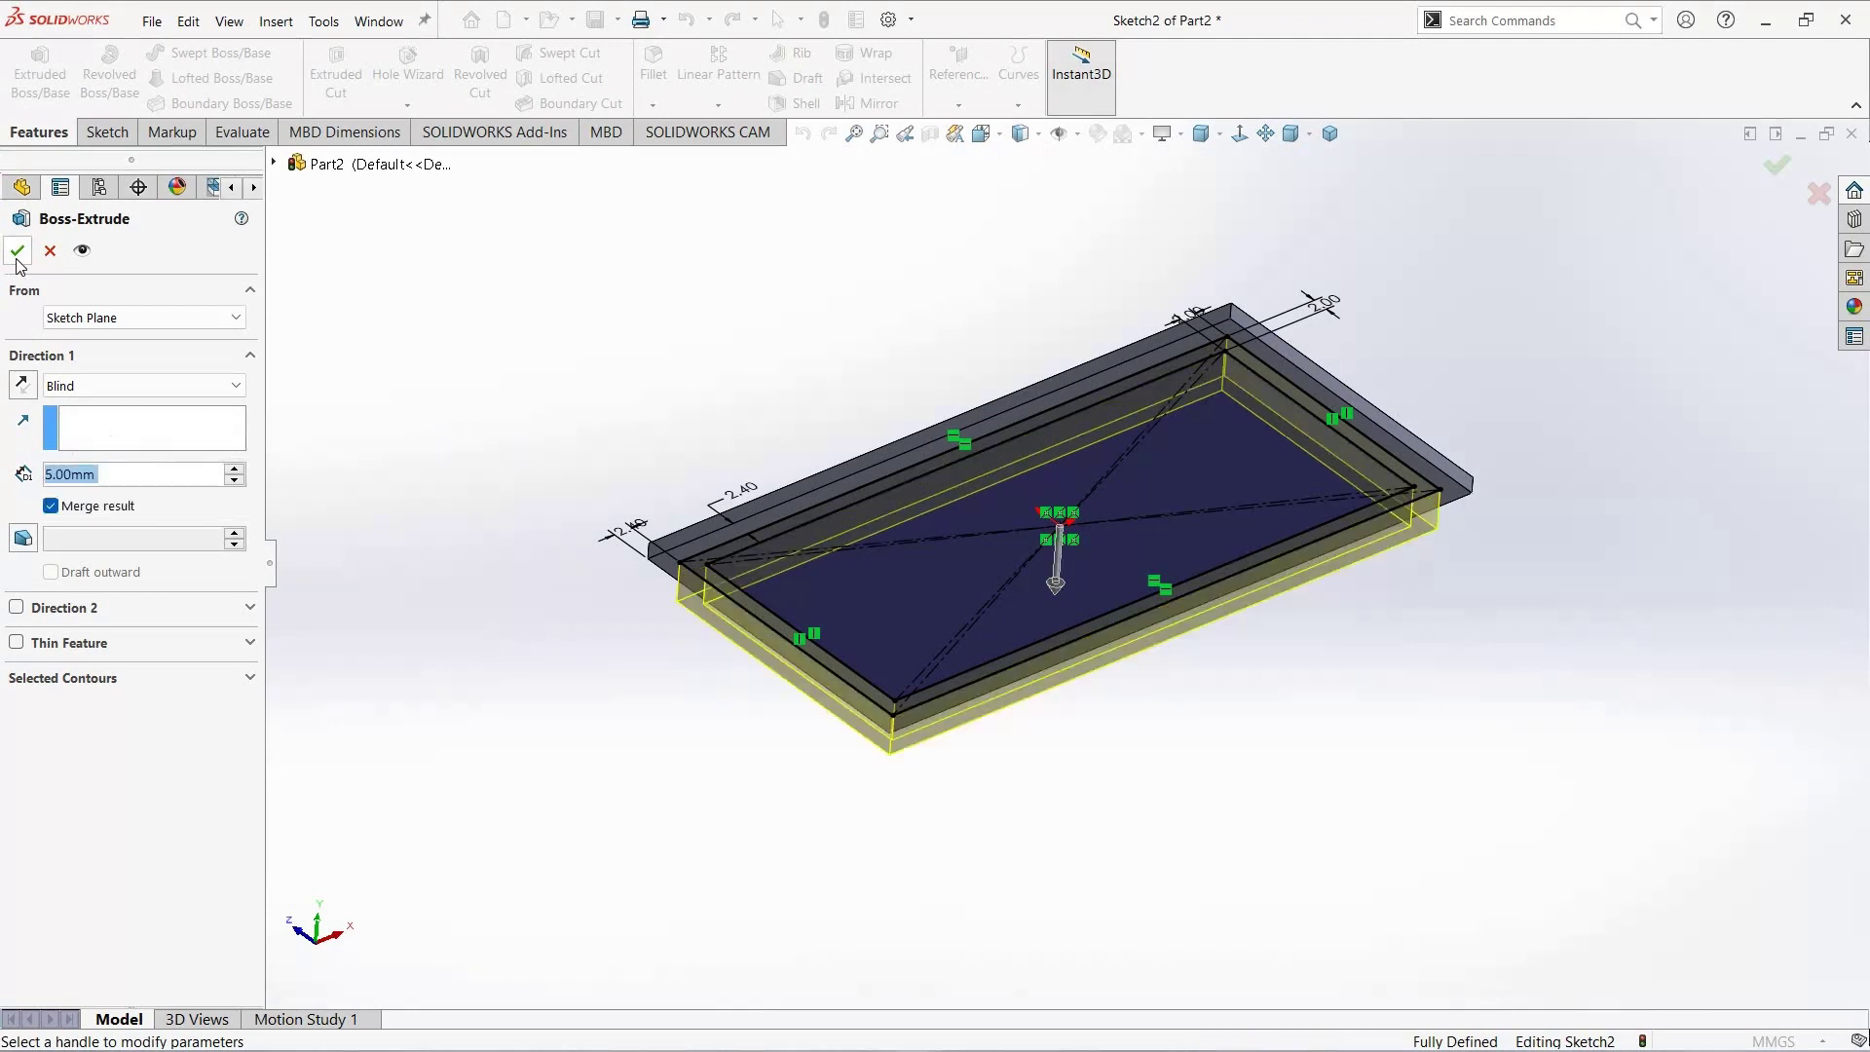
pyautogui.press('Return')
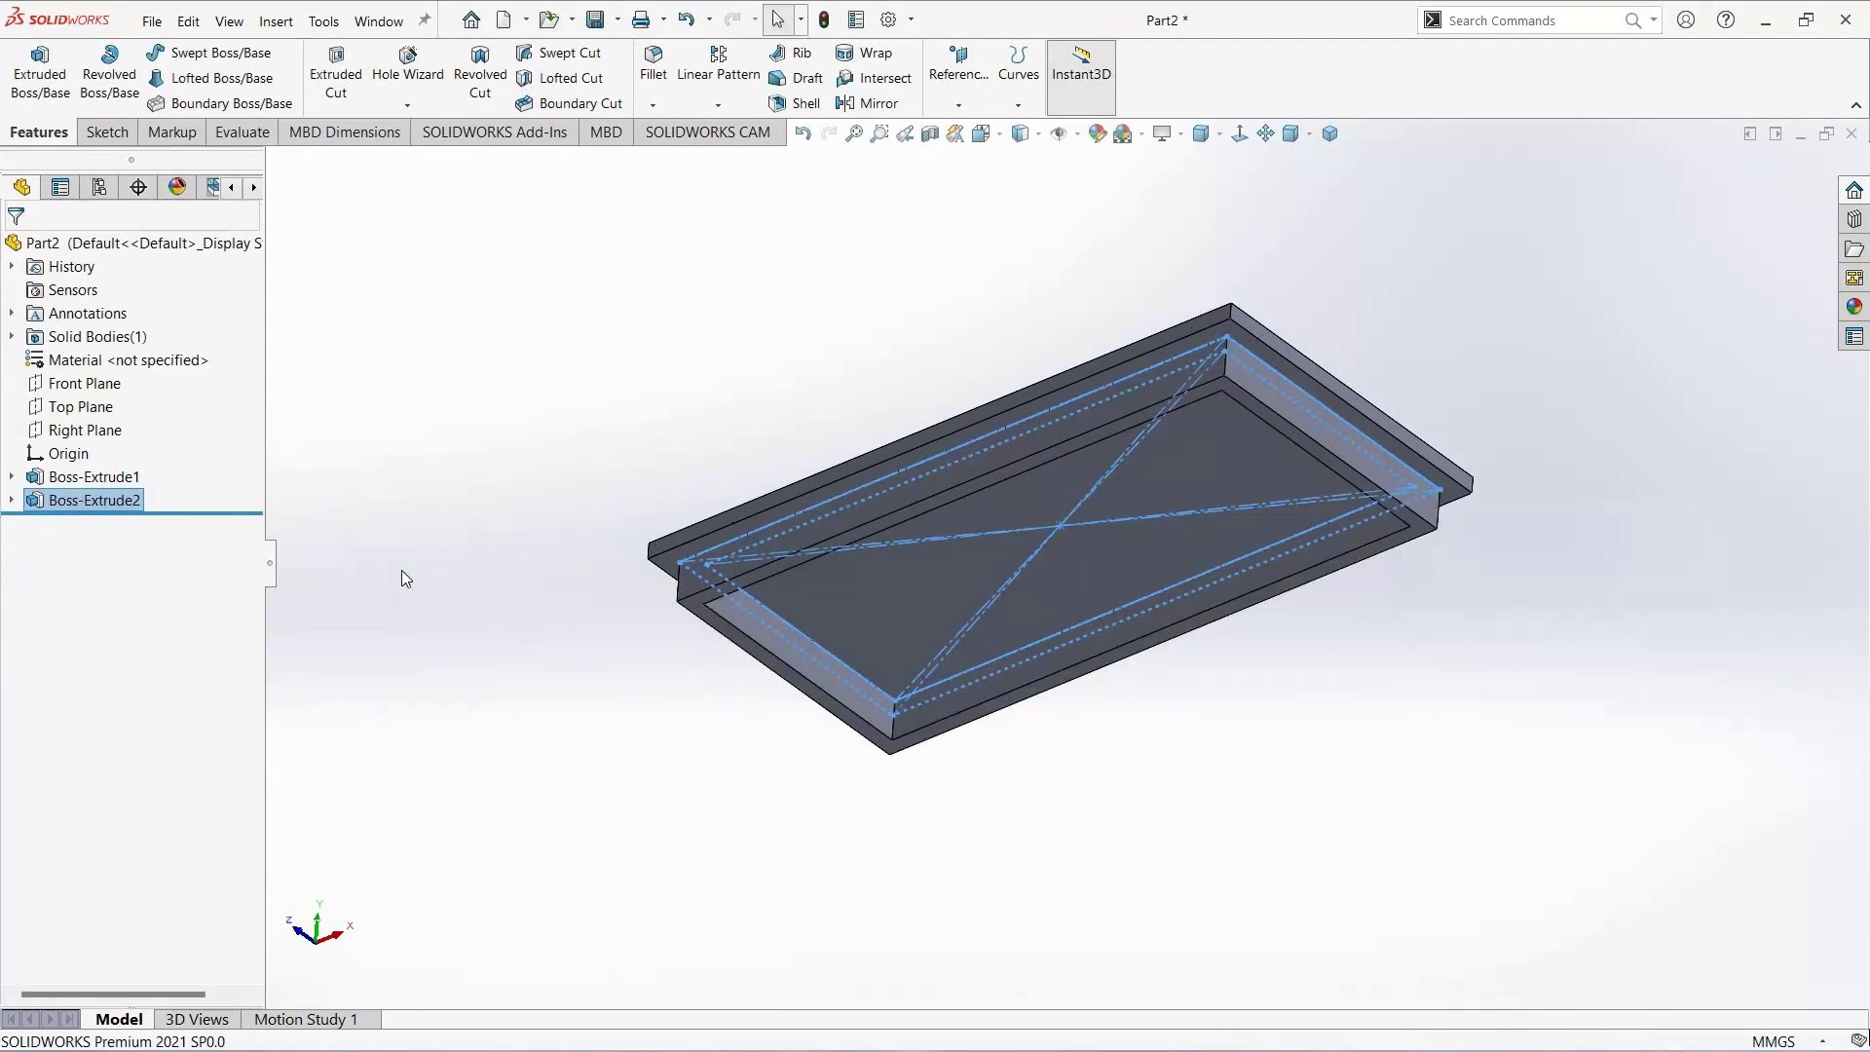
pyautogui.click(518, 409)
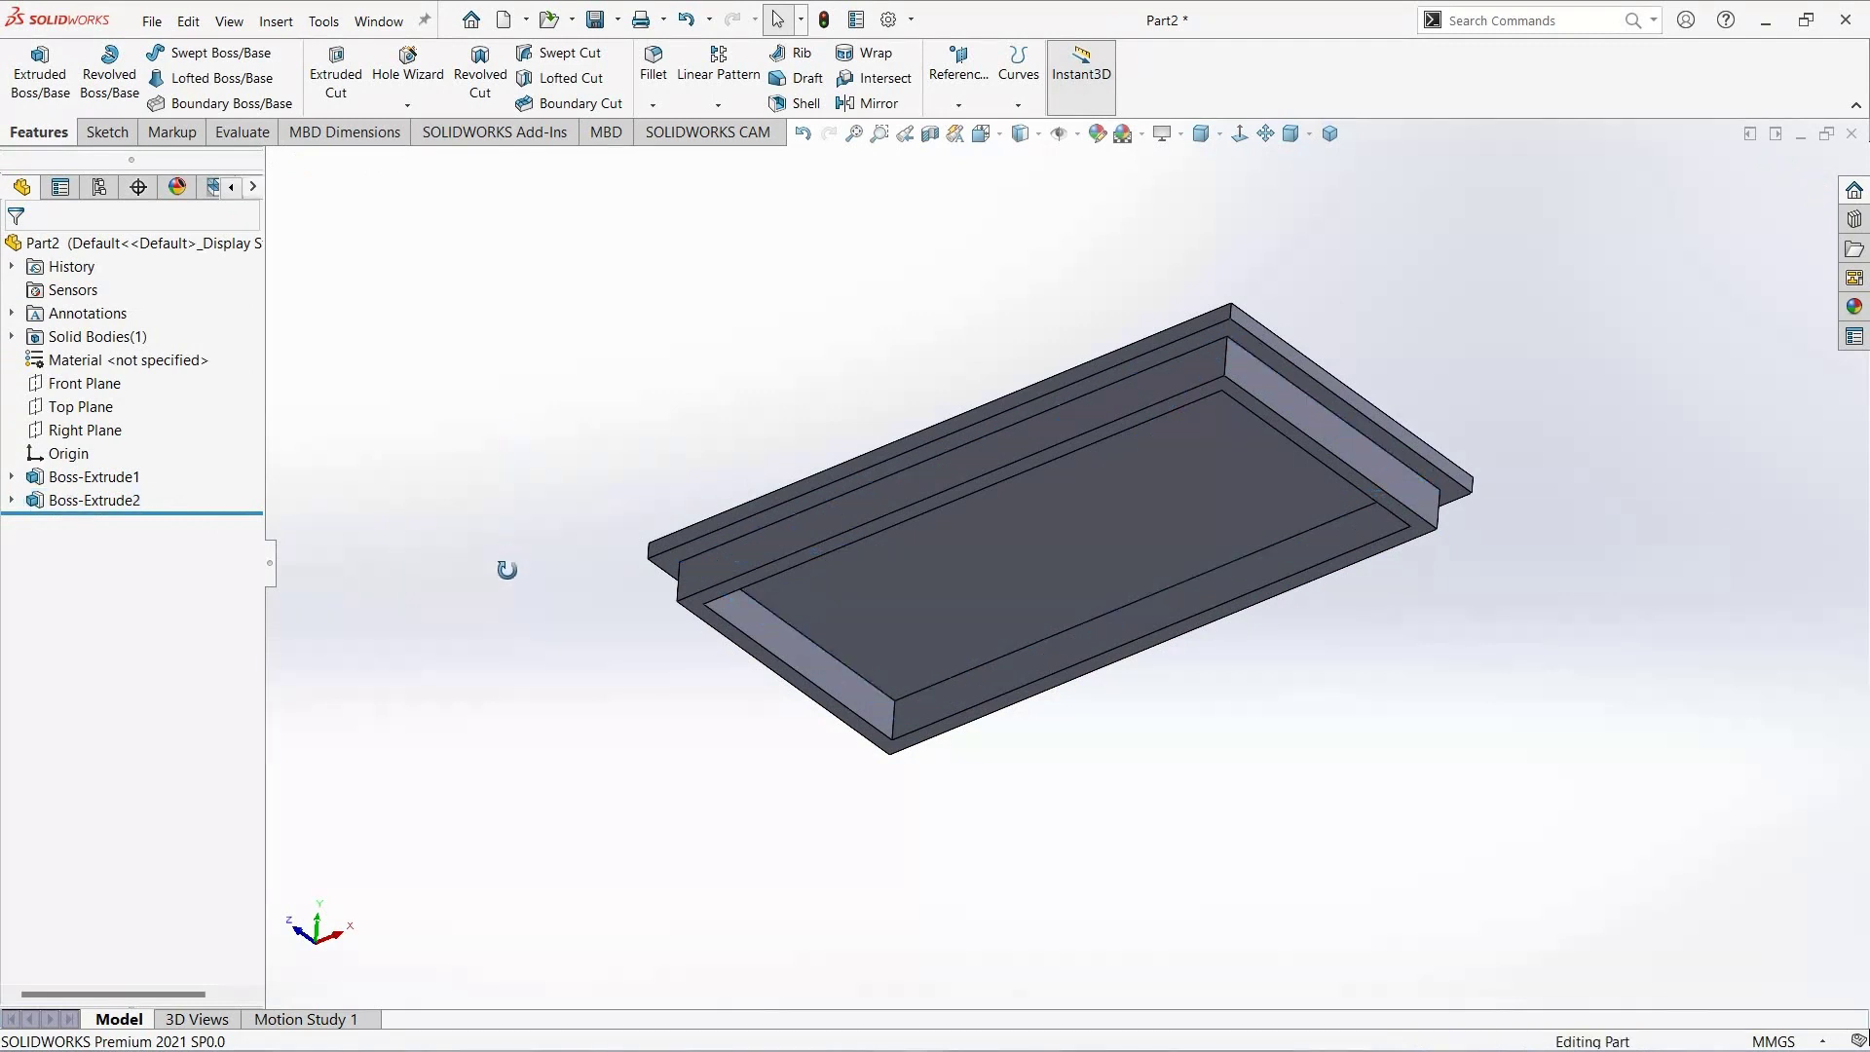
pyautogui.moveTo(507, 570); pyautogui.dragTo(484, 542, button='middle')
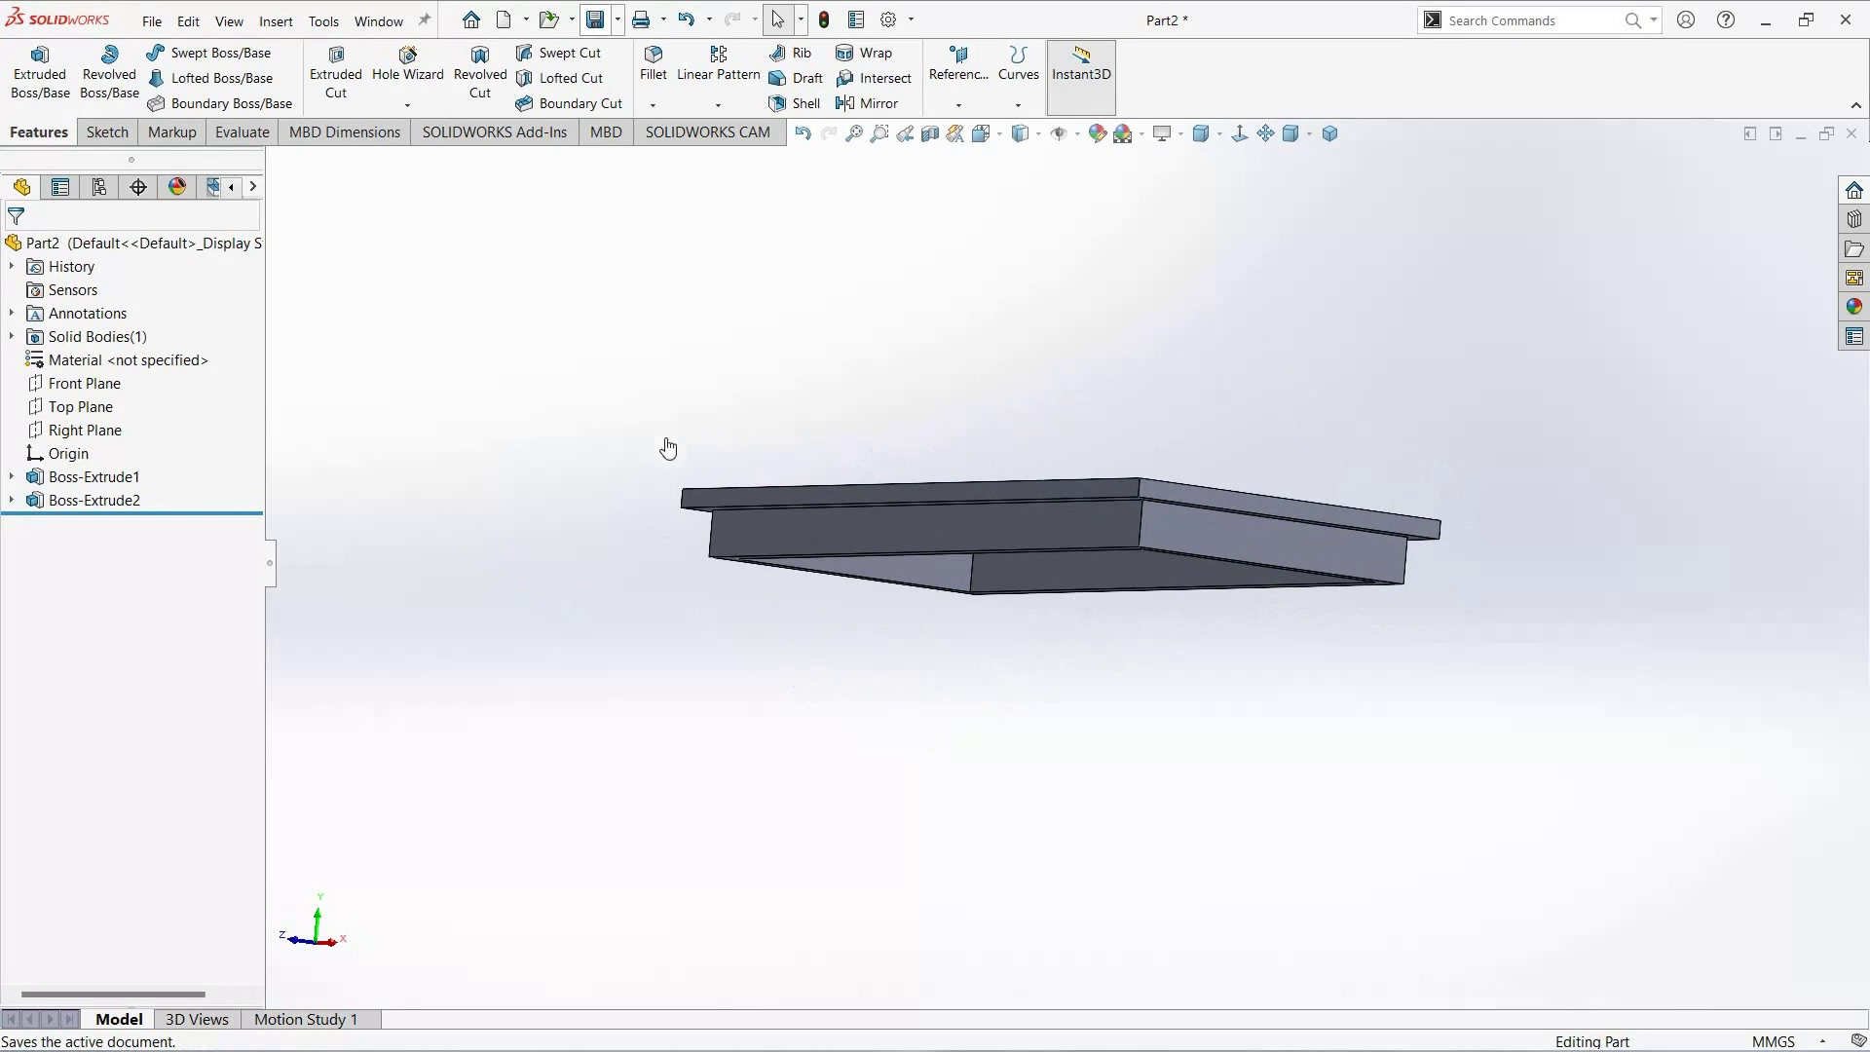
# Step: Save the lid part to the Desktop under the name Part2.SLDPRT
pyautogui.hotkey('ctrl', 's')
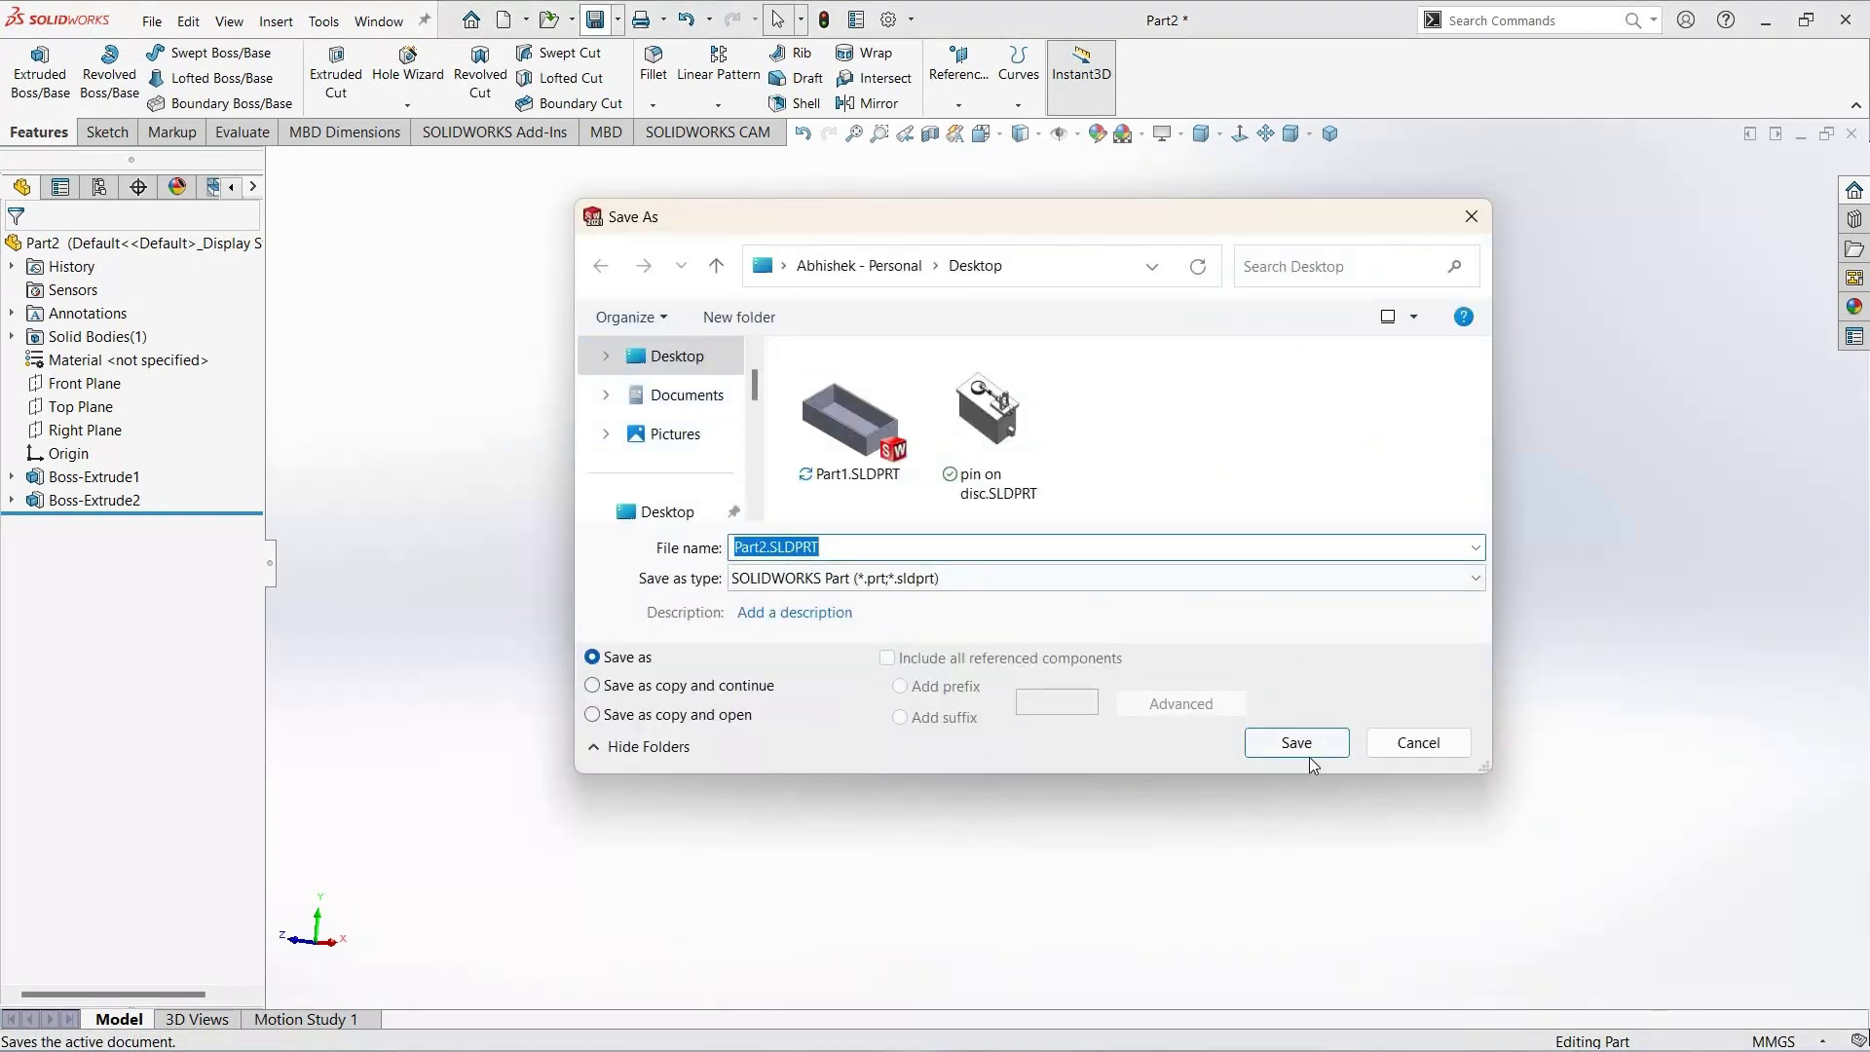
pyautogui.click(1296, 746)
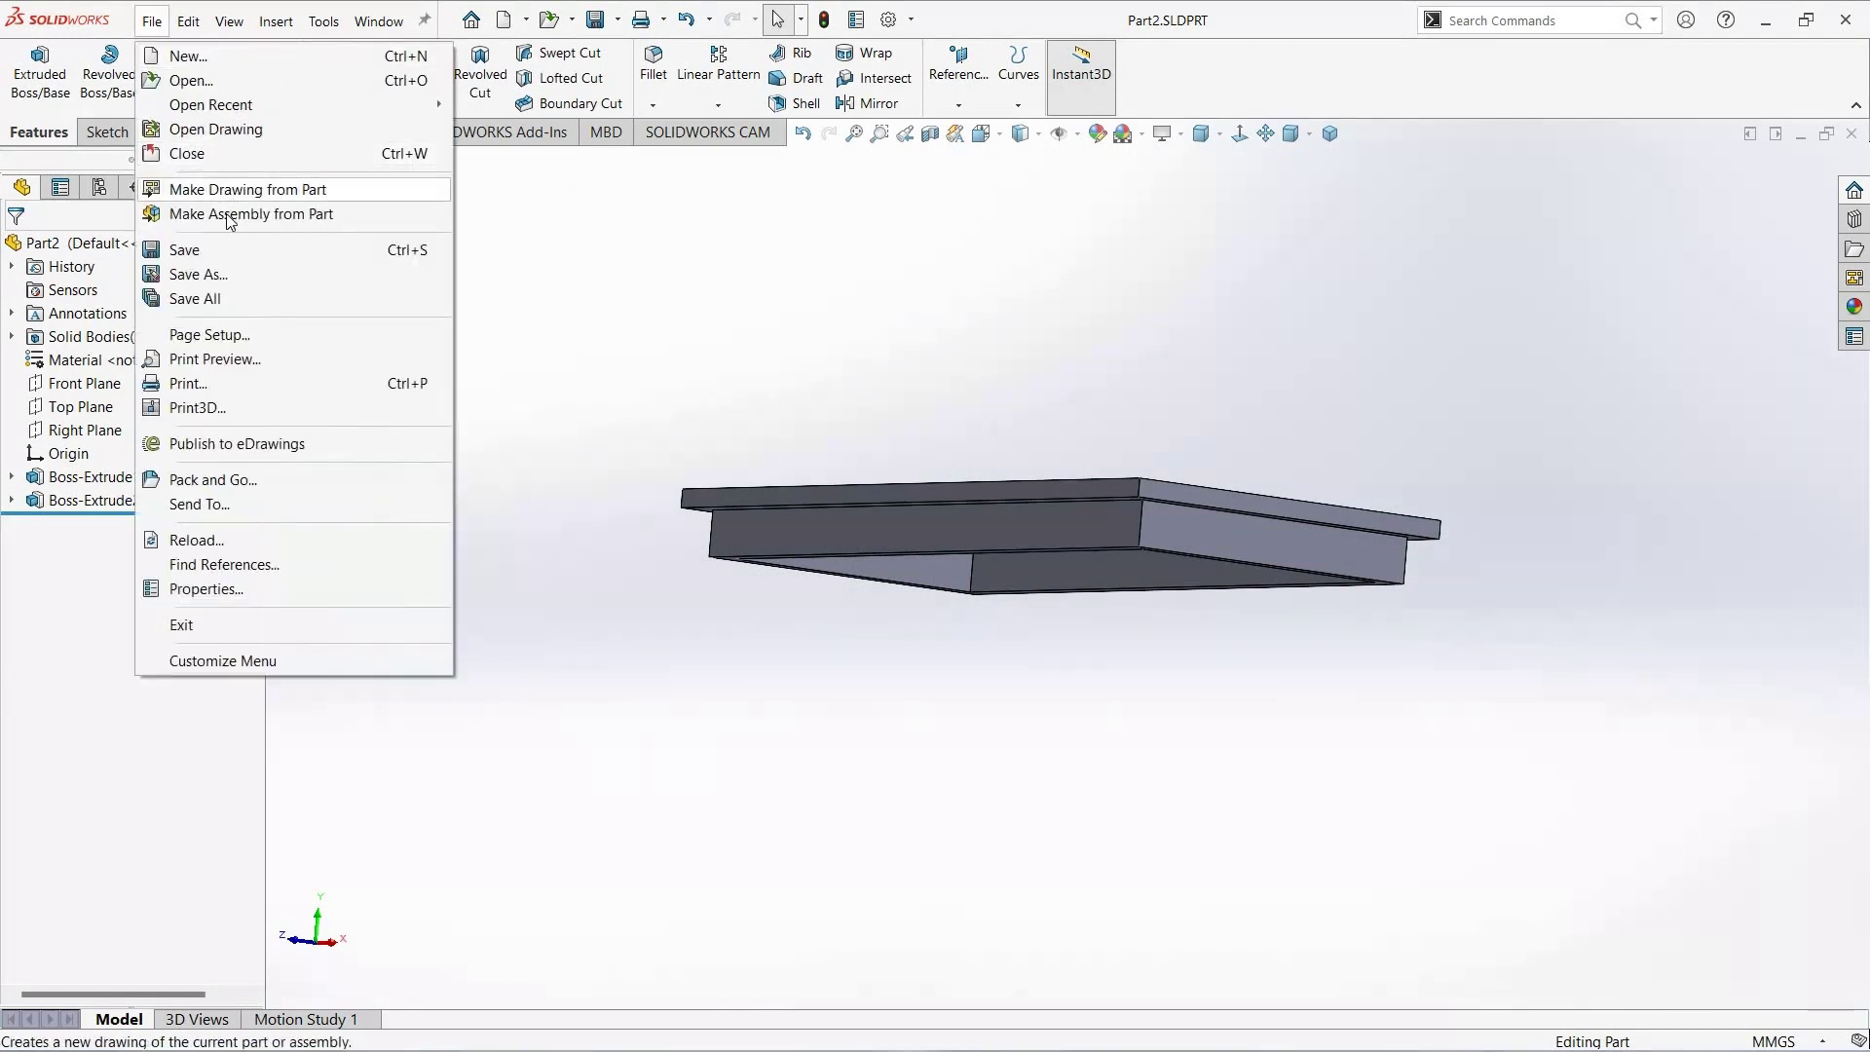
# Step: Make assembly Assem1 from Part2 at the origin and insert Part1 beside it
pyautogui.click(689, 473)
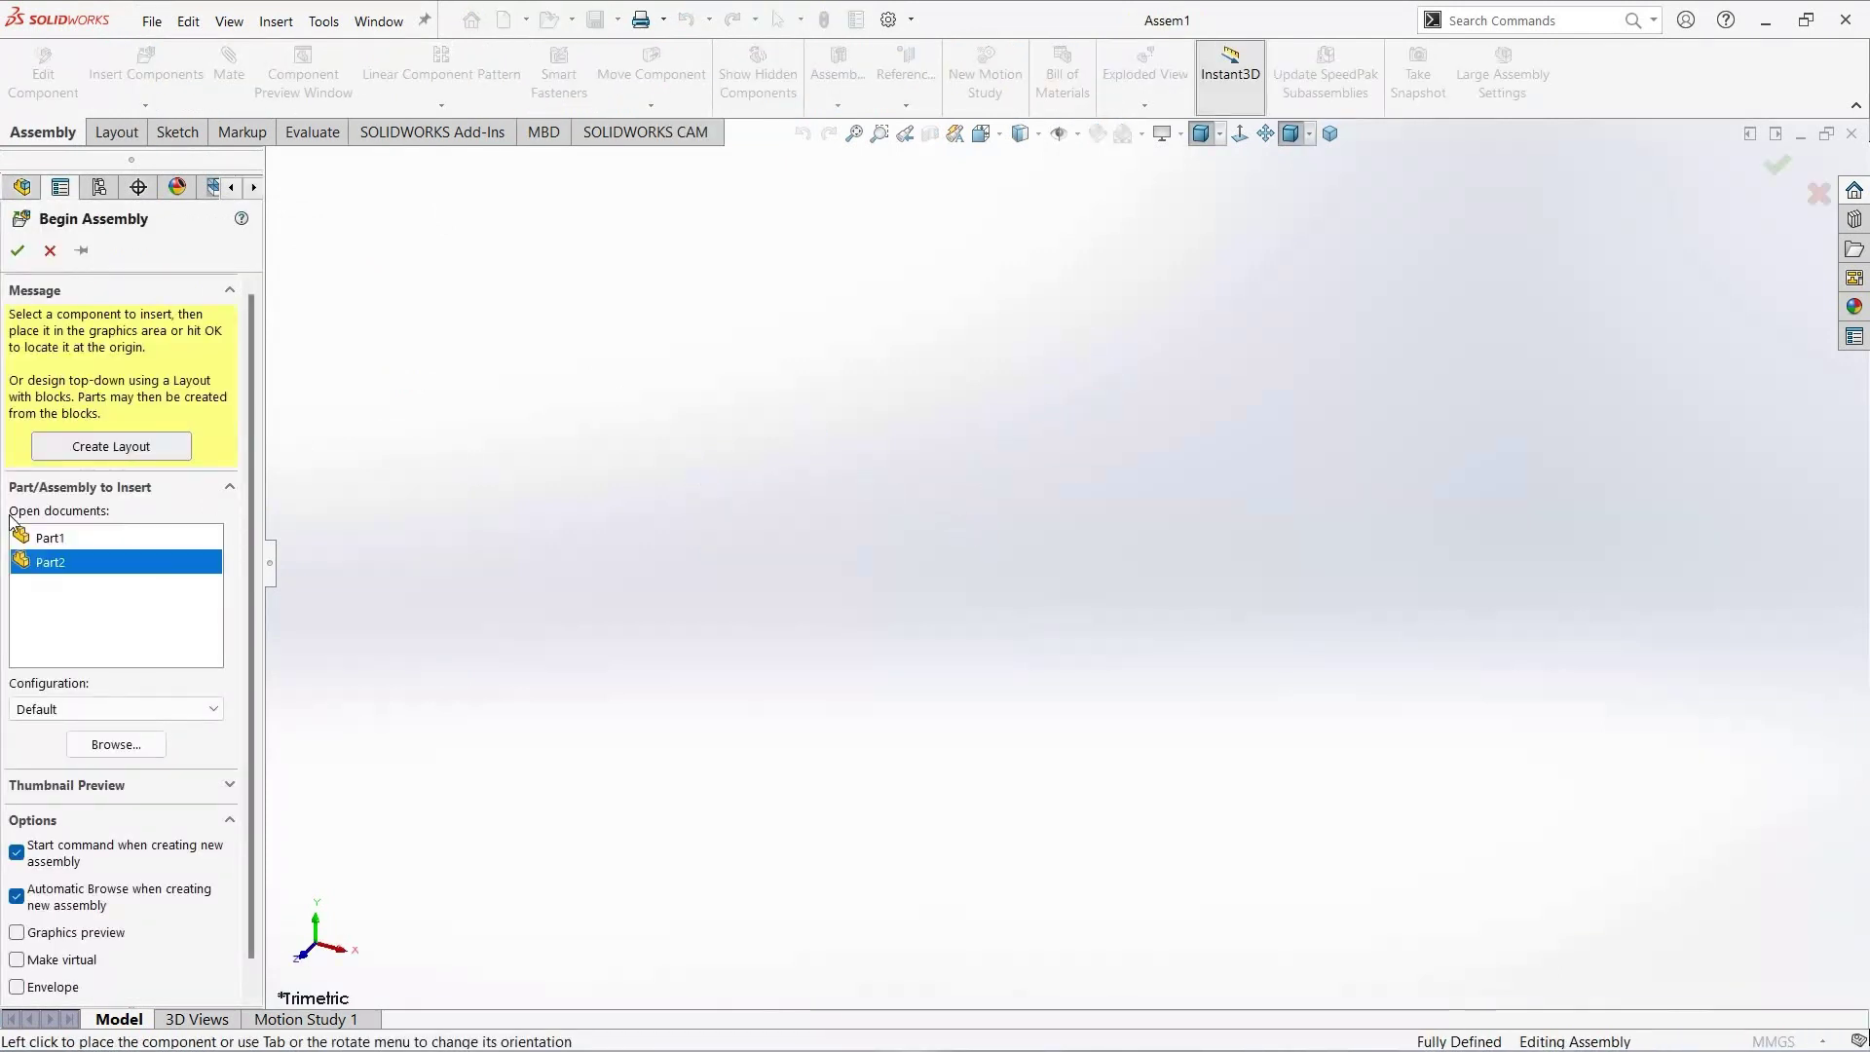
pyautogui.press('Return')
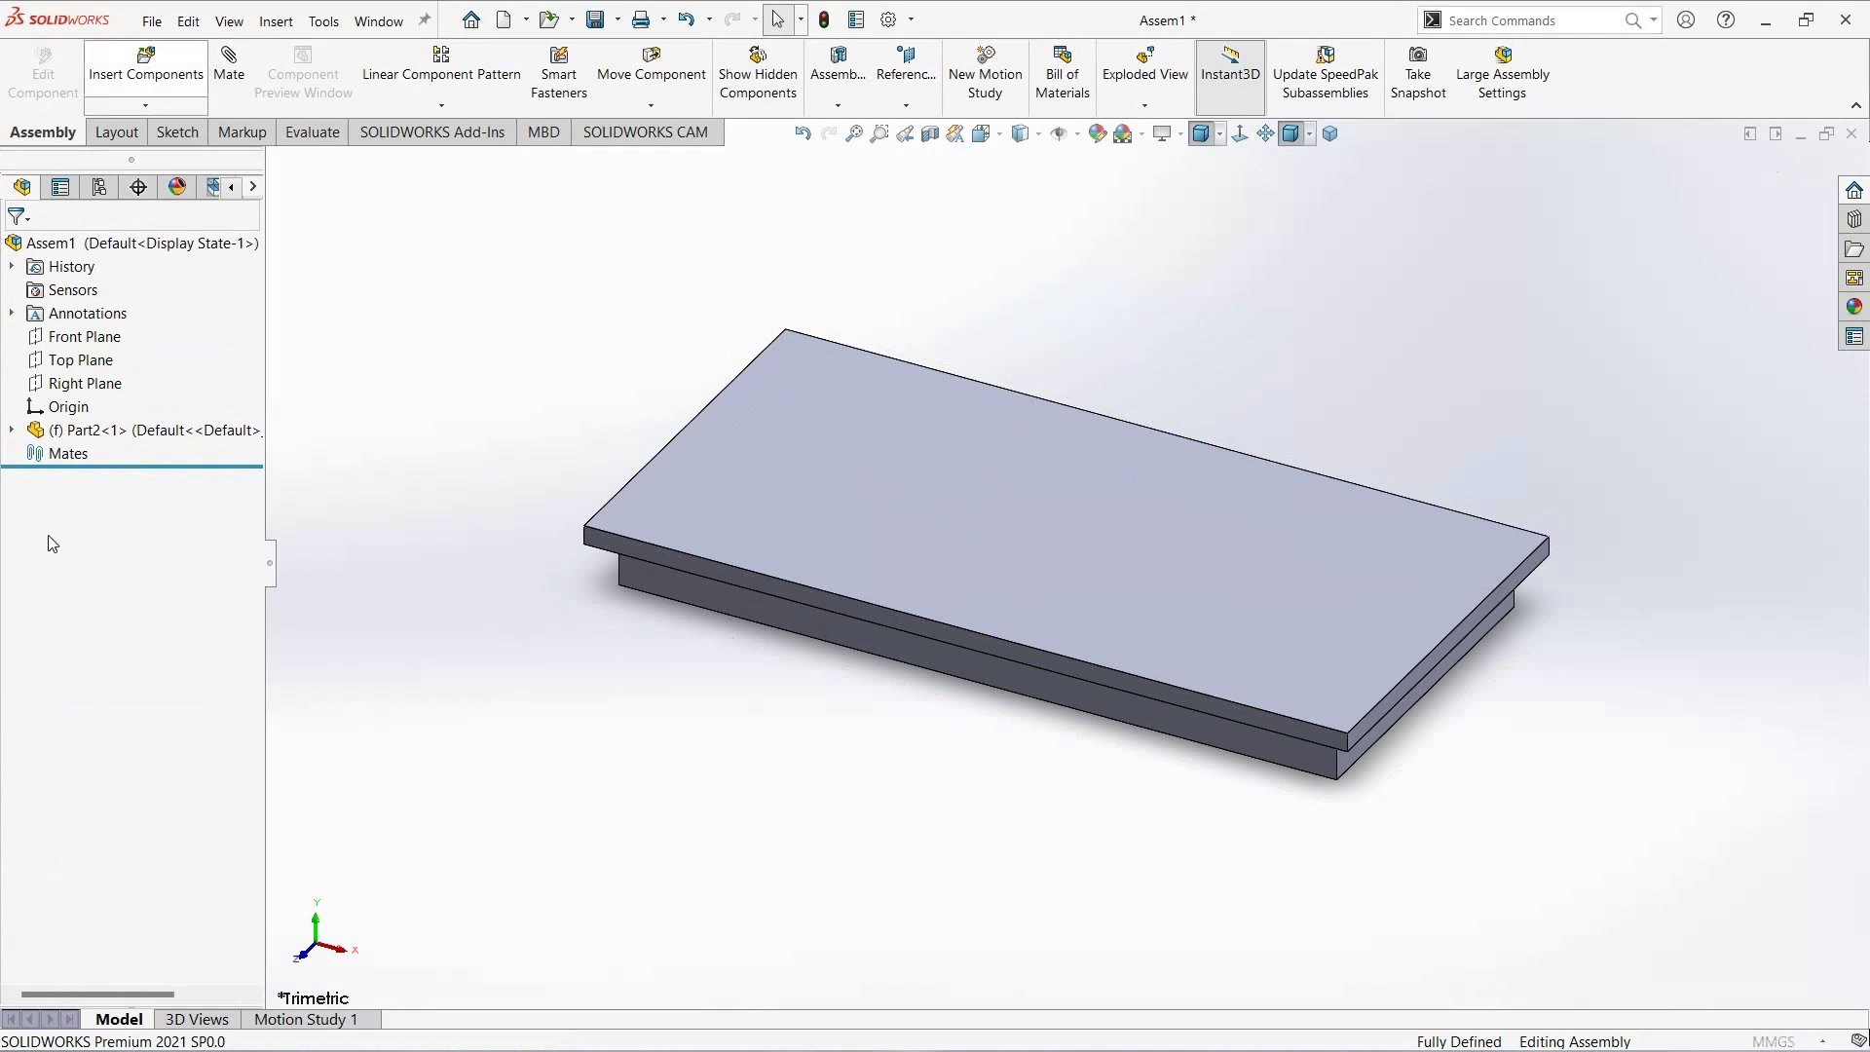
pyautogui.click(57, 540)
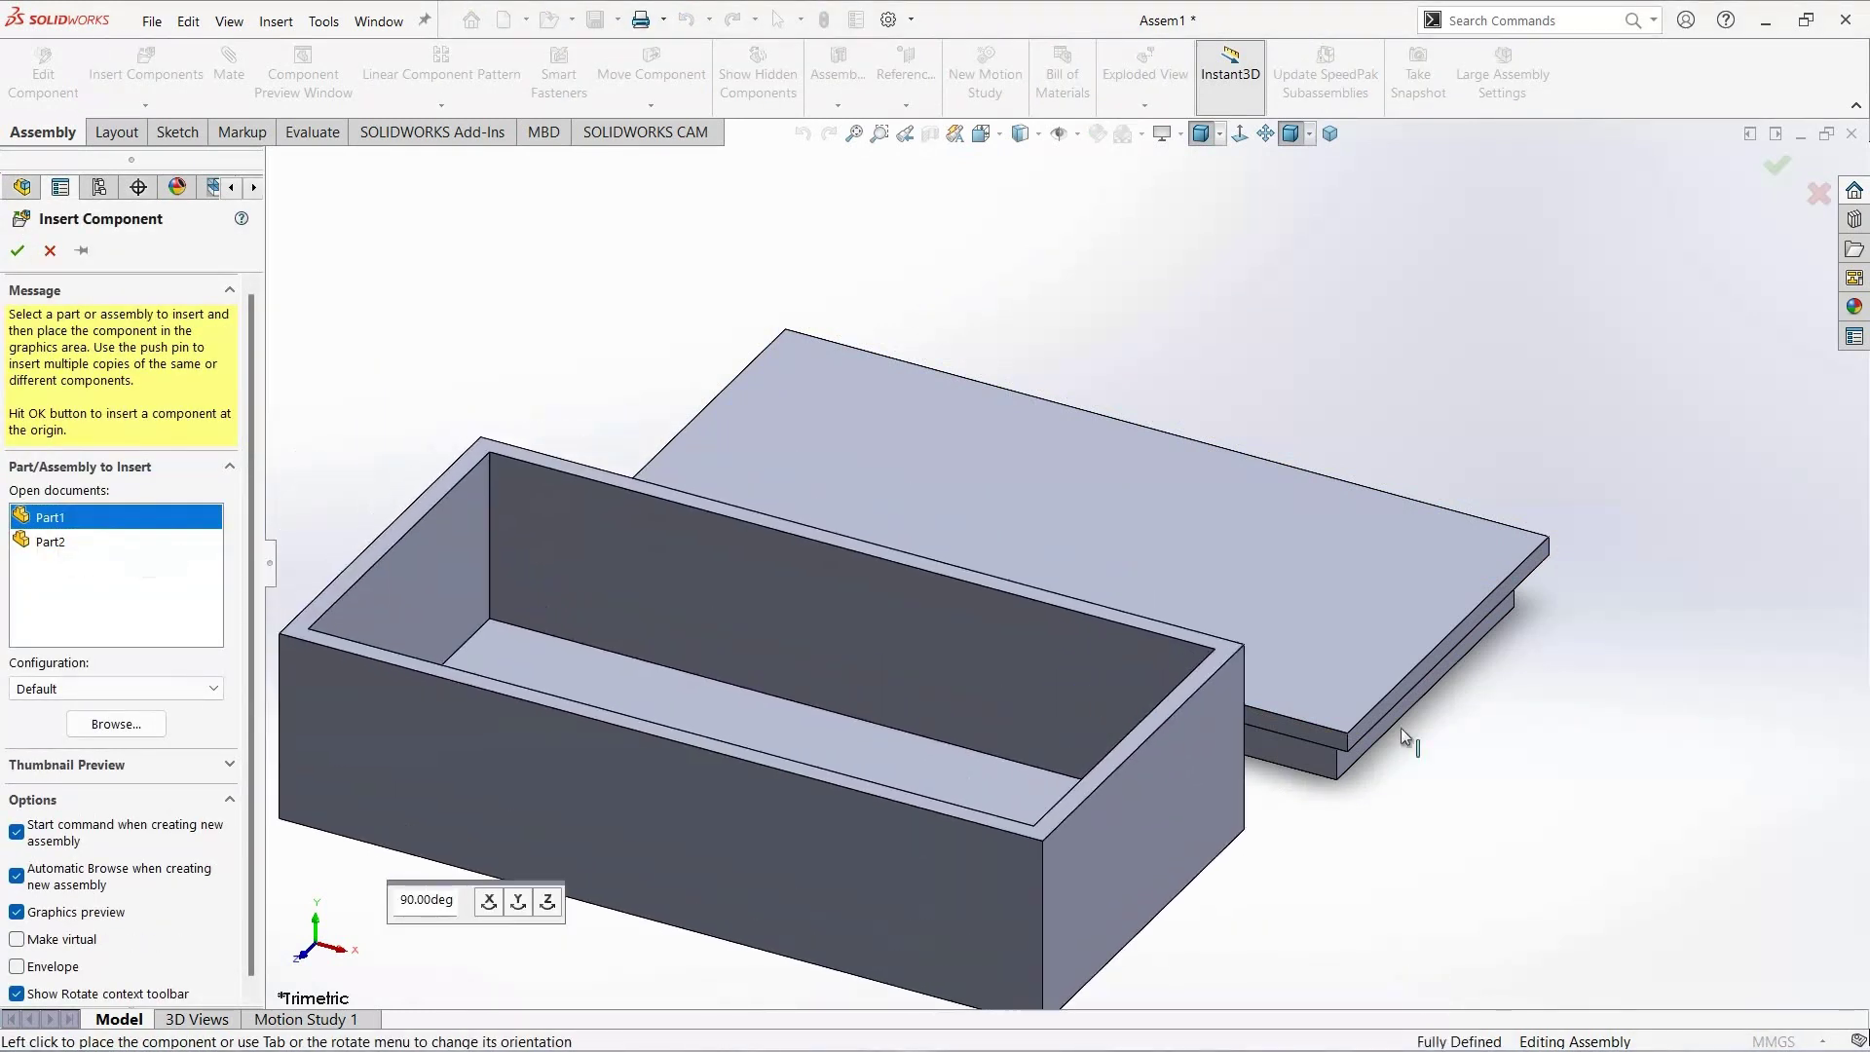
pyautogui.click(1401, 727)
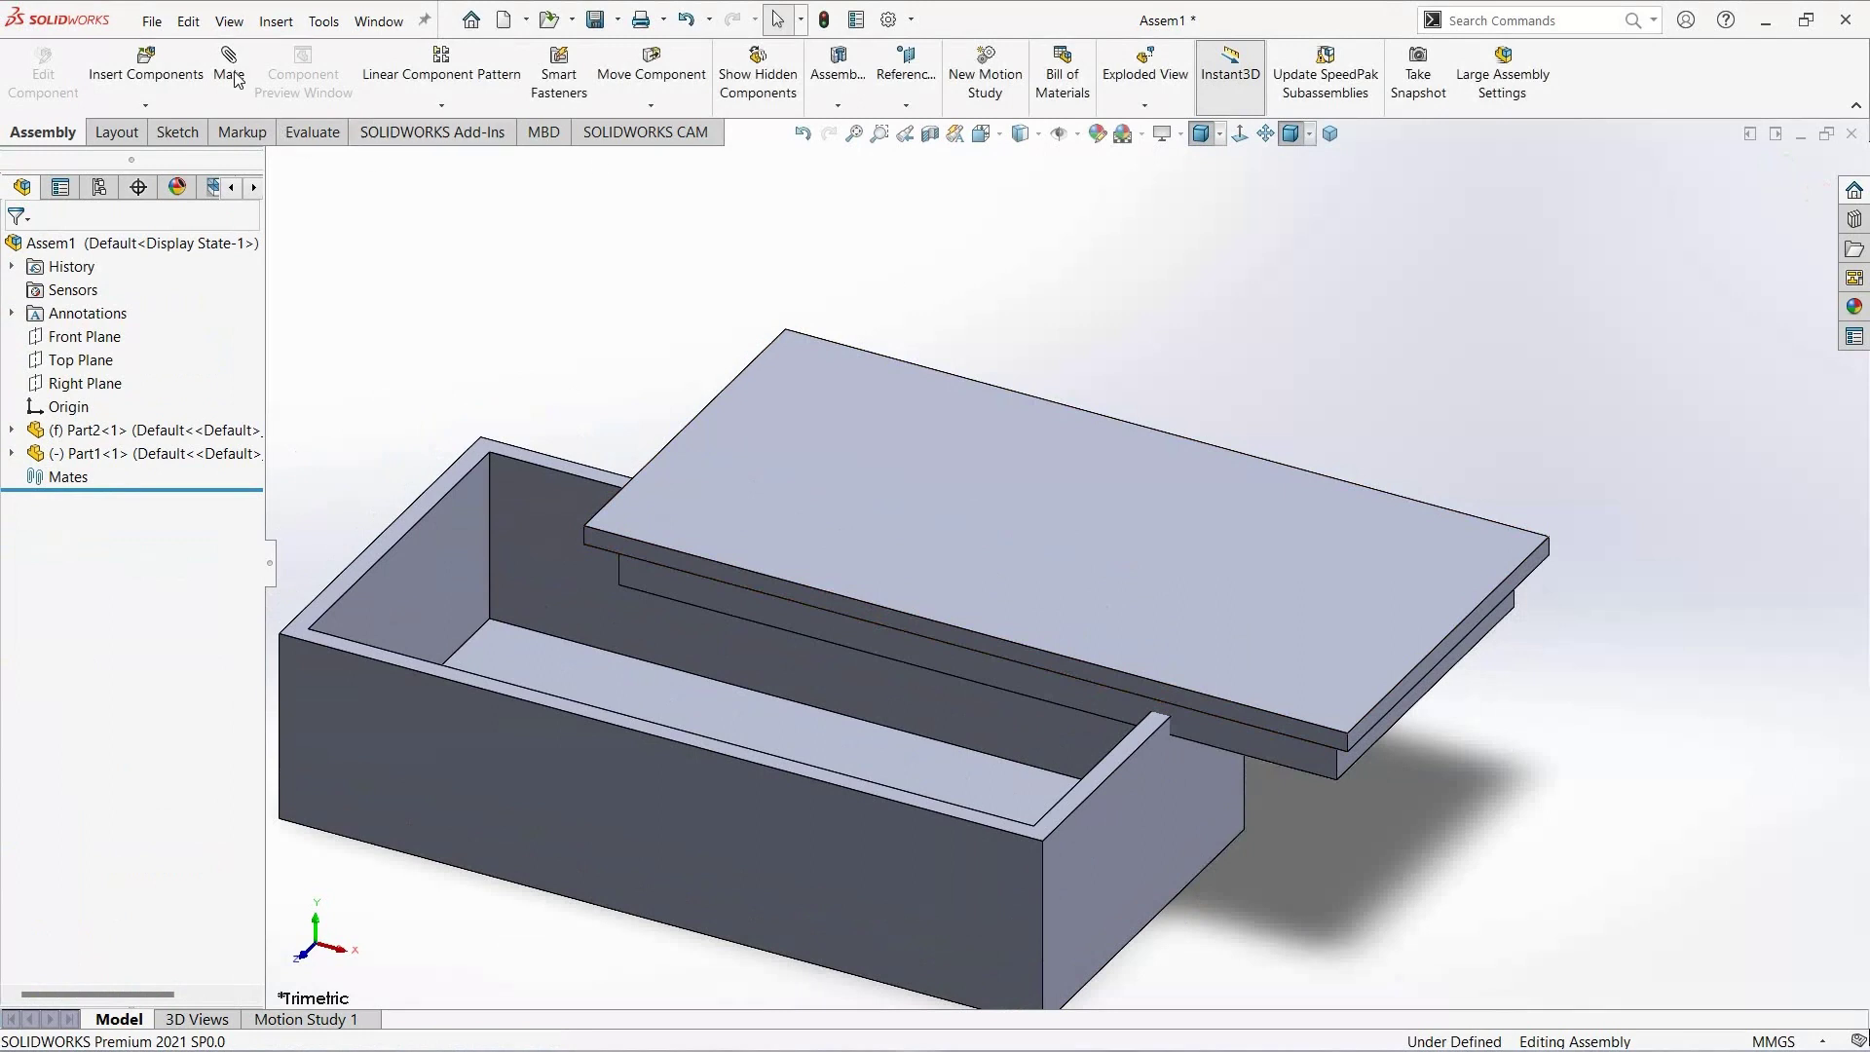
# Step: Add a distance mate between the box's top rim face and the lid face
pyautogui.press('m')
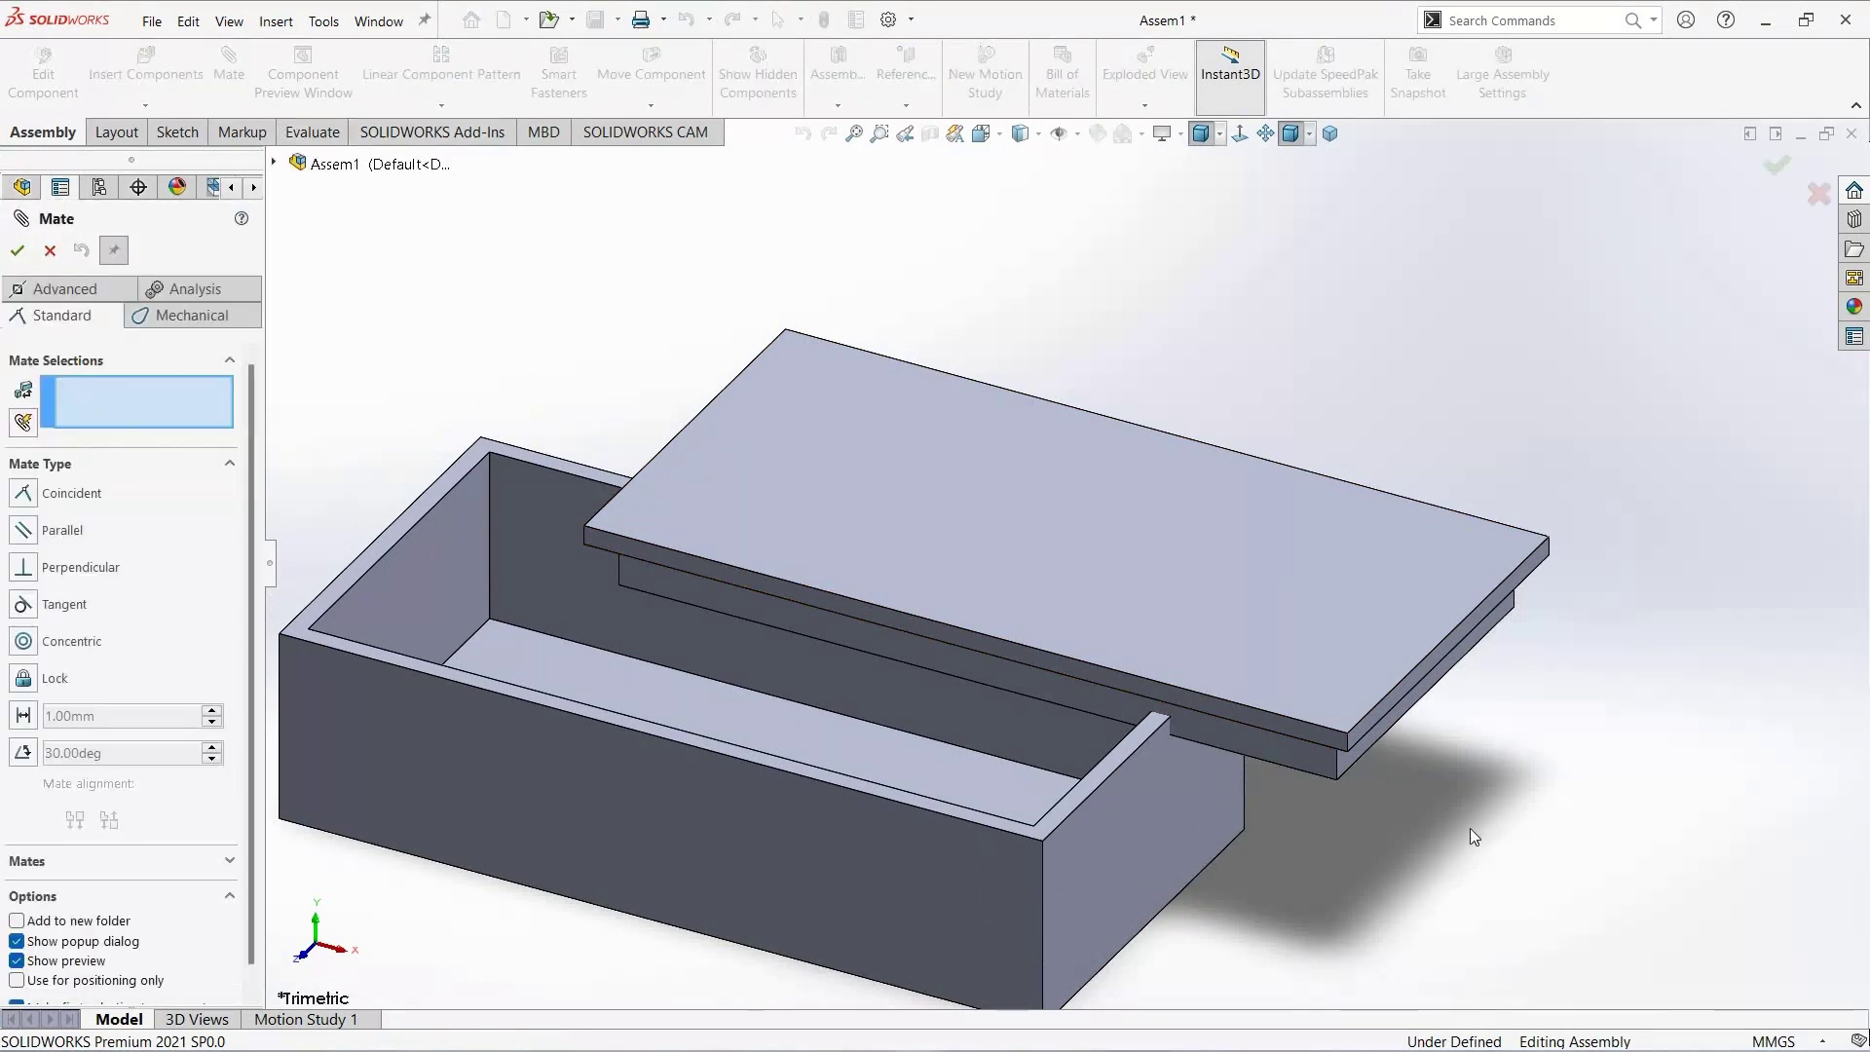
pyautogui.moveTo(1399, 633)
pyautogui.mouseDown(button='middle')
pyautogui.moveTo(1383, 606)
pyautogui.moveTo(1299, 830)
pyautogui.moveTo(754, 663)
pyautogui.moveTo(623, 643)
pyautogui.mouseUp(button='middle')
pyautogui.click(588, 638)
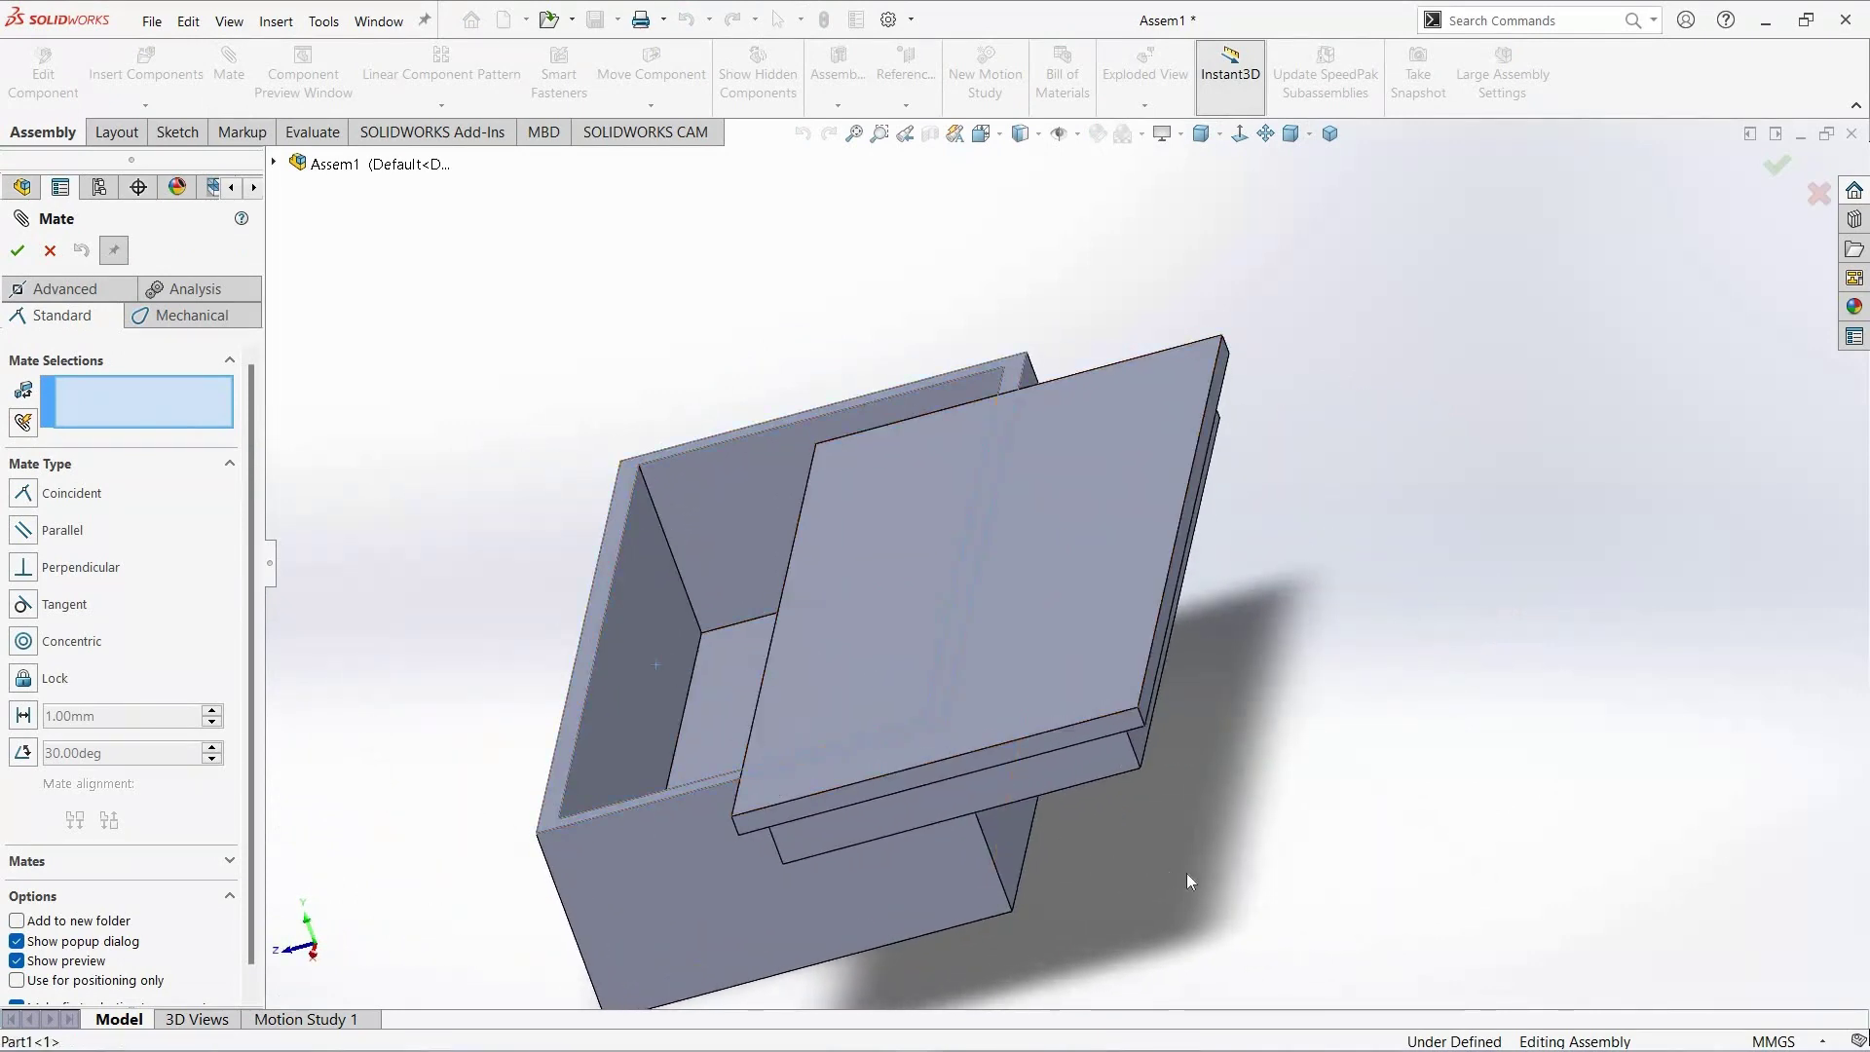
pyautogui.moveTo(1186, 872)
pyautogui.mouseDown(button='middle')
pyautogui.moveTo(1141, 527)
pyautogui.moveTo(1134, 716)
pyautogui.mouseUp(button='middle')
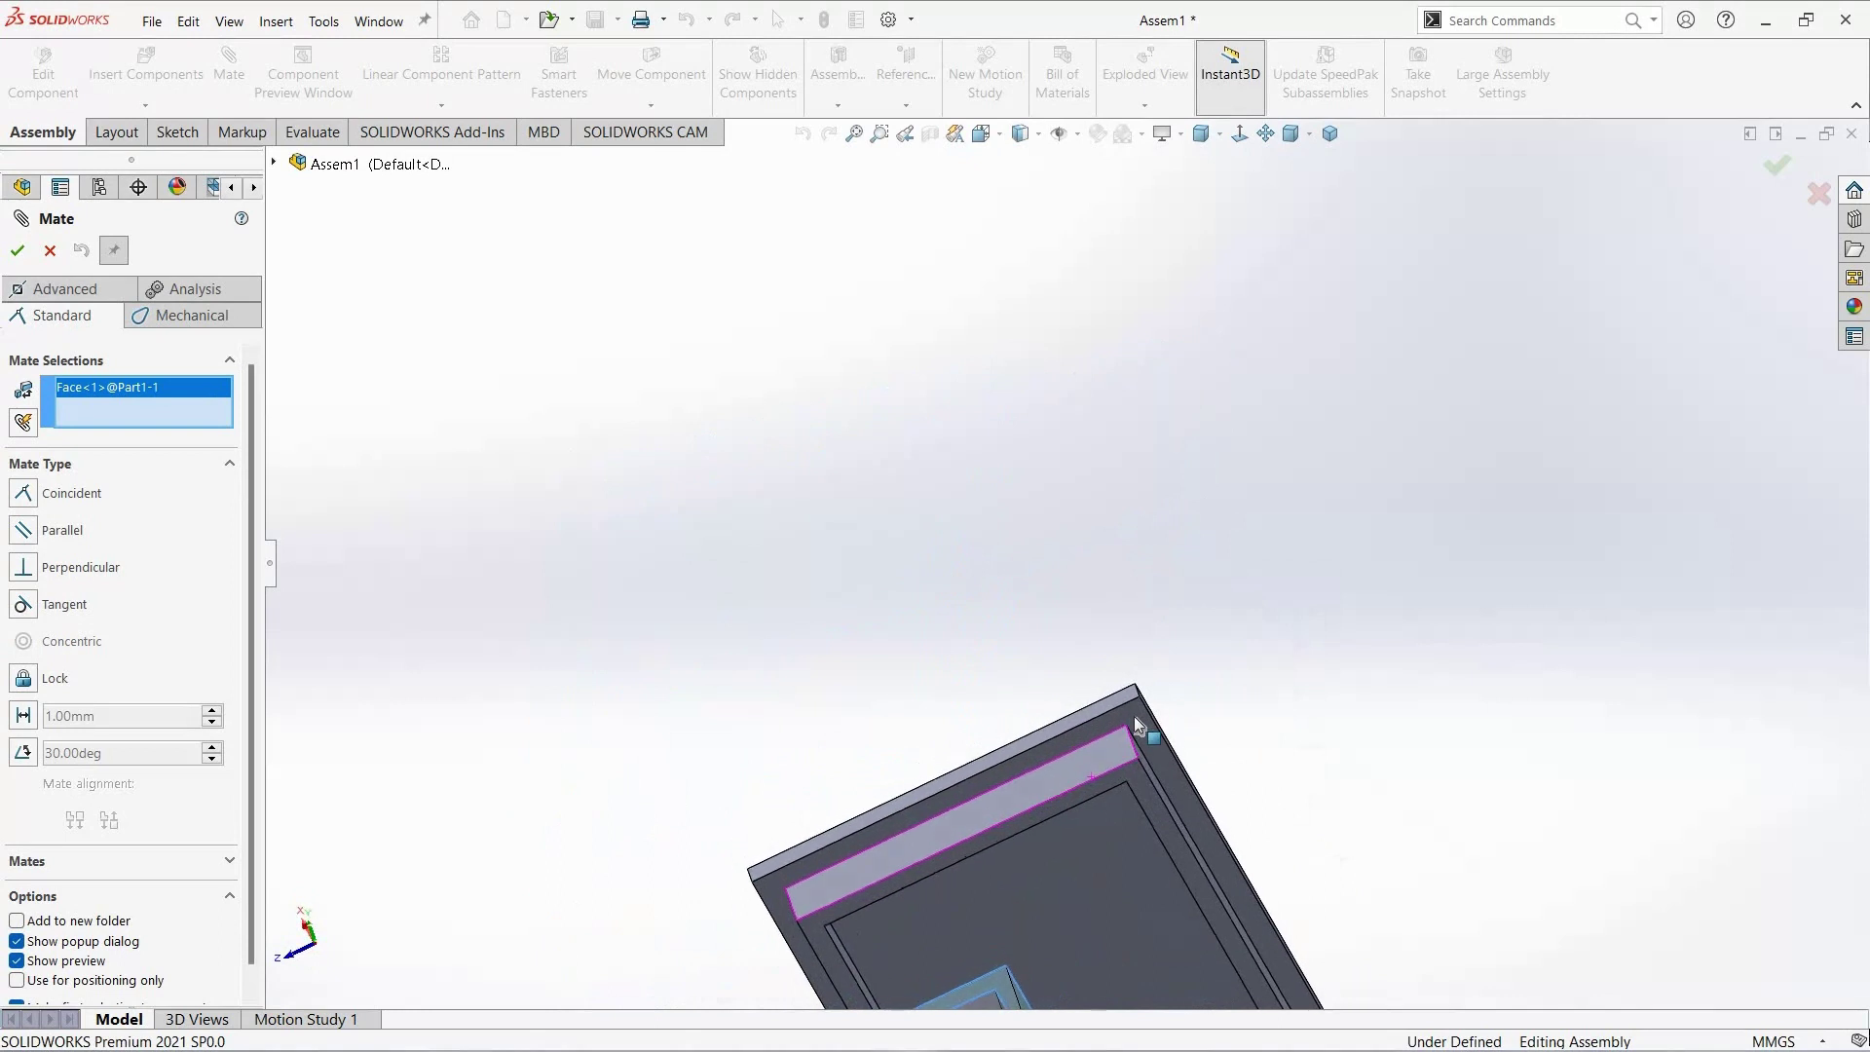
pyautogui.click(1153, 726)
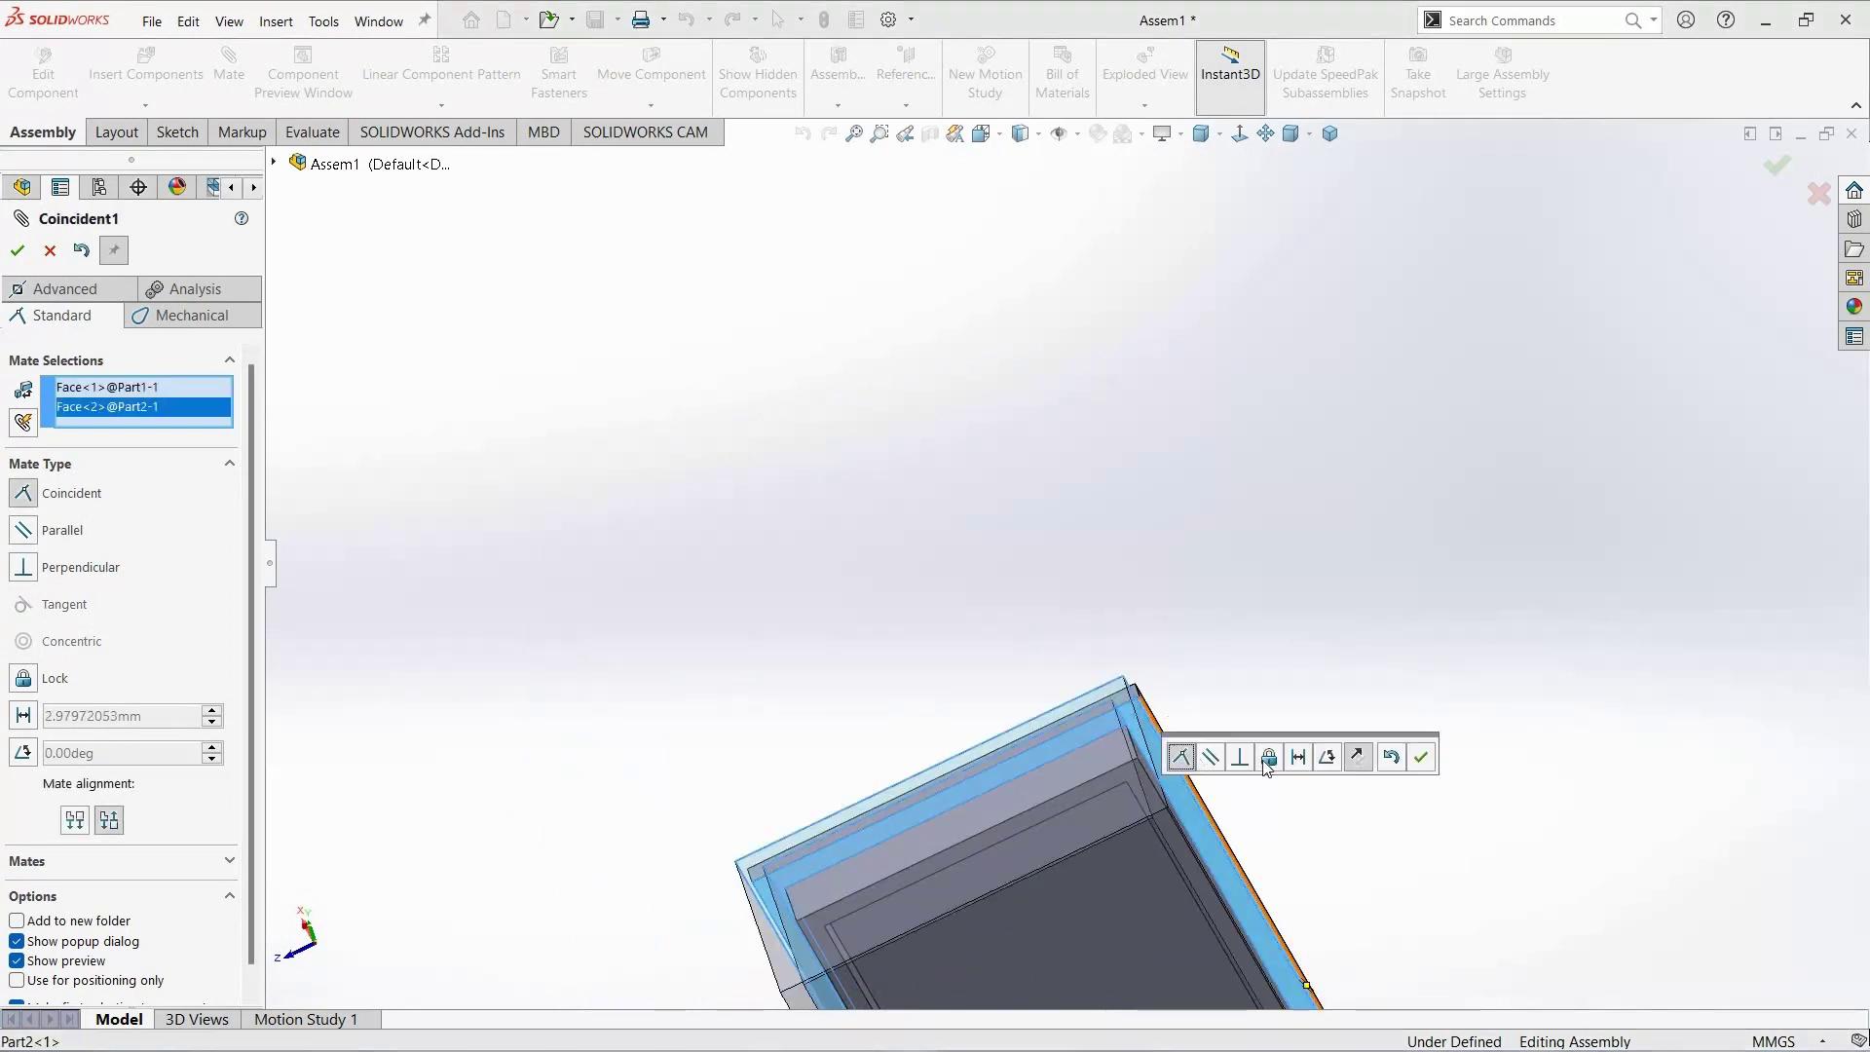
pyautogui.click(1300, 759)
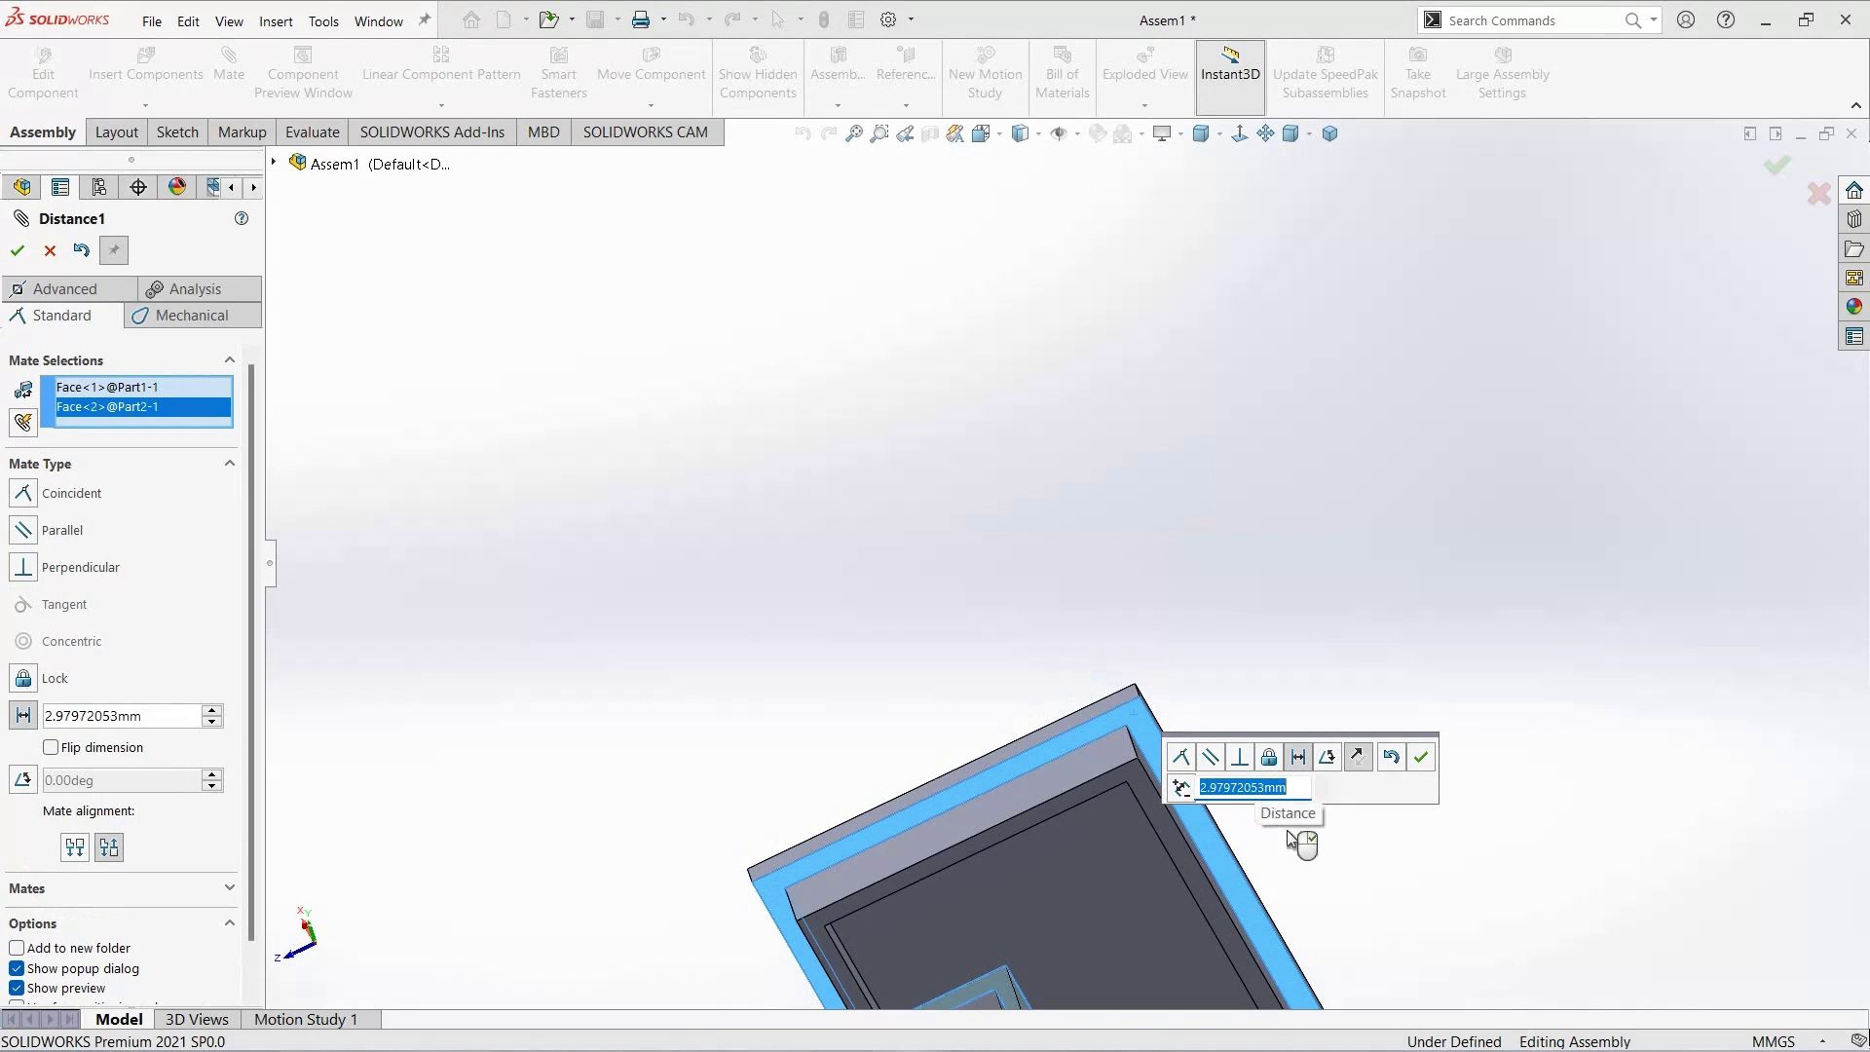
pyautogui.write('0.2')
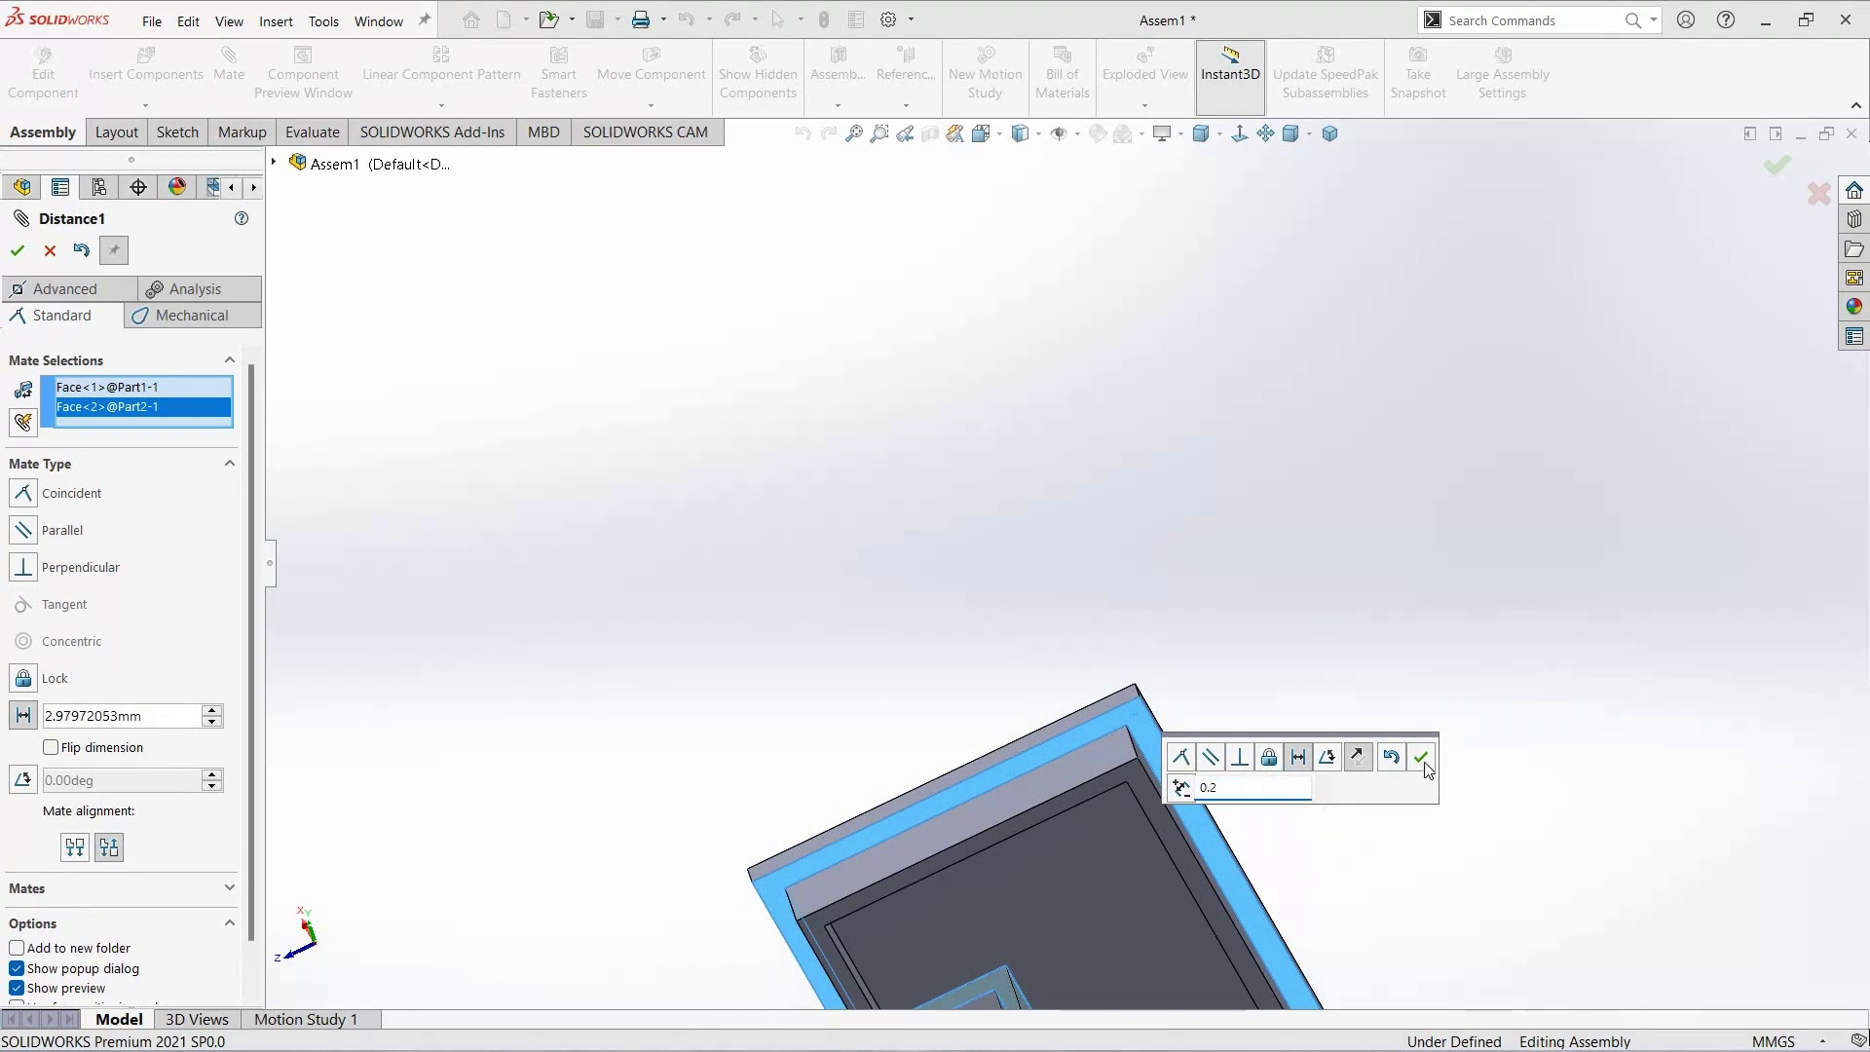
pyautogui.click(1421, 760)
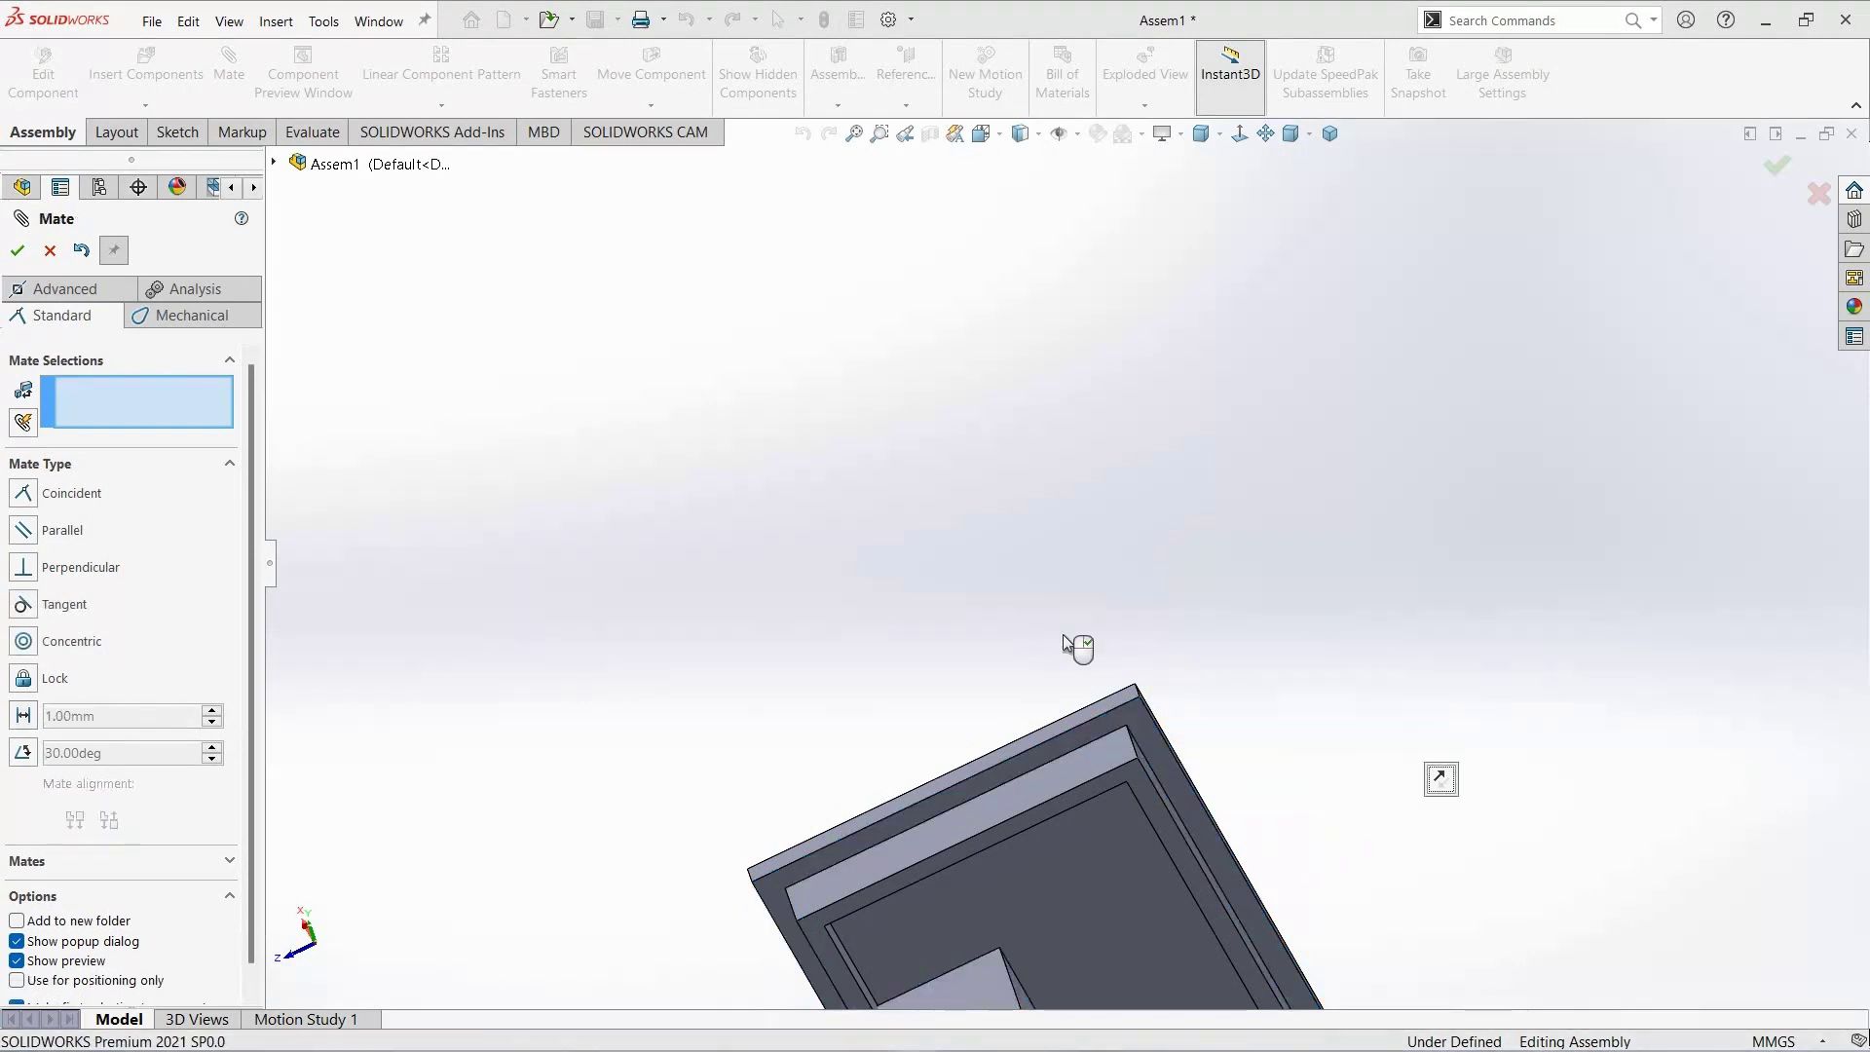
# Step: Make the lid's side face coincident with the box
pyautogui.moveTo(1065, 643)
pyautogui.mouseDown(button='middle')
pyautogui.moveTo(852, 588)
pyautogui.moveTo(814, 624)
pyautogui.mouseUp(button='middle')
pyautogui.moveTo(853, 701)
pyautogui.mouseDown(button='middle')
pyautogui.moveTo(877, 726)
pyautogui.moveTo(867, 772)
pyautogui.mouseUp(button='middle')
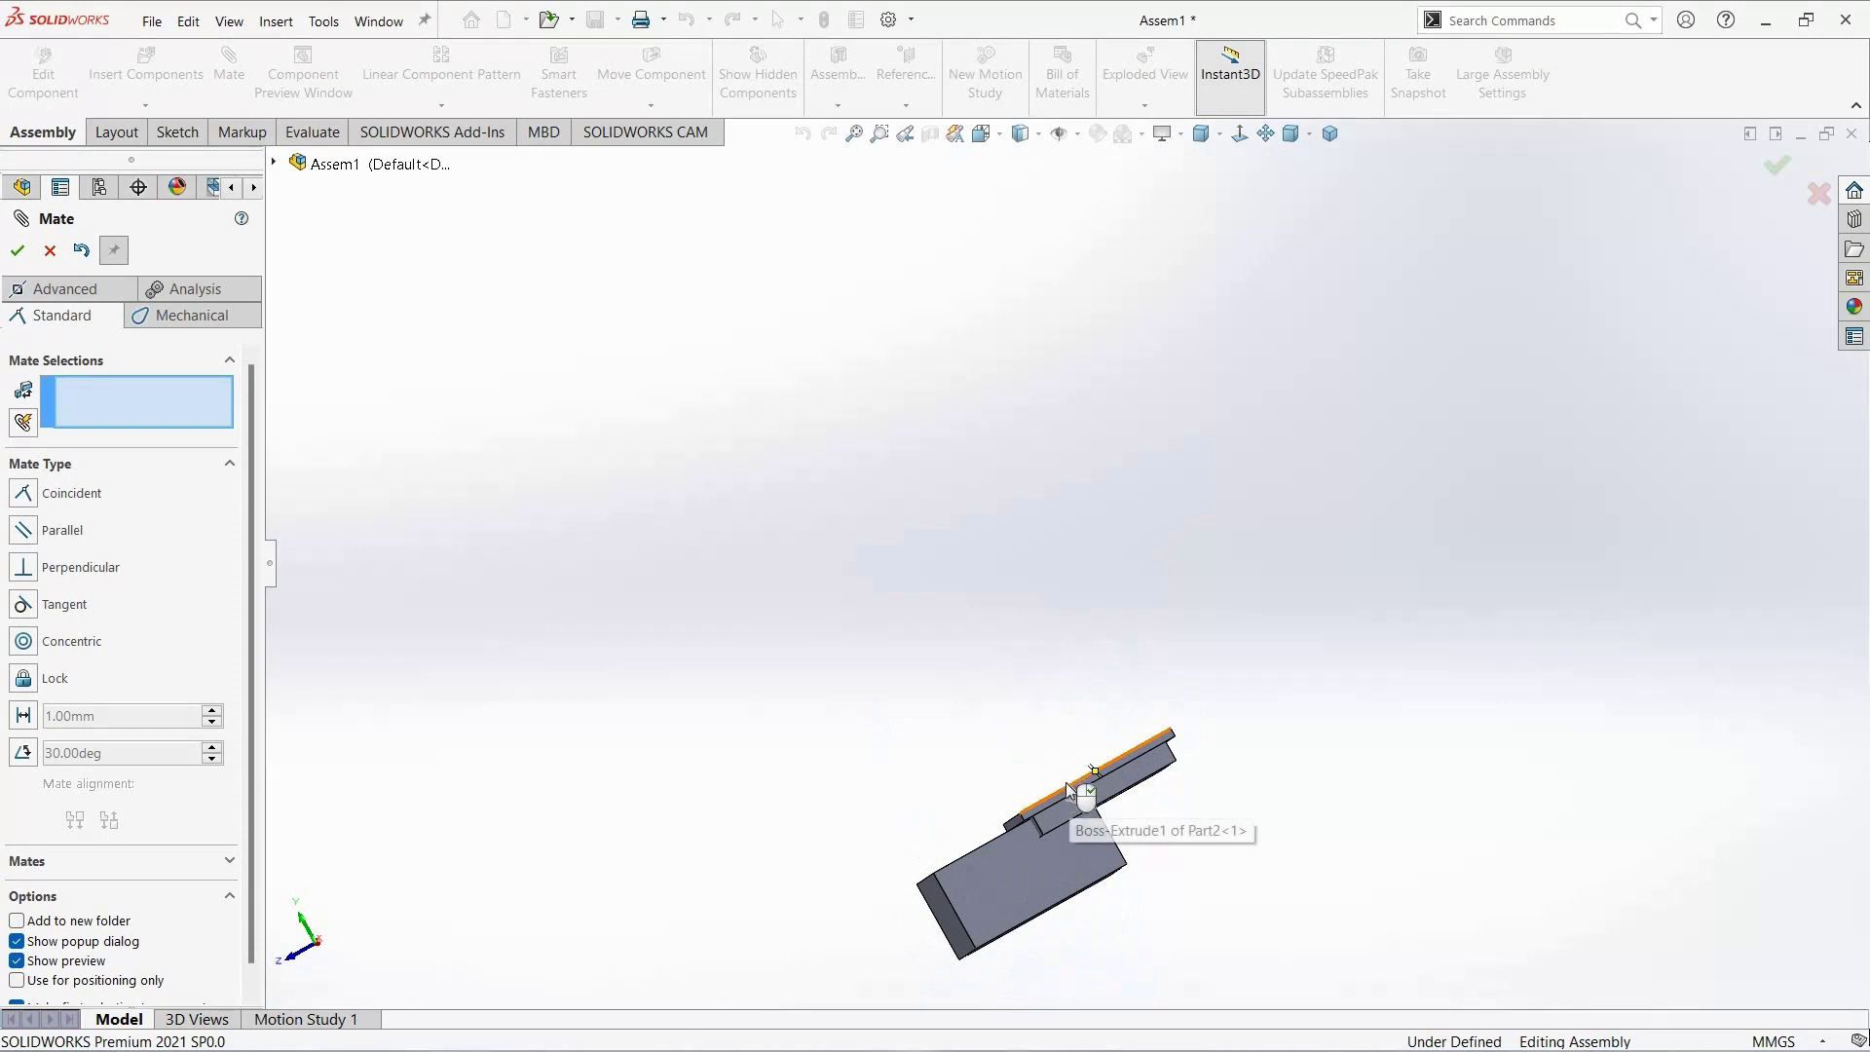
pyautogui.scroll(-2, 1061, 779)
pyautogui.scroll(-2, 1057, 750)
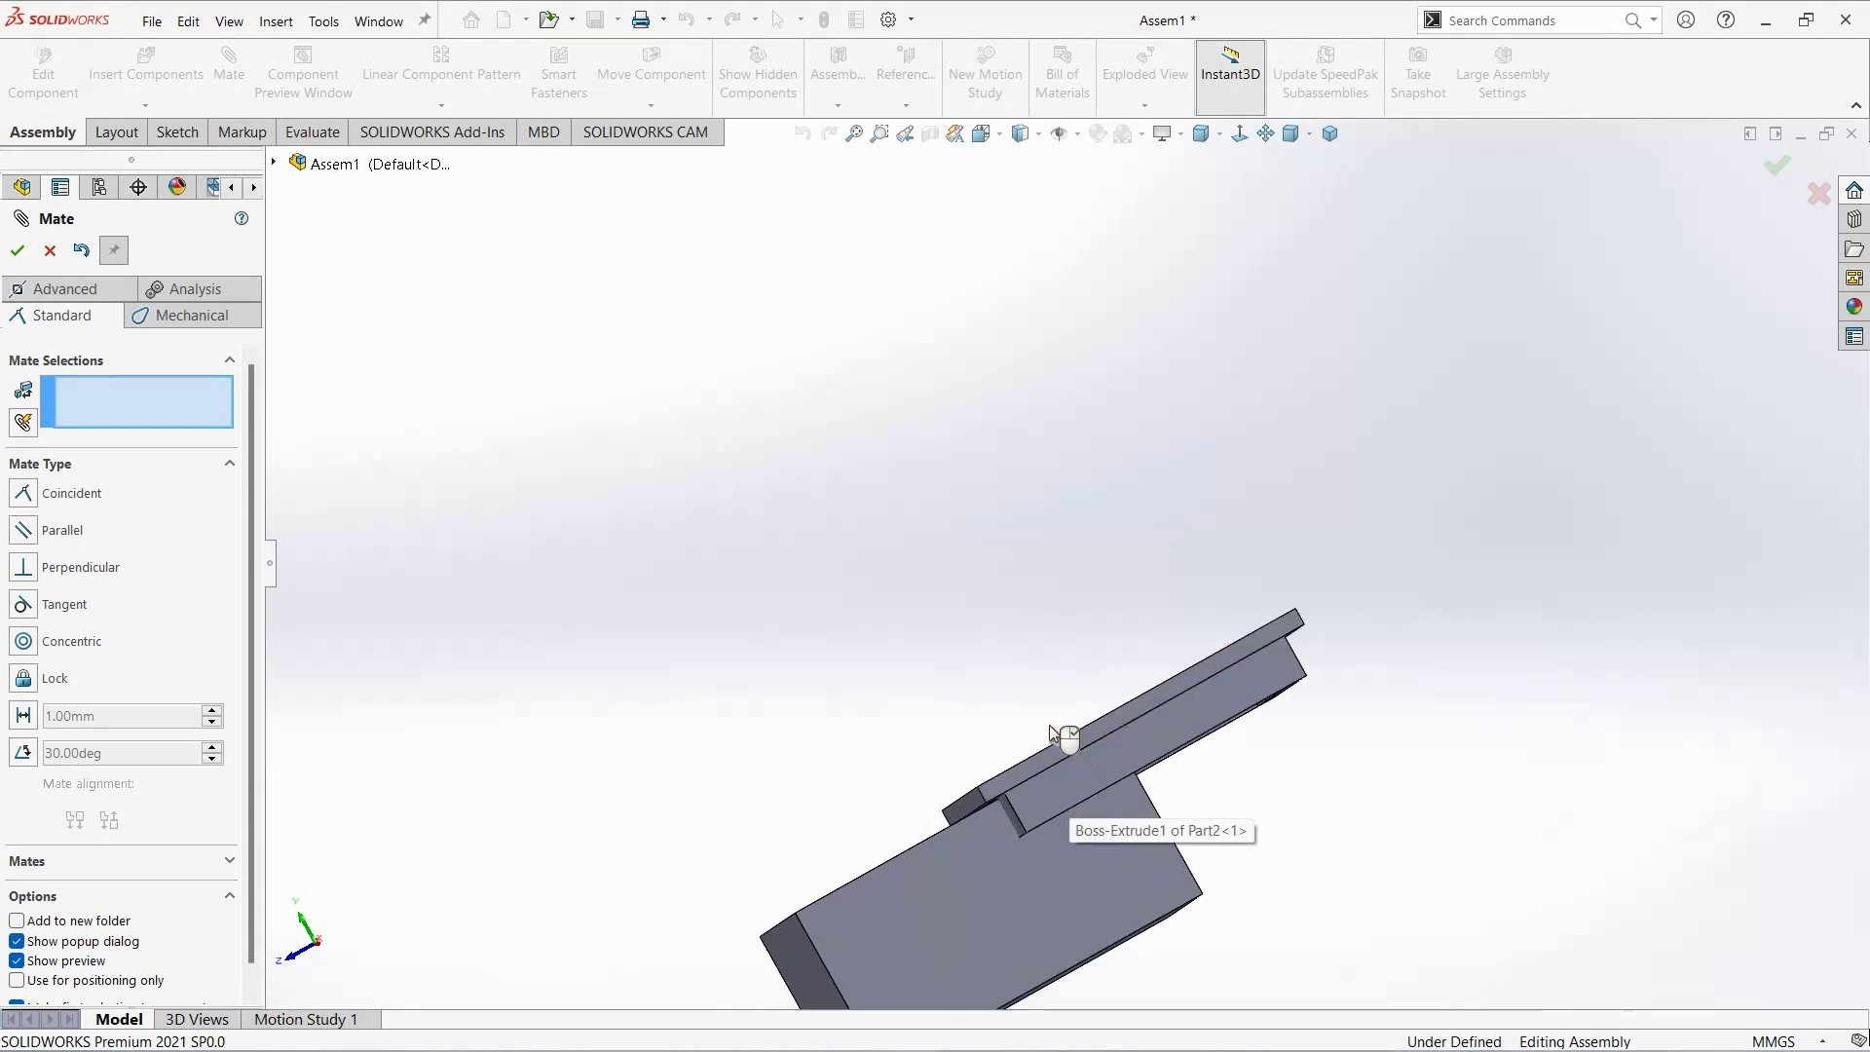
pyautogui.scroll(-2, 1047, 716)
pyautogui.click(953, 921)
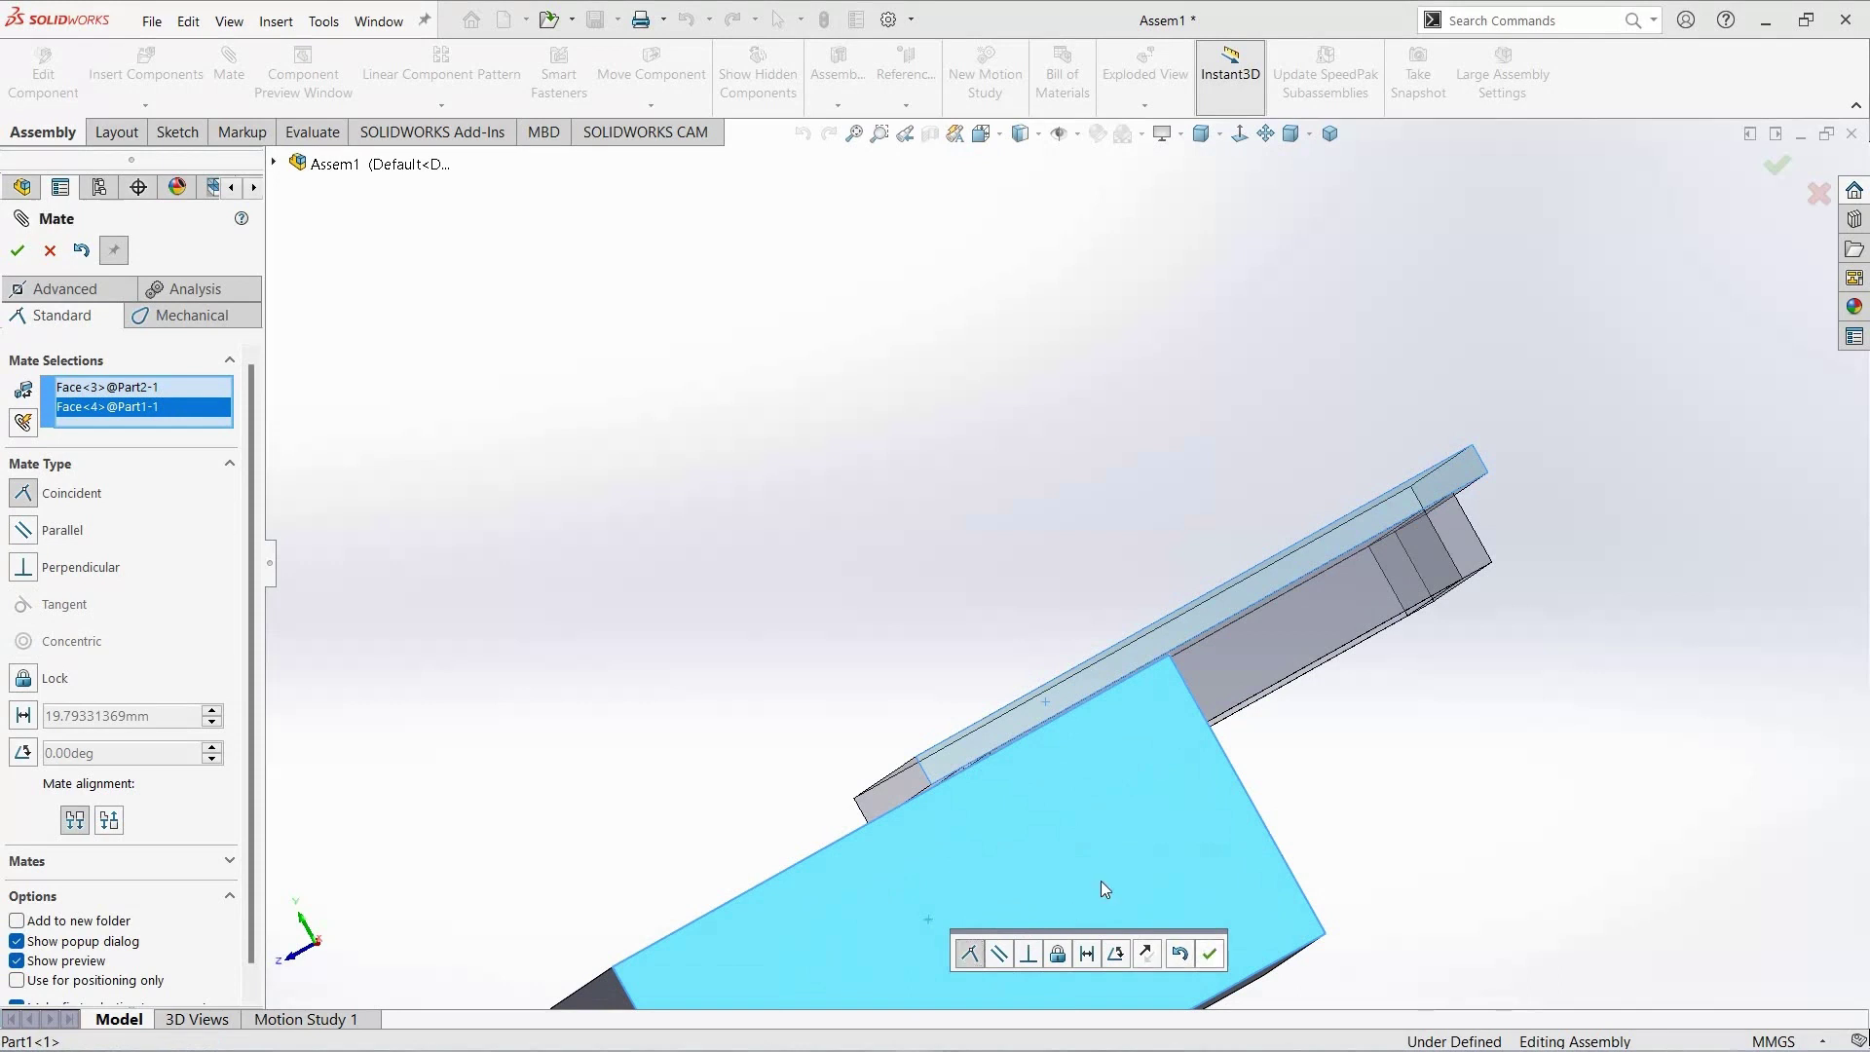
pyautogui.click(1209, 954)
# Step: Add a final coincident mate between a lid face and its matching box face
pyautogui.scroll(3, 881, 814)
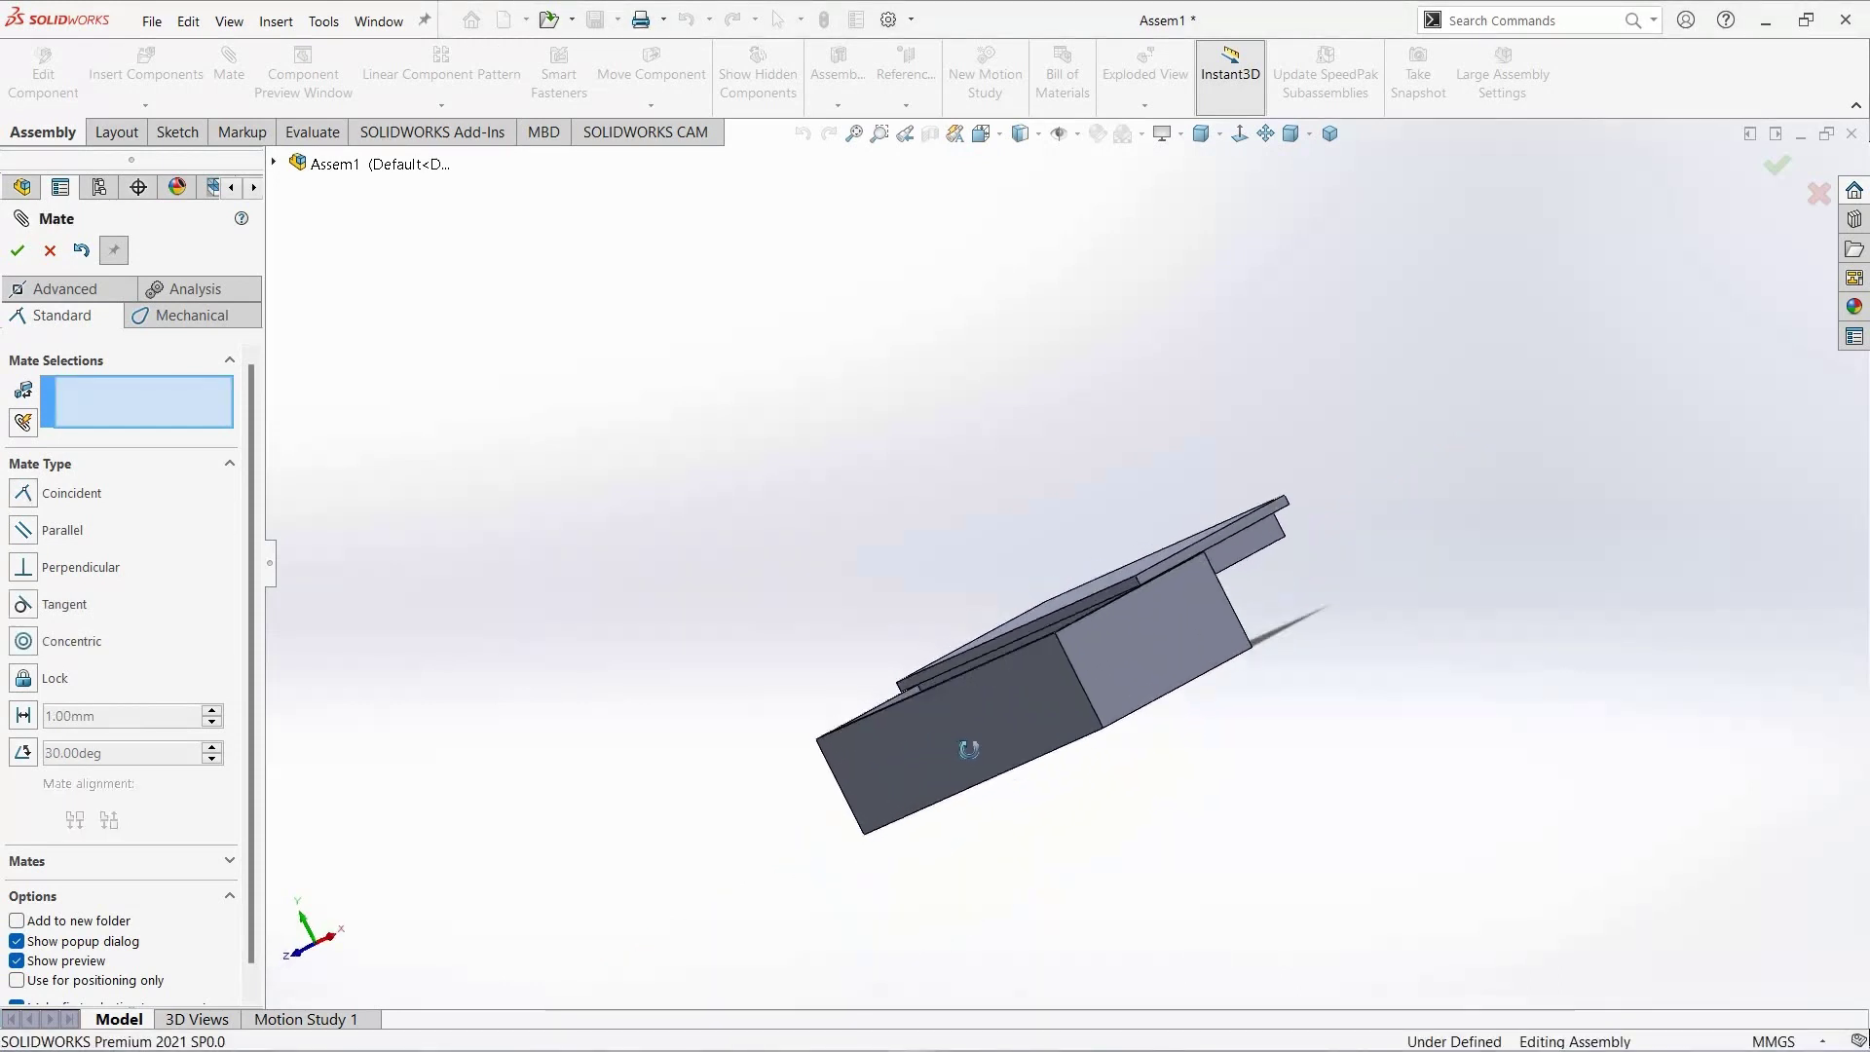
pyautogui.moveTo(968, 749); pyautogui.dragTo(982, 762, button='middle')
pyautogui.scroll(-3, 962, 658)
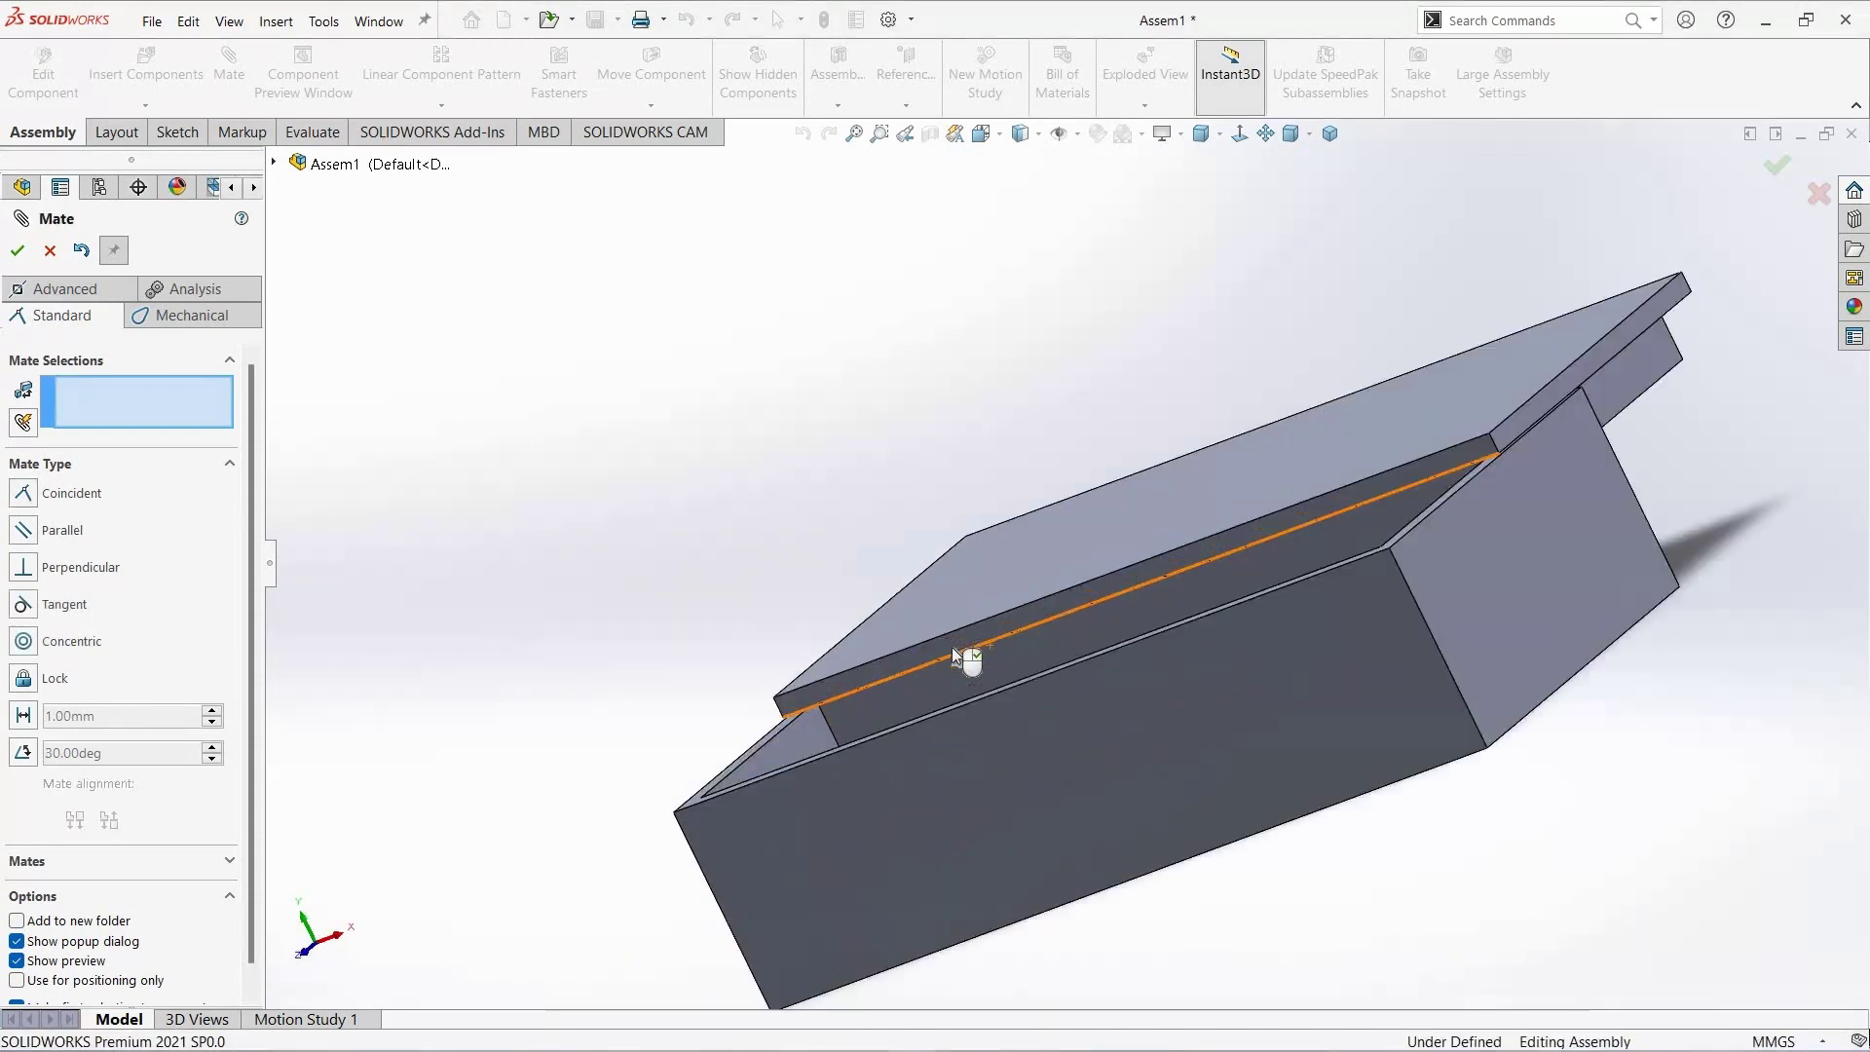
pyautogui.click(951, 773)
pyautogui.click(1023, 804)
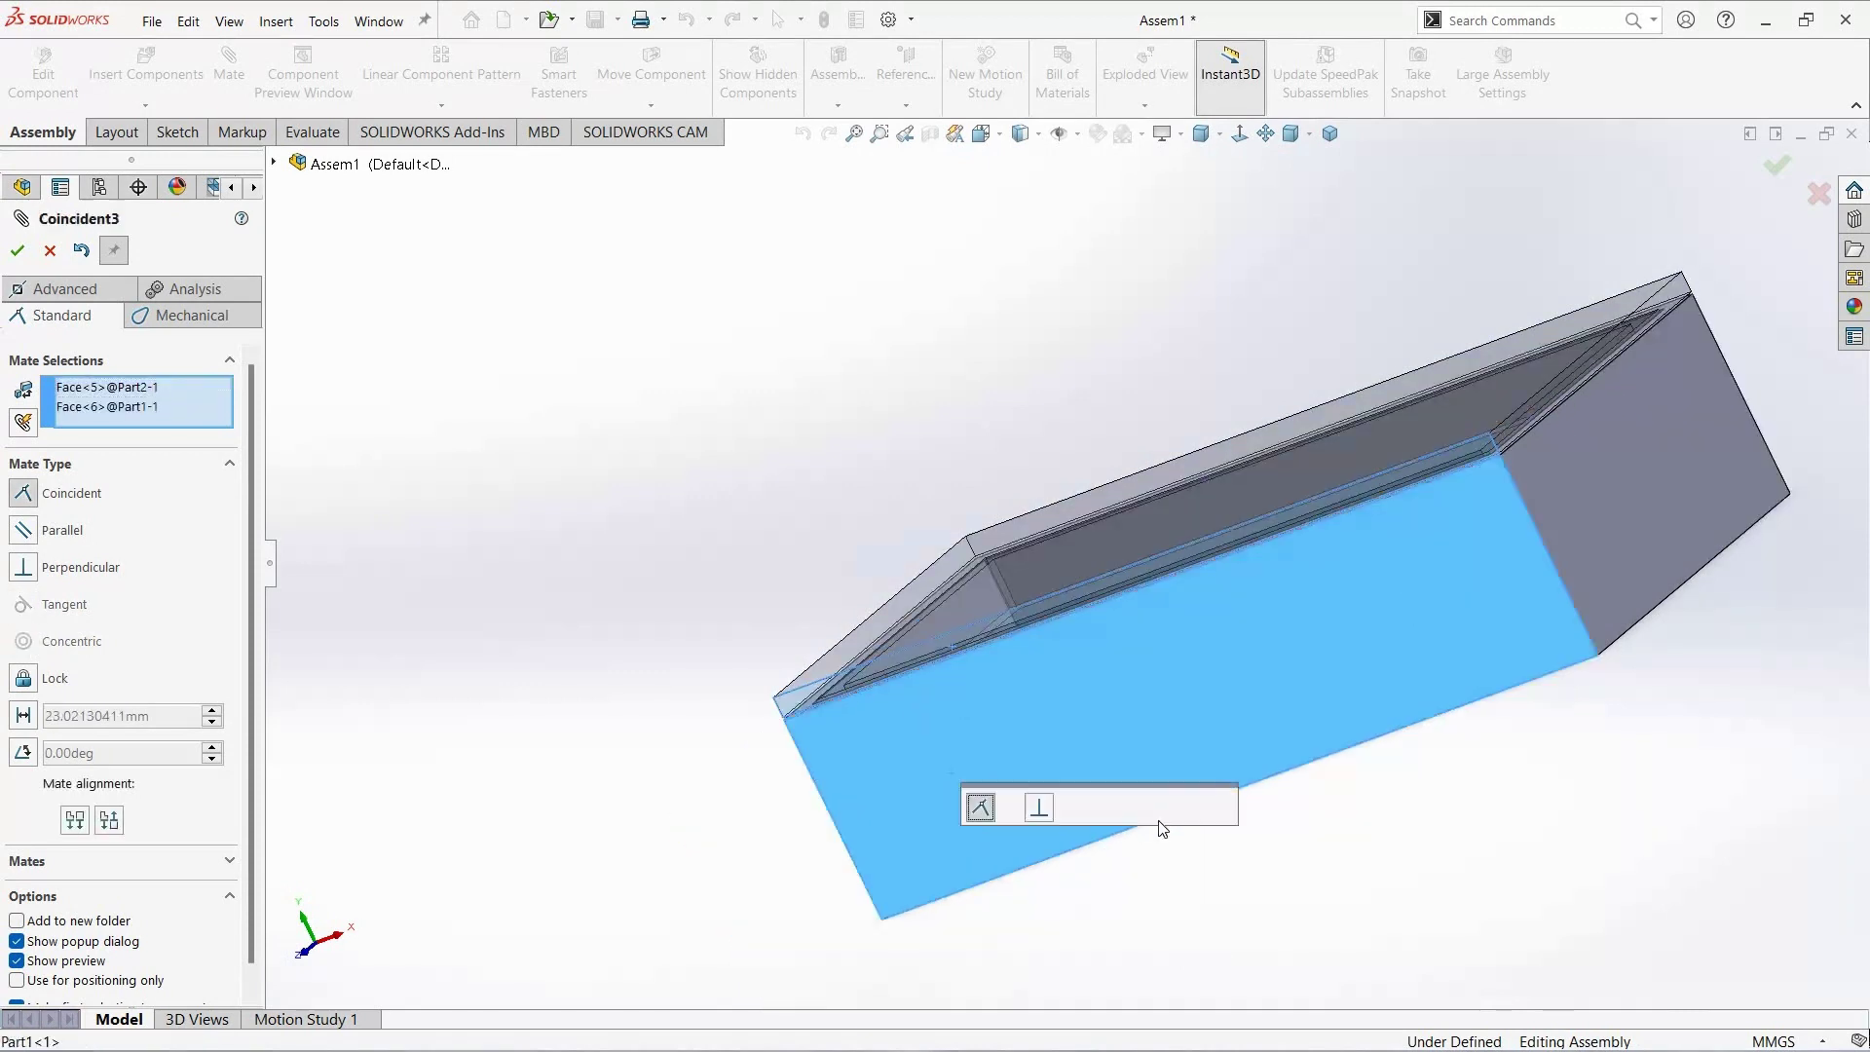
pyautogui.click(1217, 814)
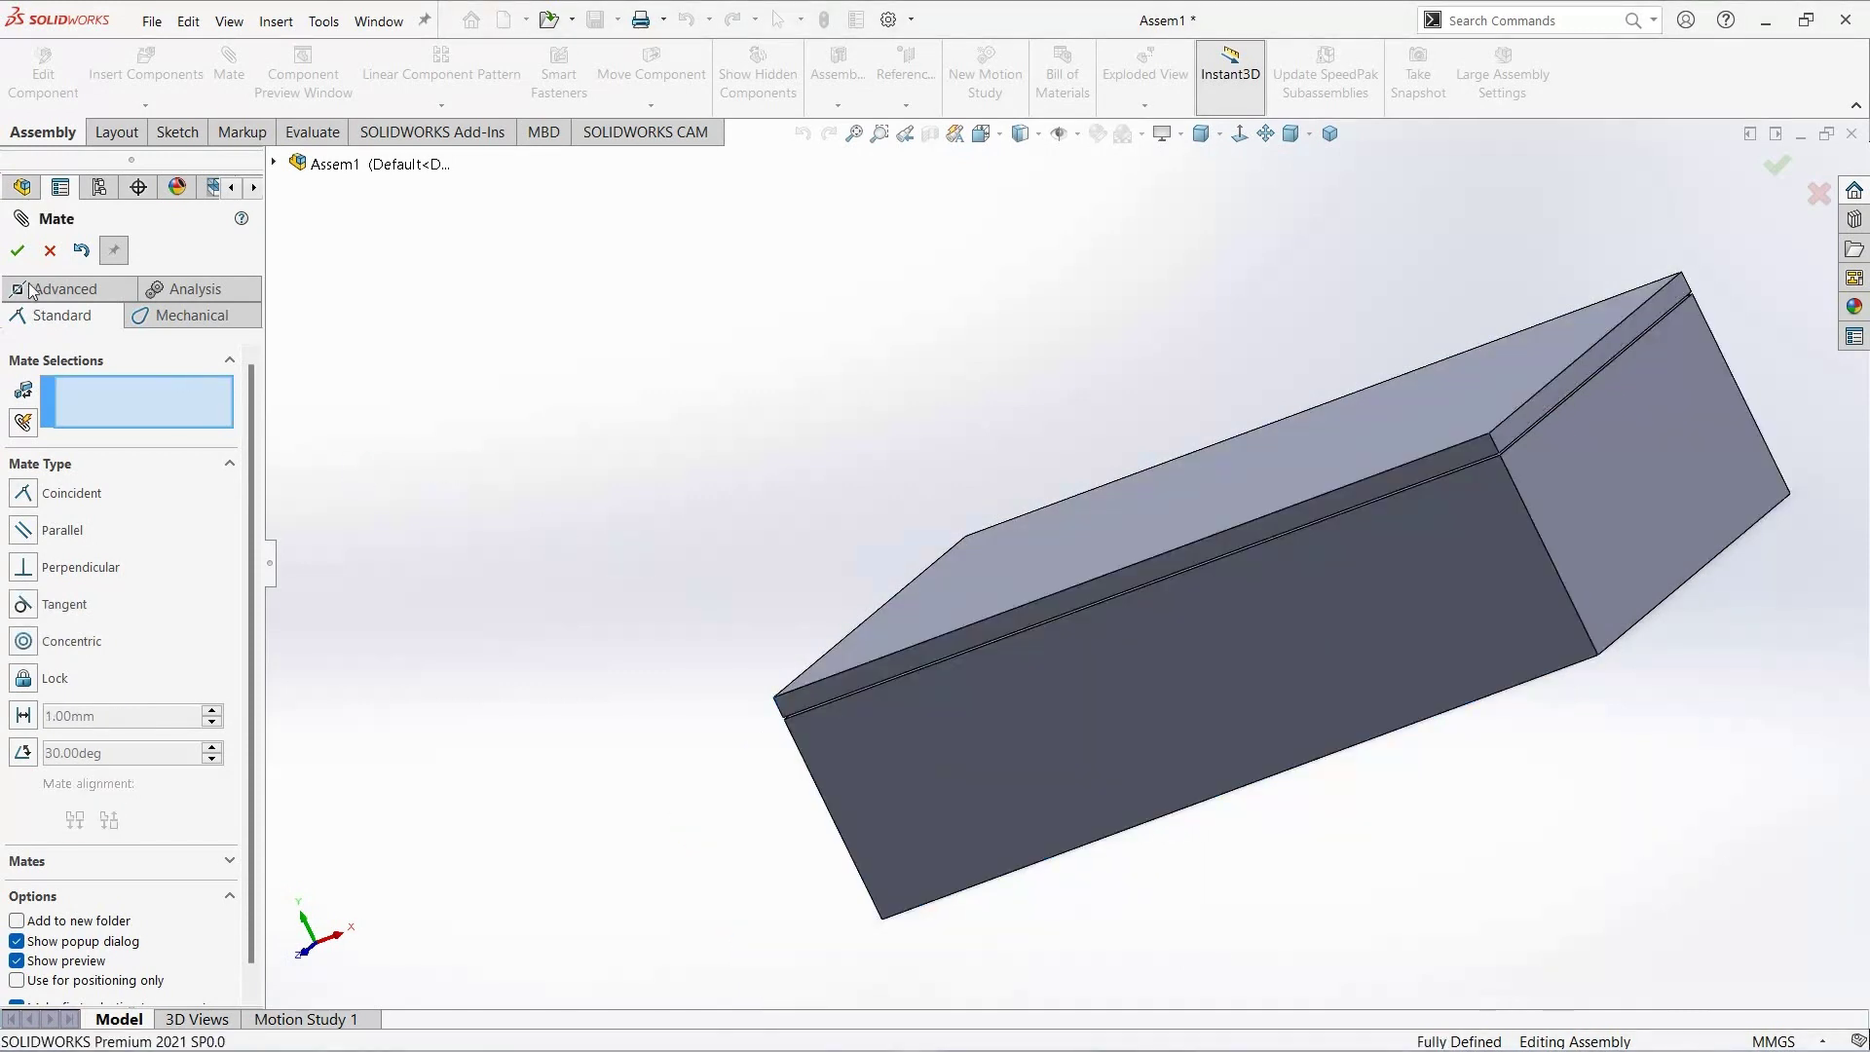
# Step: Show the mated assembly in isometric view and save it as Assem1.SLDASM
pyautogui.click(19, 252)
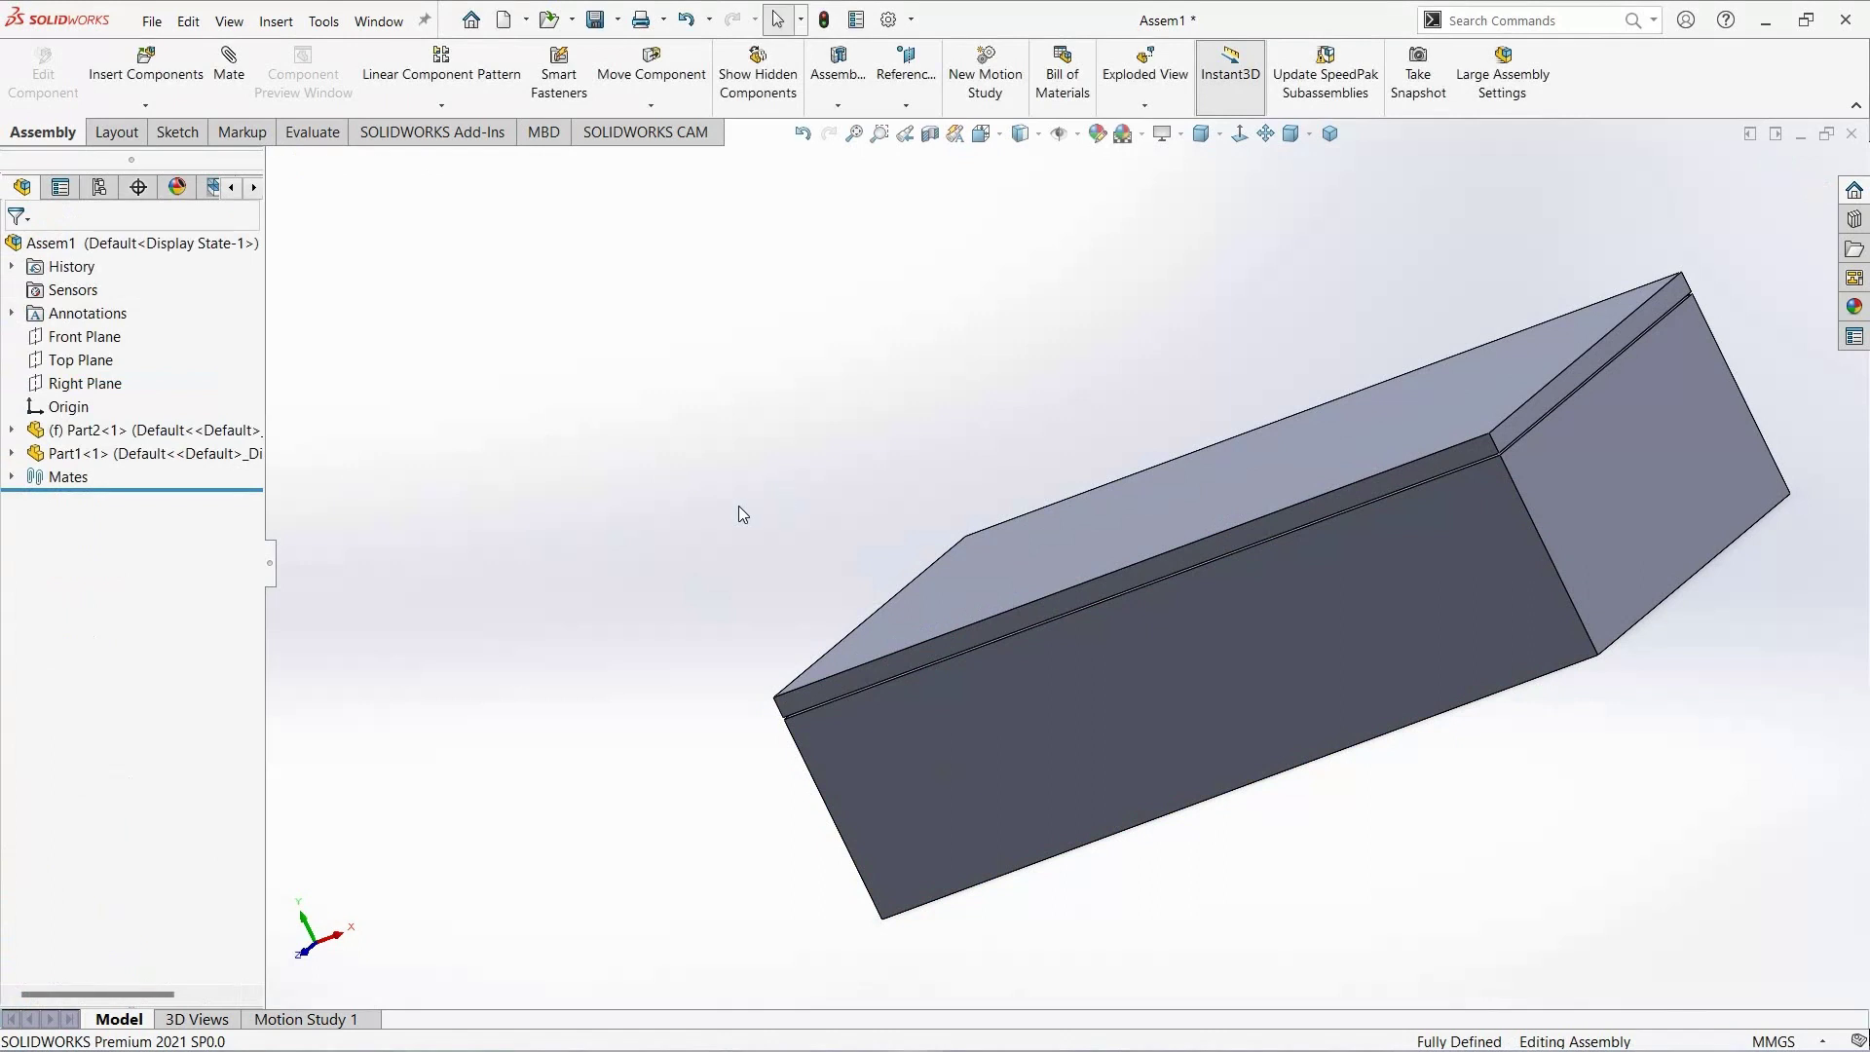
pyautogui.moveTo(726, 477)
pyautogui.mouseDown(button='middle')
pyautogui.moveTo(712, 621)
pyautogui.moveTo(834, 481)
pyautogui.mouseUp(button='middle')
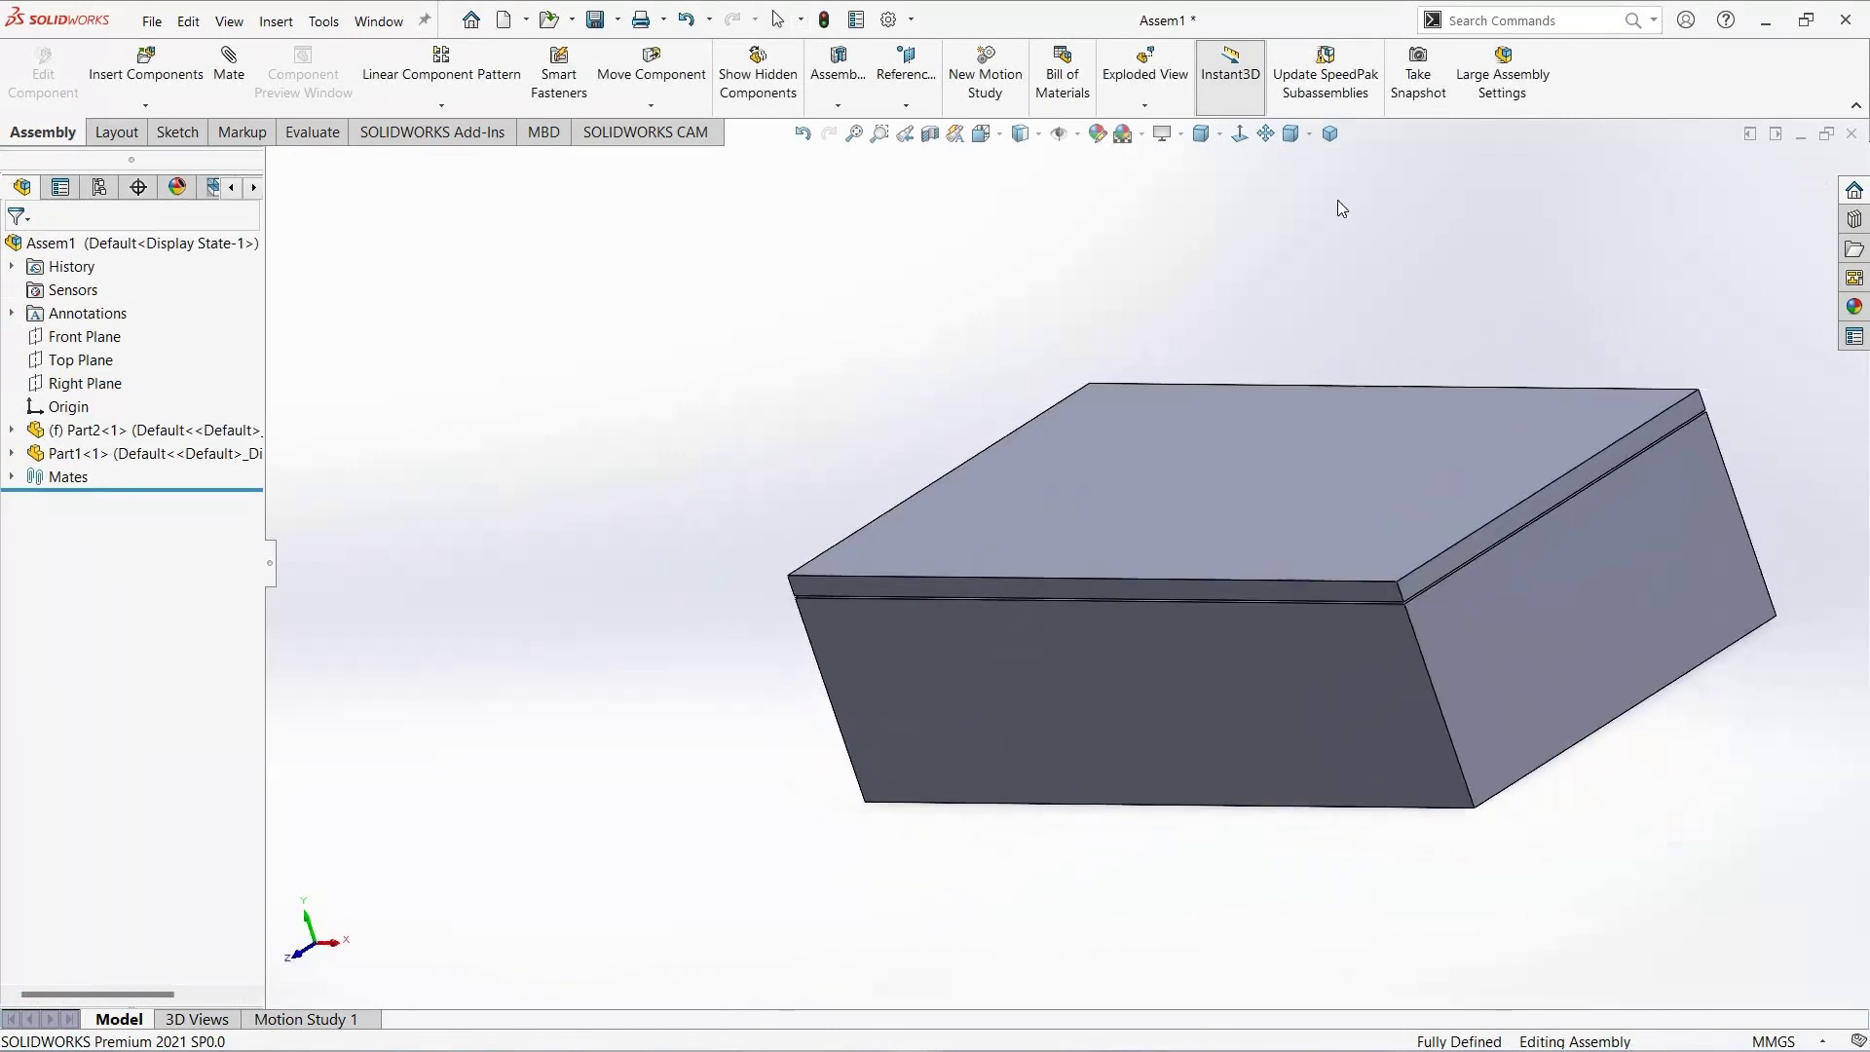
pyautogui.hotkey('ctrl', '7')
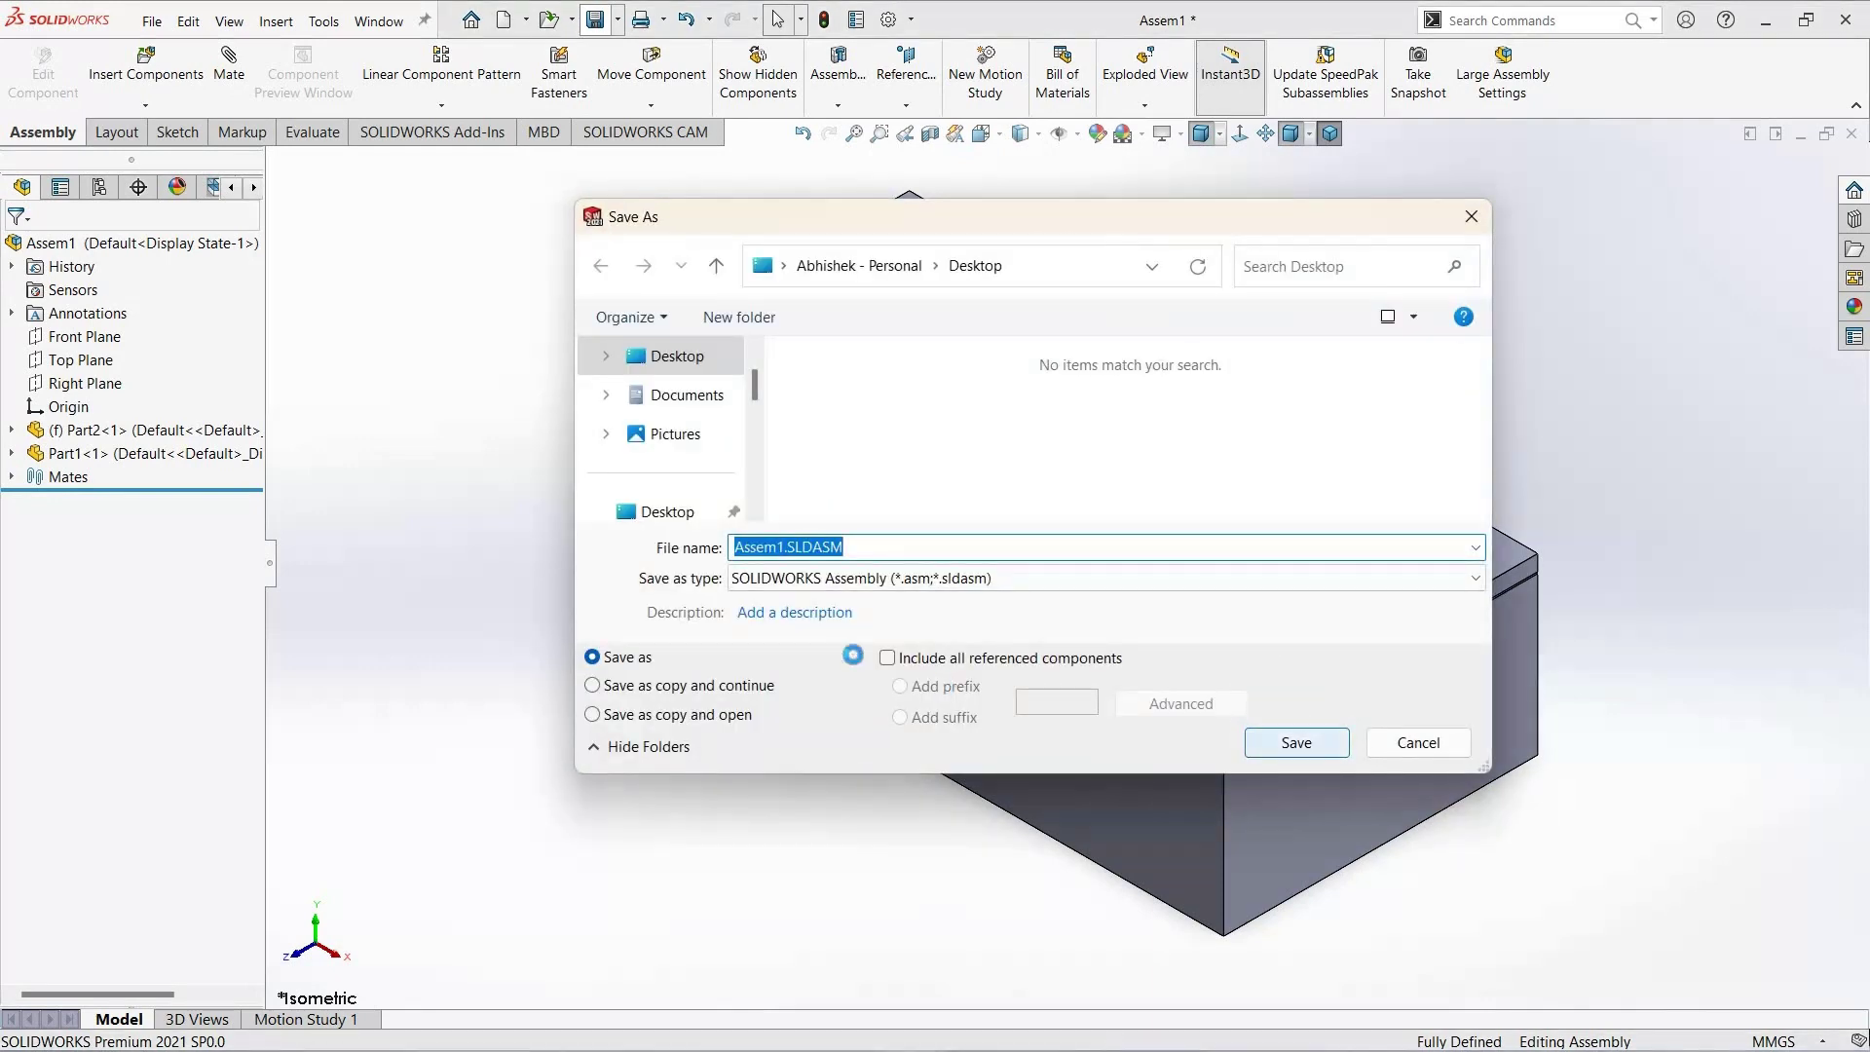
pyautogui.press('Escape')
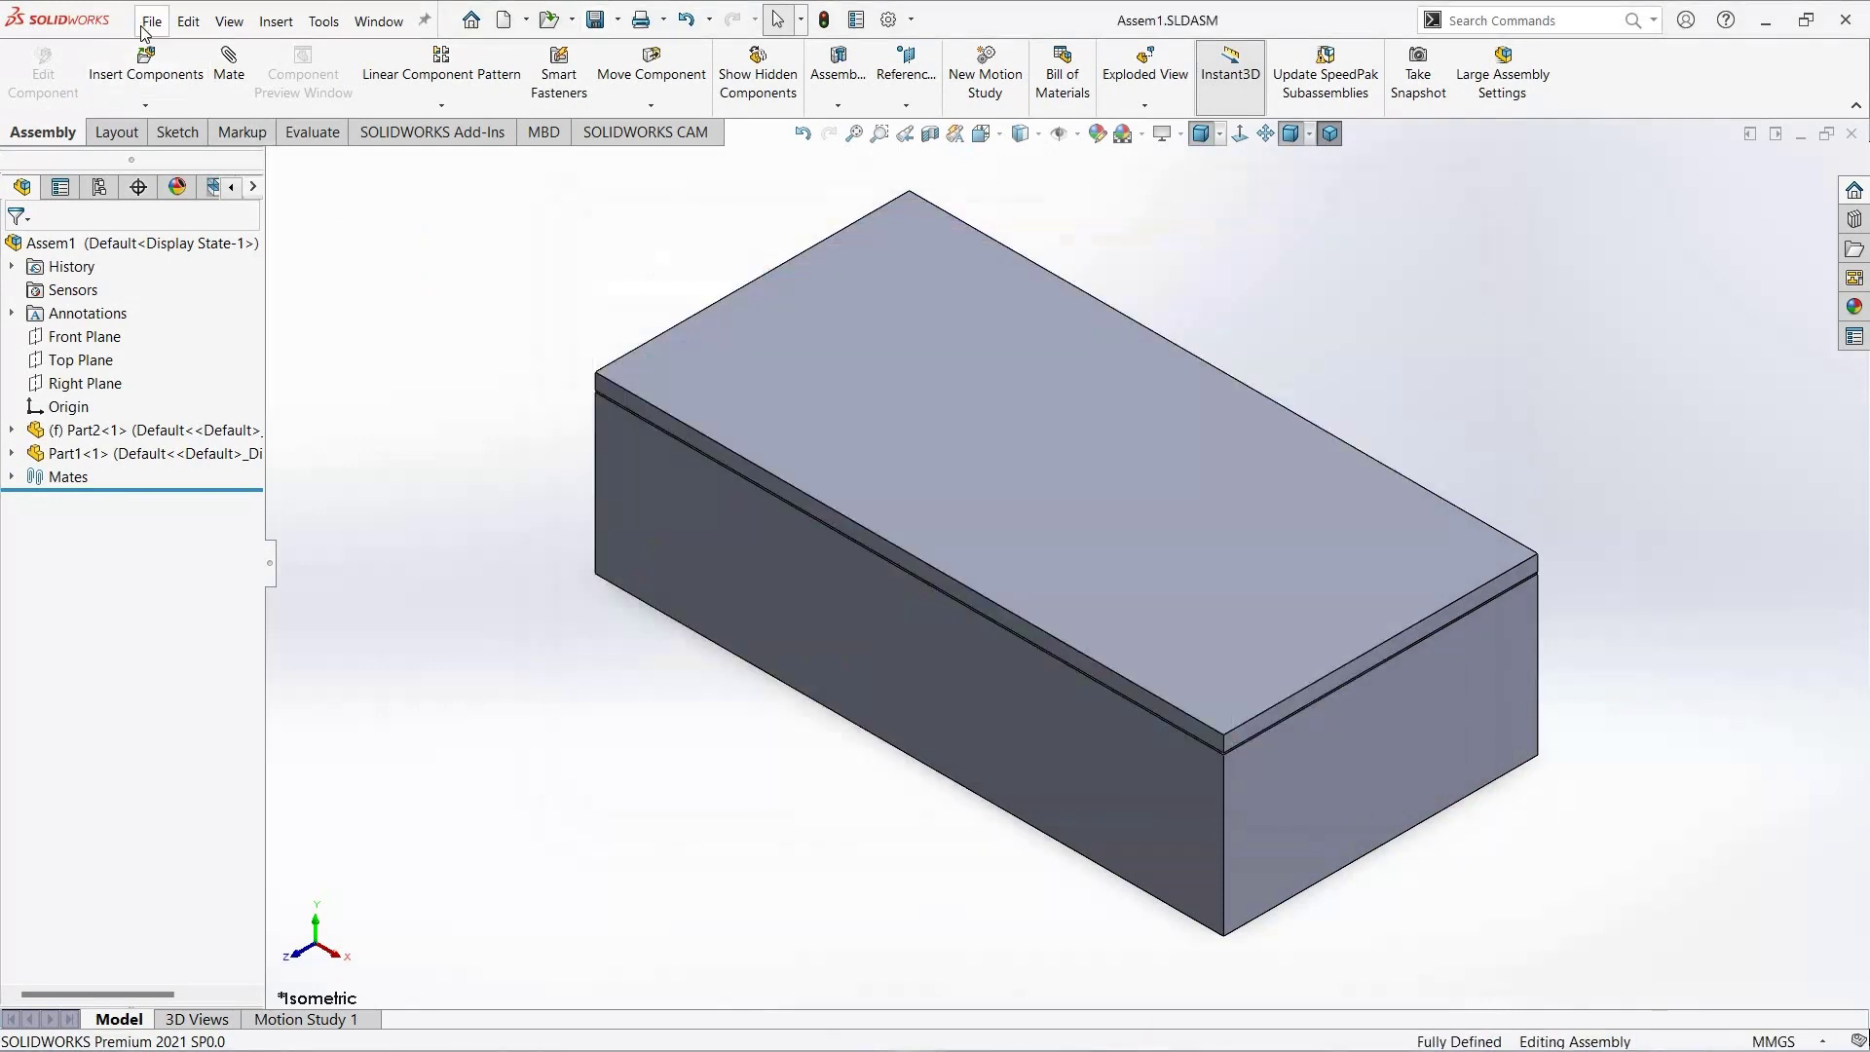
# Step: Reopen Part1.SLDPRT from recent files and start Sketch3 on the back inner wall face
pyautogui.click(151, 20)
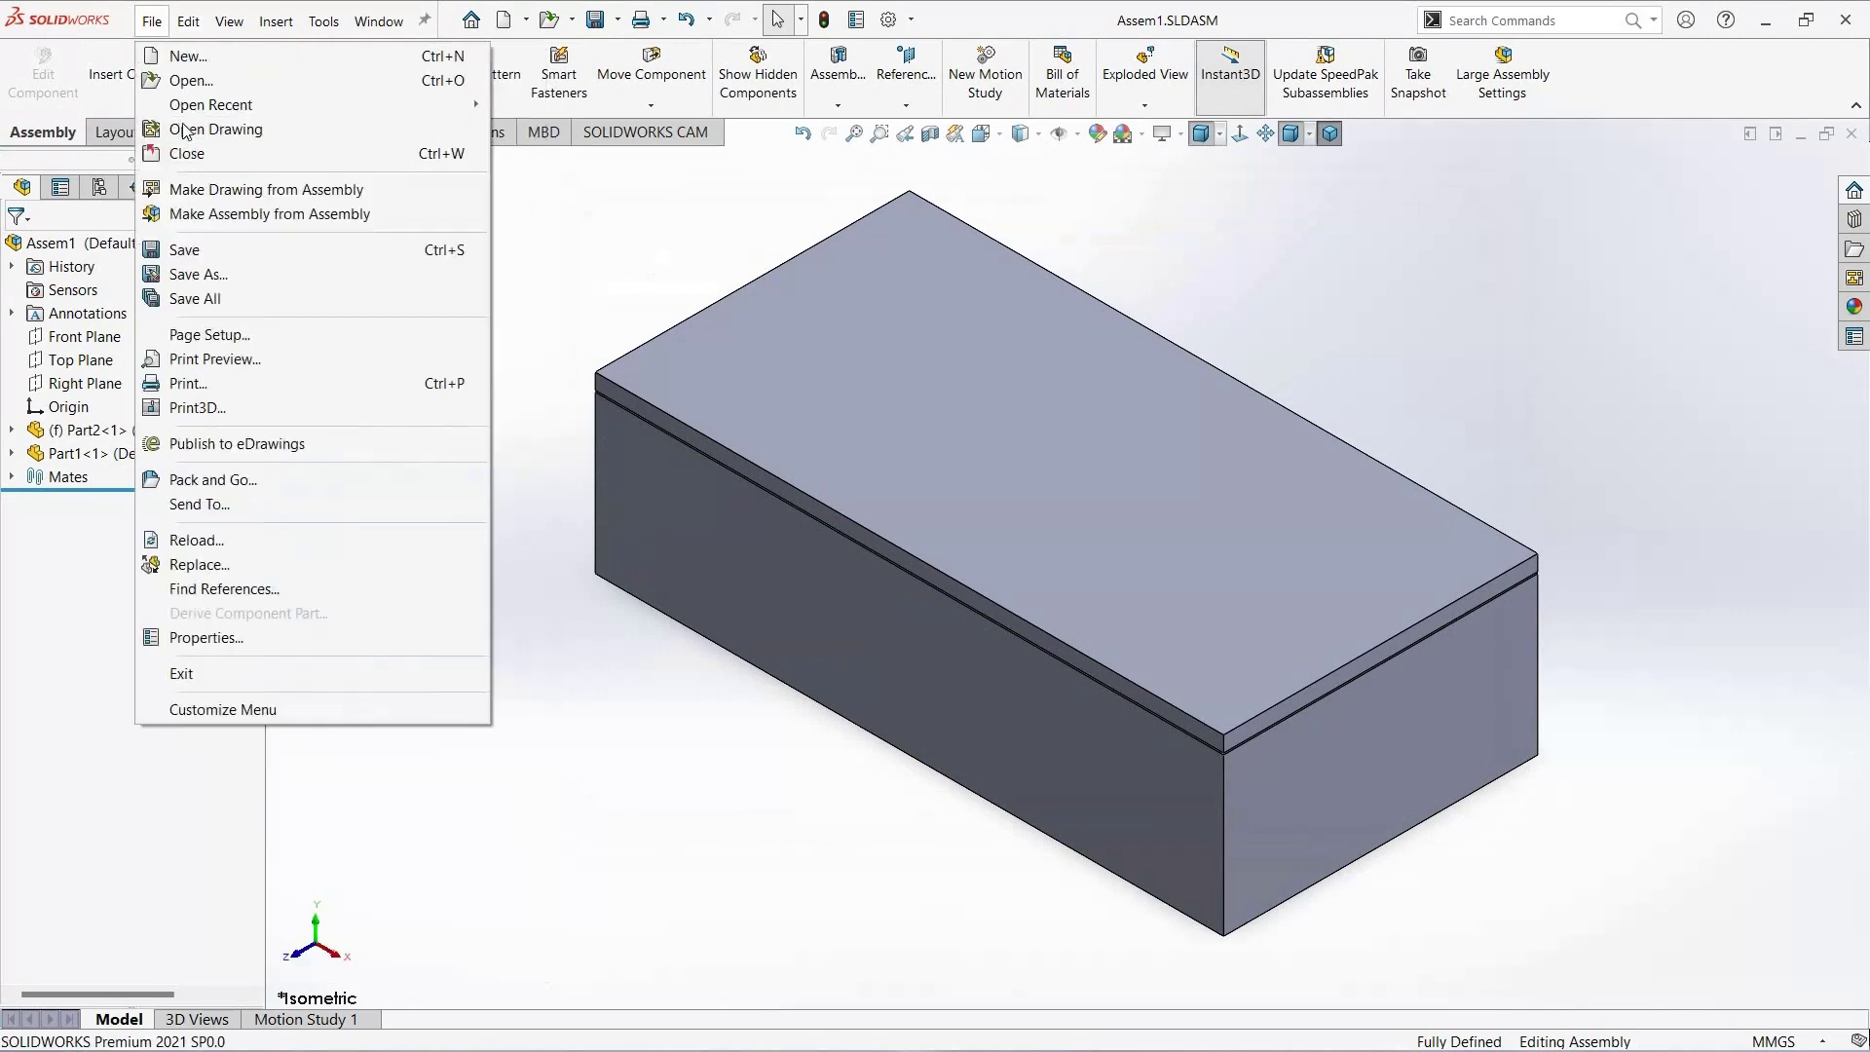
pyautogui.moveTo(210, 105)
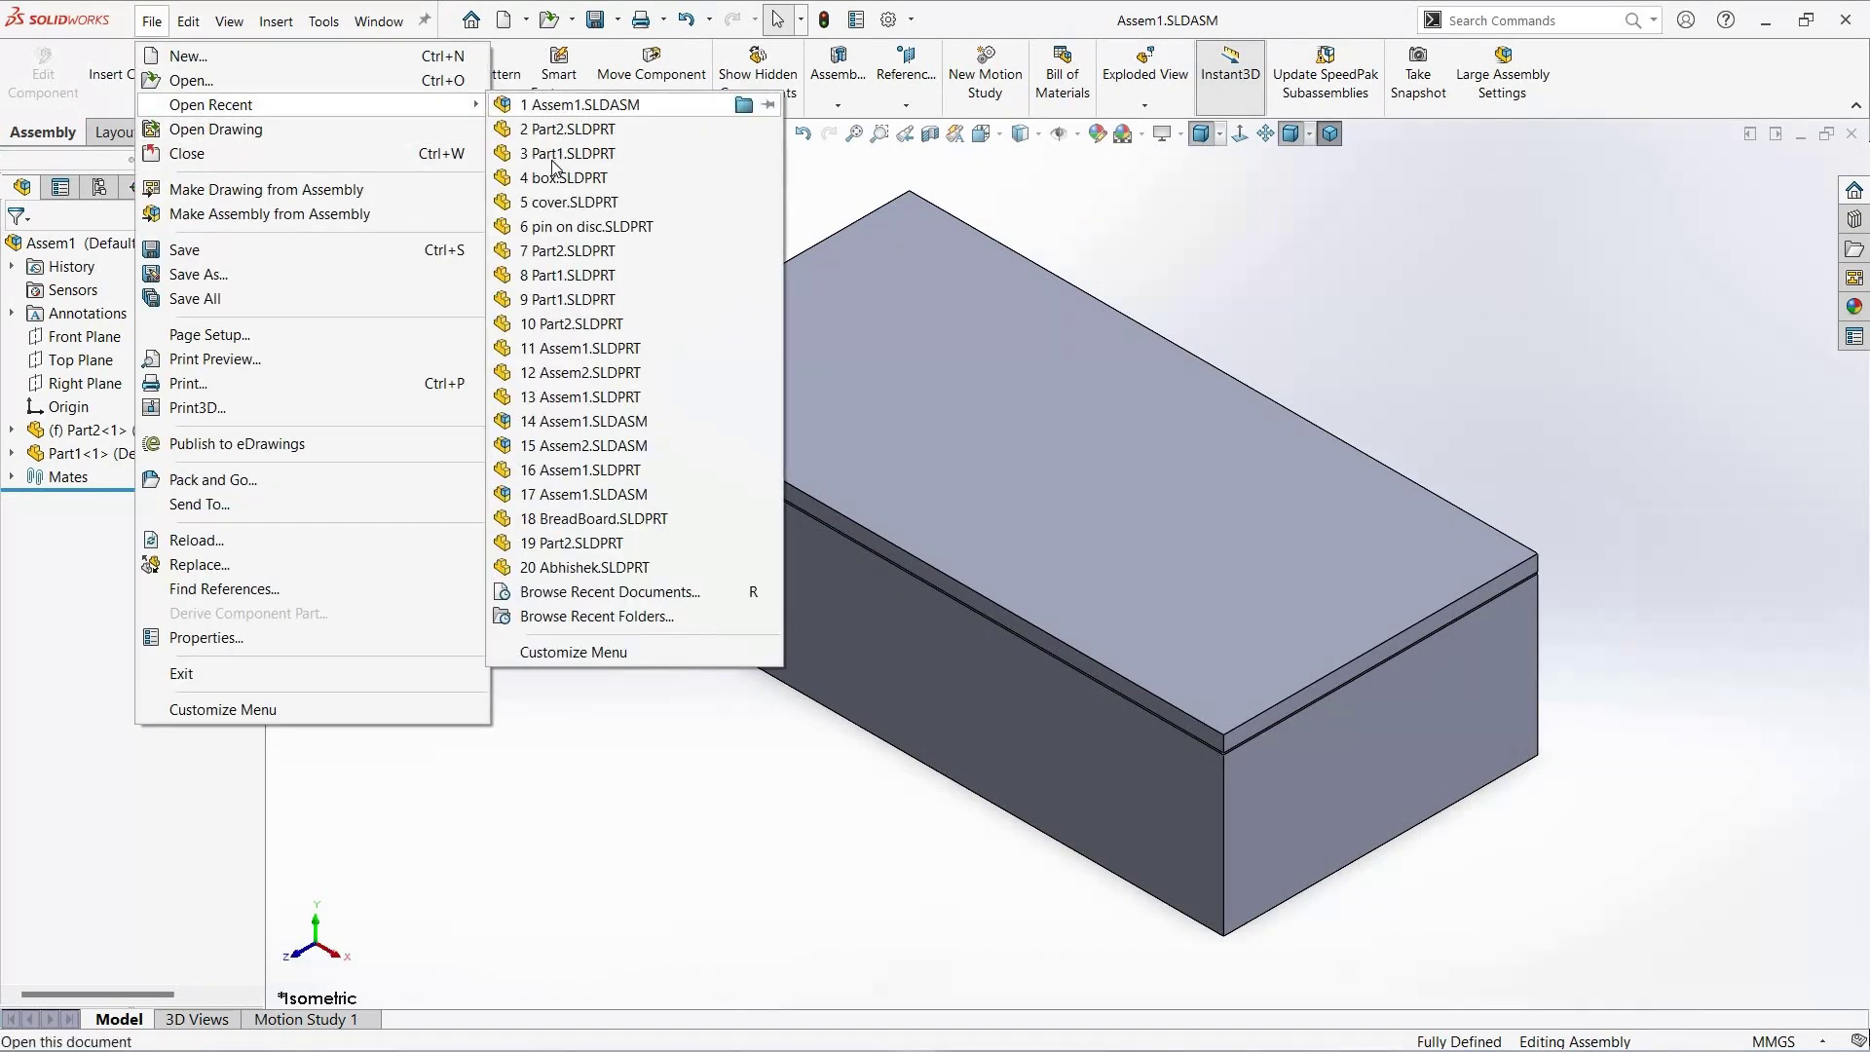
pyautogui.click(574, 156)
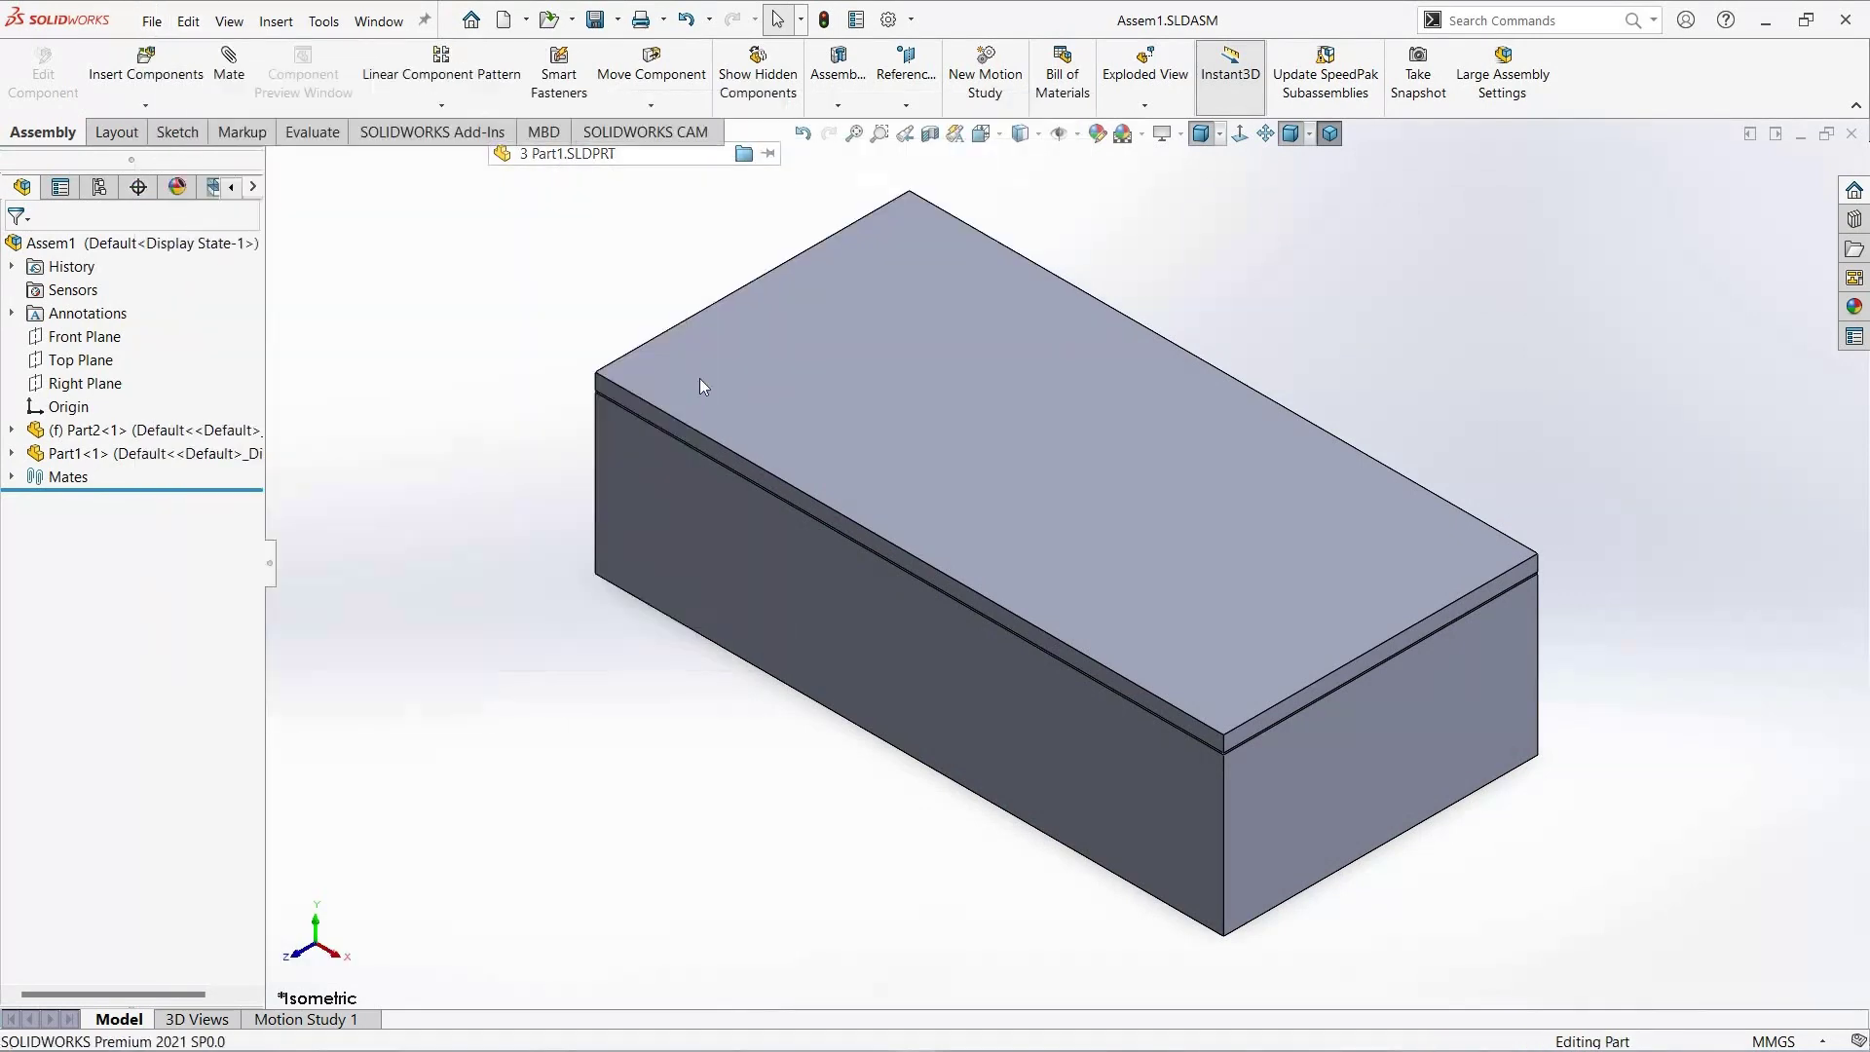
pyautogui.click(1071, 497)
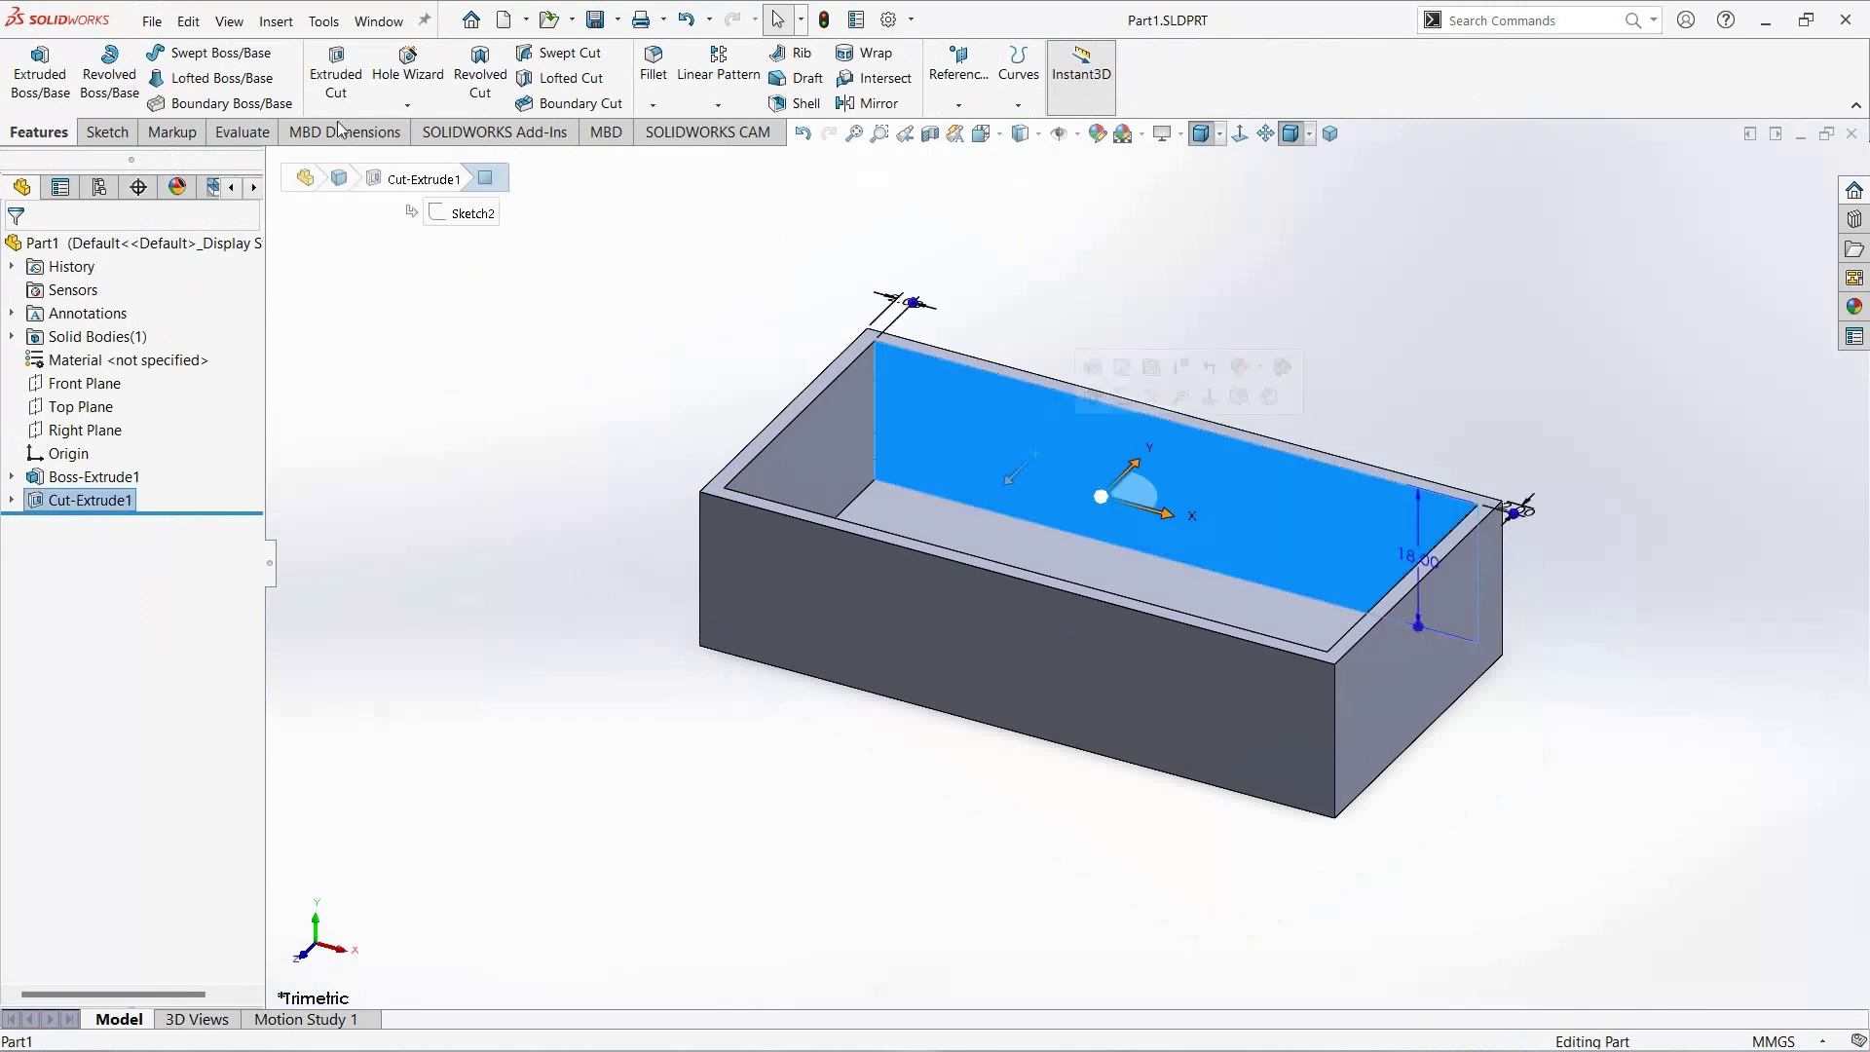
pyautogui.click(105, 131)
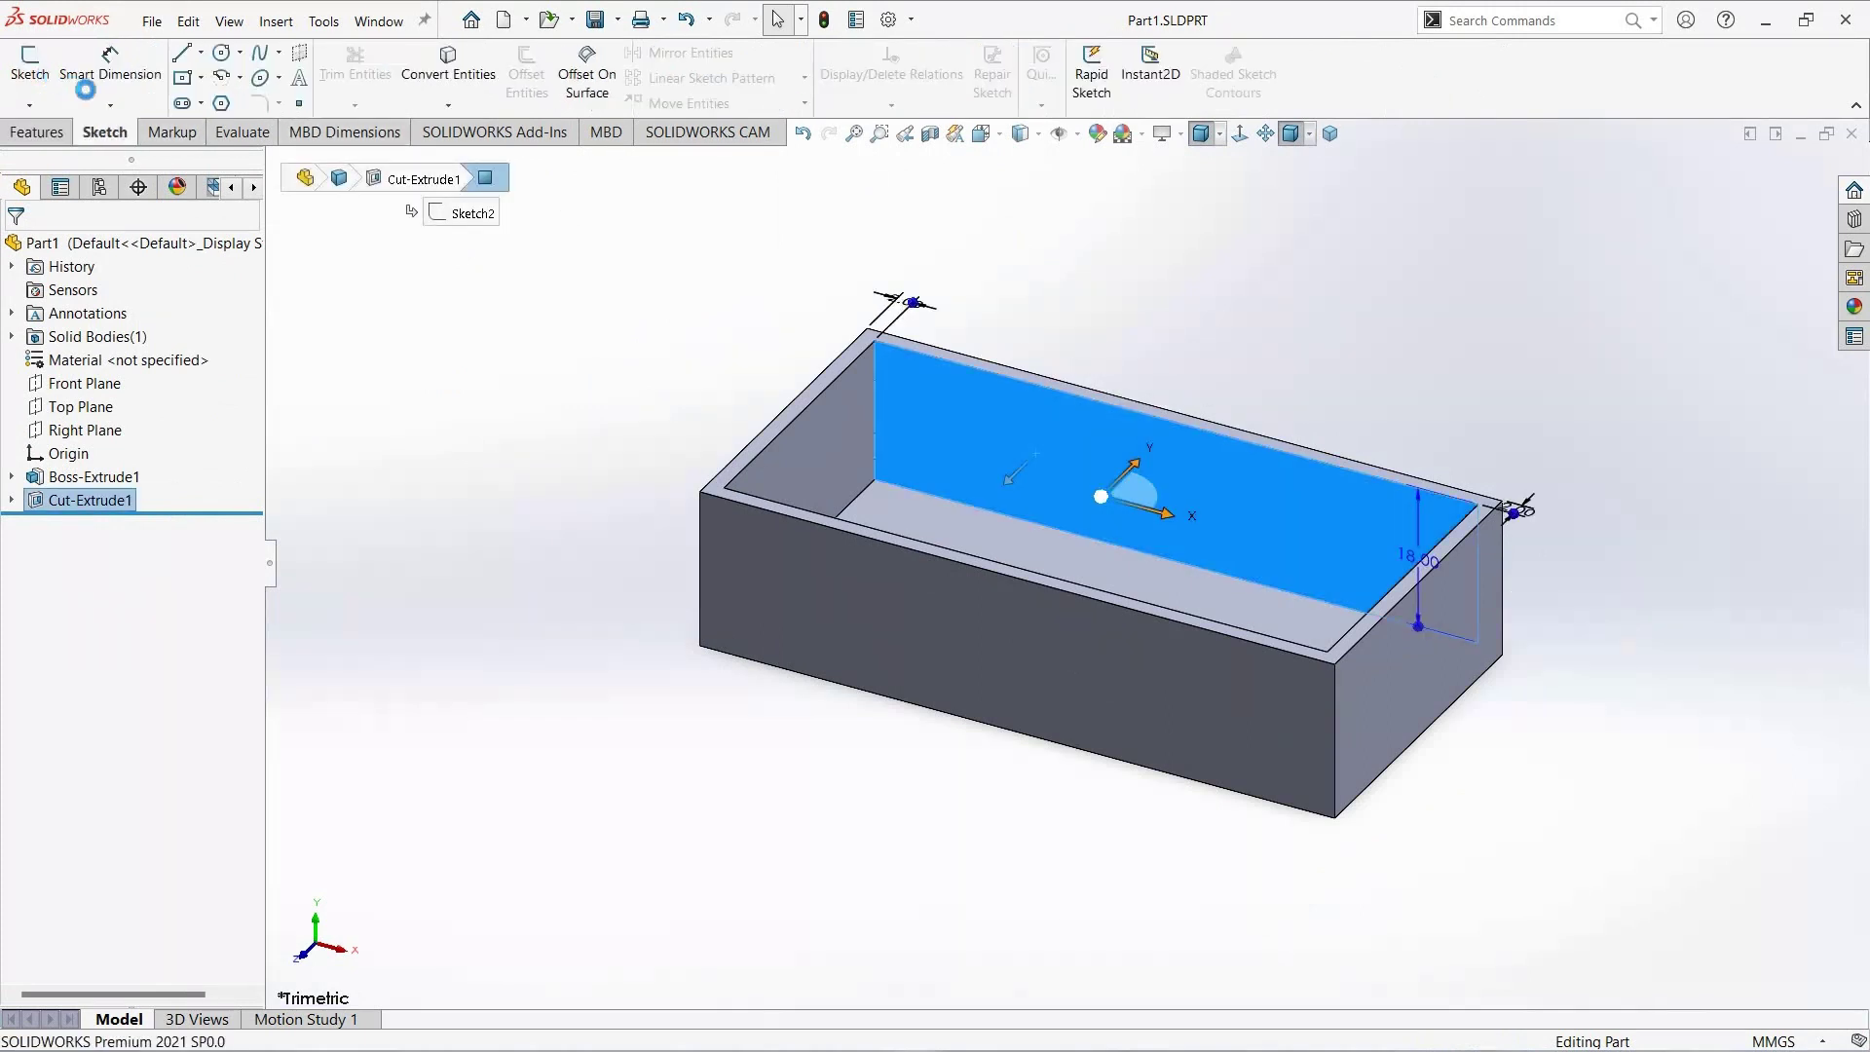
pyautogui.click(30, 63)
# Step: Turn on the document's sketch grid with a 10 mm major grid spacing
pyautogui.click(910, 20)
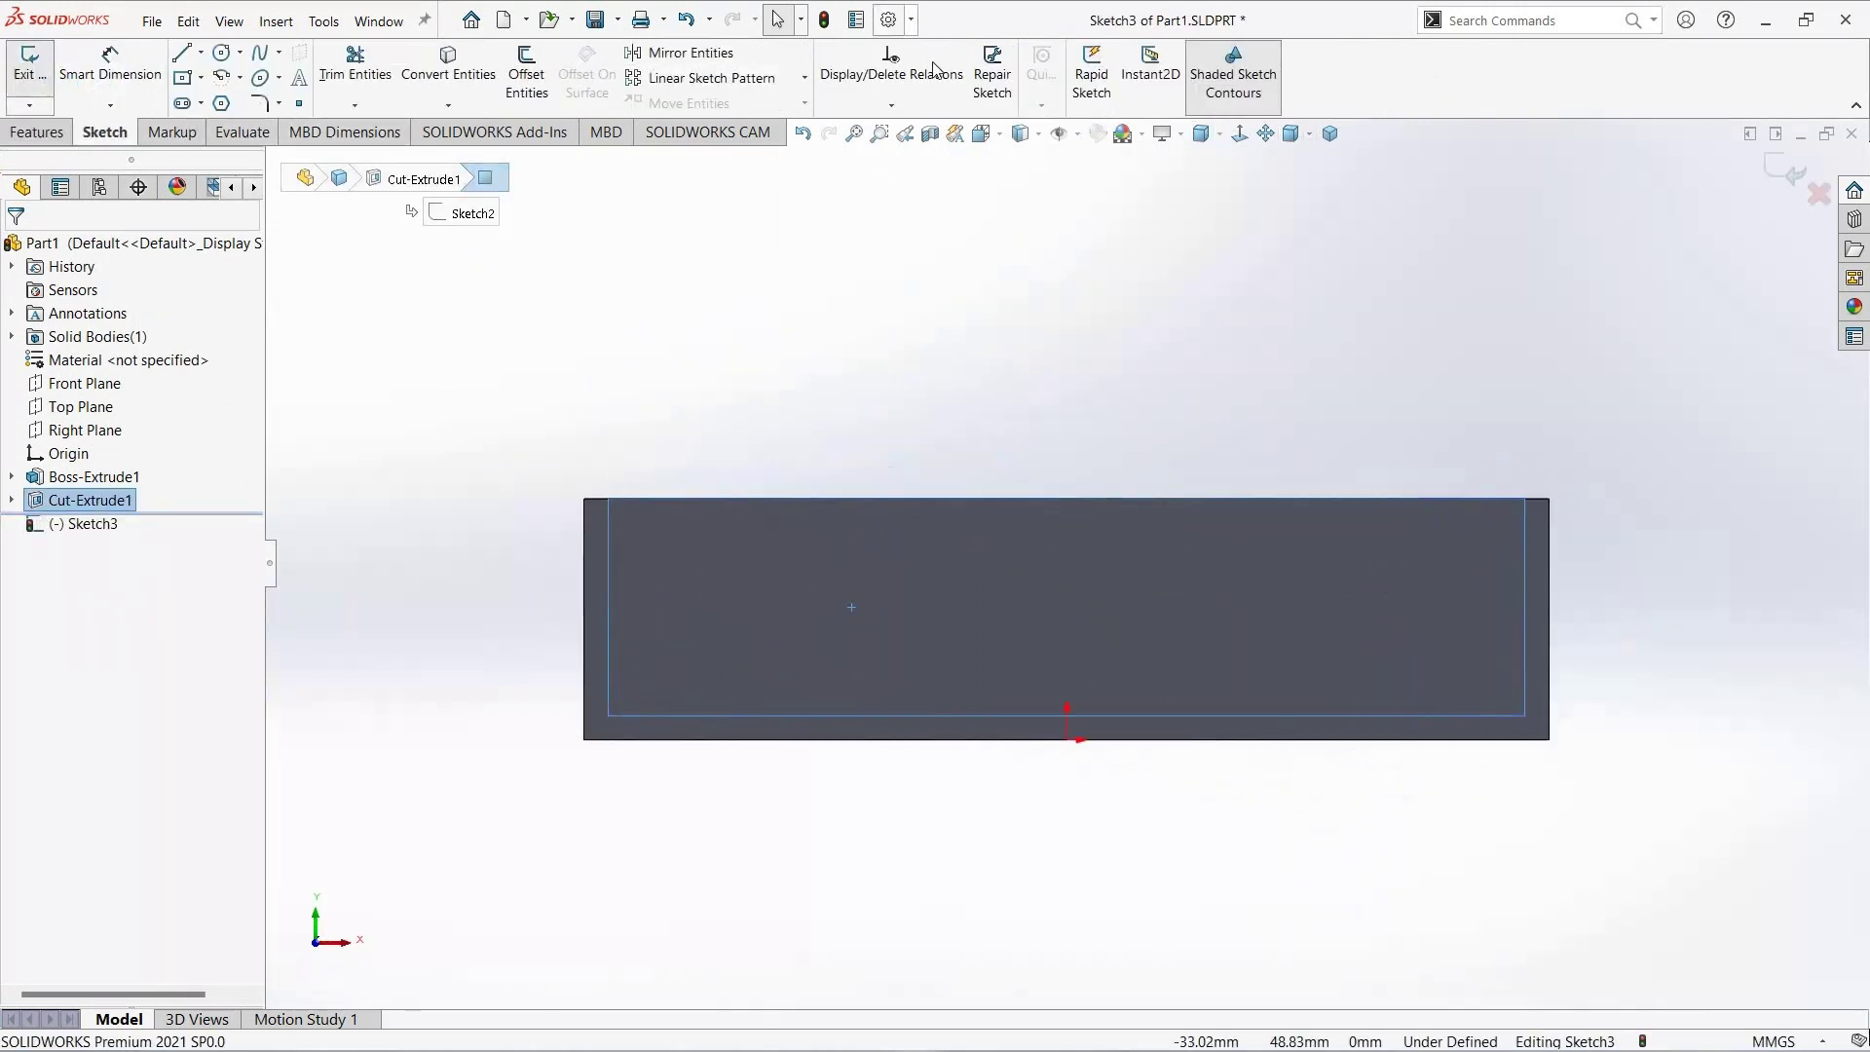
pyautogui.click(933, 50)
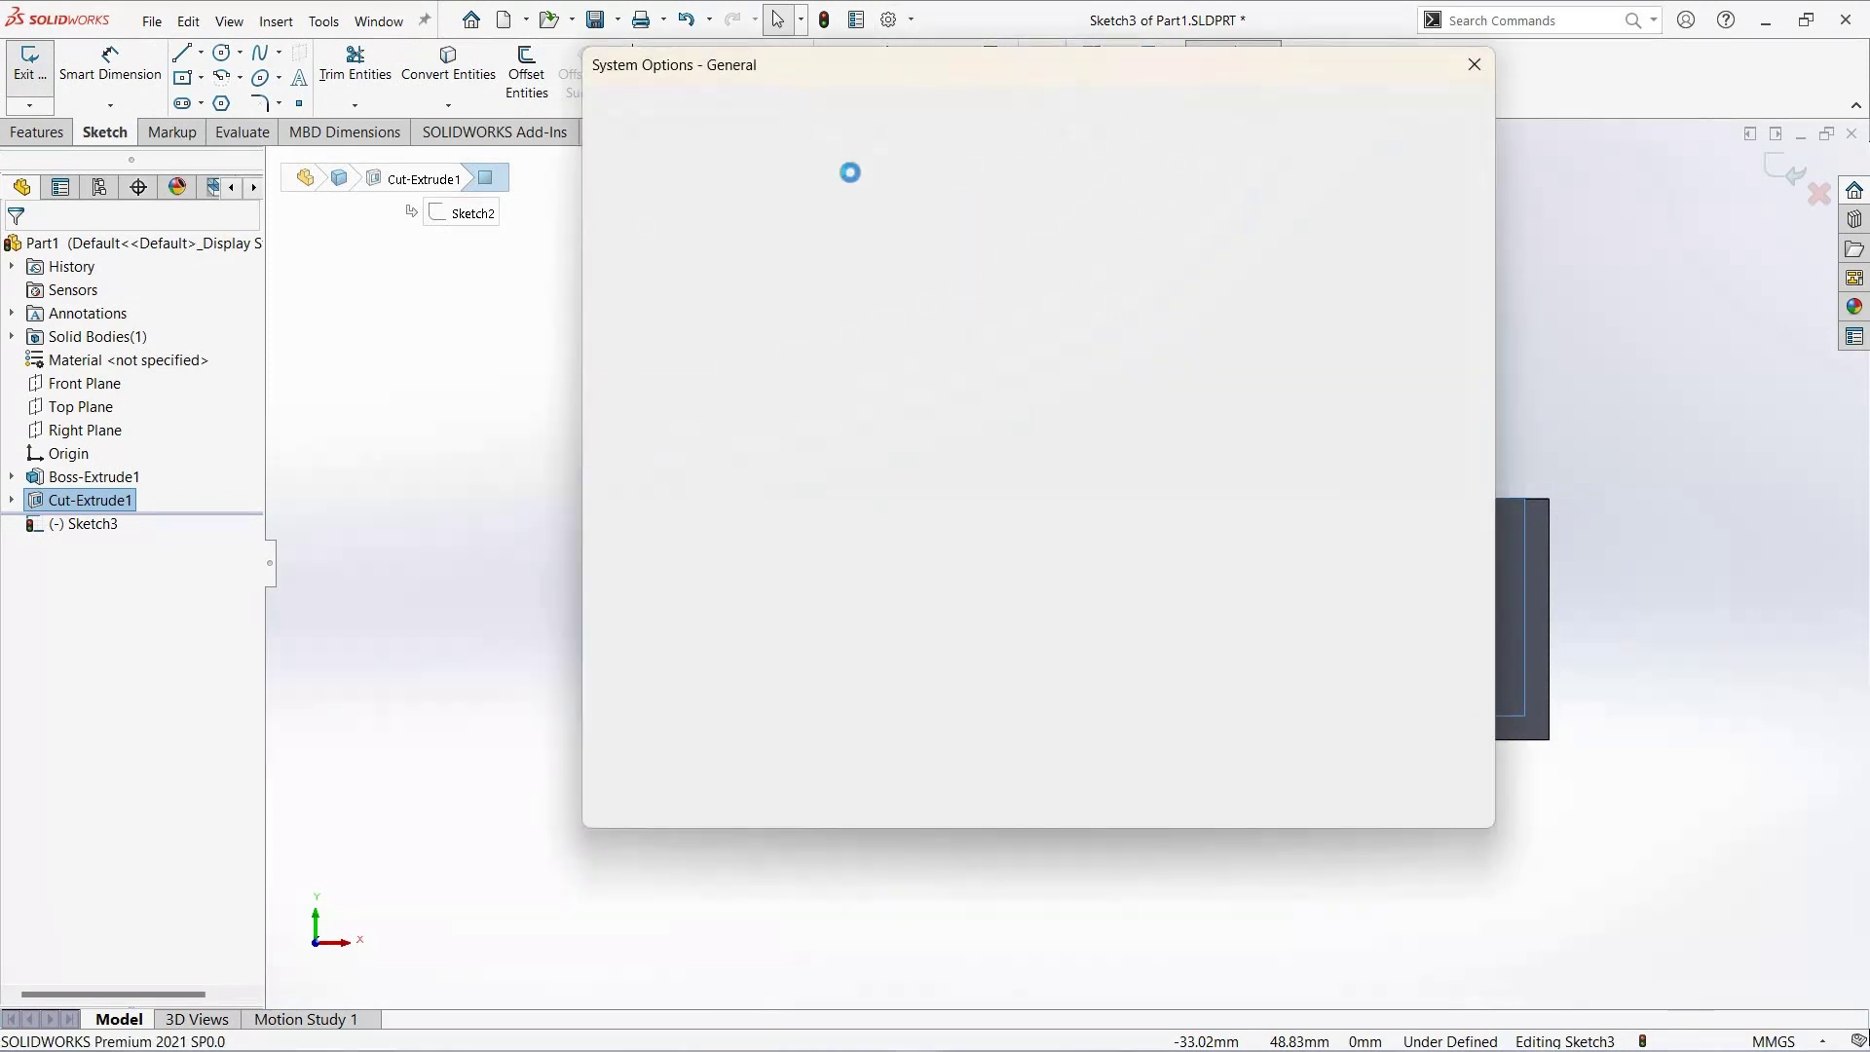
pyautogui.hotkey('ctrl', 'Tab')
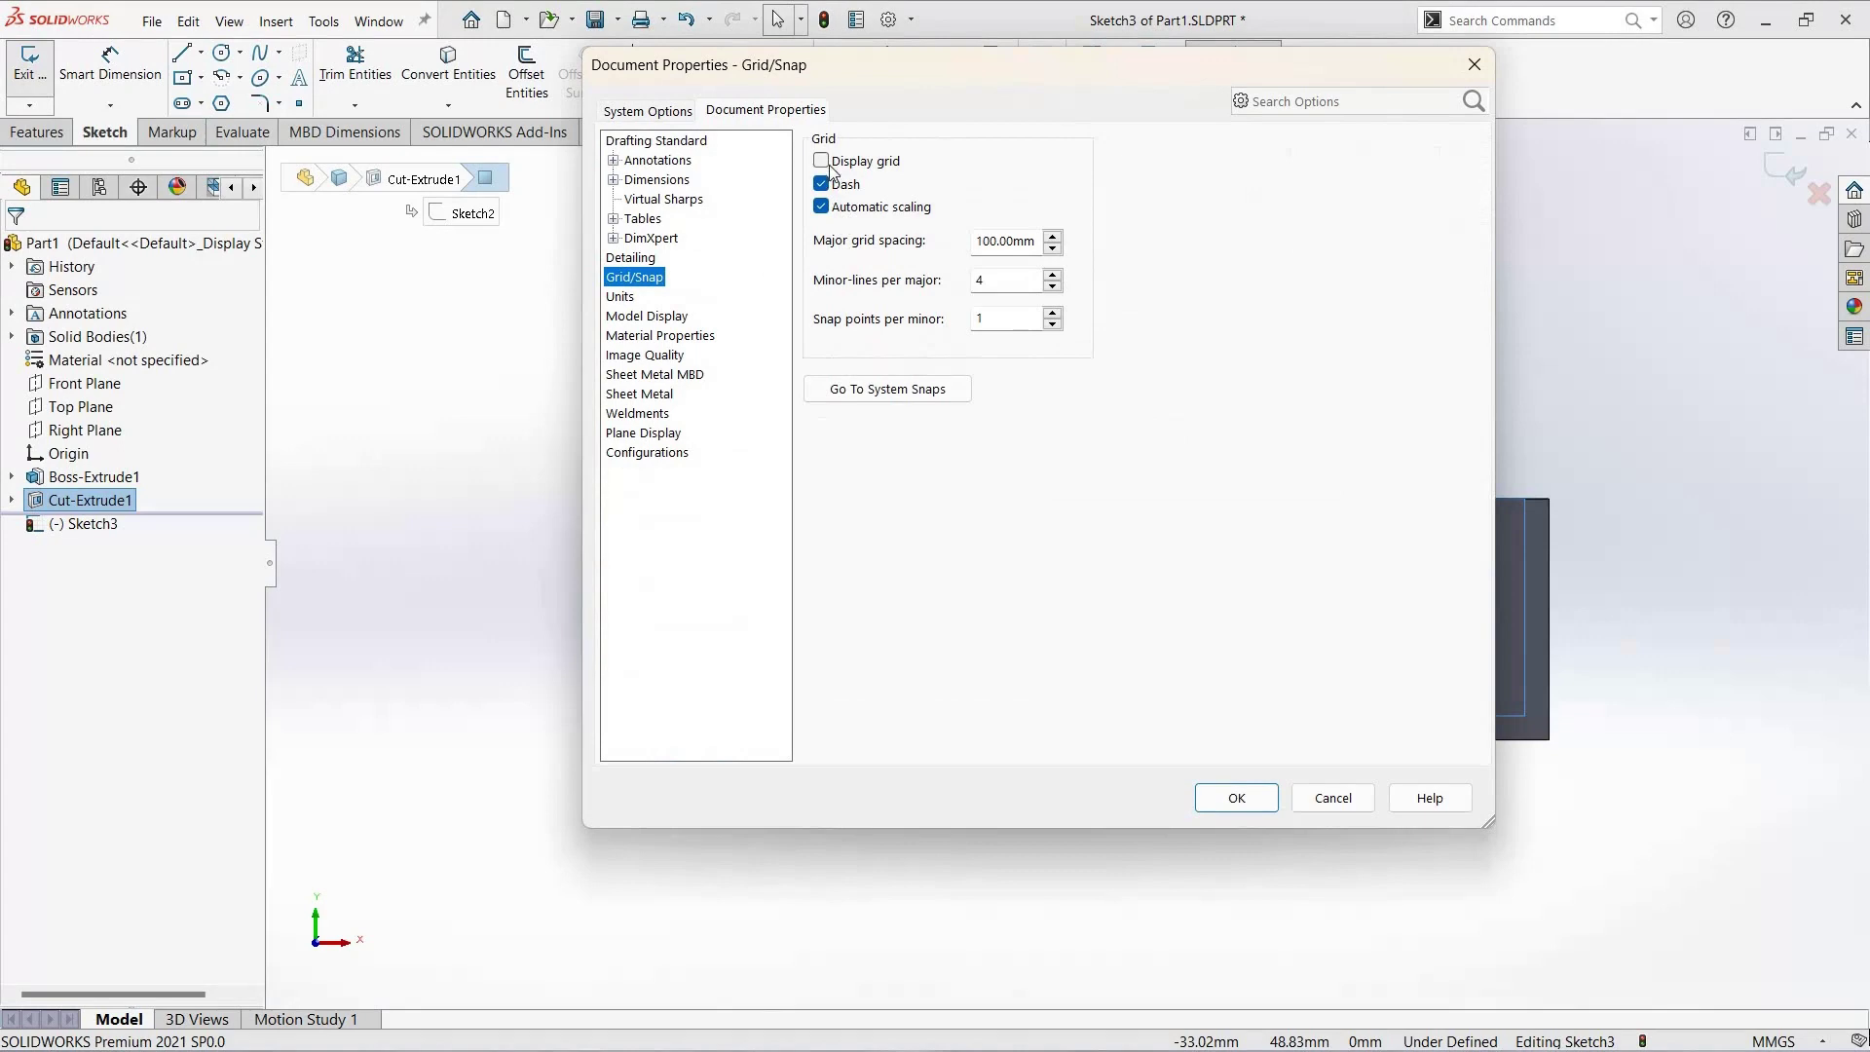
pyautogui.click(995, 241)
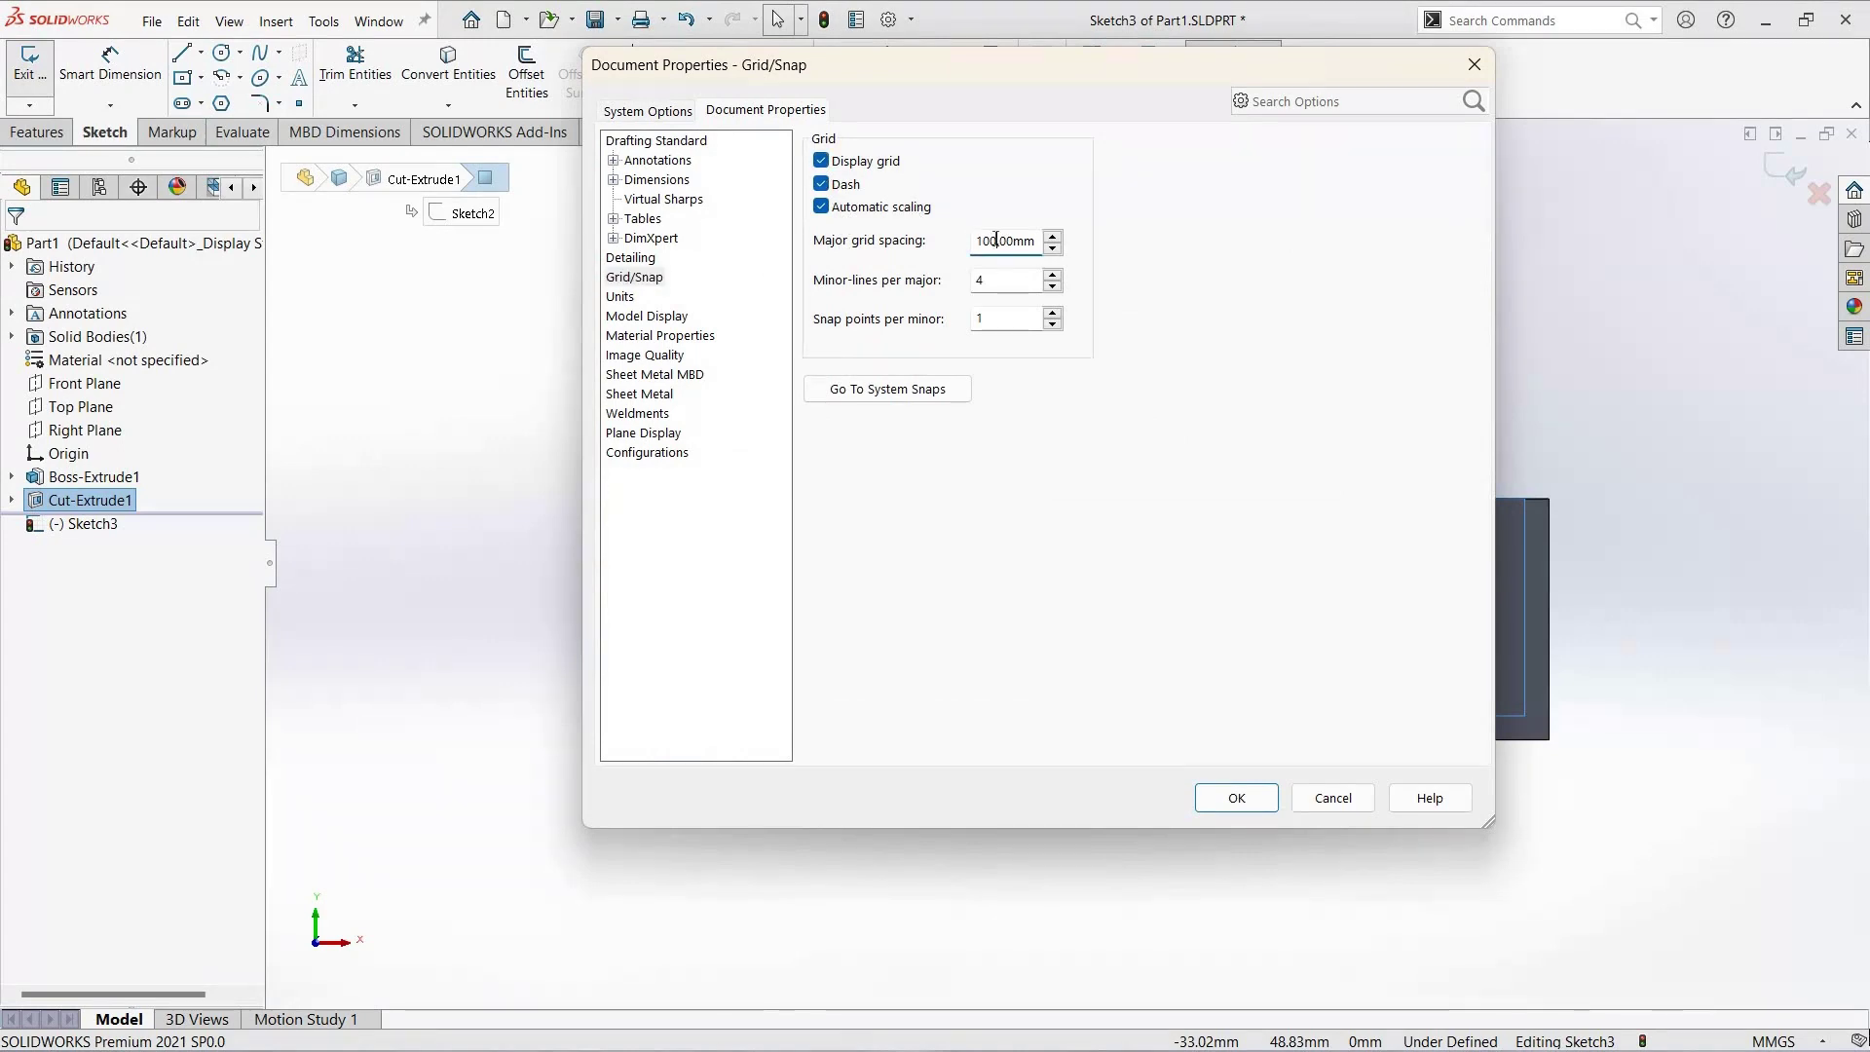
pyautogui.press('BackSpace')
pyautogui.press('Return')
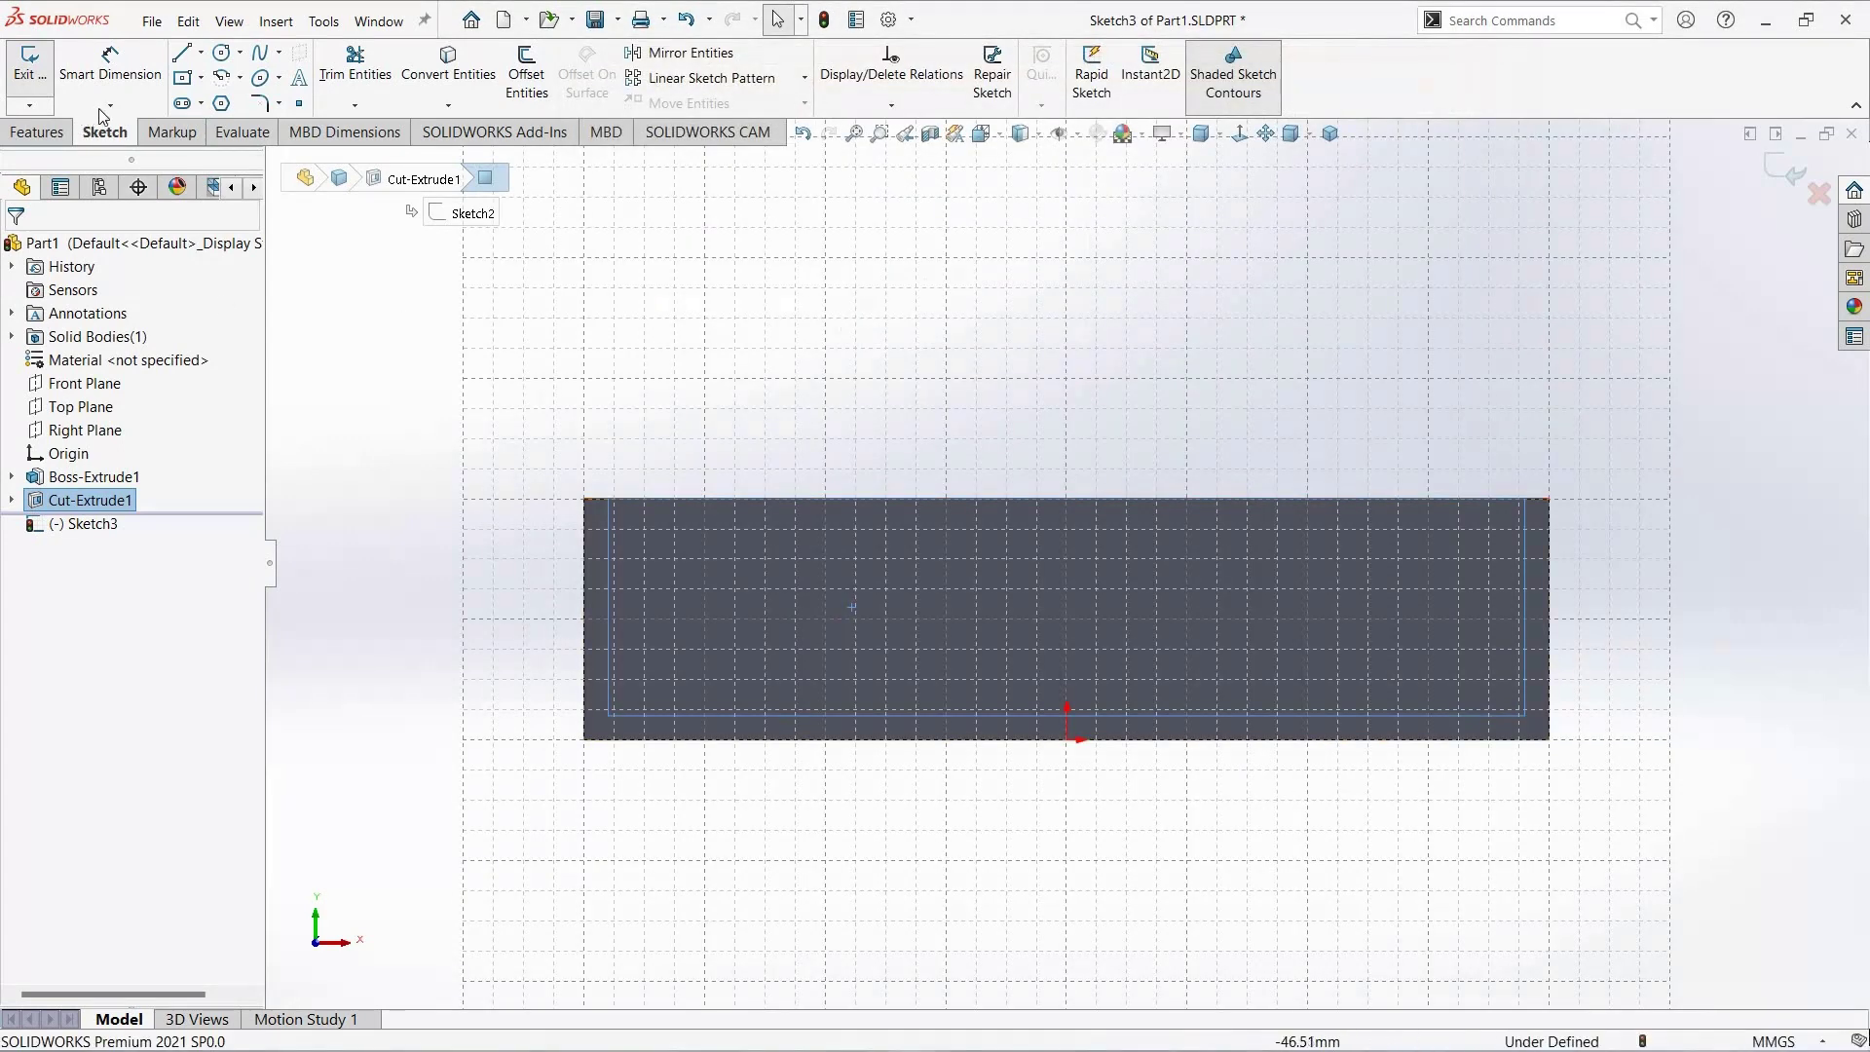
# Step: Draw a construction centerline along the face's top edge
pyautogui.click(201, 53)
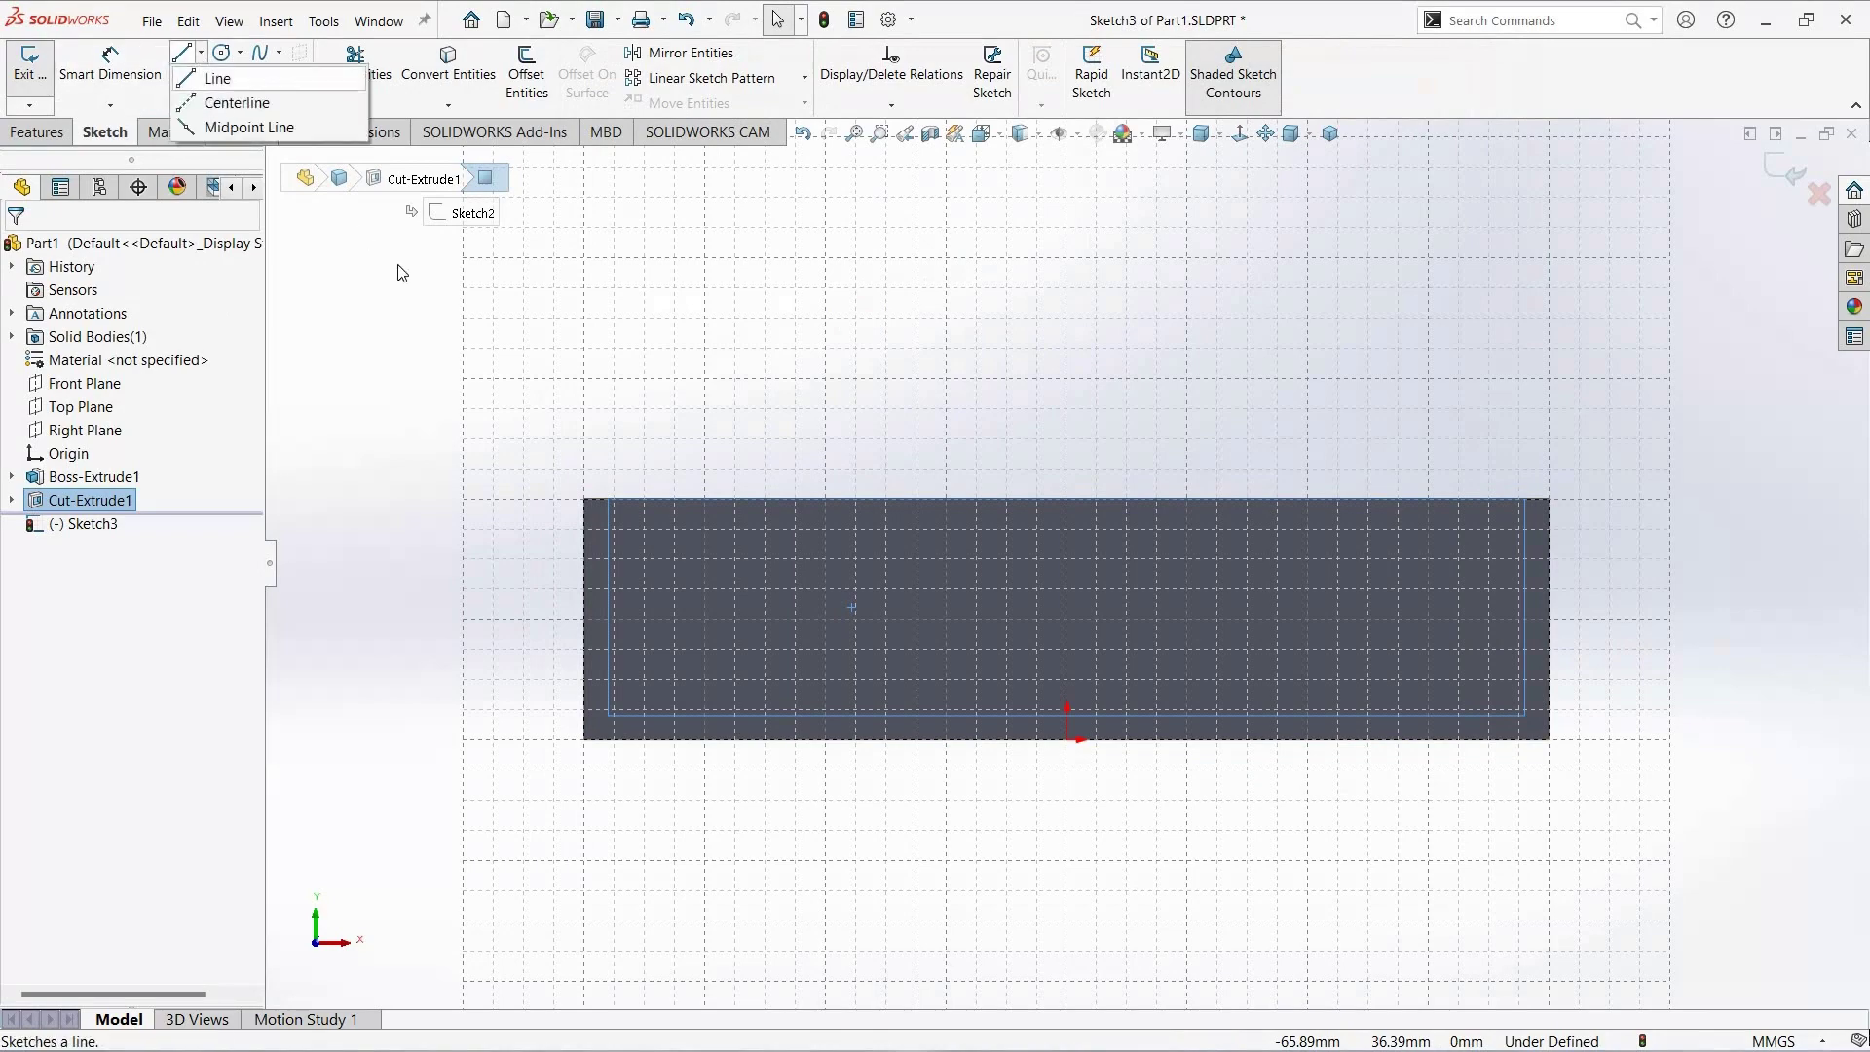
pyautogui.click(234, 97)
pyautogui.scroll(-3, 735, 535)
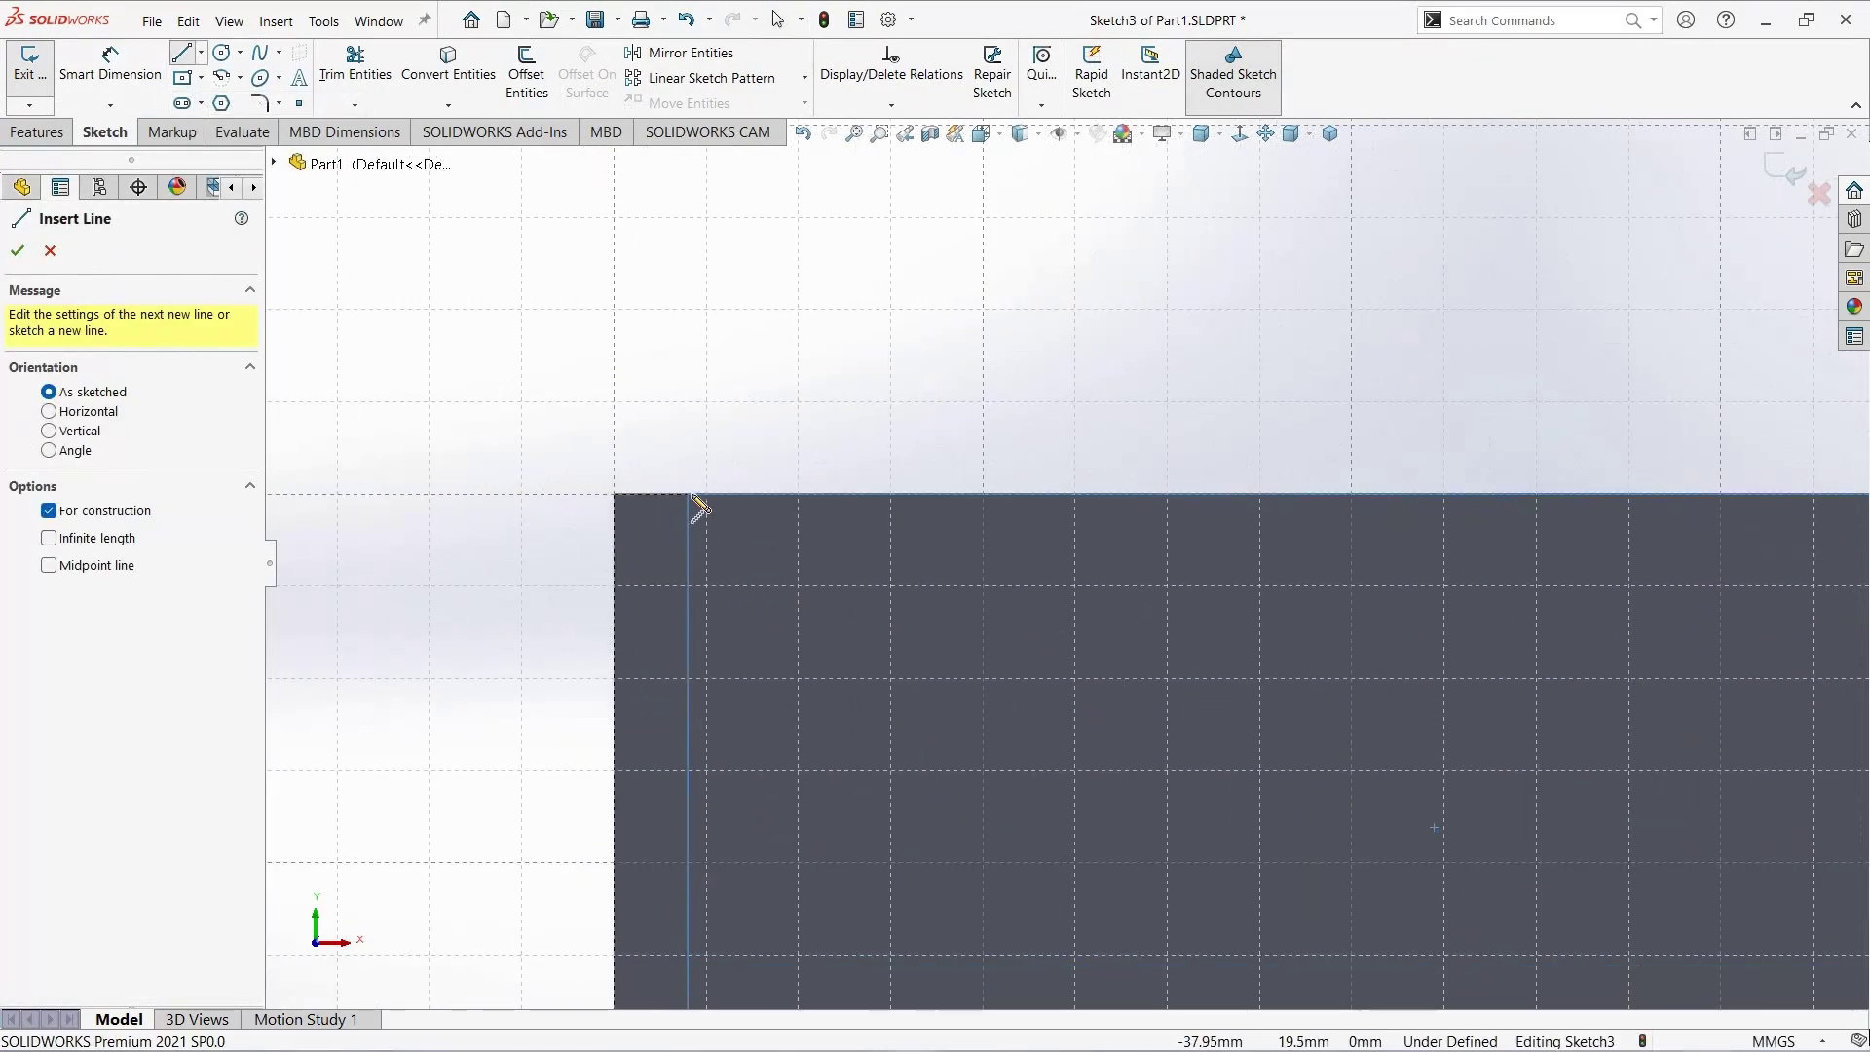
pyautogui.scroll(-2, 737, 482)
pyautogui.scroll(-1, 785, 467)
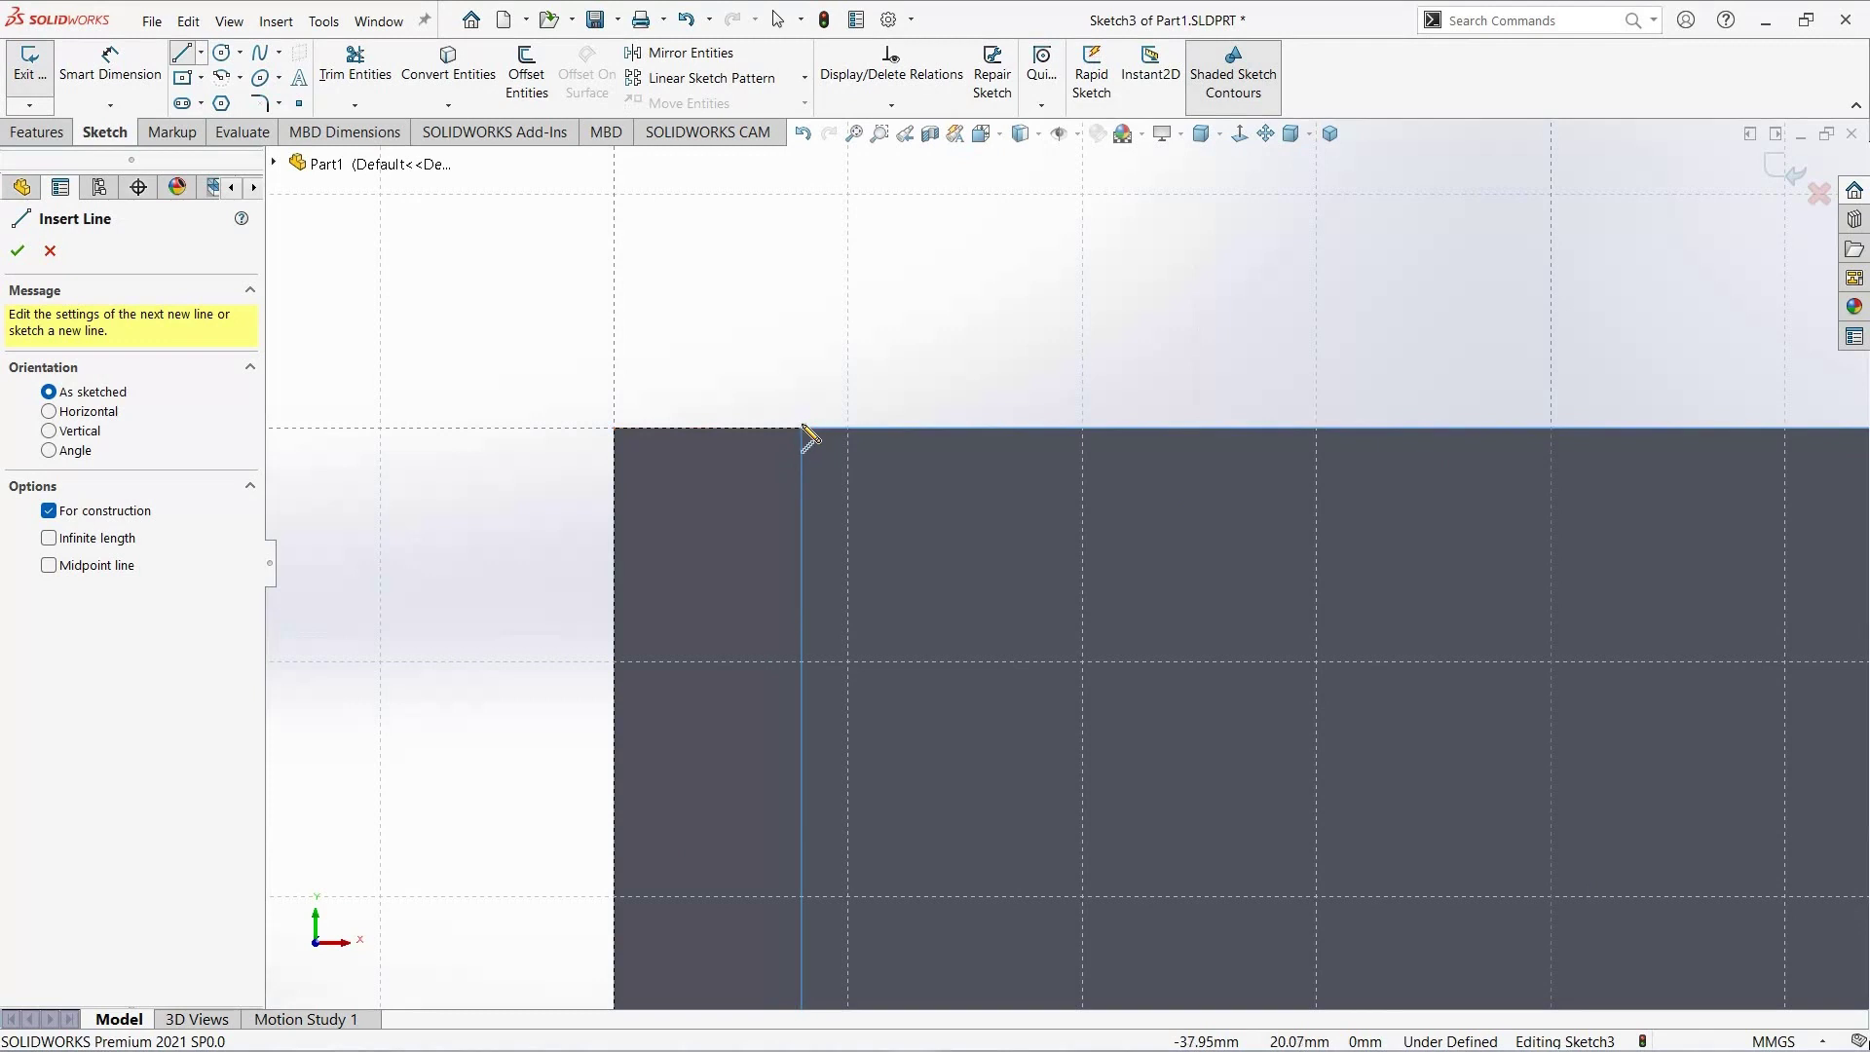
pyautogui.click(1405, 427)
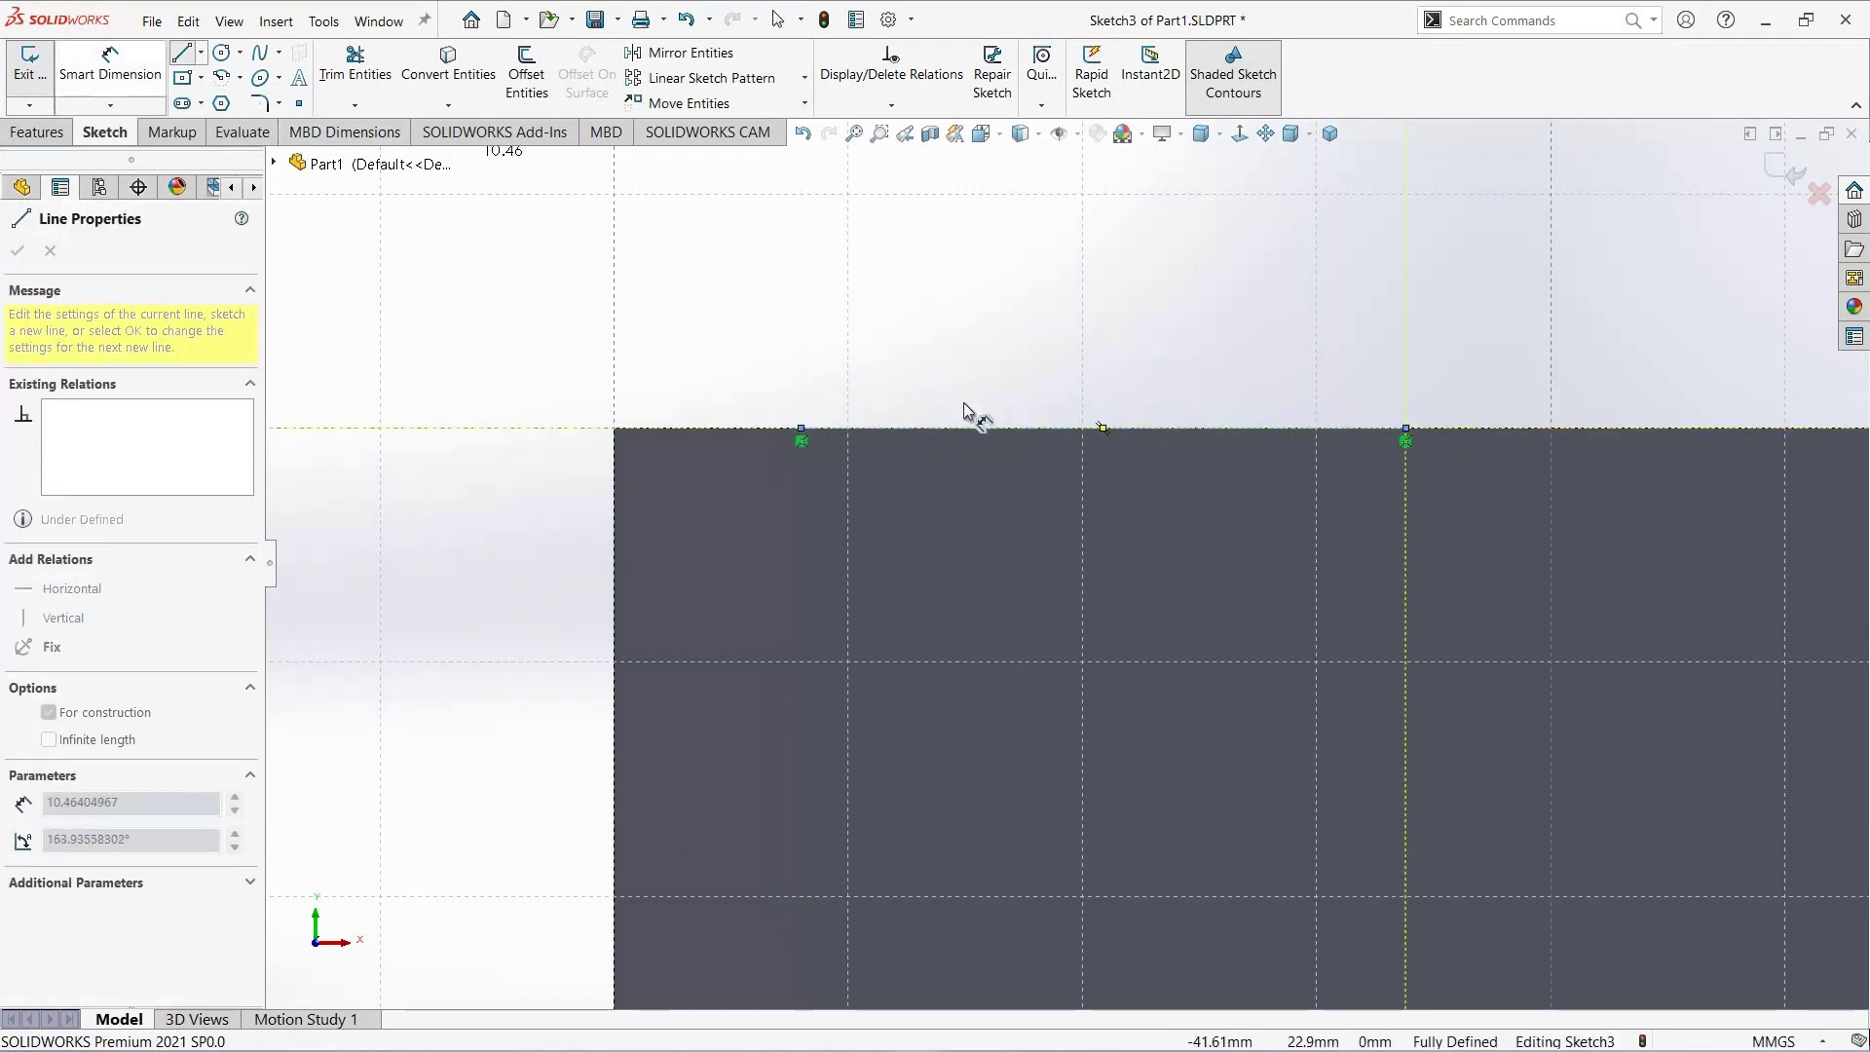
pyautogui.press('Escape')
# Step: Dimension the centerline to 10 mm long
pyautogui.click(960, 429)
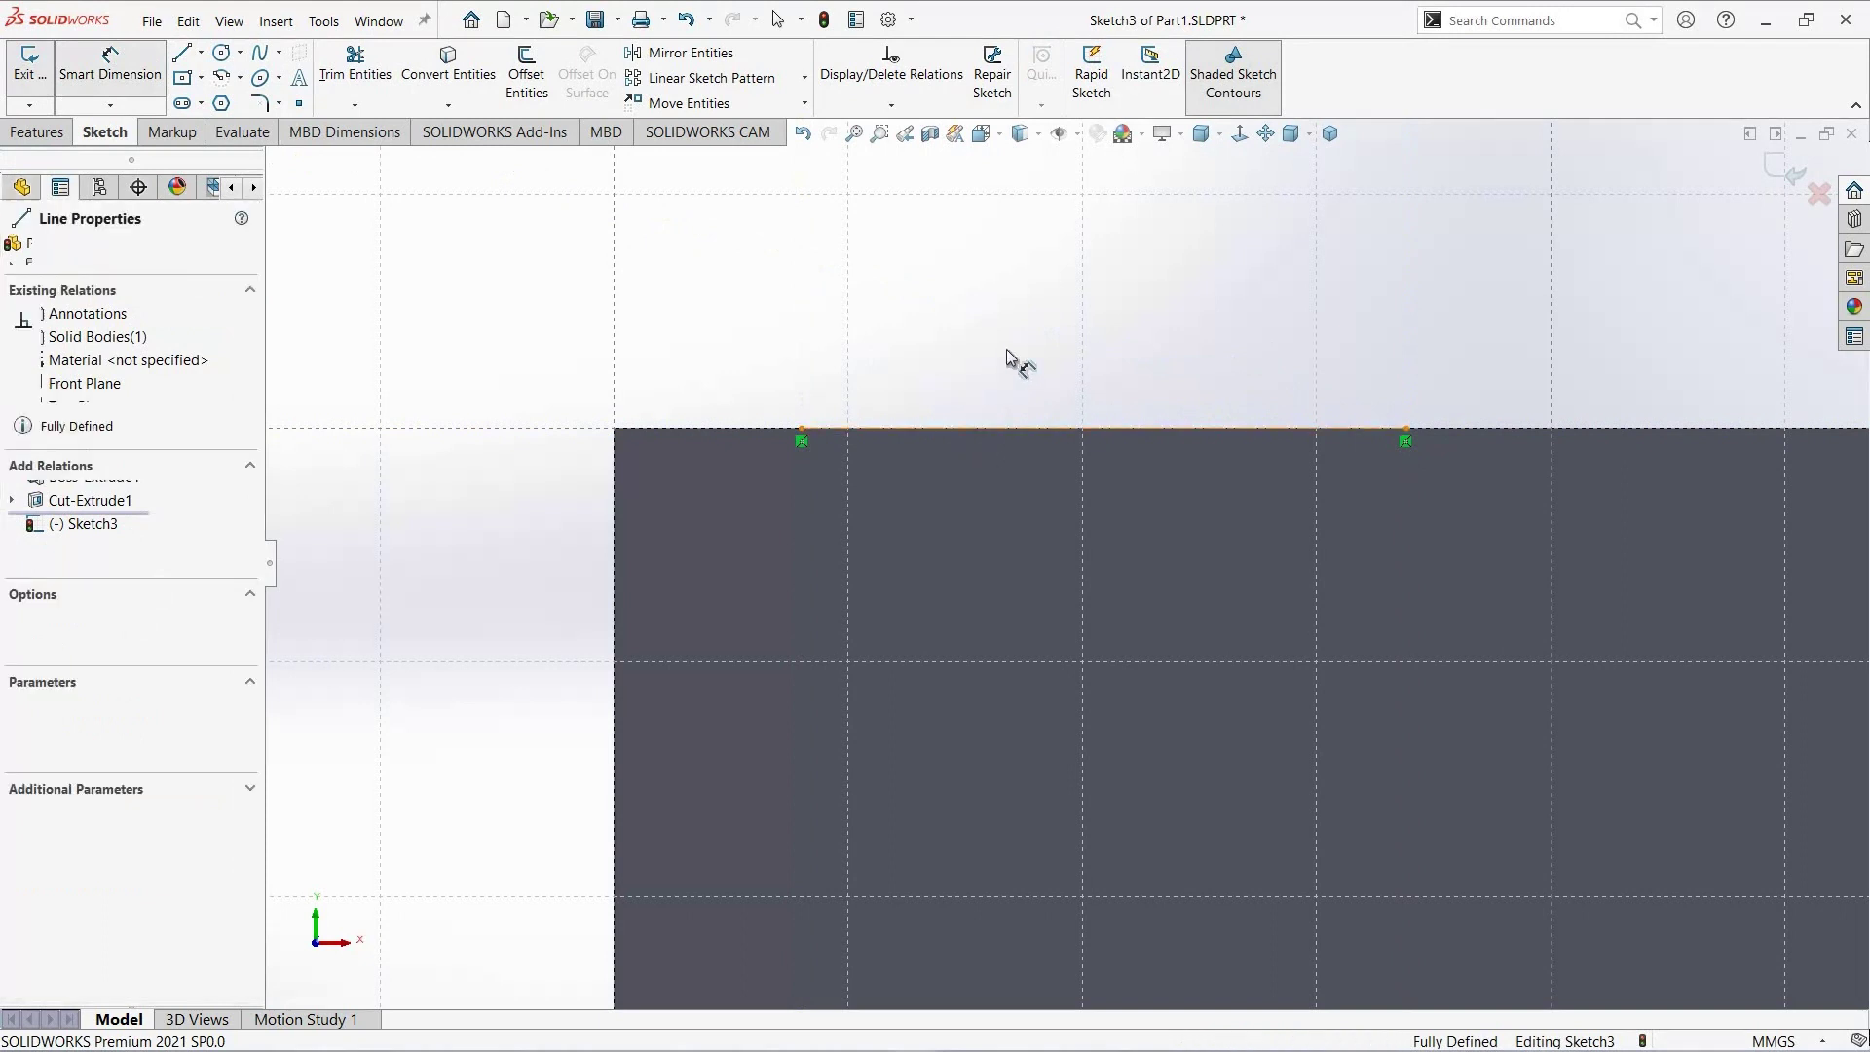
pyautogui.click(1007, 349)
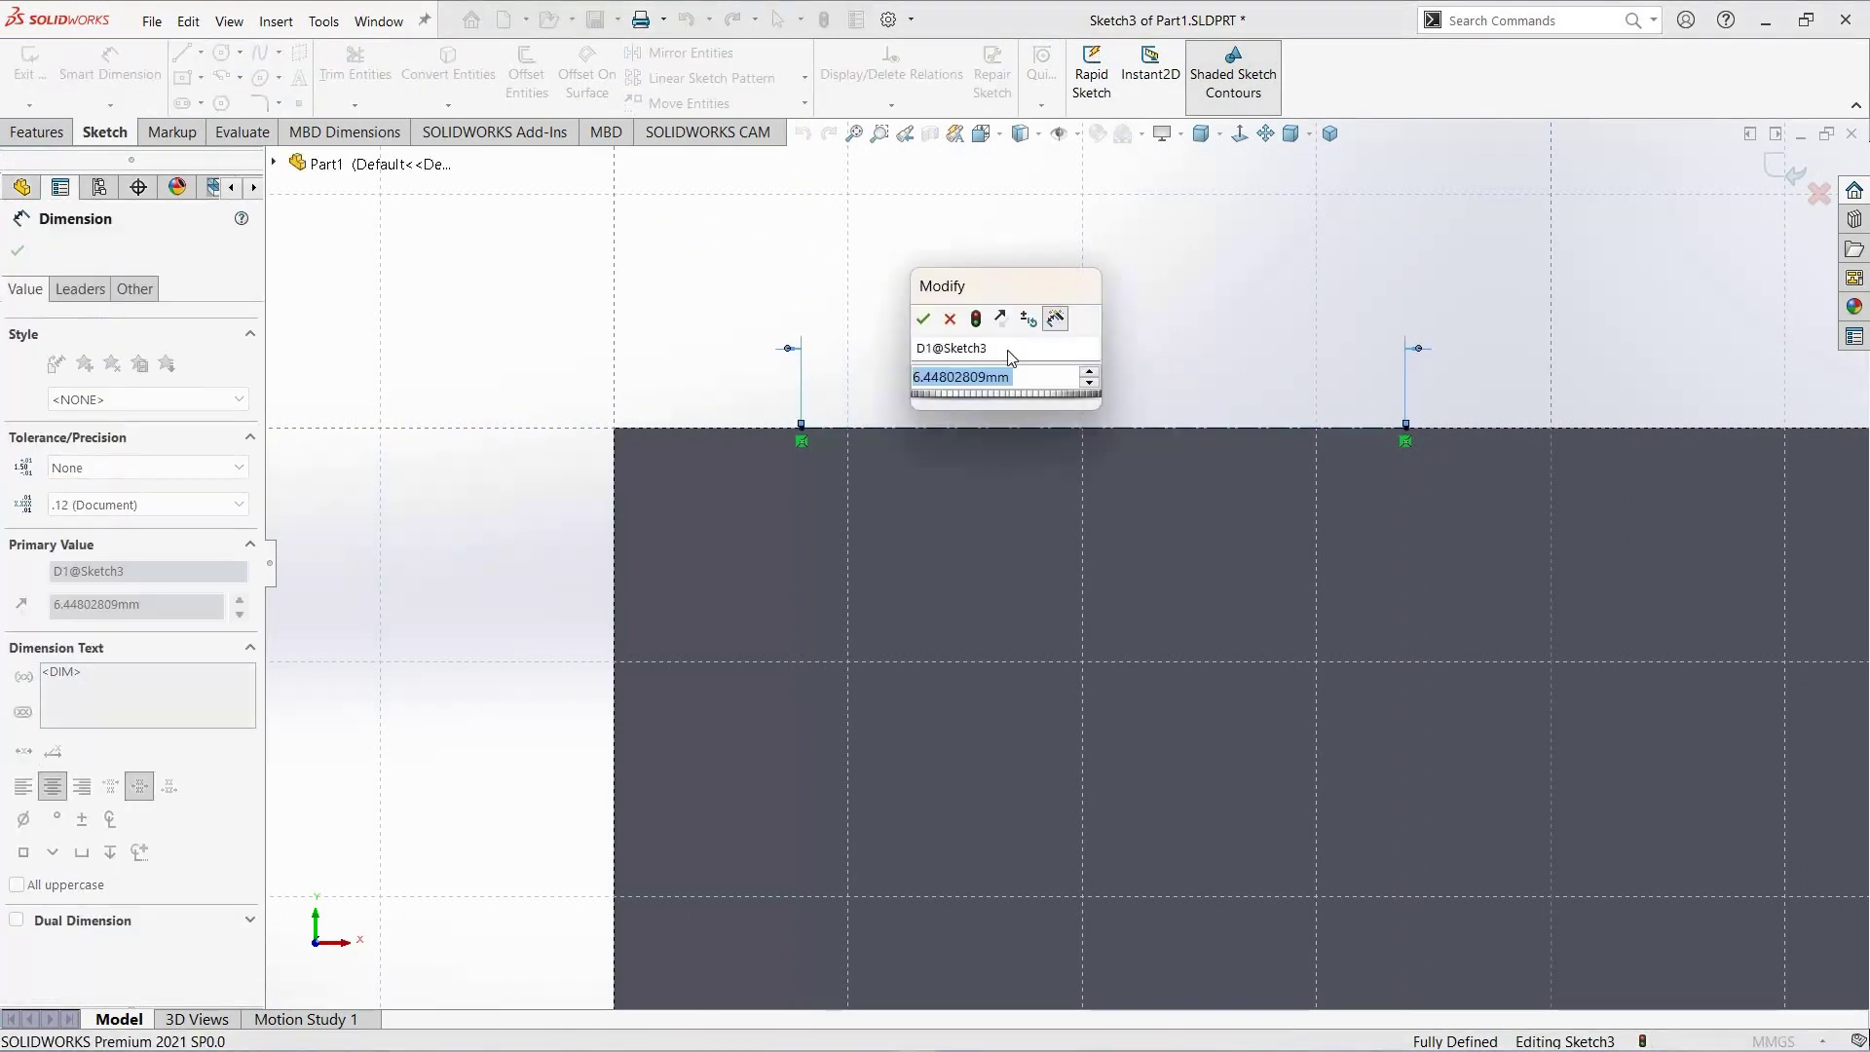
pyautogui.write('10')
pyautogui.press('Return')
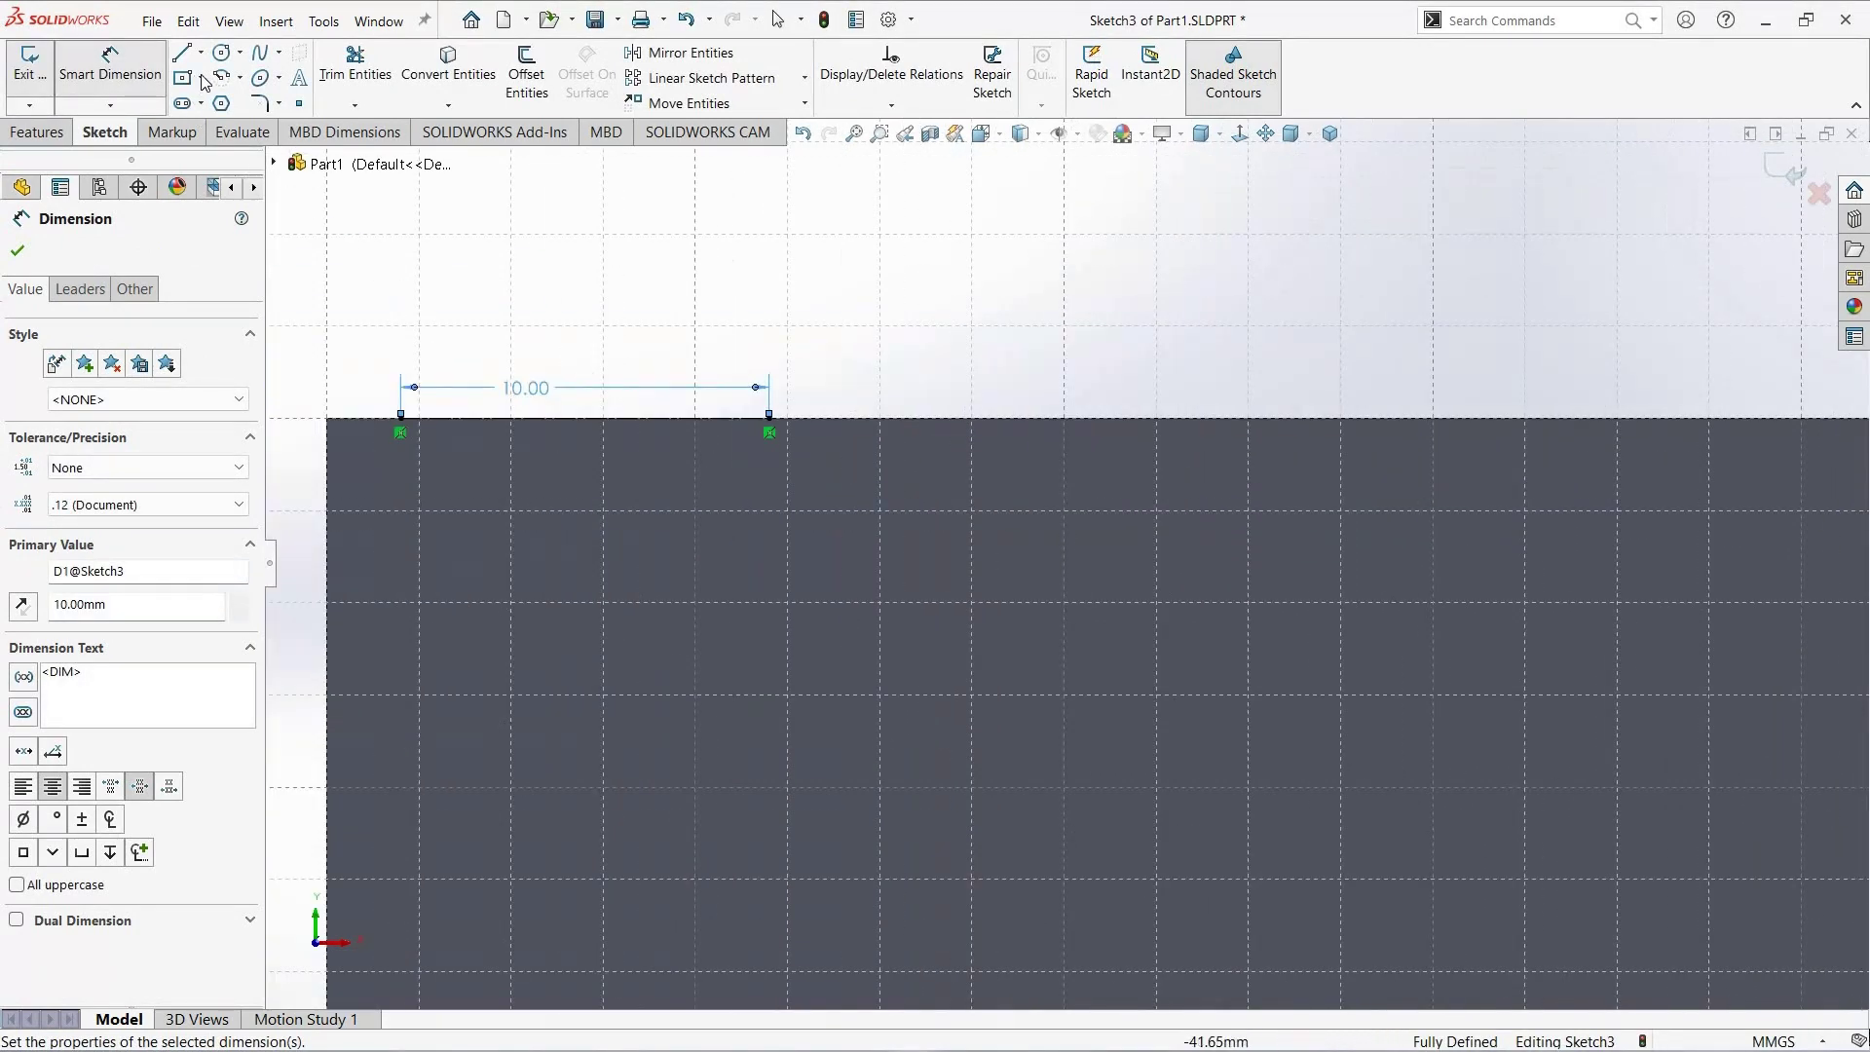
pyautogui.click(201, 77)
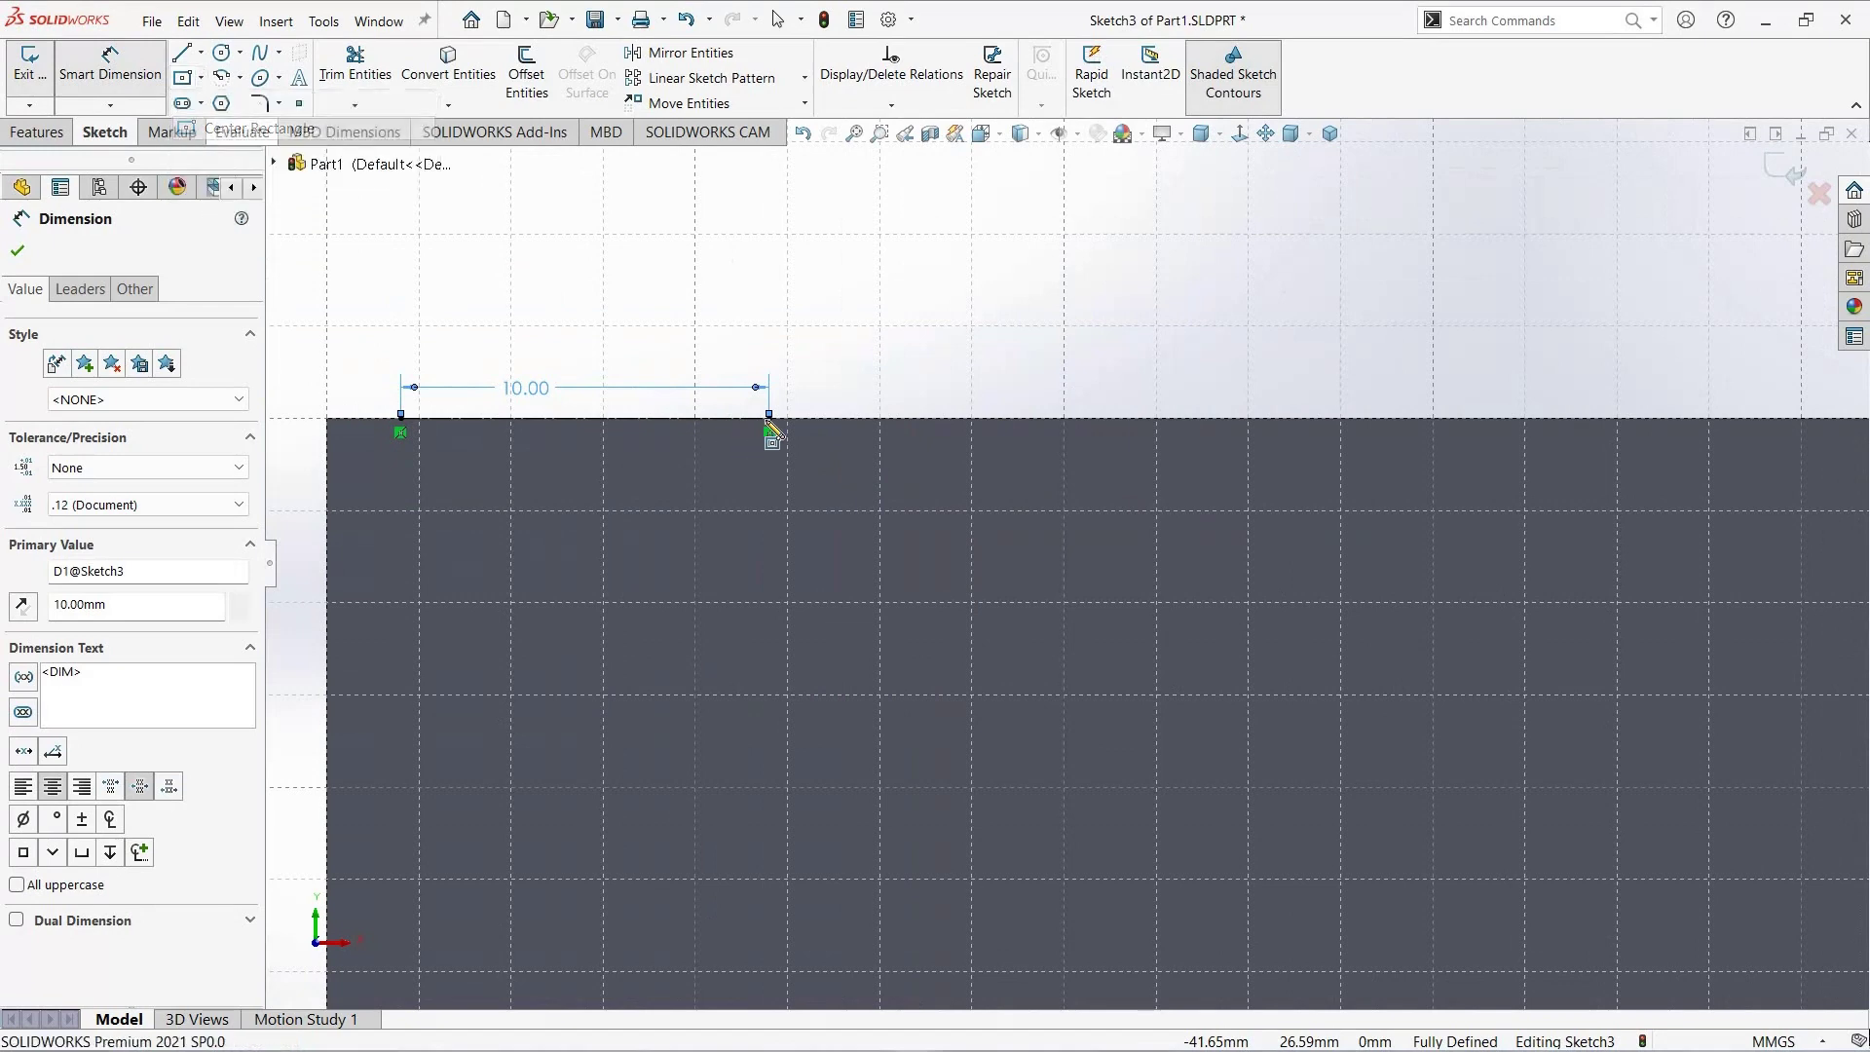
# Step: Draw a corner rectangle below the construction line
pyautogui.click(769, 534)
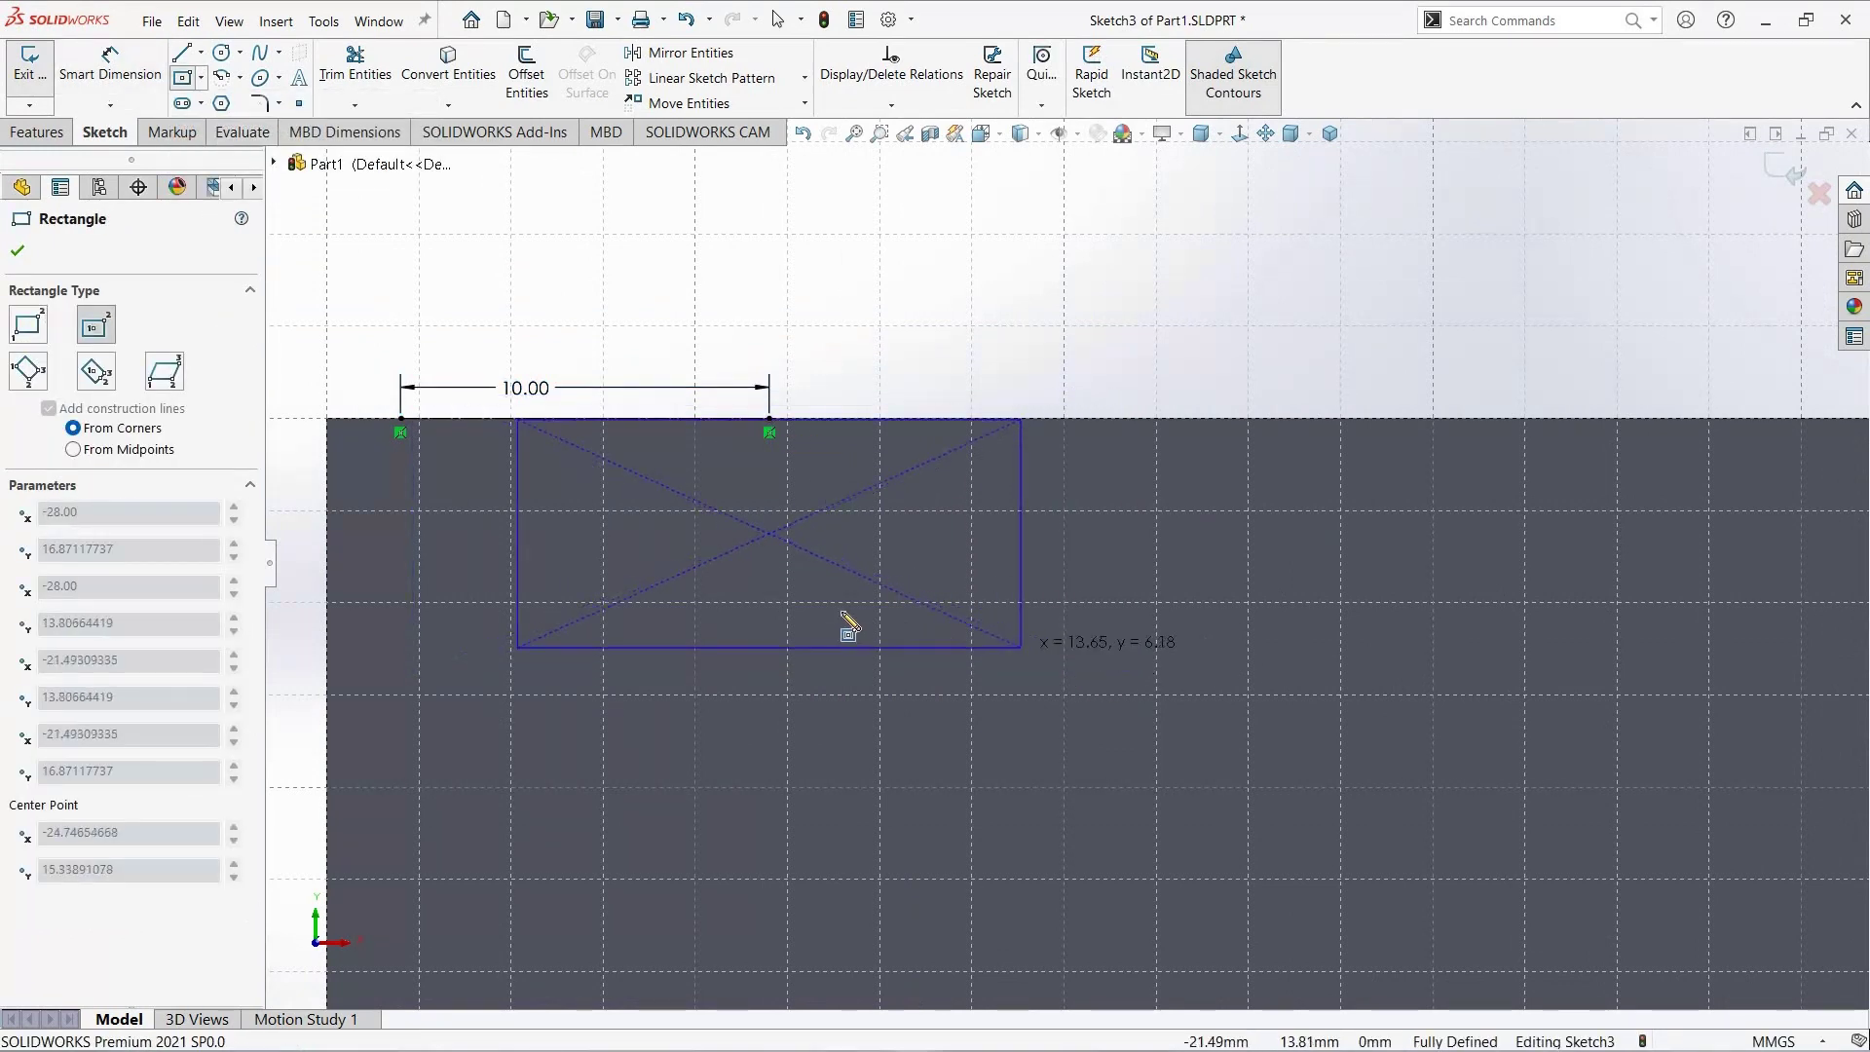
pyautogui.click(201, 77)
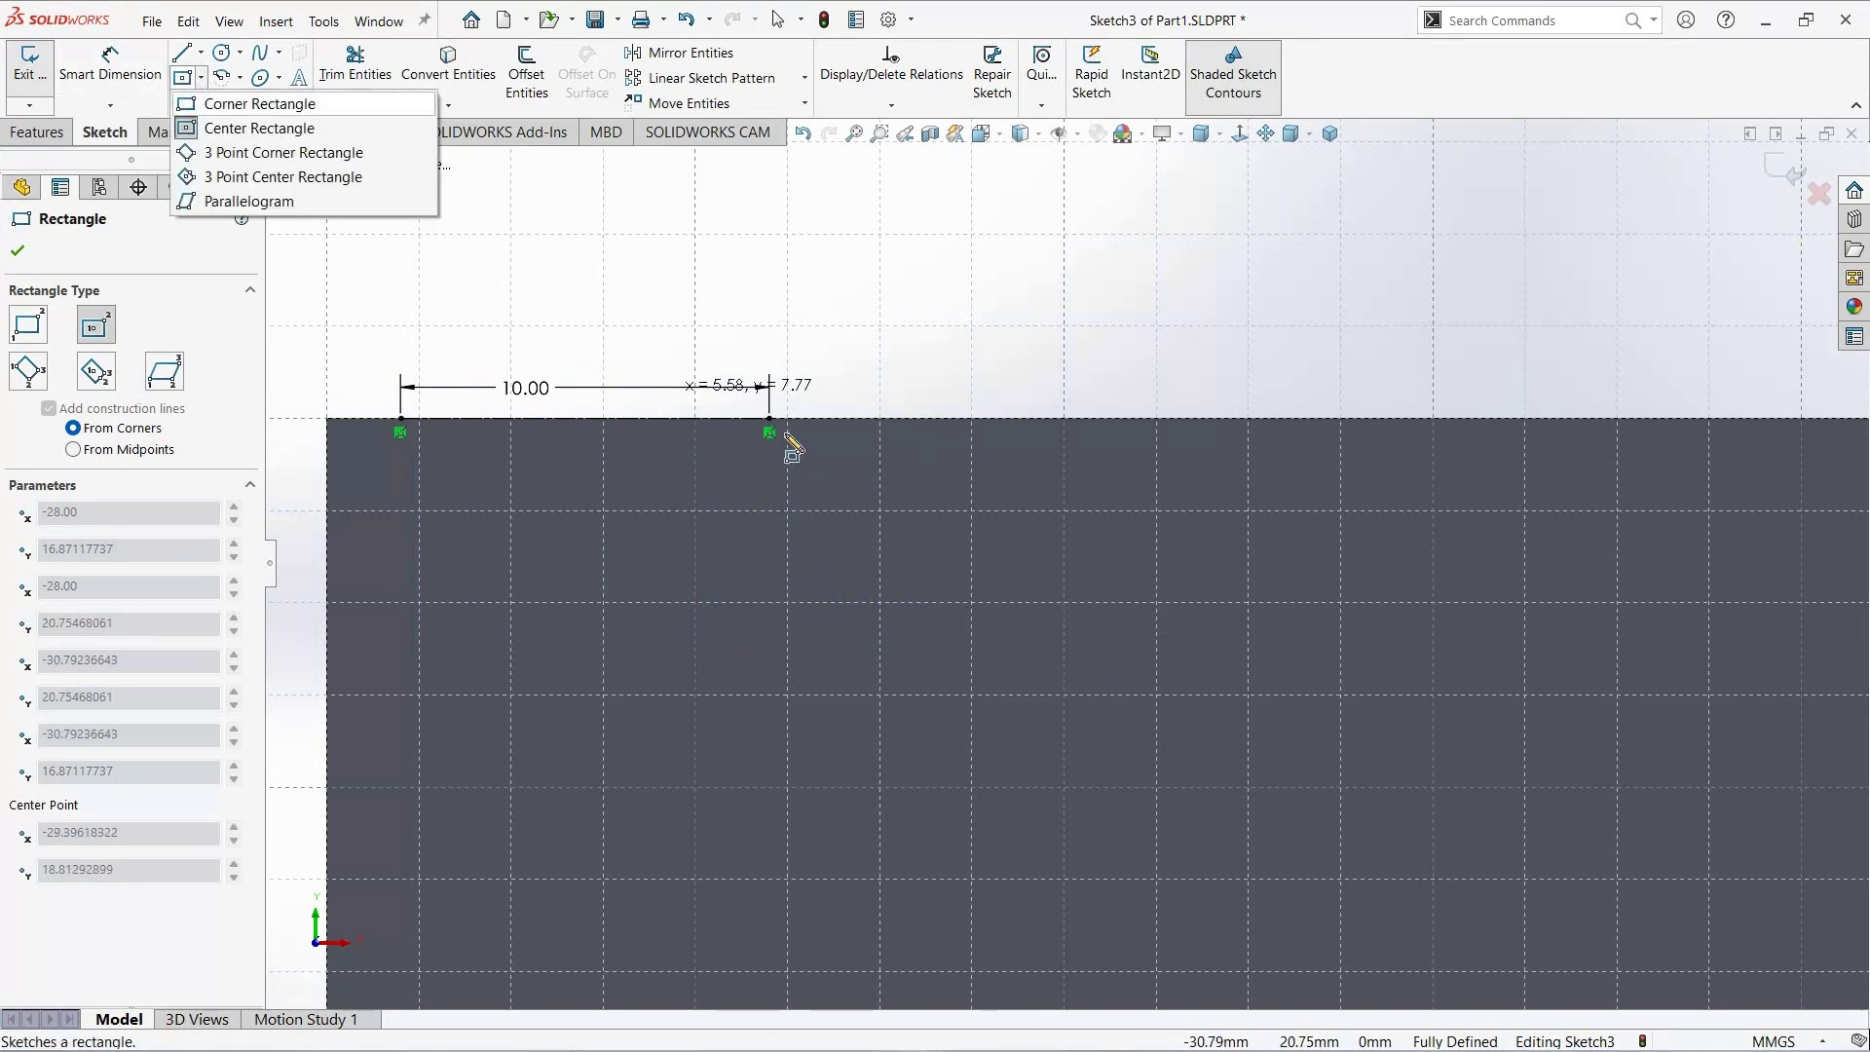
pyautogui.click(769, 543)
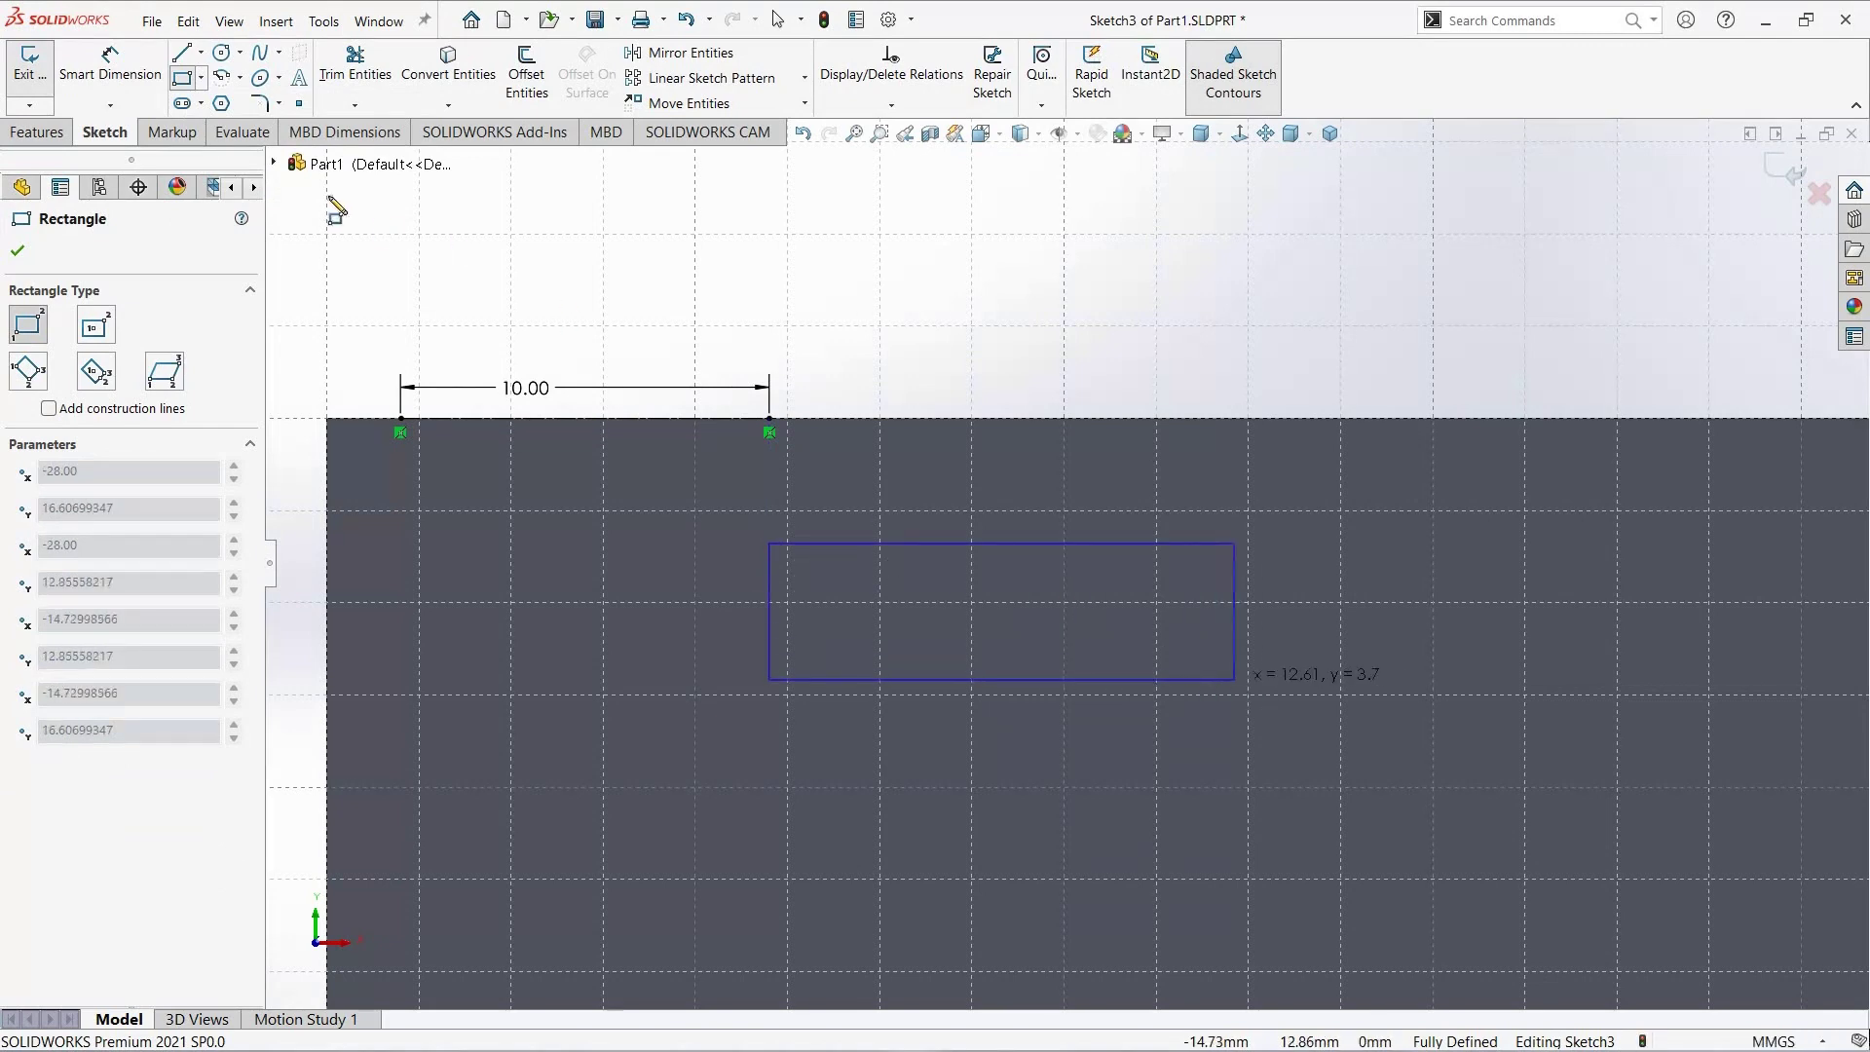
pyautogui.click(1260, 682)
pyautogui.press('Escape')
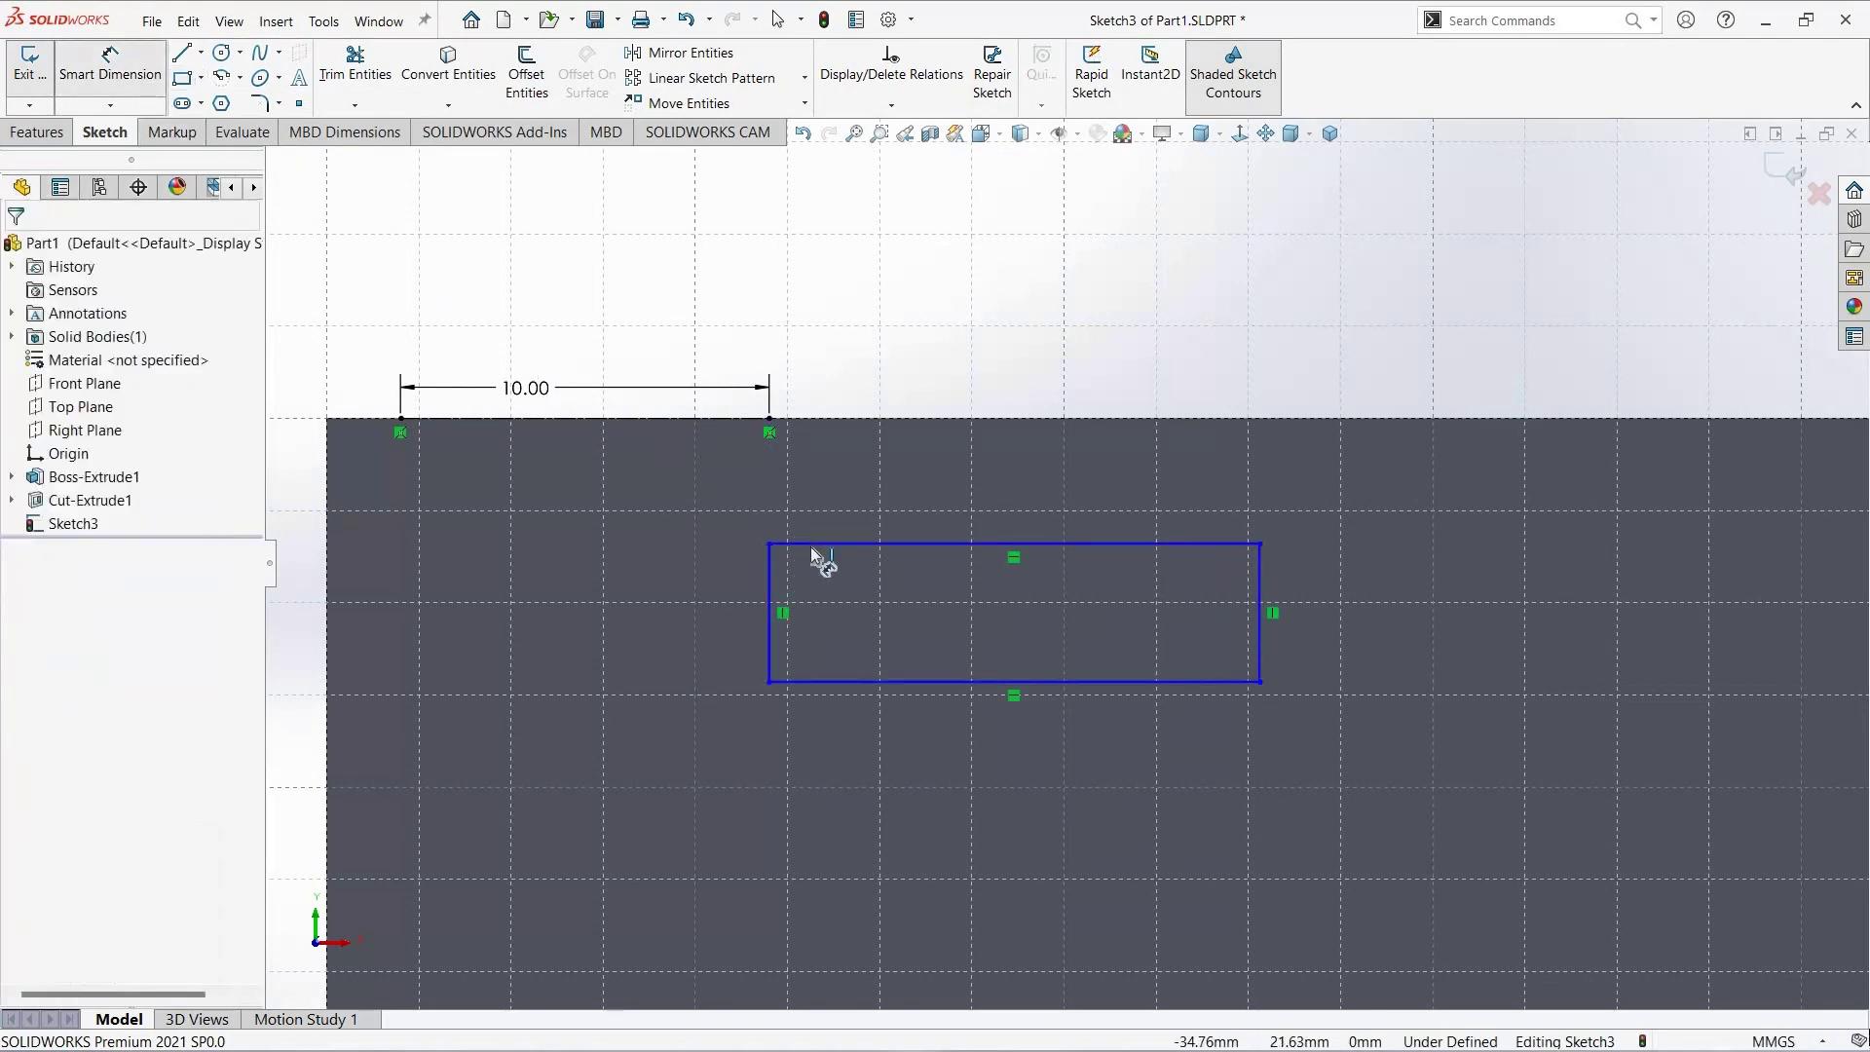
# Step: Dimension a 2 mm gap between the rectangle's top edge and the construction line
pyautogui.click(816, 544)
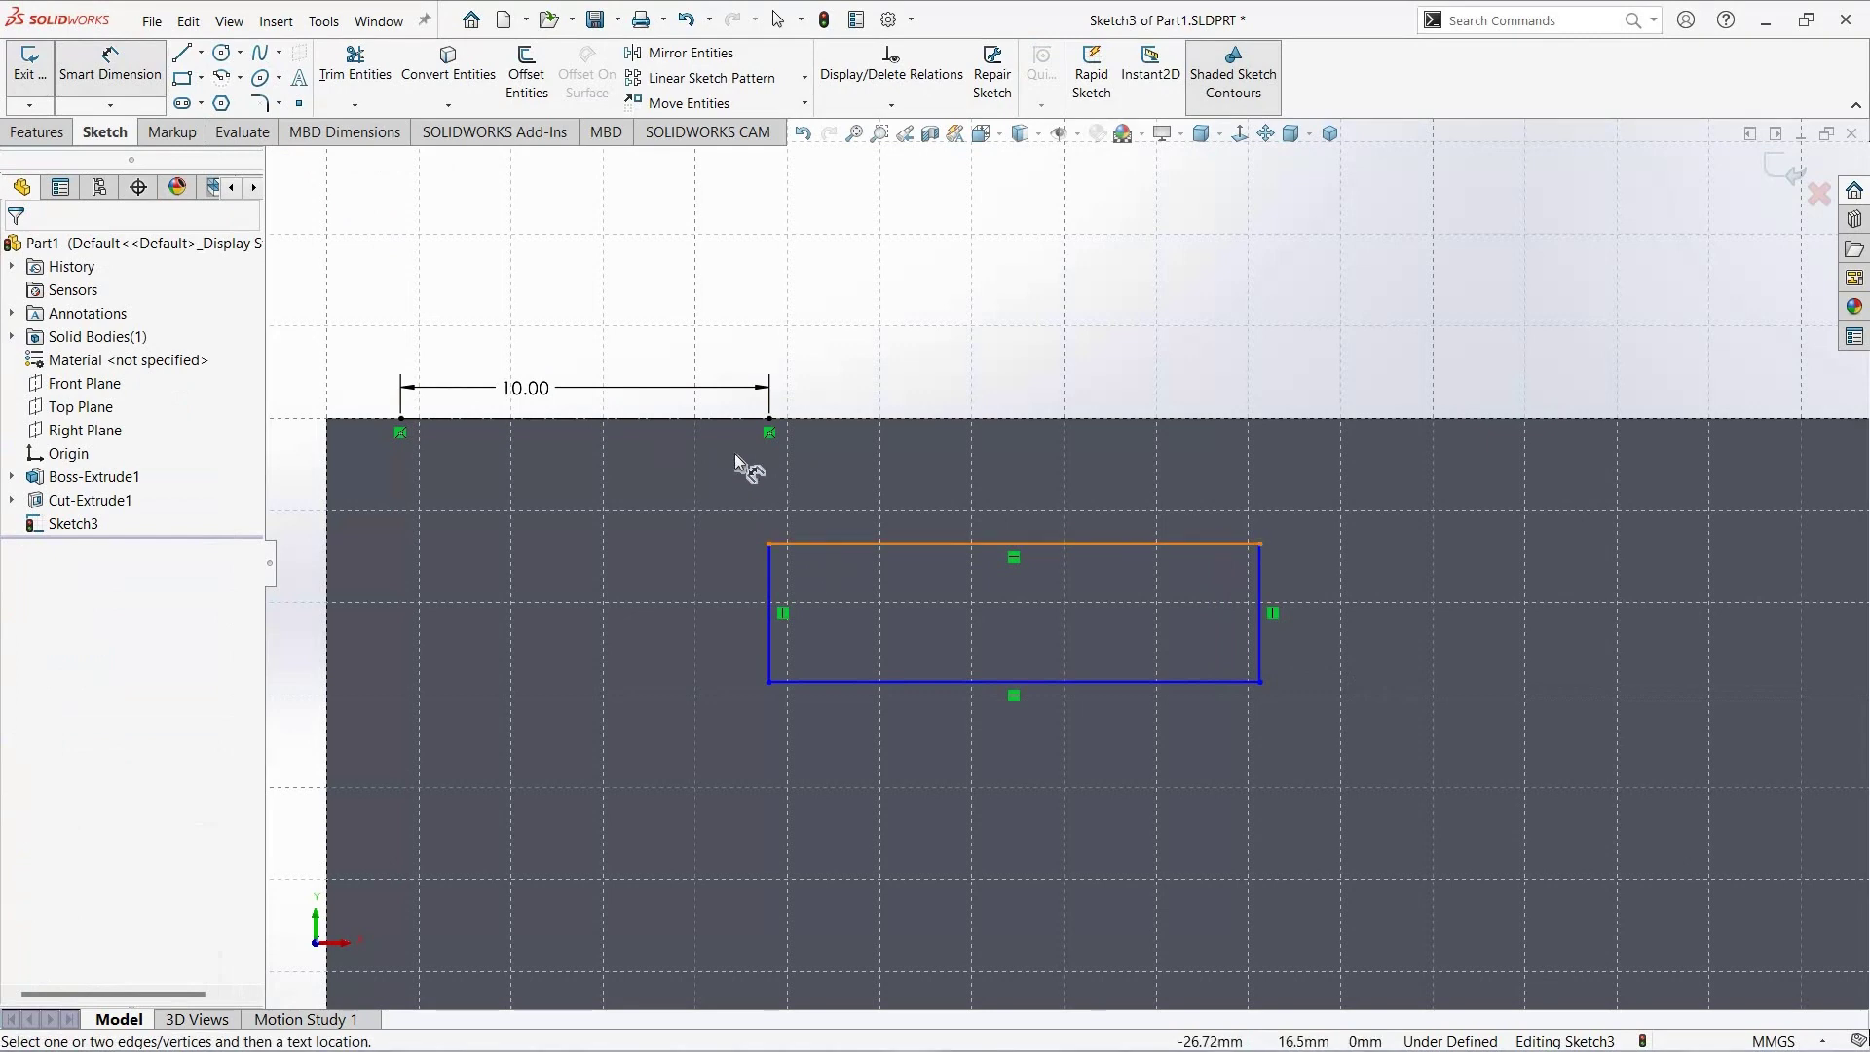
pyautogui.click(854, 420)
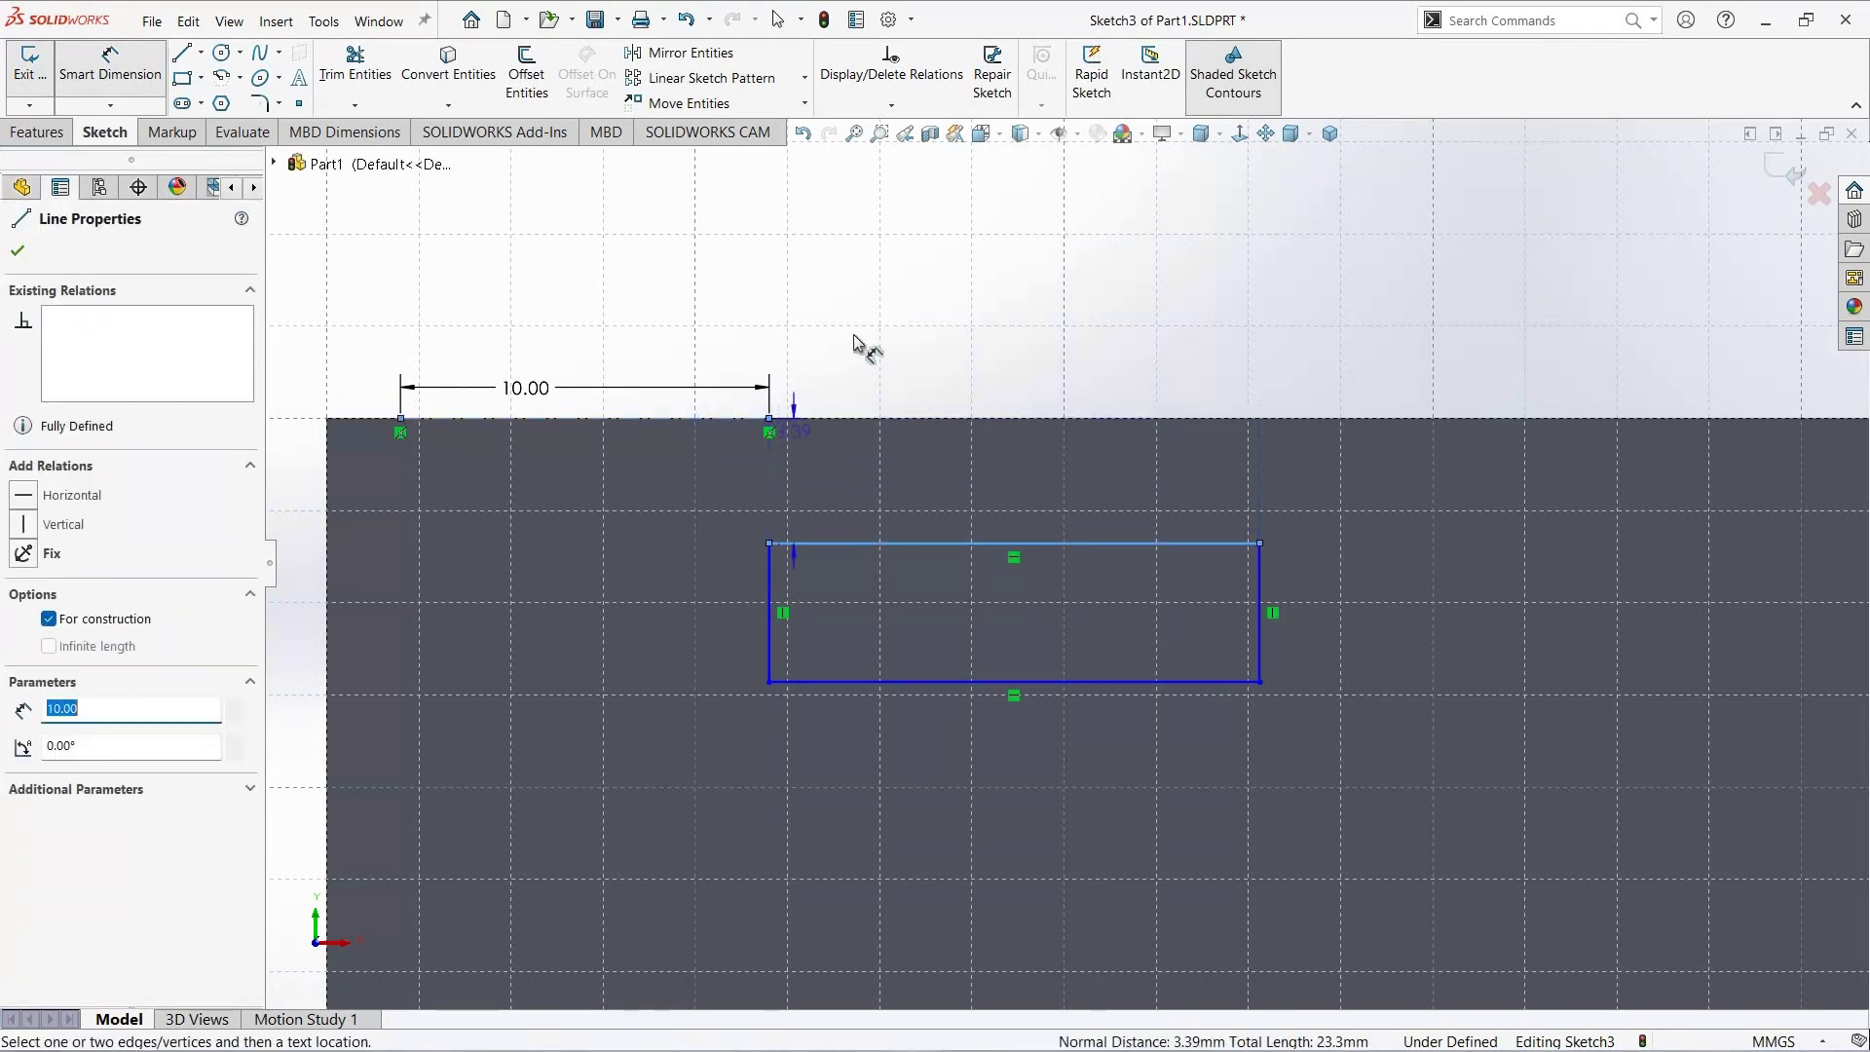
pyautogui.click(854, 342)
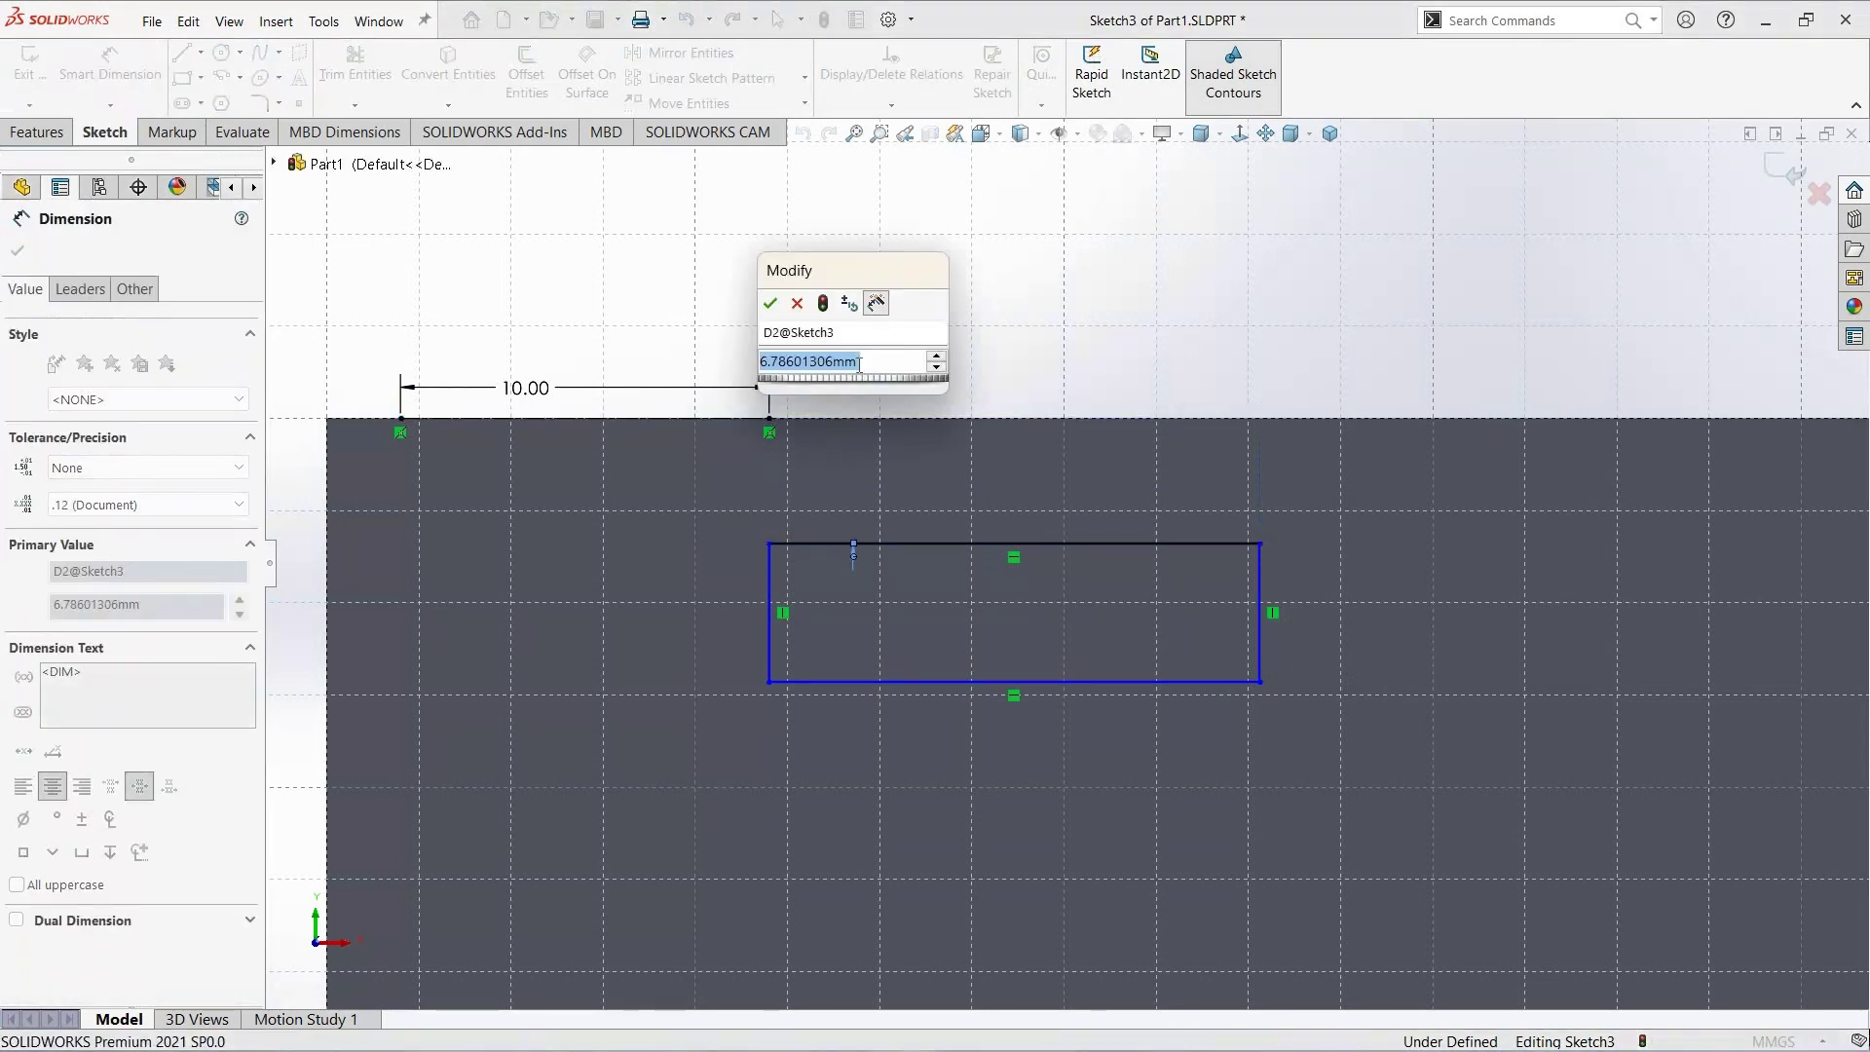
pyautogui.write('2')
pyautogui.press('Return')
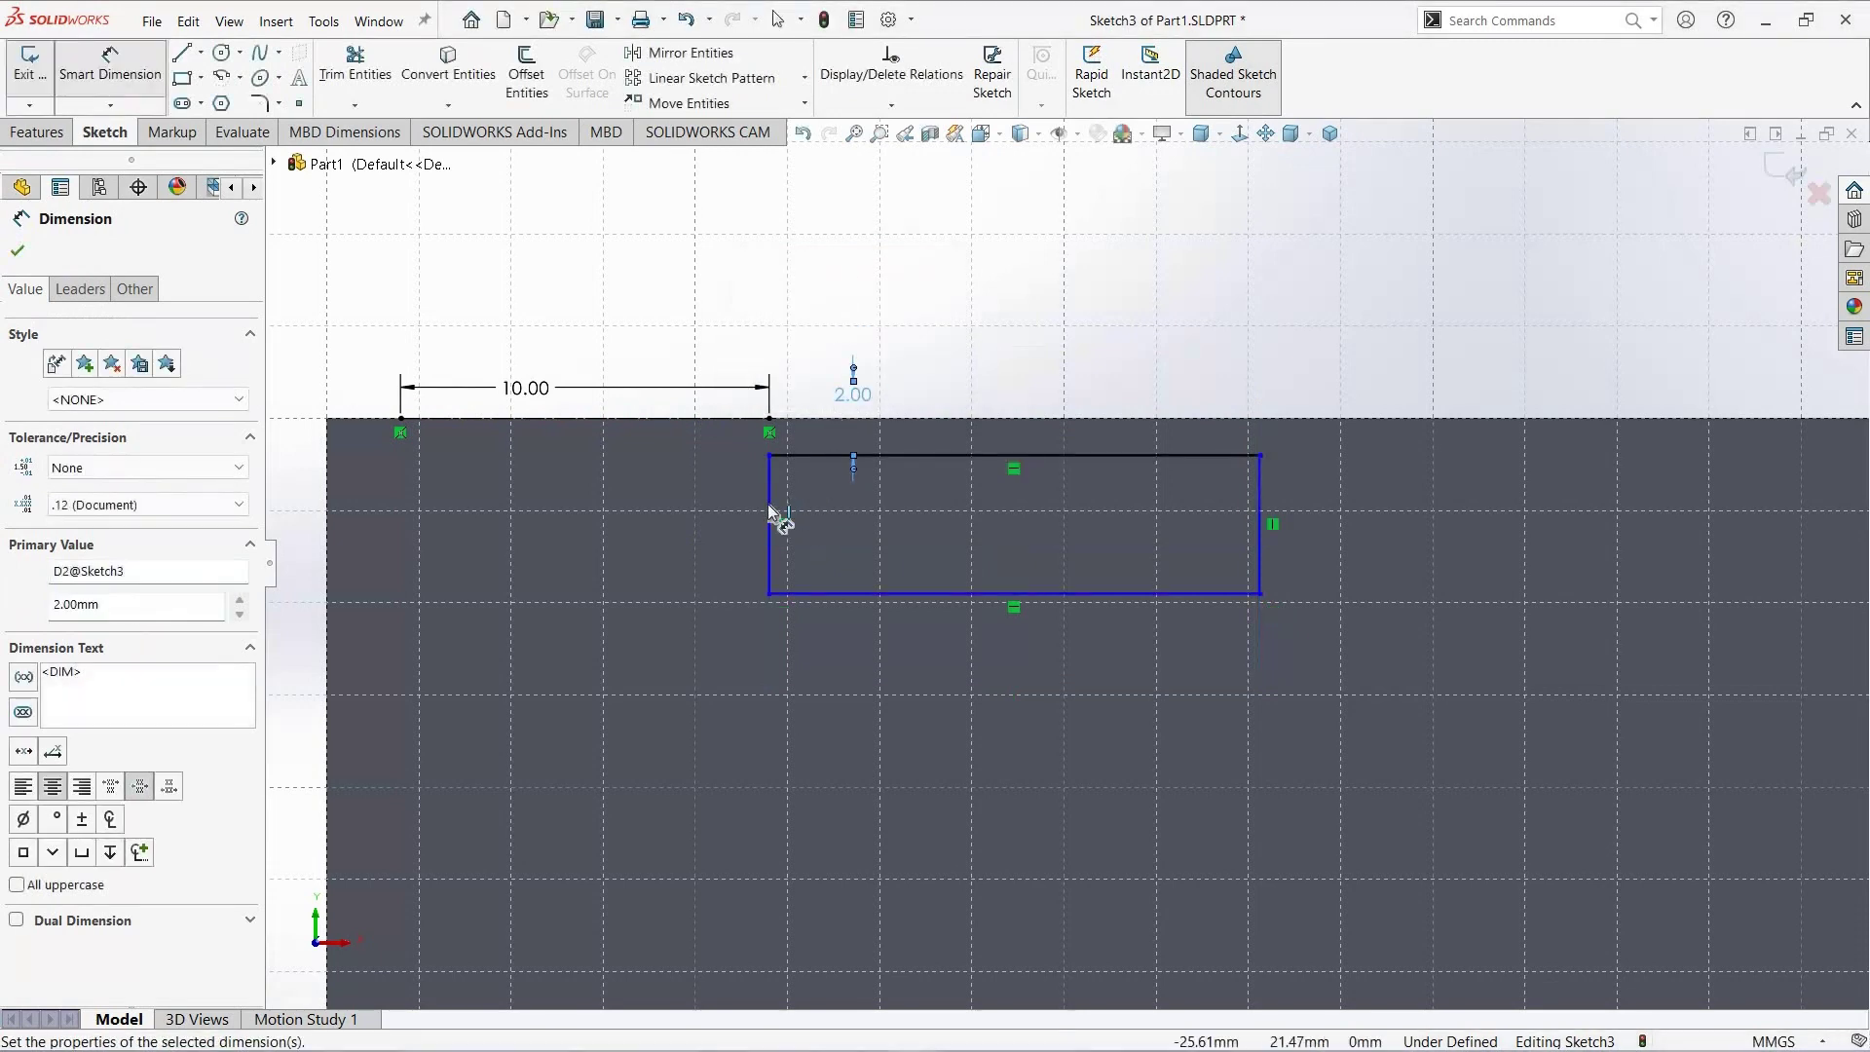
pyautogui.click(714, 526)
pyautogui.click(703, 419)
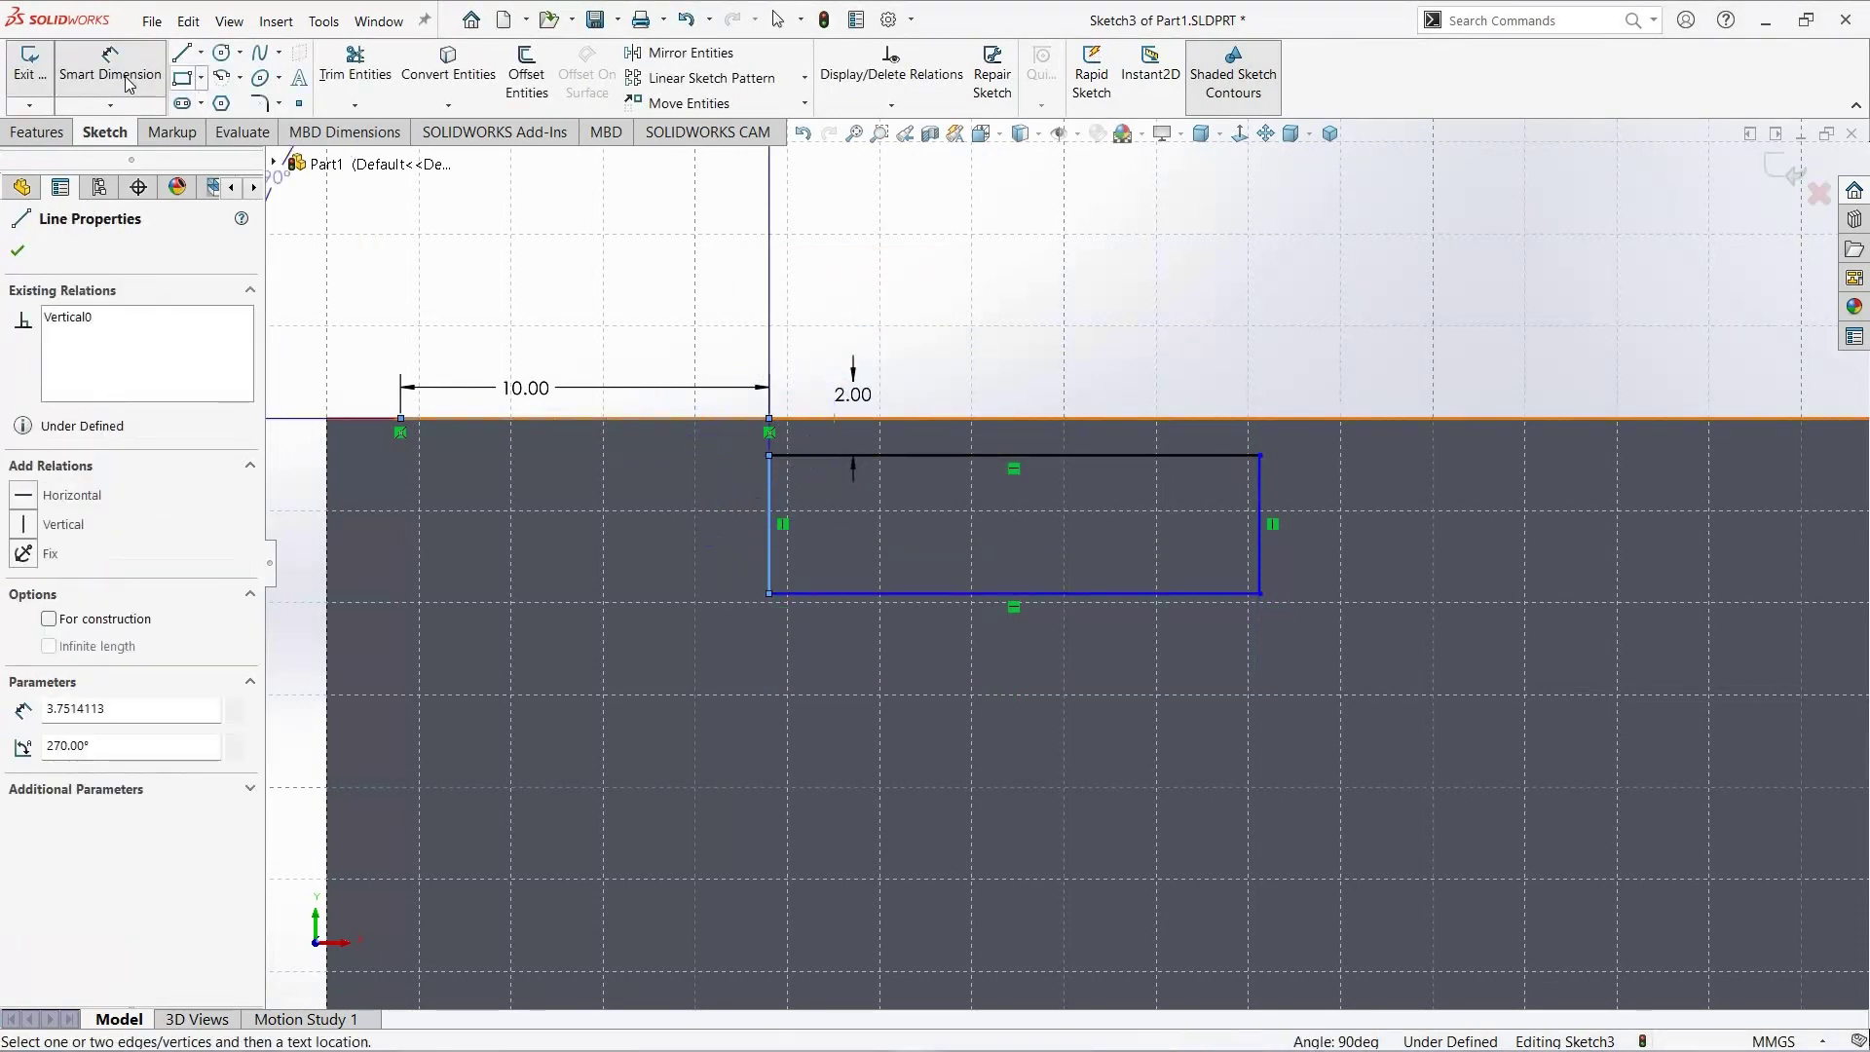
# Step: Dimension the rectangle 2 mm tall and 10 mm wide
pyautogui.click(138, 89)
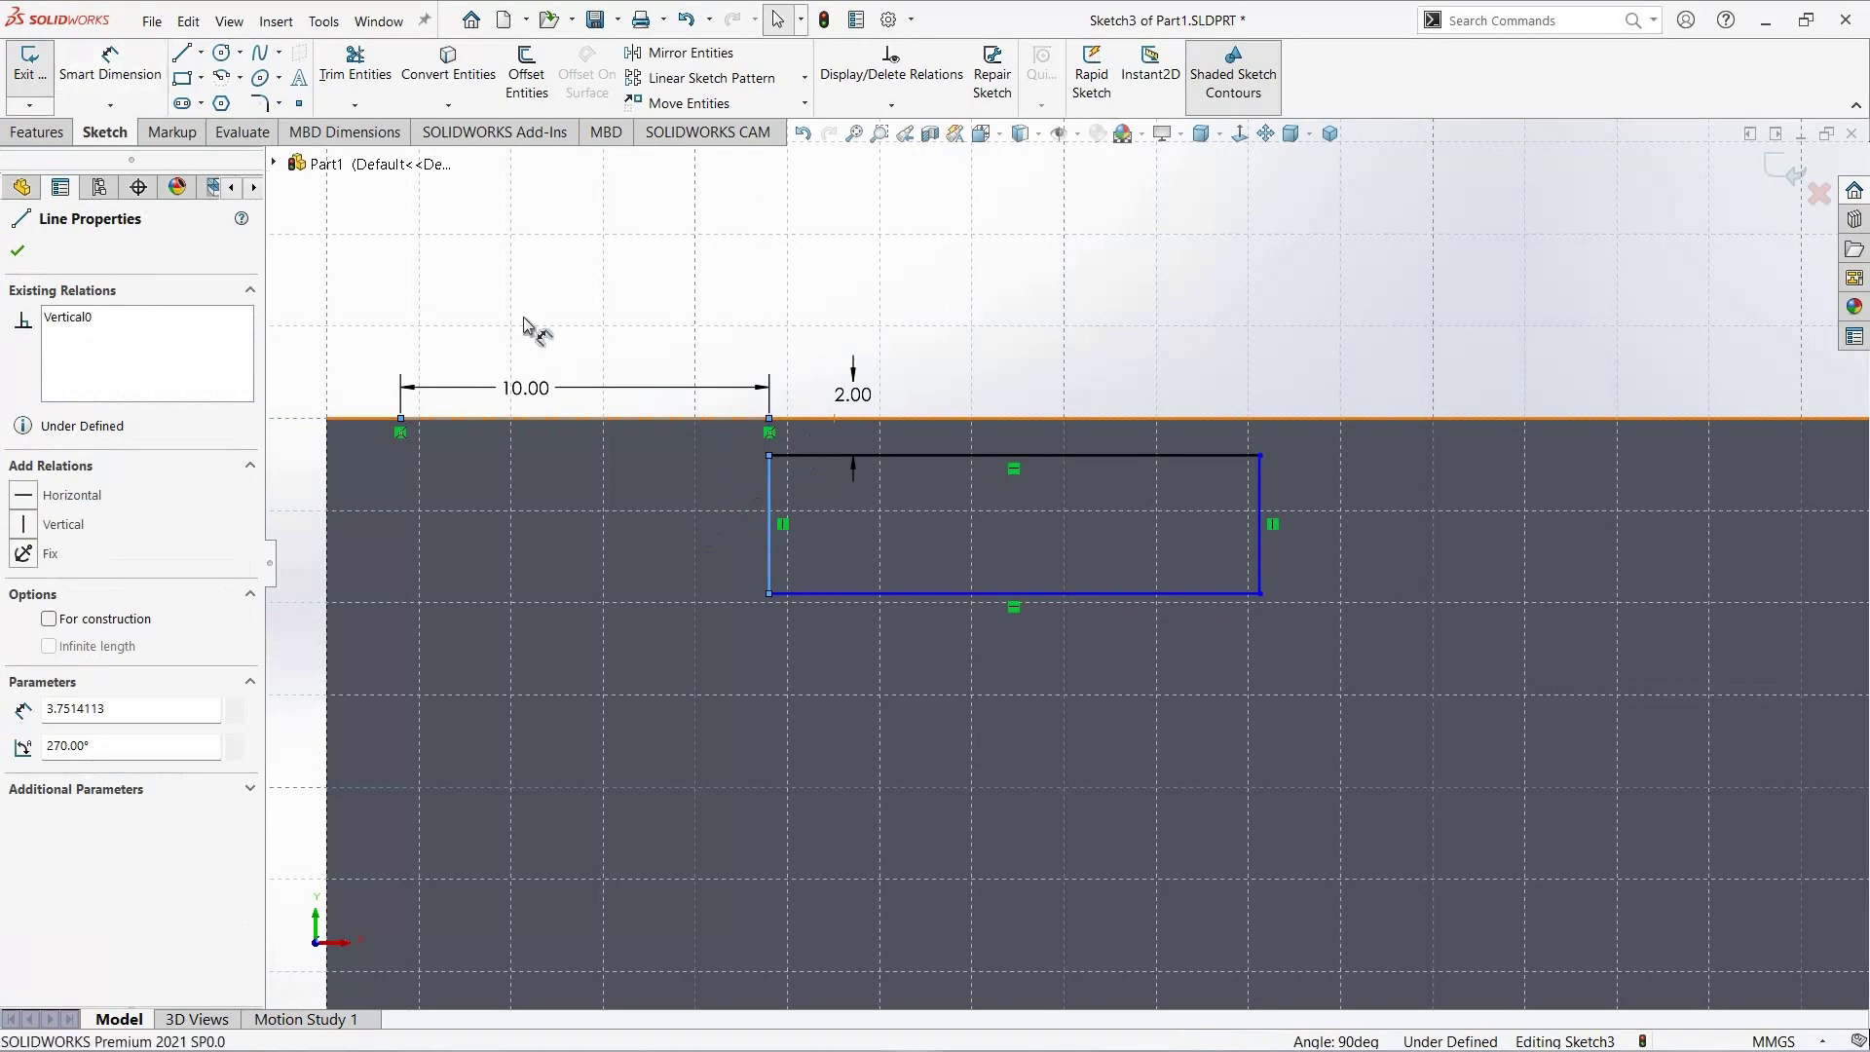
pyautogui.click(733, 538)
pyautogui.click(705, 534)
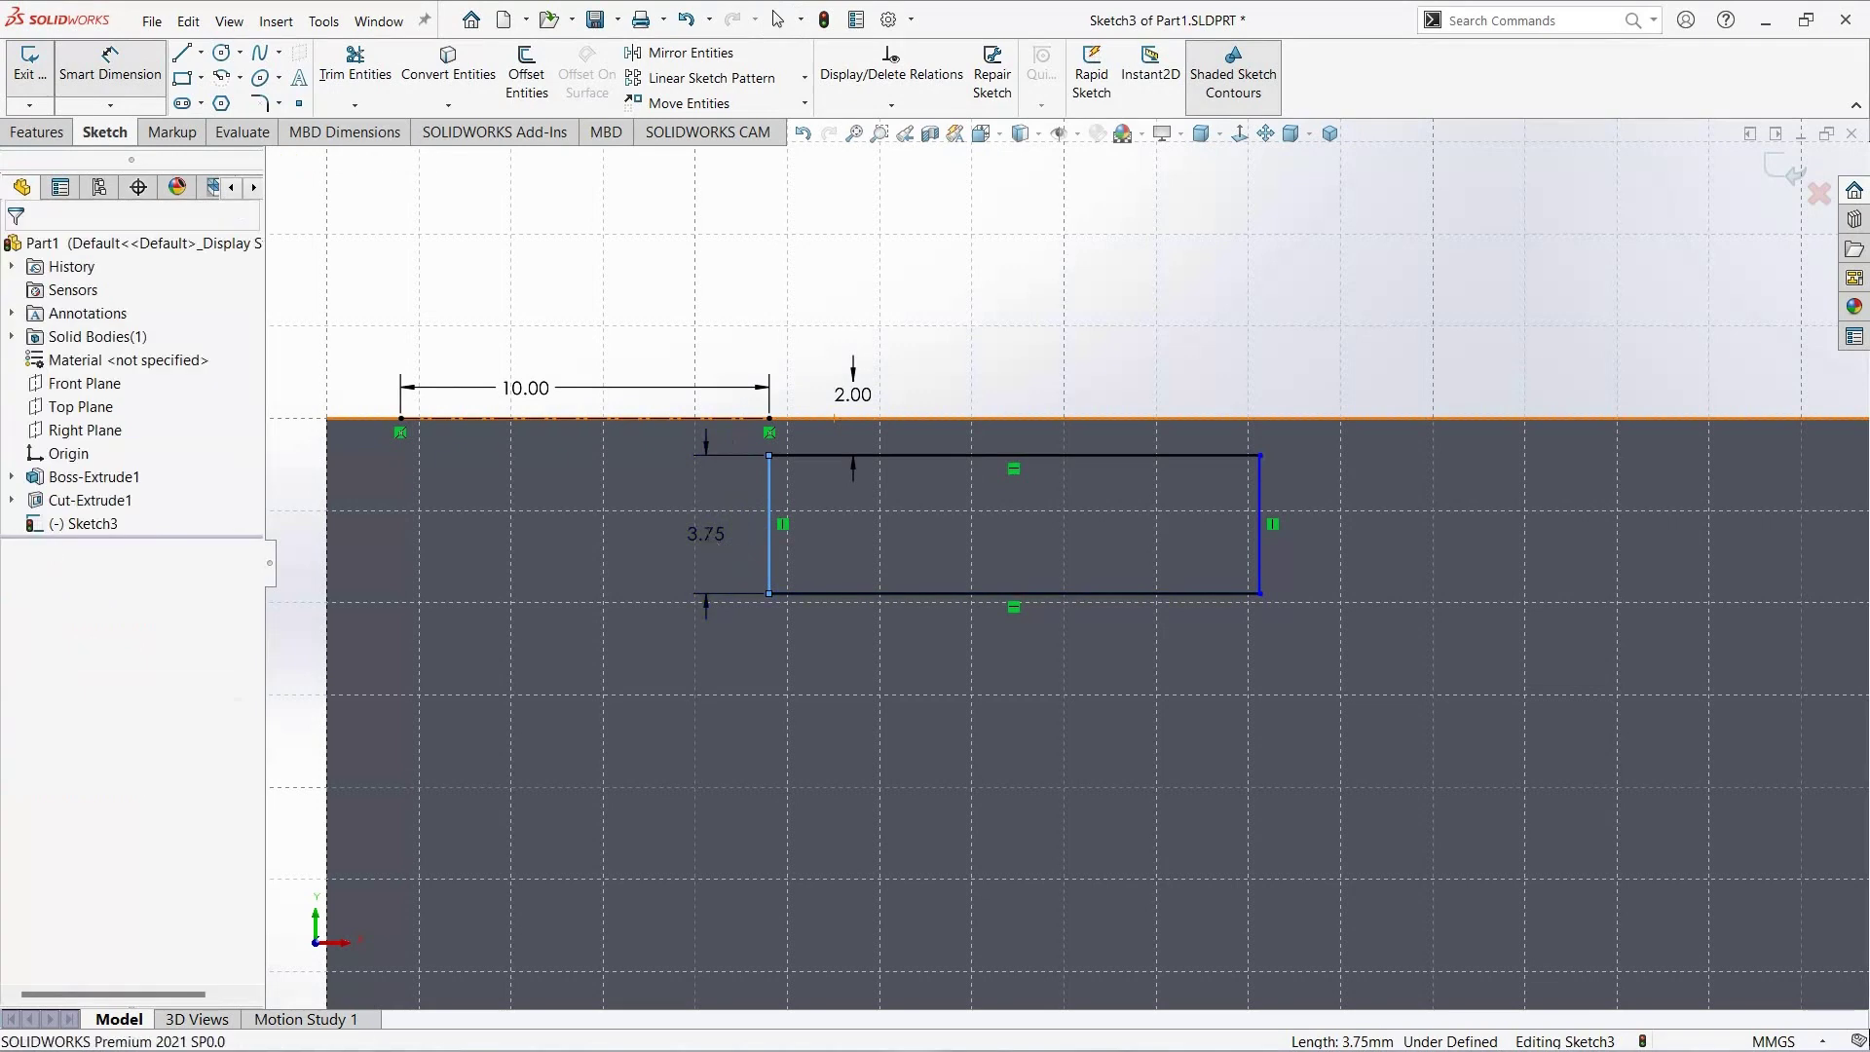
pyautogui.write('2')
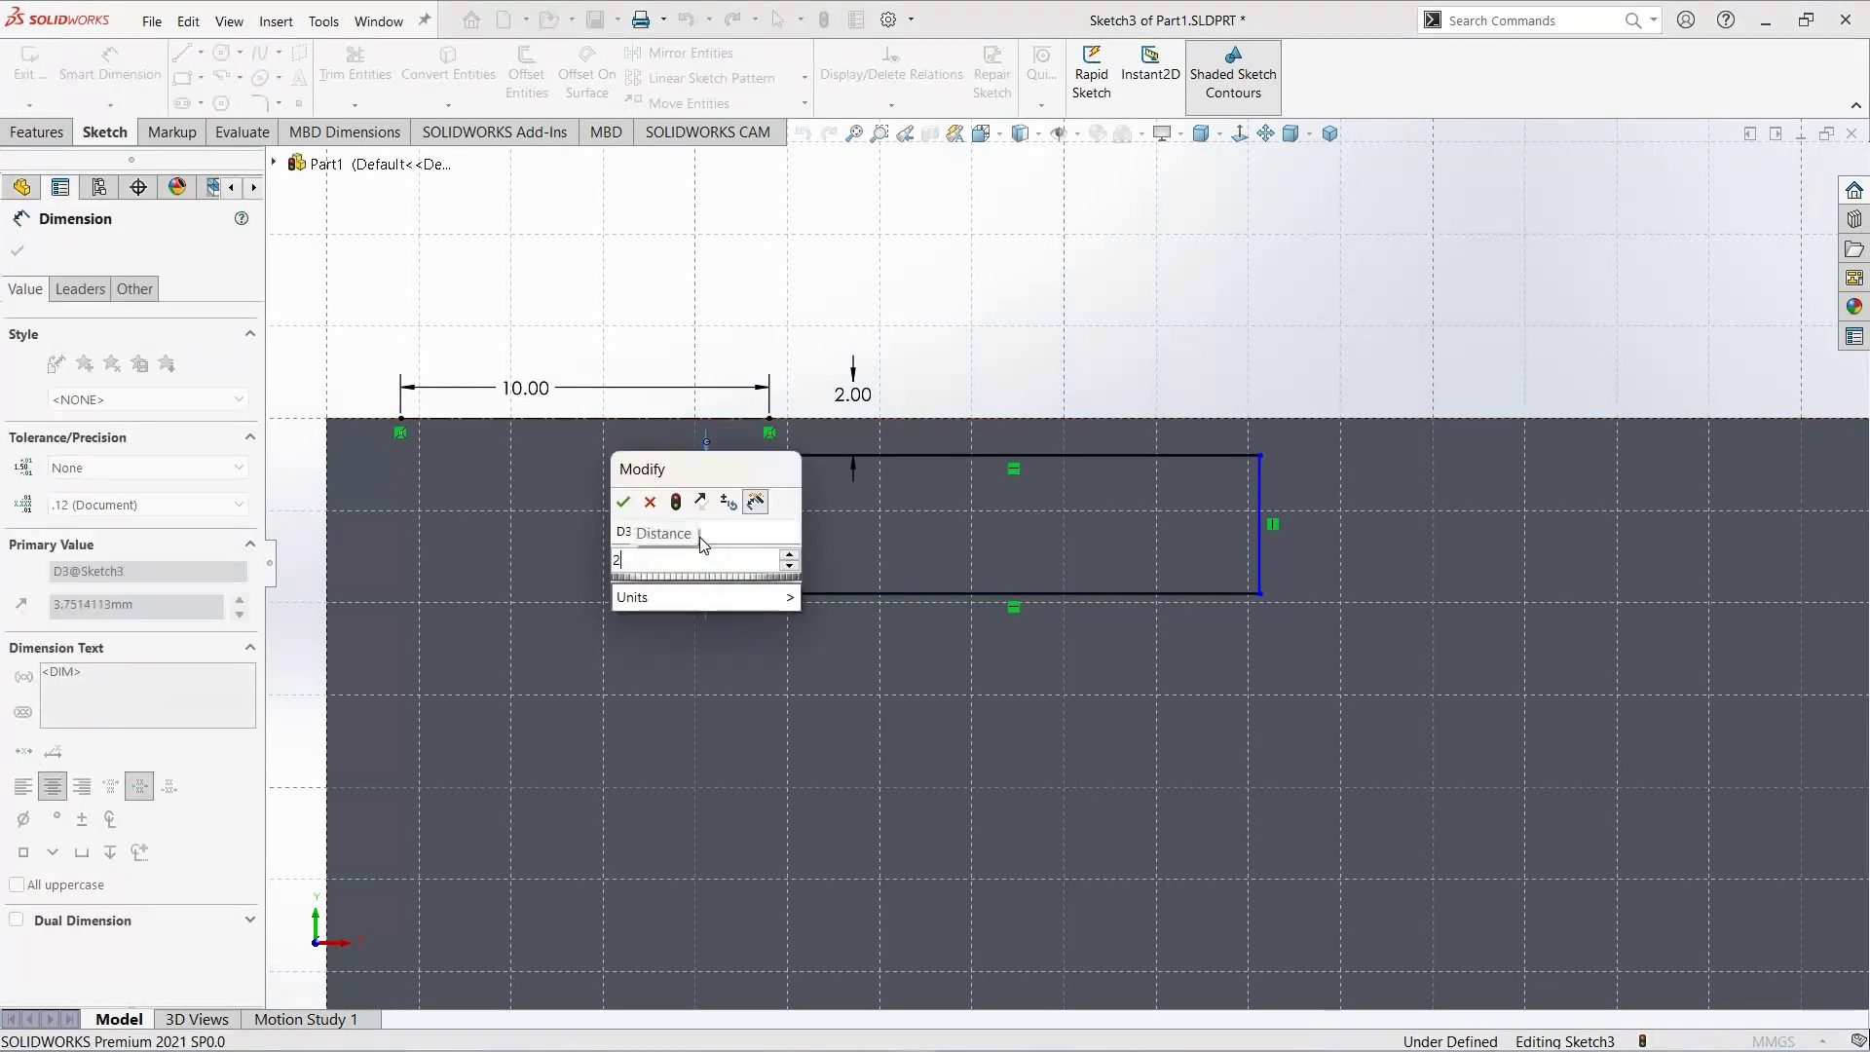
pyautogui.press('Return')
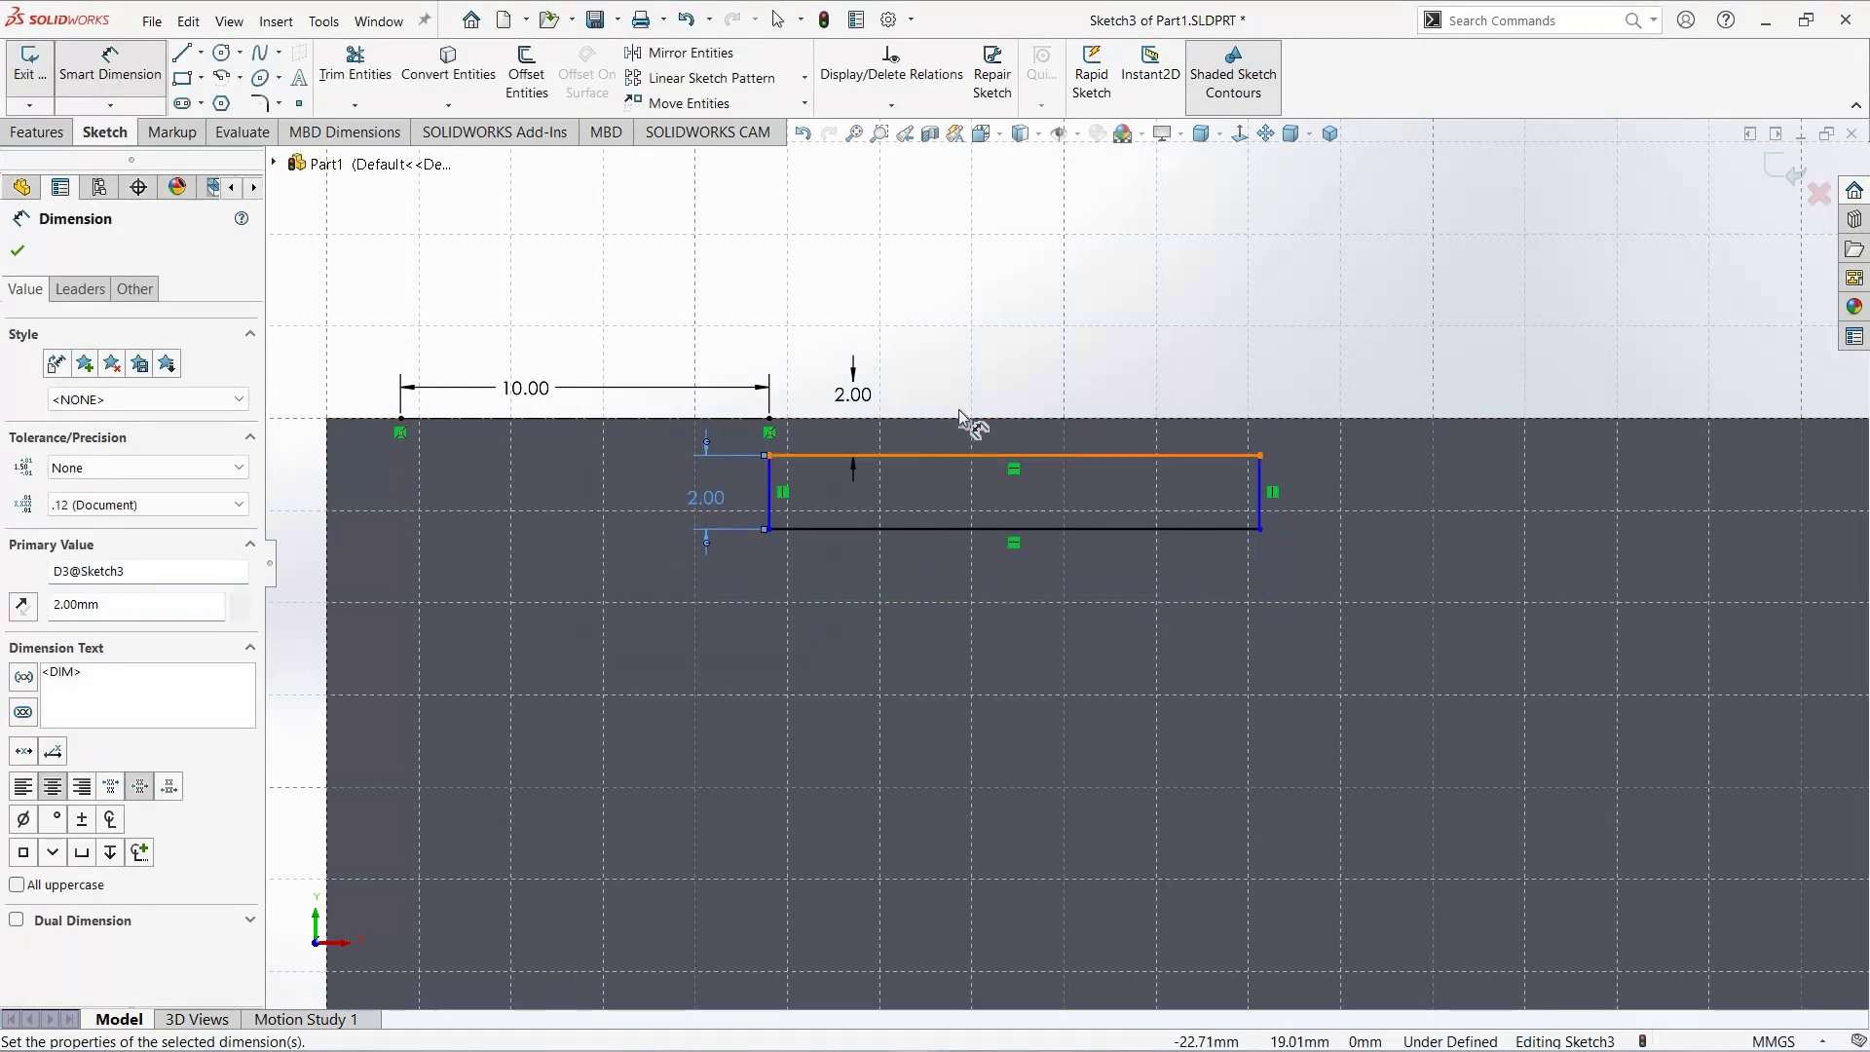
pyautogui.click(967, 375)
pyautogui.click(966, 374)
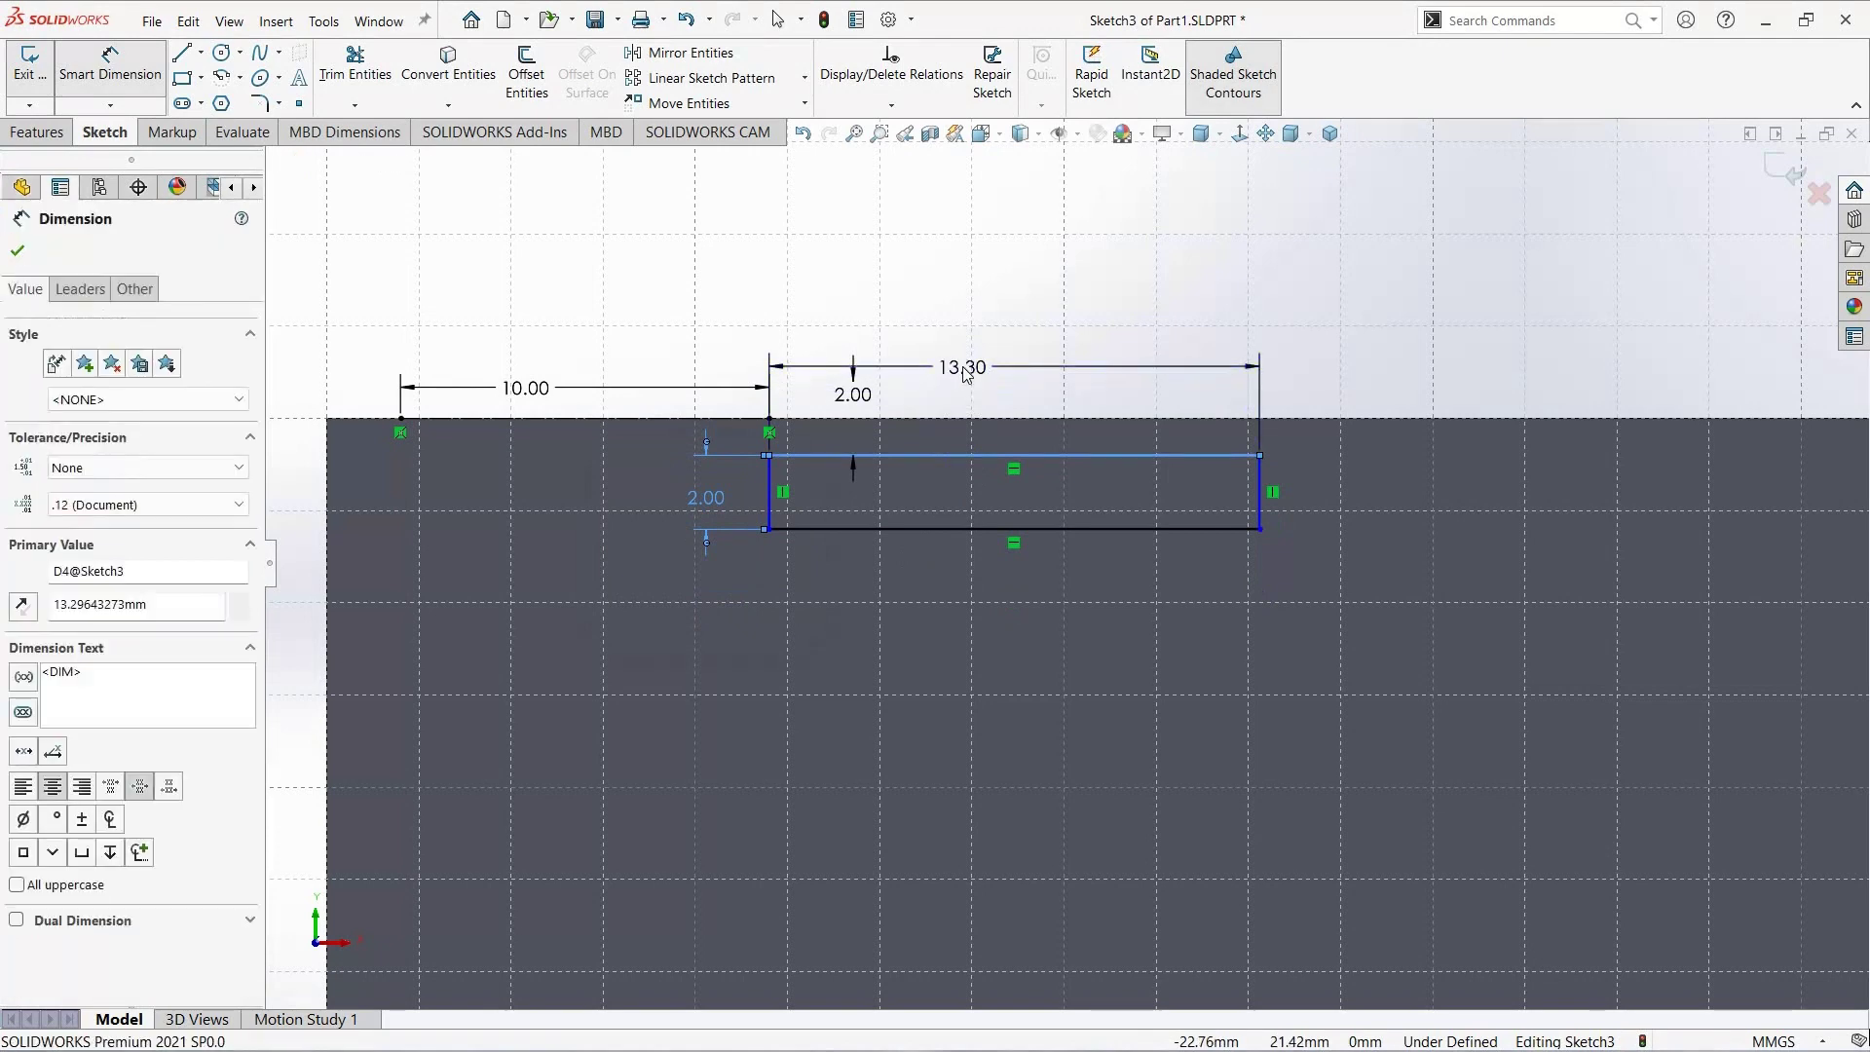
pyautogui.write('10')
pyautogui.press('Return')
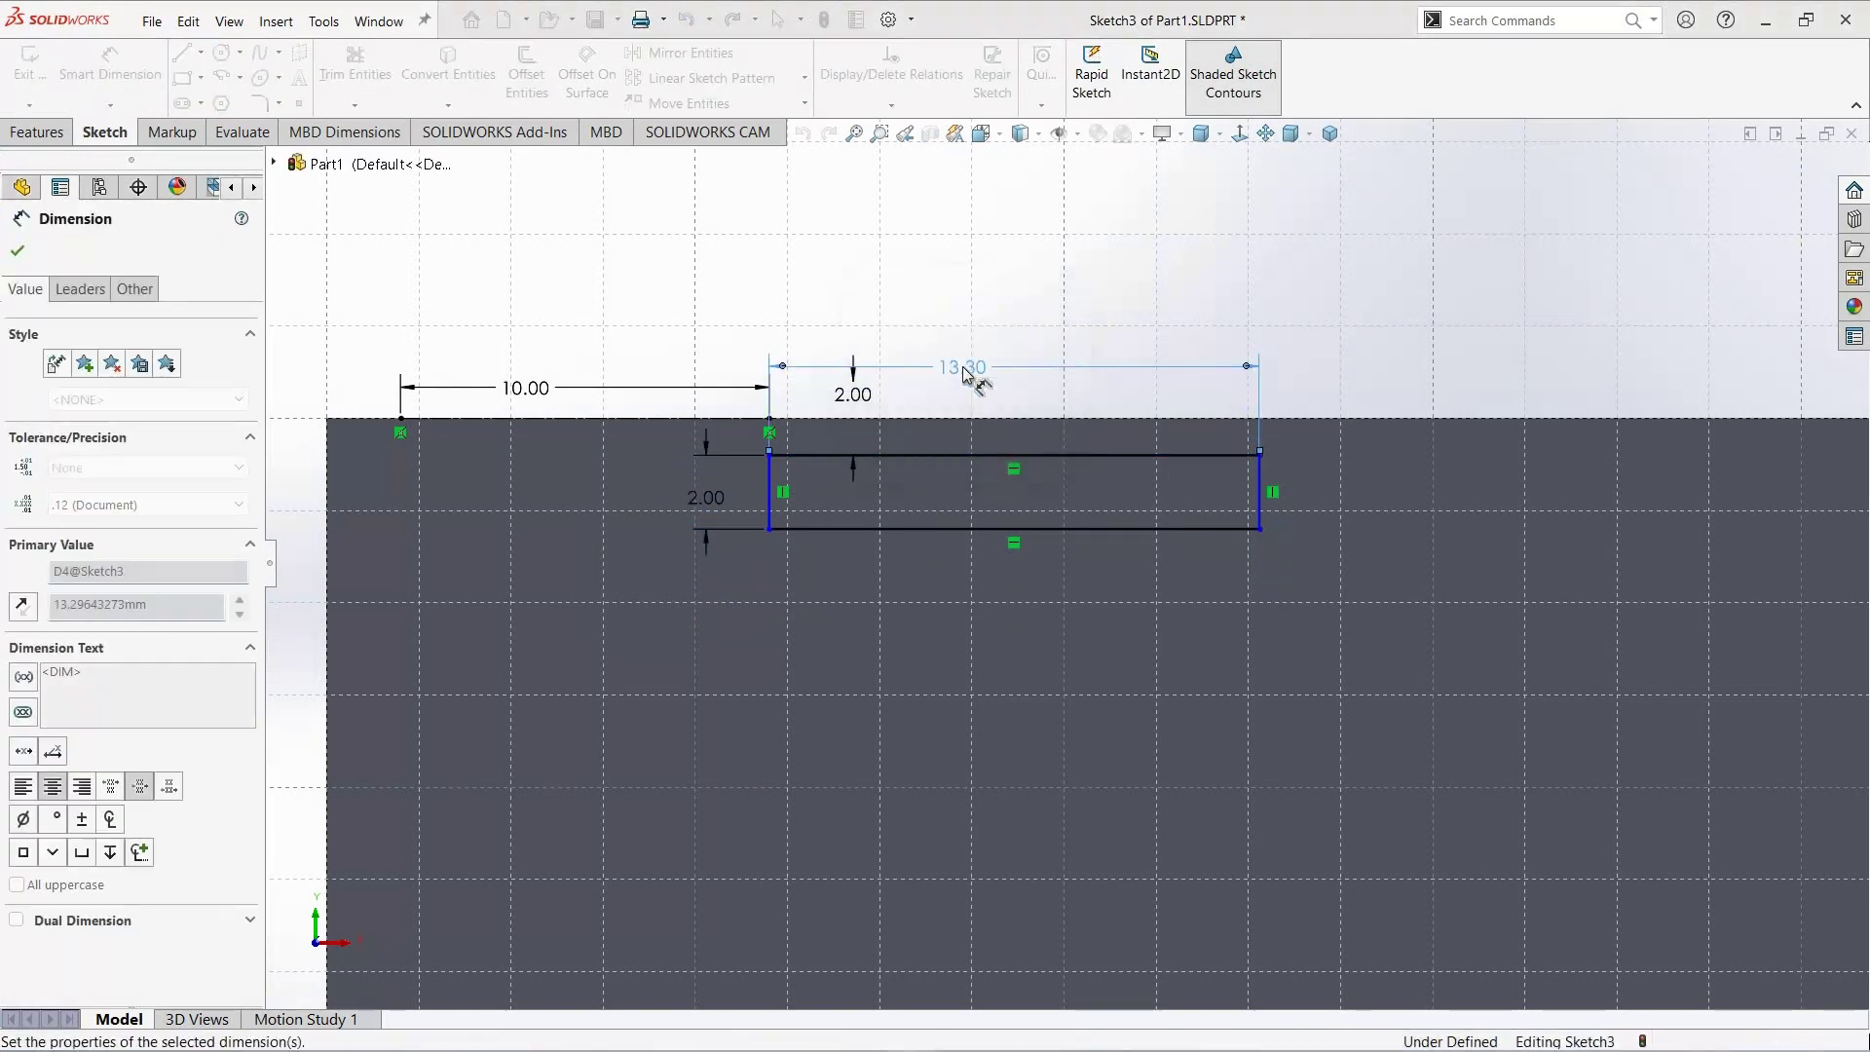
# Step: Change the top gap to 2.4 mm, then set it back to 2 mm
pyautogui.doubleClick(847, 421)
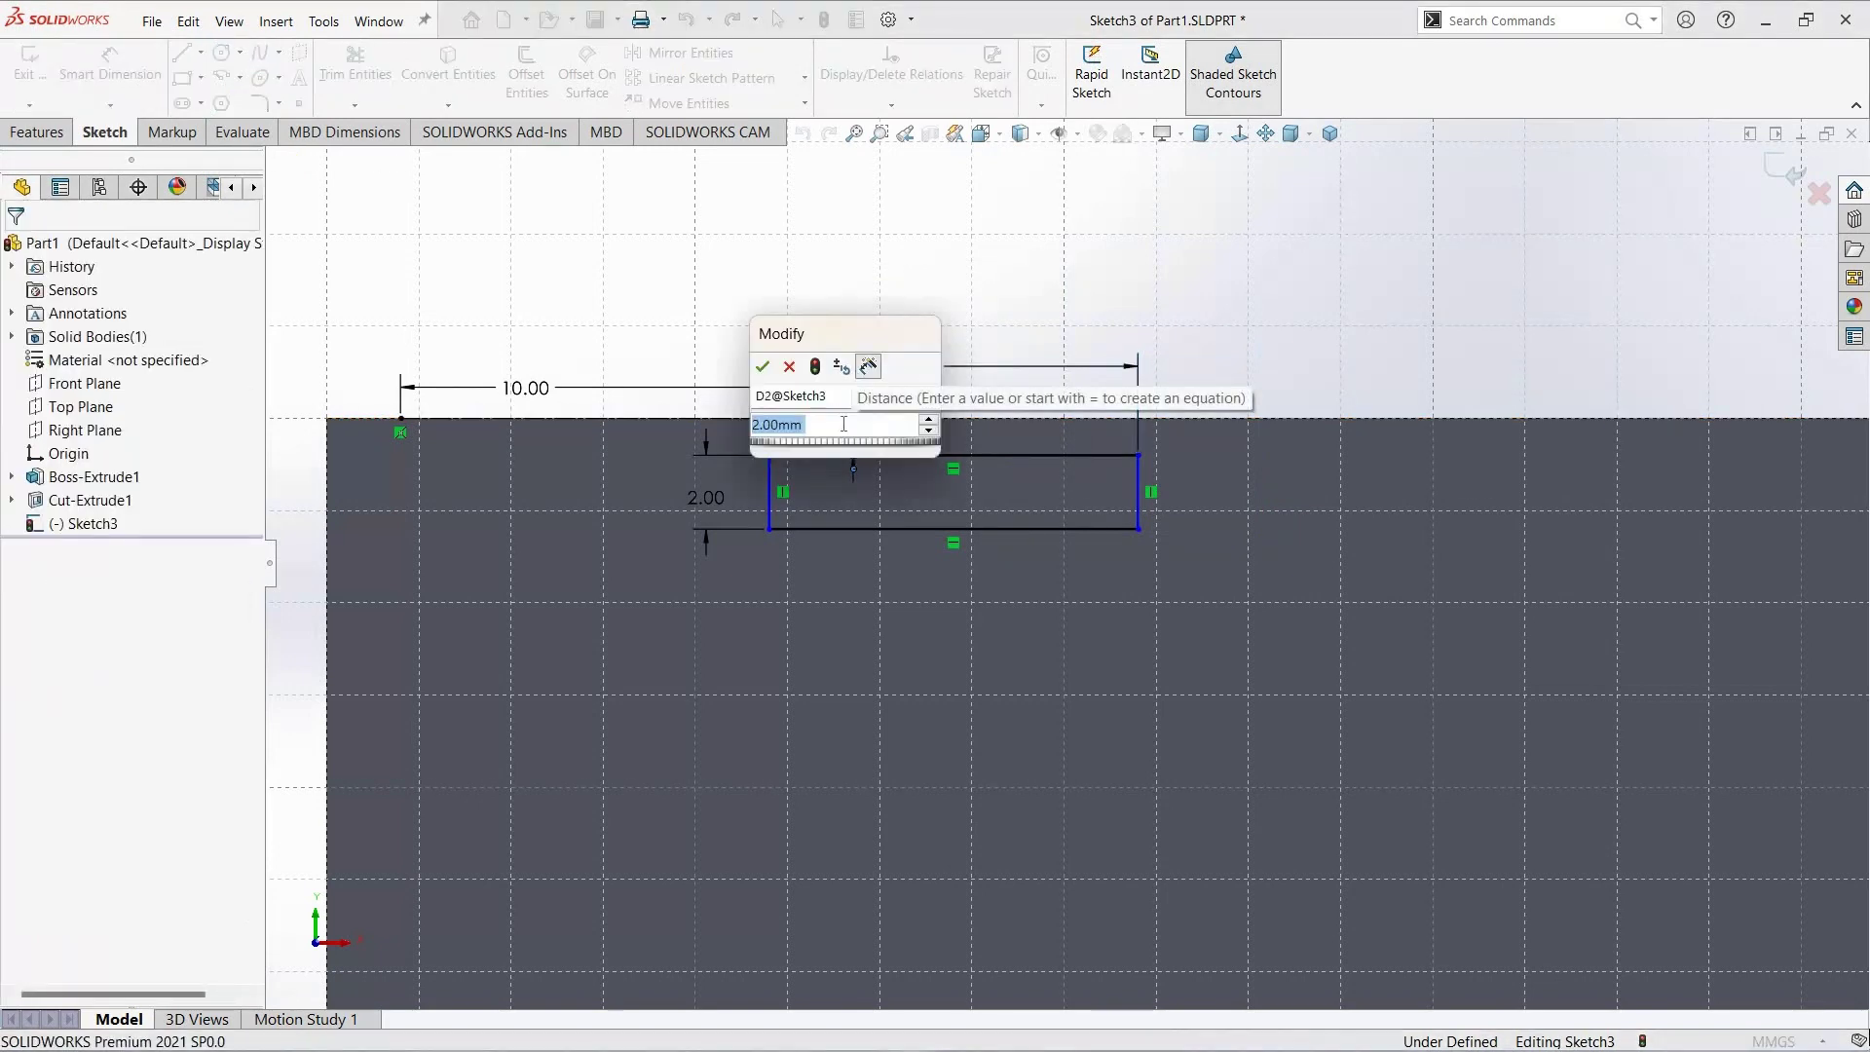
pyautogui.write('2.4')
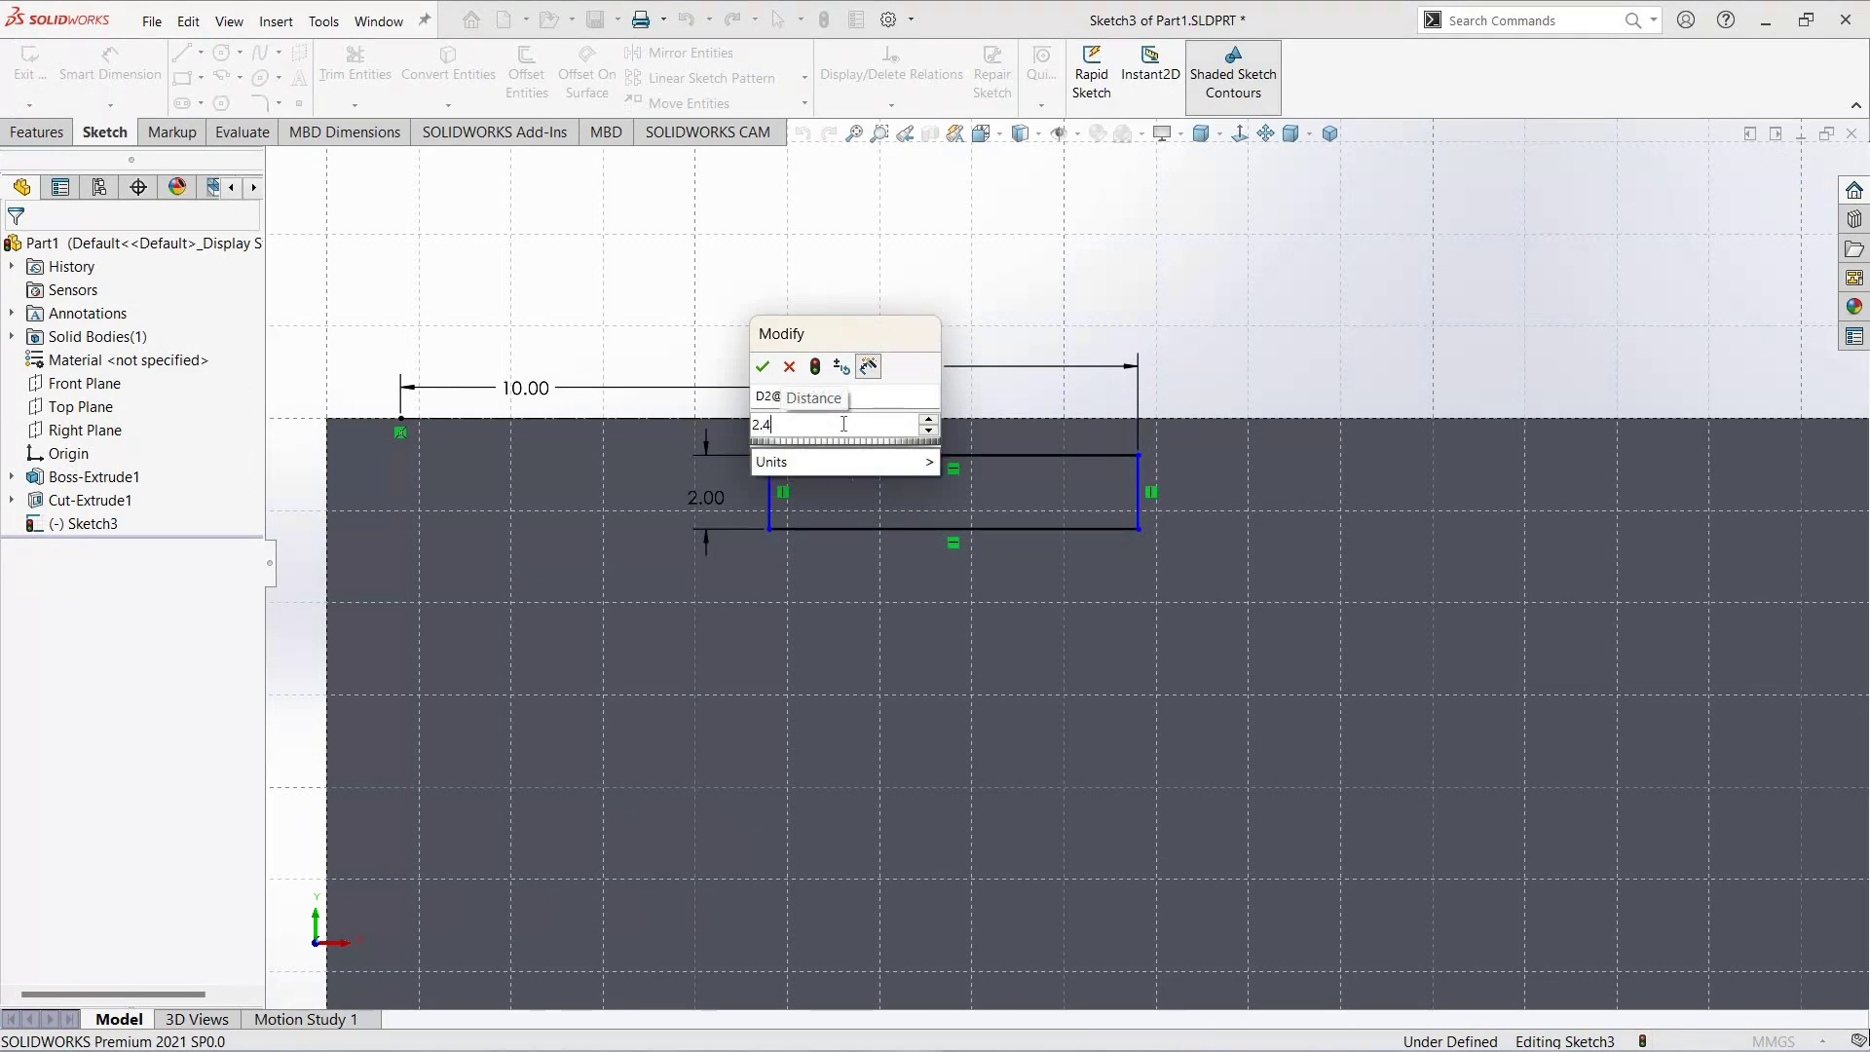
pyautogui.press('Return')
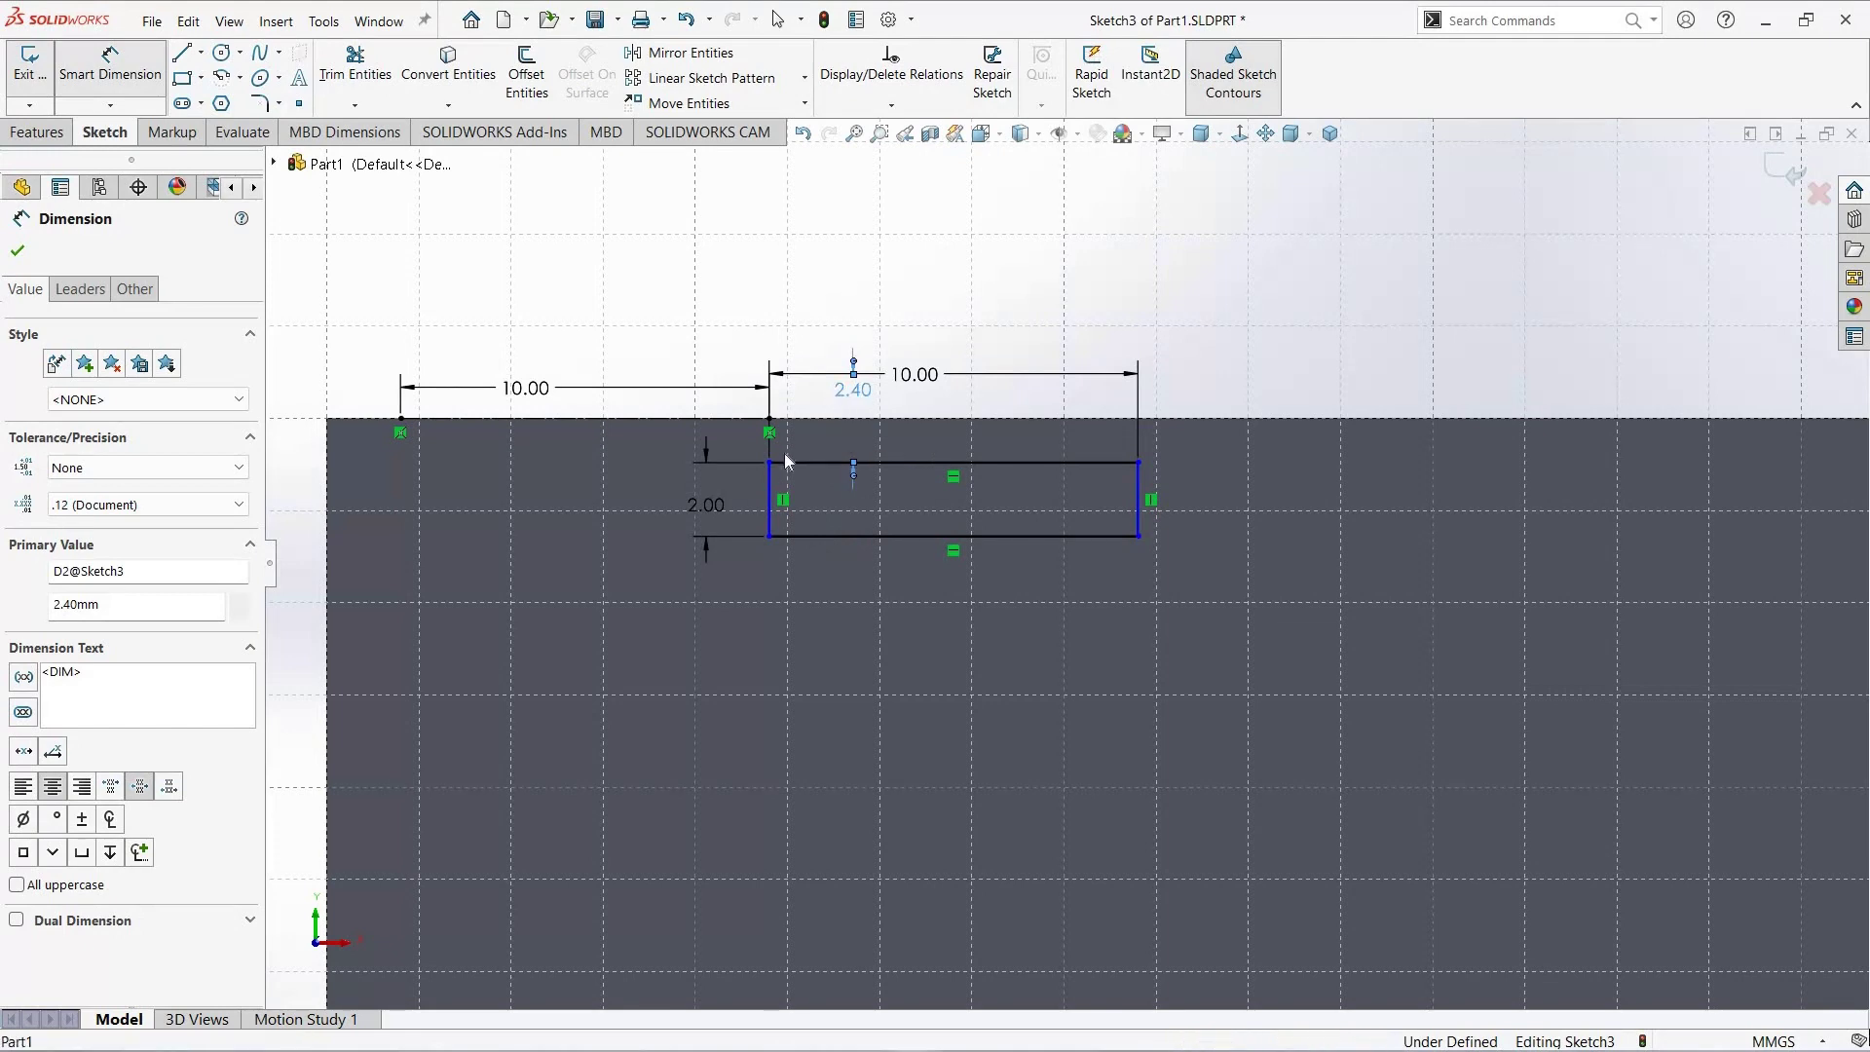
pyautogui.doubleClick(853, 389)
pyautogui.write('2')
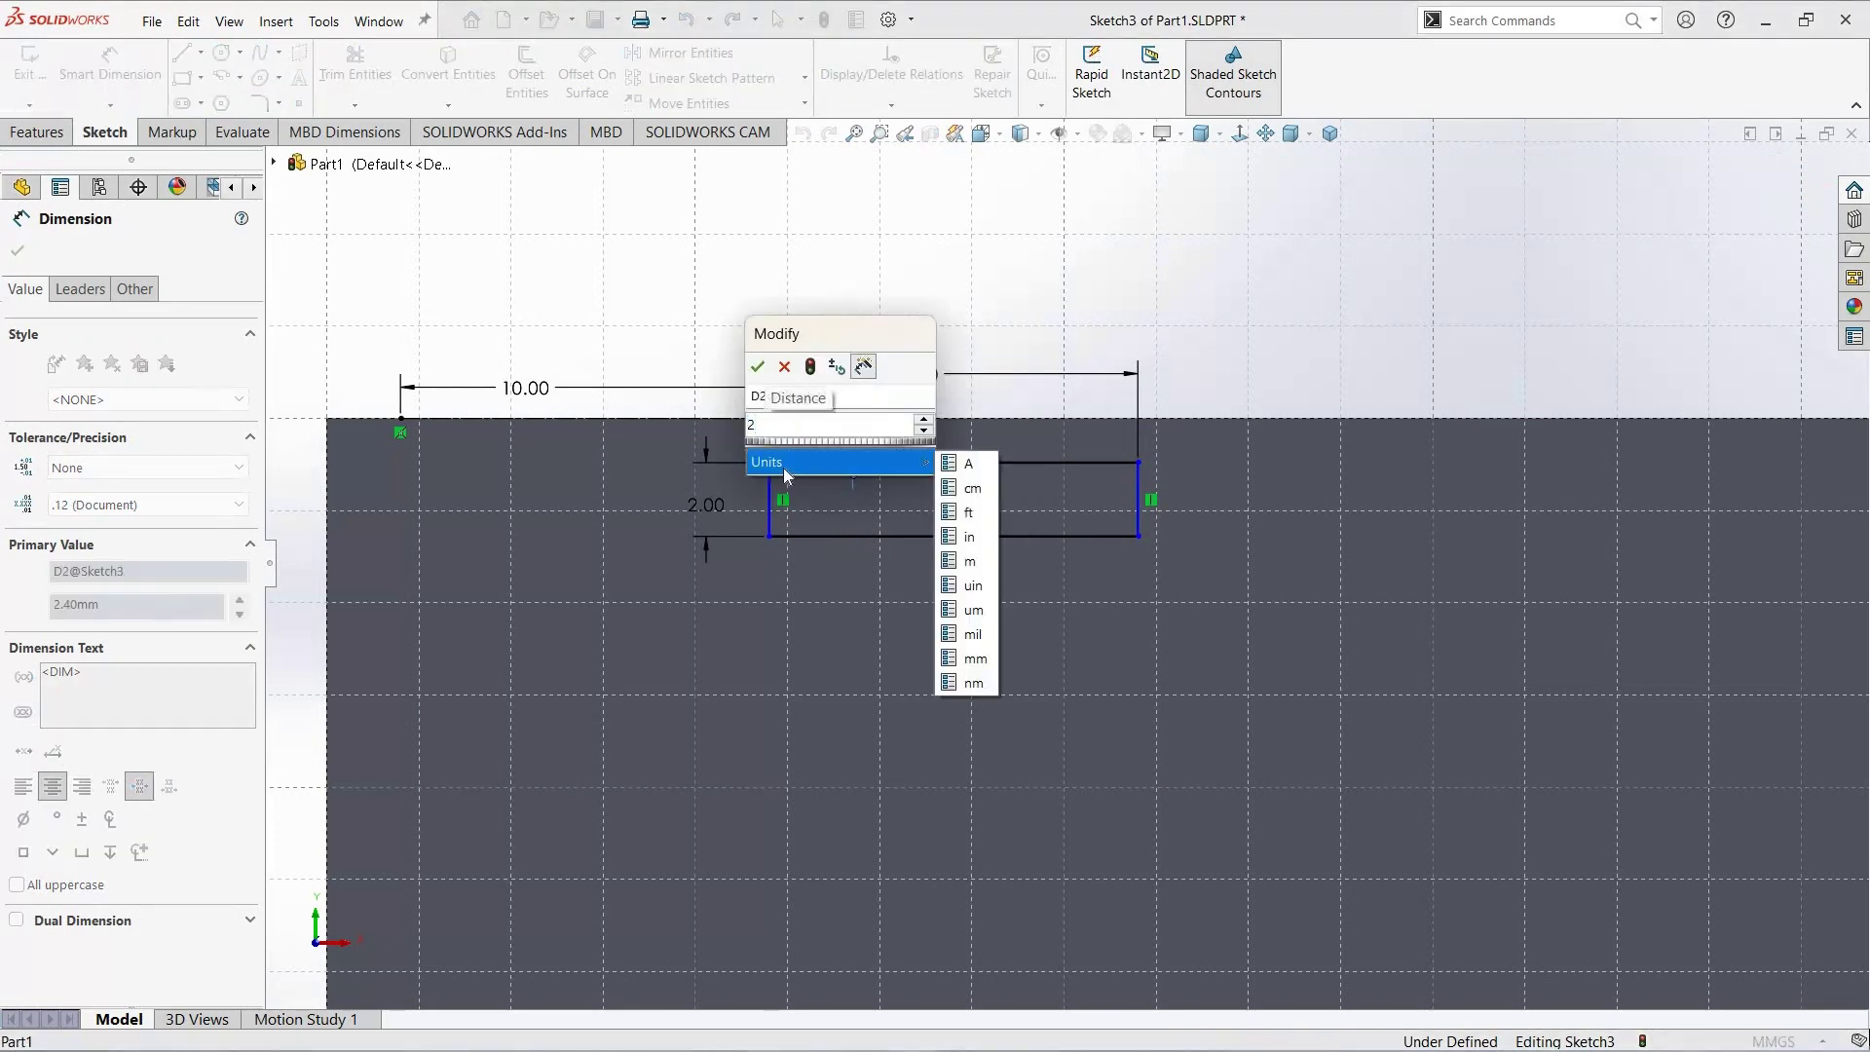
pyautogui.press('Return')
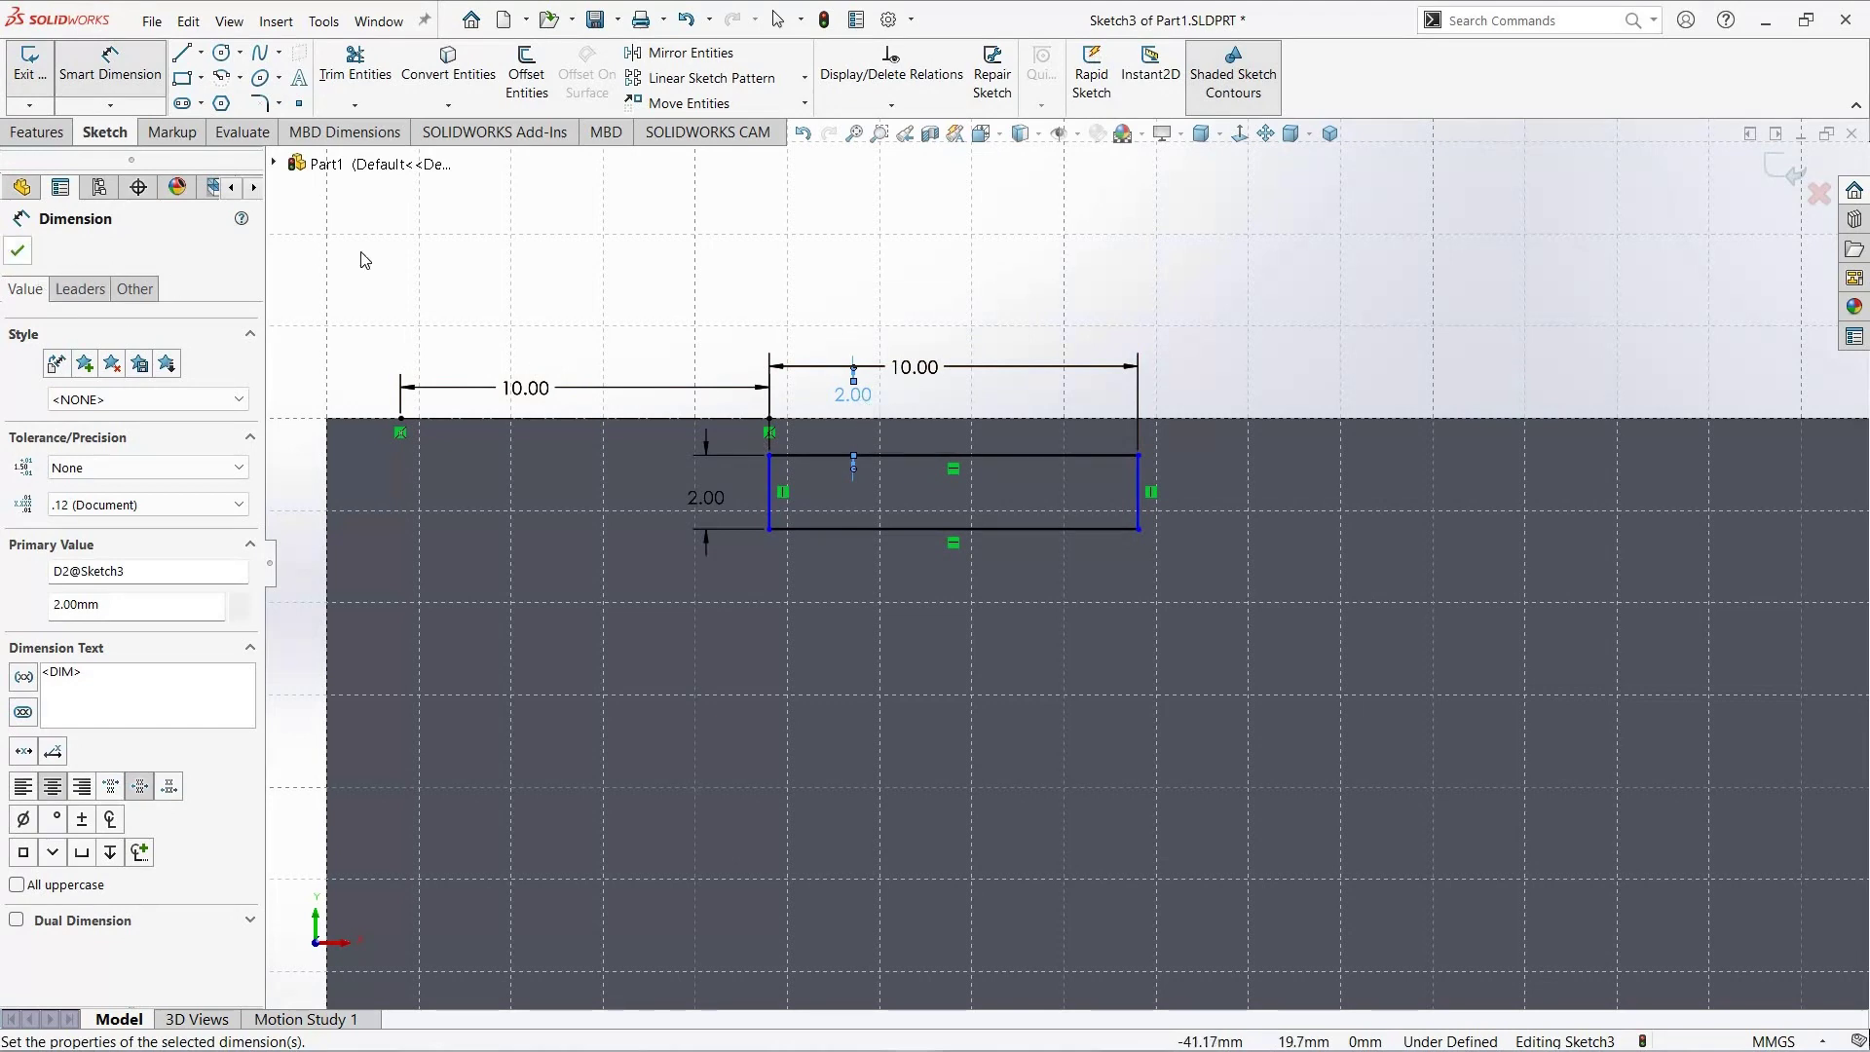
pyautogui.press('Escape')
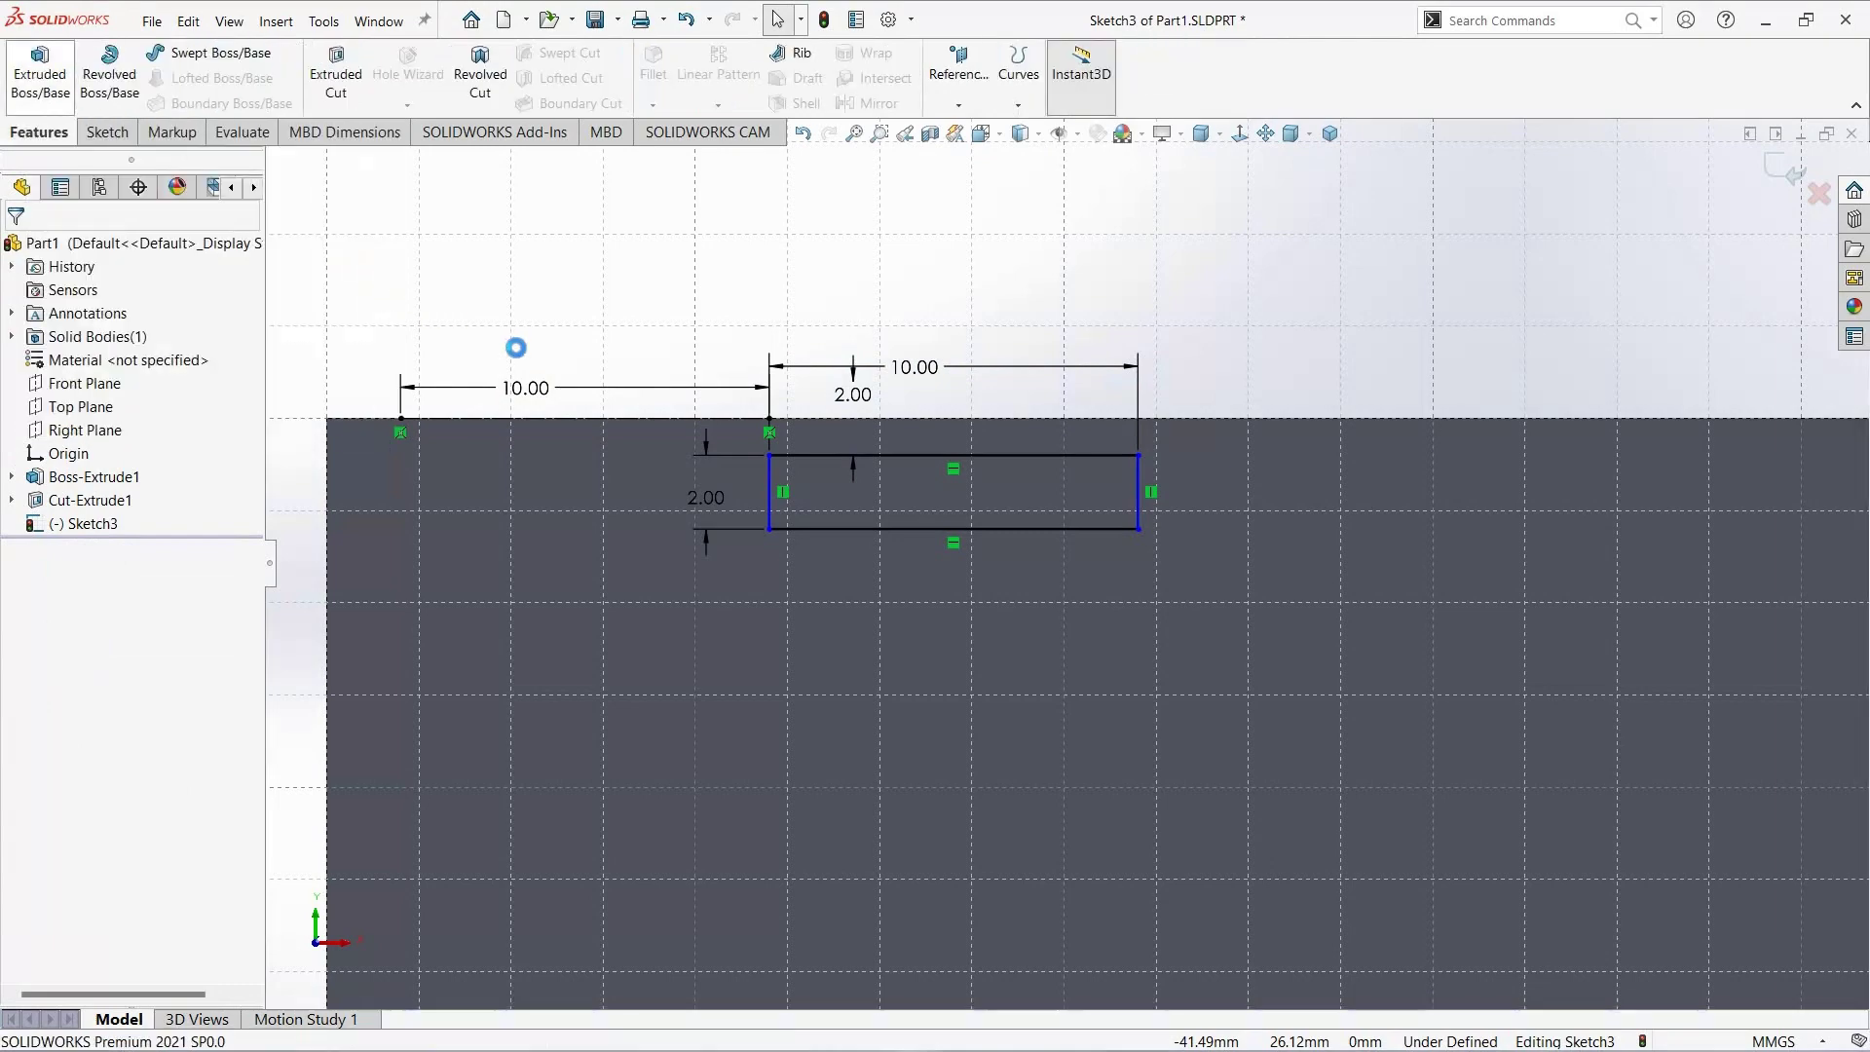
# Step: Extrude the rectangle 1 mm into a tab on the box's inner wall
pyautogui.hotkey('ctrl', '7')
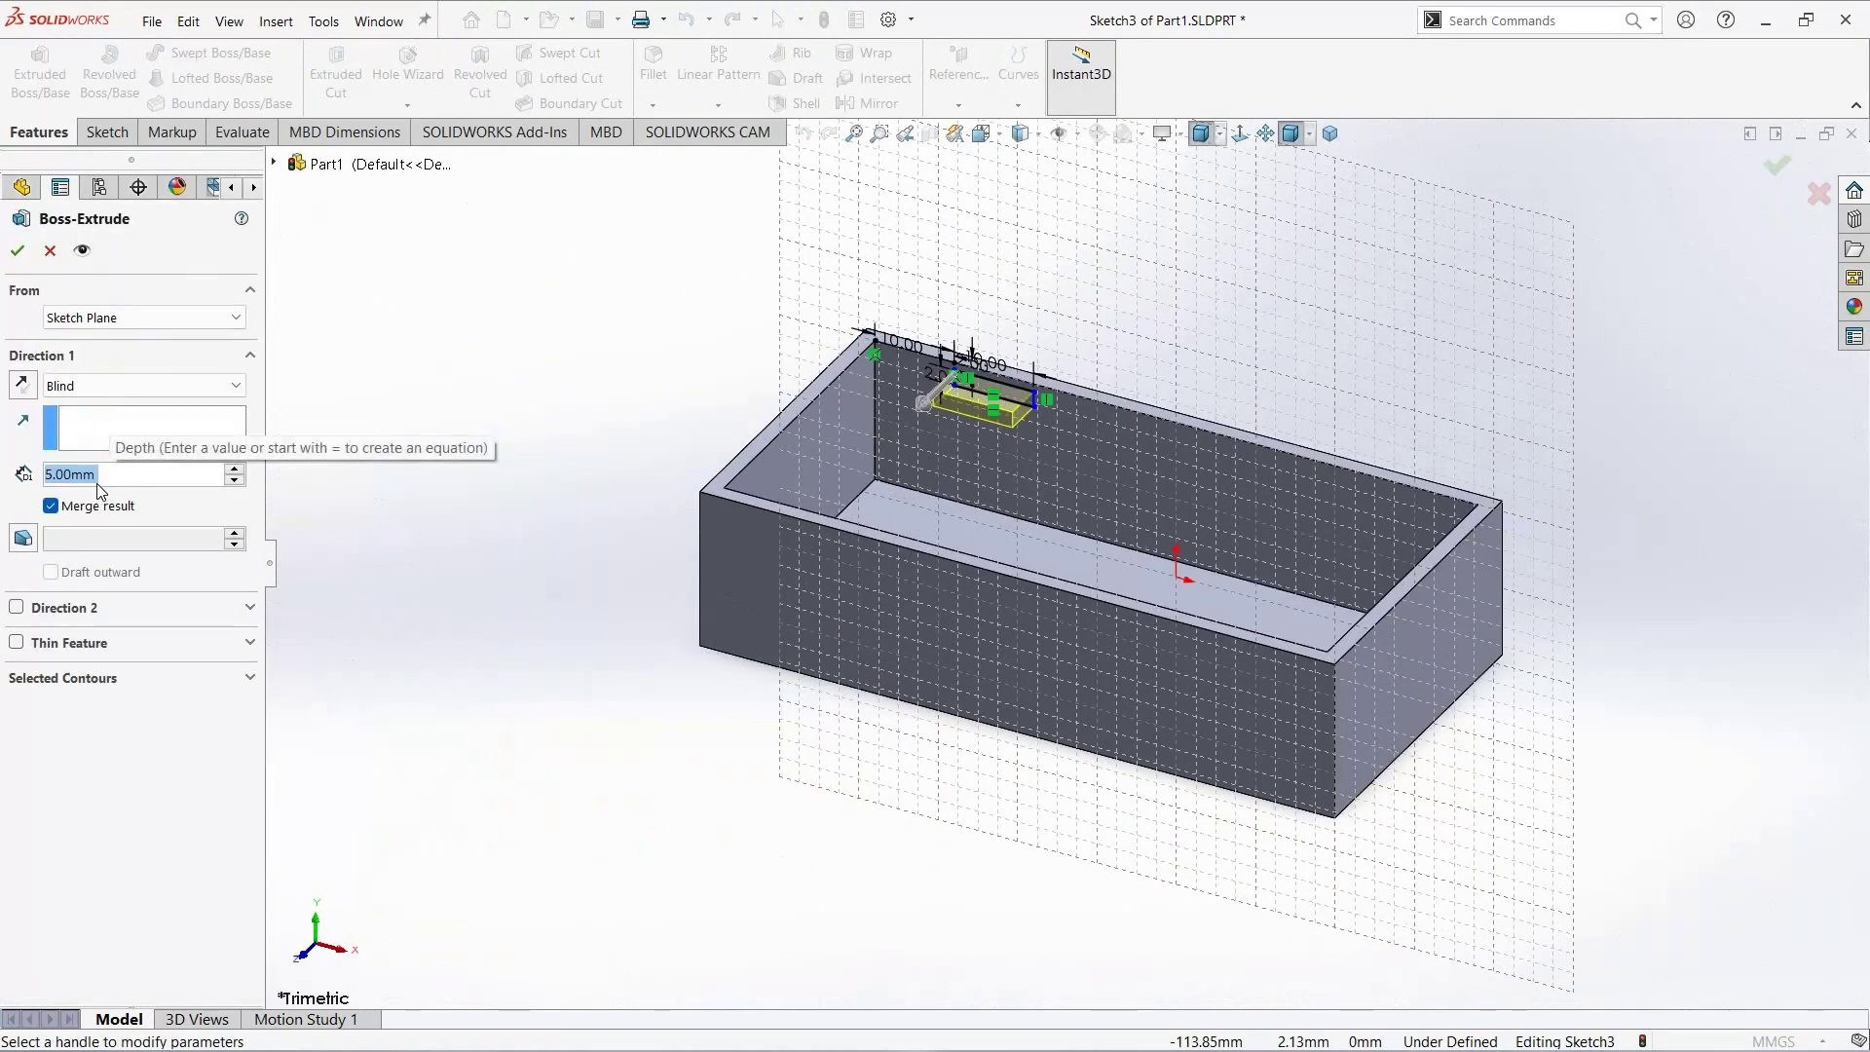
pyautogui.write('1')
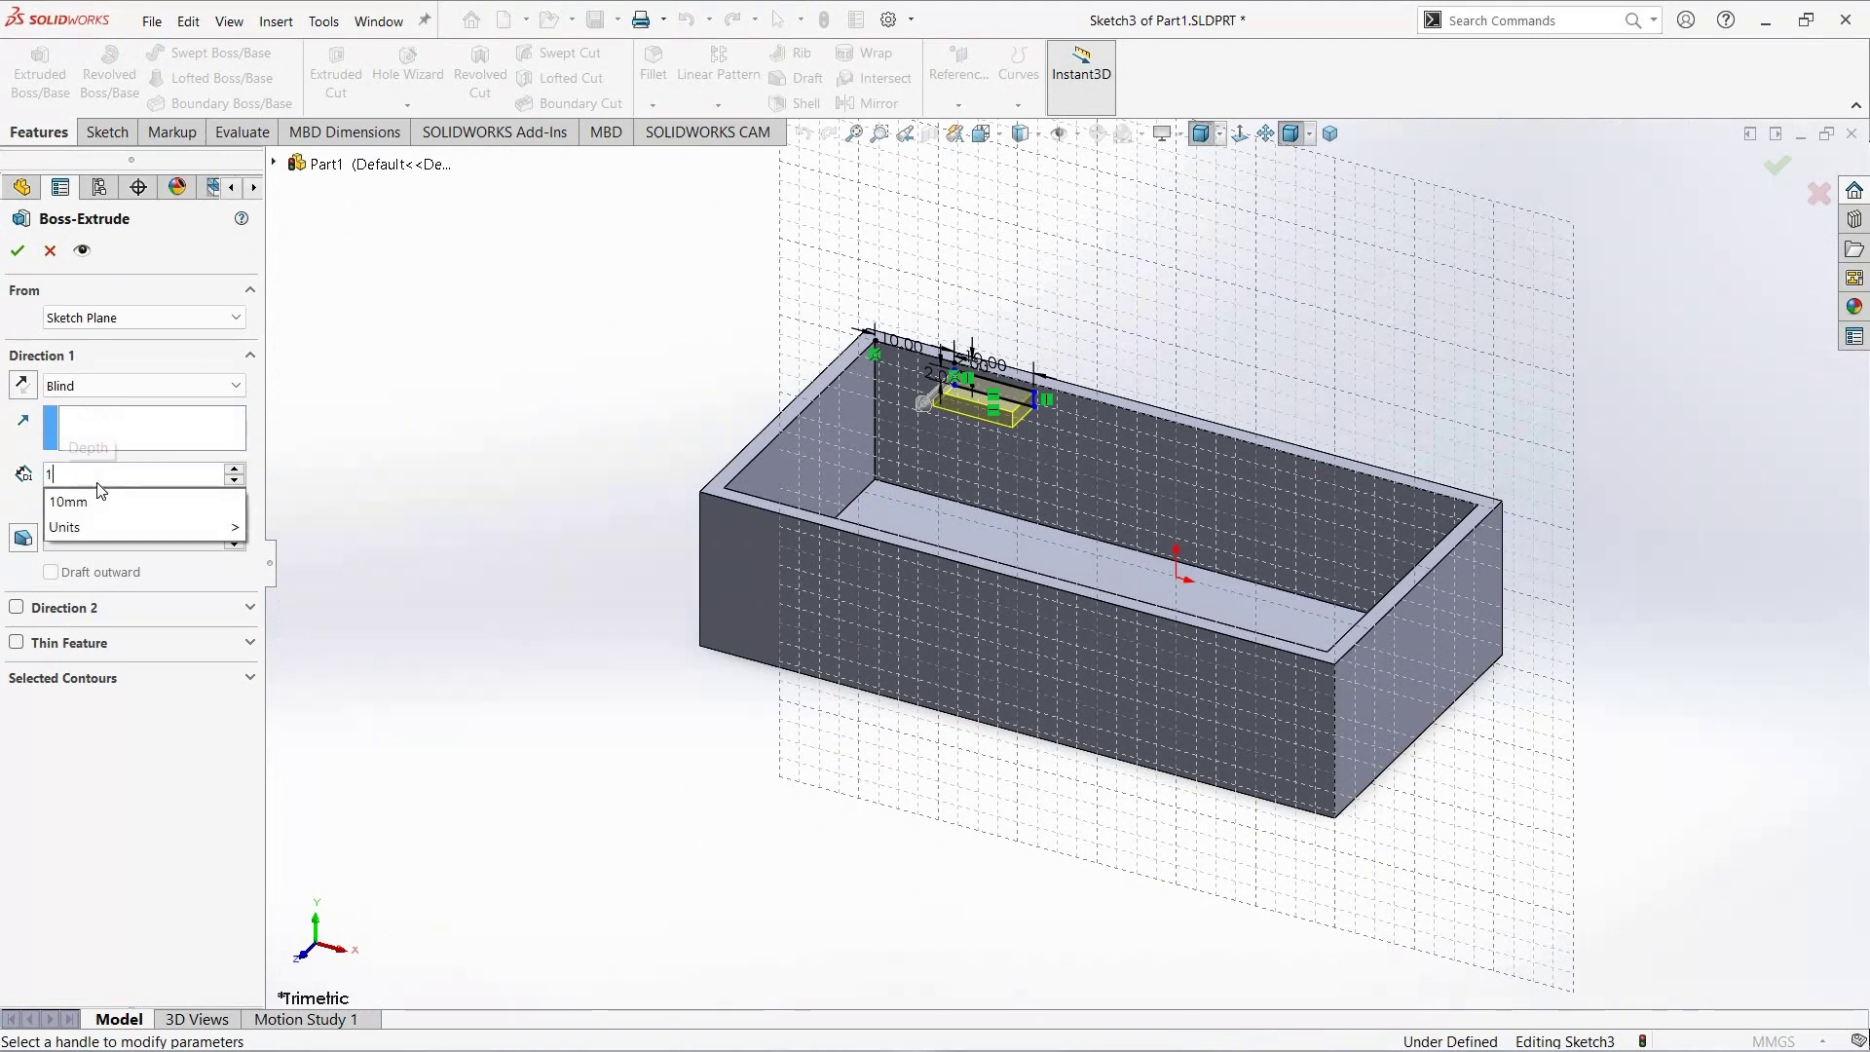
pyautogui.press('Return')
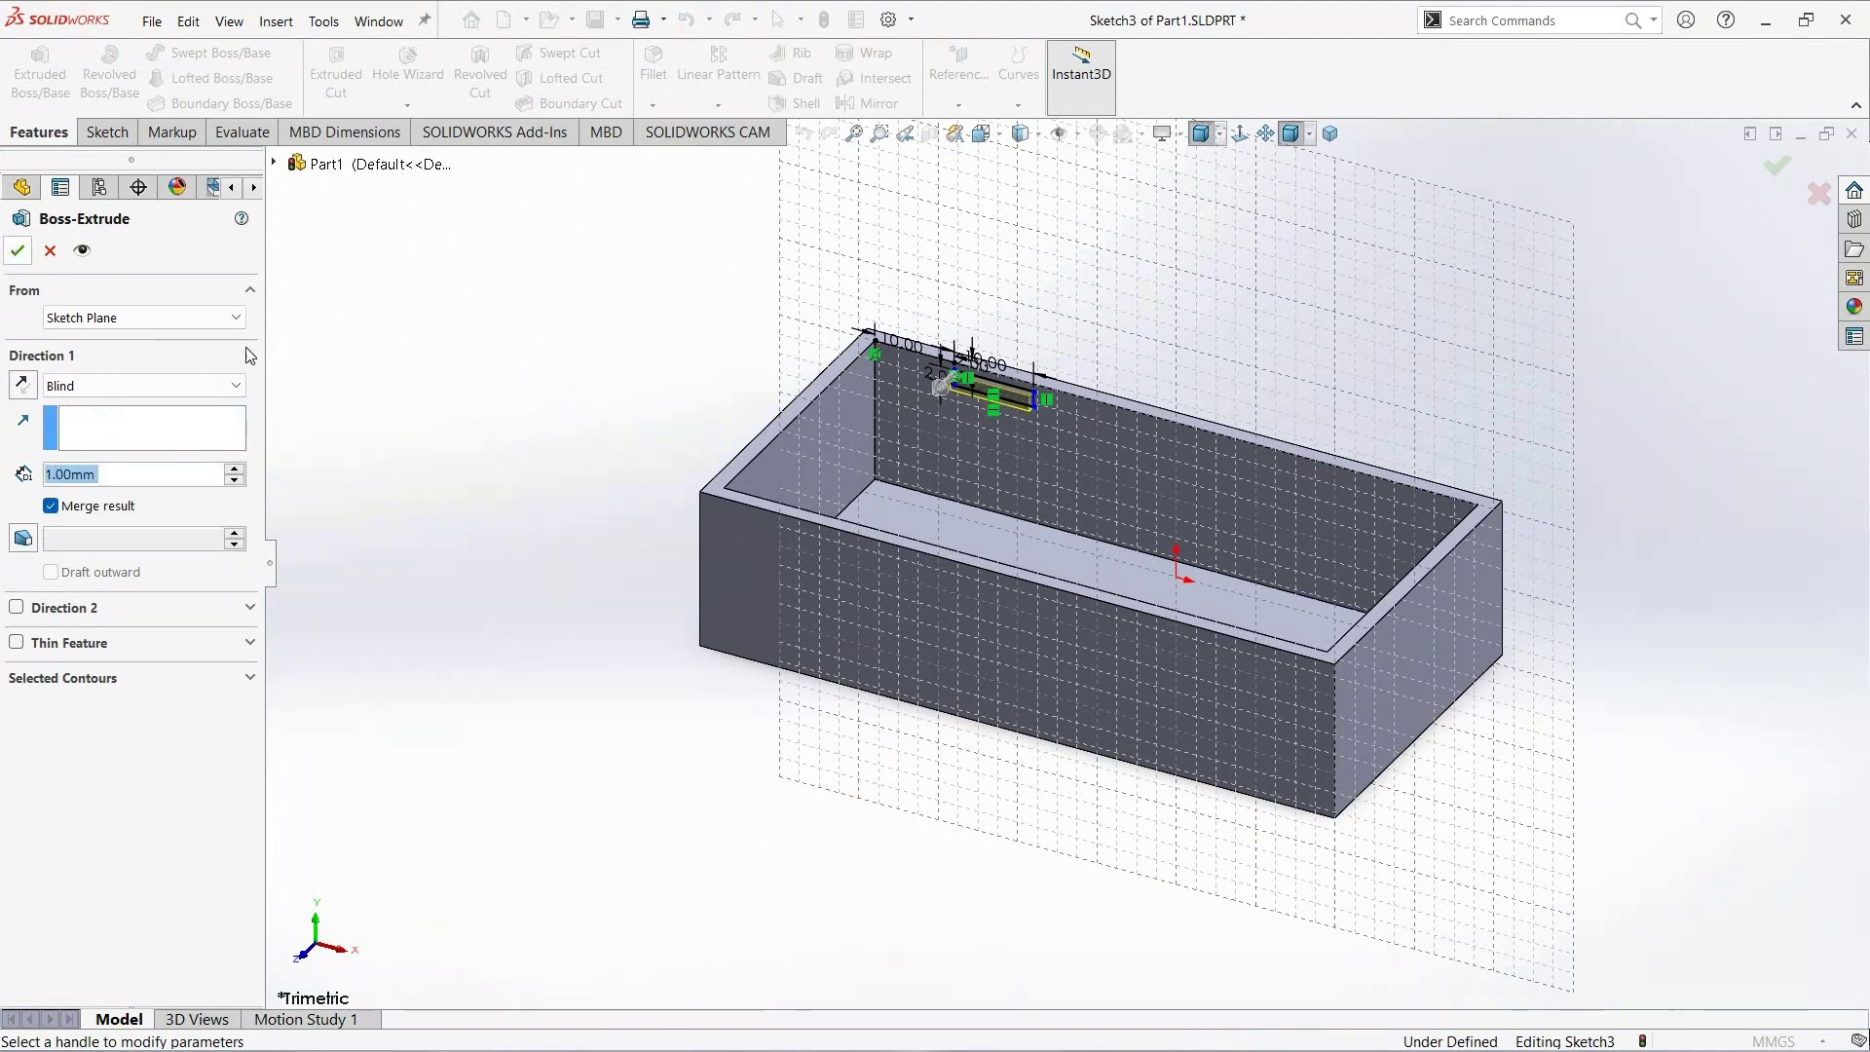
pyautogui.press('Return')
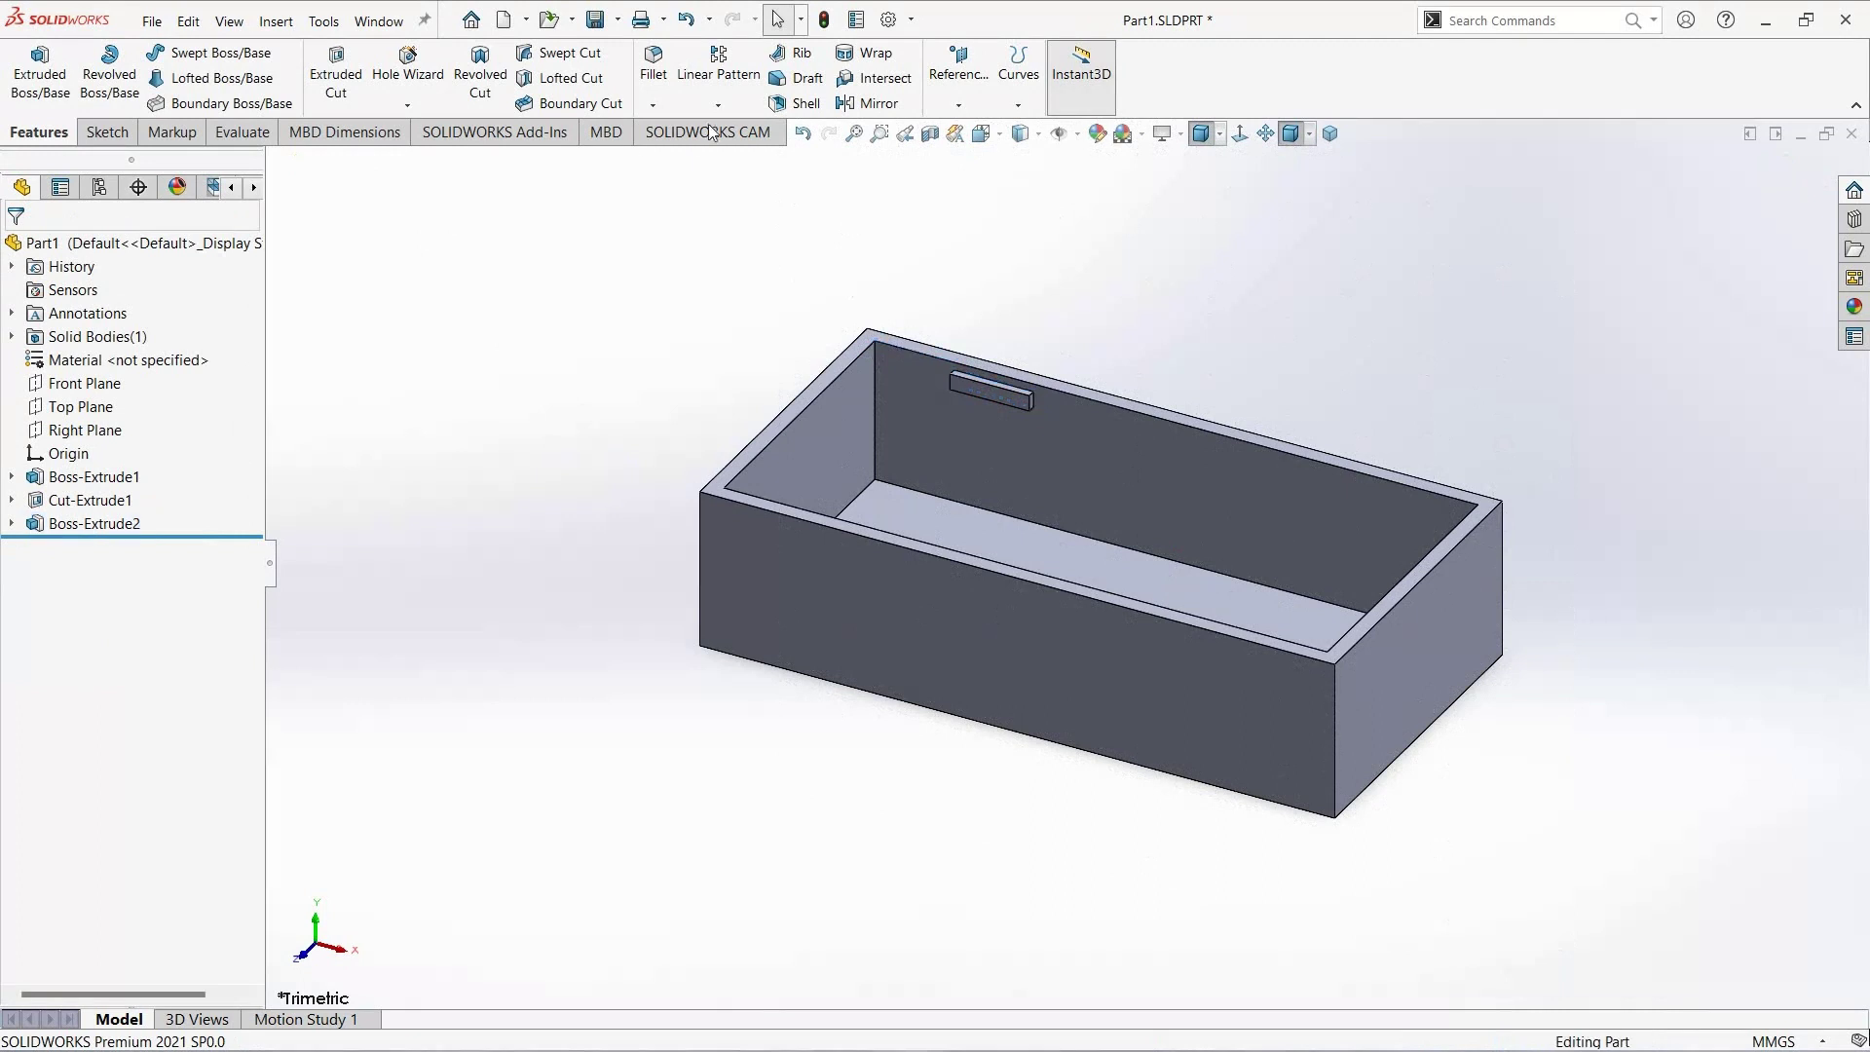
# Step: Chamfer the tab's two long edges by 1 mm at 45°
pyautogui.click(657, 107)
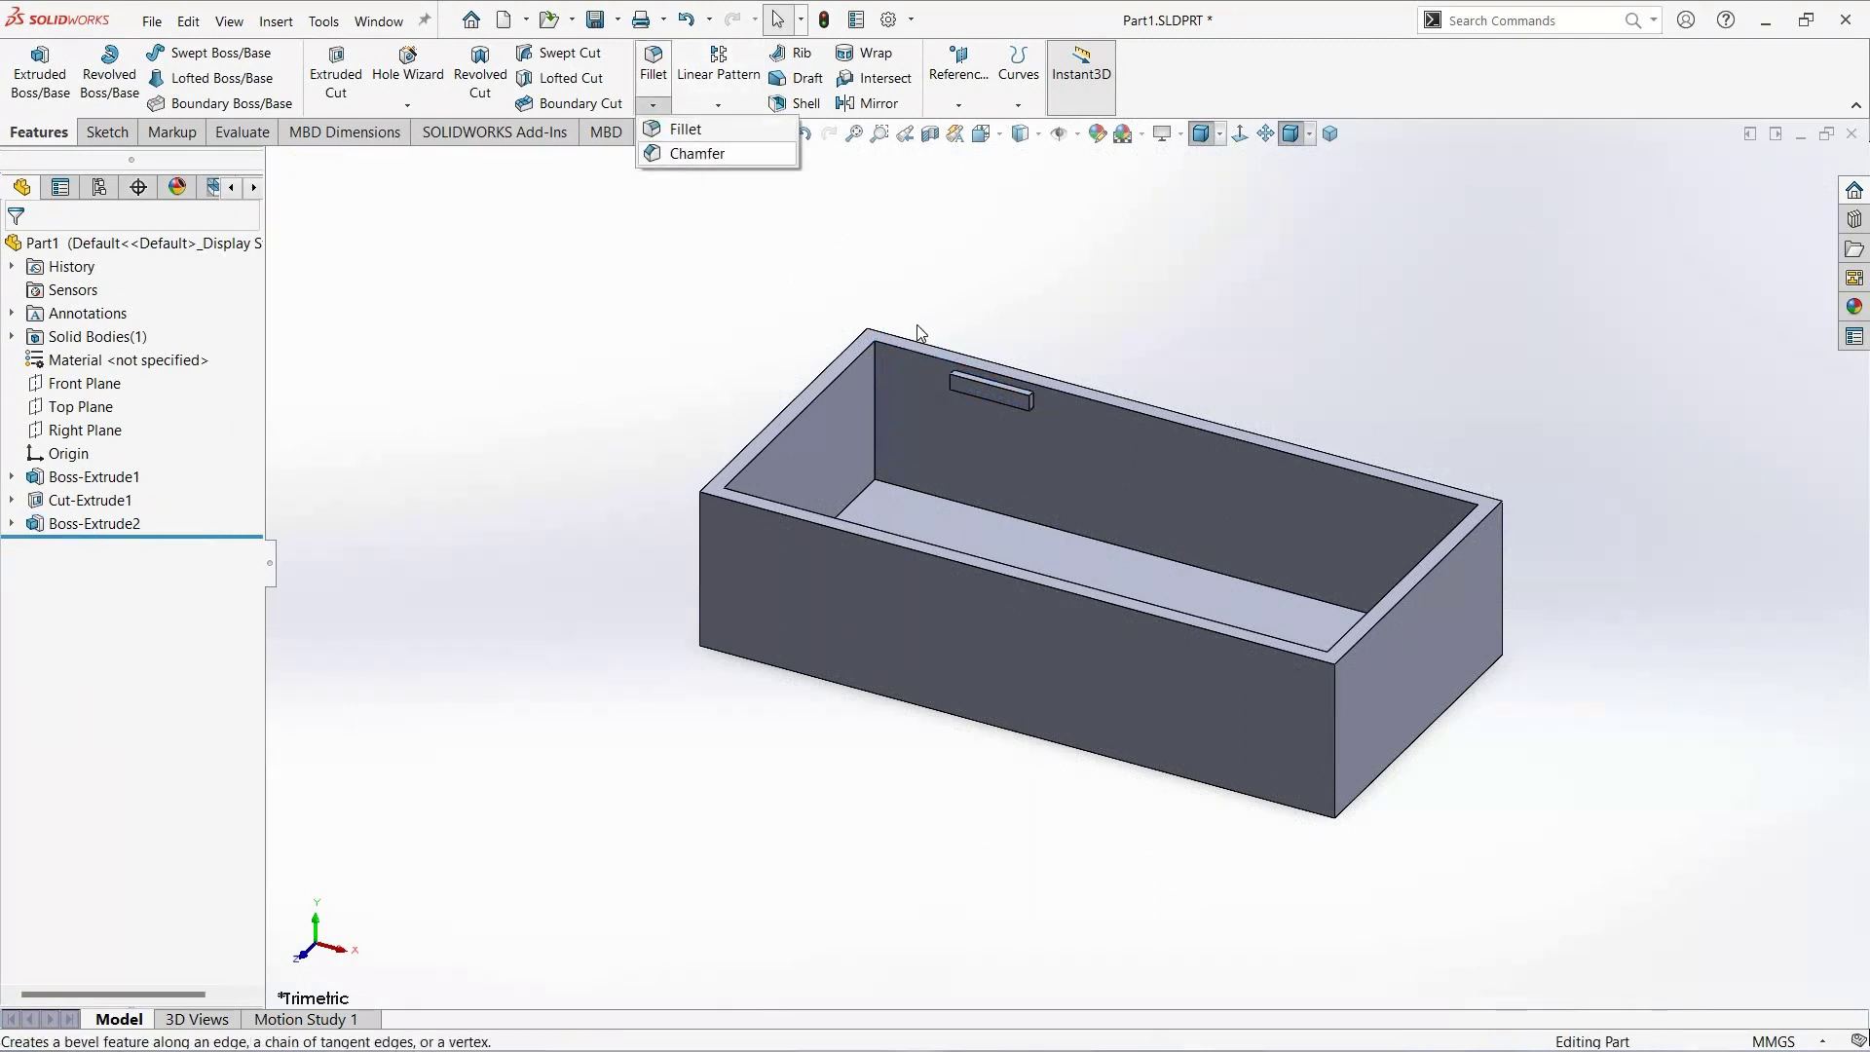
pyautogui.scroll(-3, 1003, 414)
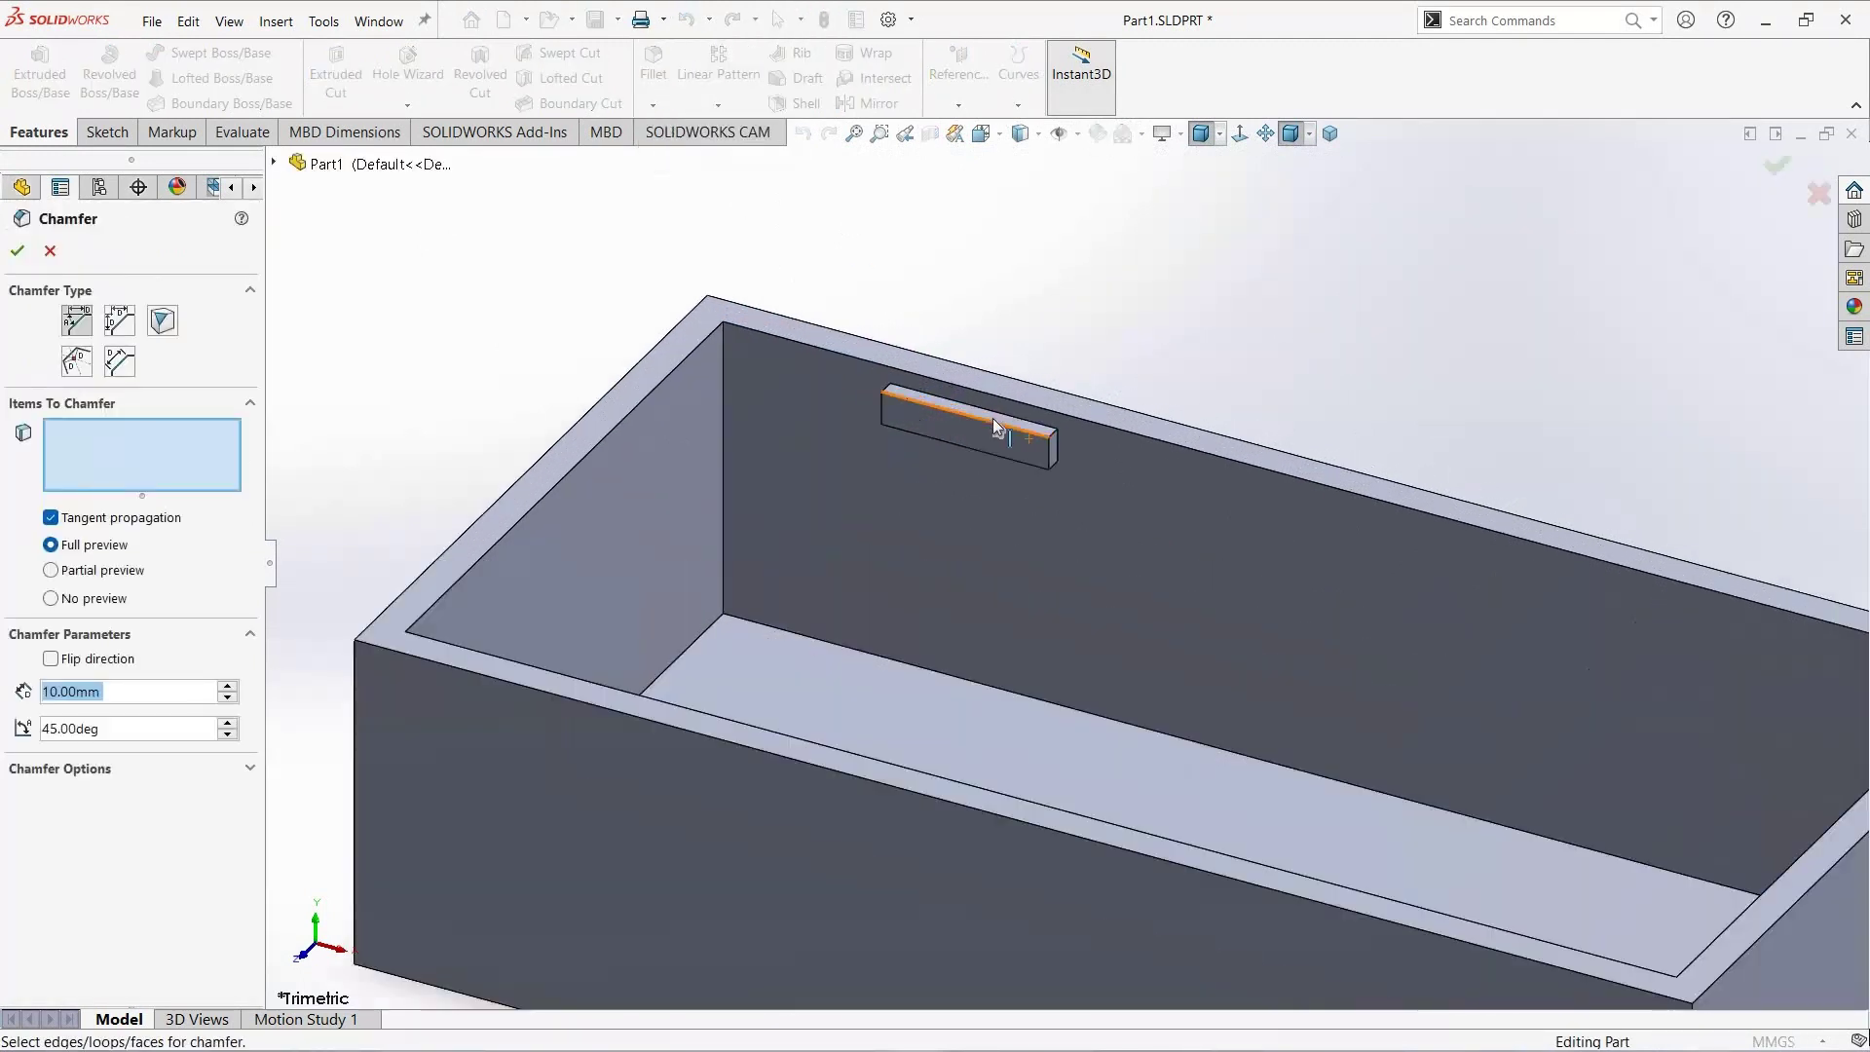
pyautogui.scroll(-2, 992, 417)
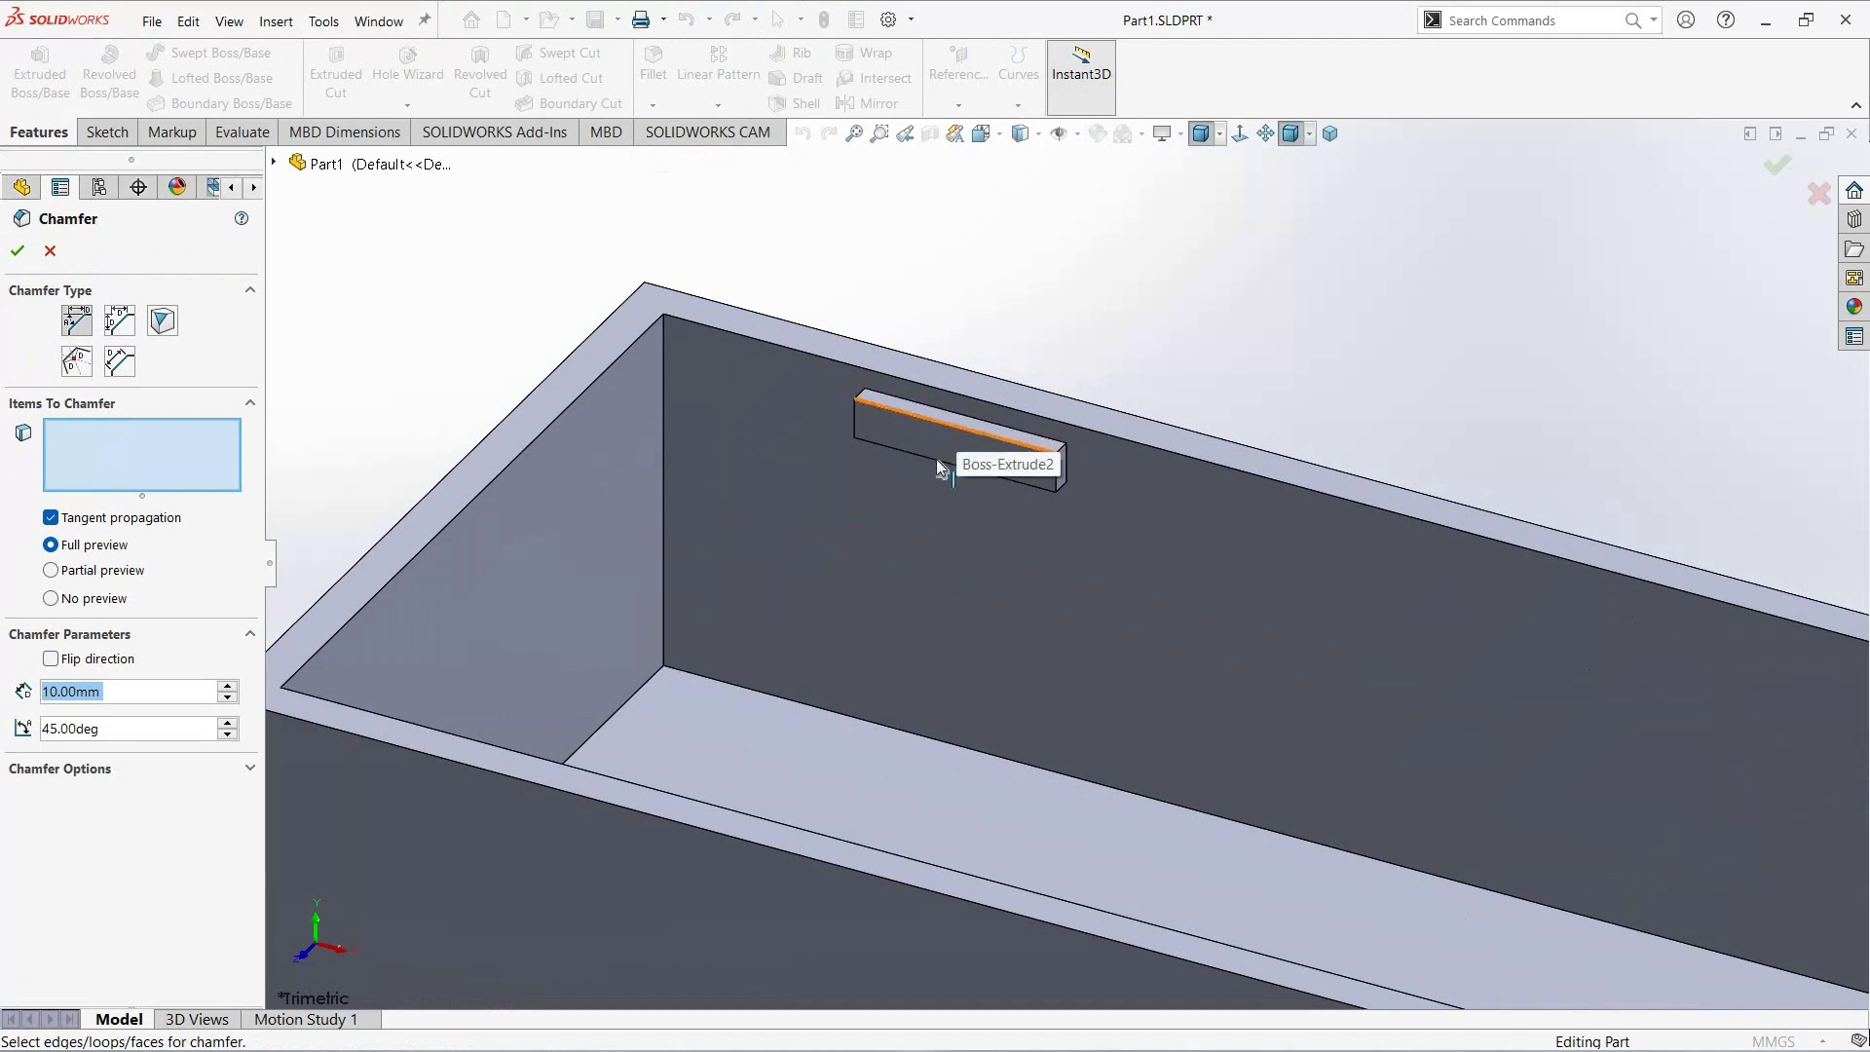
pyautogui.click(959, 420)
pyautogui.click(936, 464)
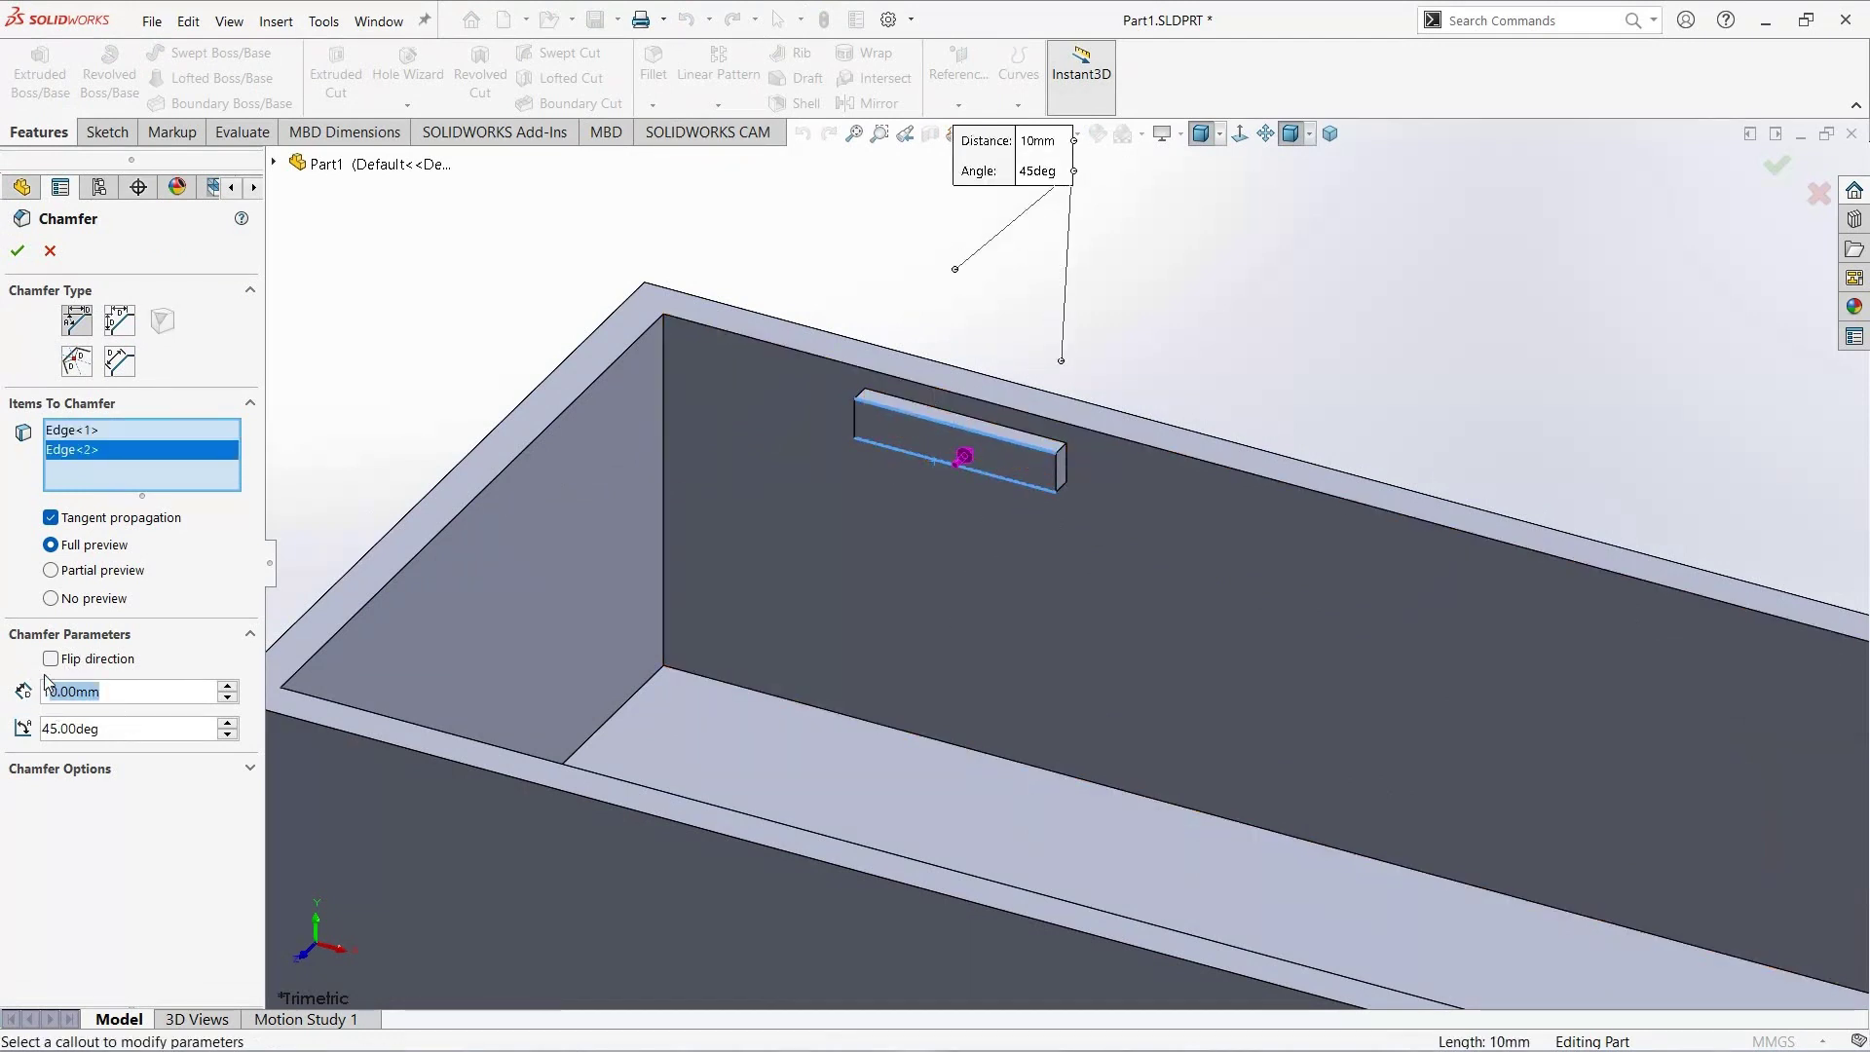
pyautogui.write('1')
pyautogui.press('Return')
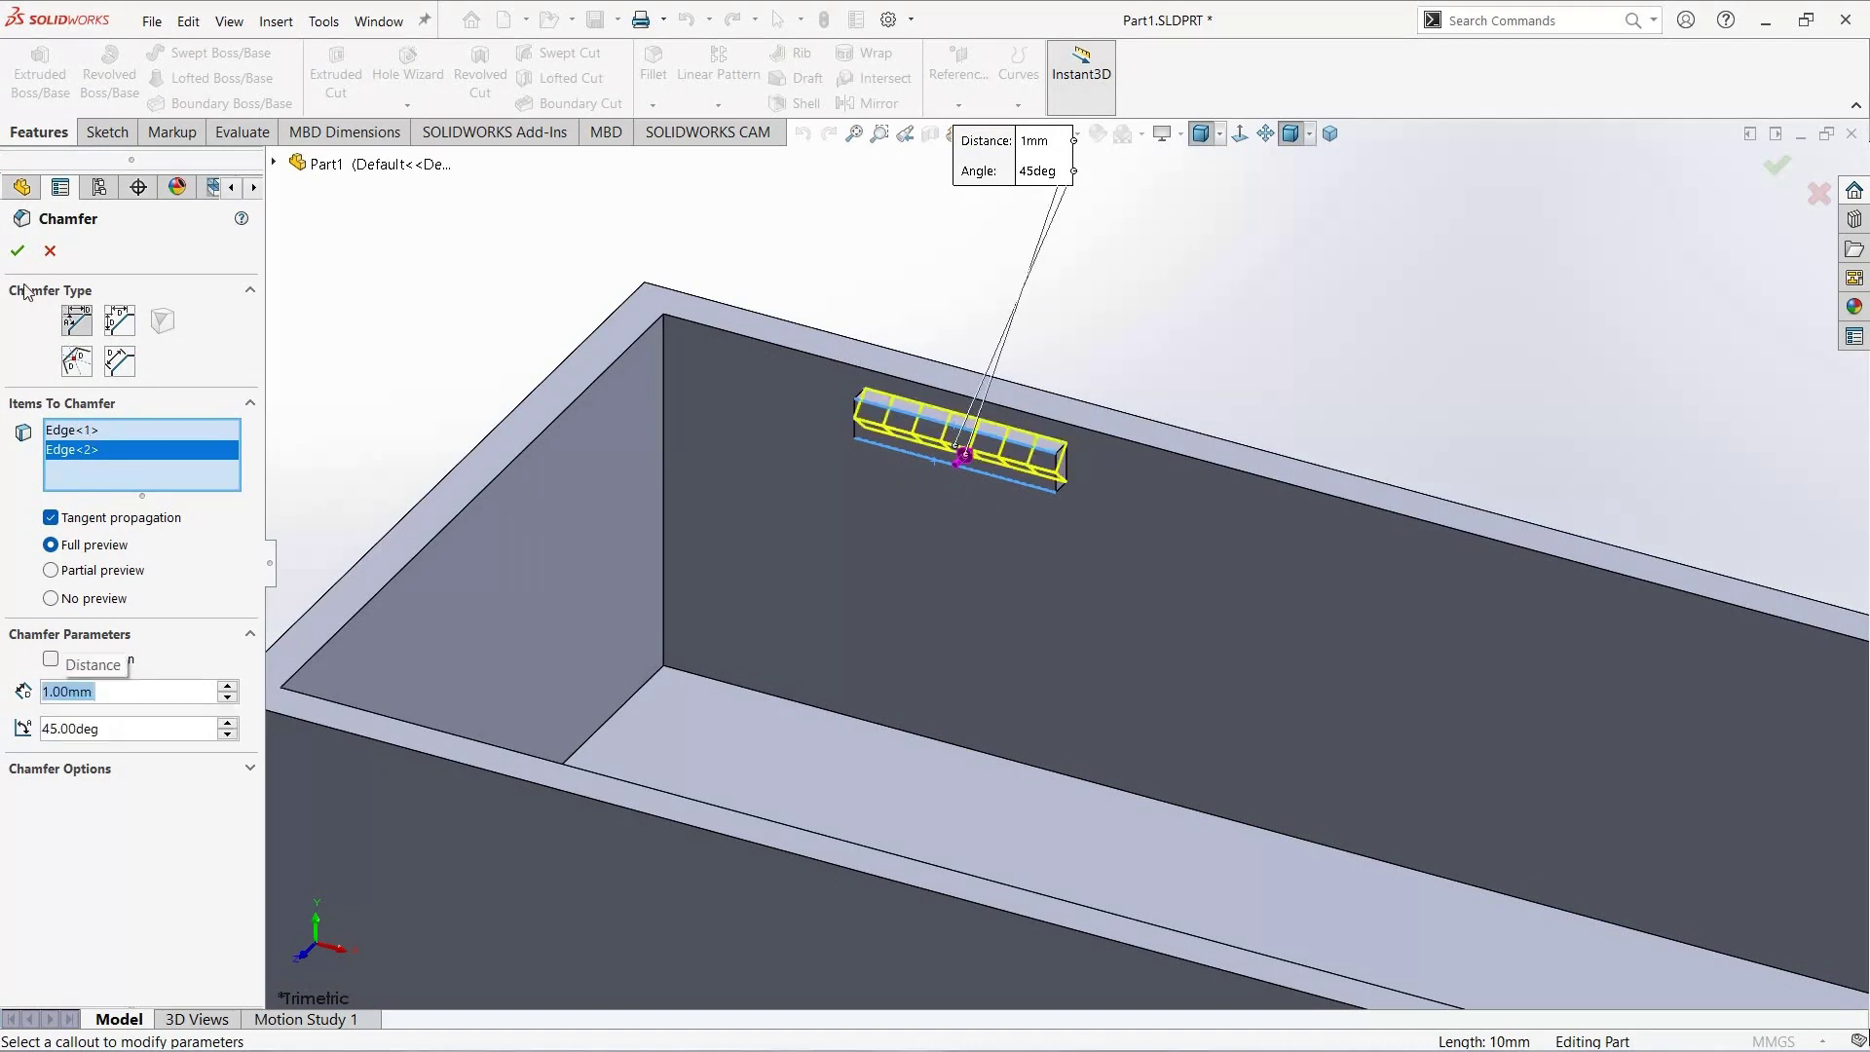
pyautogui.click(17, 252)
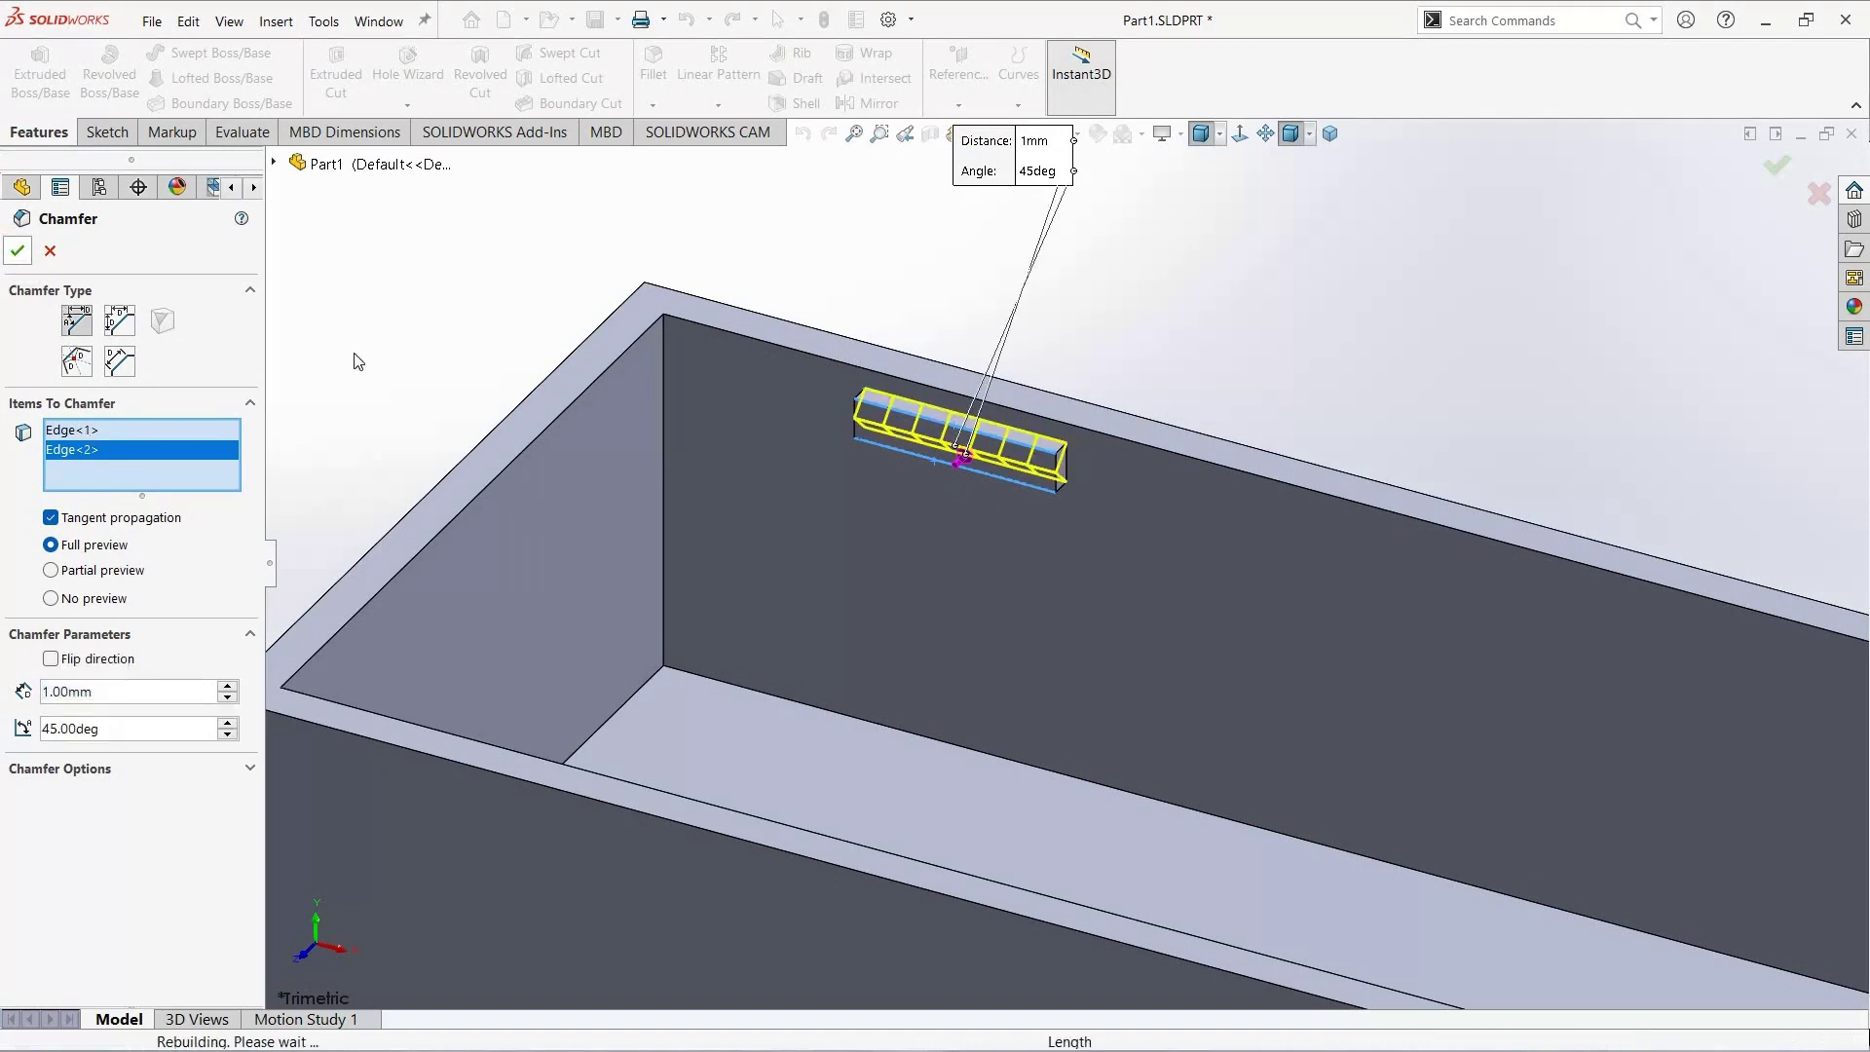
pyautogui.scroll(3, 1246, 645)
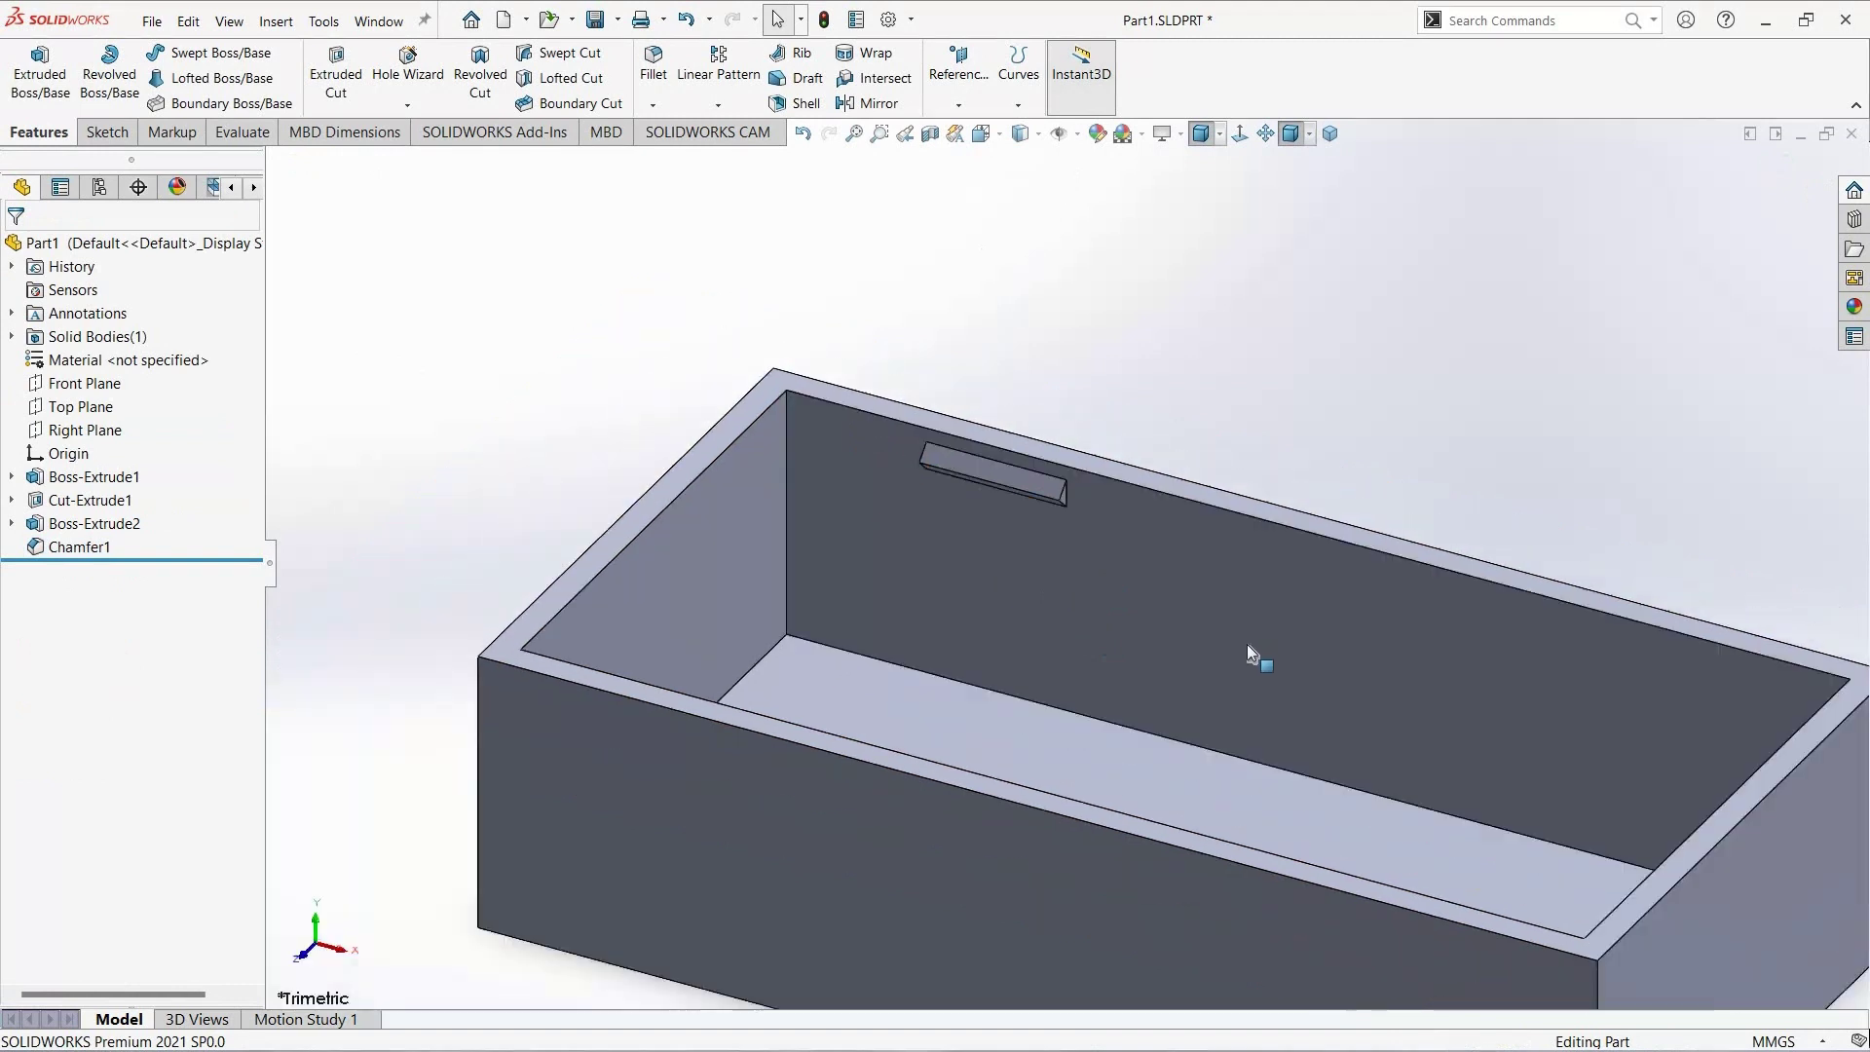
pyautogui.scroll(3, 1247, 644)
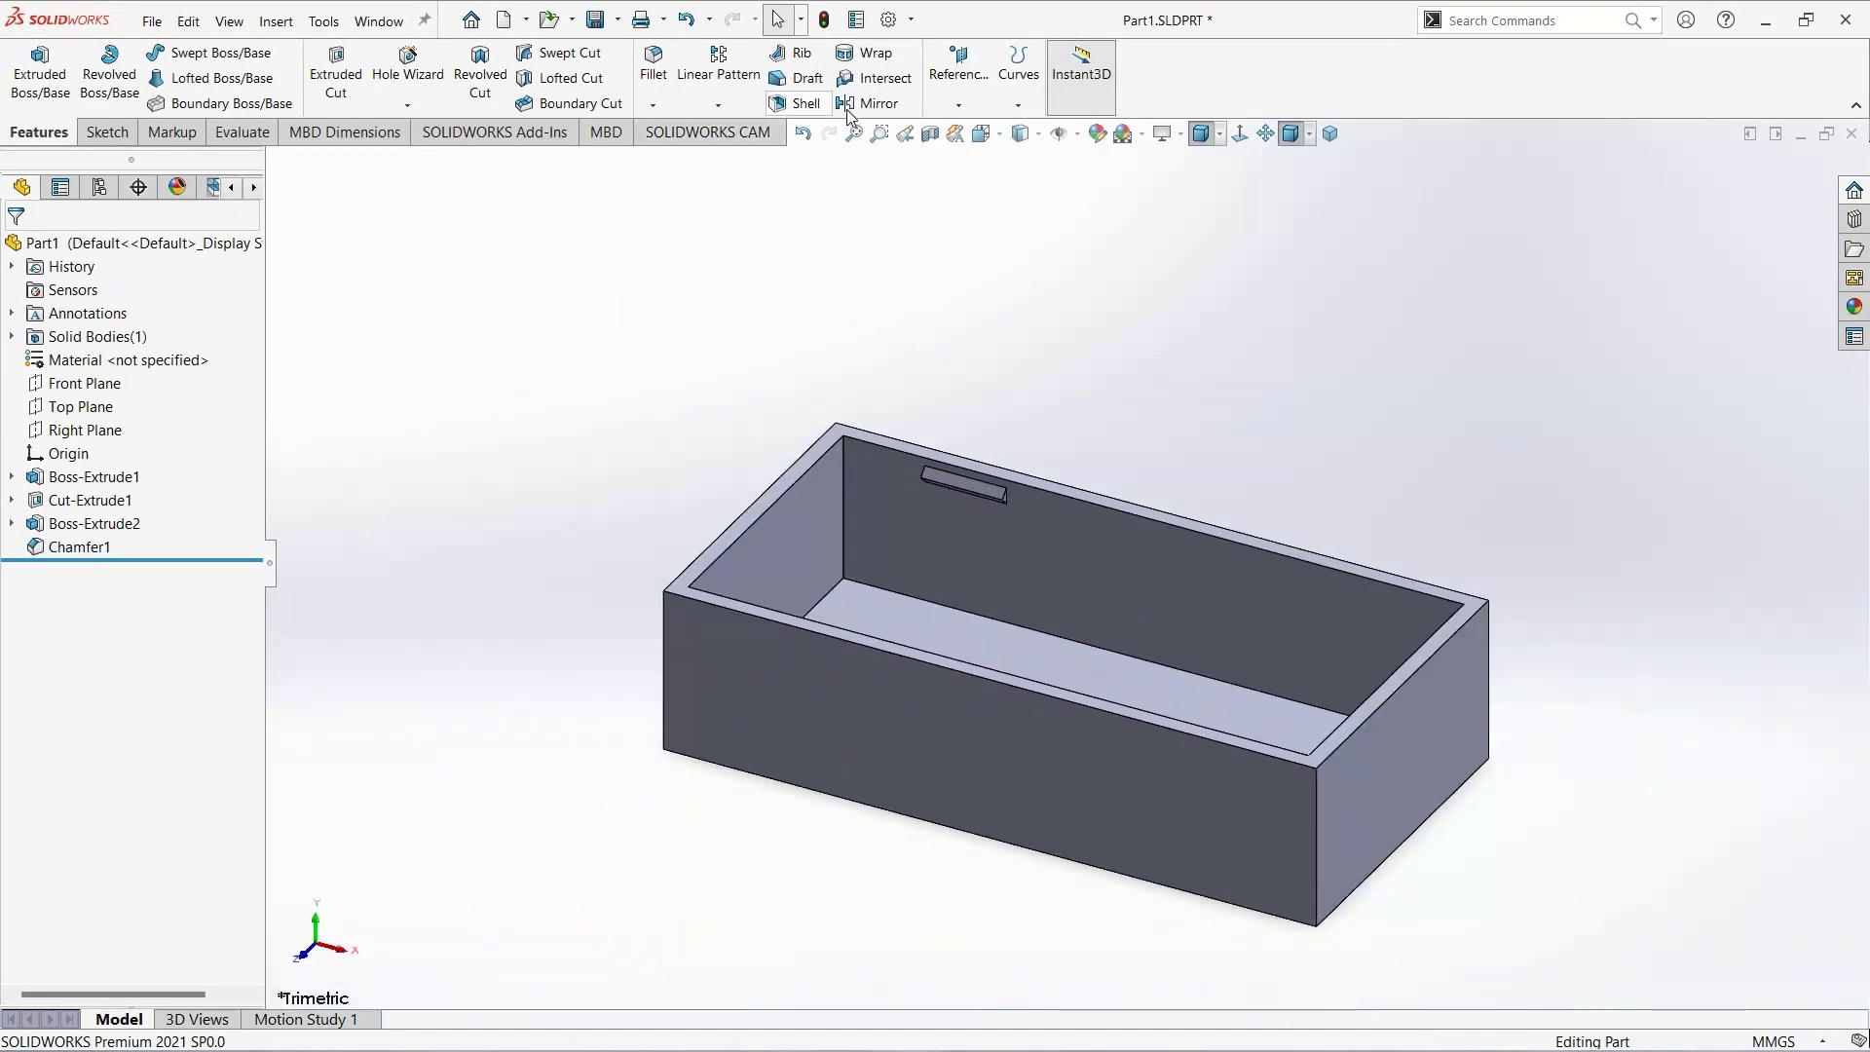
# Step: Mirror the chamfered inner tab across the Right Plane to create Mirror1
pyautogui.click(870, 103)
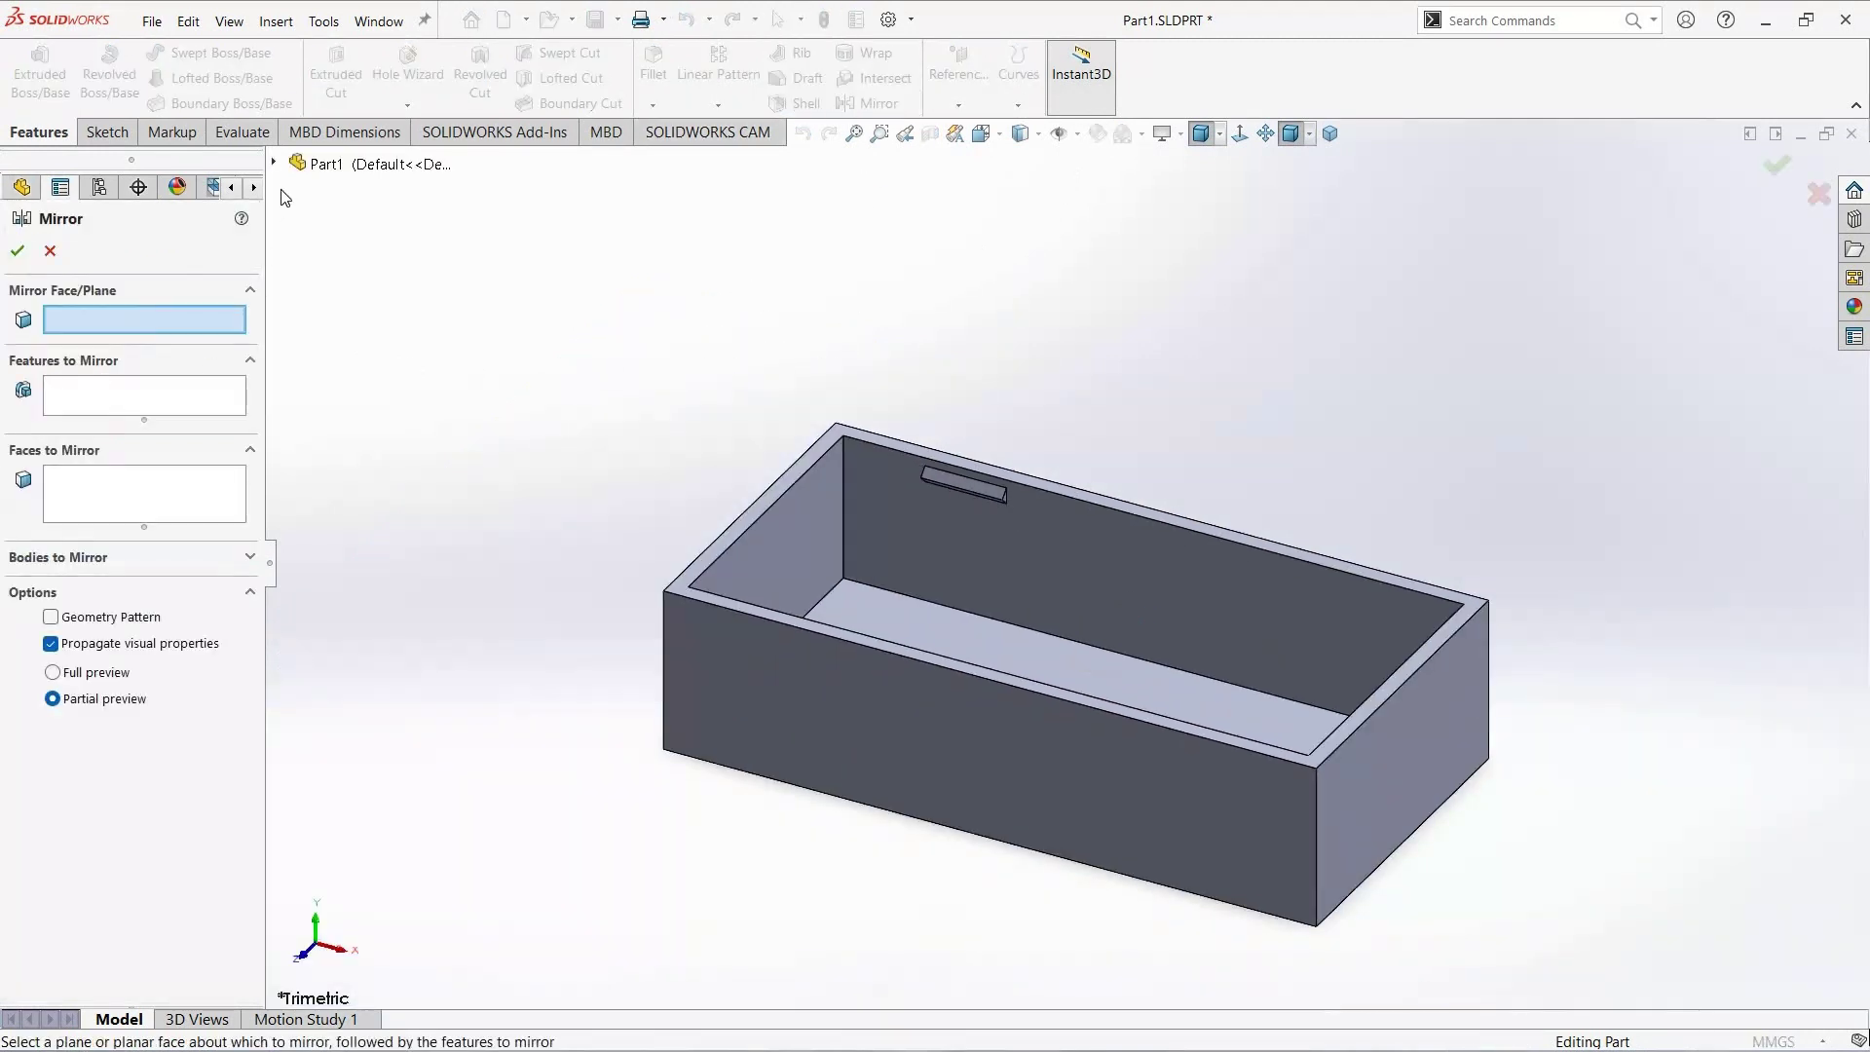
pyautogui.click(274, 163)
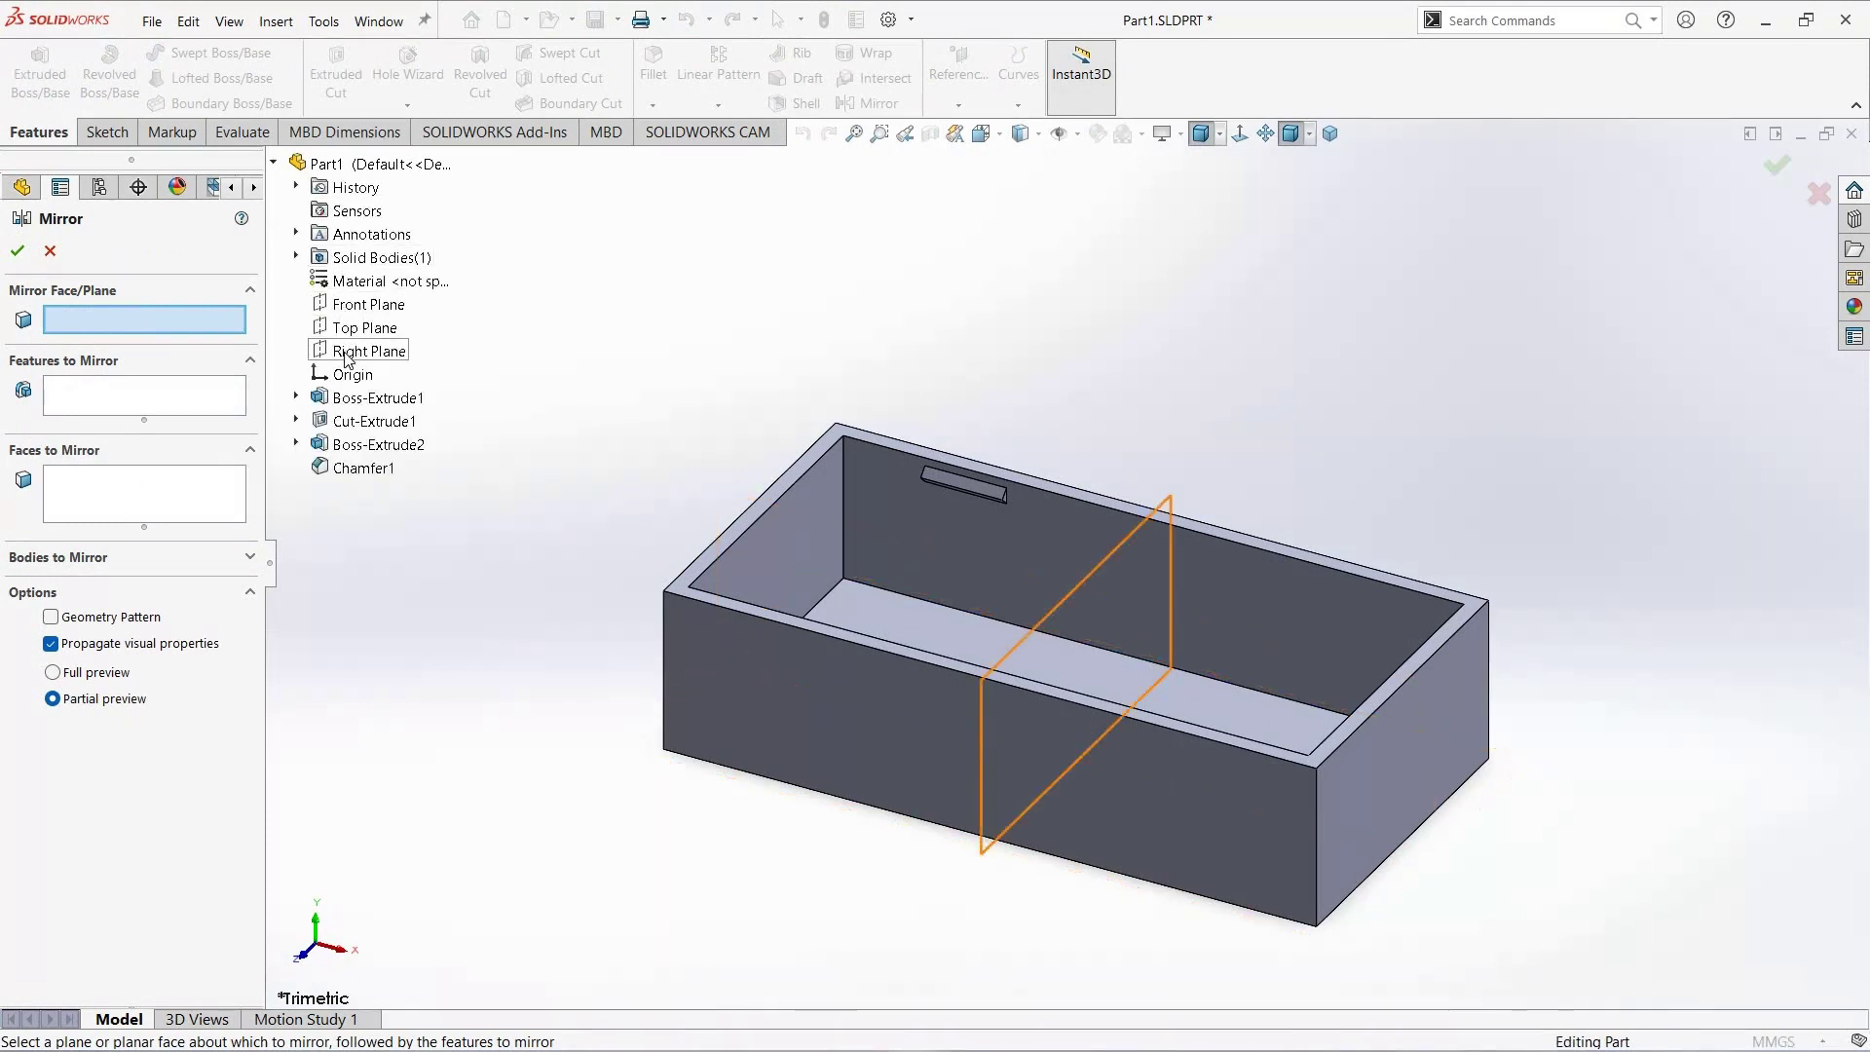
pyautogui.click(369, 351)
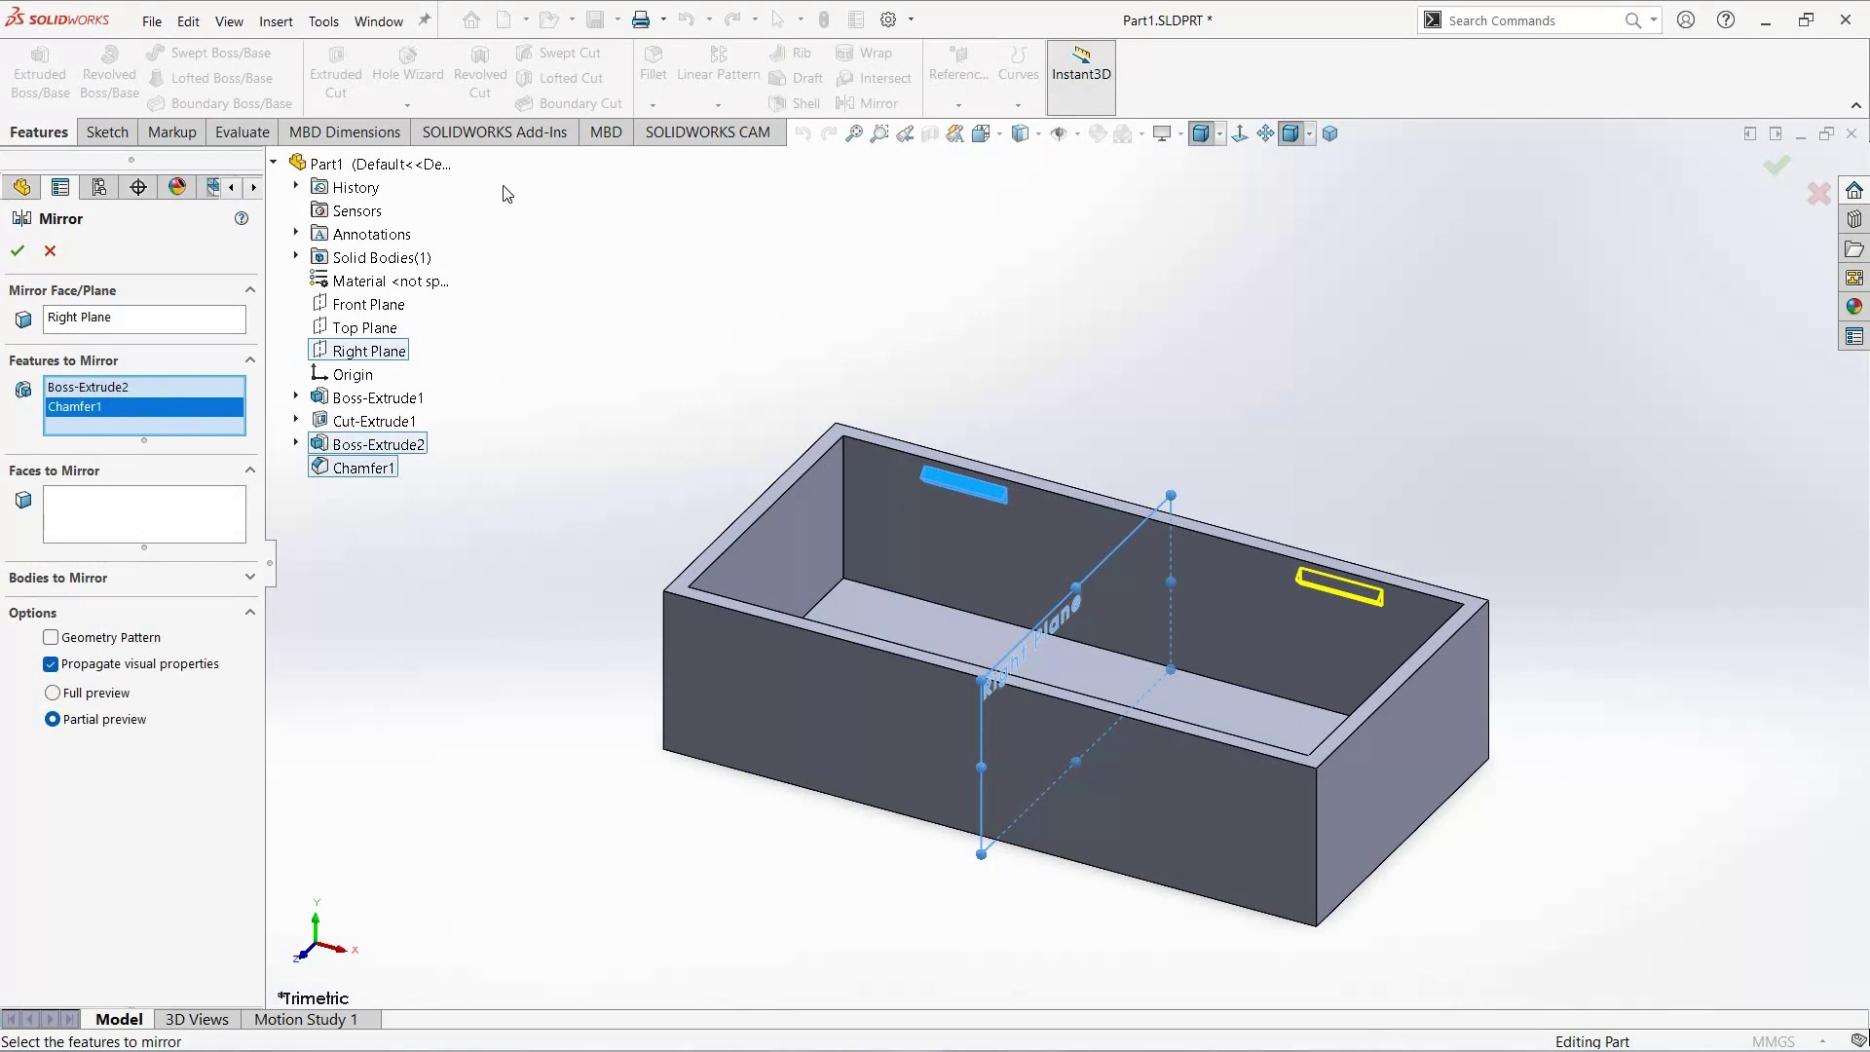
pyautogui.click(17, 251)
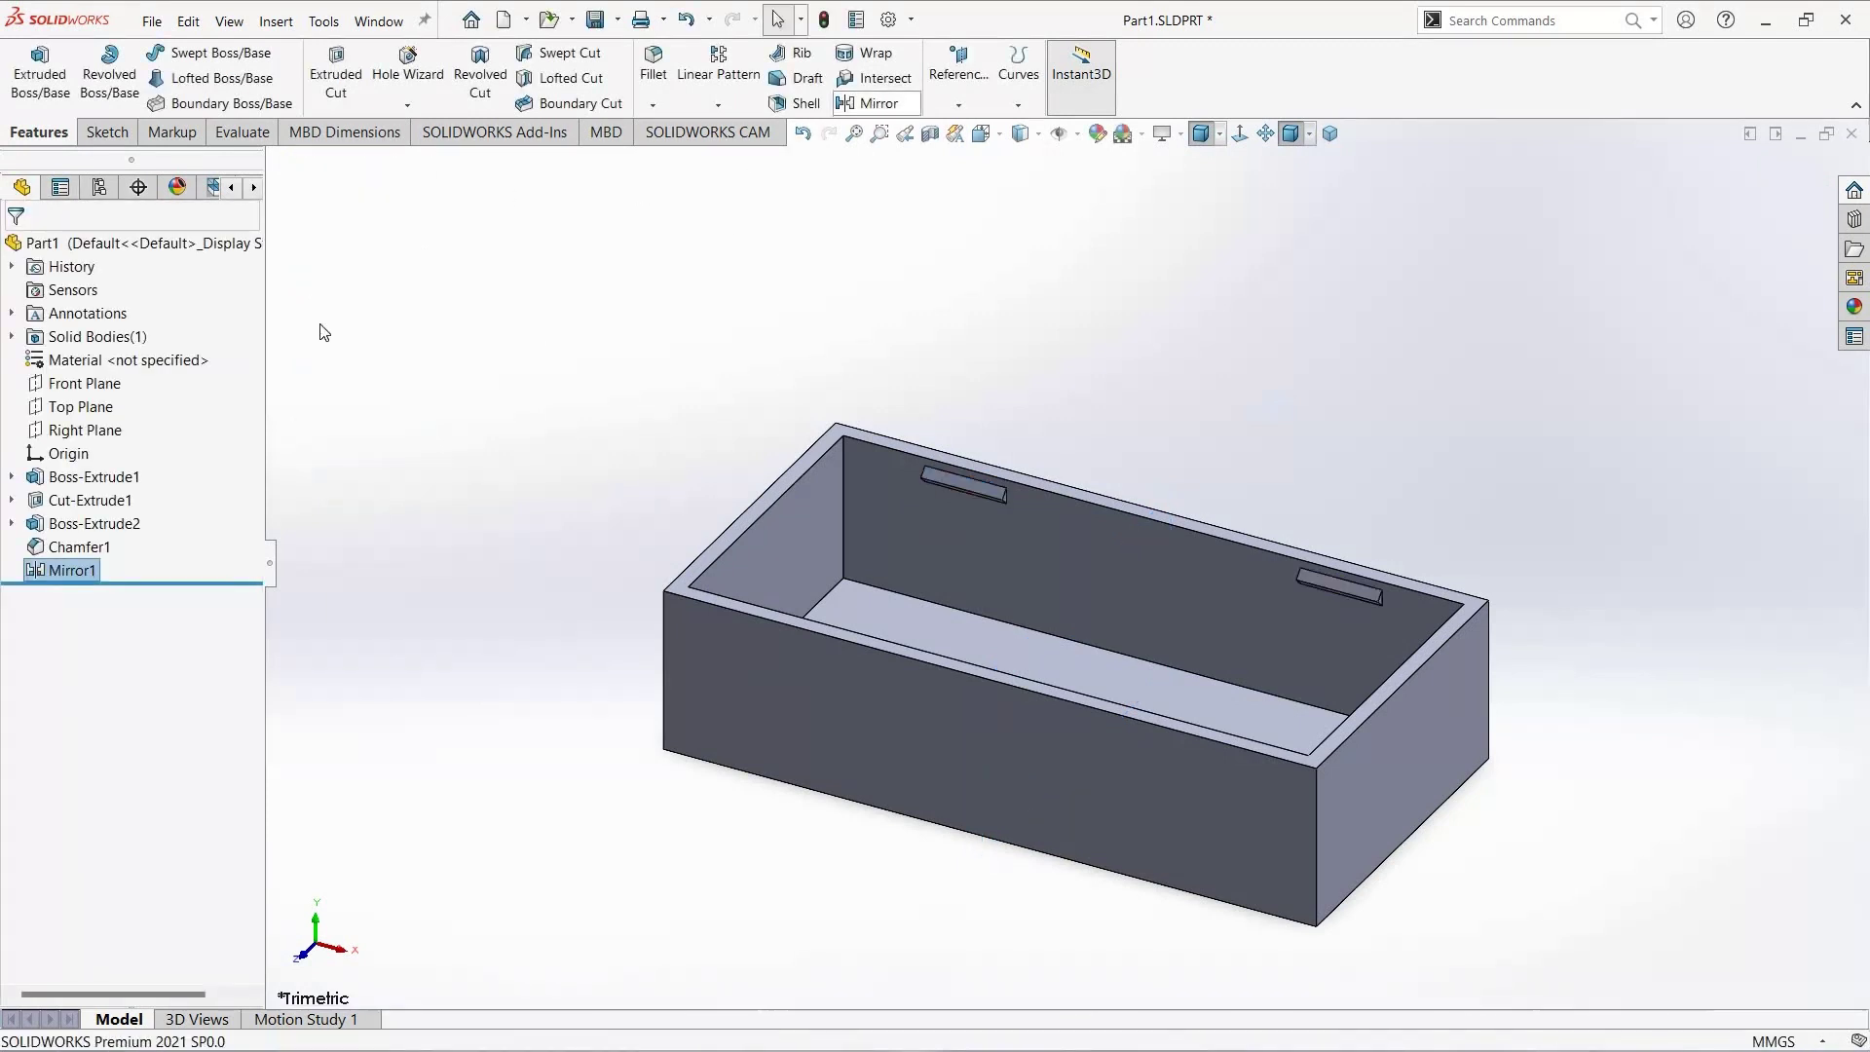
# Step: Mirror both tabs across the Front Plane to create Mirror2
pyautogui.press('Return')
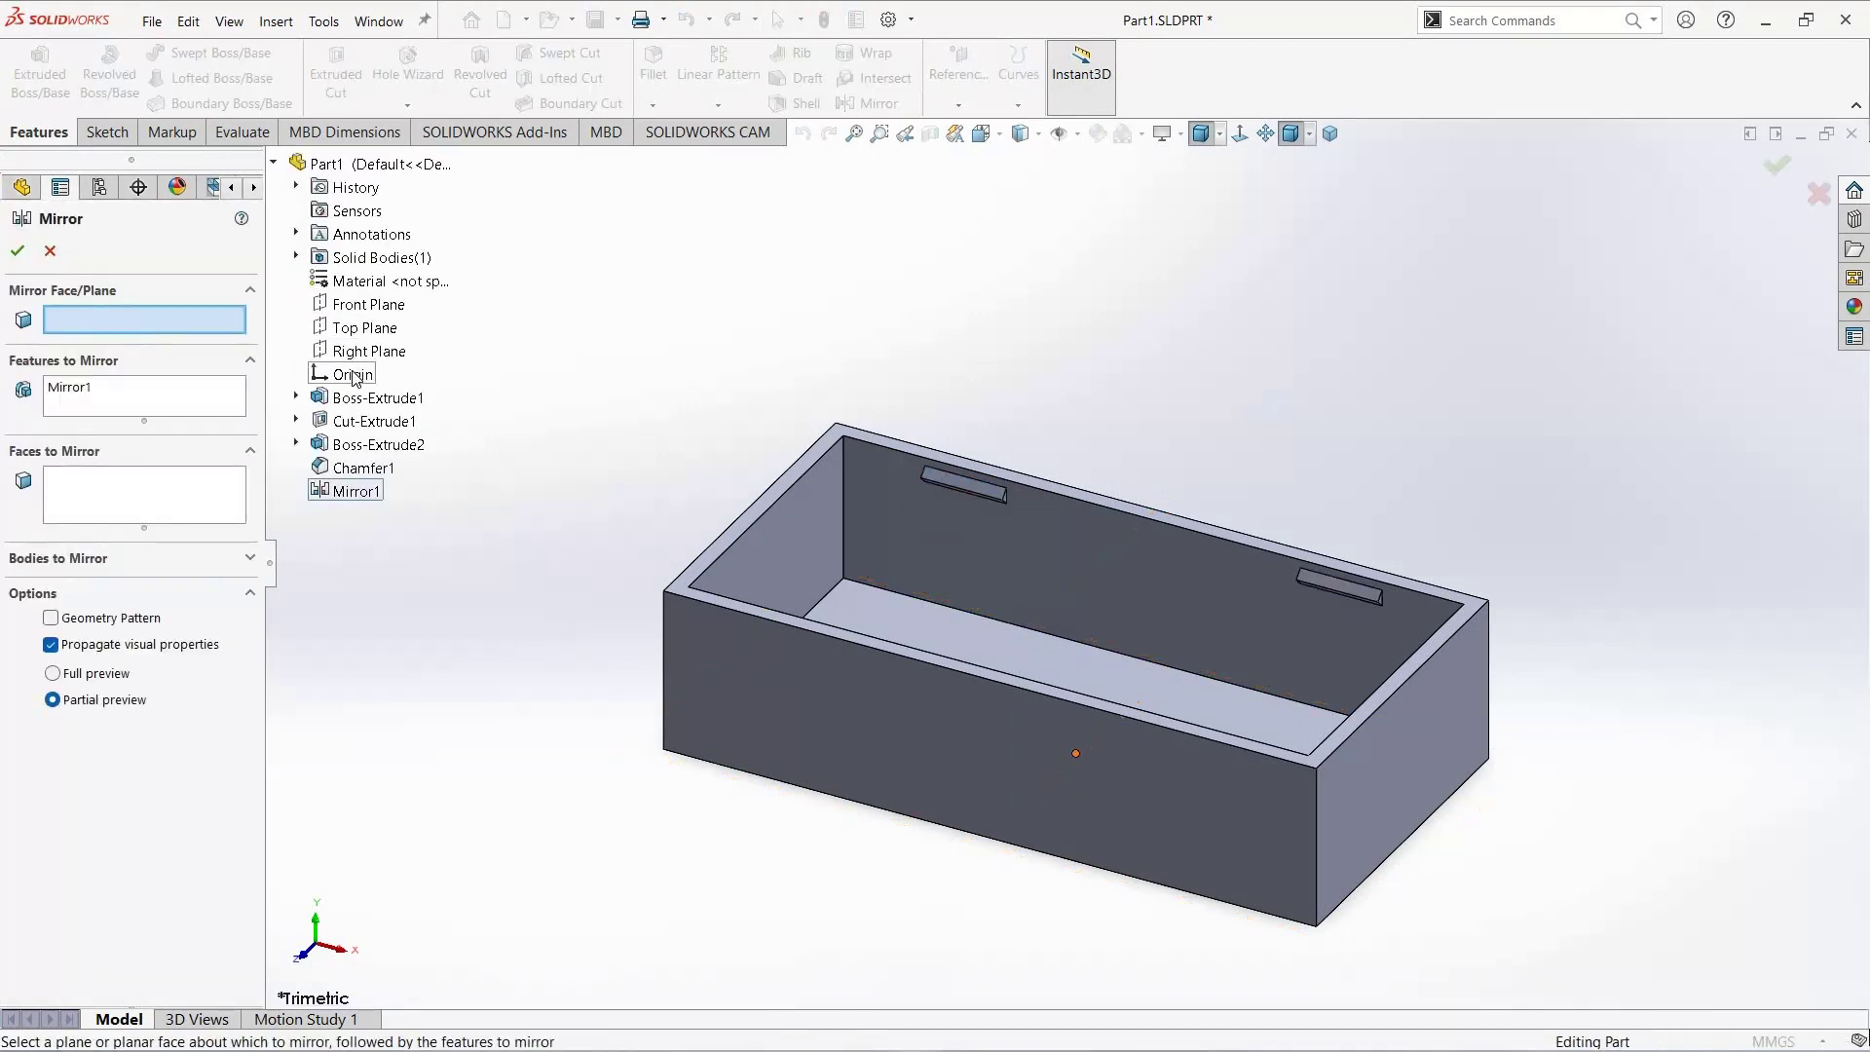
pyautogui.click(341, 304)
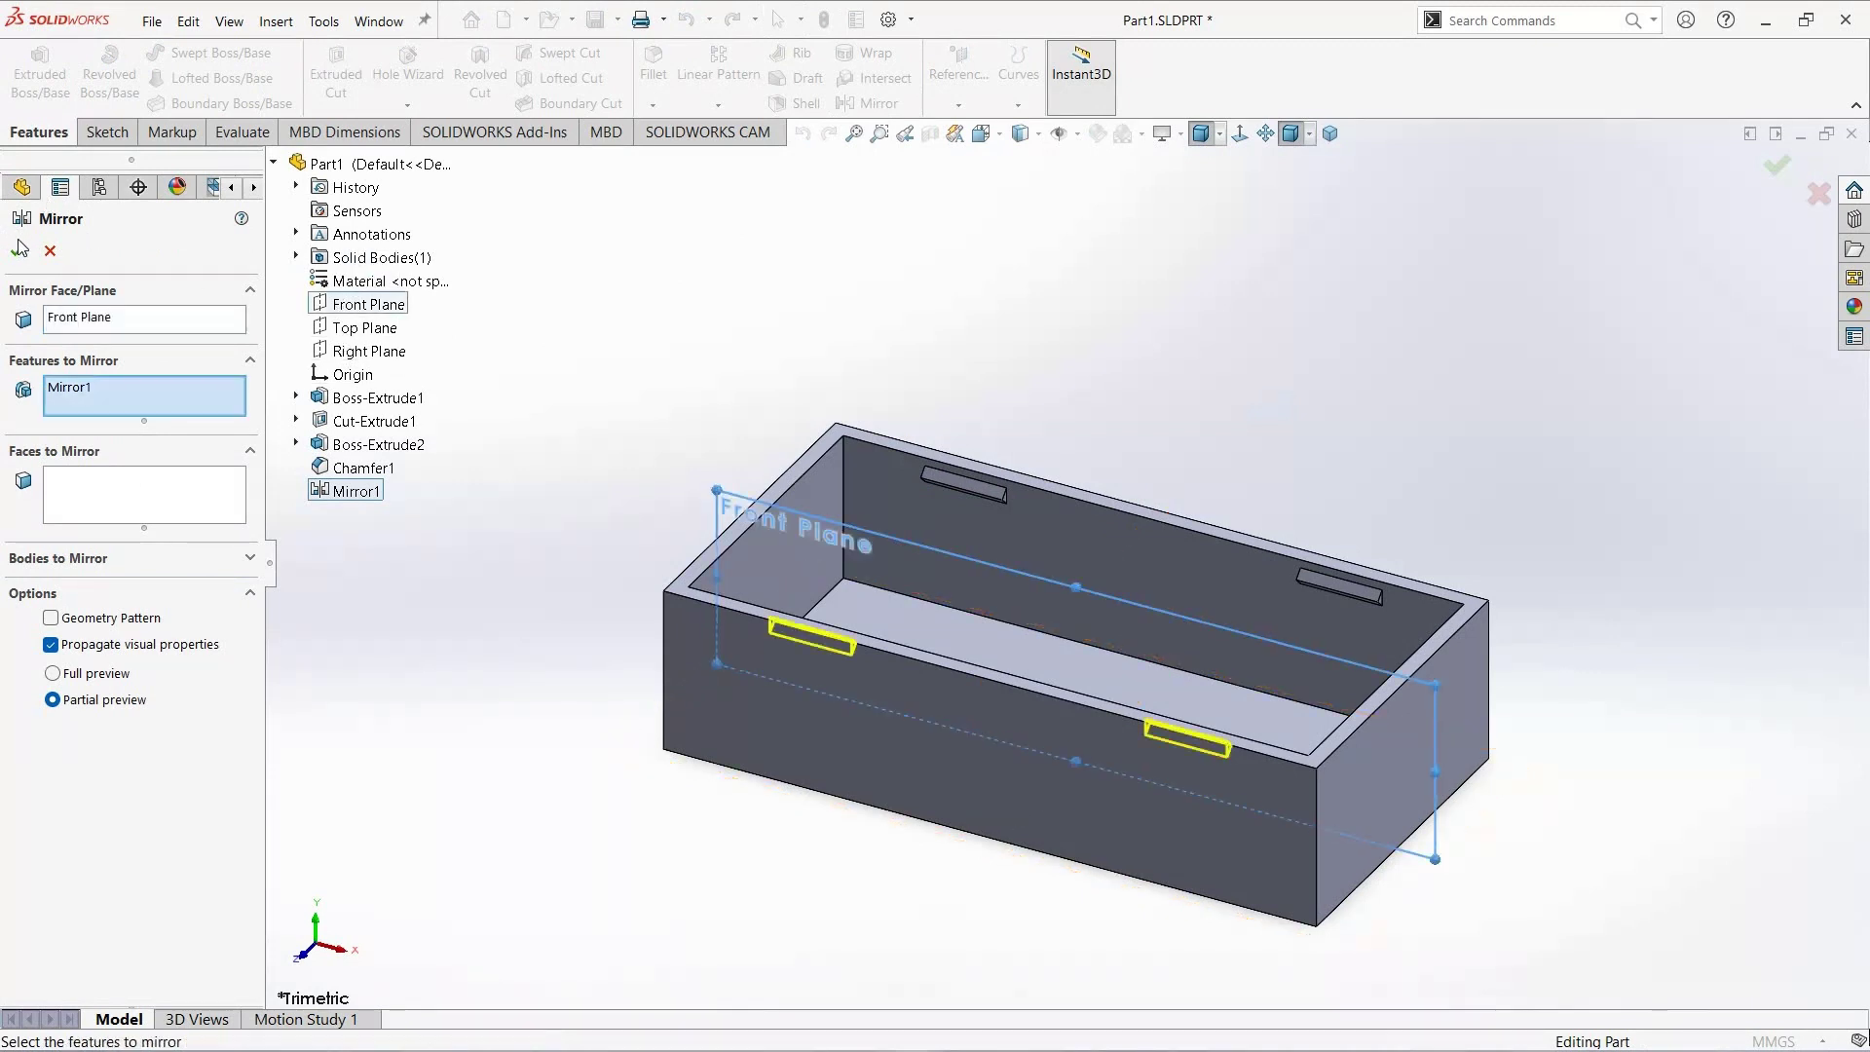
pyautogui.press('Return')
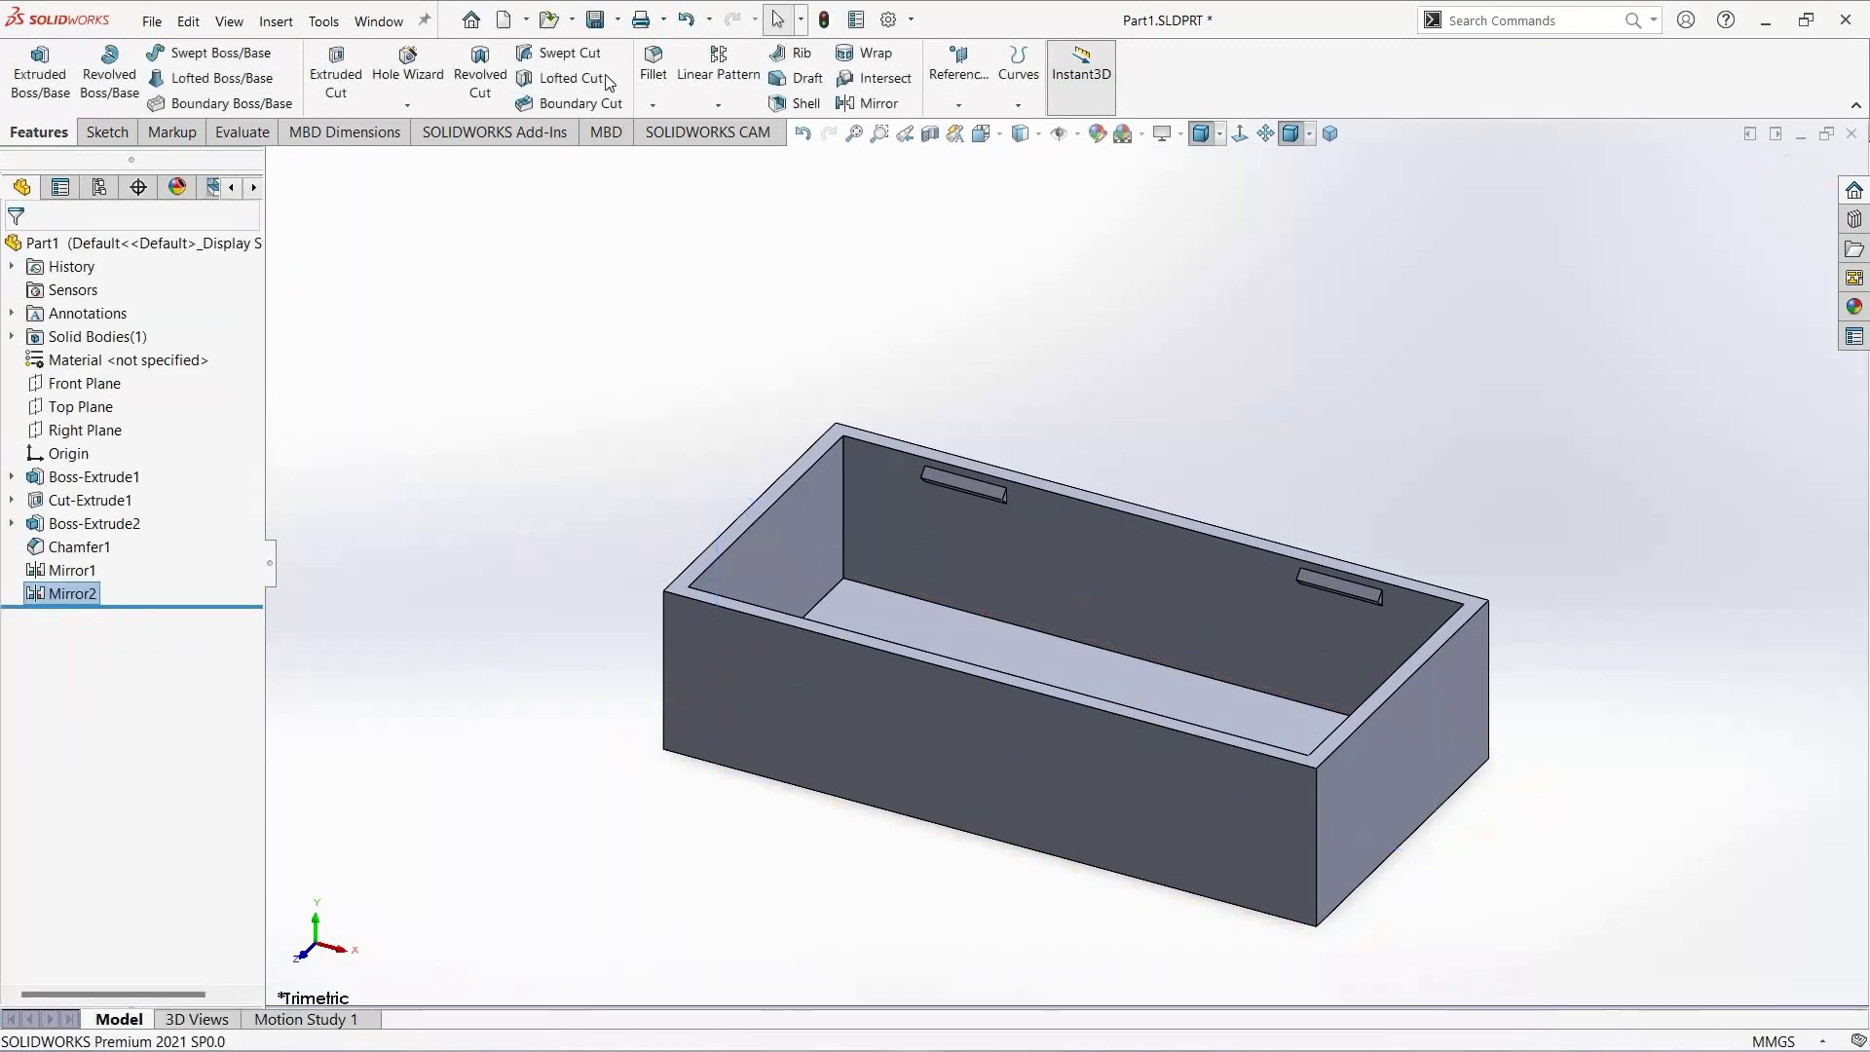
# Step: Save the box part and reopen the Assem1 assembly from recent files
pyautogui.click(598, 25)
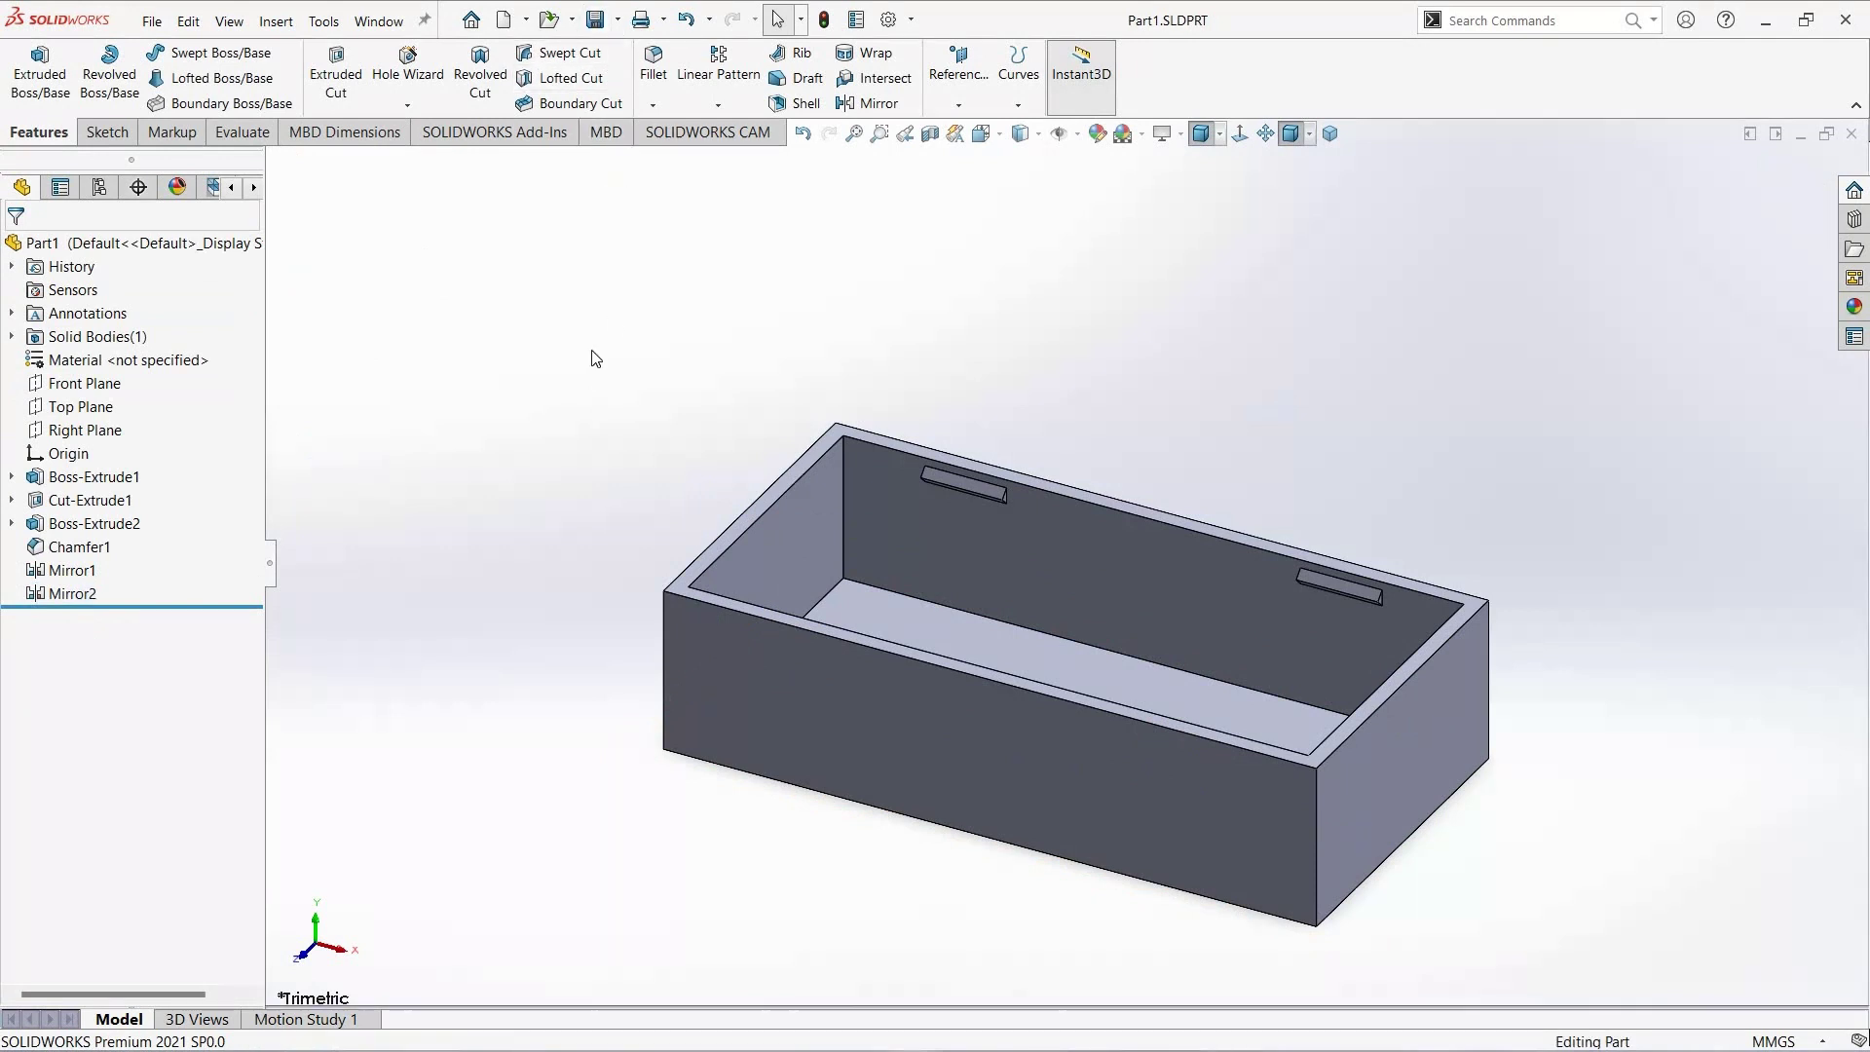
pyautogui.click(152, 21)
pyautogui.moveTo(211, 105)
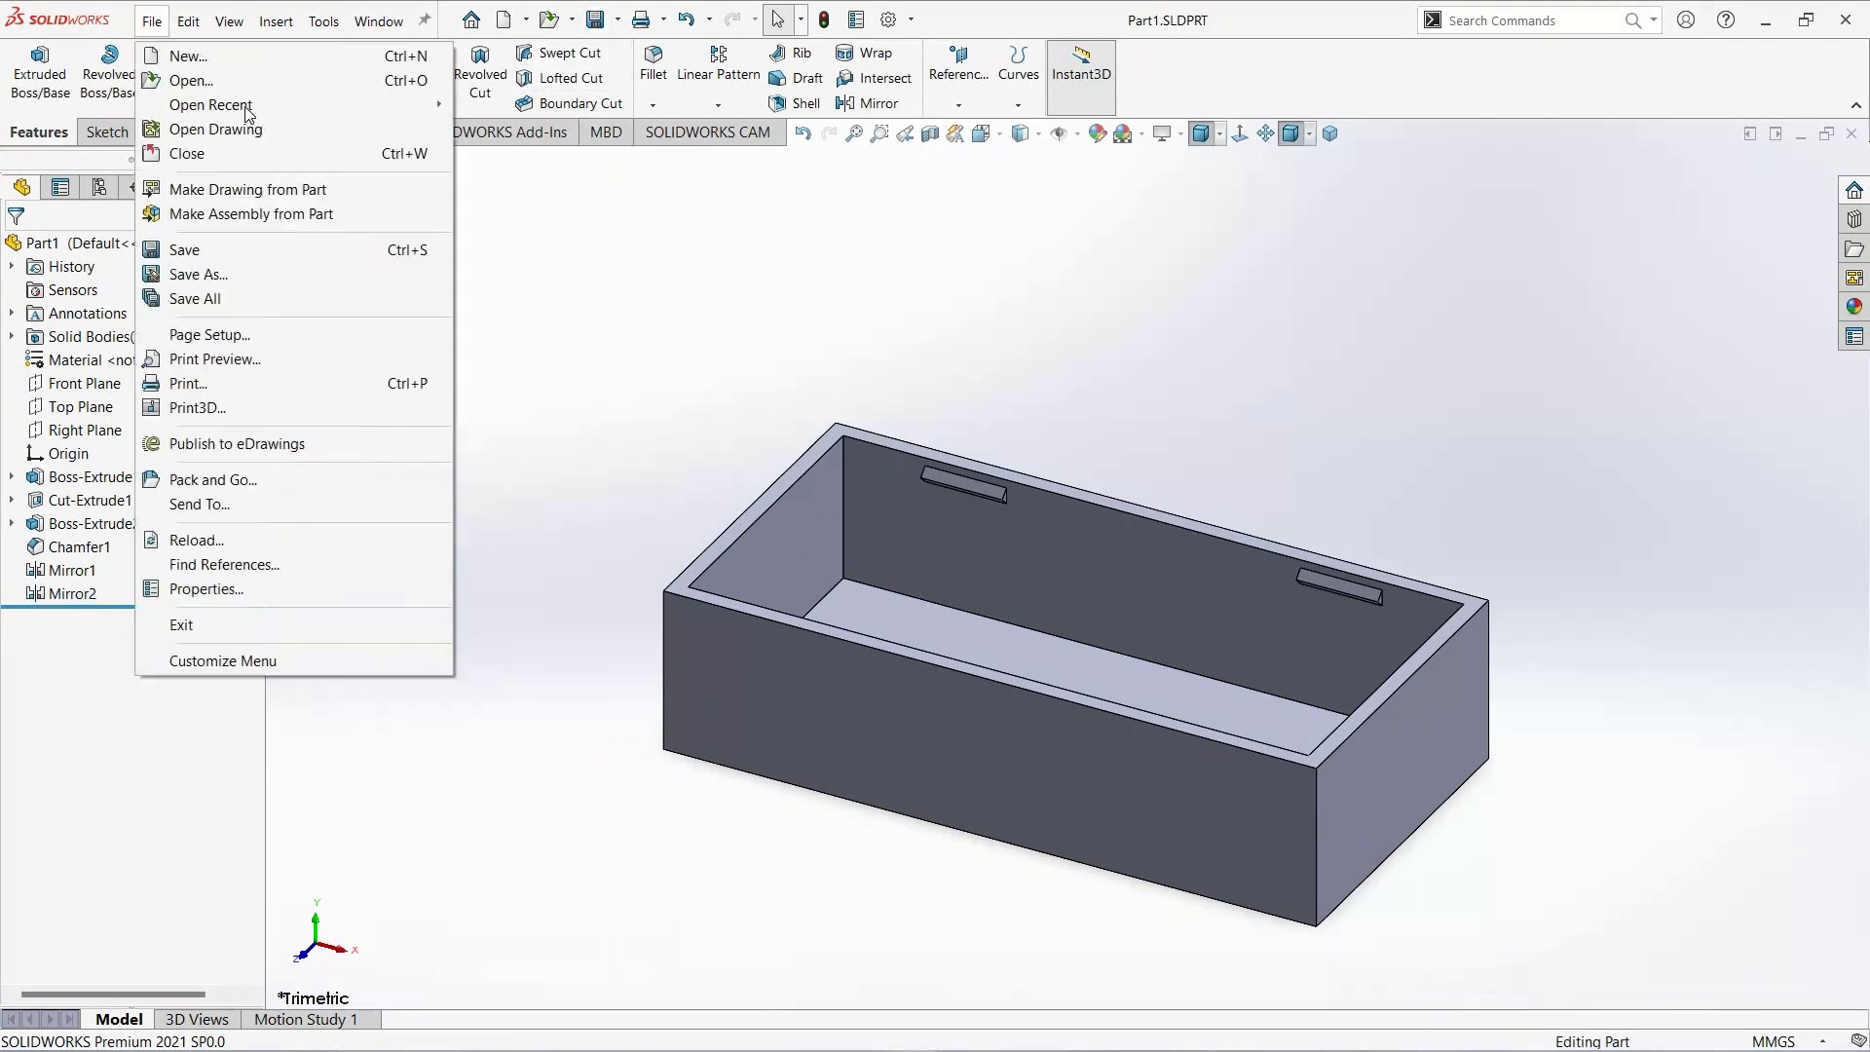
pyautogui.click(533, 128)
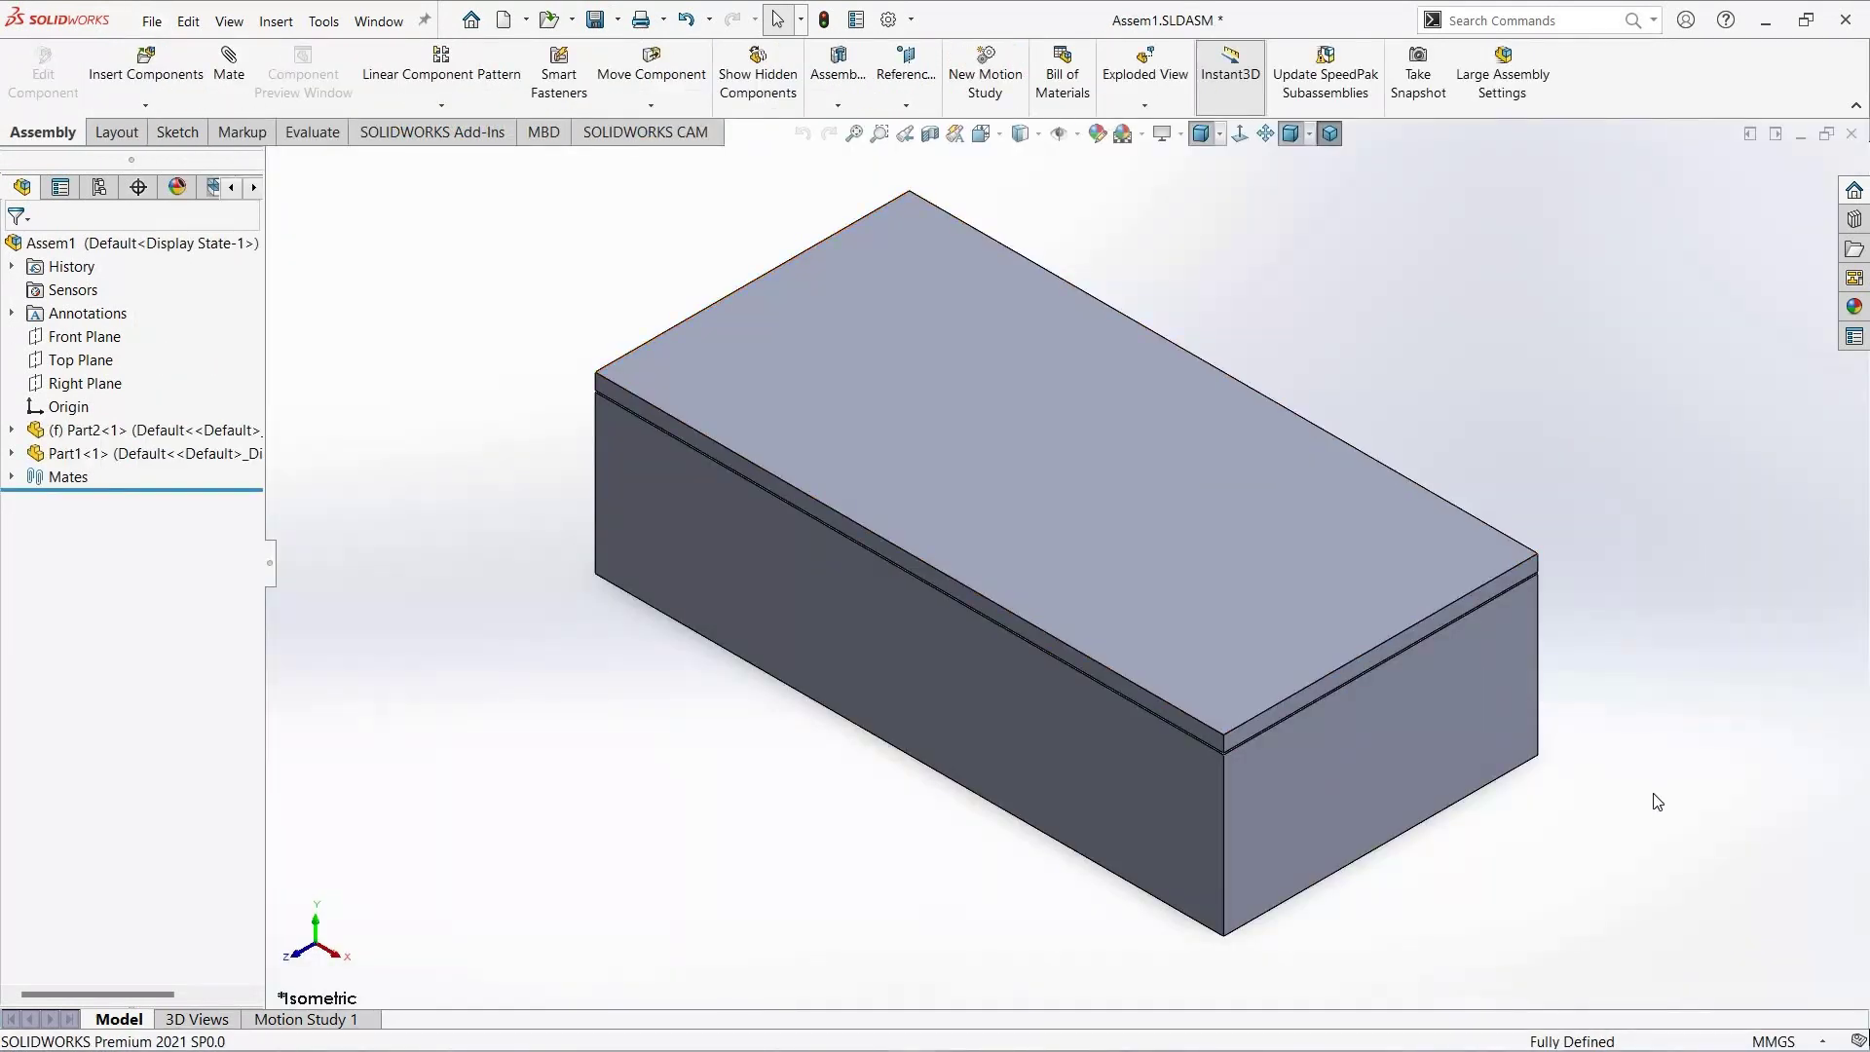
# Step: Edit lid Part2 in place and add a mold Cavity using box Part1 as the design component
pyautogui.click(89, 432)
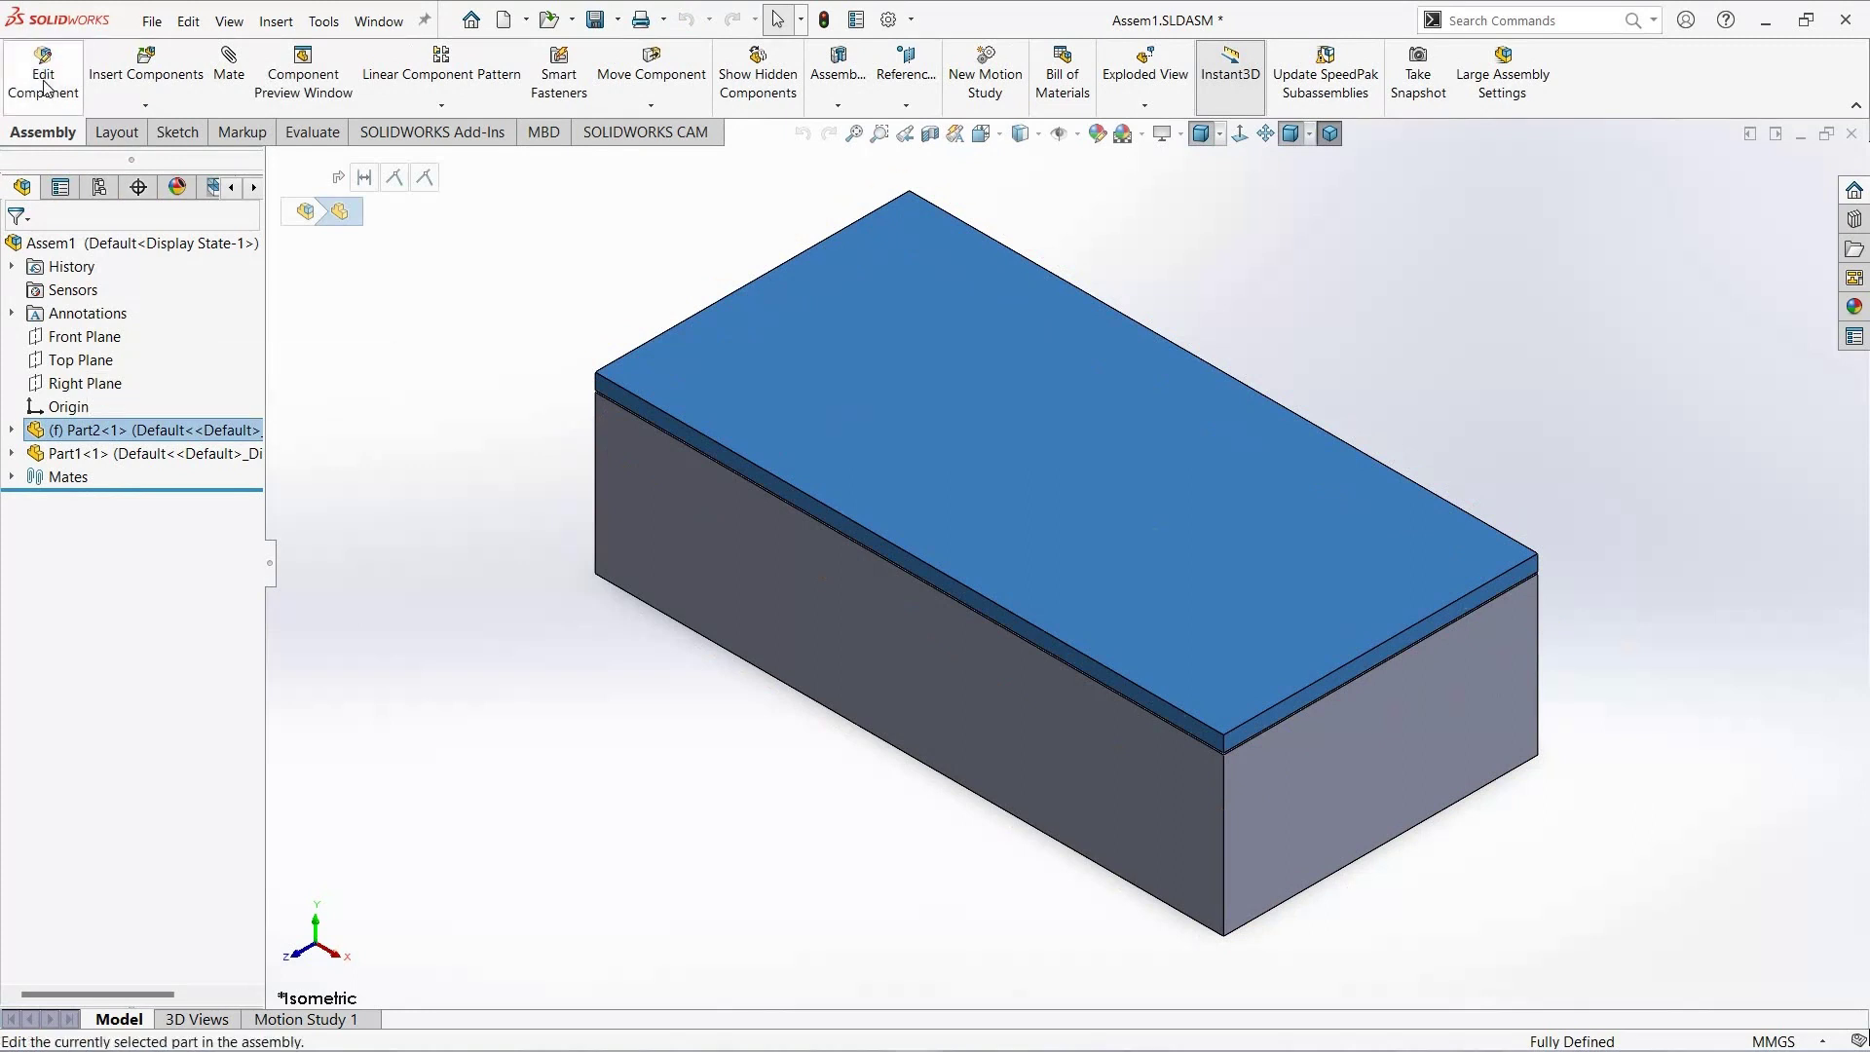
pyautogui.click(43, 78)
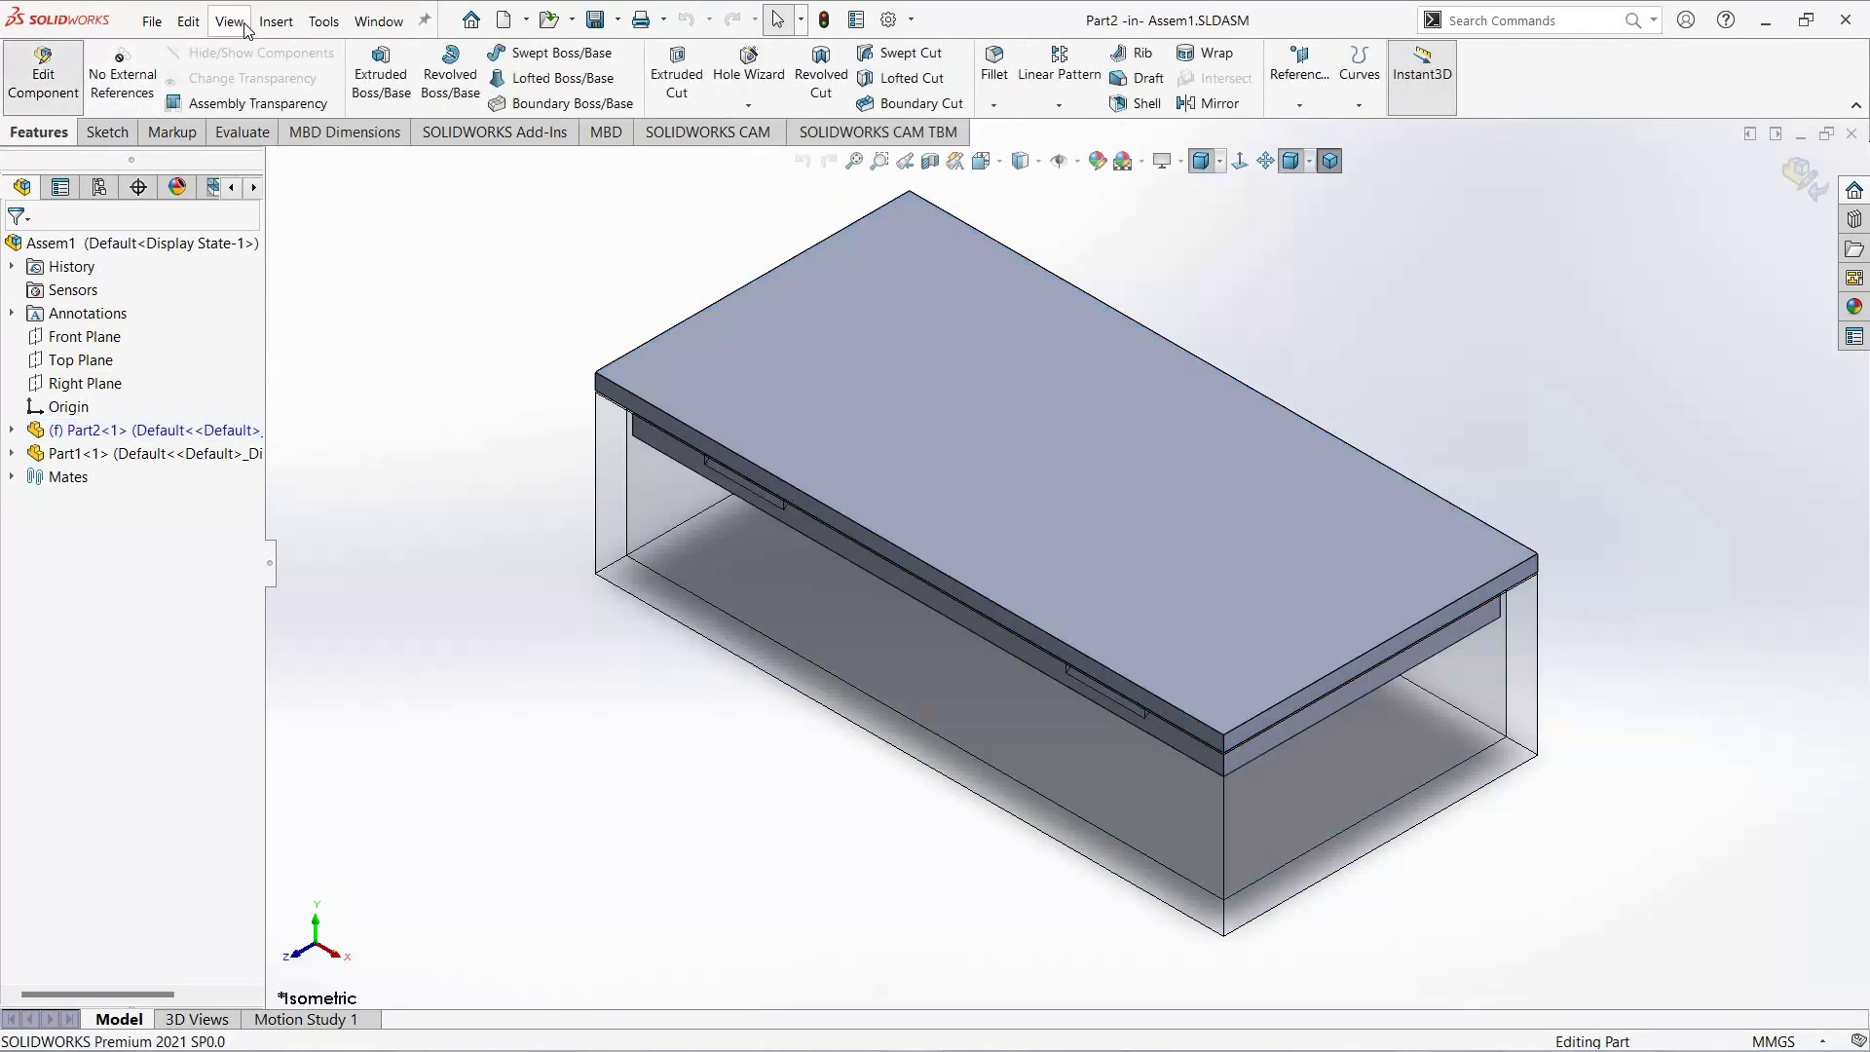
pyautogui.click(243, 28)
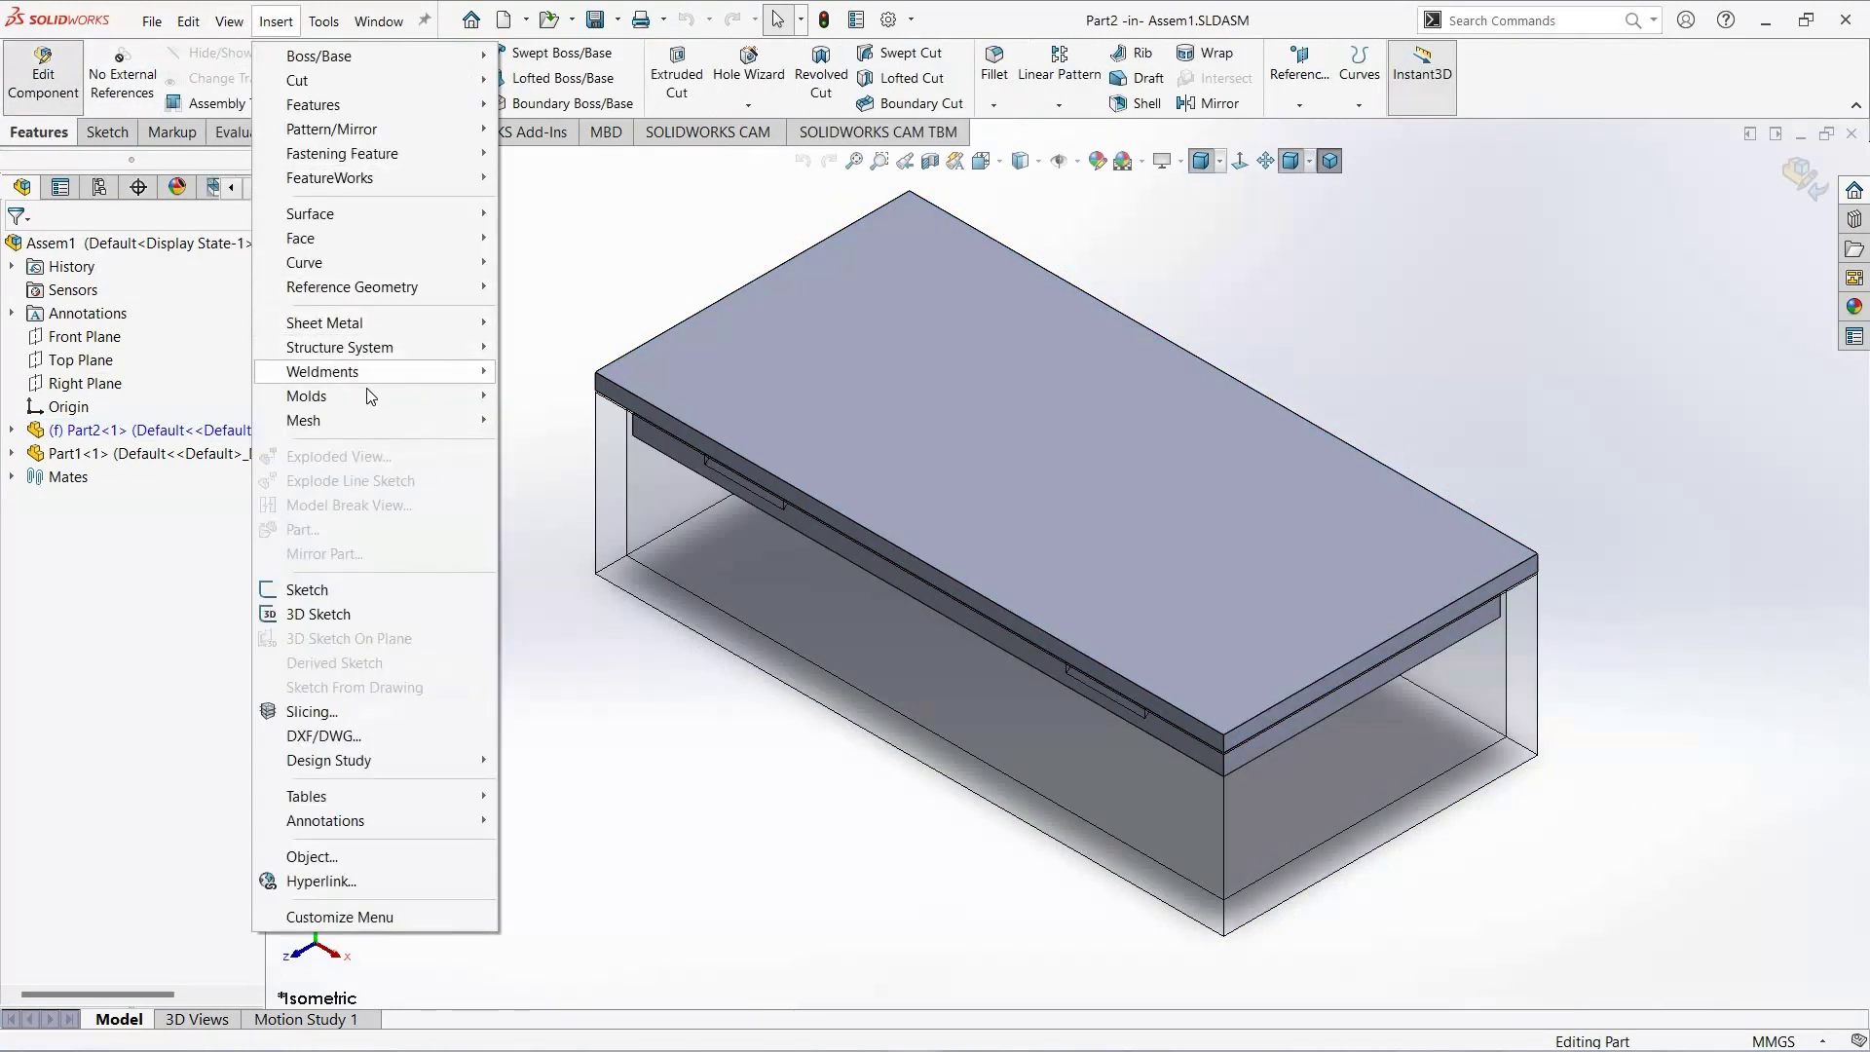
pyautogui.moveTo(307, 396)
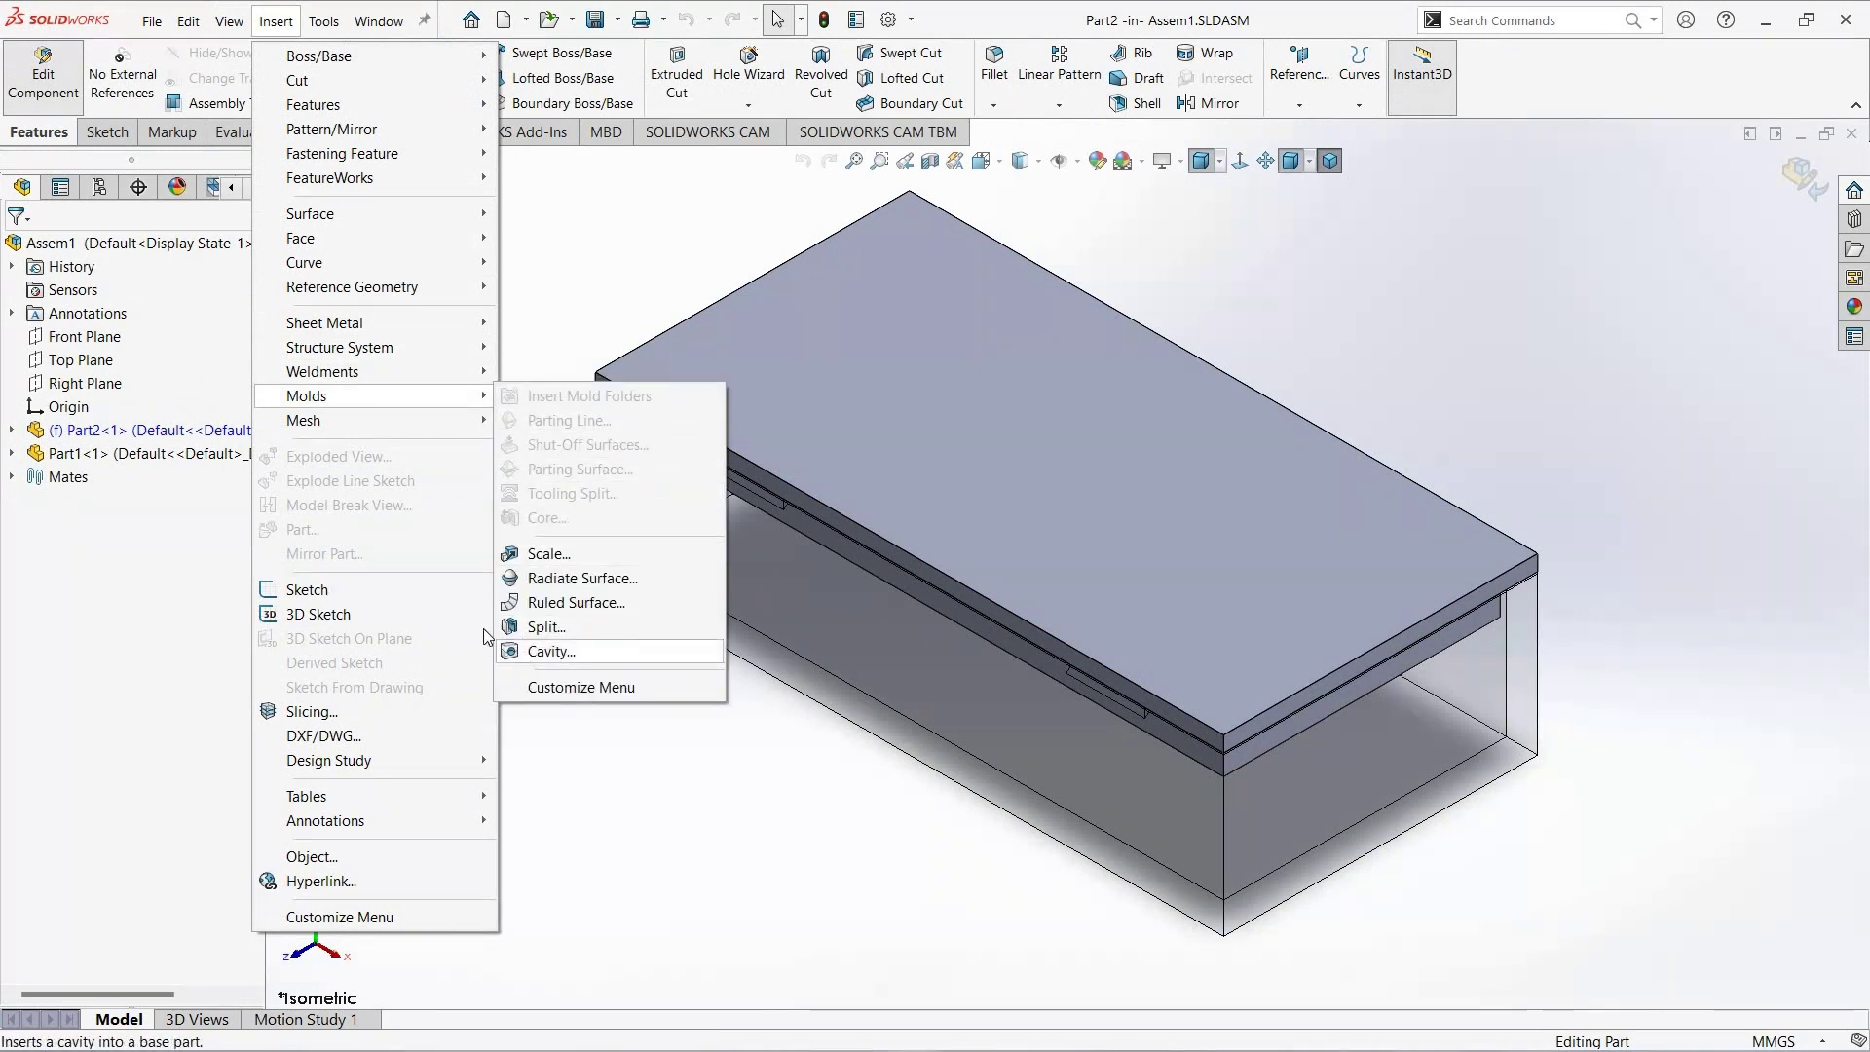
pyautogui.click(531, 651)
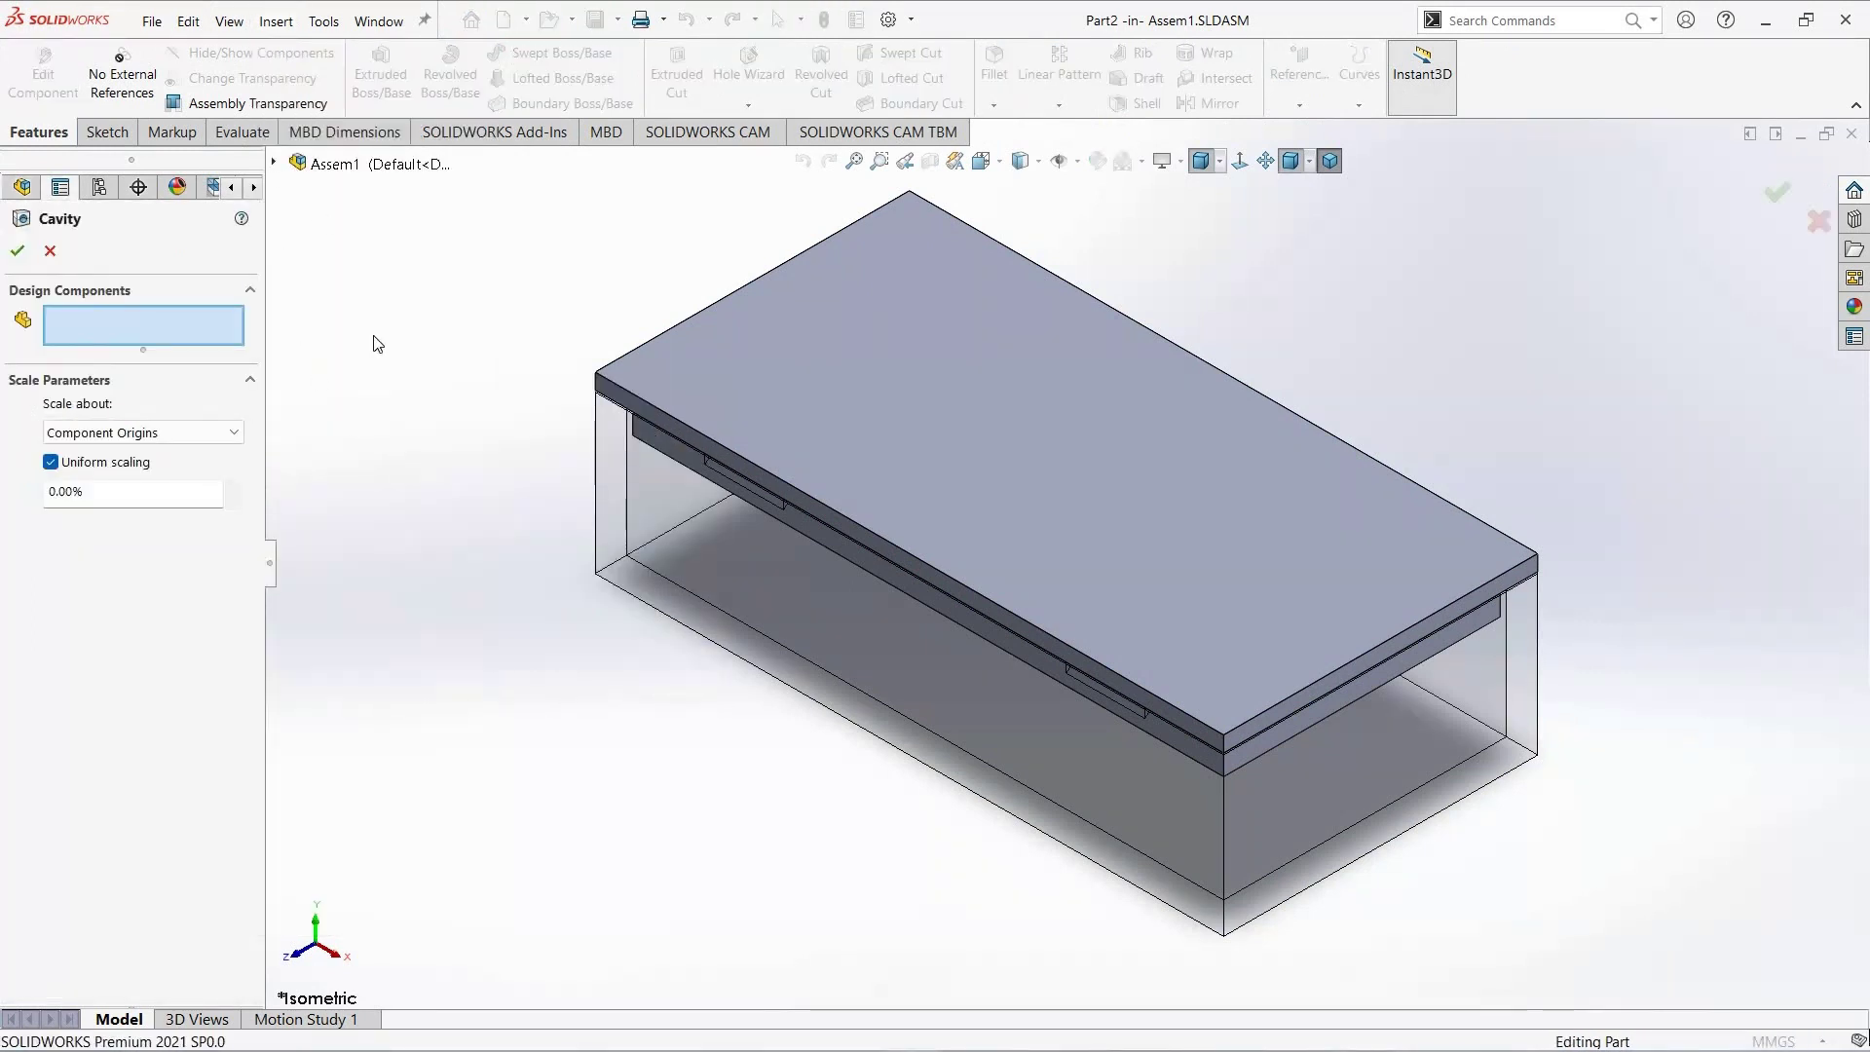
pyautogui.click(381, 375)
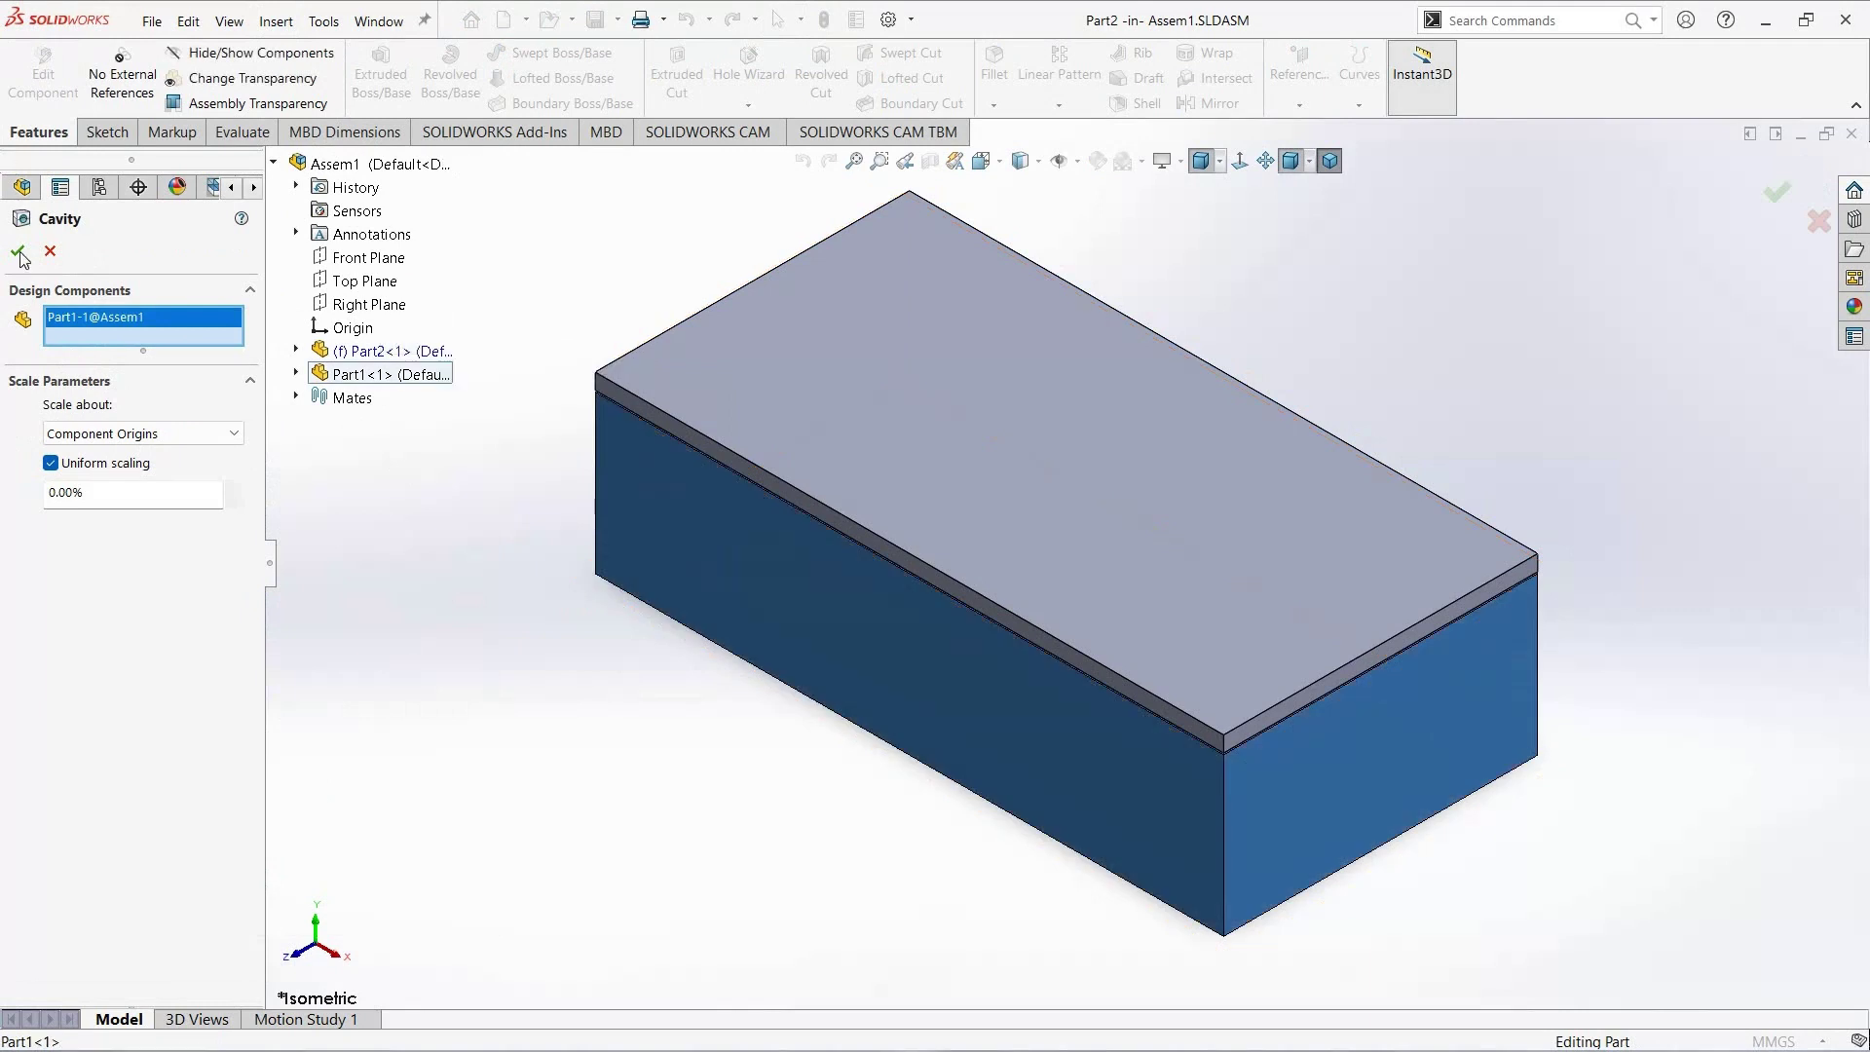
pyautogui.click(17, 251)
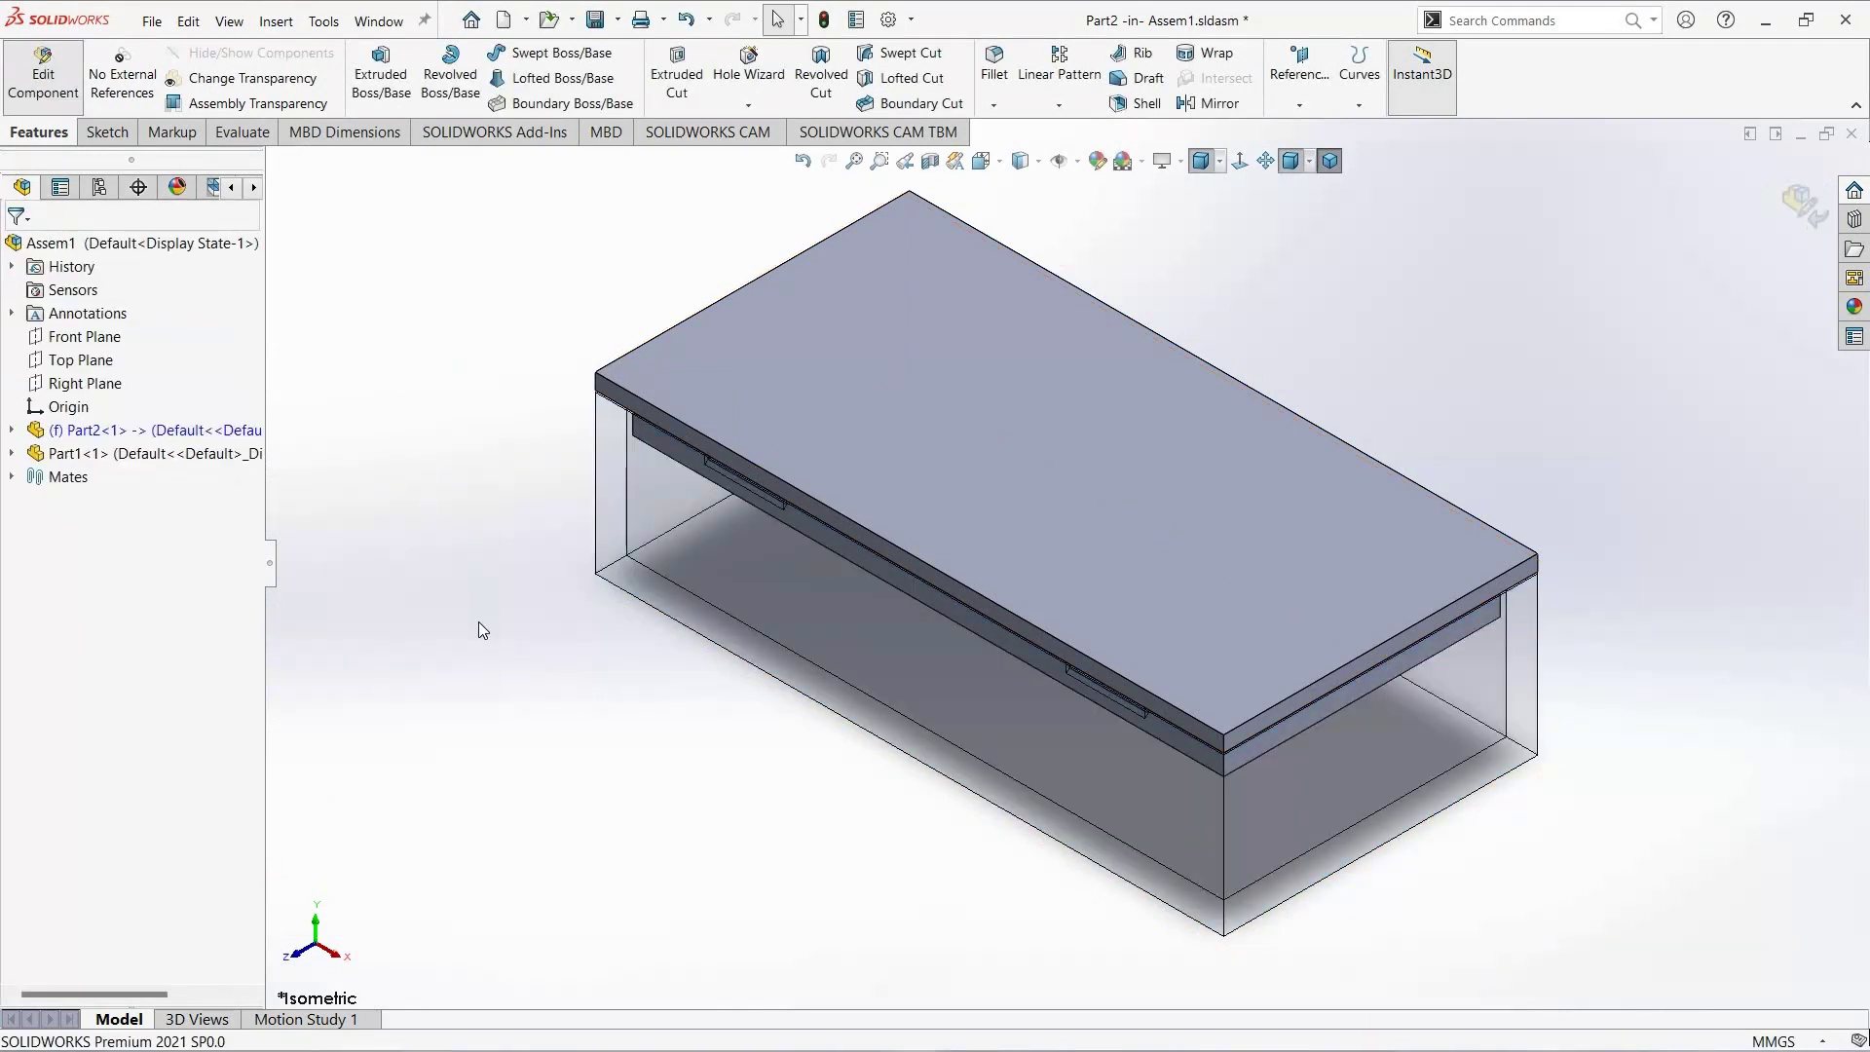
# Step: Exit lid editing, hide Part1 to inspect the lid's underside slots, then show Part1 again
pyautogui.click(49, 70)
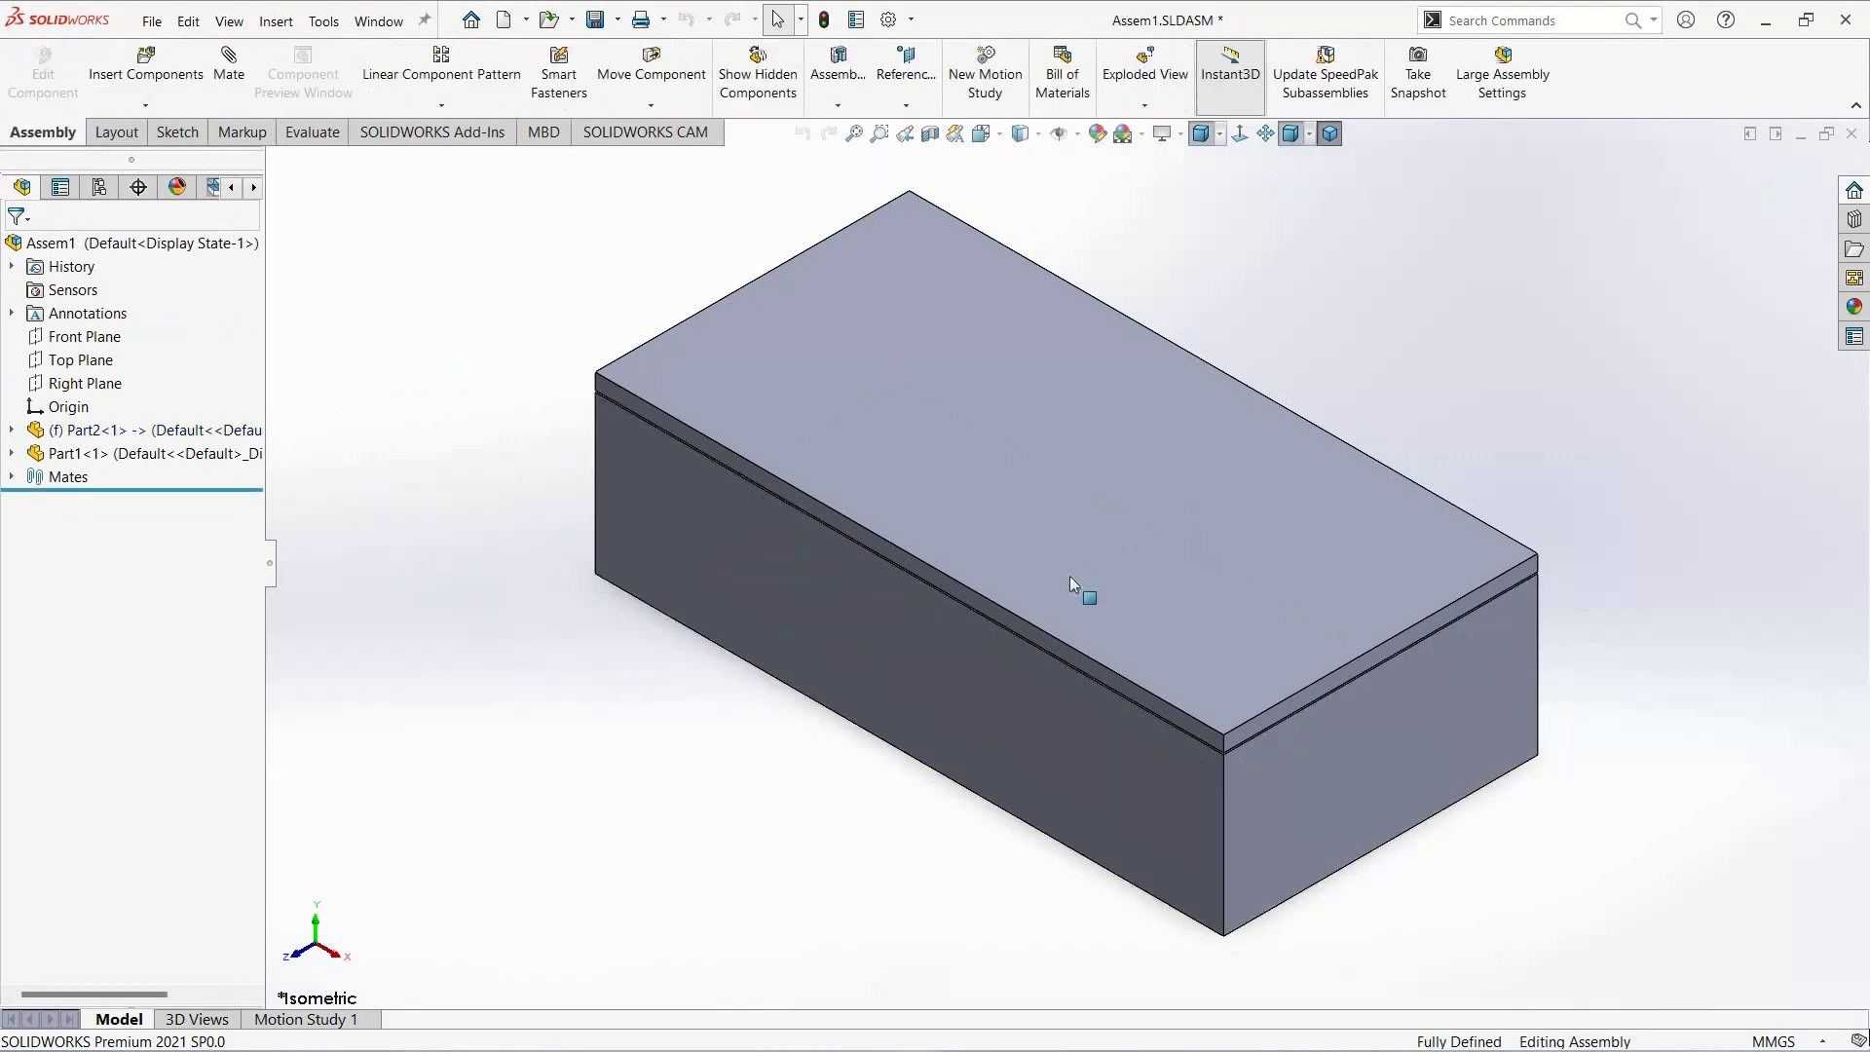
pyautogui.rightClick(1010, 726)
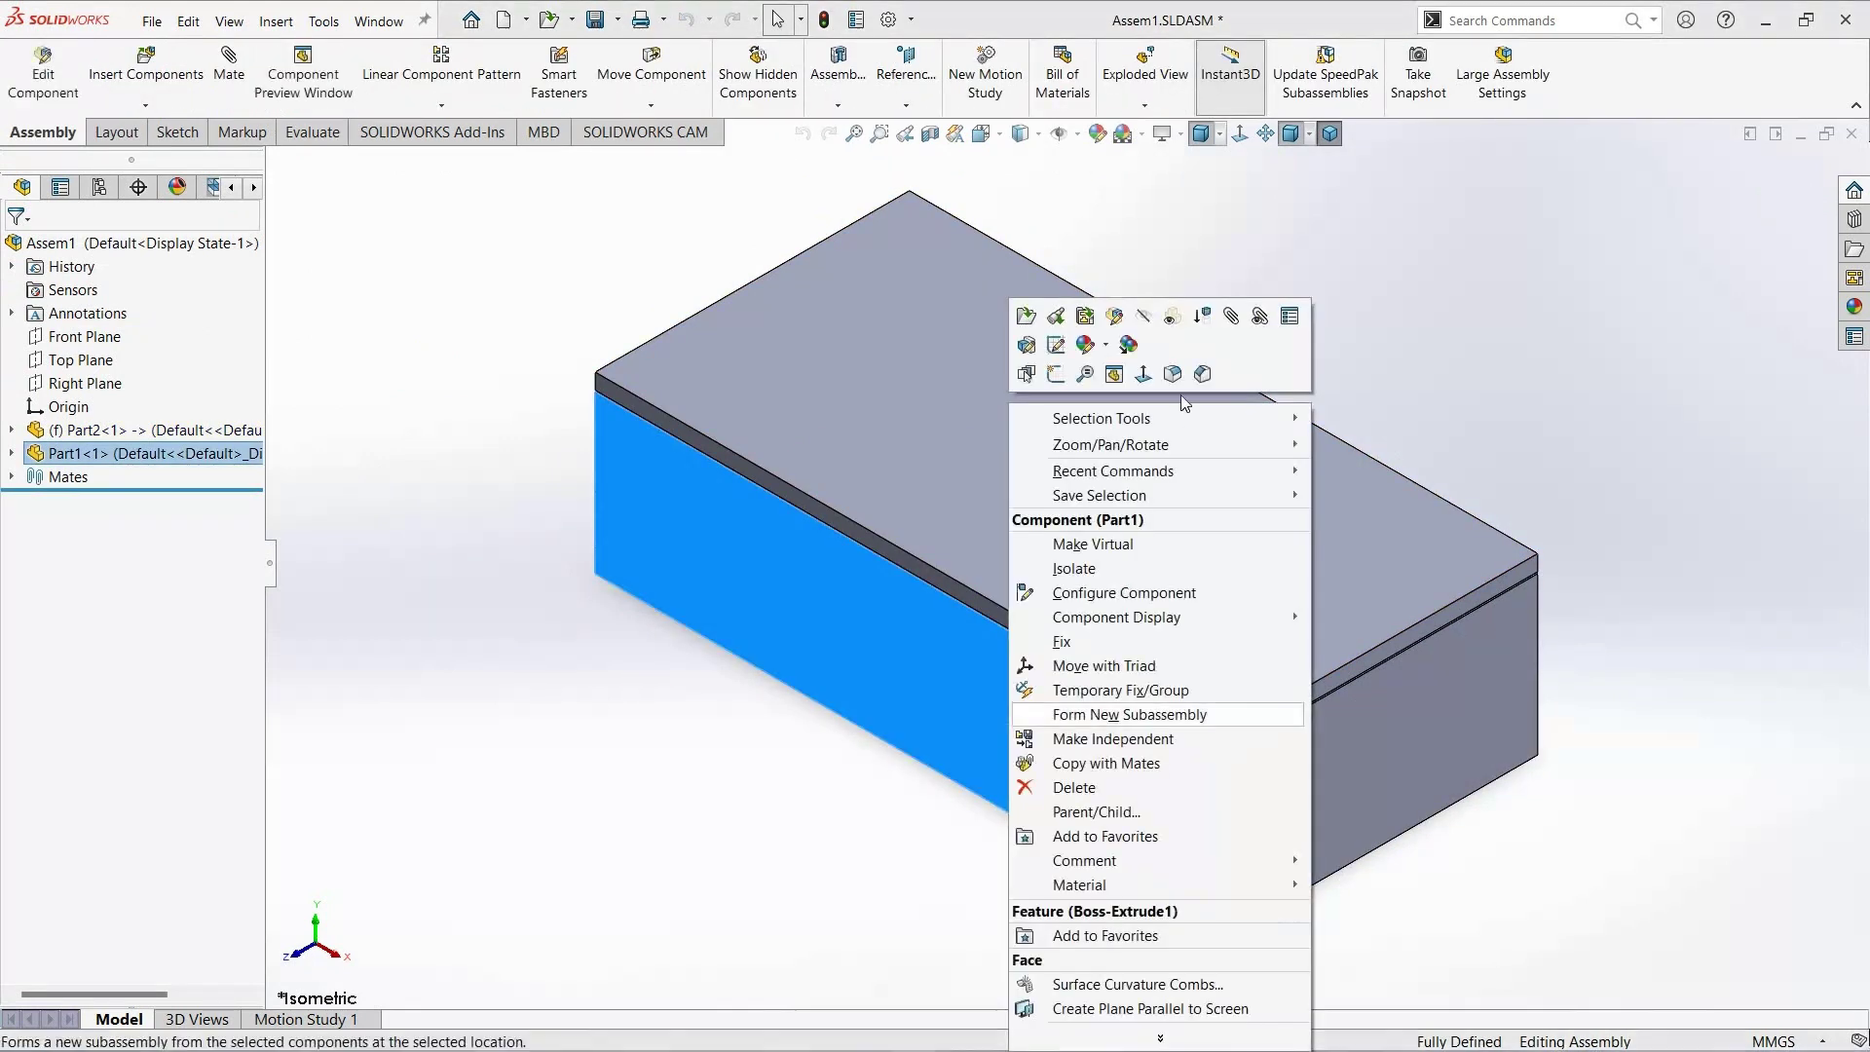
pyautogui.click(1144, 317)
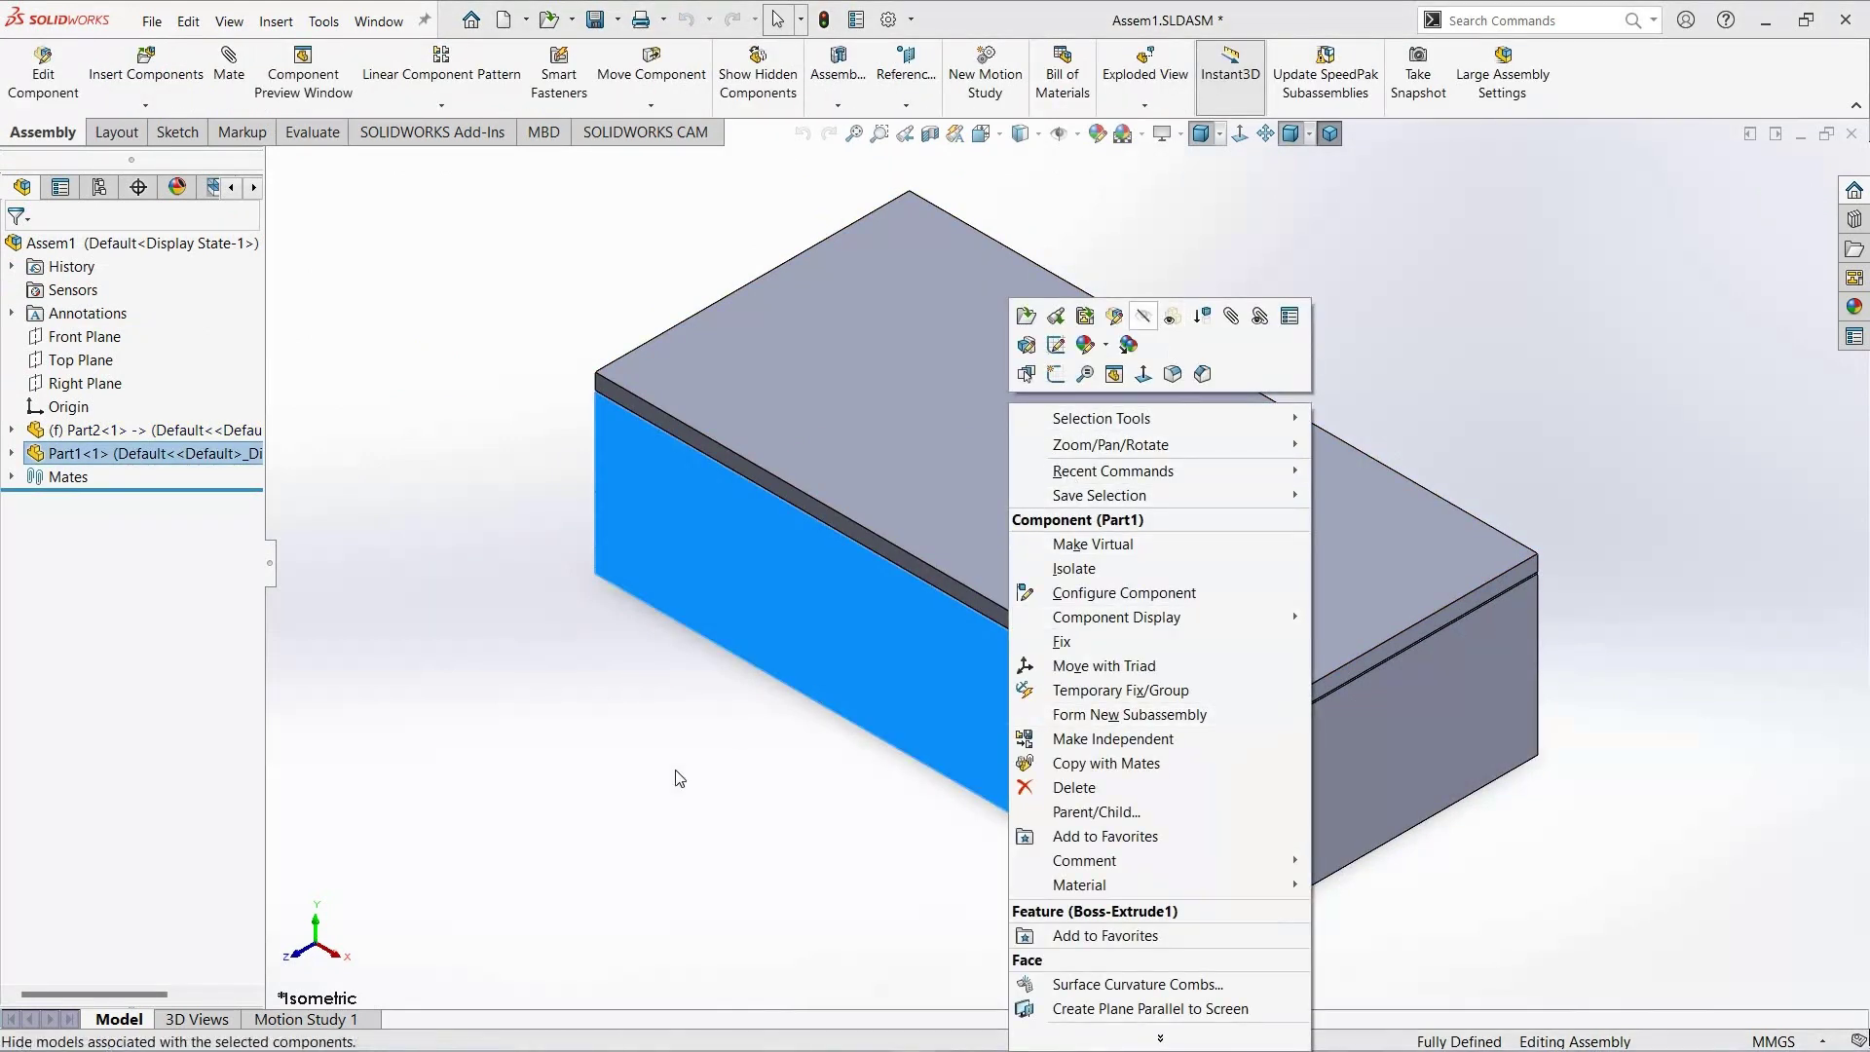
pyautogui.moveTo(712, 596)
pyautogui.mouseDown(button='middle')
pyautogui.moveTo(704, 638)
pyautogui.moveTo(701, 546)
pyautogui.mouseUp(button='middle')
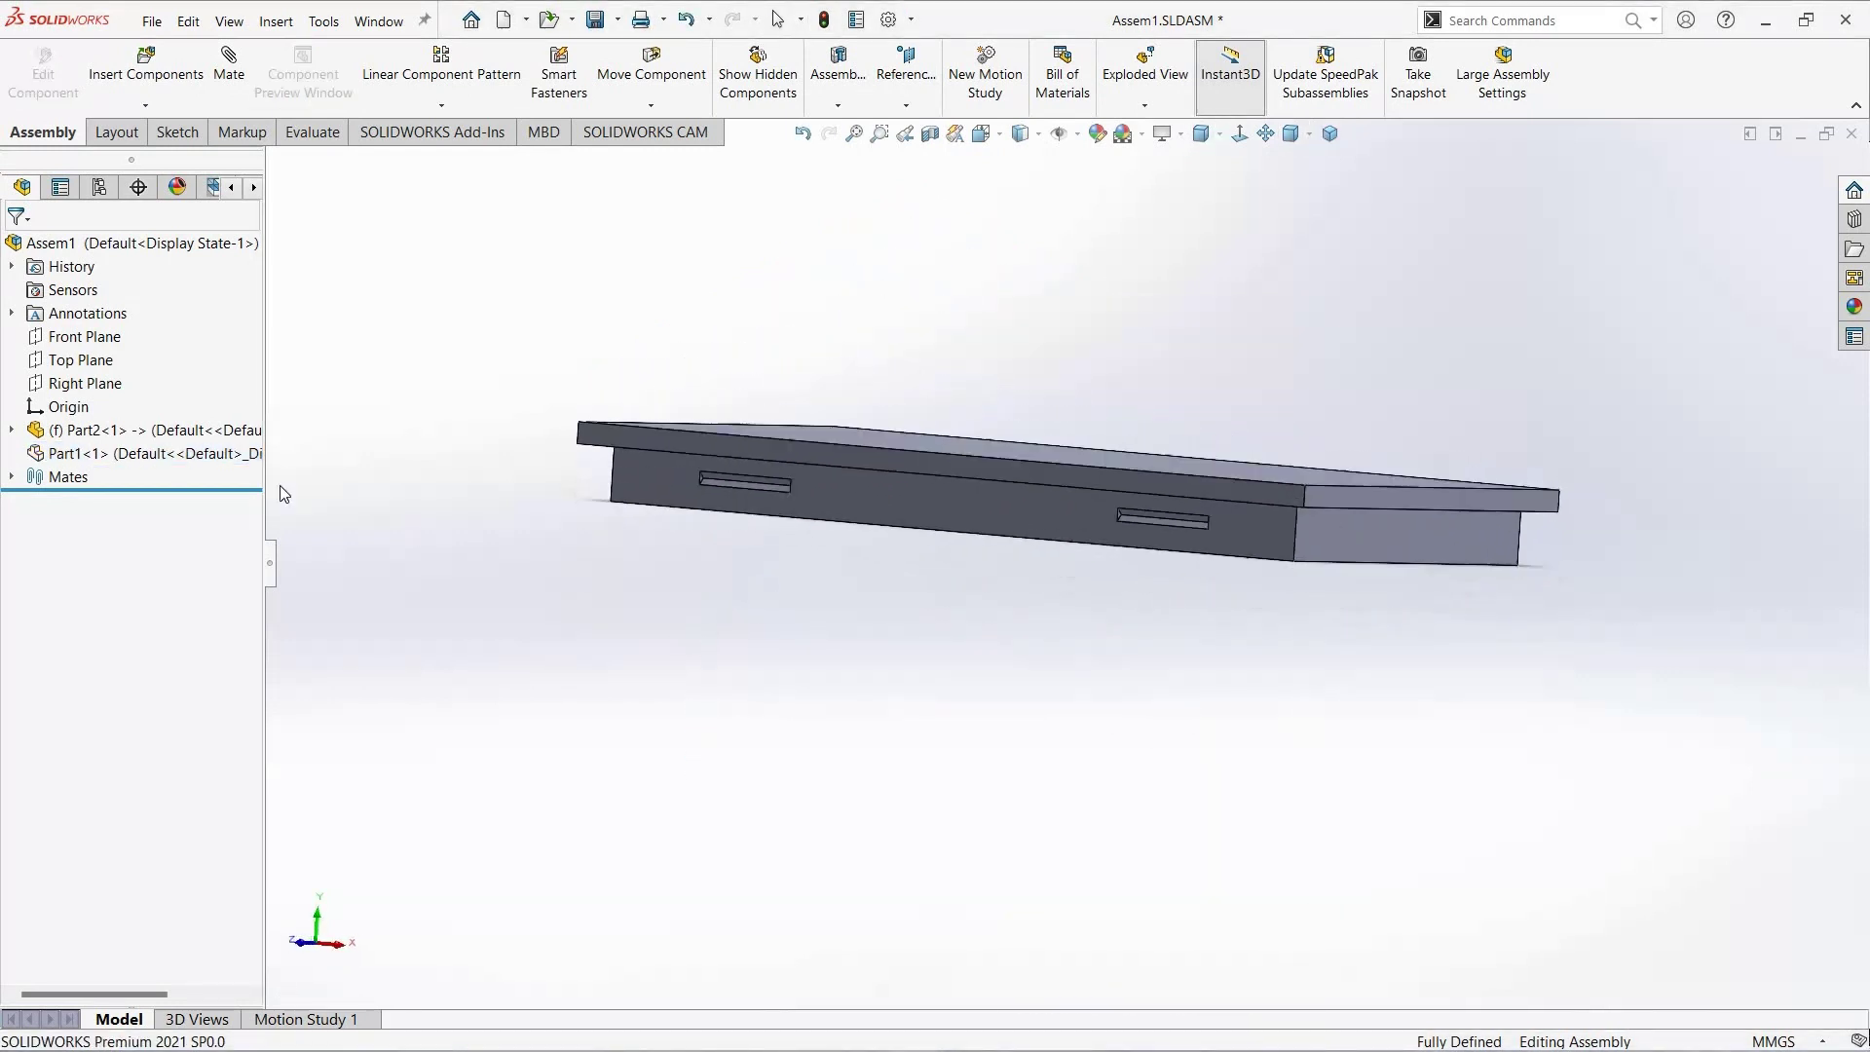
pyautogui.click(146, 453)
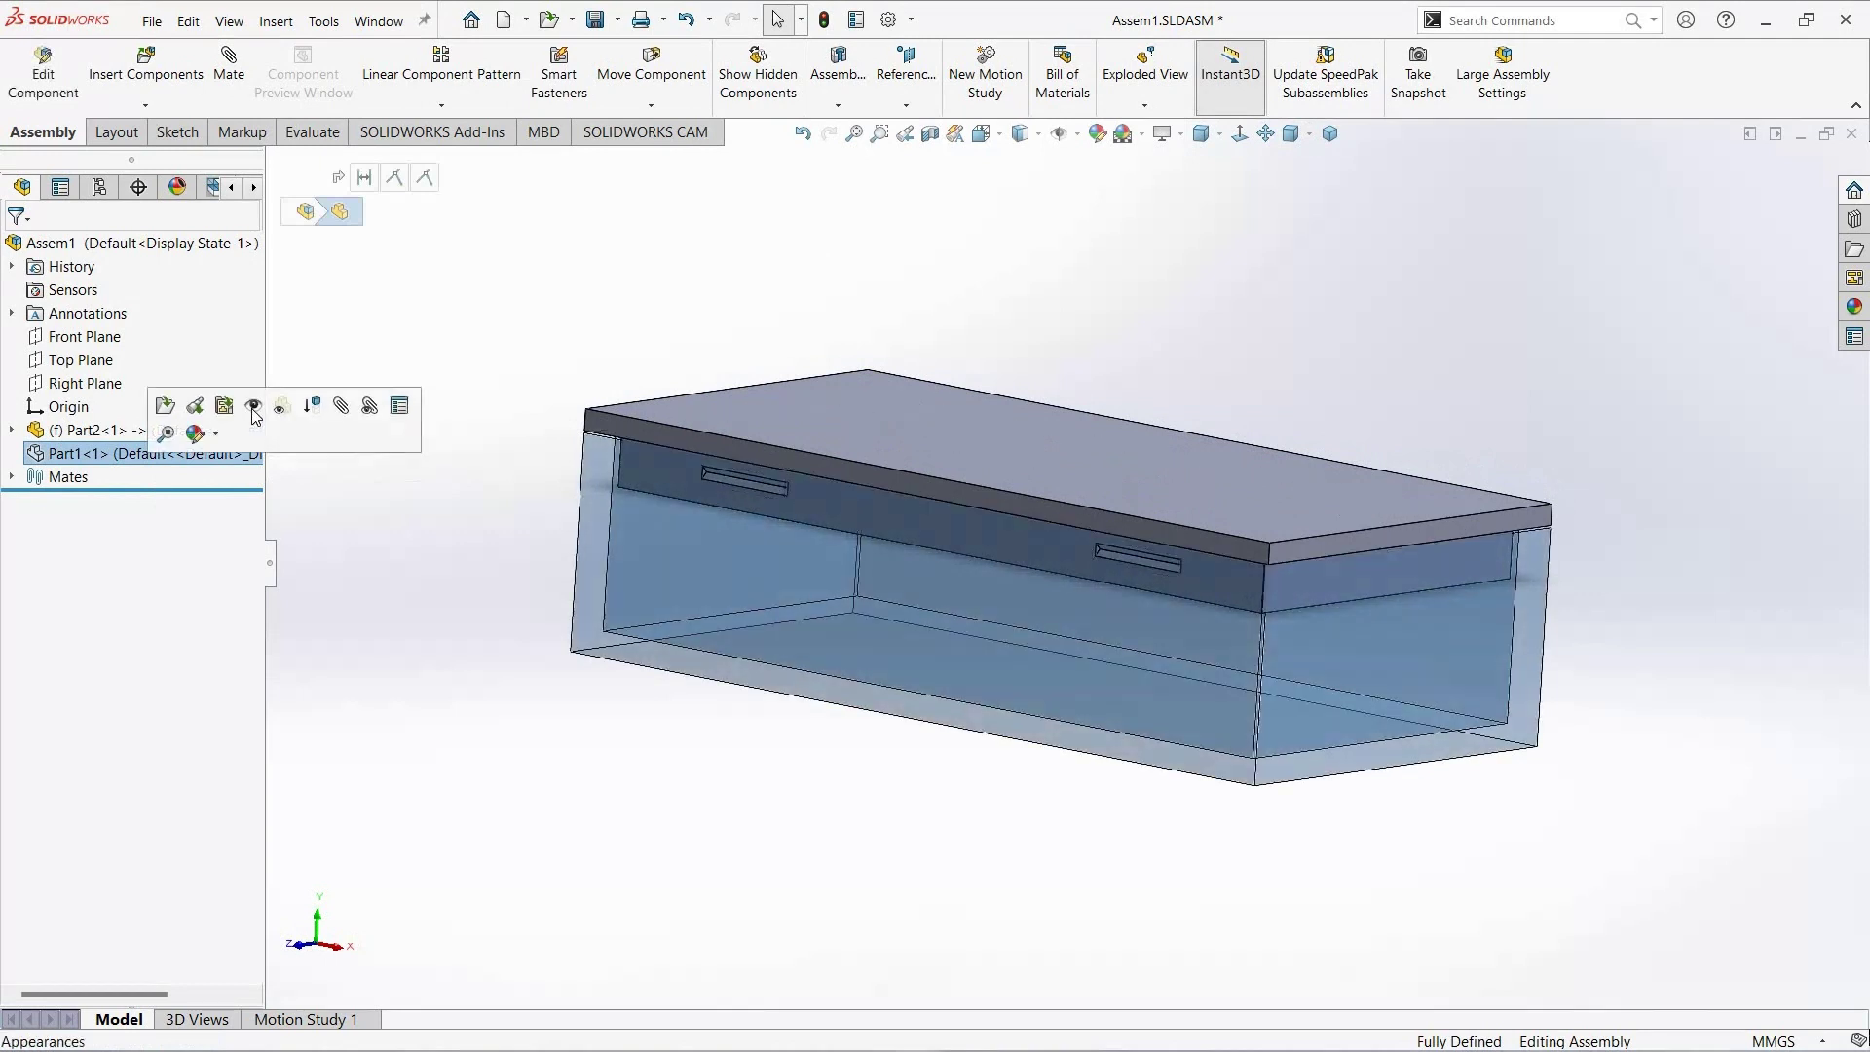
pyautogui.click(481, 588)
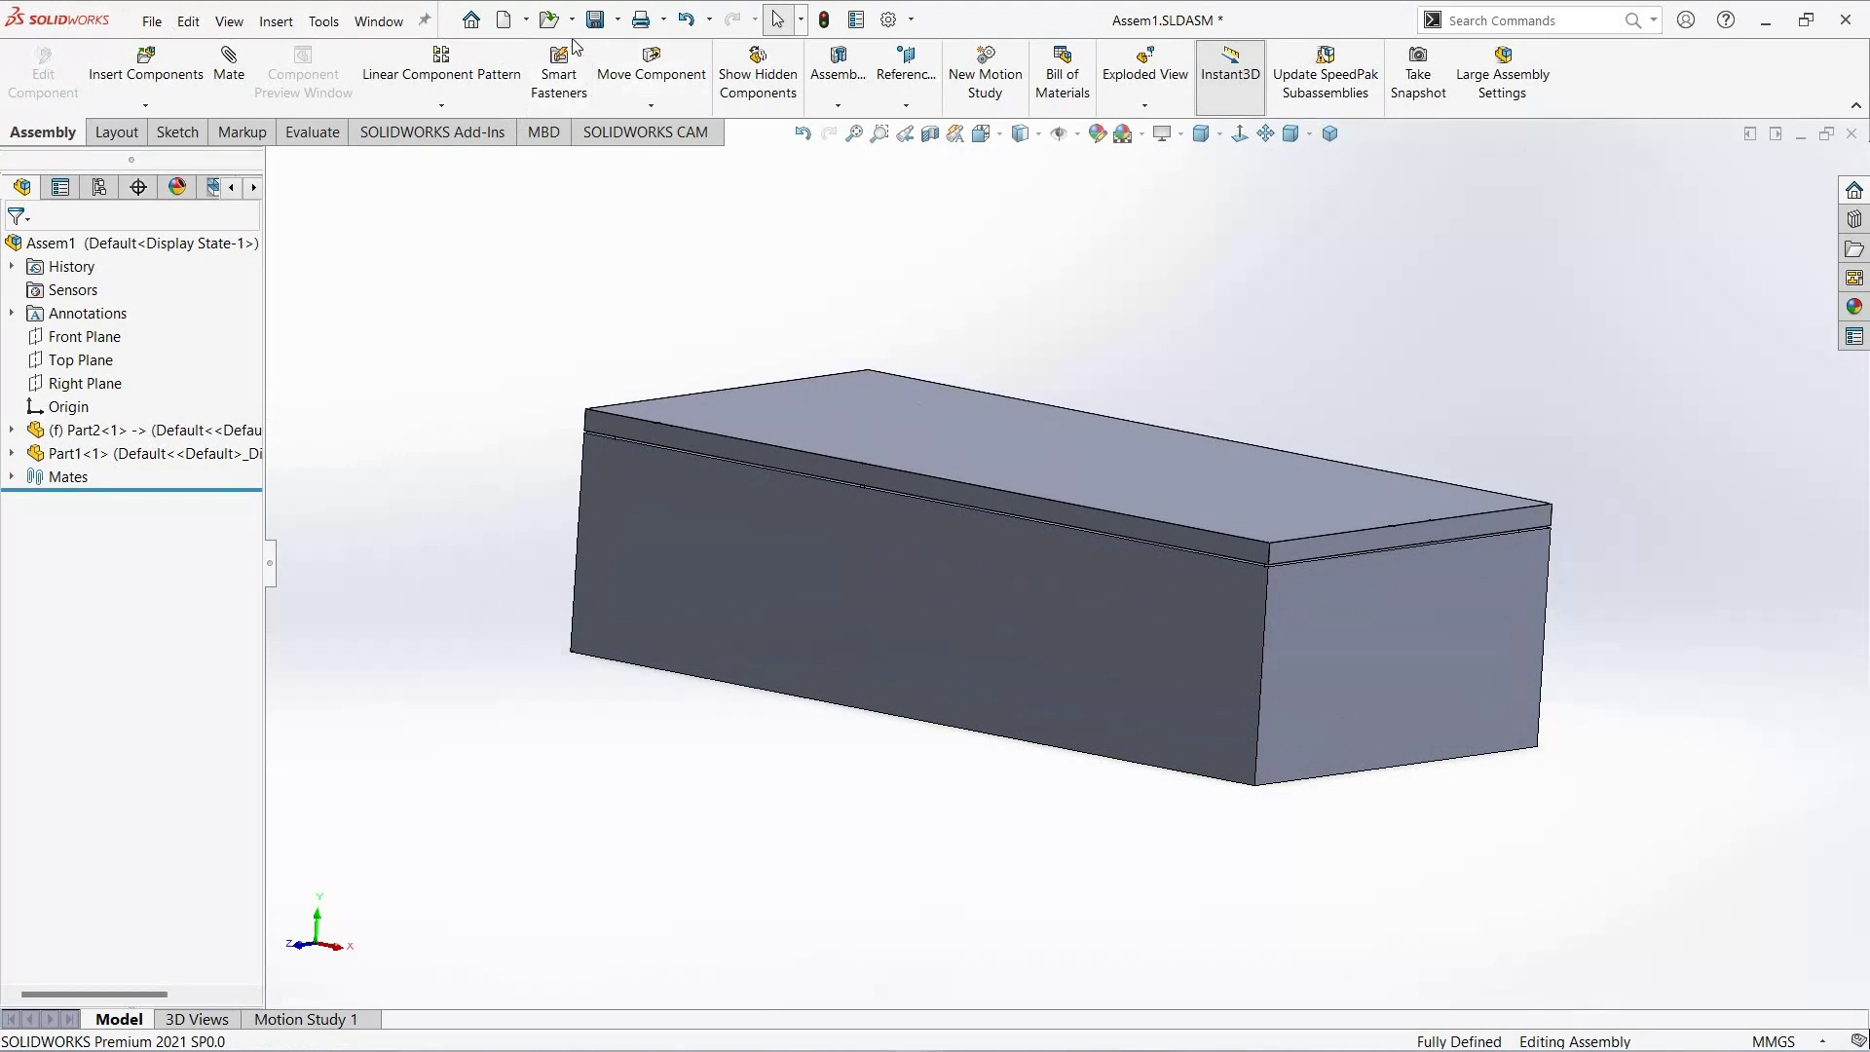
# Step: Save all modified documents and open Part2.SLDPRT from the recent files list
pyautogui.click(594, 19)
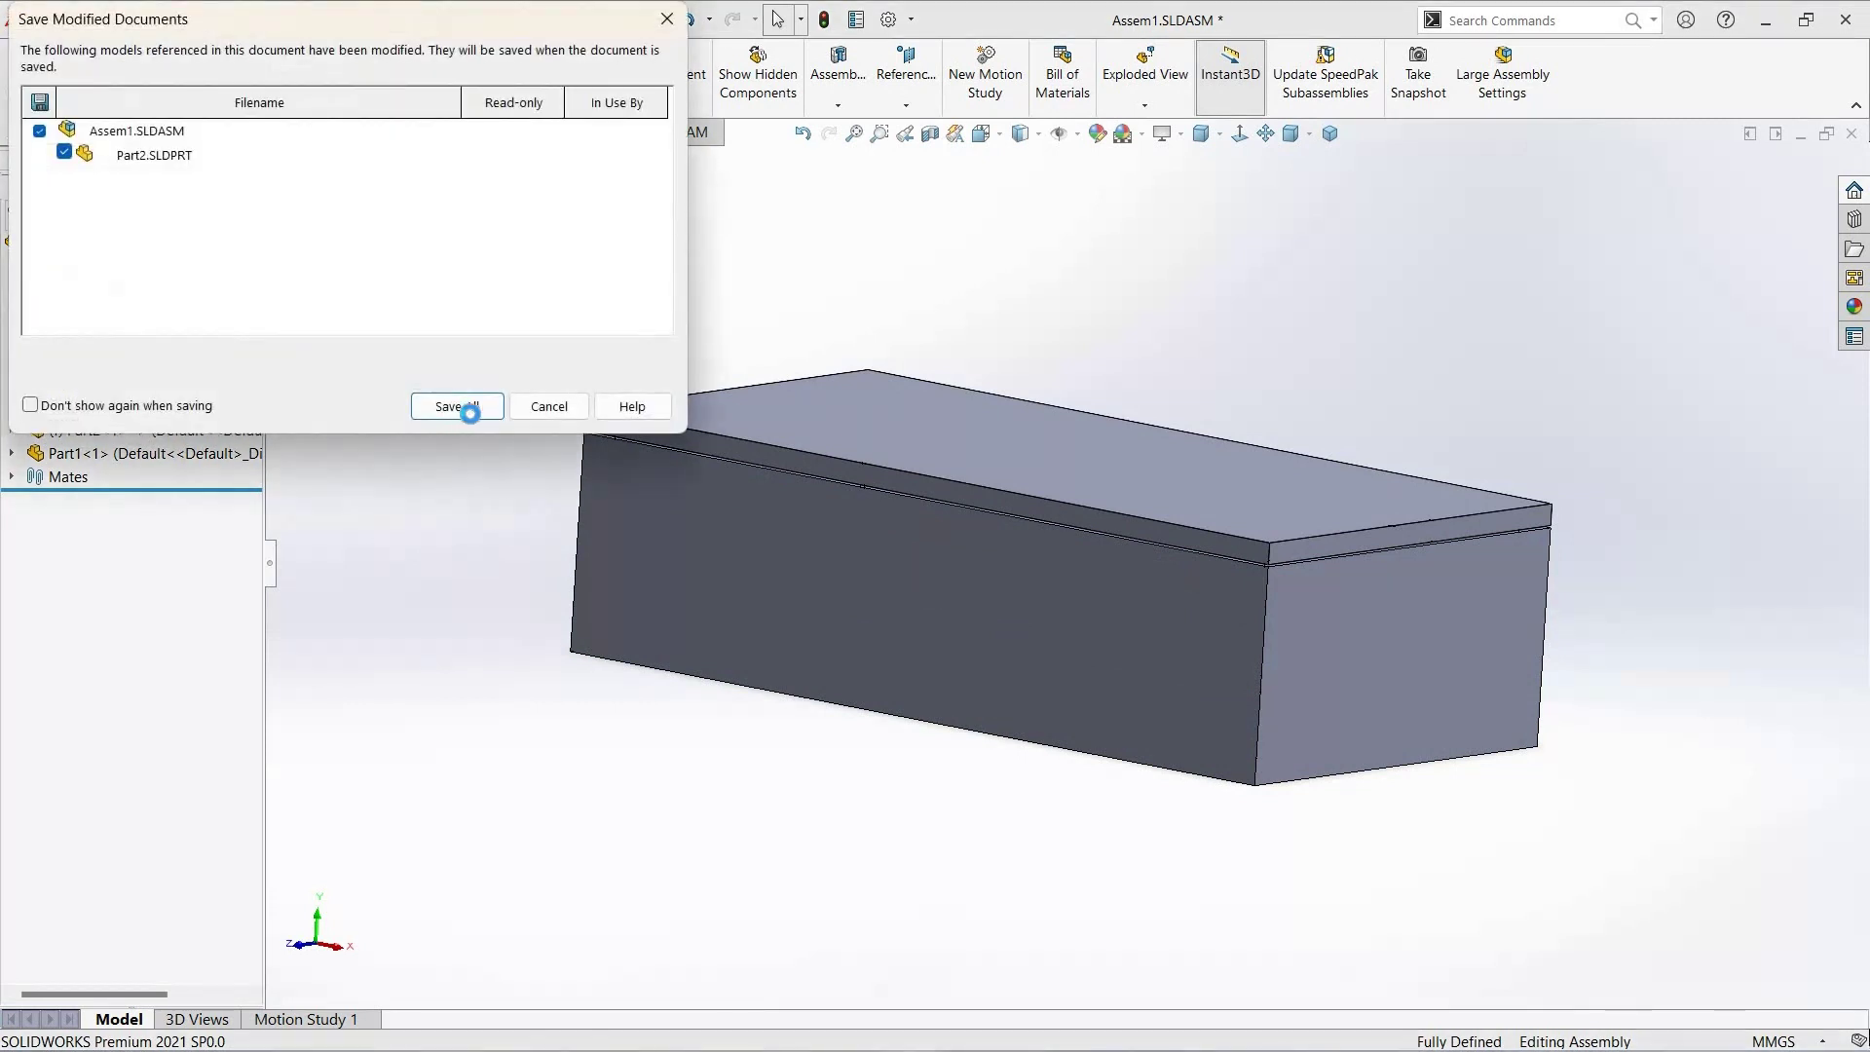
pyautogui.click(457, 407)
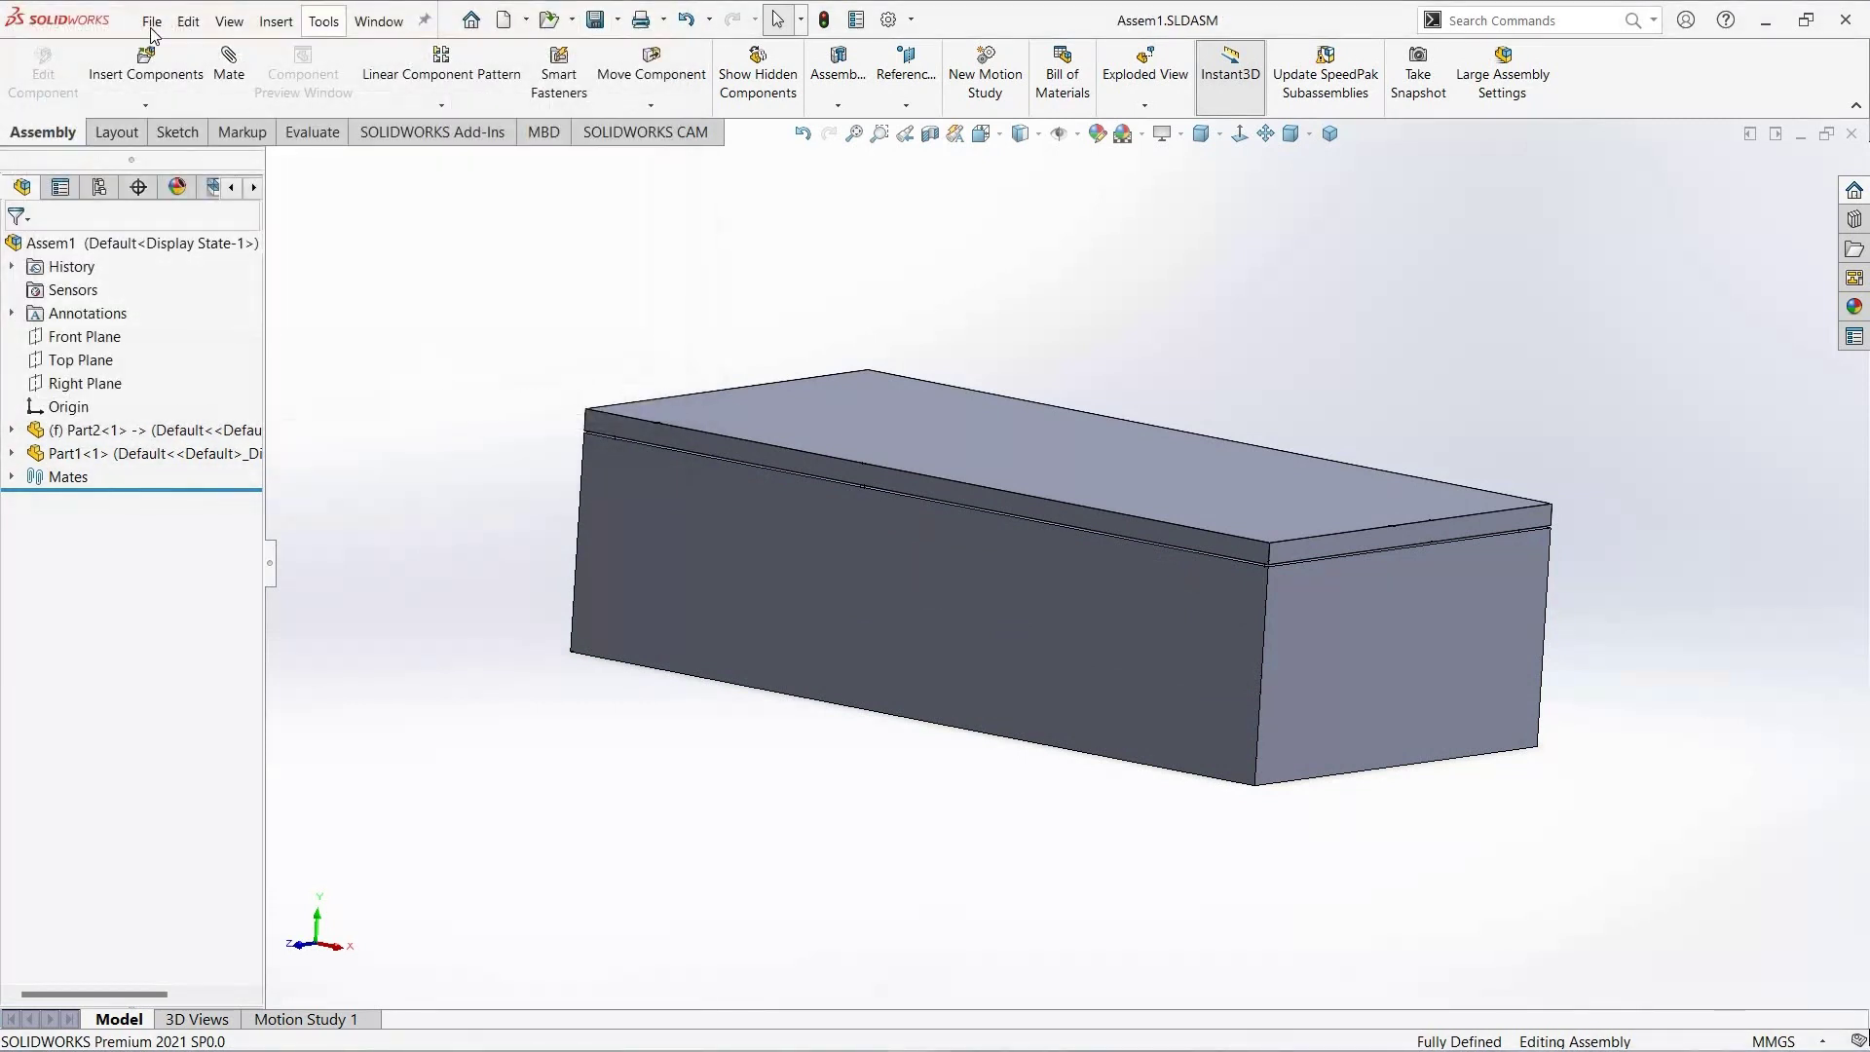
pyautogui.click(152, 21)
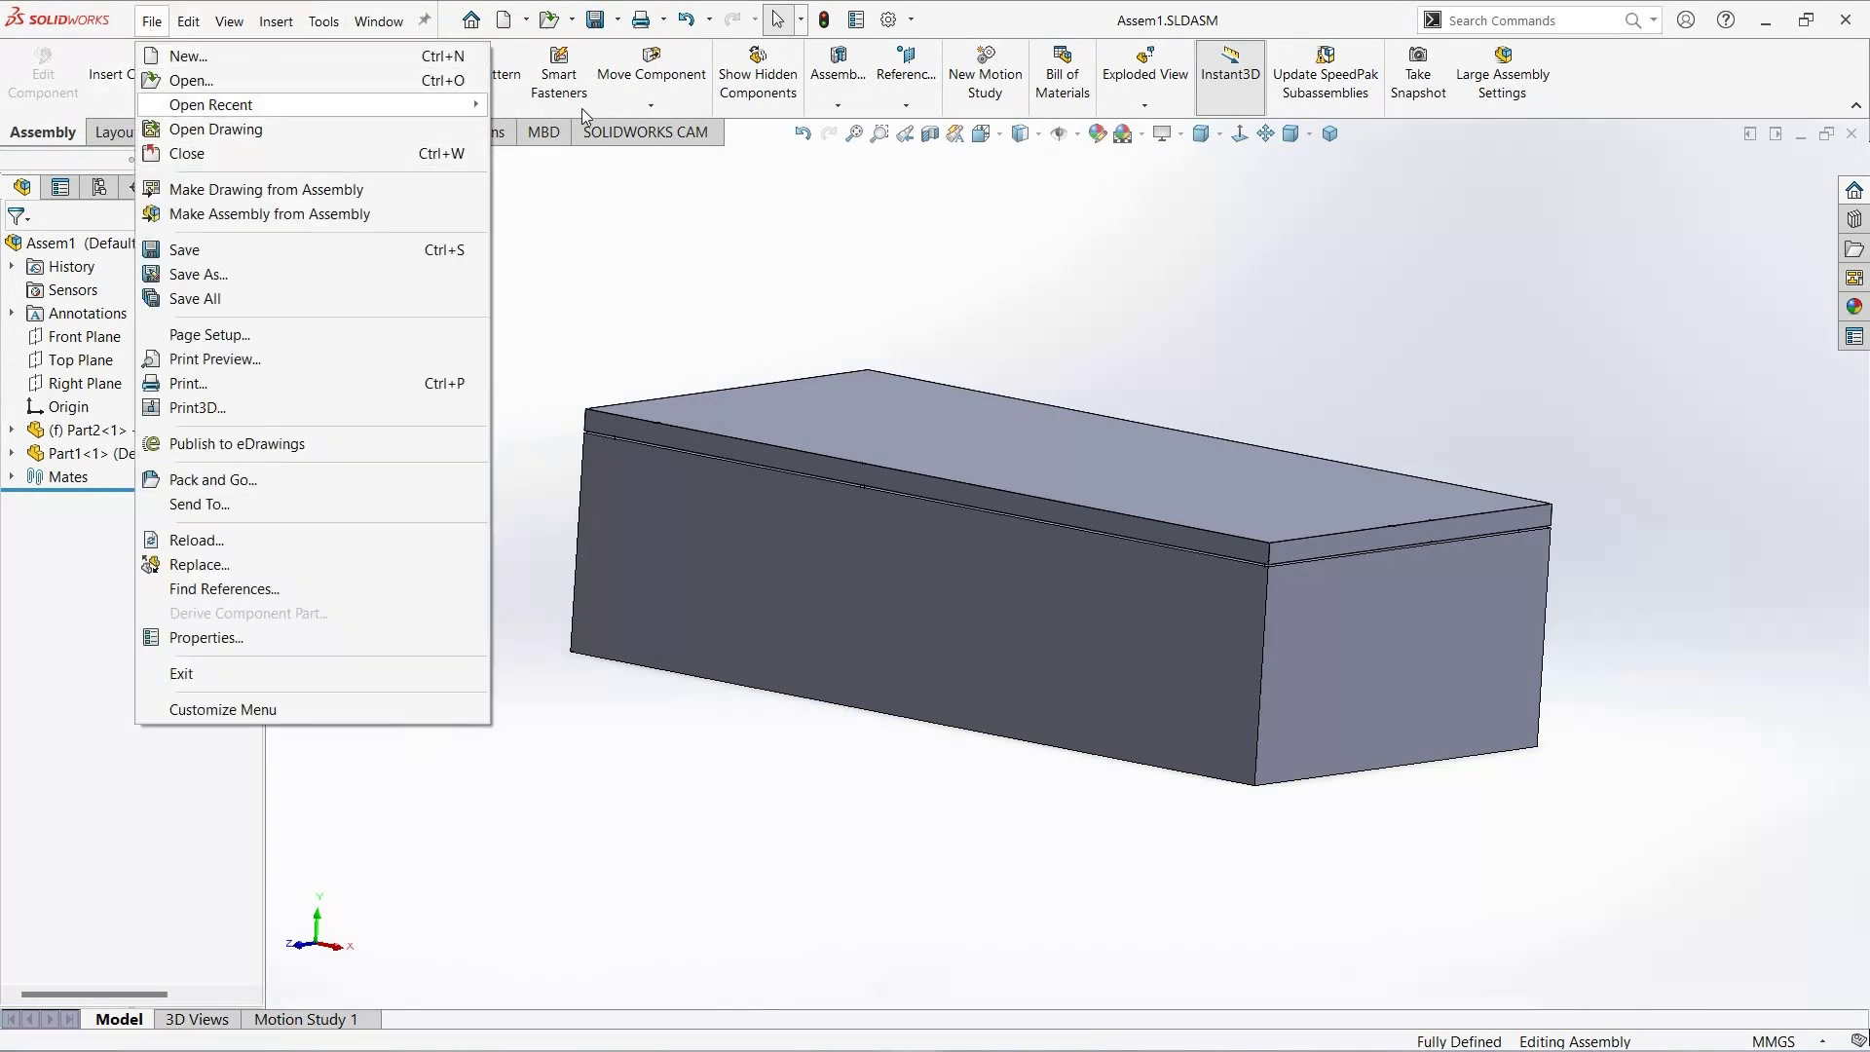
pyautogui.moveTo(210, 105)
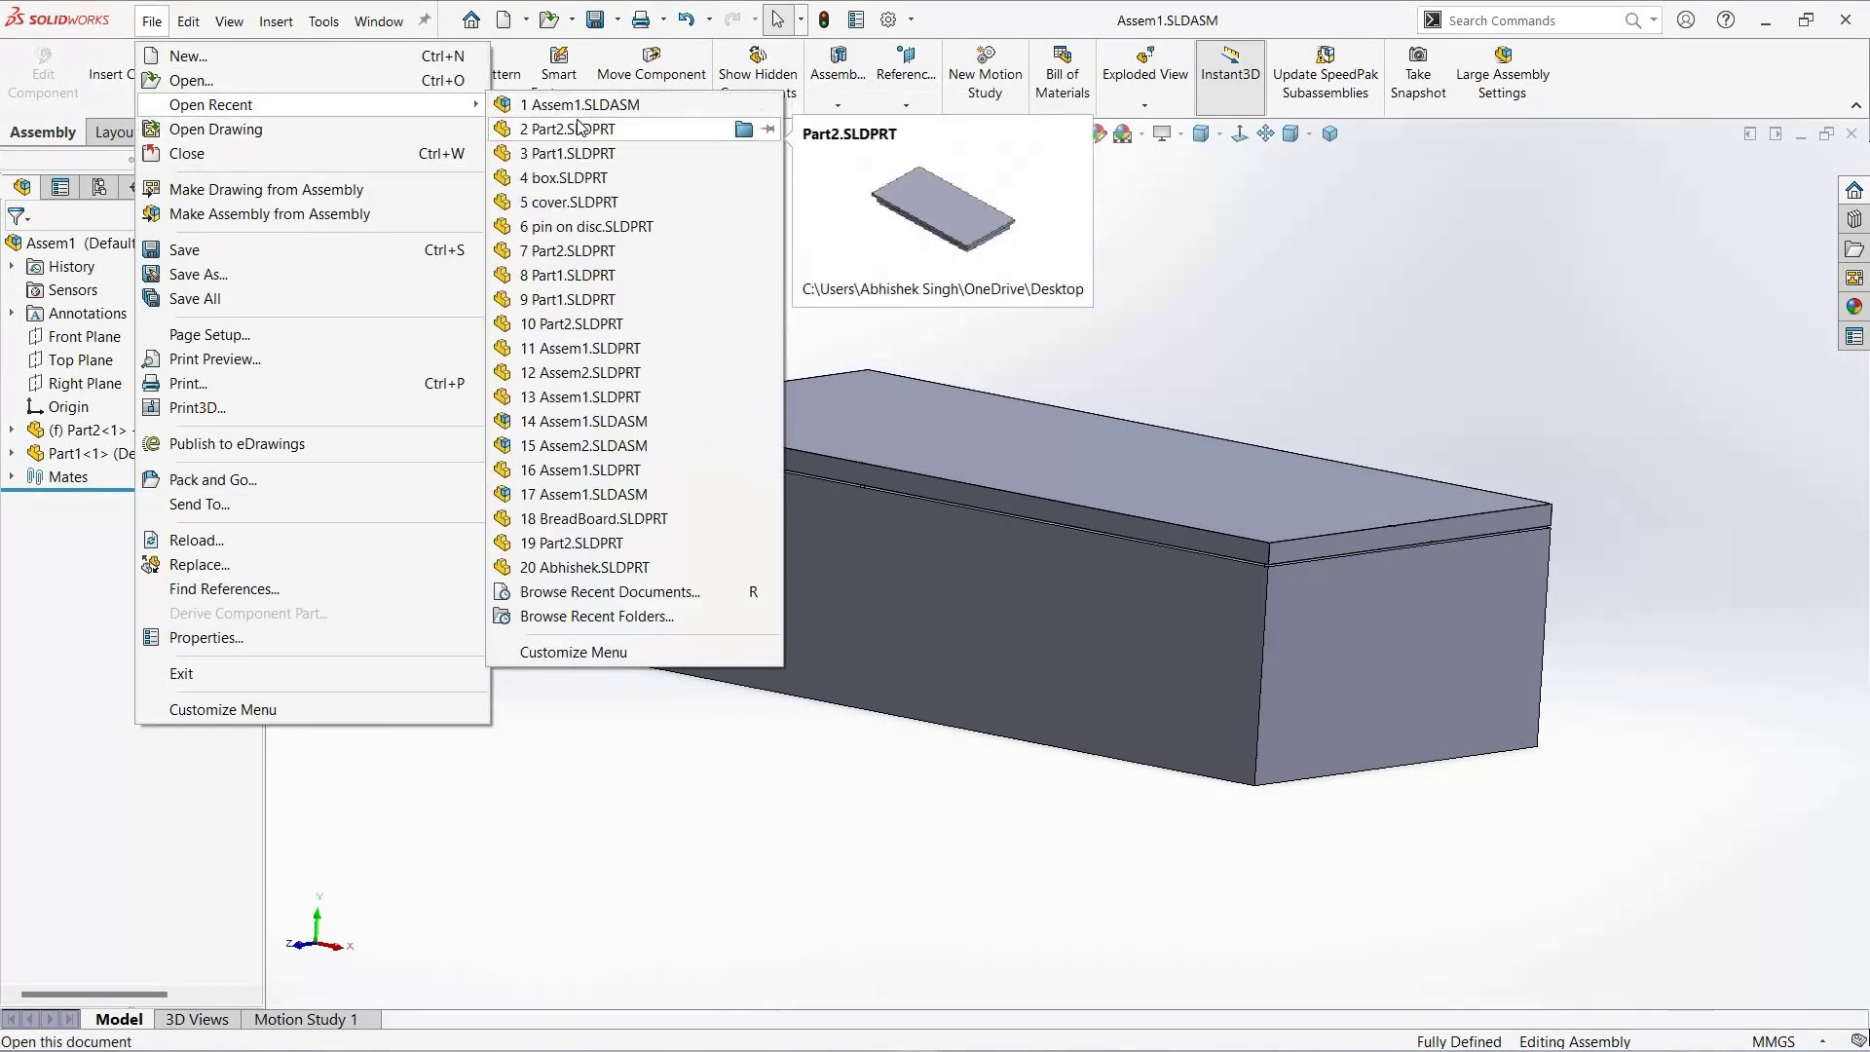
pyautogui.click(580, 128)
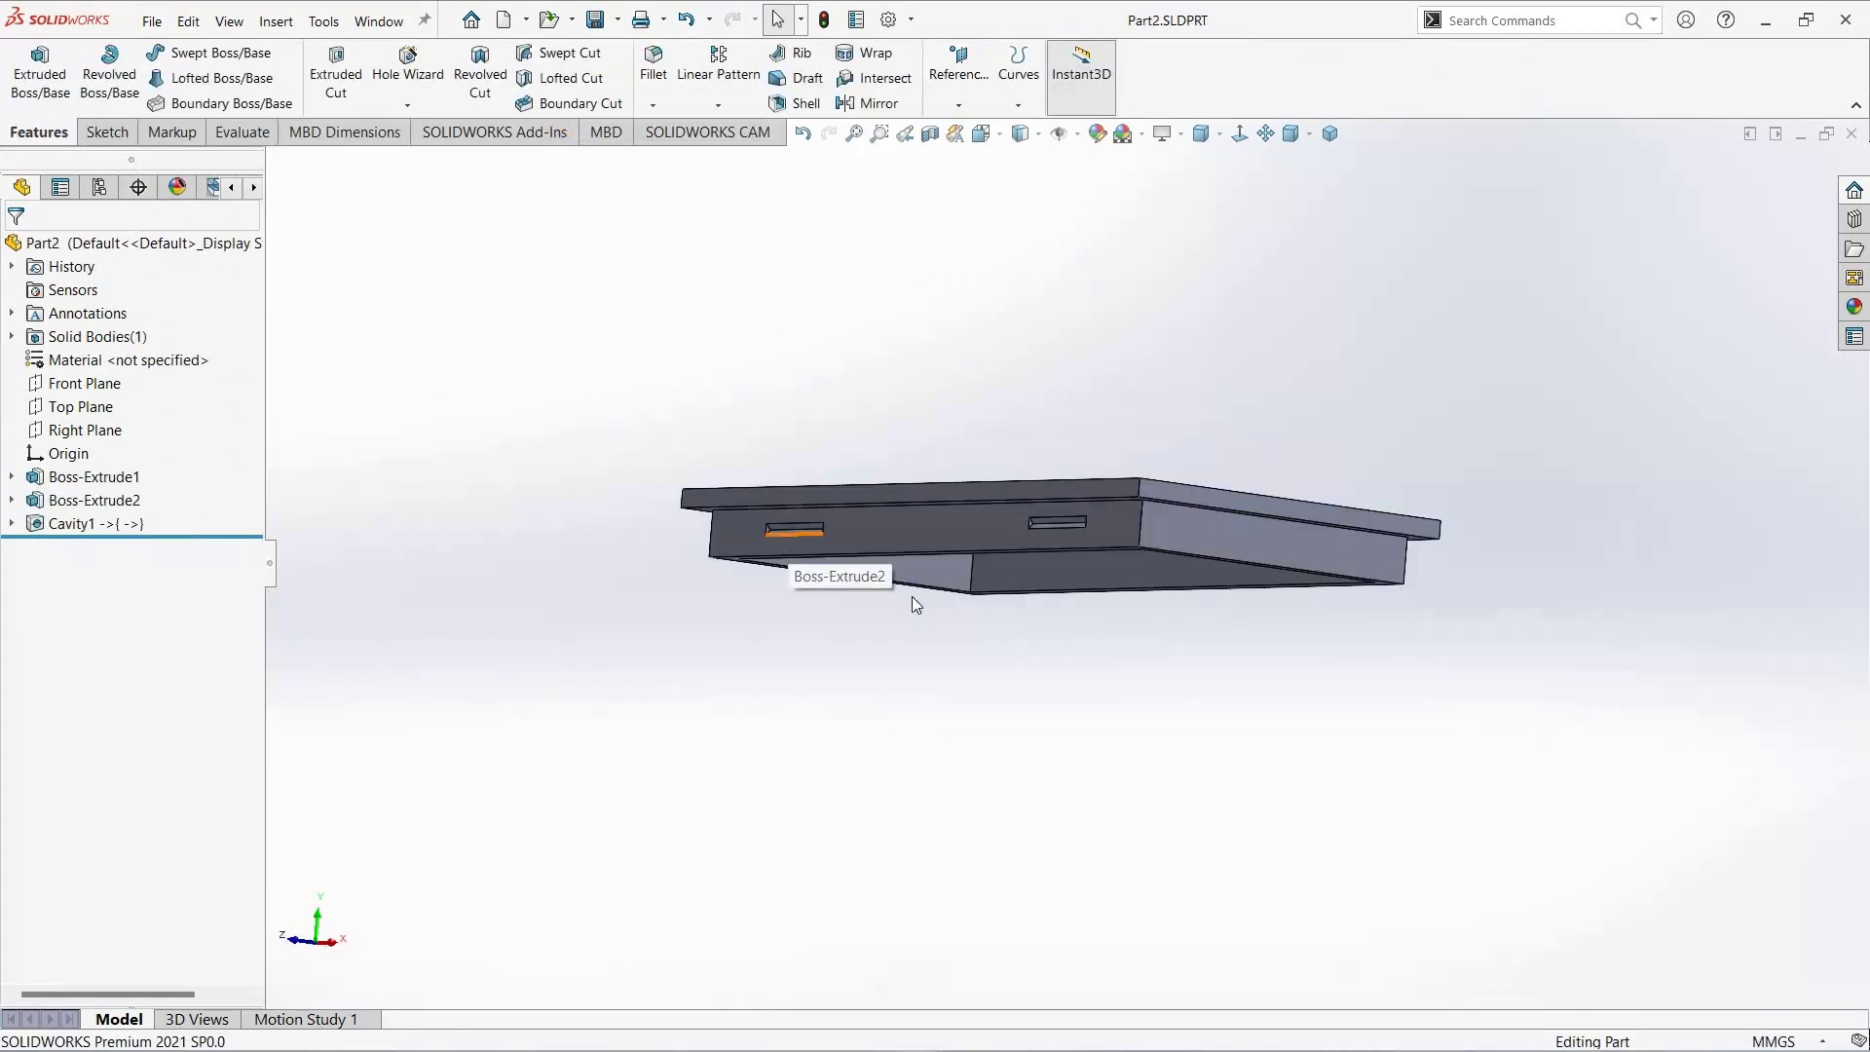
# Step: Orbit the lid and start Sketch3 on the slot's triangular end face
pyautogui.scroll(-2, 928, 633)
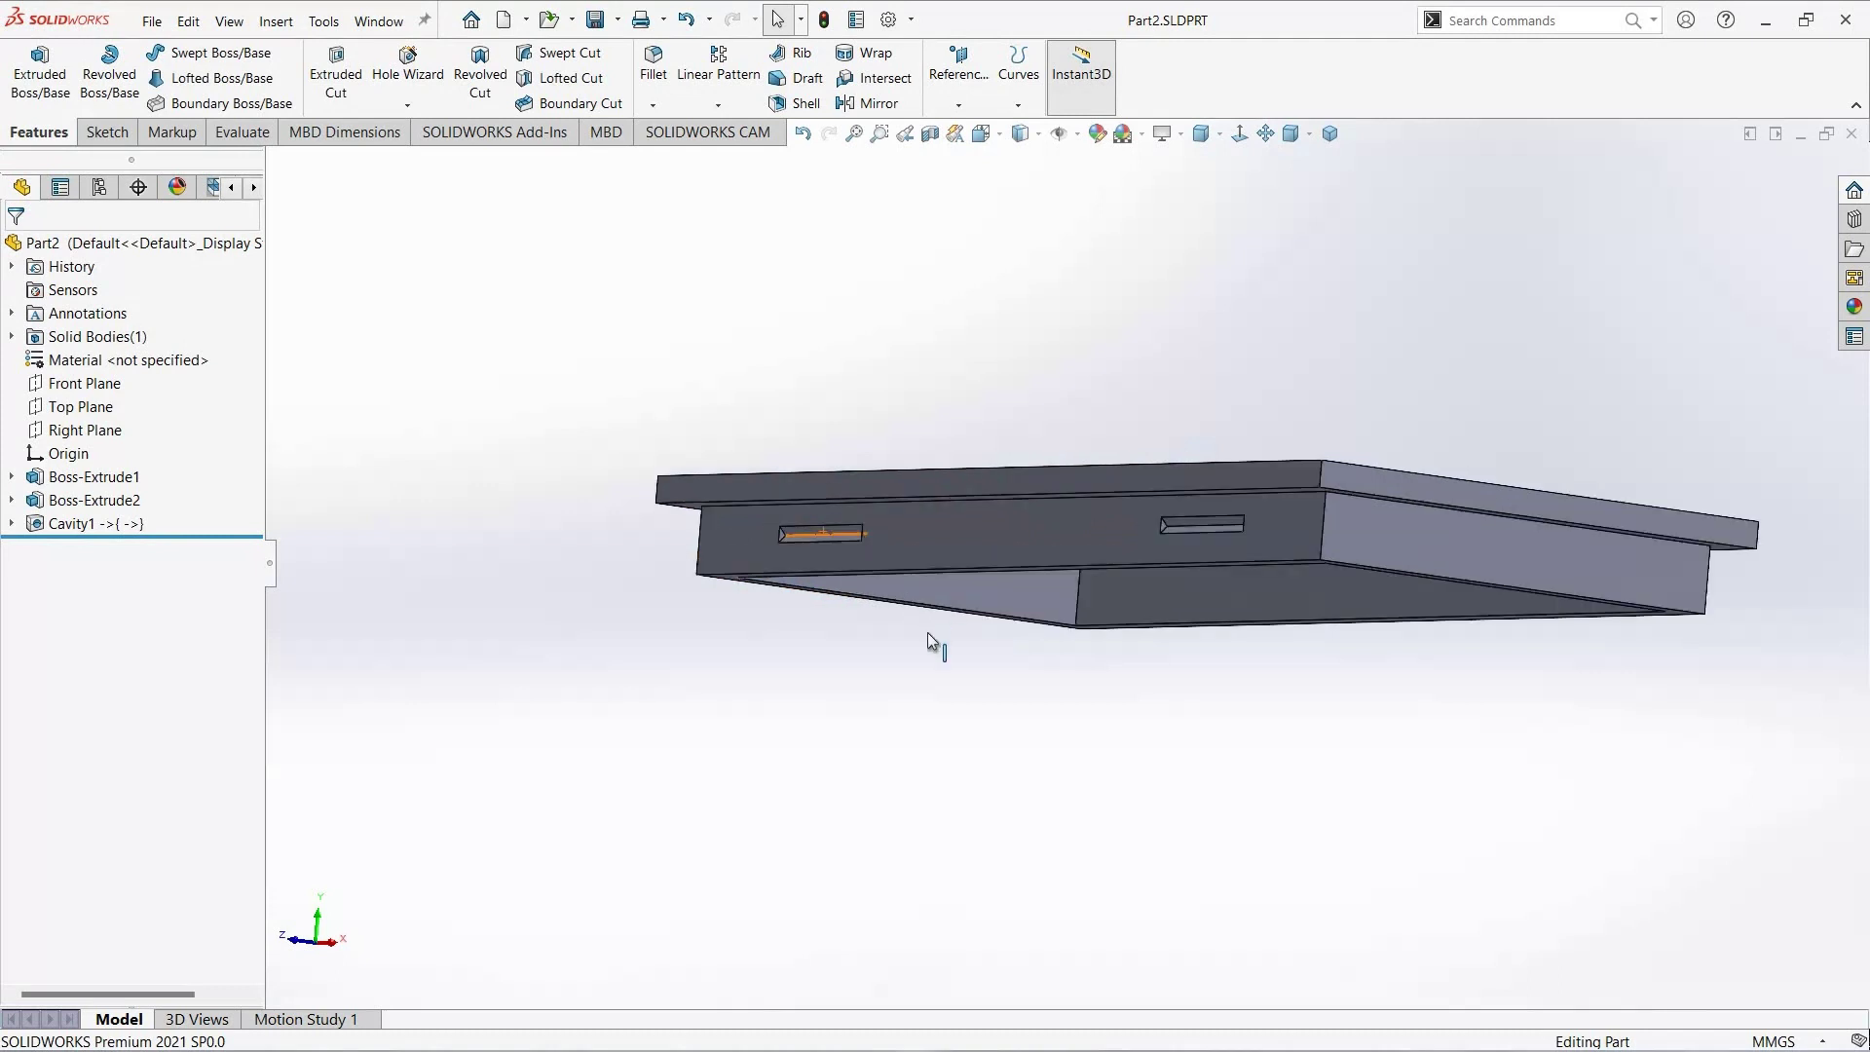
pyautogui.scroll(-3, 766, 672)
pyautogui.scroll(-2, 764, 664)
pyautogui.moveTo(764, 665); pyautogui.dragTo(657, 471, button='middle')
pyautogui.click(651, 461)
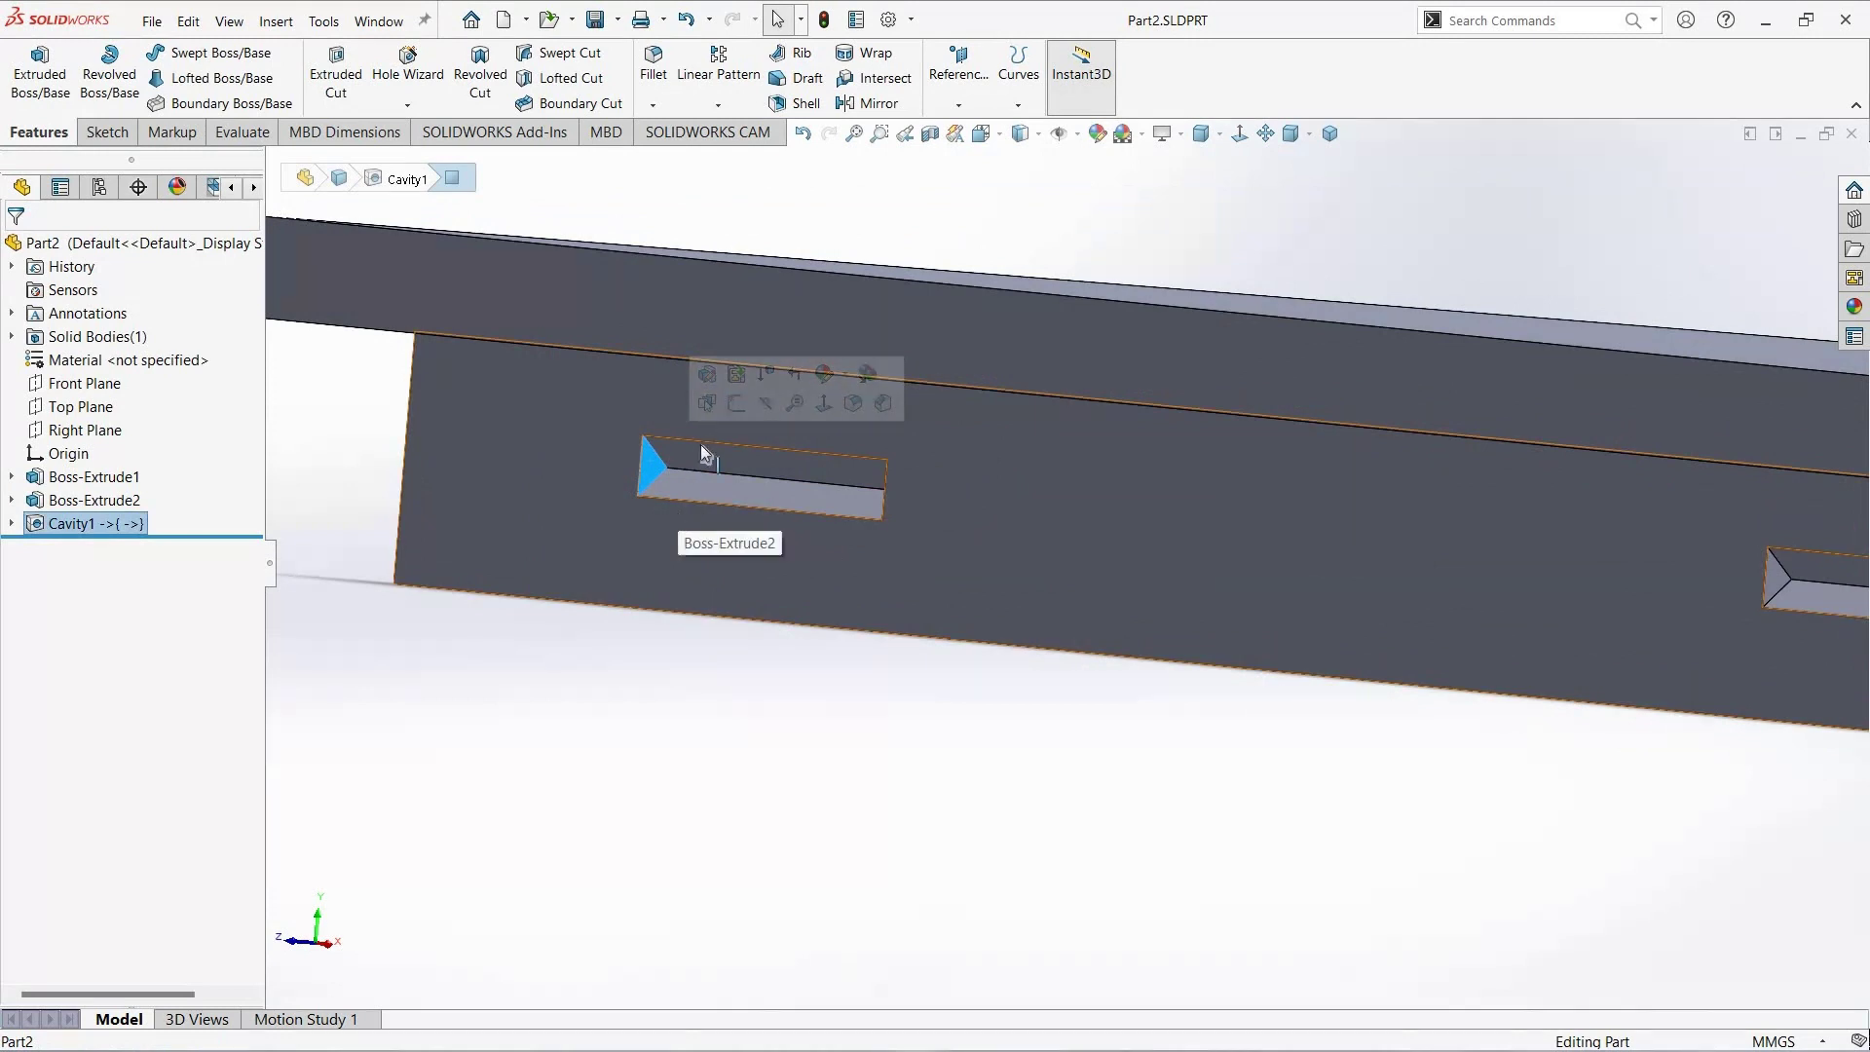
pyautogui.click(737, 402)
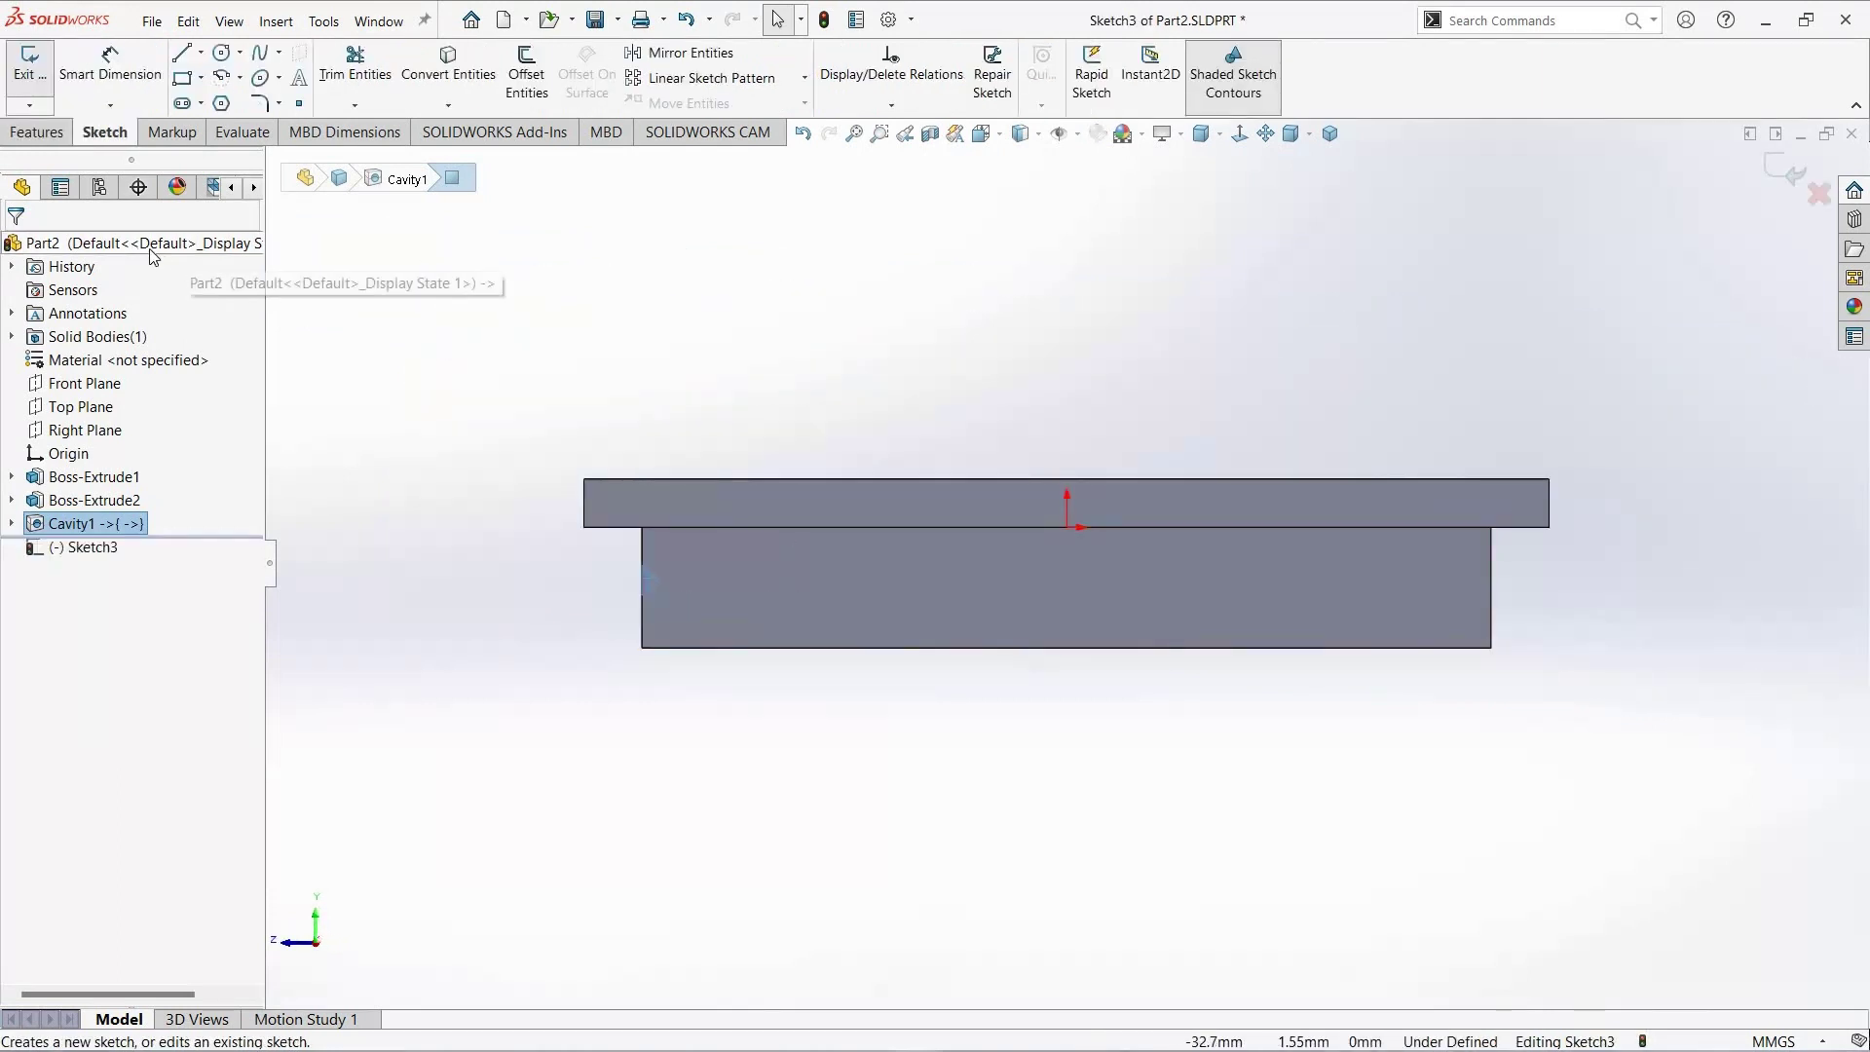
# Step: Apply Top Level Transparency to Part2, zoom in, and pick the Centerline tool
pyautogui.rightClick(135, 246)
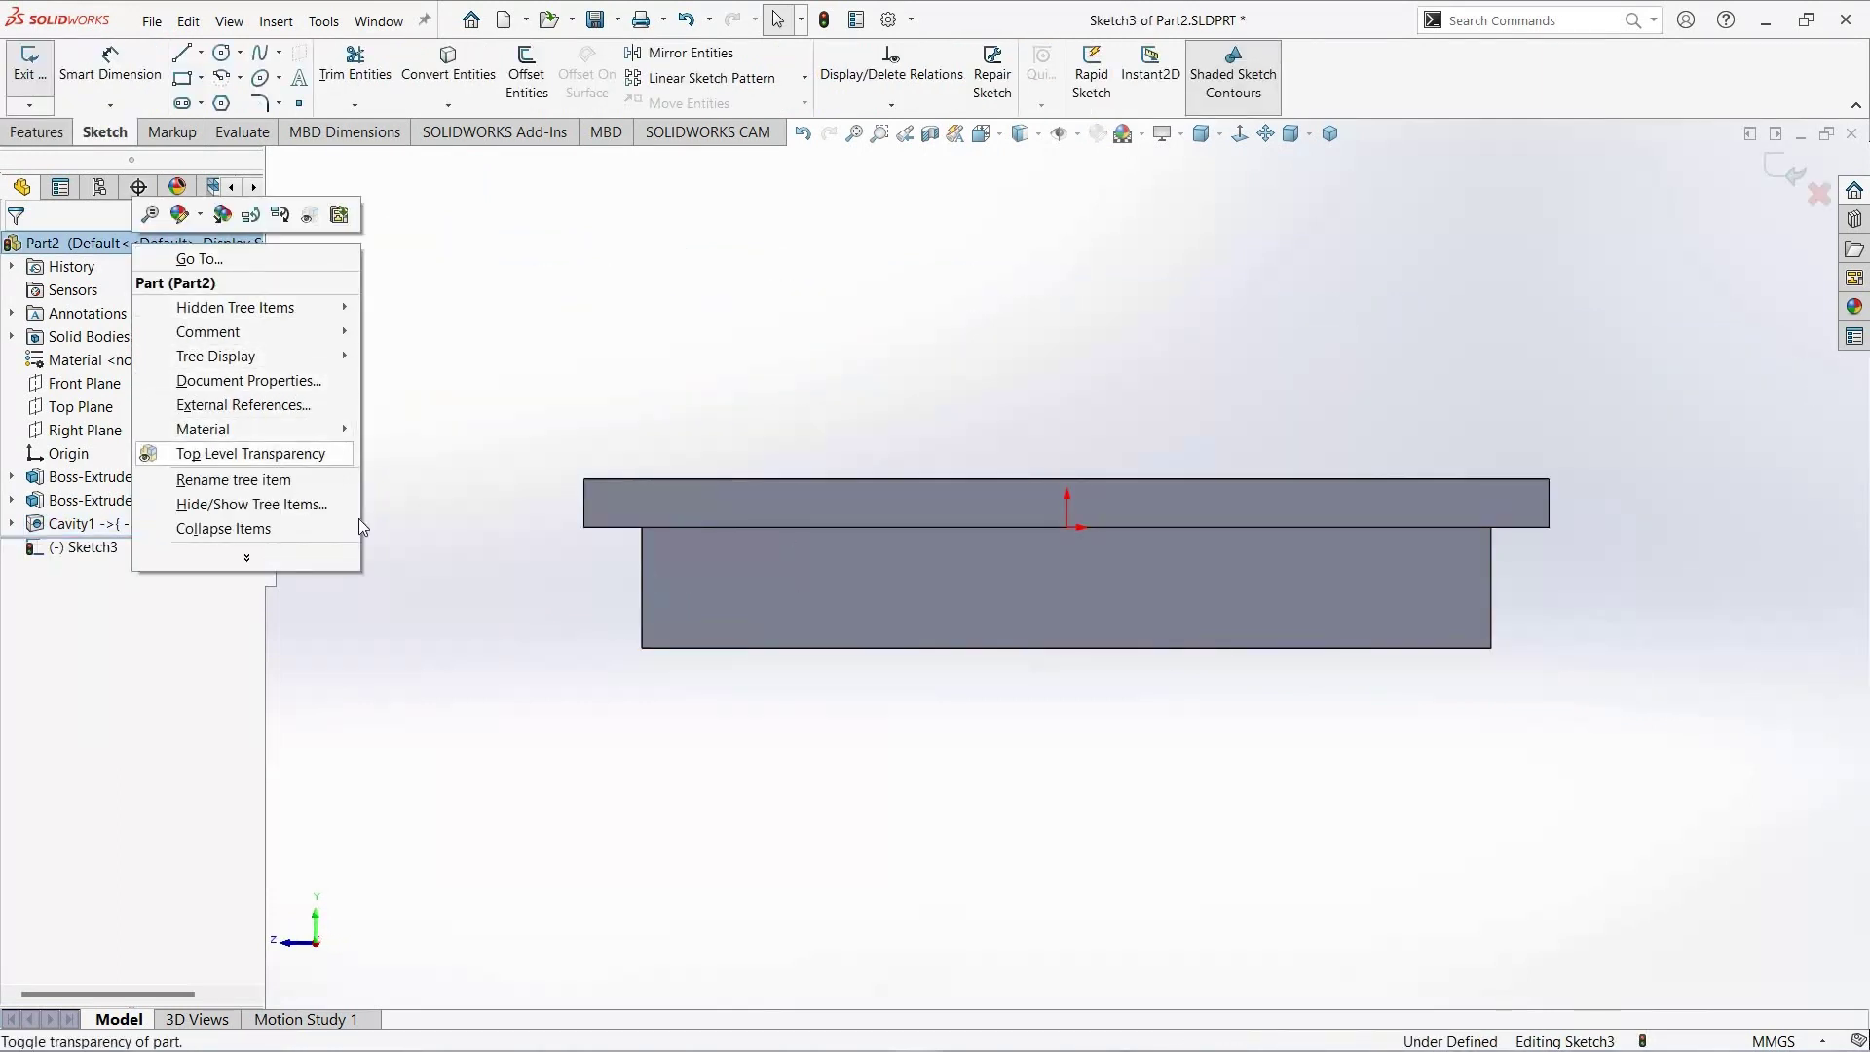
pyautogui.click(601, 700)
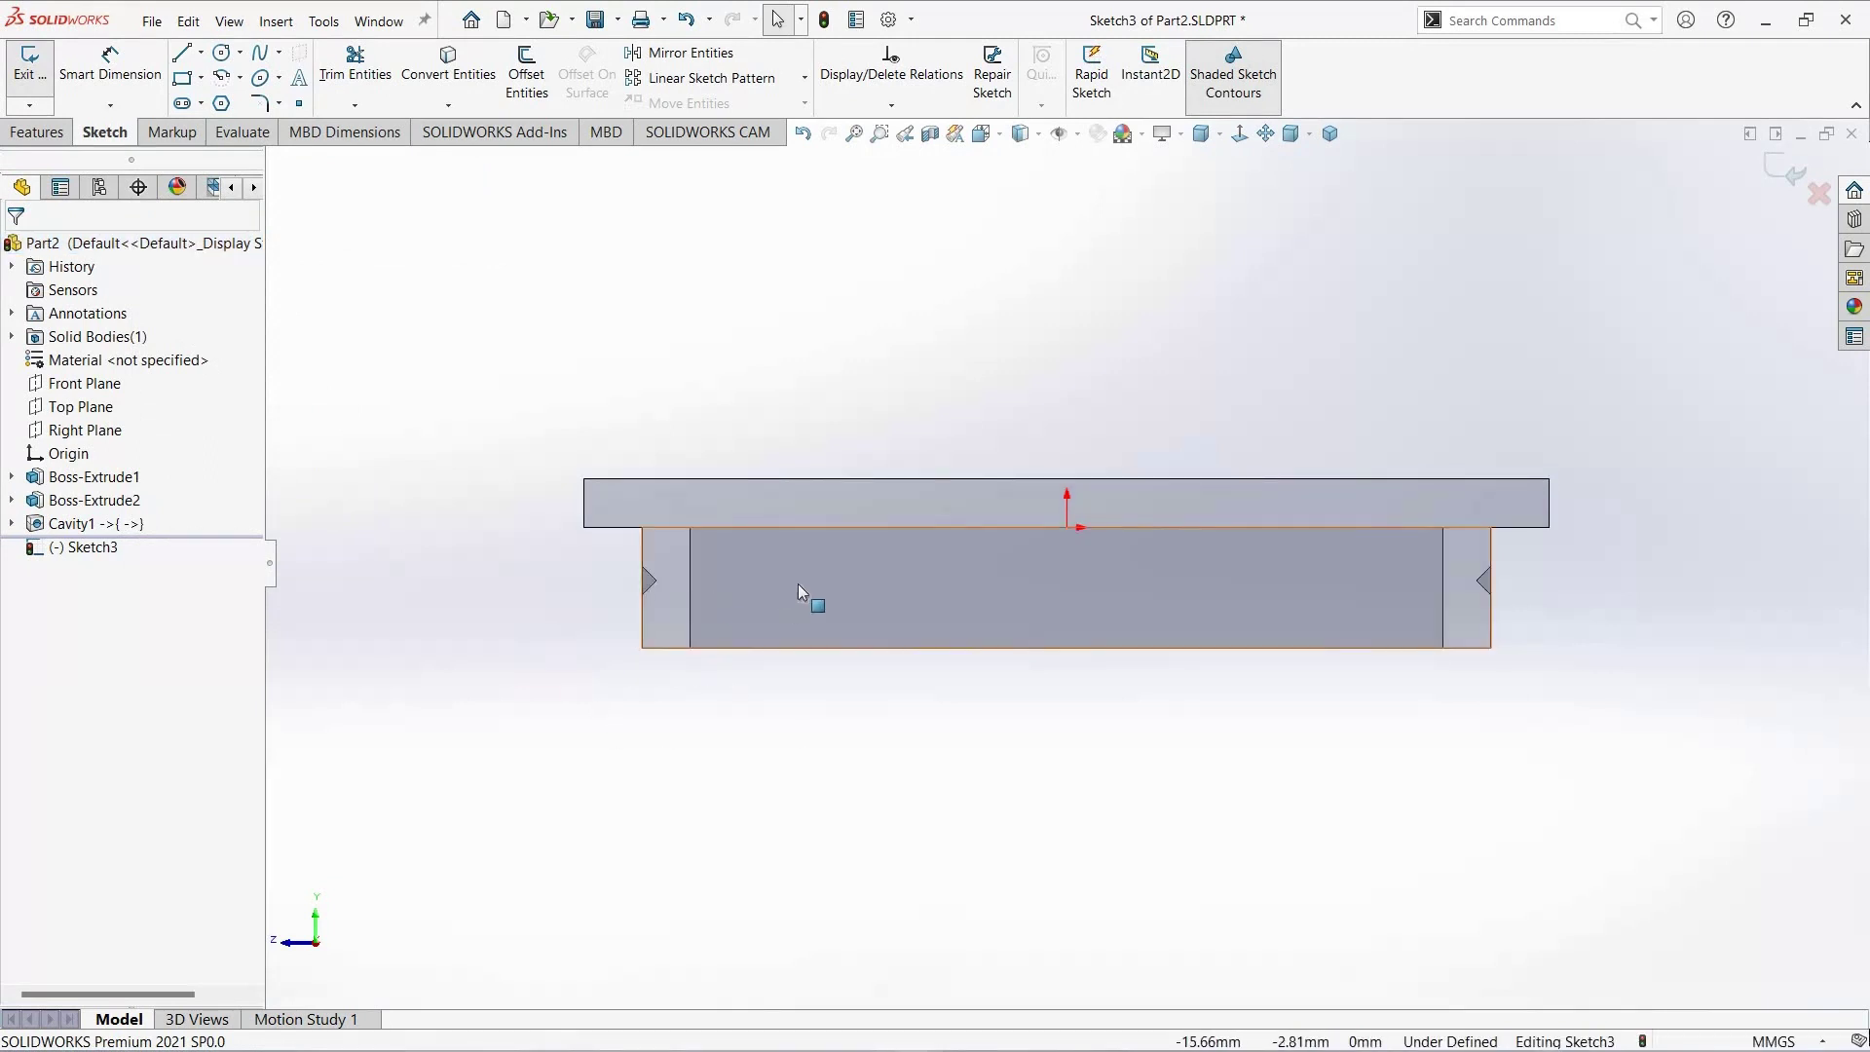
pyautogui.scroll(-3, 808, 570)
pyautogui.scroll(-2, 810, 565)
pyautogui.scroll(-1, 659, 391)
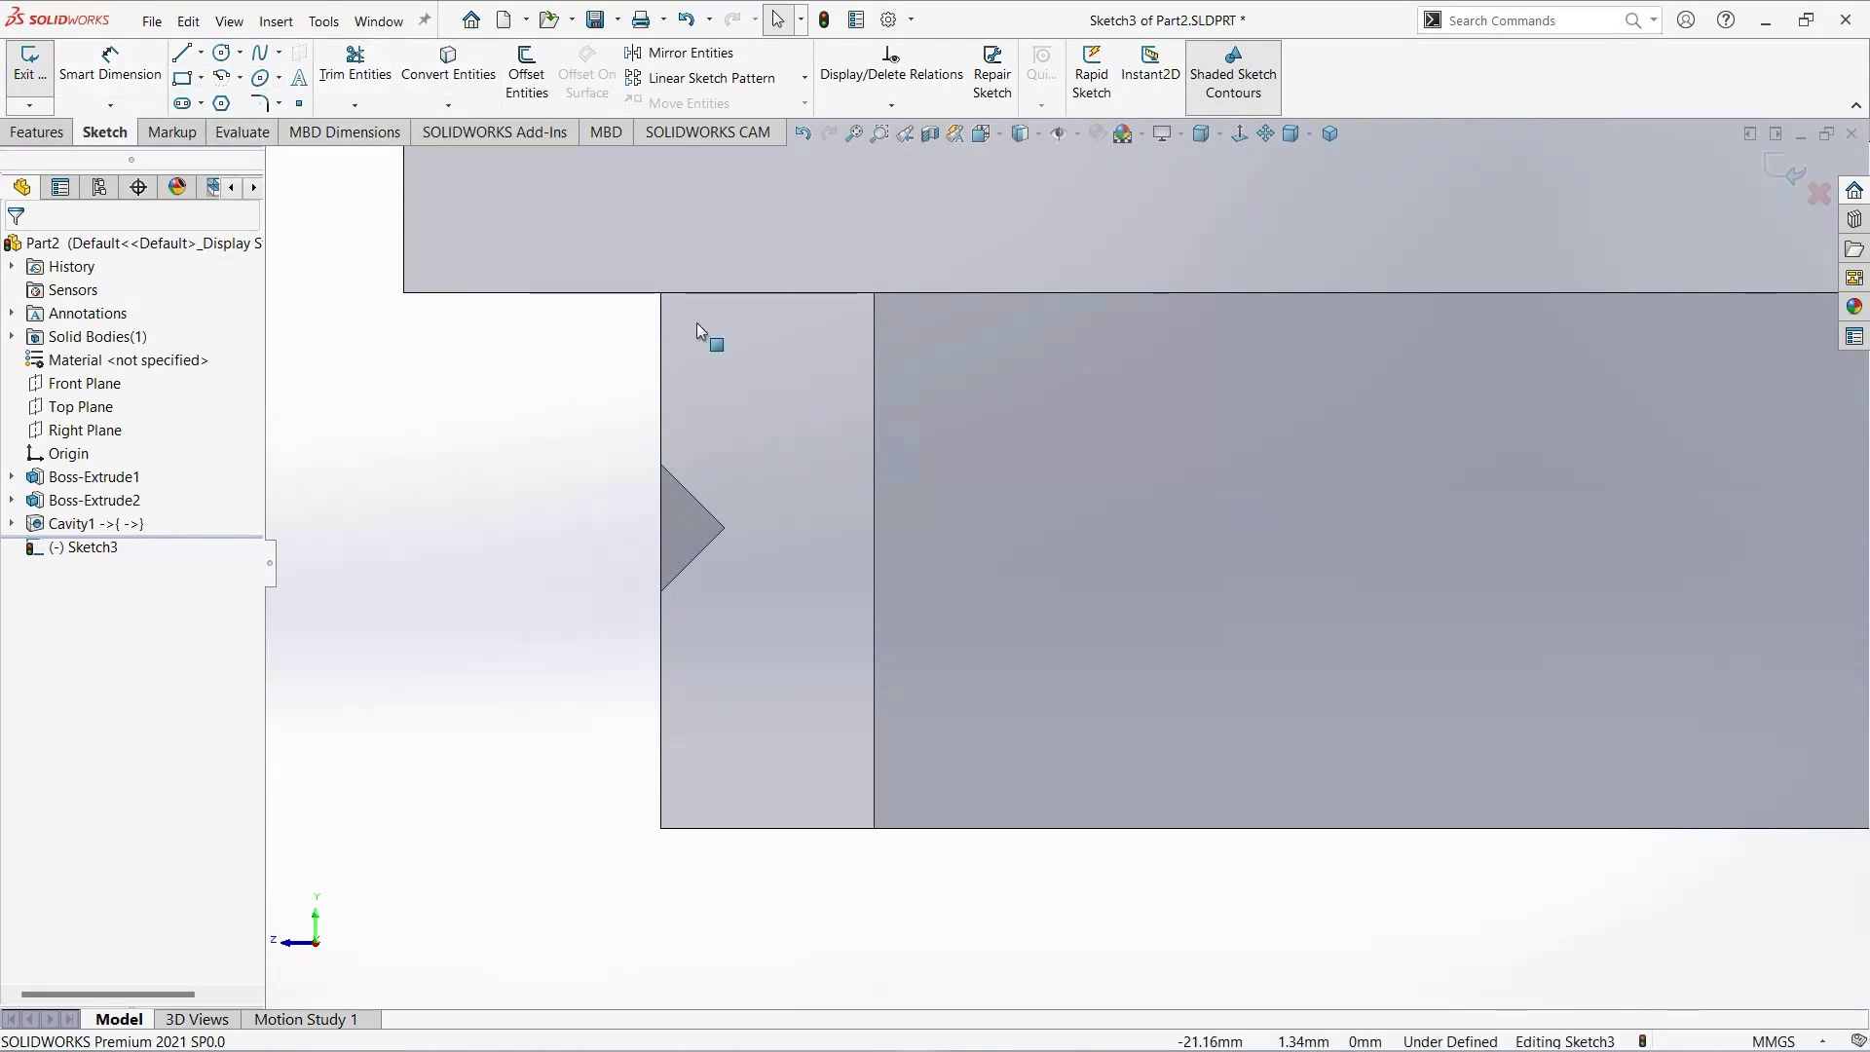
pyautogui.click(200, 51)
pyautogui.click(230, 100)
pyautogui.scroll(-3, 645, 419)
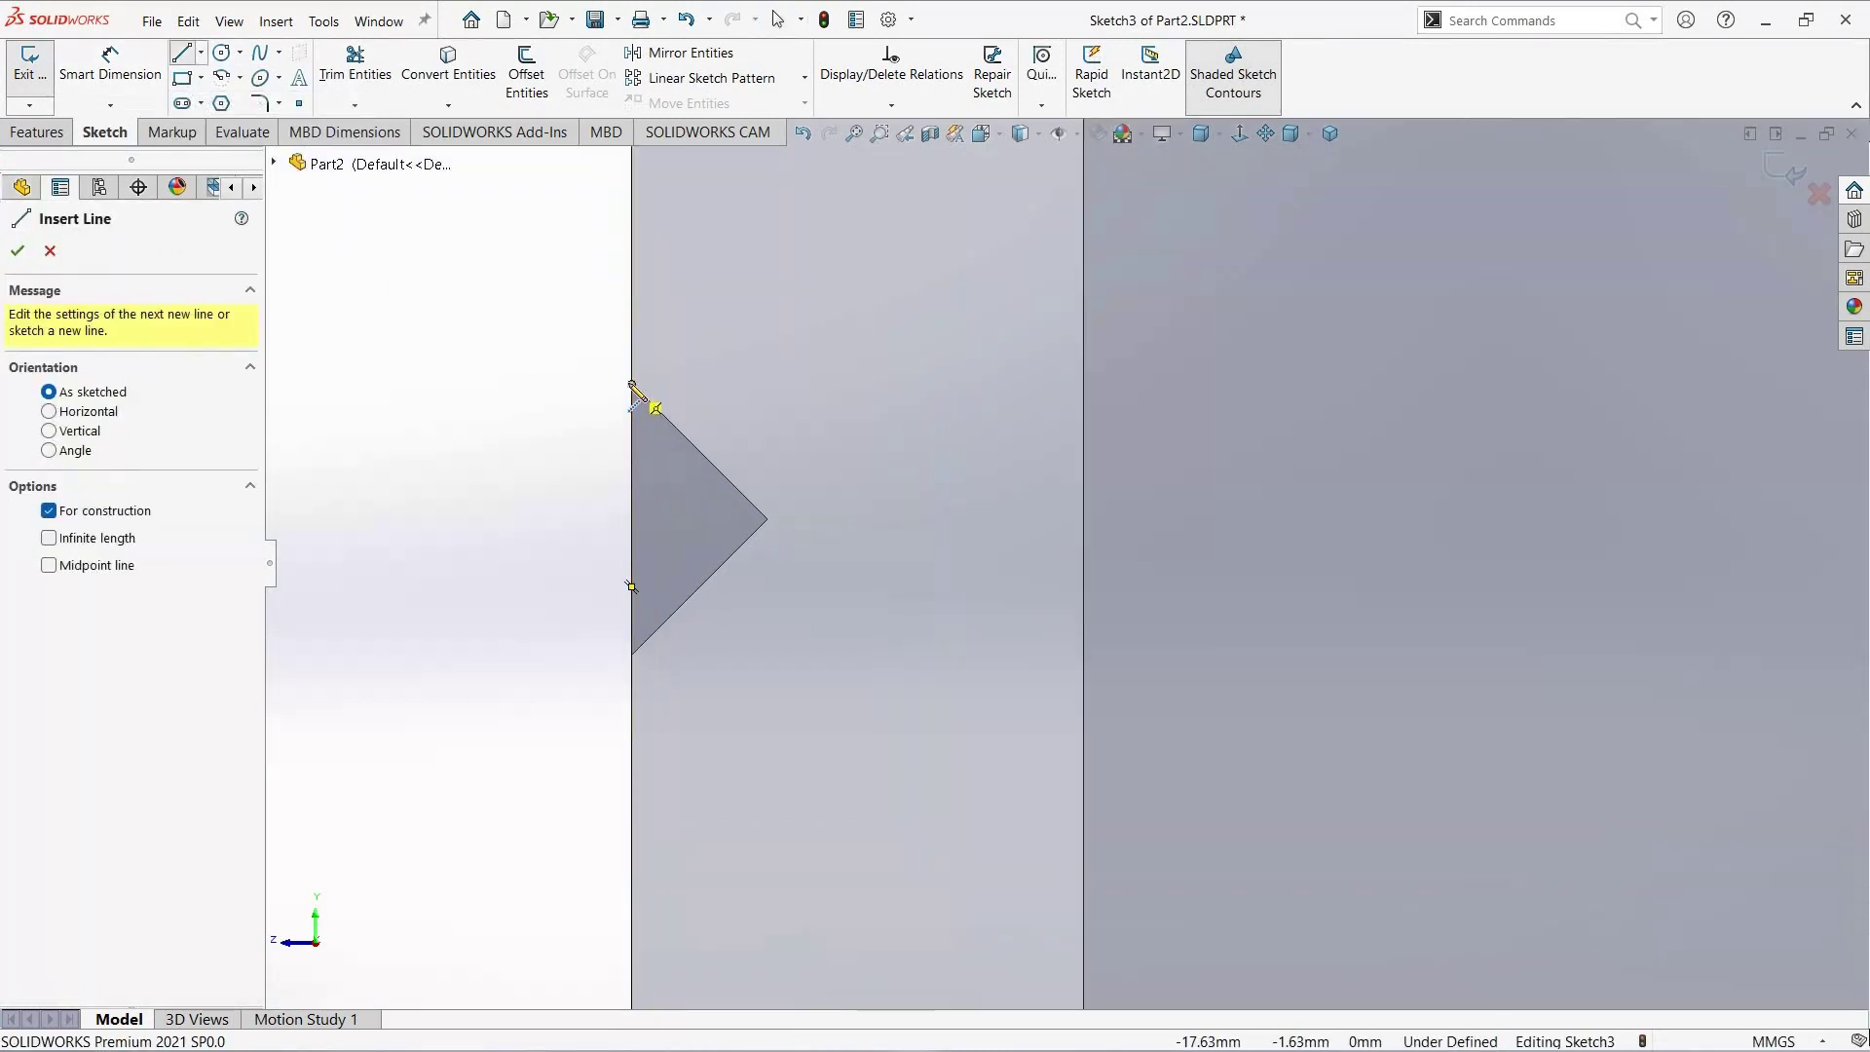
# Step: Trace lines along the triangle from its top corner to its right and bottom corners
pyautogui.click(632, 385)
pyautogui.click(760, 510)
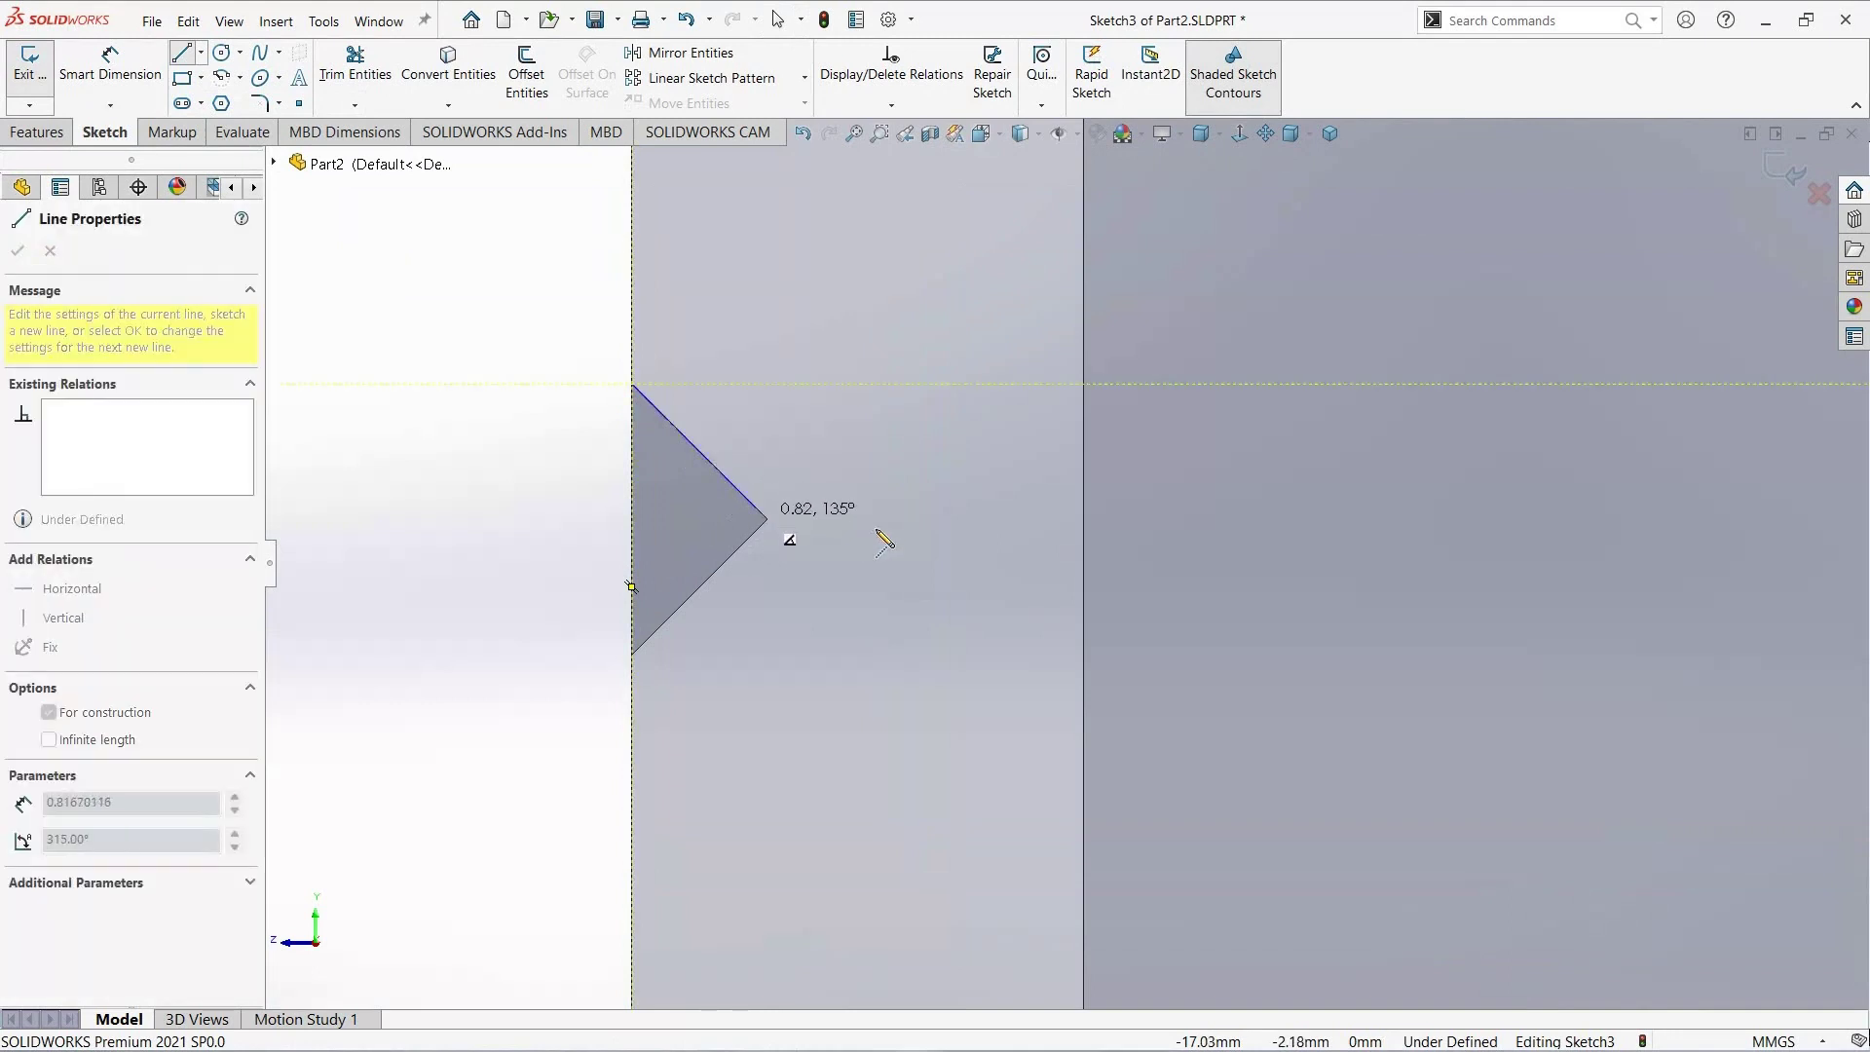
pyautogui.scroll(-3, 774, 516)
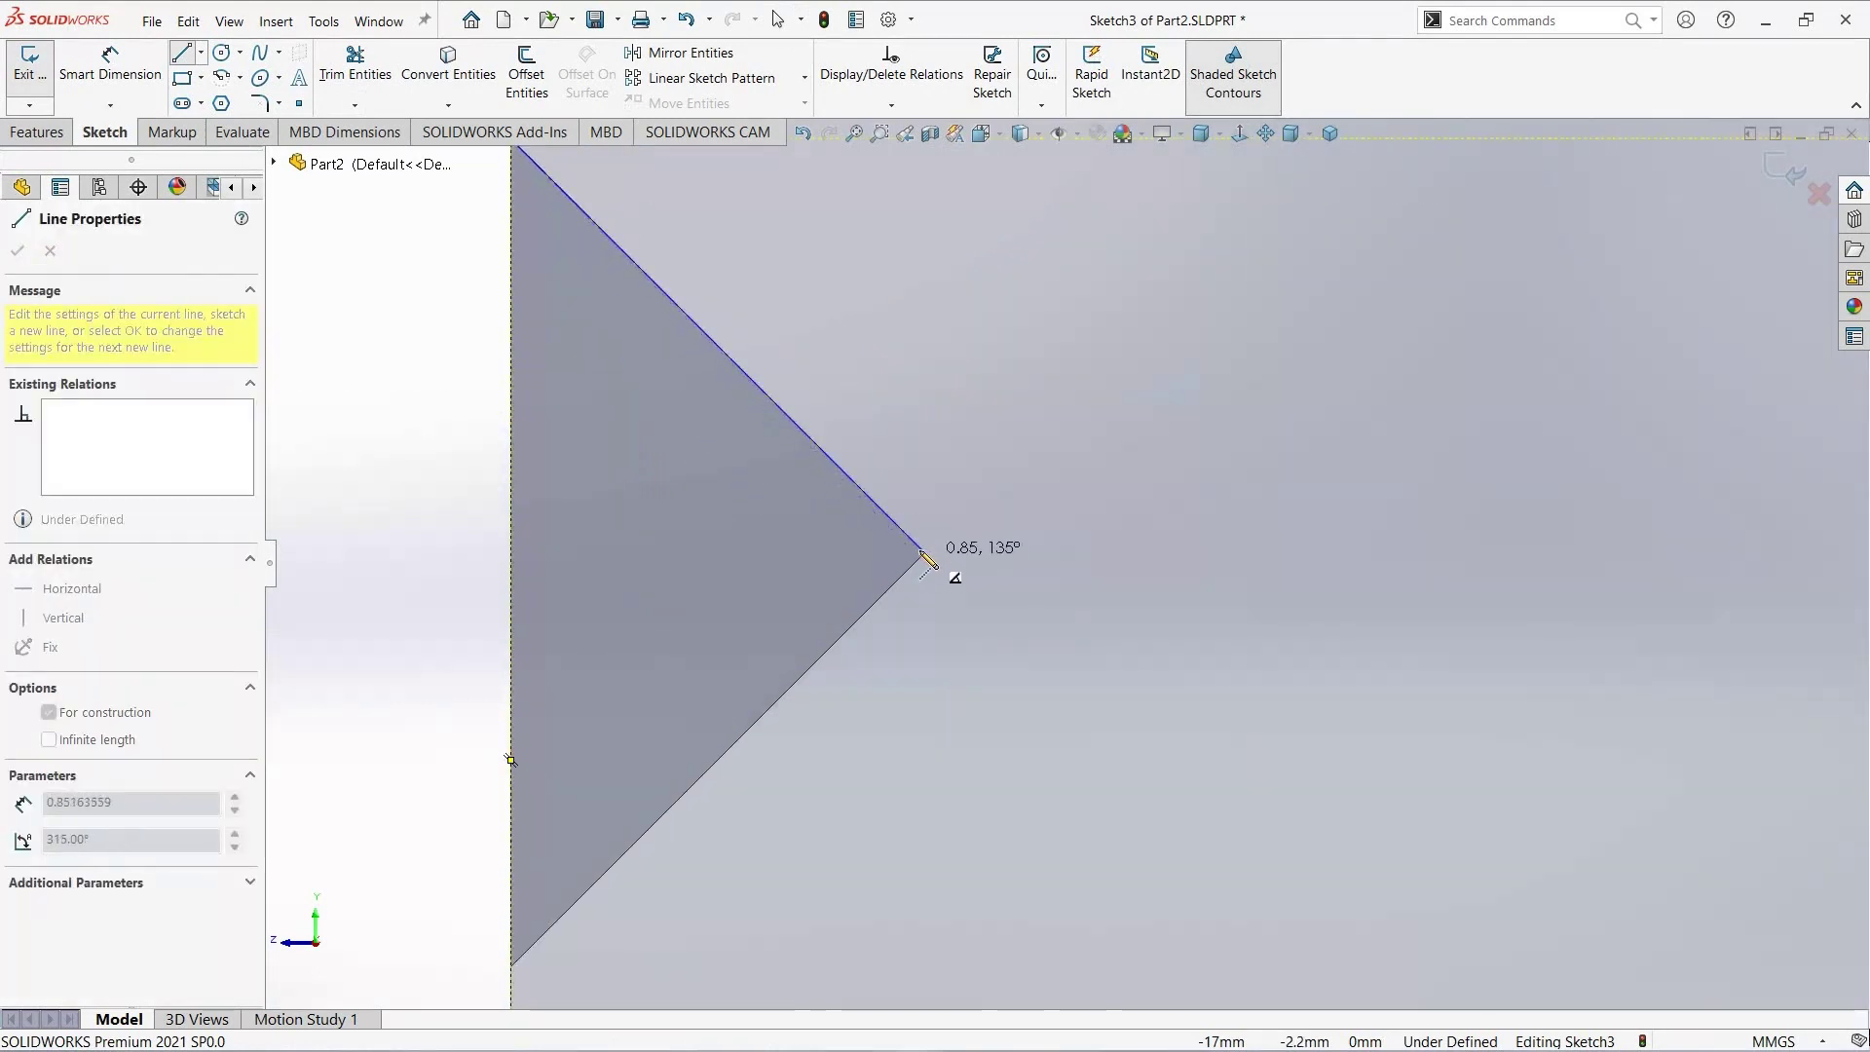
pyautogui.scroll(-2, 935, 570)
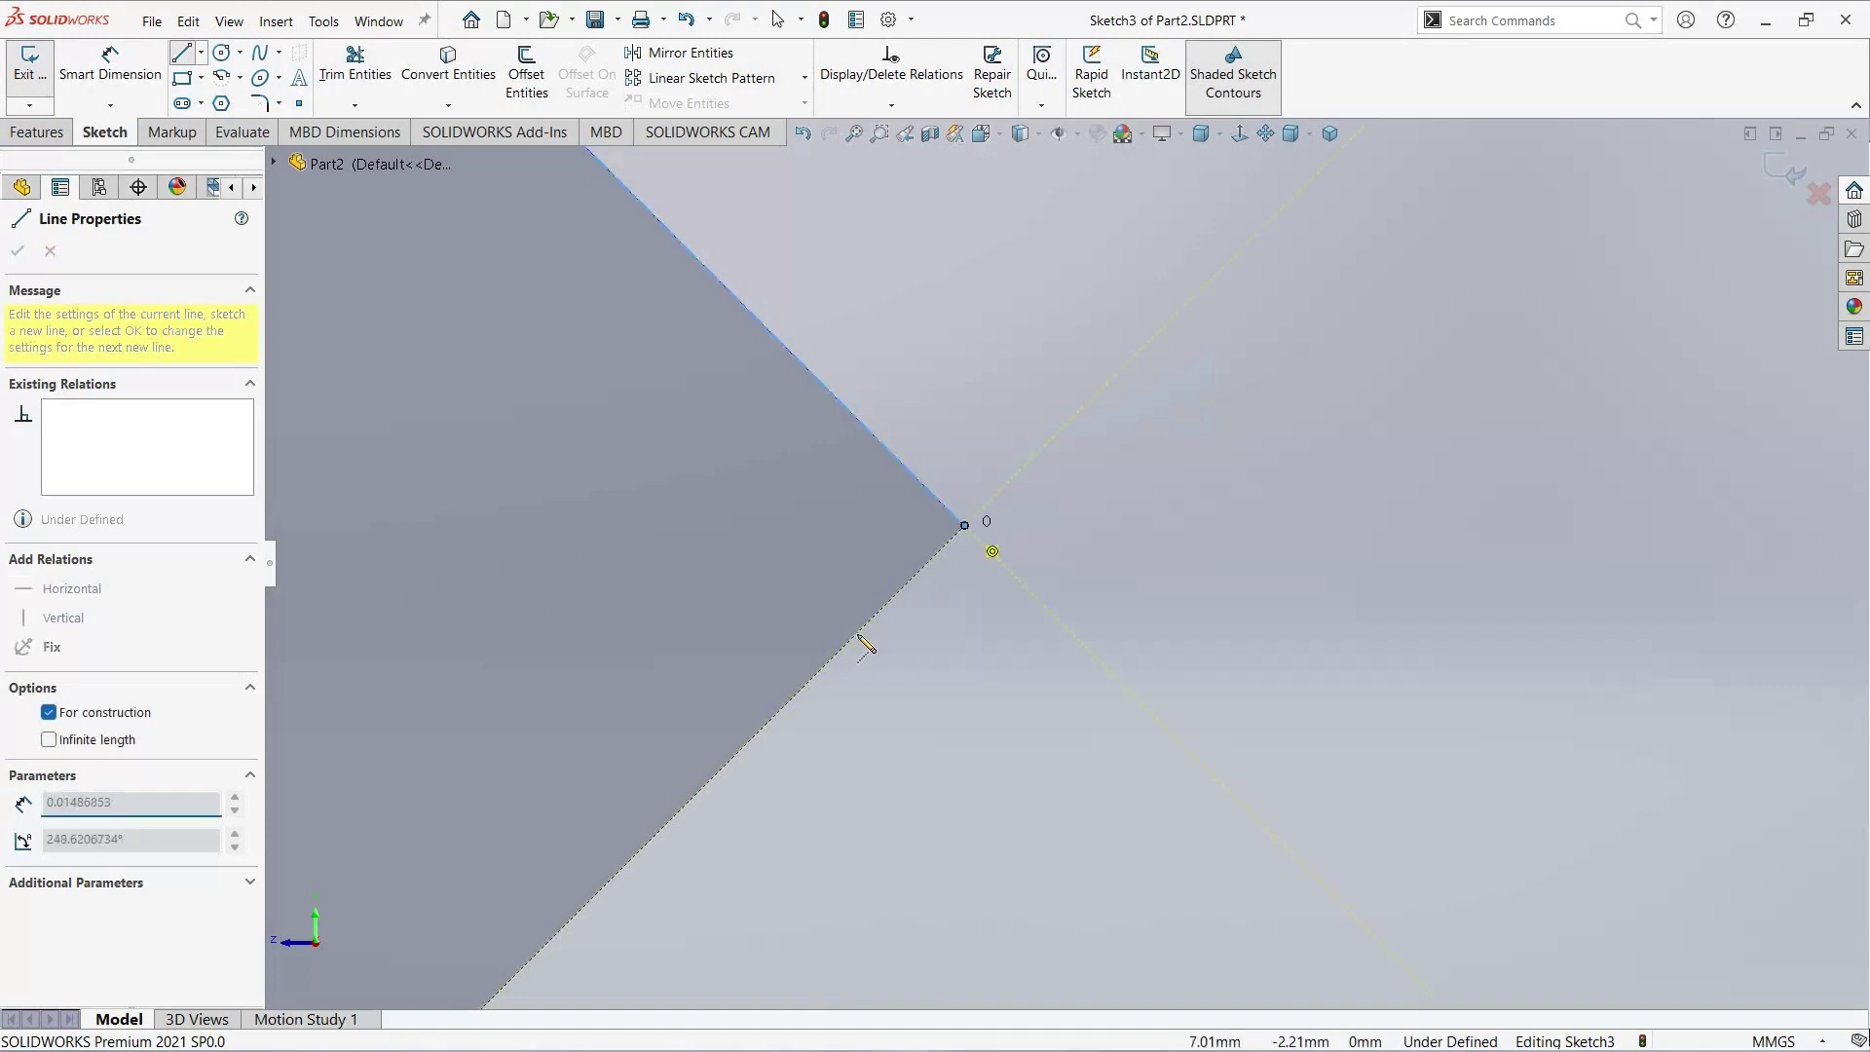
pyautogui.scroll(2, 889, 680)
pyautogui.scroll(2, 890, 672)
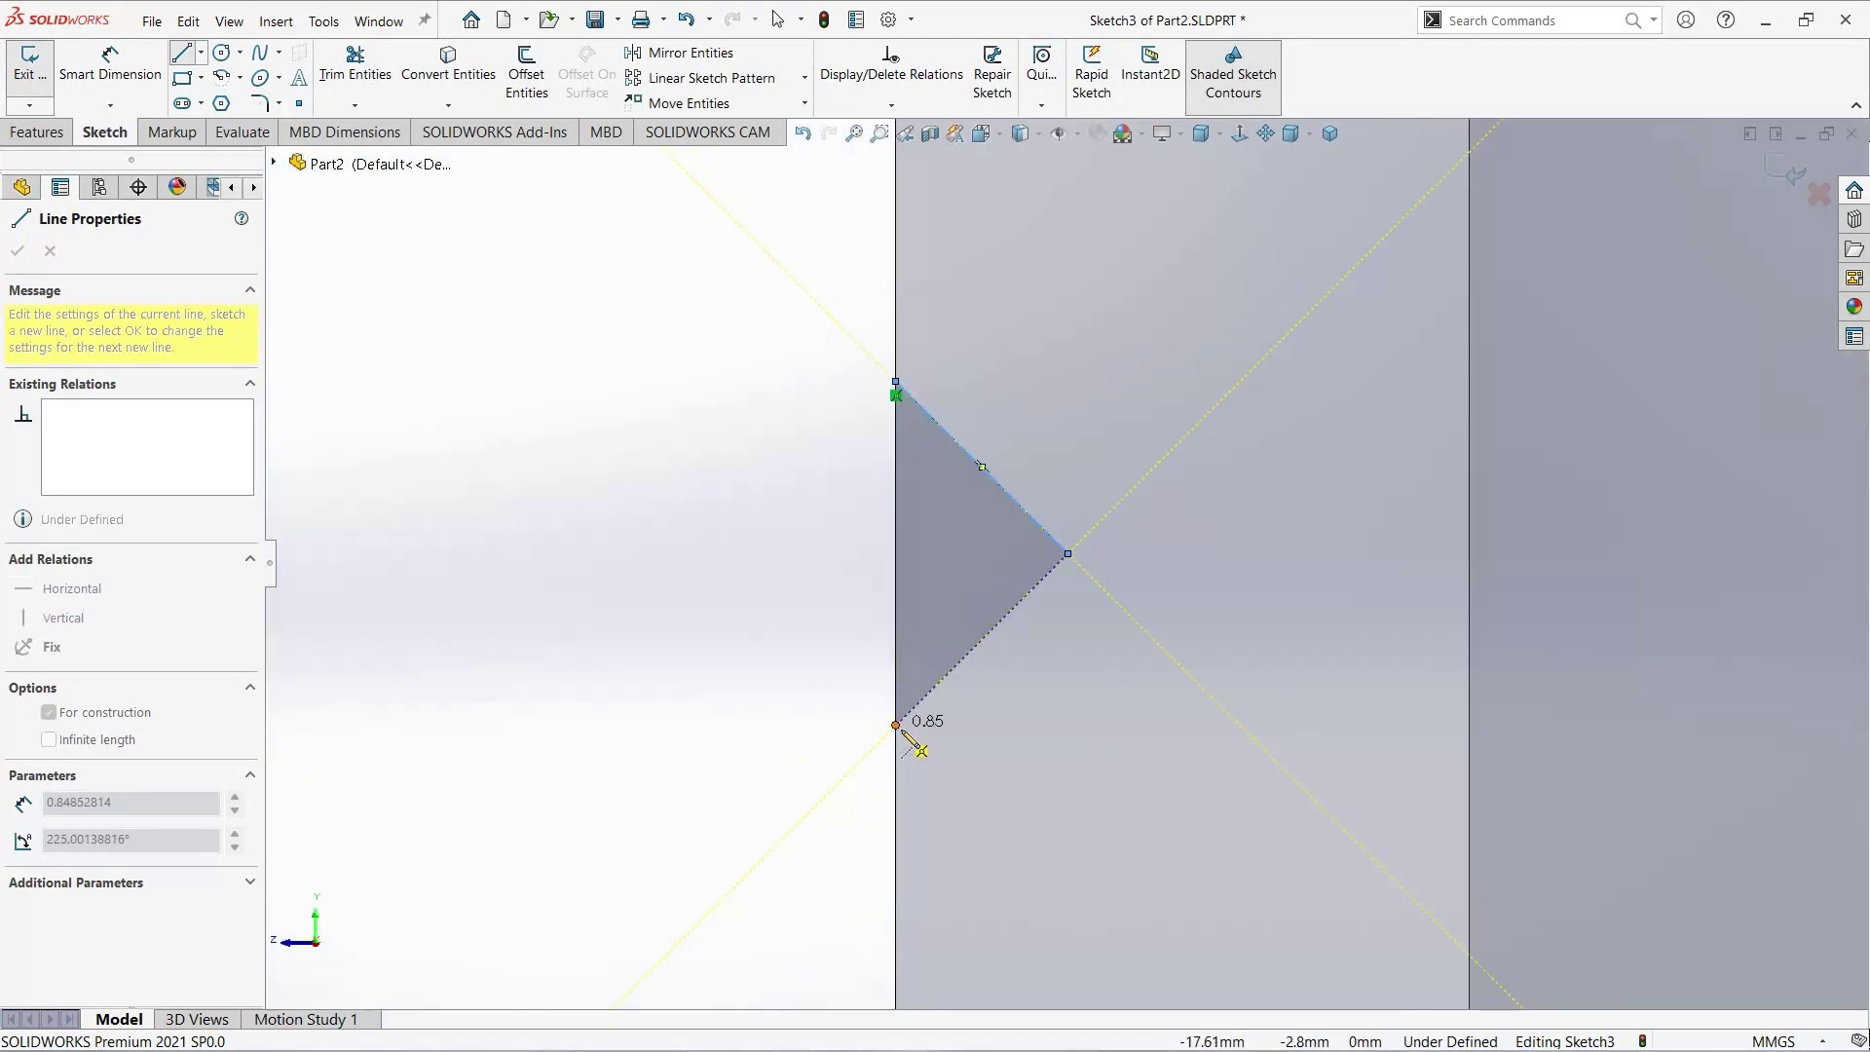
pyautogui.click(896, 726)
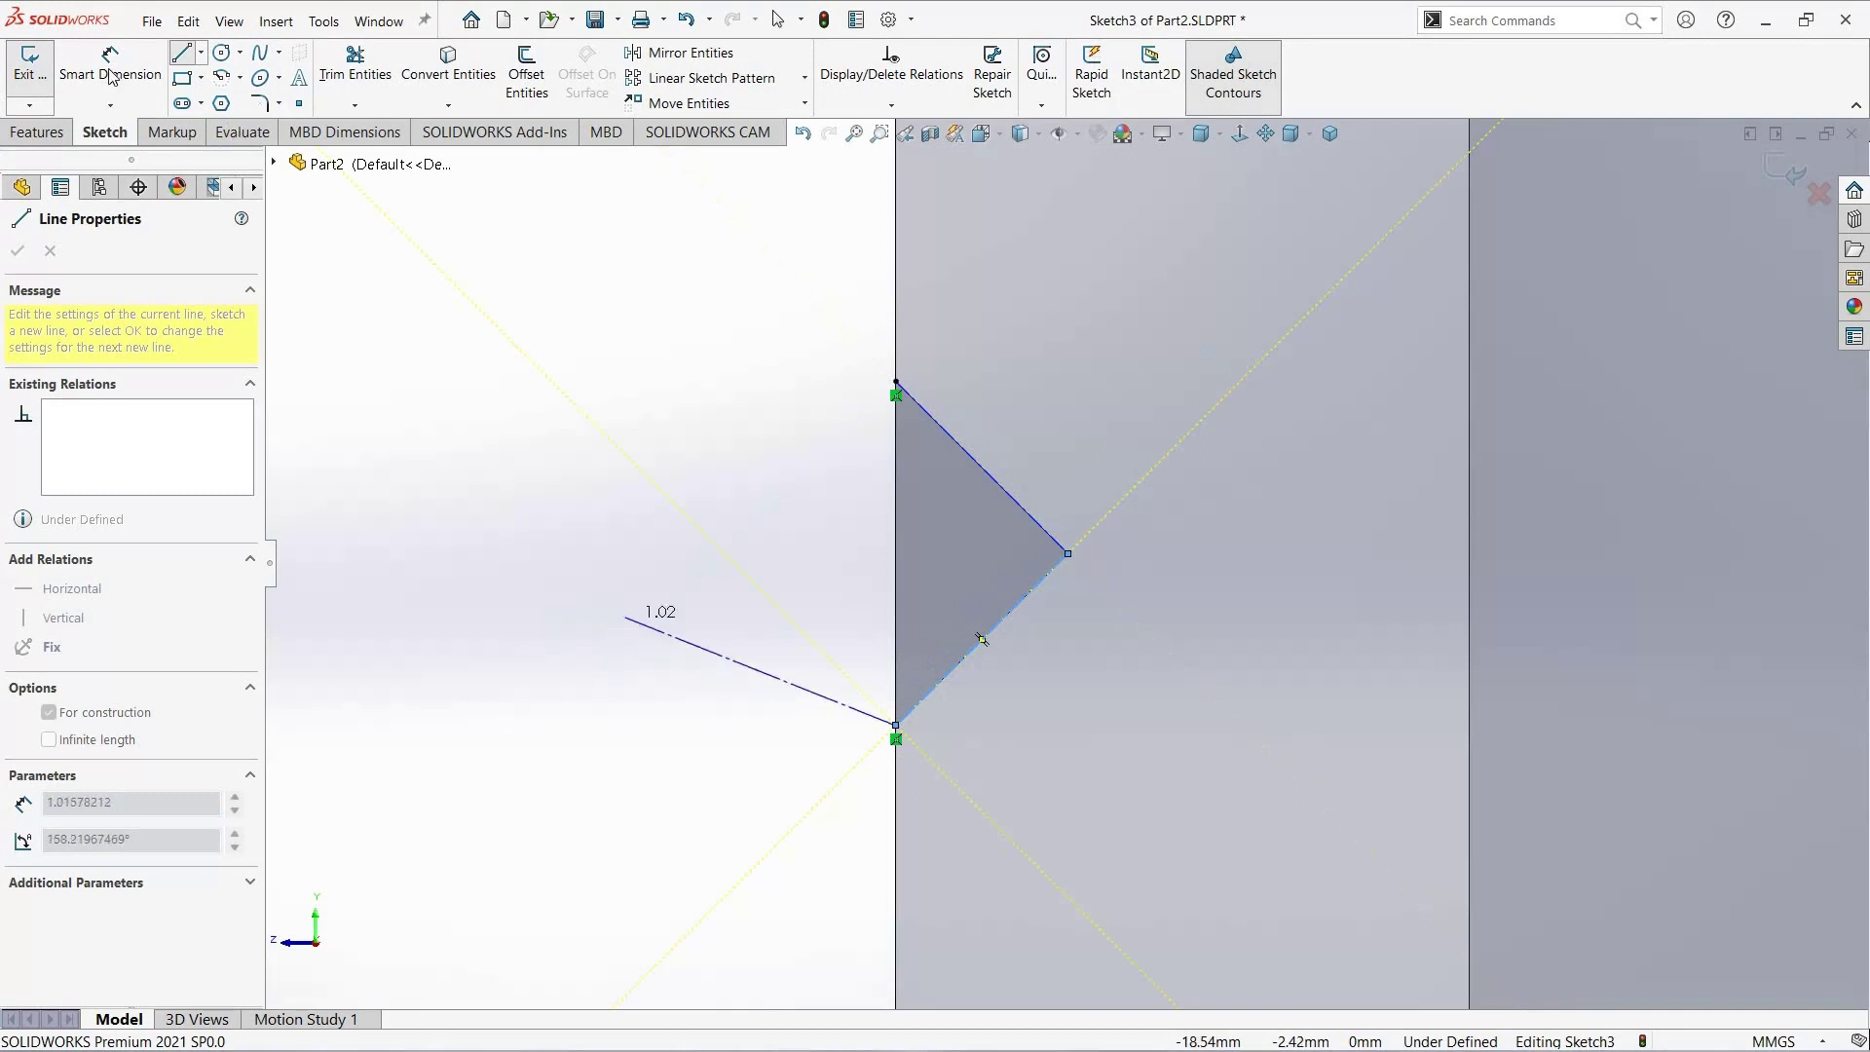
pyautogui.click(181, 55)
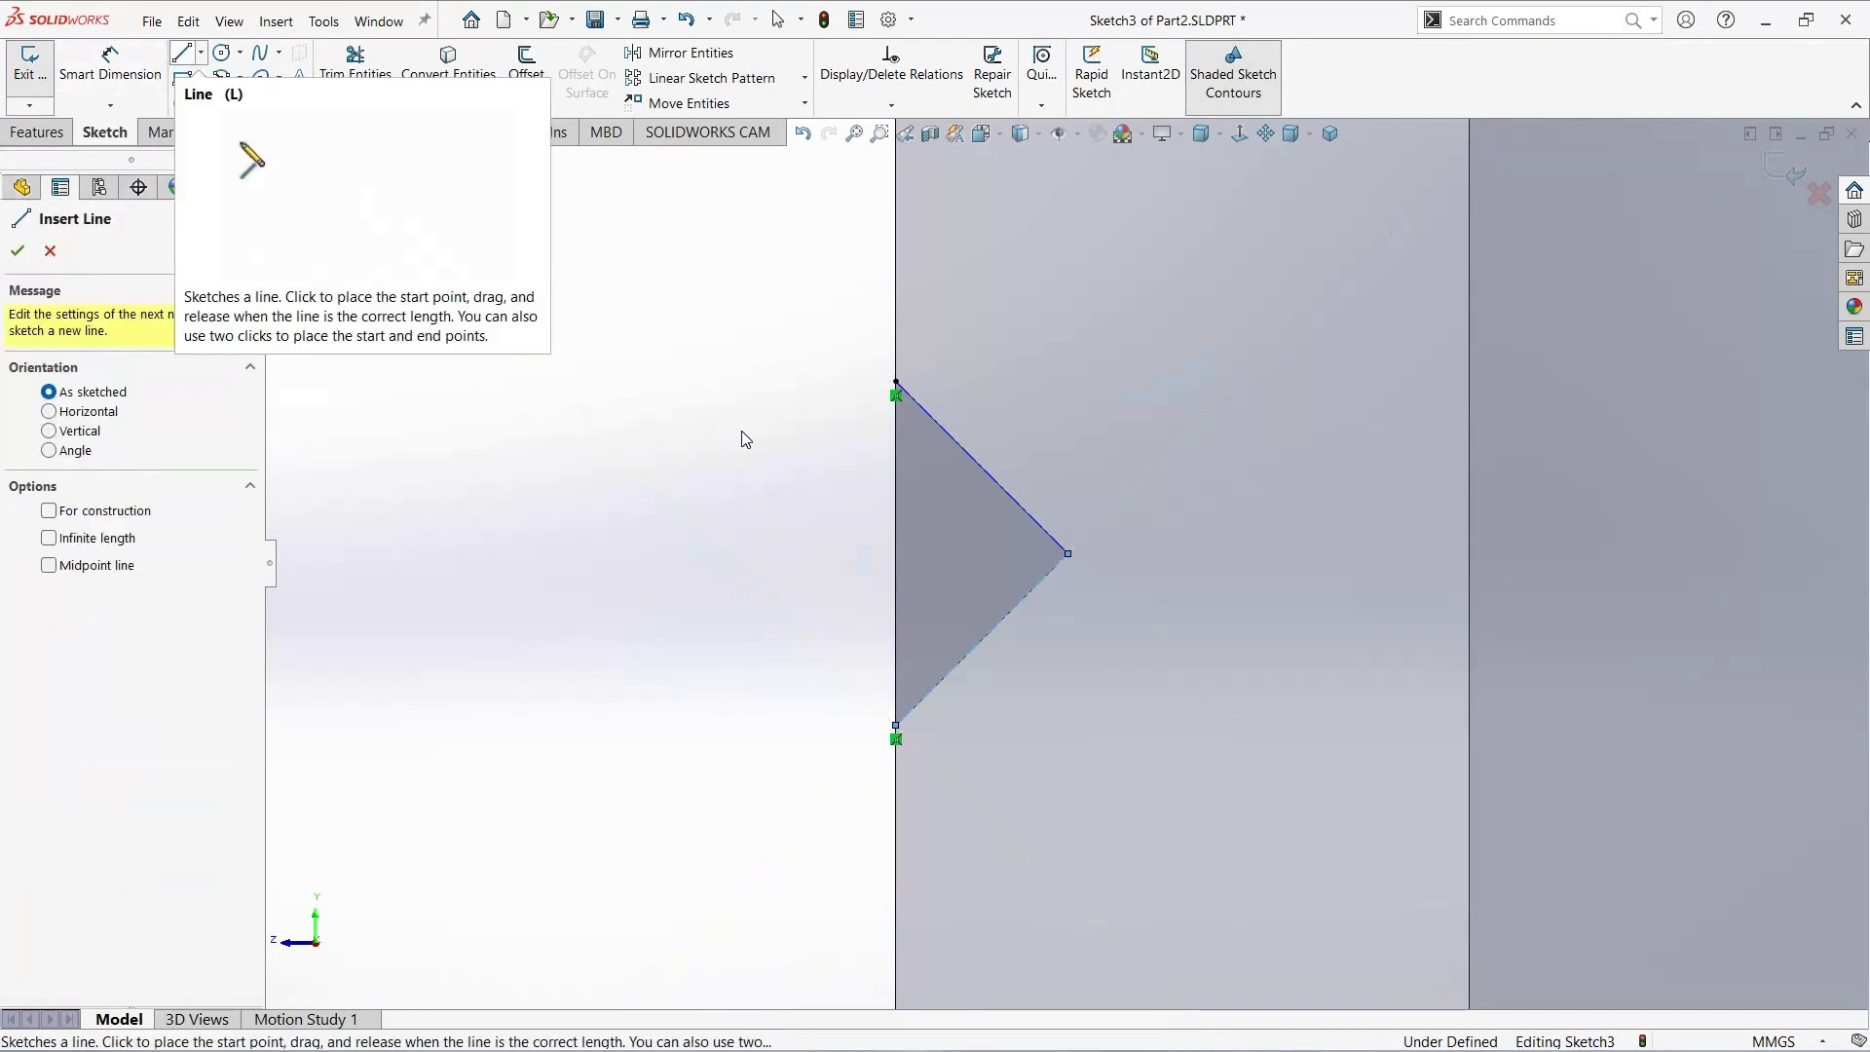
pyautogui.press('Escape')
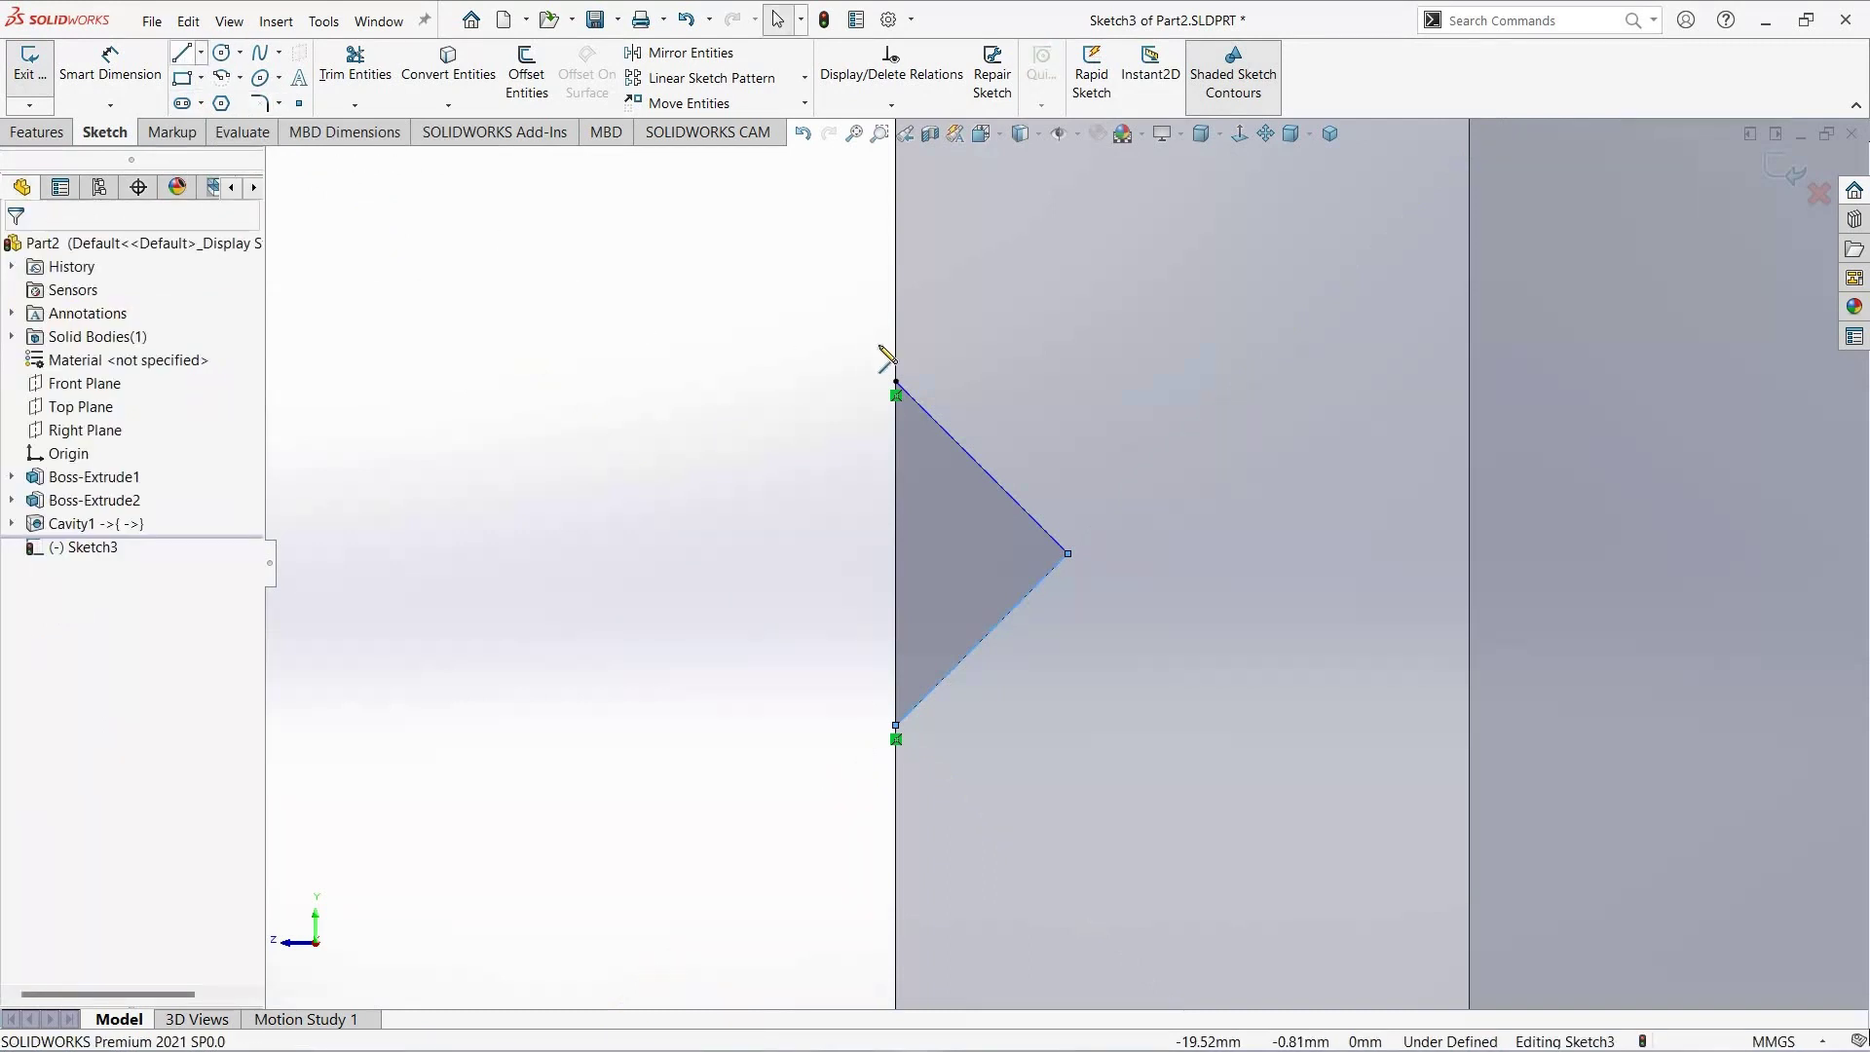
# Step: Draw two long diagonal lines crossing each other to the right of the triangle
pyautogui.press('Return')
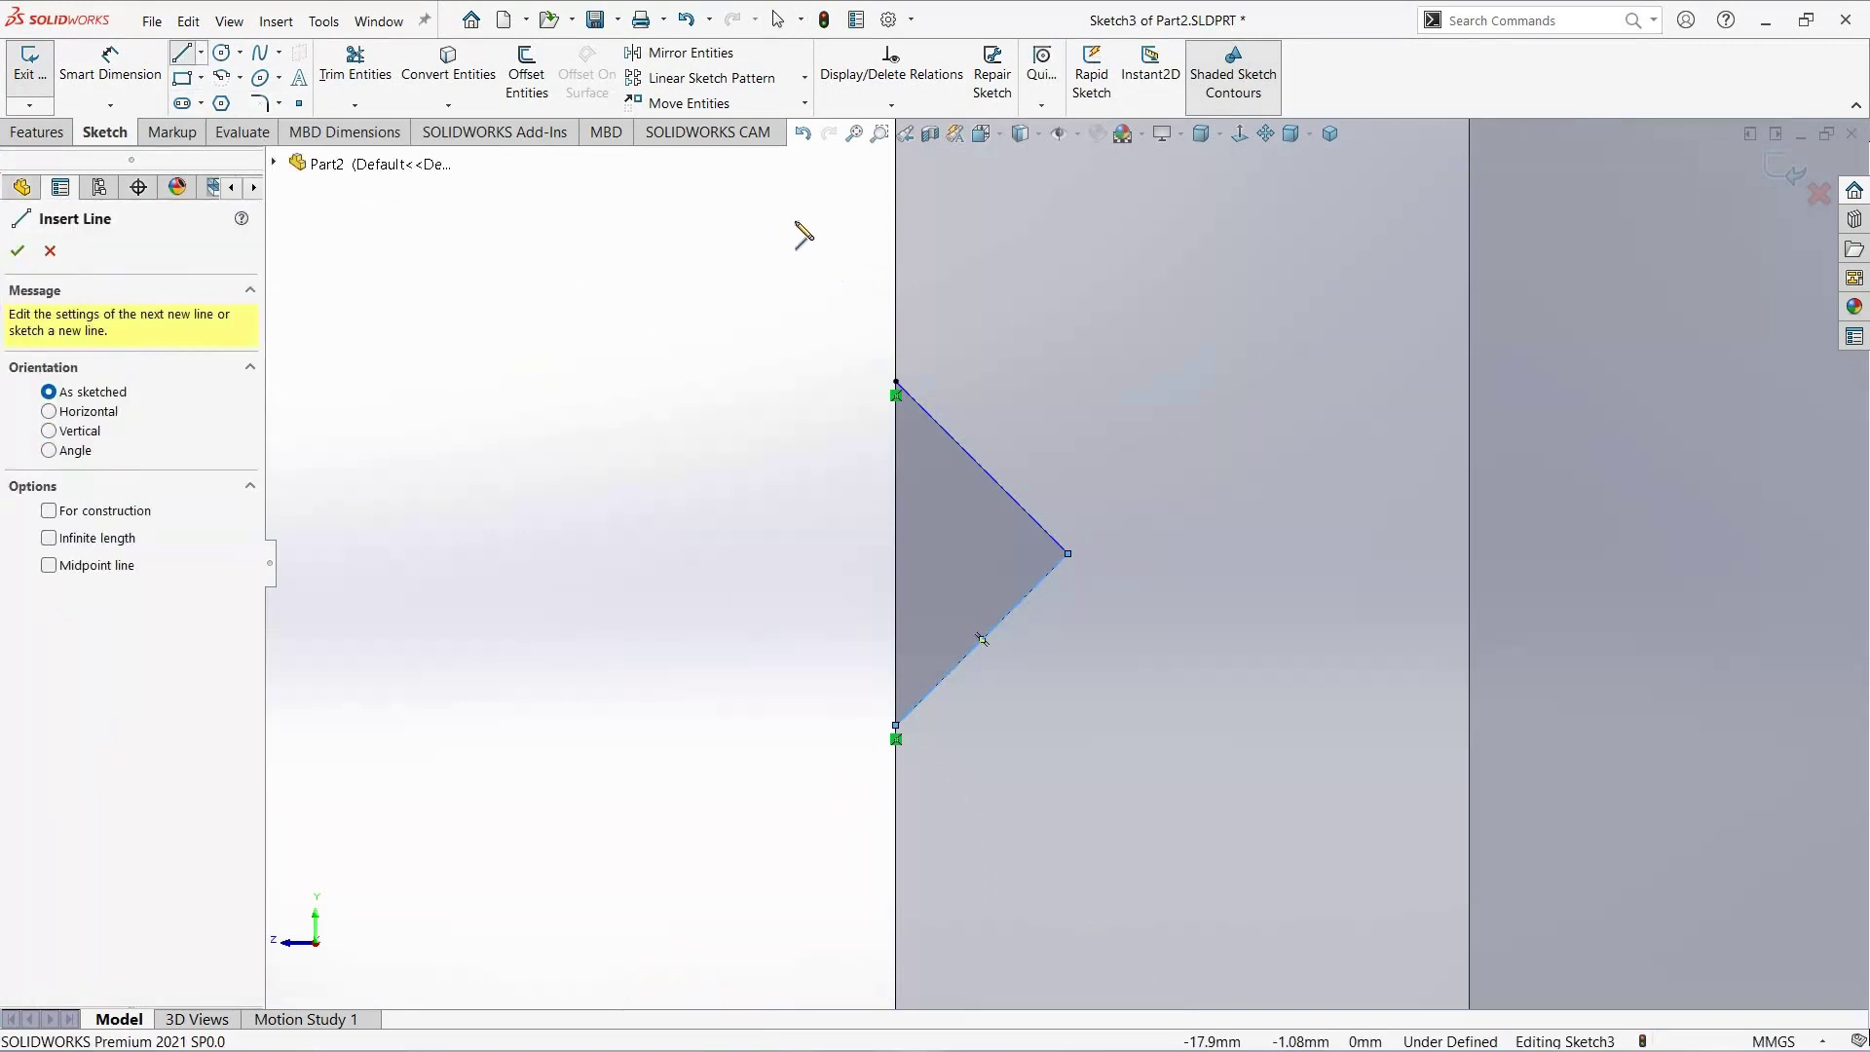
pyautogui.click(1276, 688)
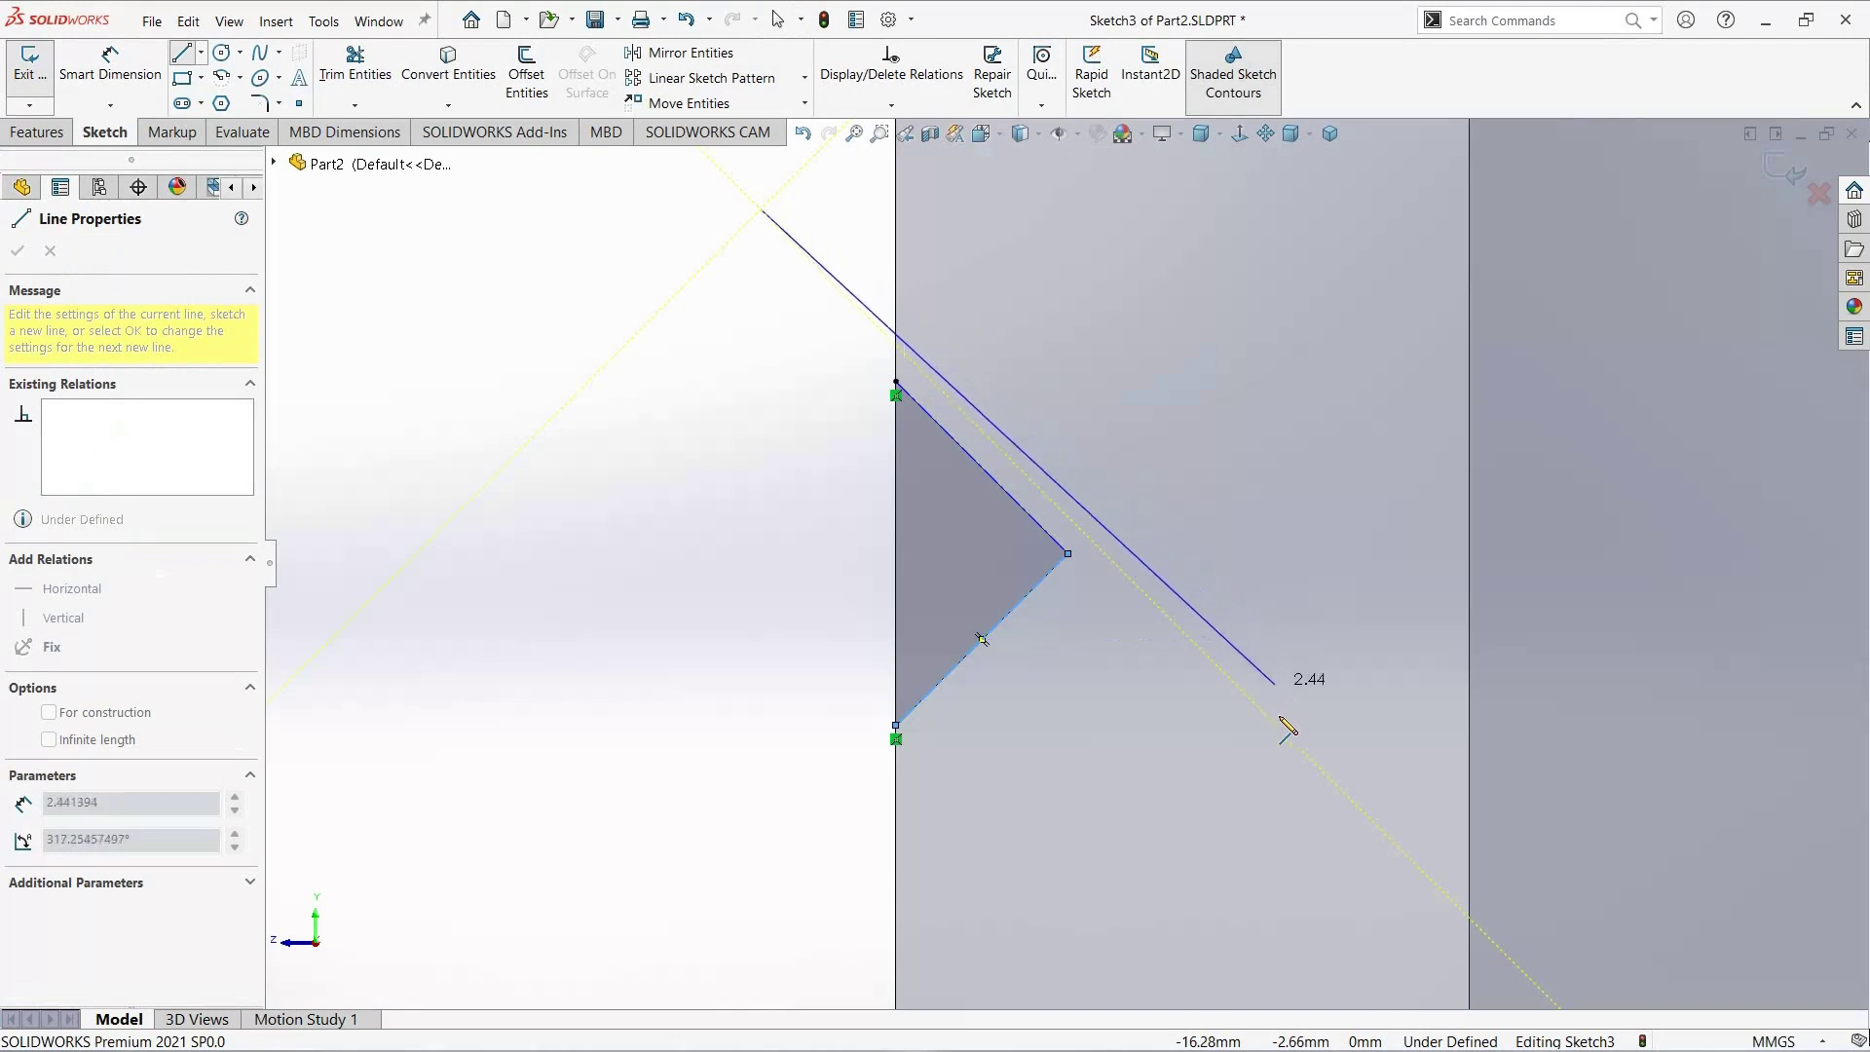
pyautogui.click(192, 56)
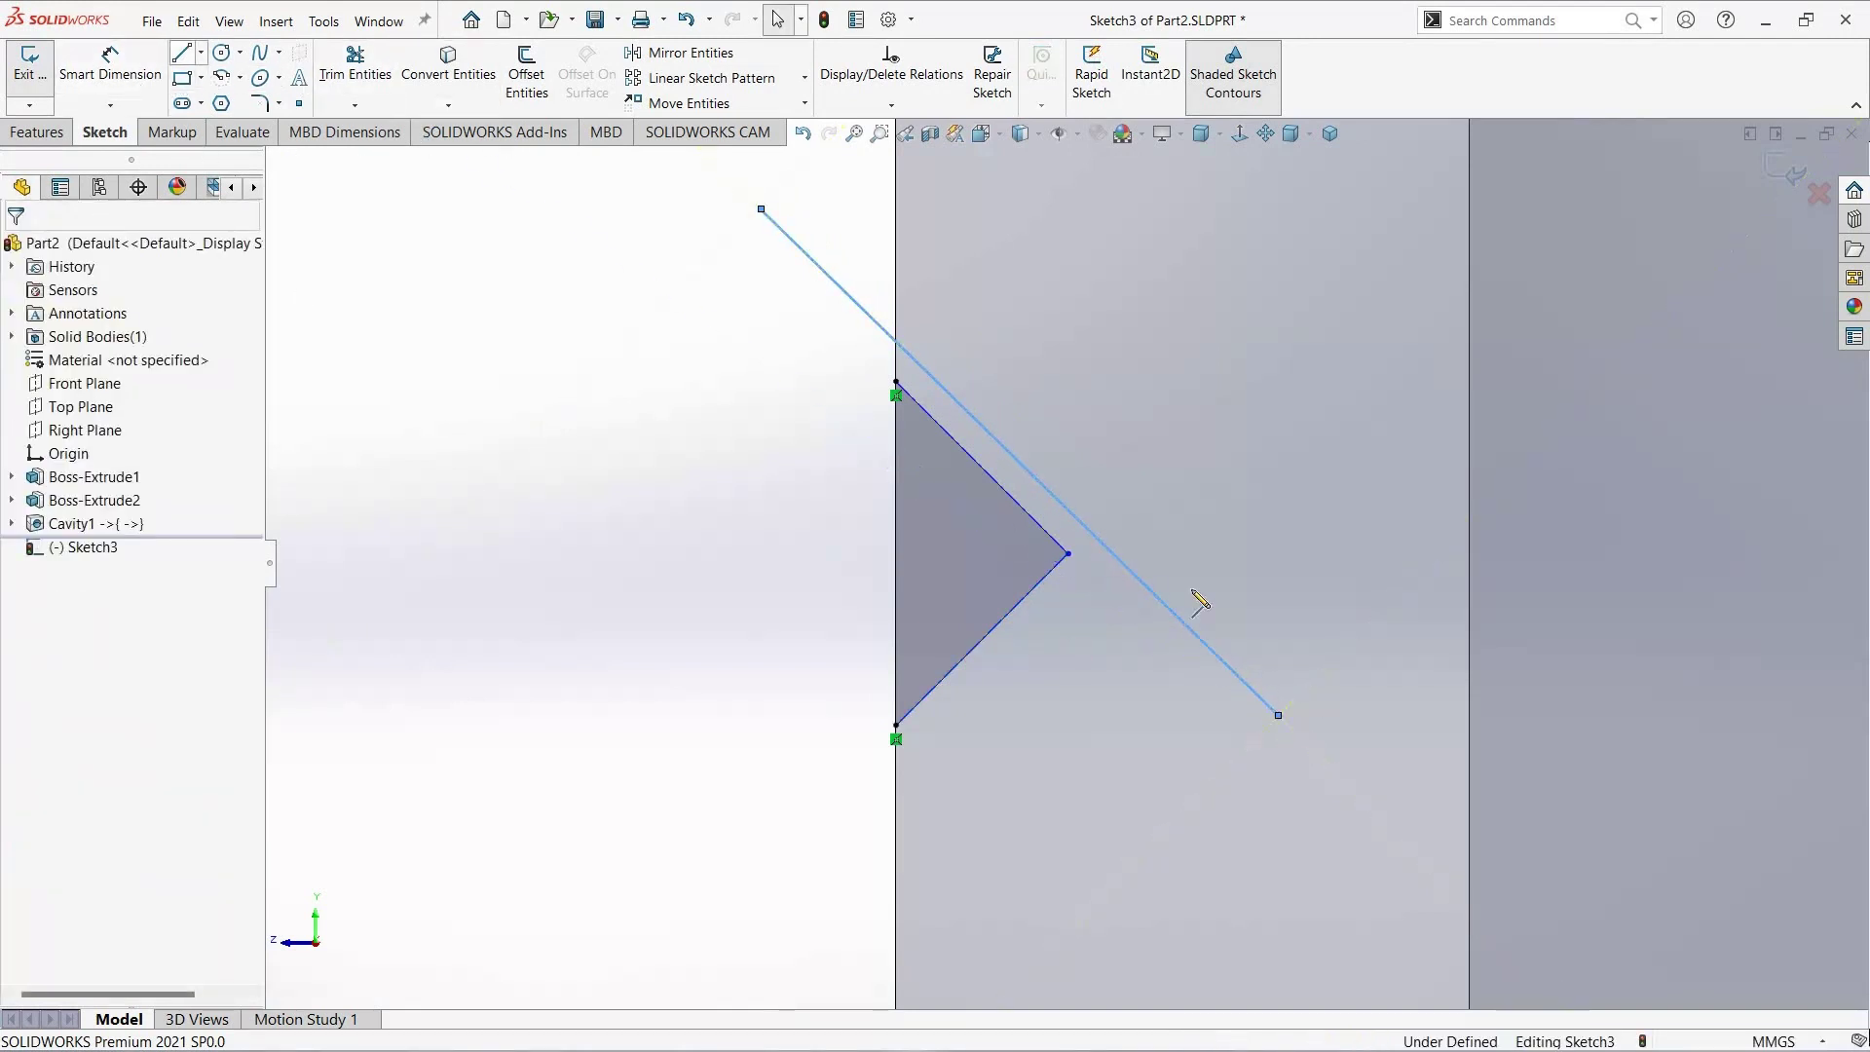
pyautogui.press('l')
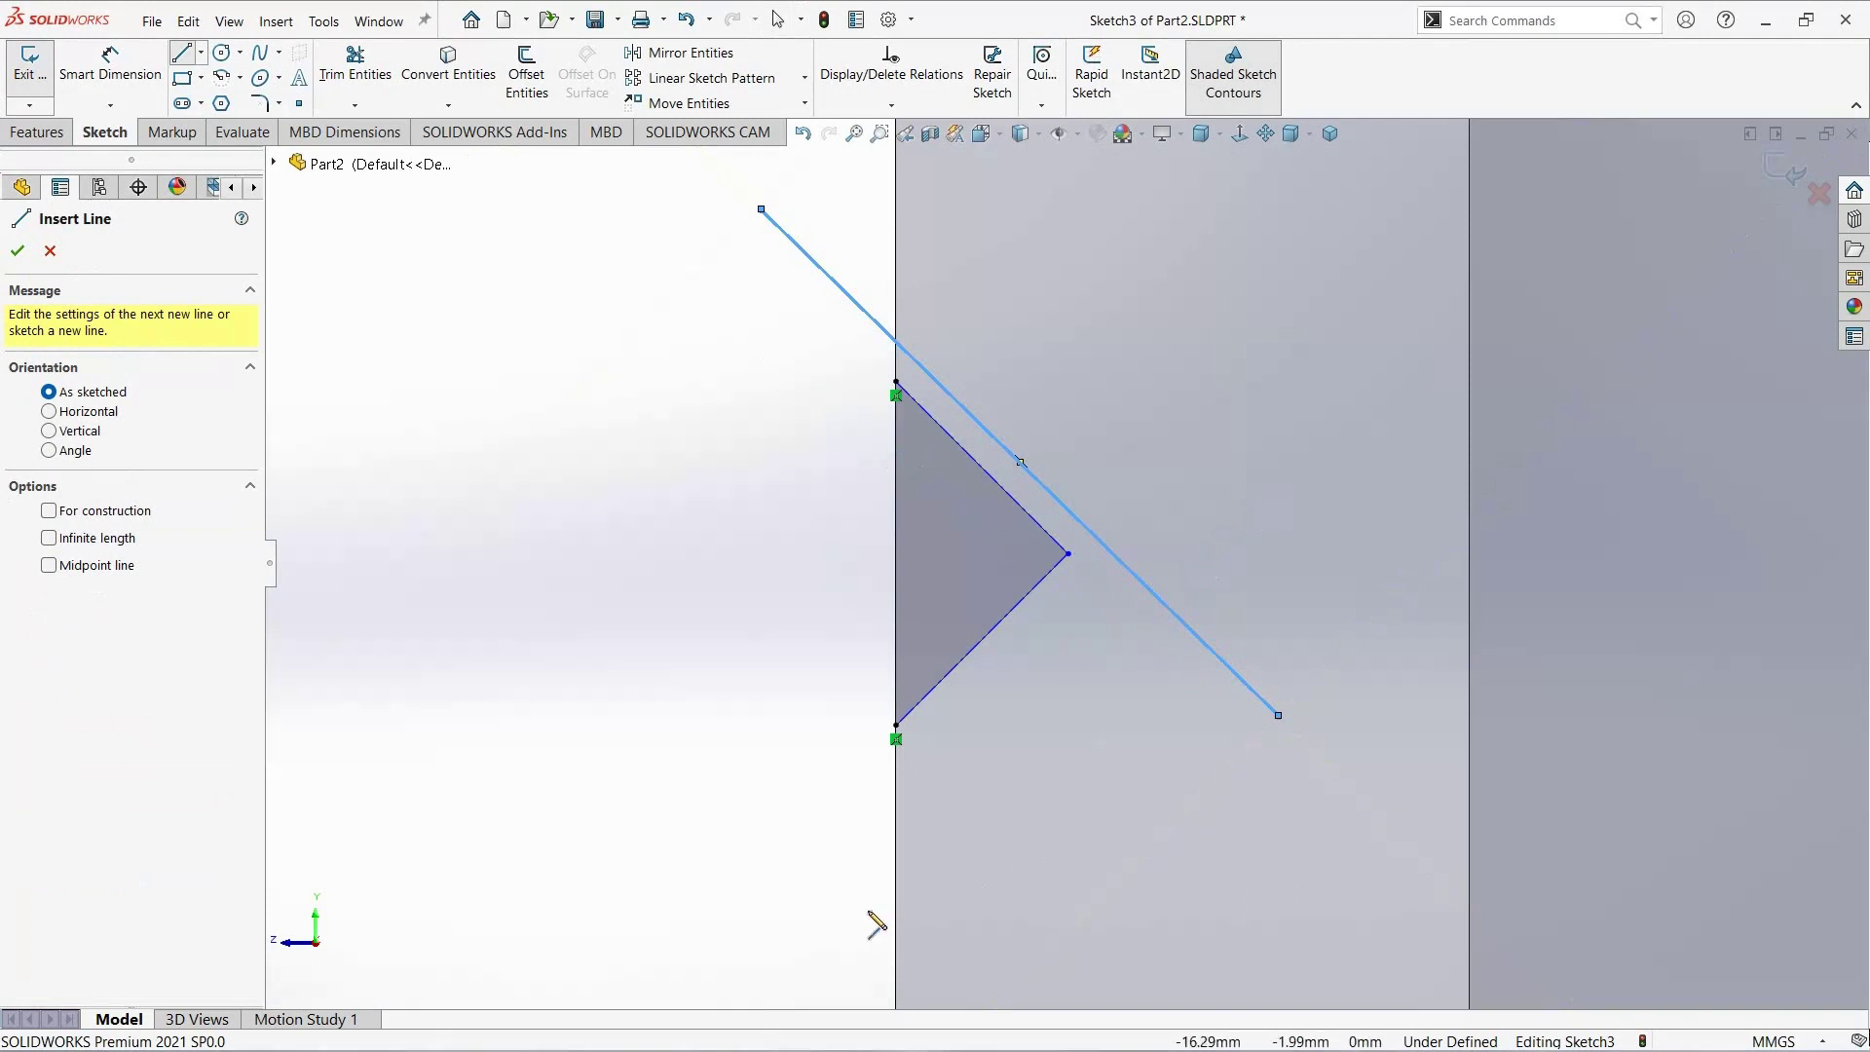
pyautogui.click(1268, 497)
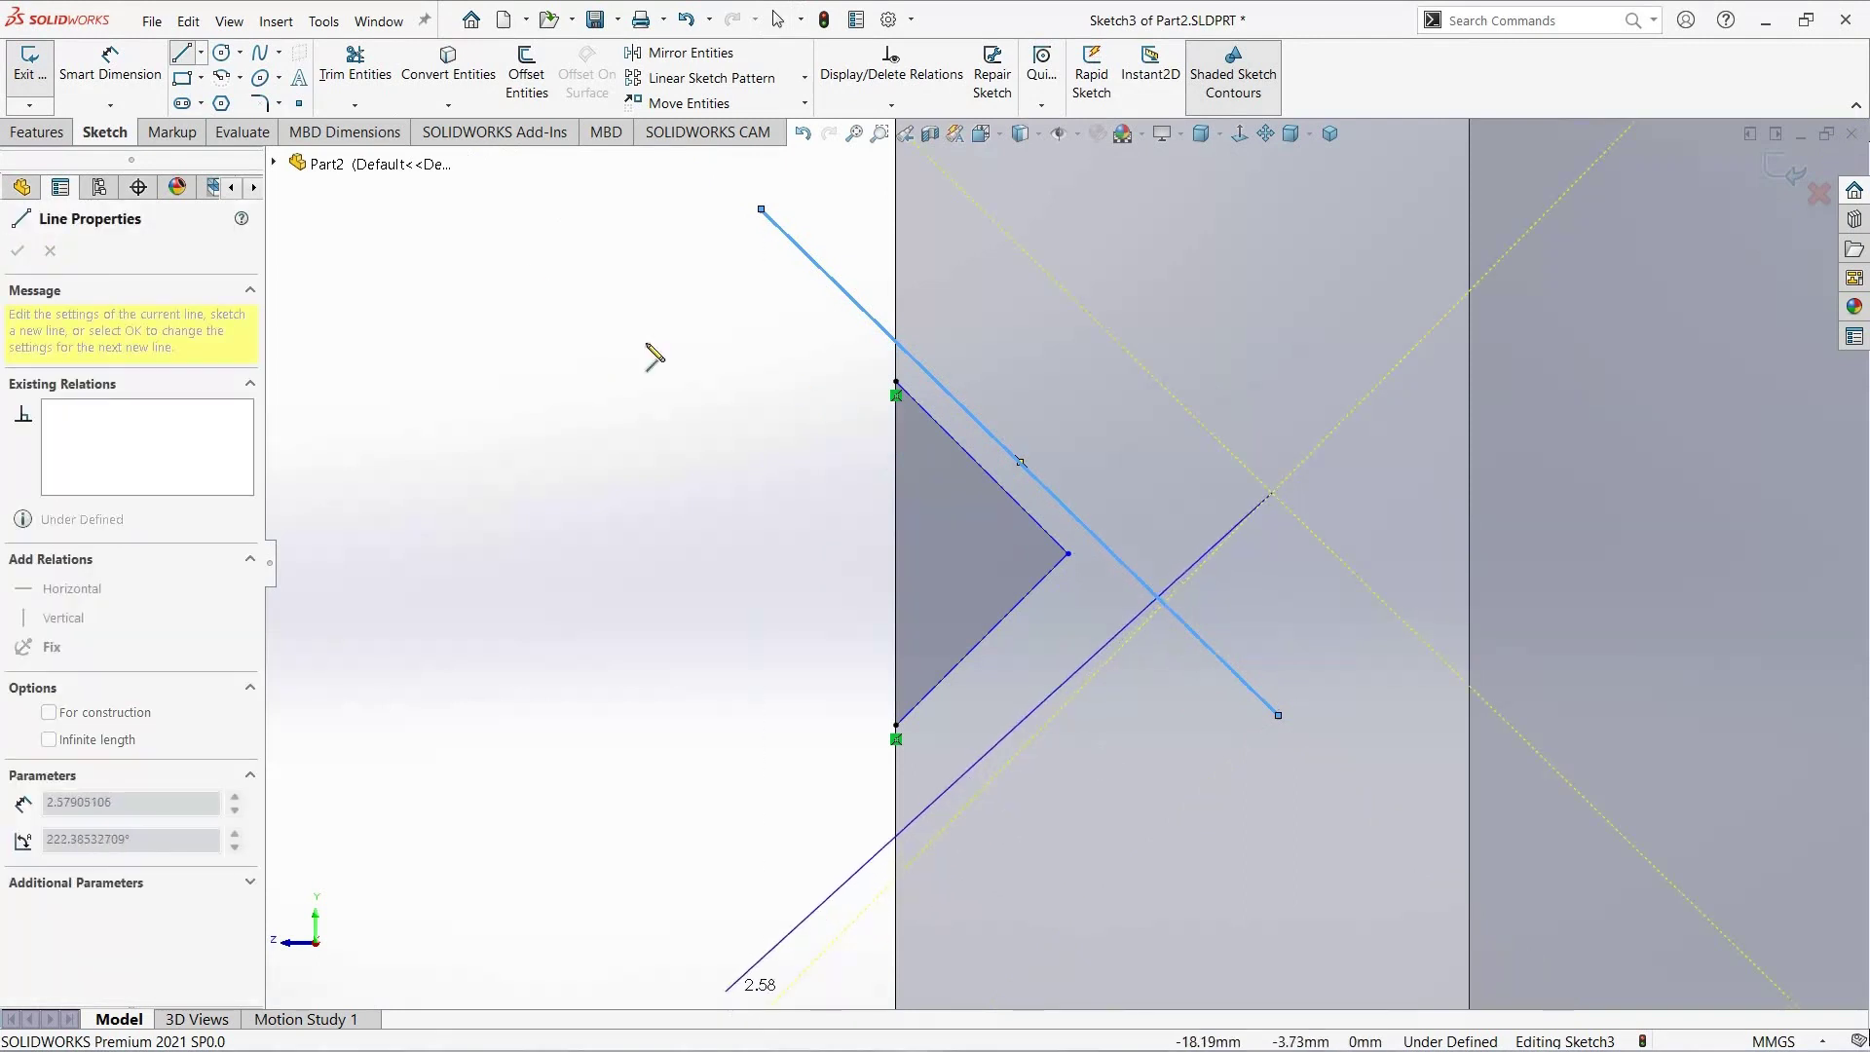
pyautogui.click(725, 990)
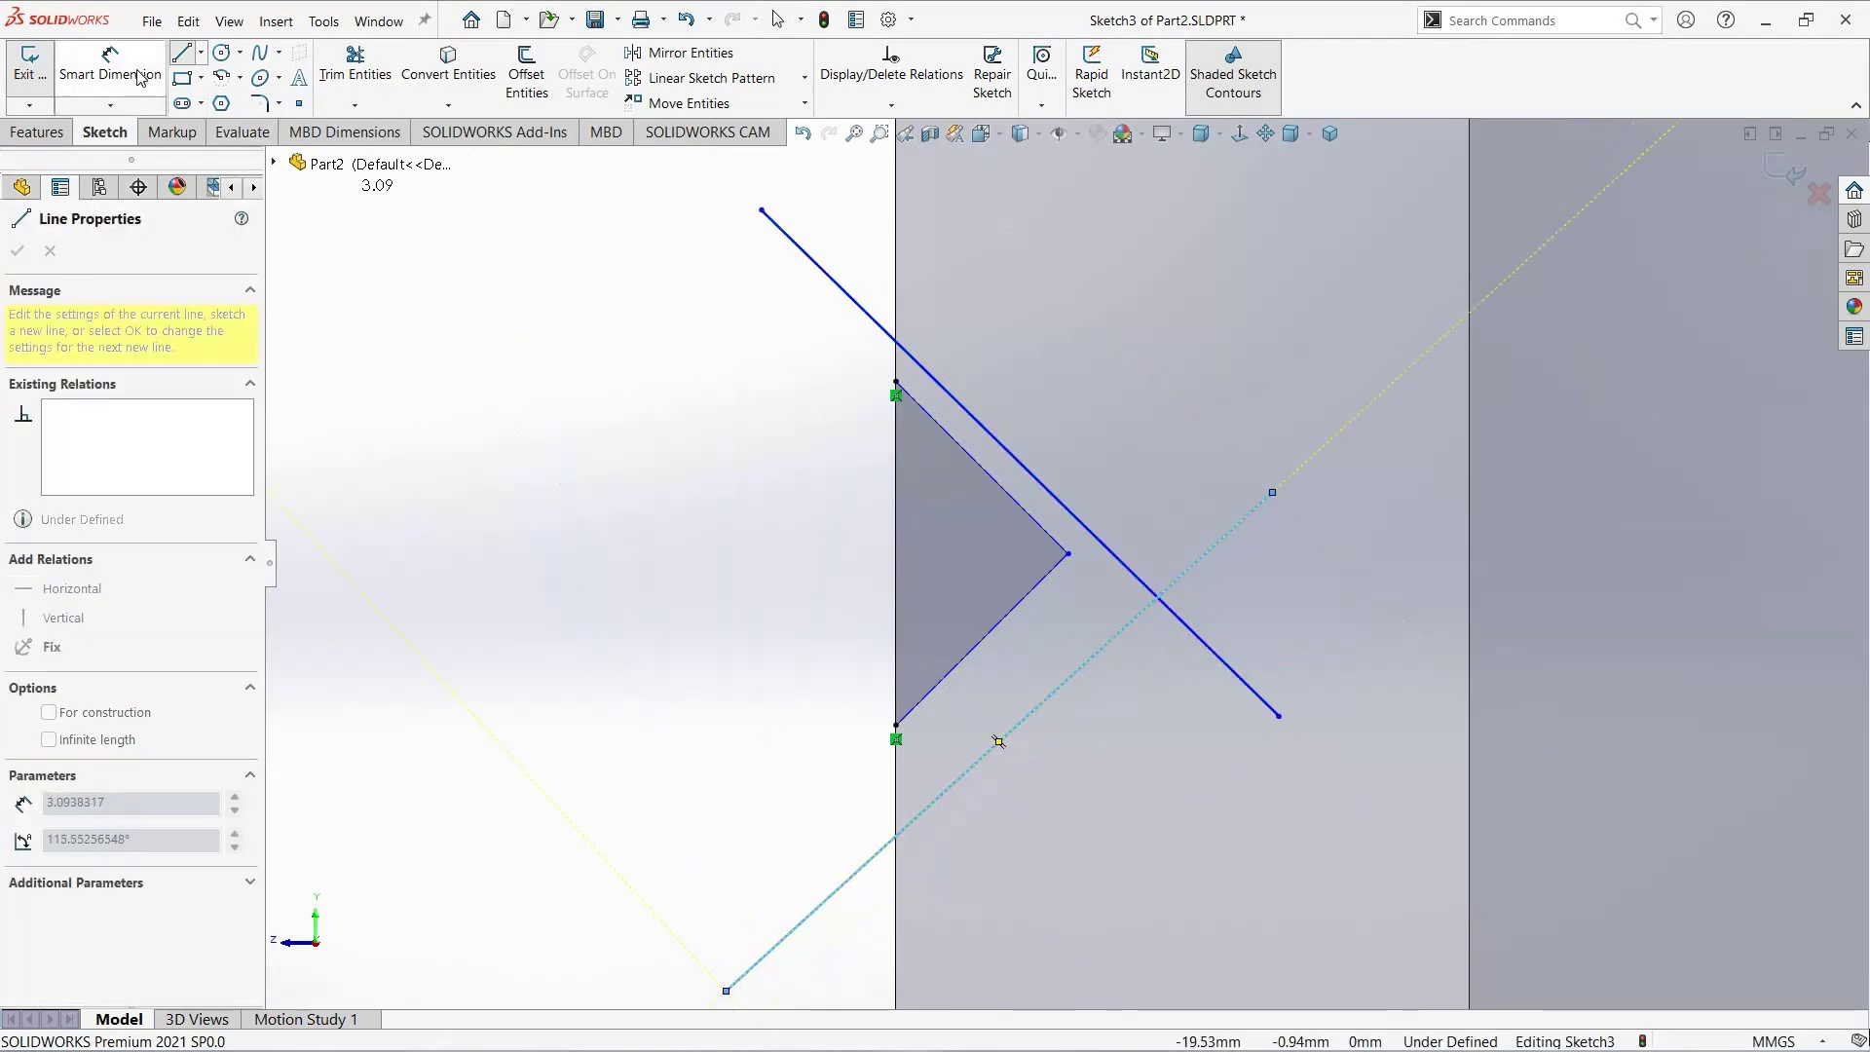
pyautogui.press('Escape')
pyautogui.press('Escape')
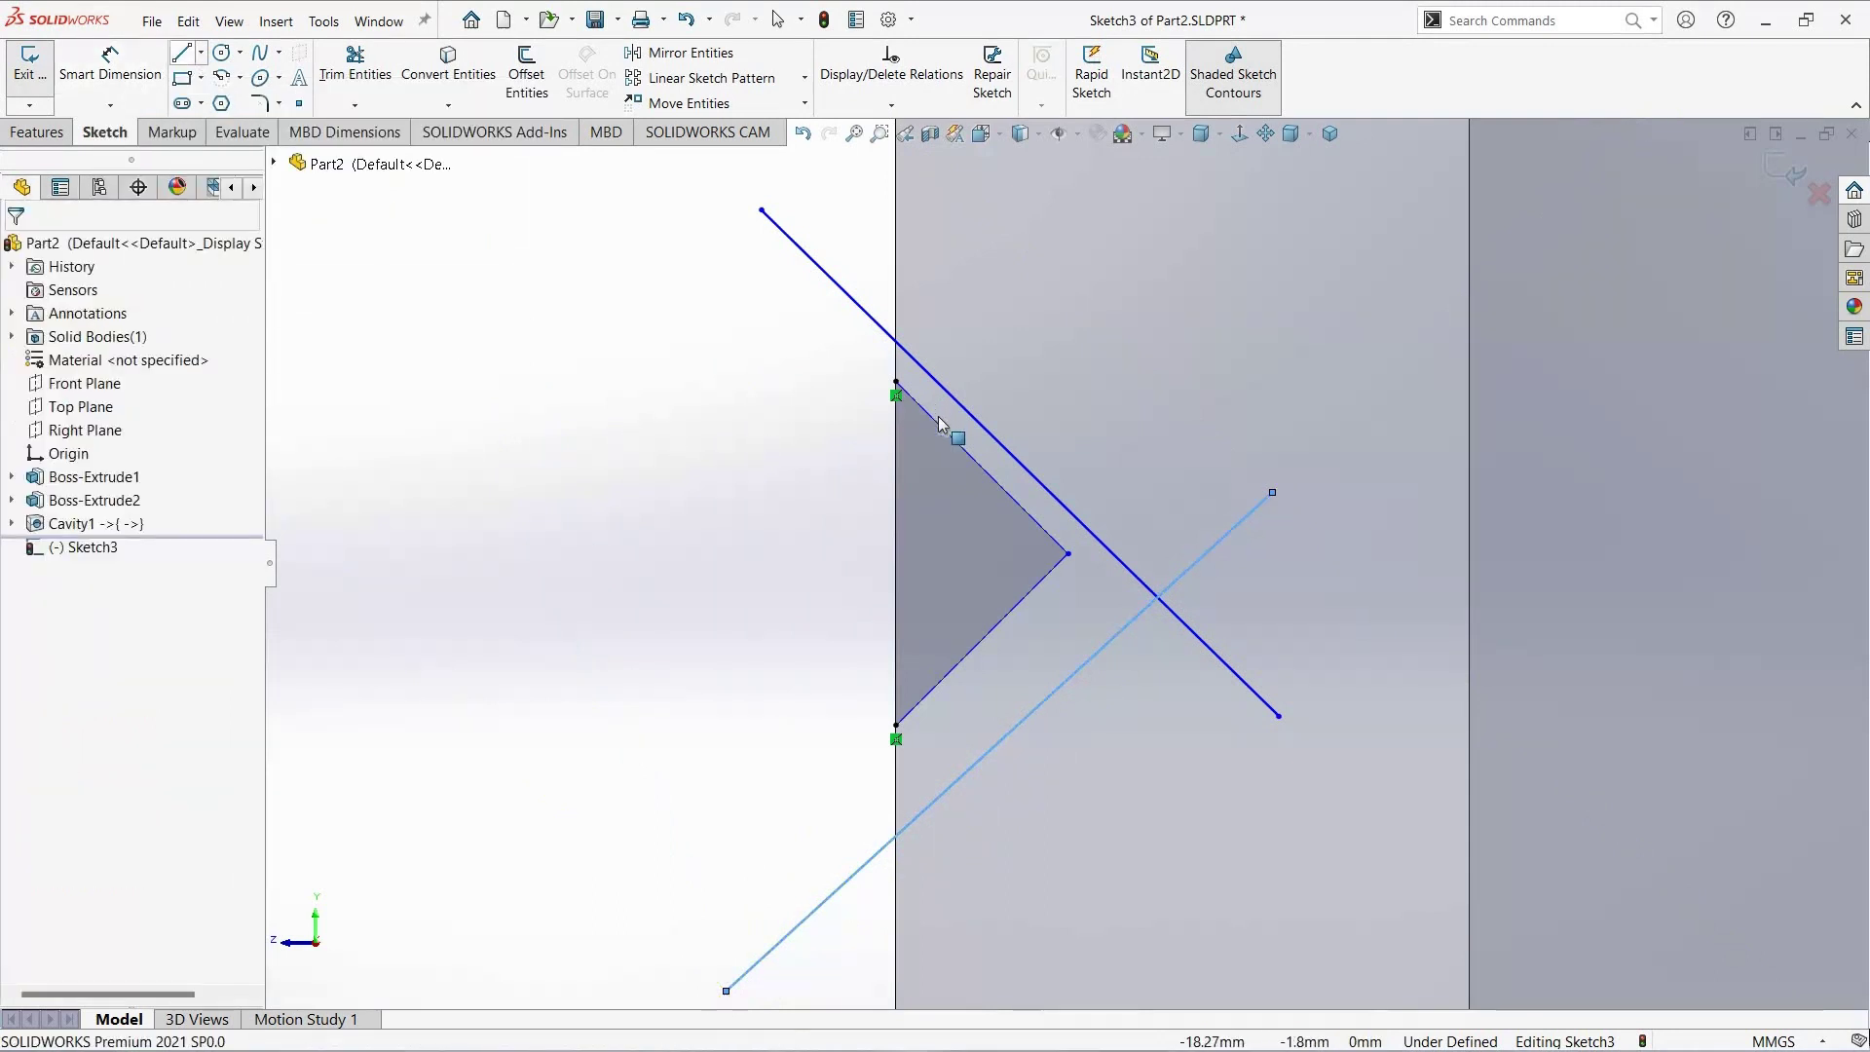
# Step: Make the upper long line parallel to the triangle's upper sloped edge
pyautogui.click(943, 403)
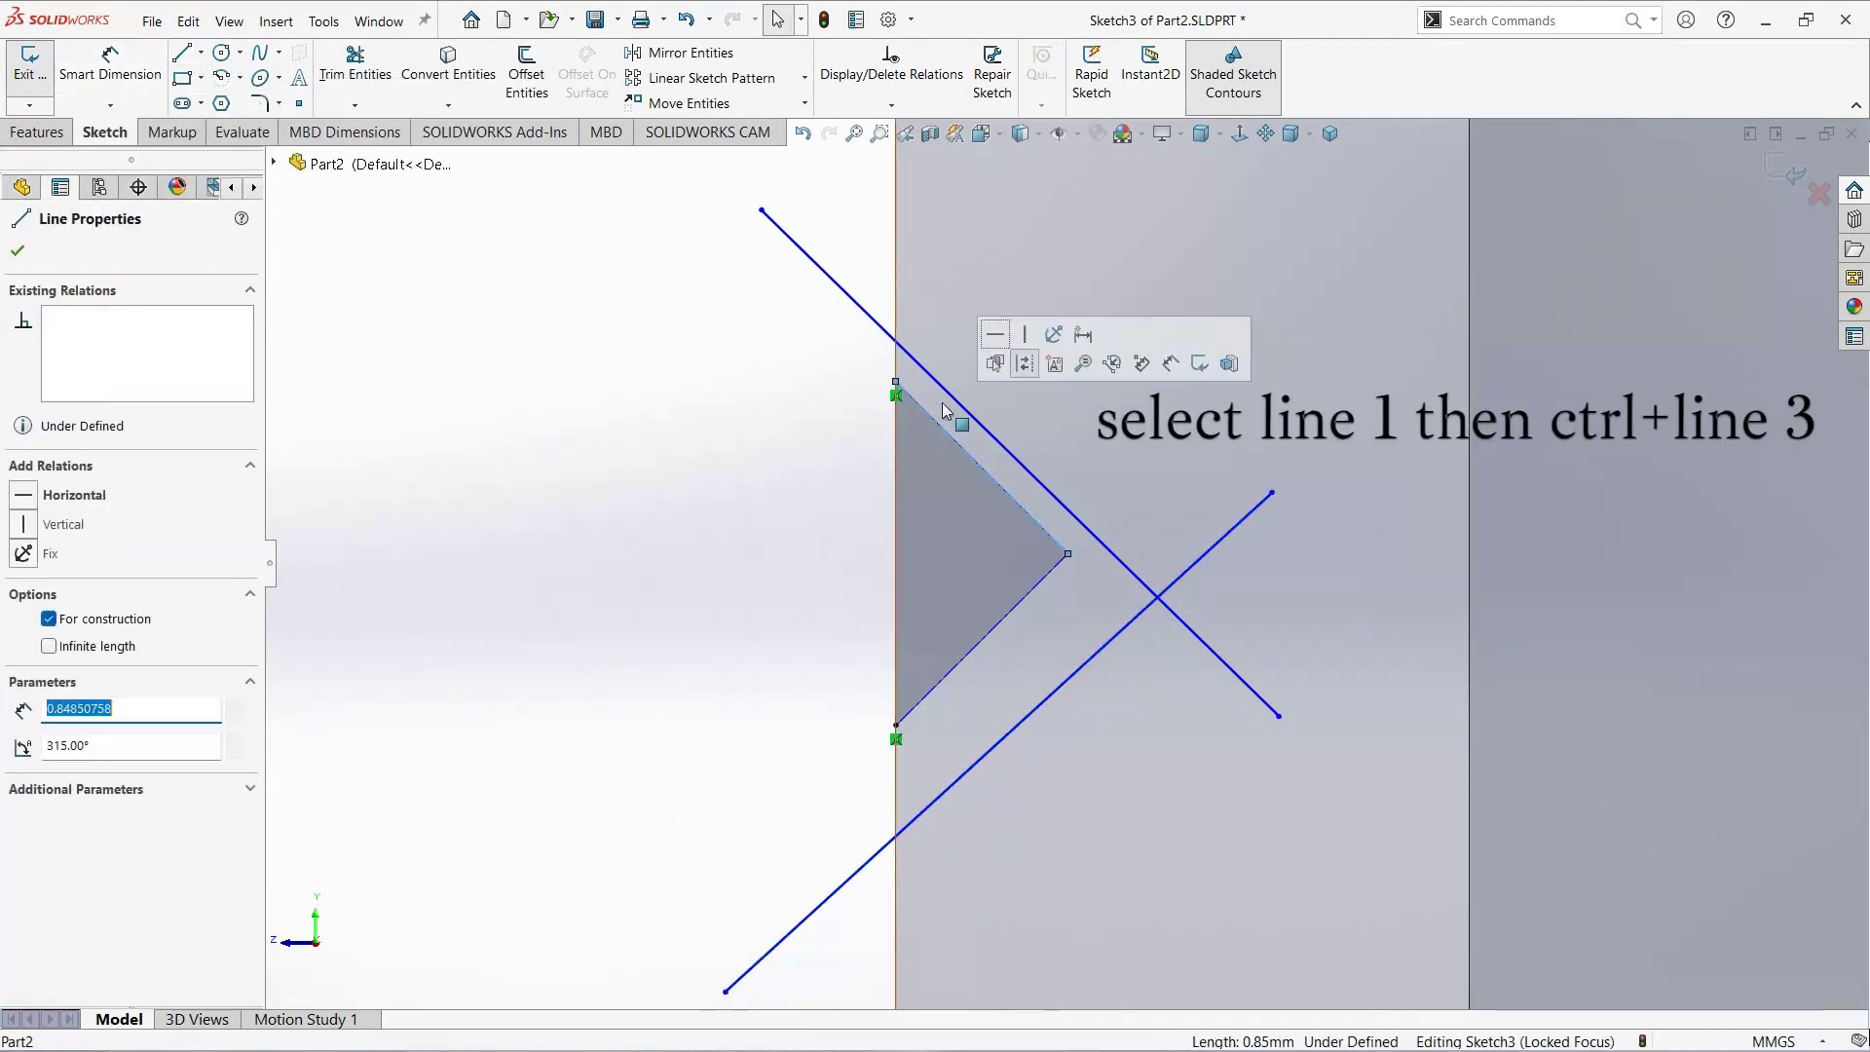
pyautogui.keyDown('ctrl'); pyautogui.click(943, 389); pyautogui.keyUp('ctrl')
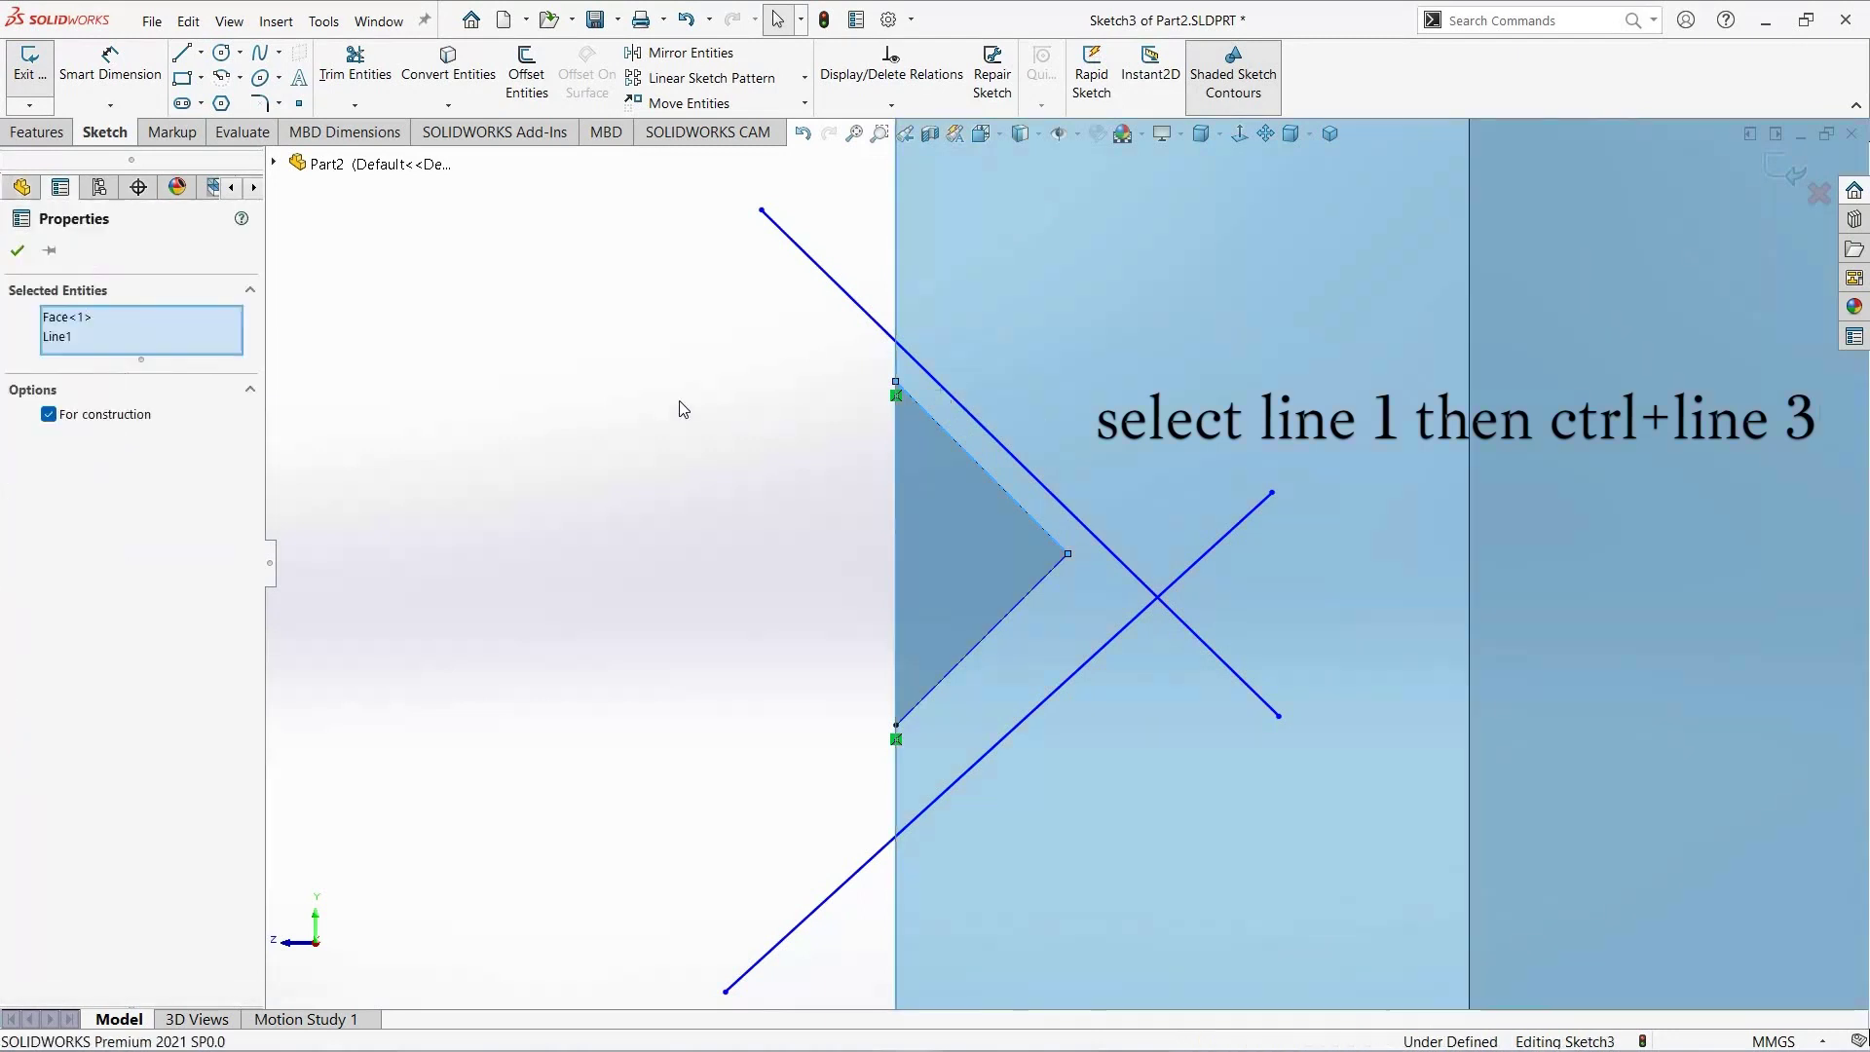
pyautogui.press('Escape')
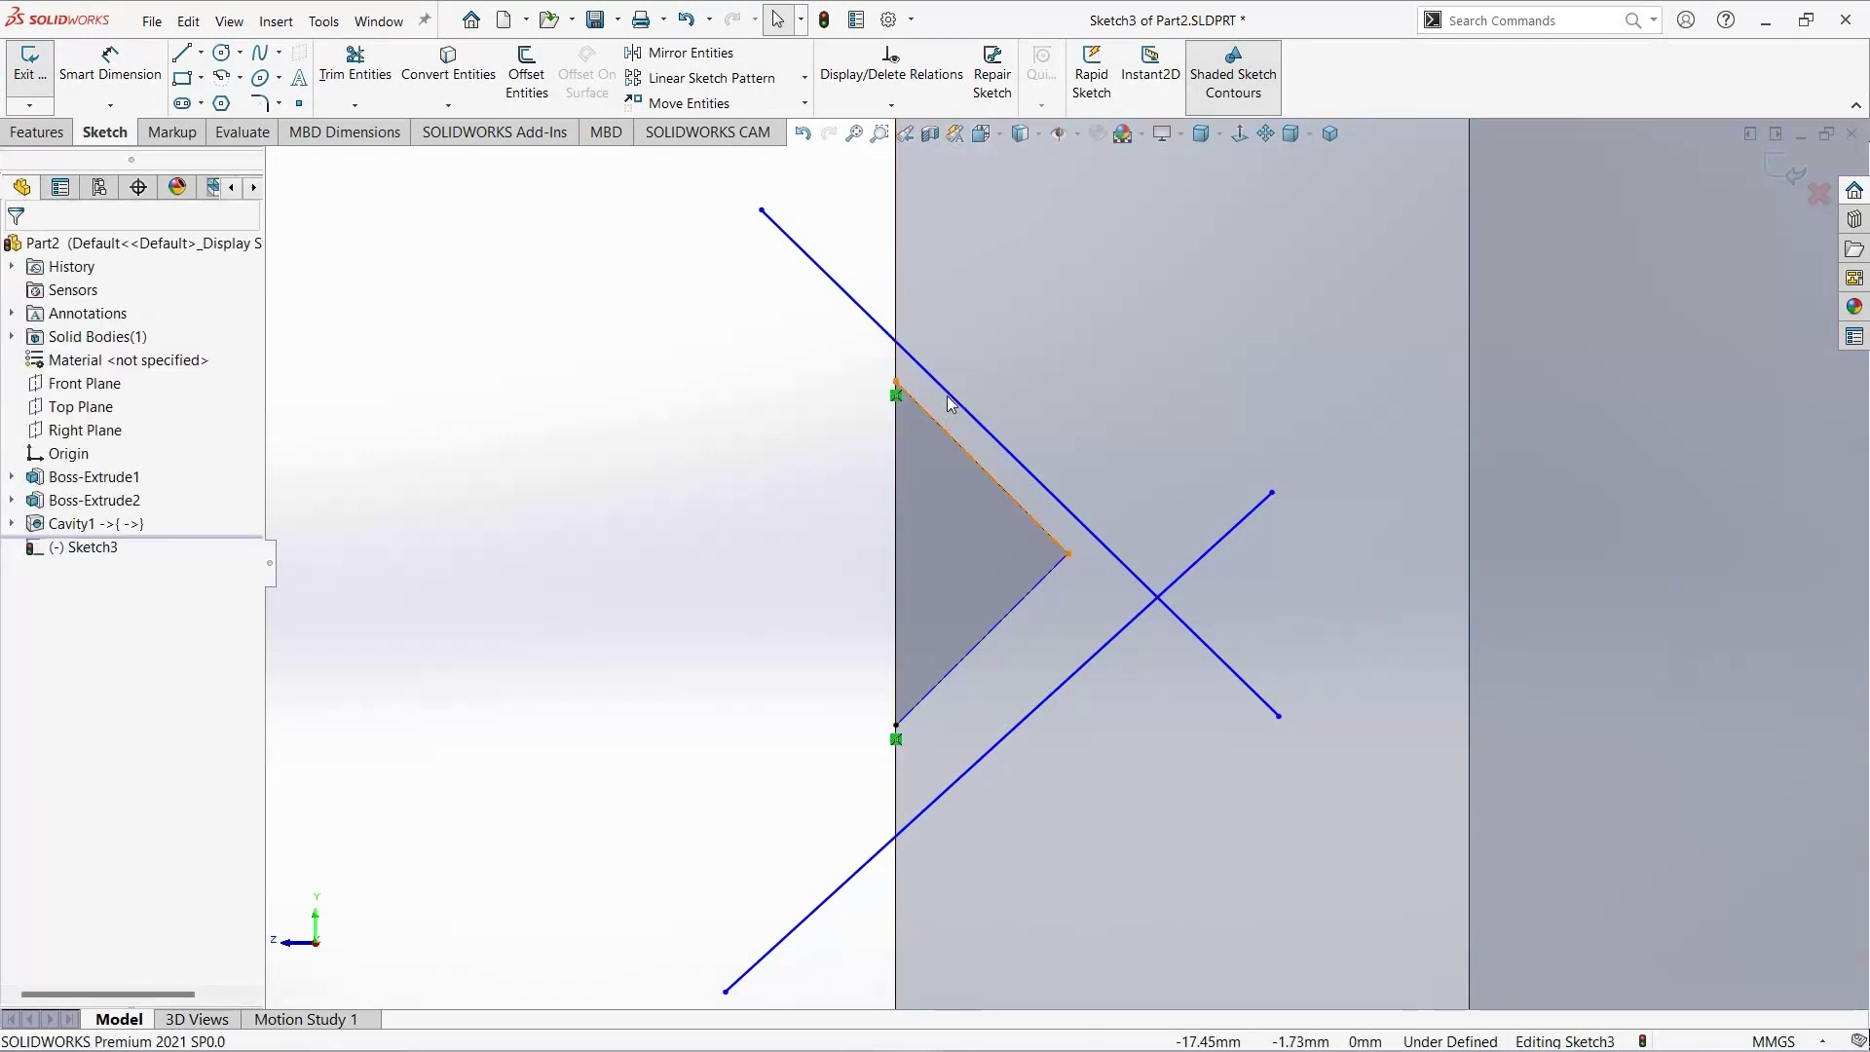
pyautogui.click(946, 398)
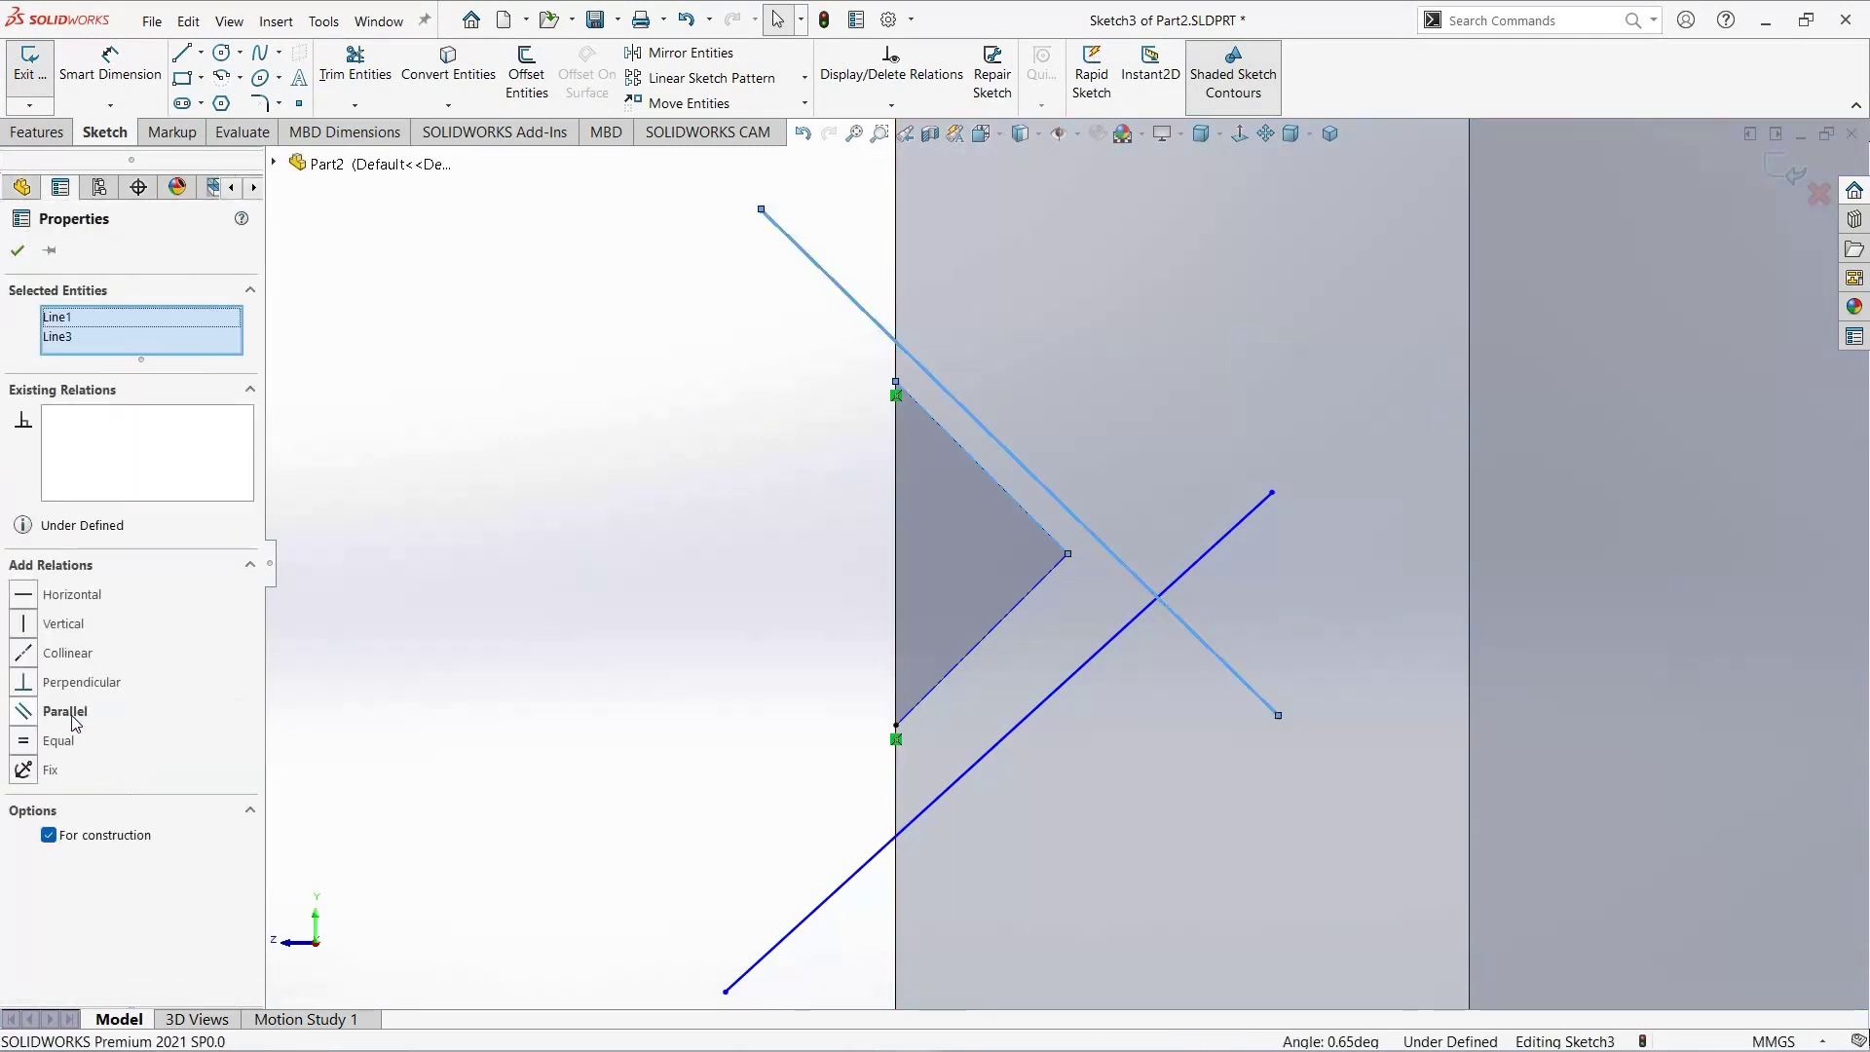
pyautogui.press('Return')
pyautogui.click(599, 524)
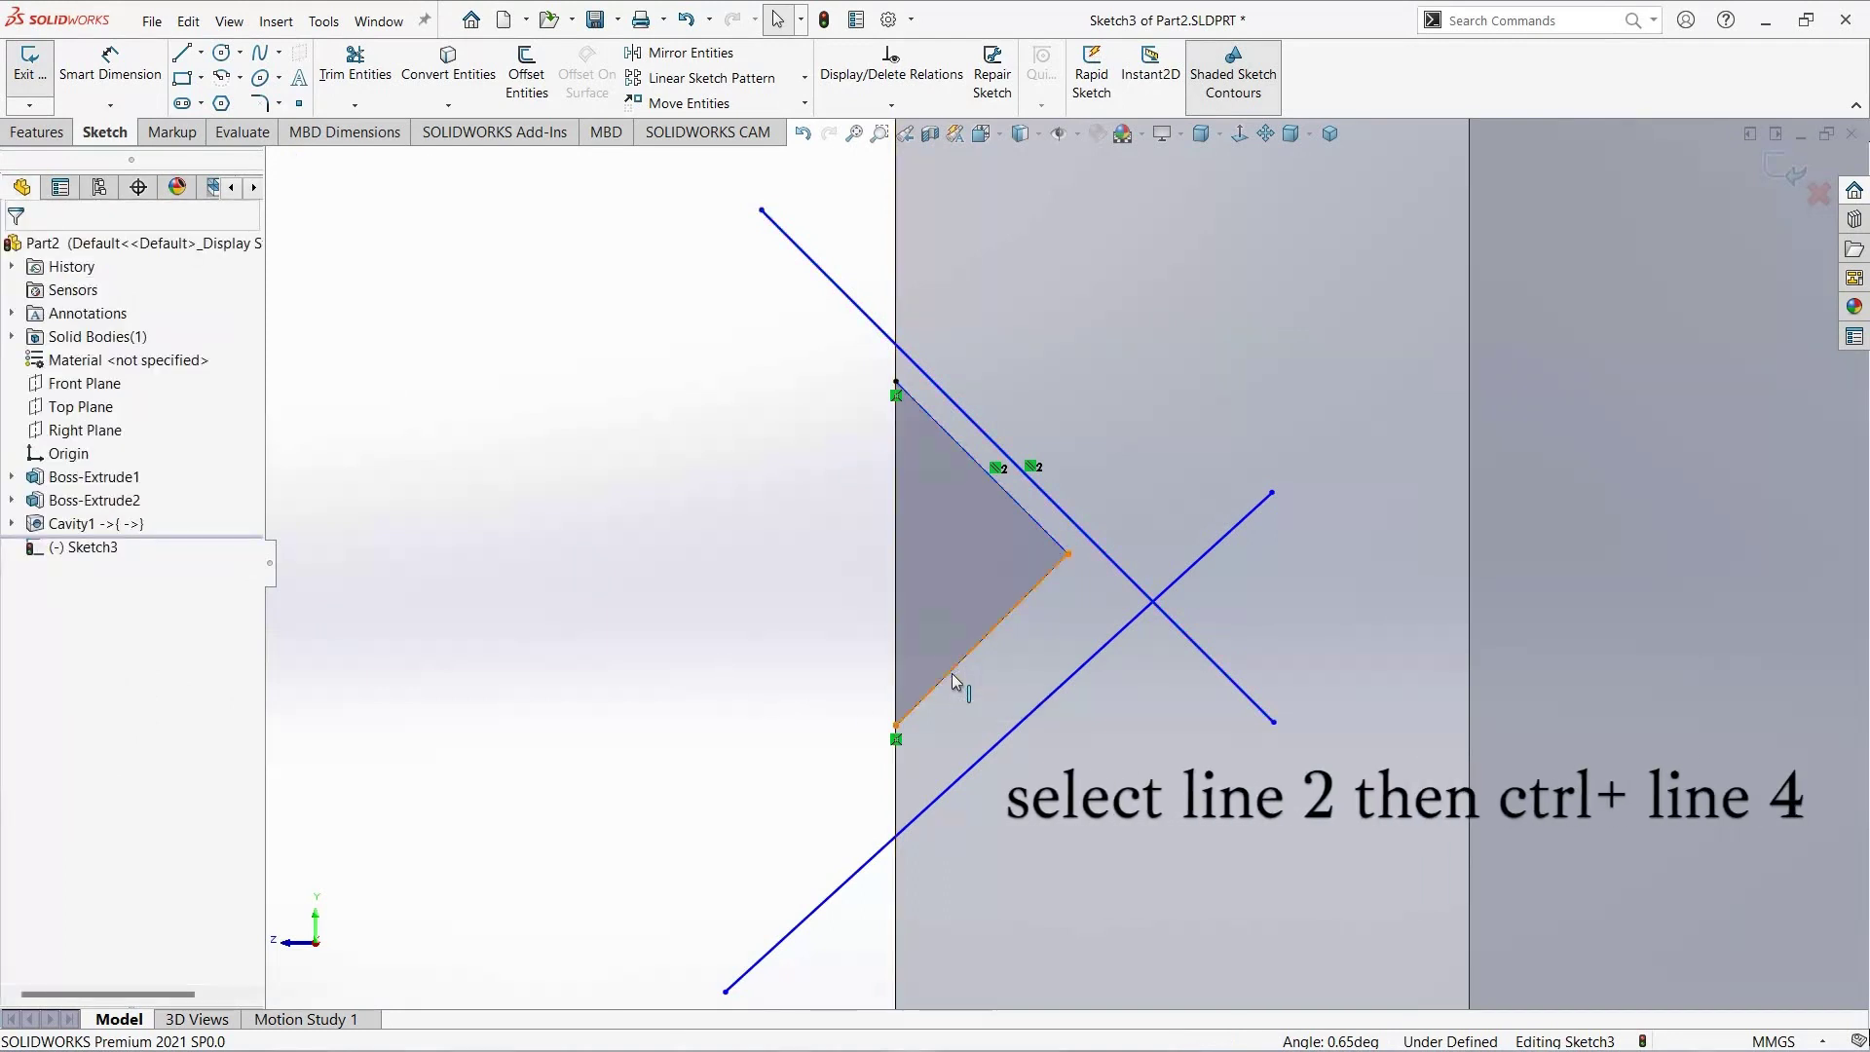
# Step: Make the lower long line parallel to the triangle's lower sloped edge (Parallel3)
pyautogui.click(969, 745)
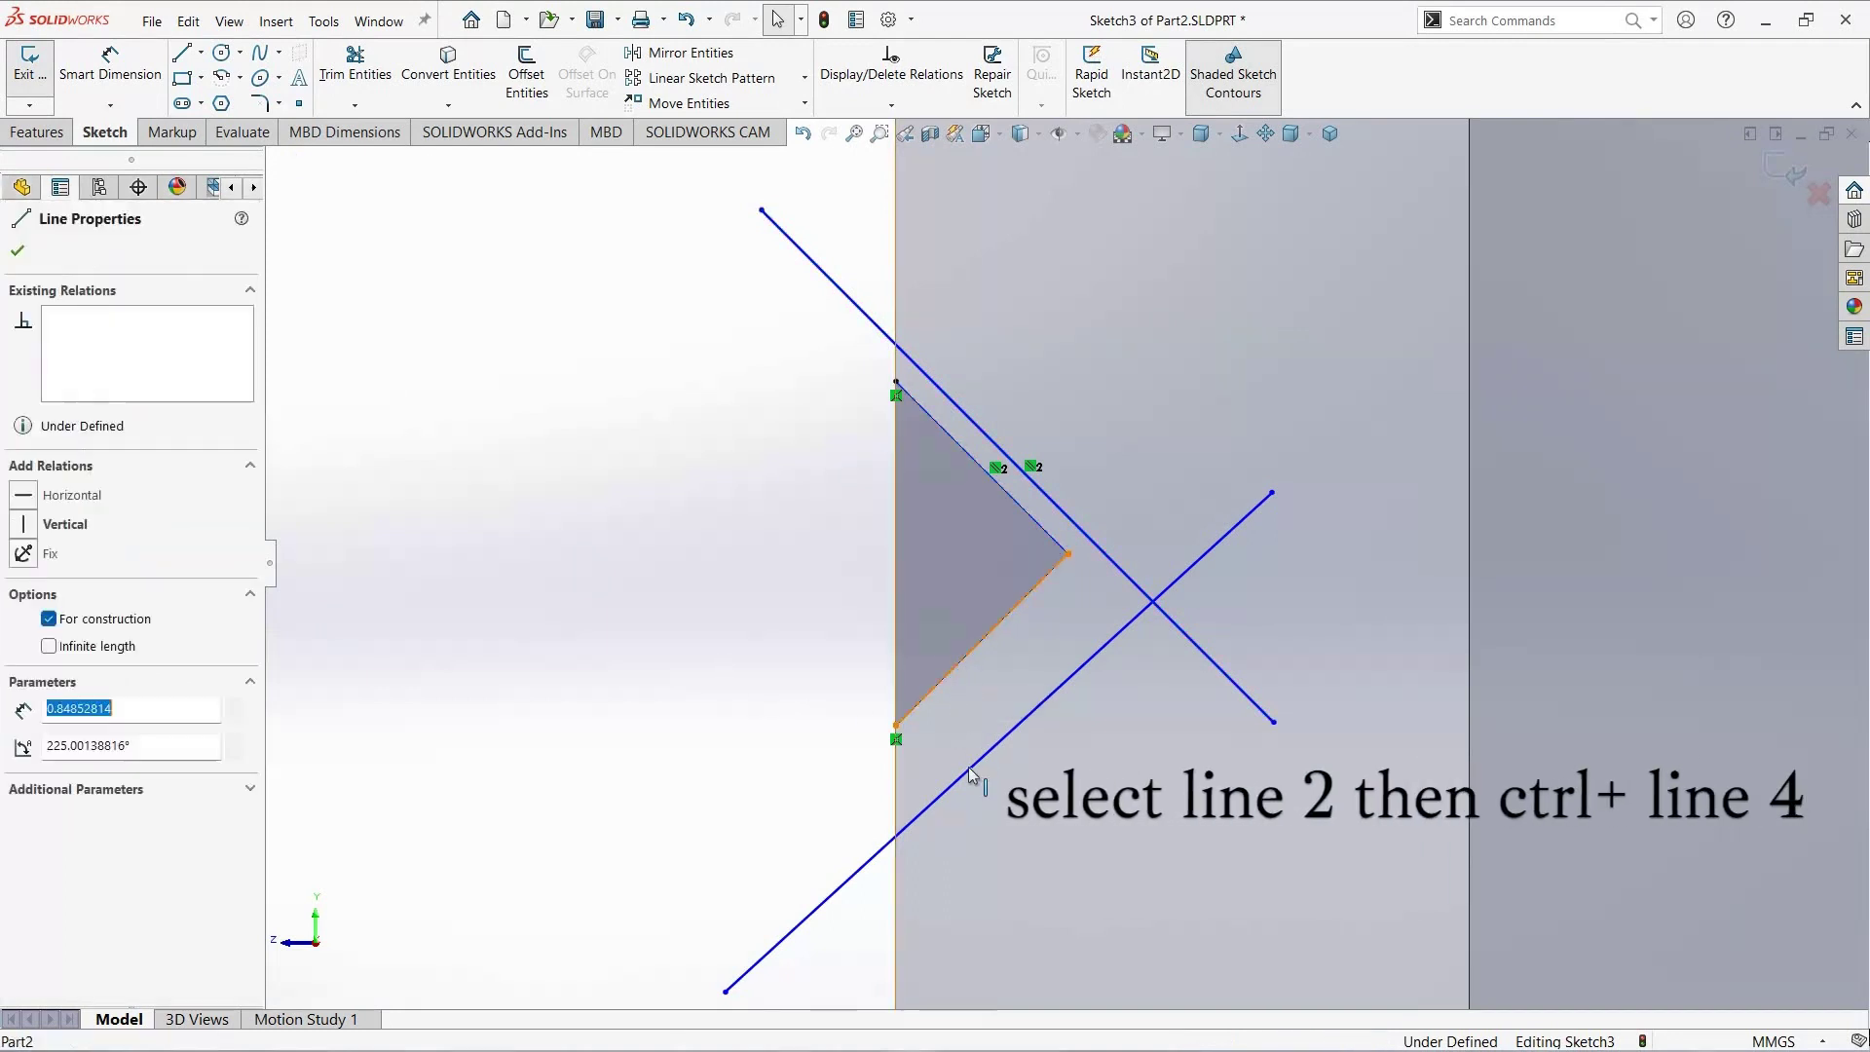
pyautogui.click(44, 711)
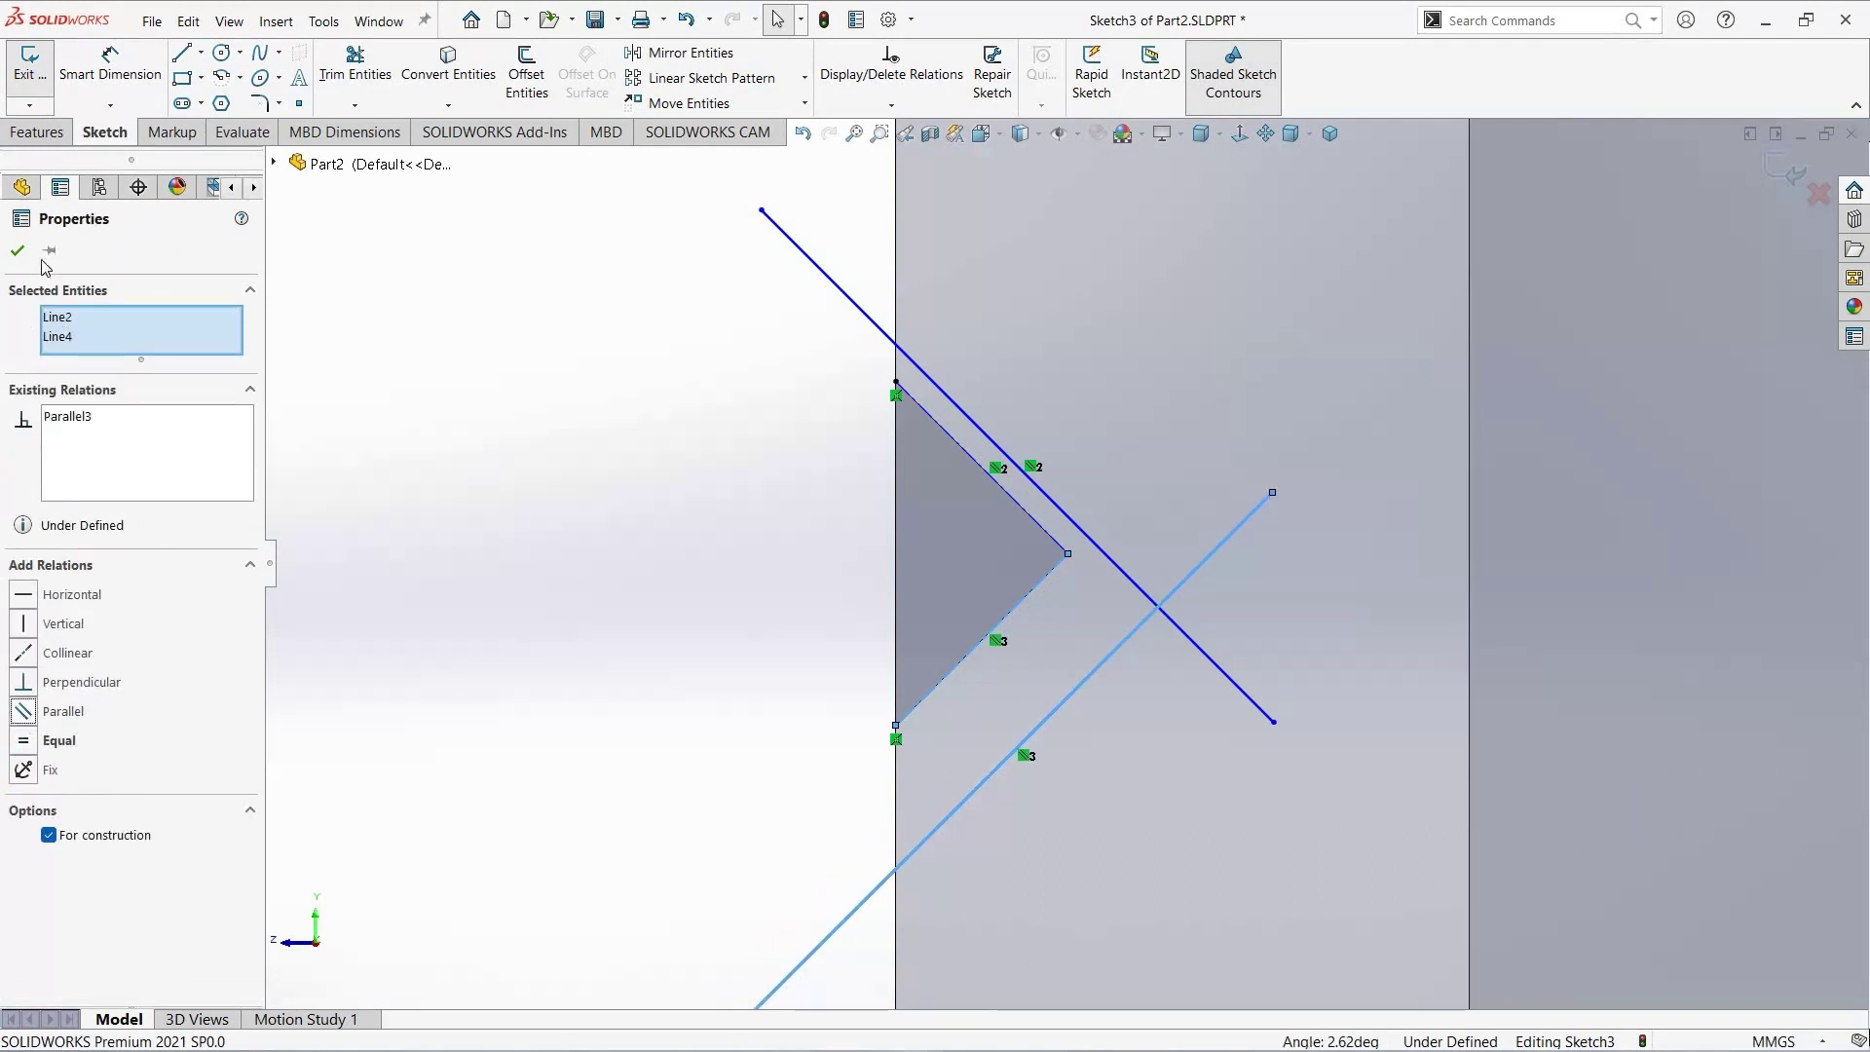
pyautogui.click(601, 567)
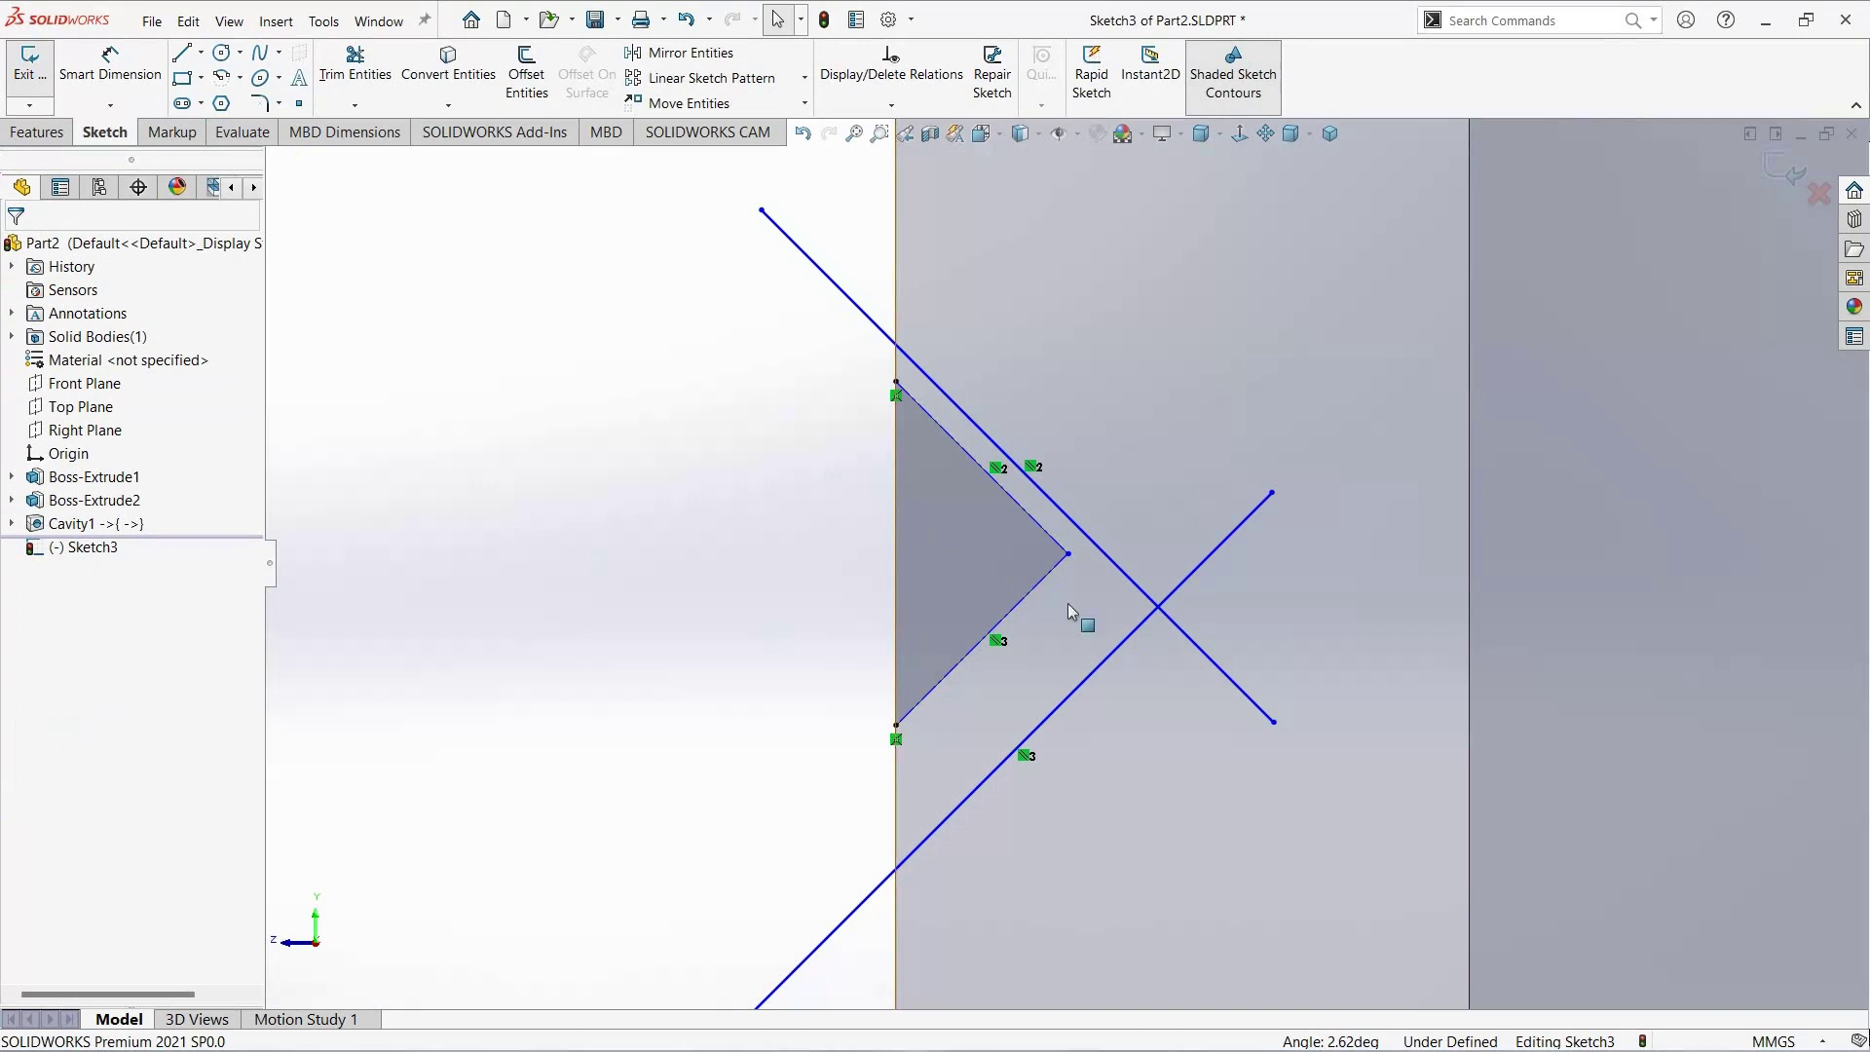
pyautogui.click(110, 68)
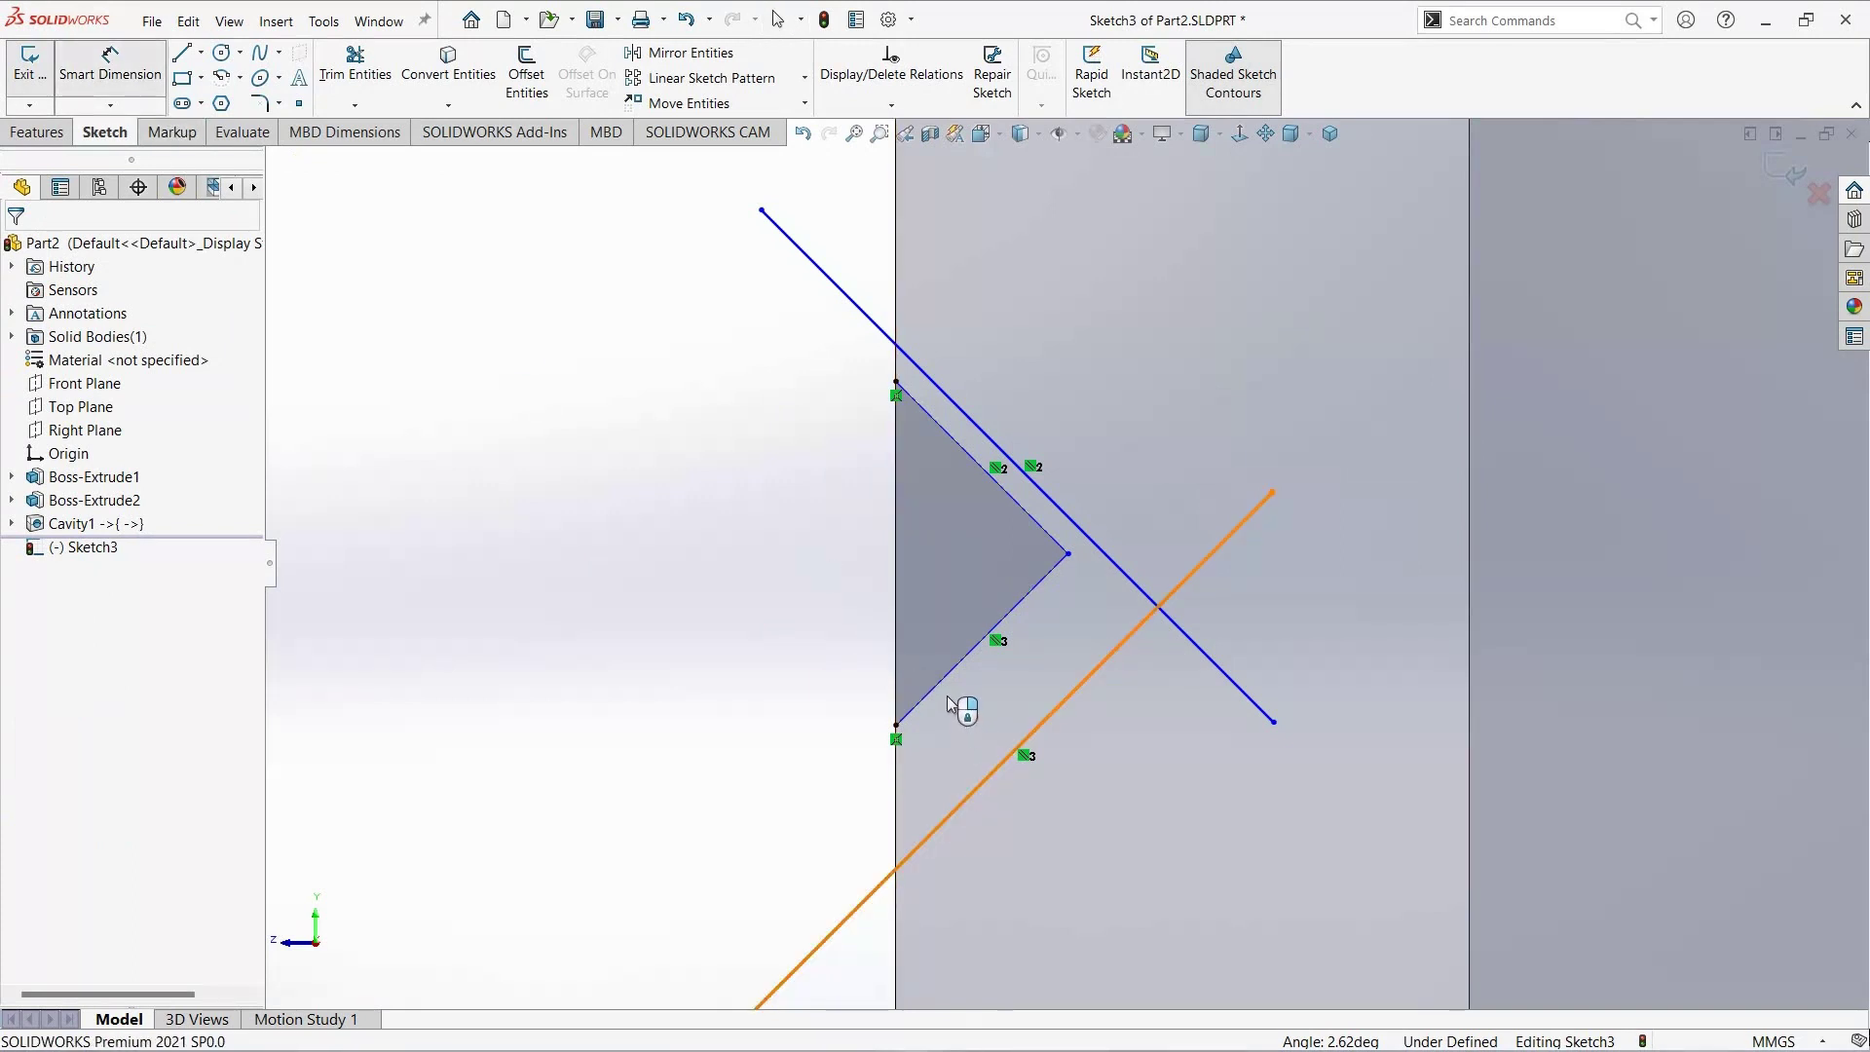
pyautogui.click(947, 698)
# Step: Dimension the lower long line 0.40 mm from the triangle's lower edge
pyautogui.click(876, 887)
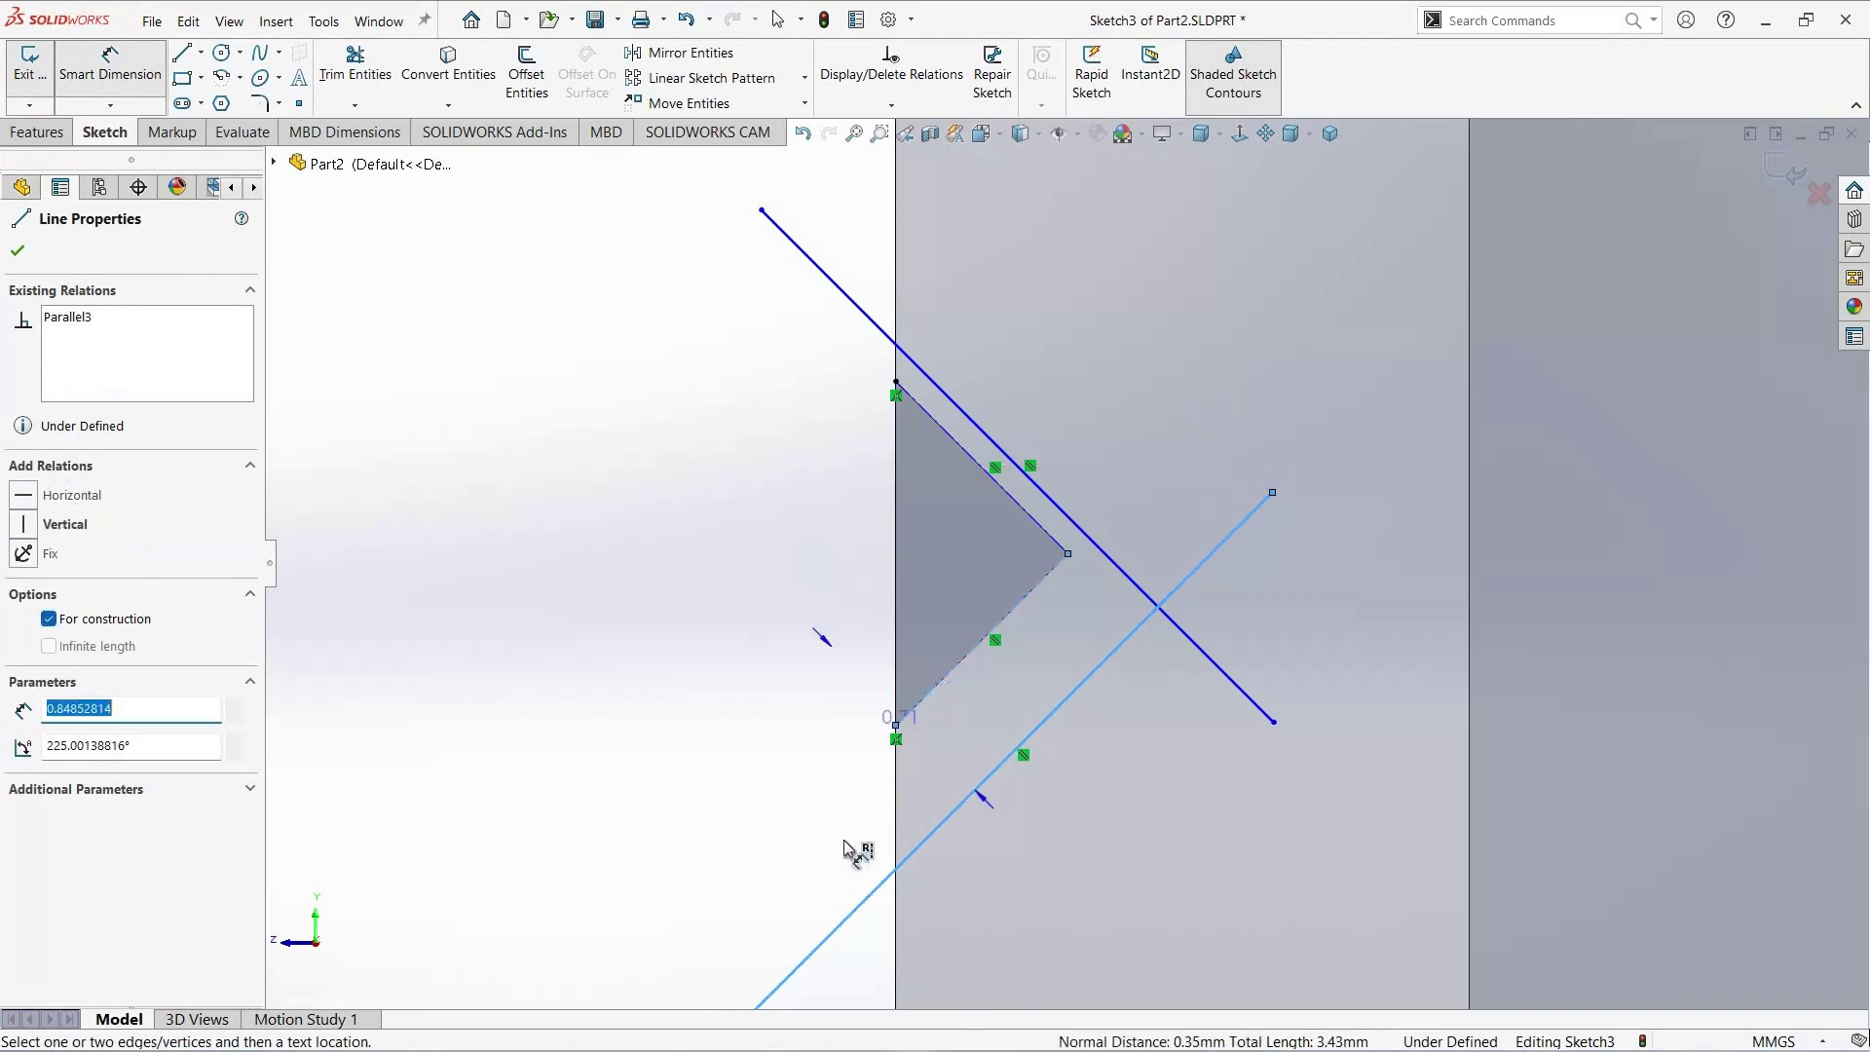
pyautogui.click(849, 851)
pyautogui.write('0.4')
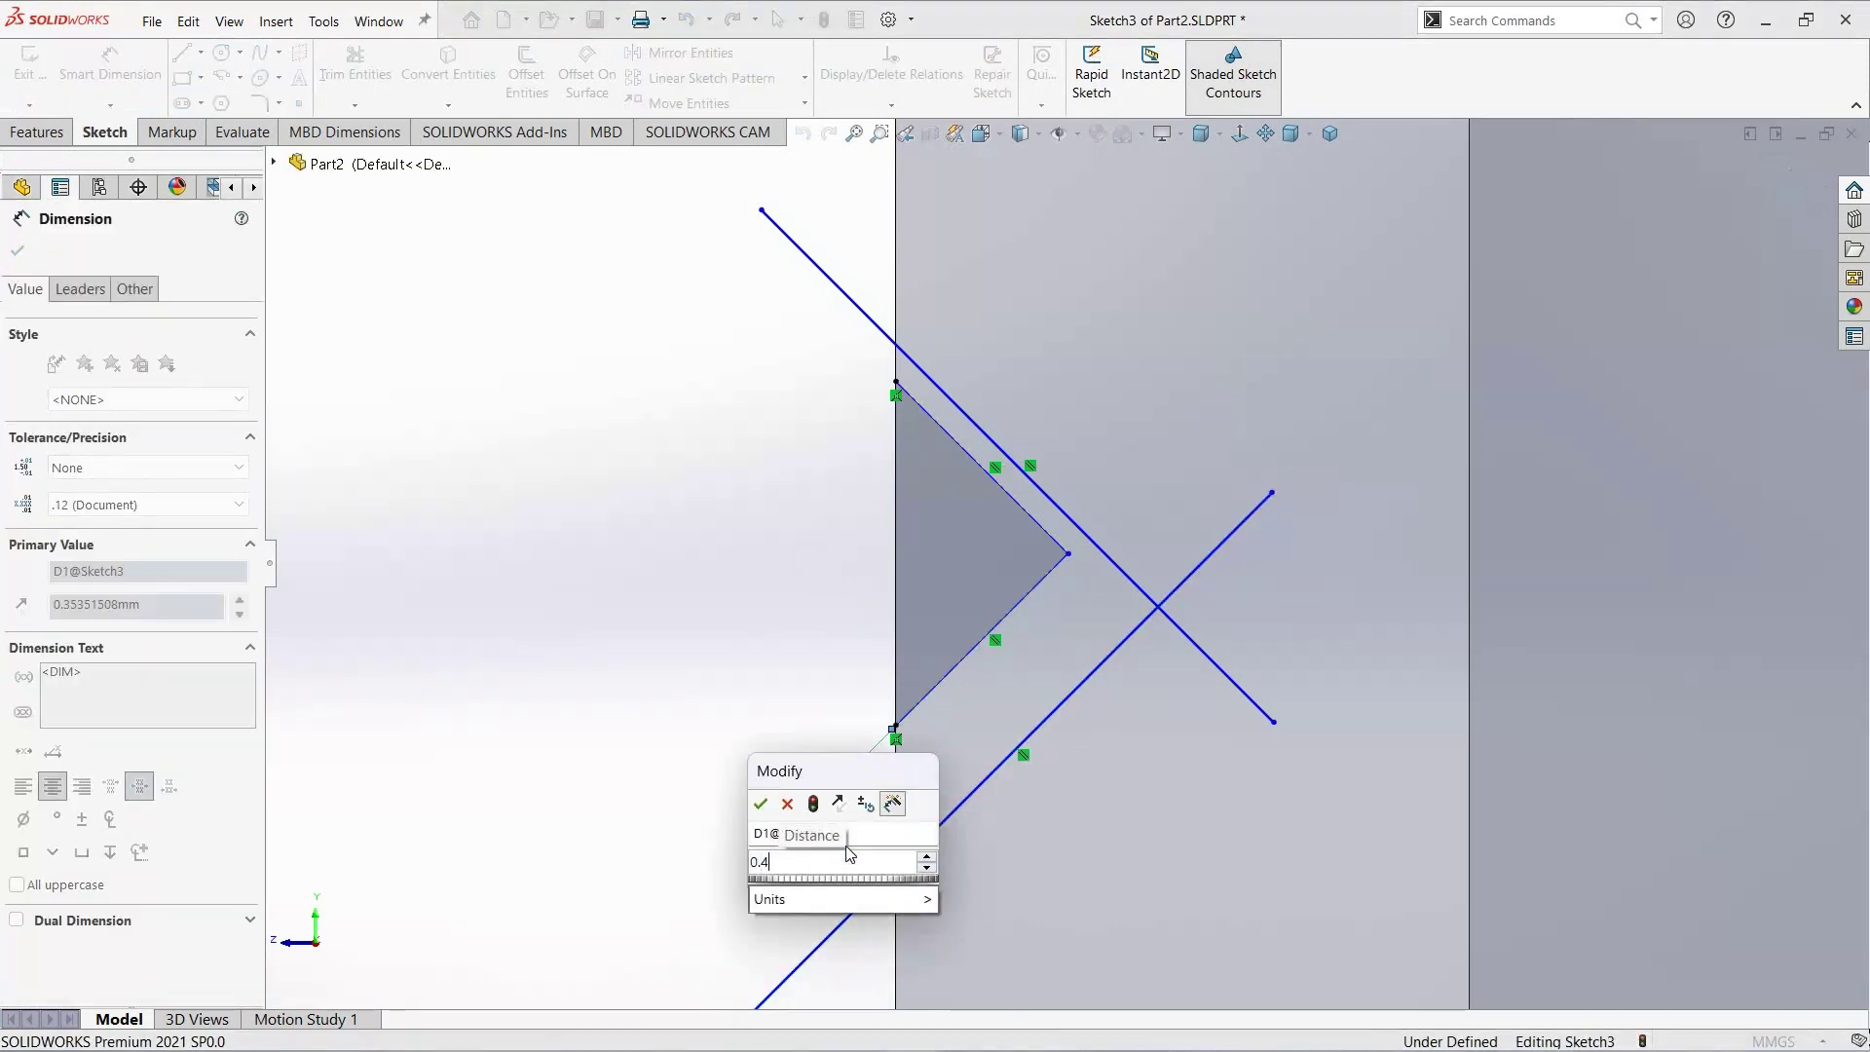
pyautogui.press('Return')
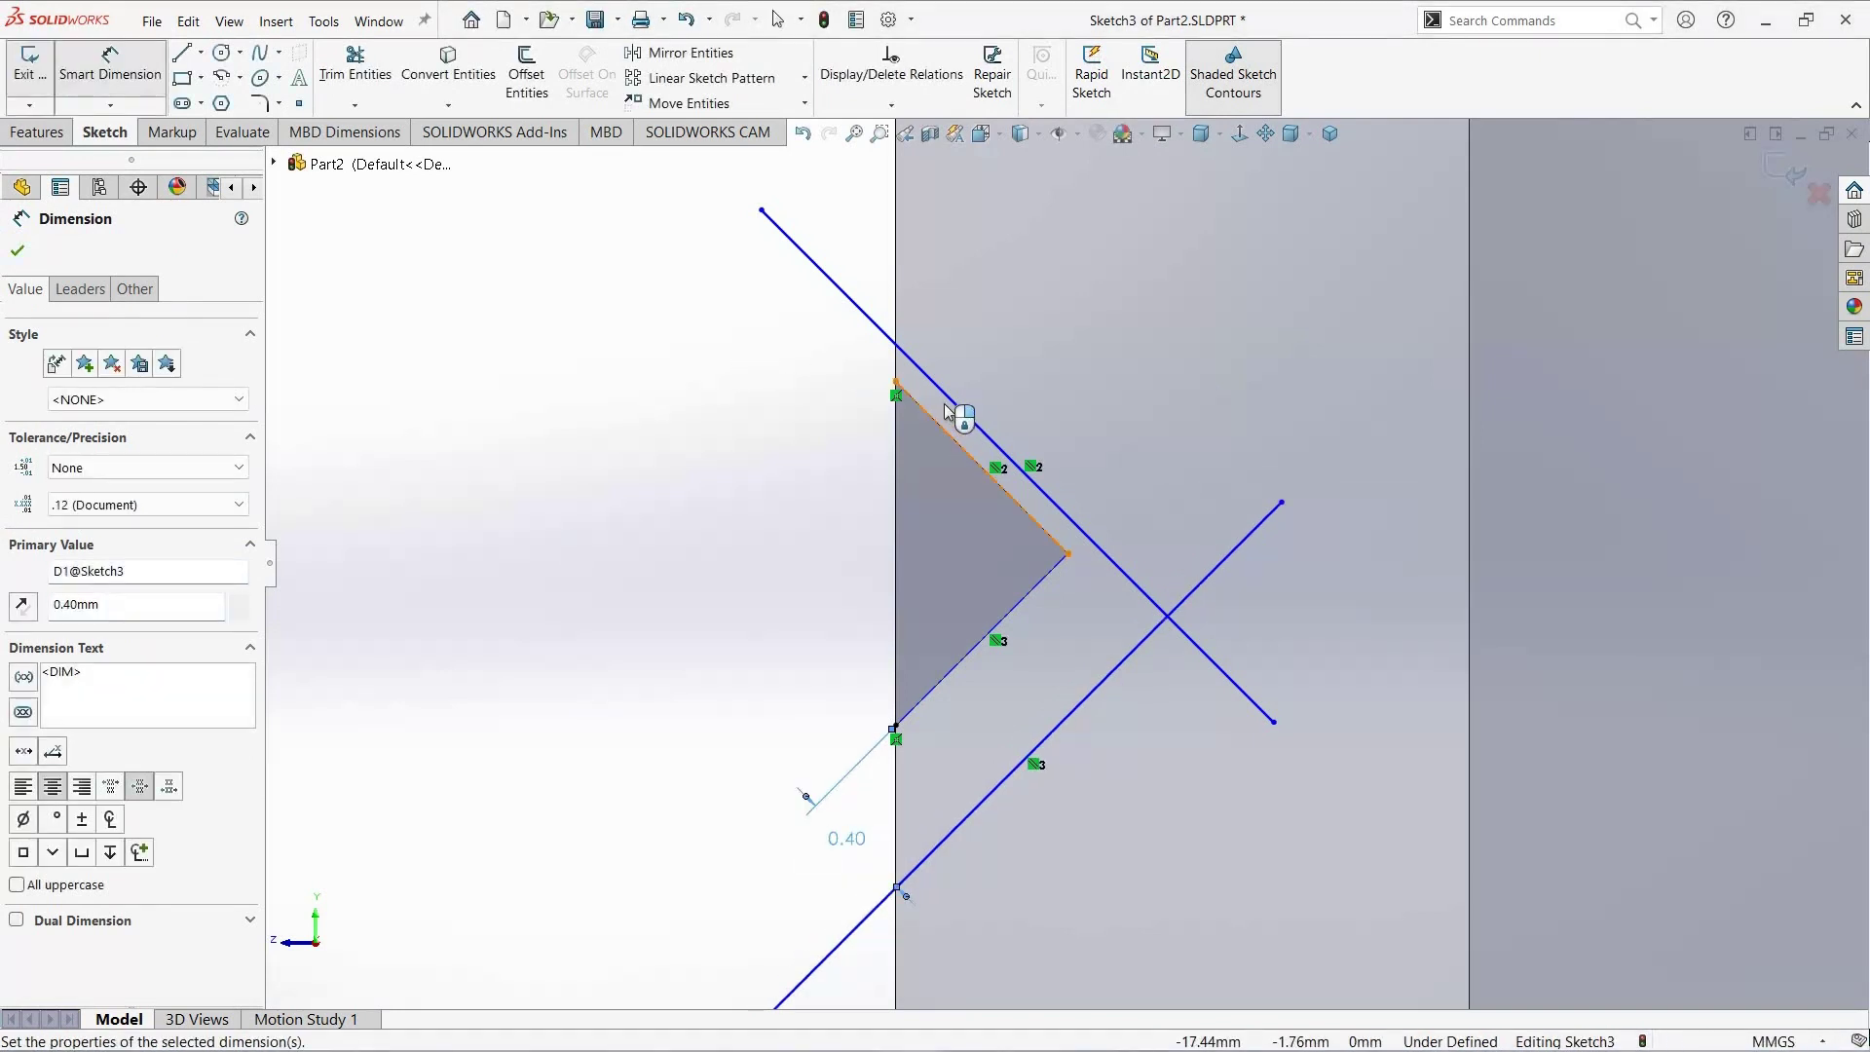
# Step: Dimension the upper long line 0.20 mm from the triangle's upper edge
pyautogui.click(952, 405)
pyautogui.click(826, 334)
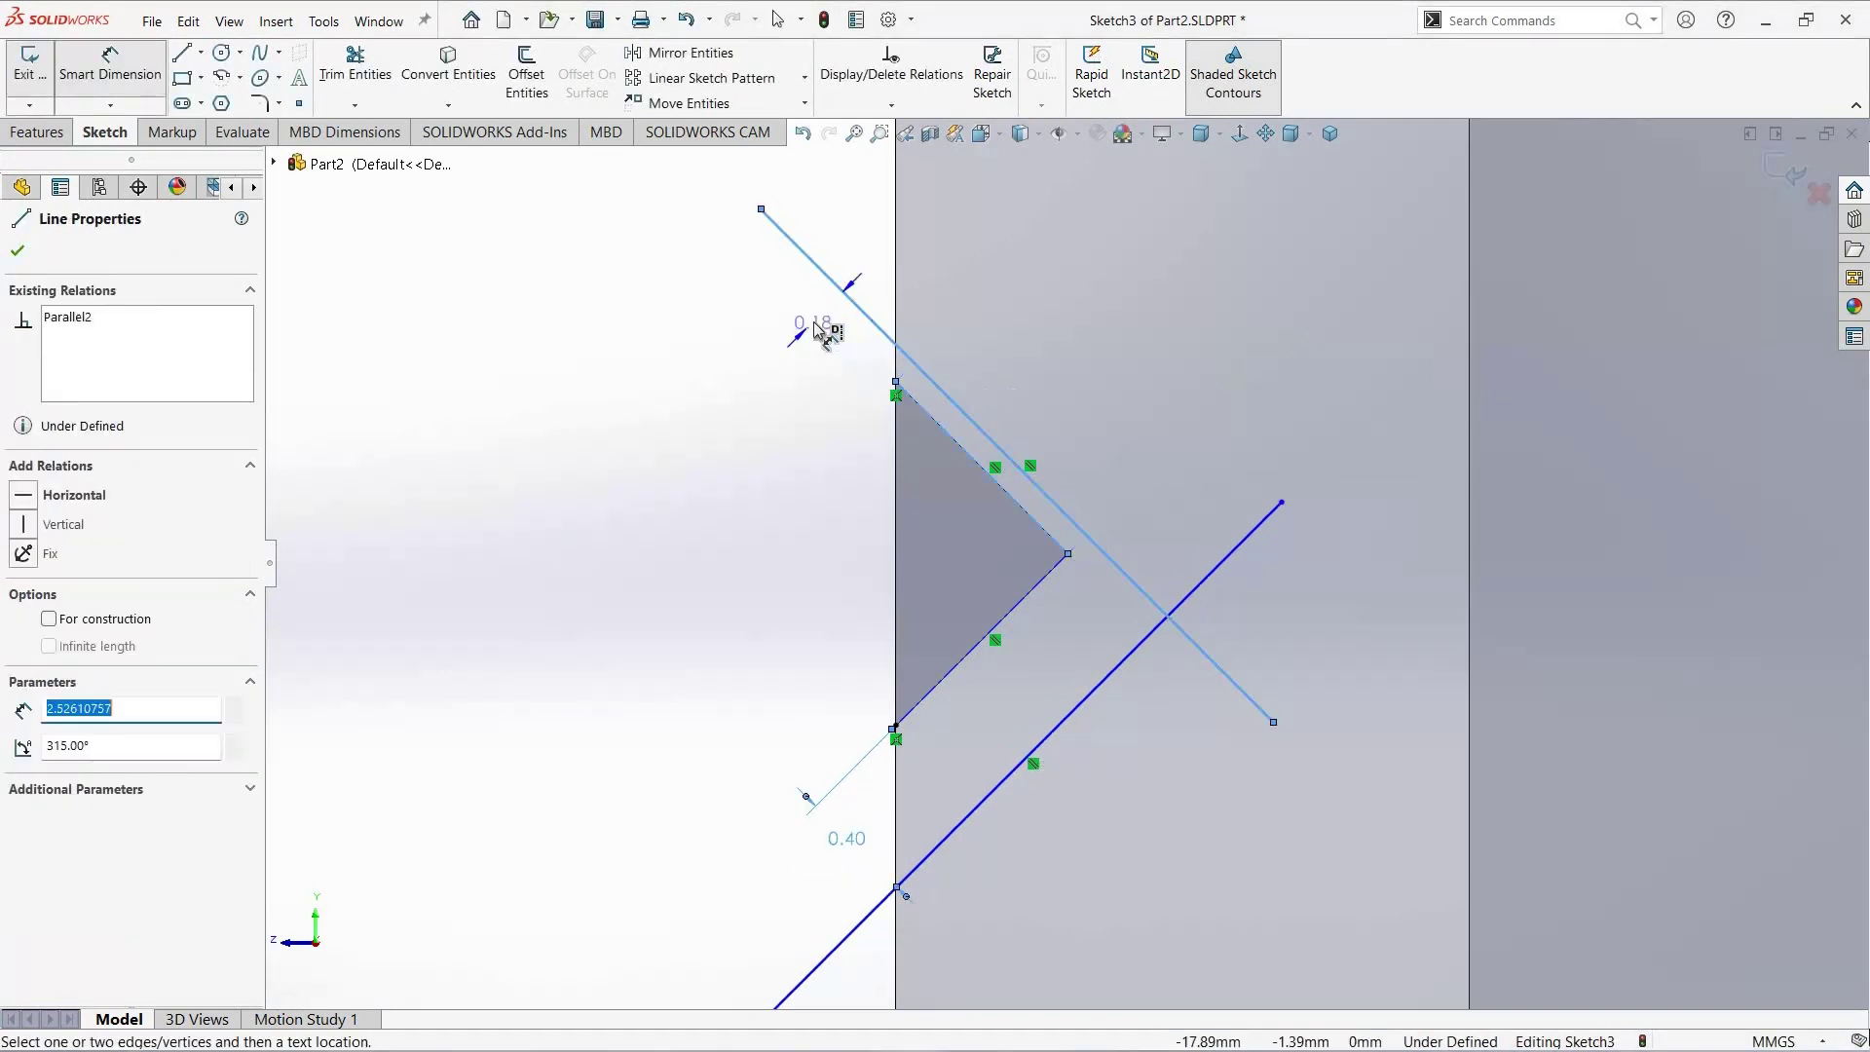
pyautogui.click(815, 322)
pyautogui.doubleClick(815, 322)
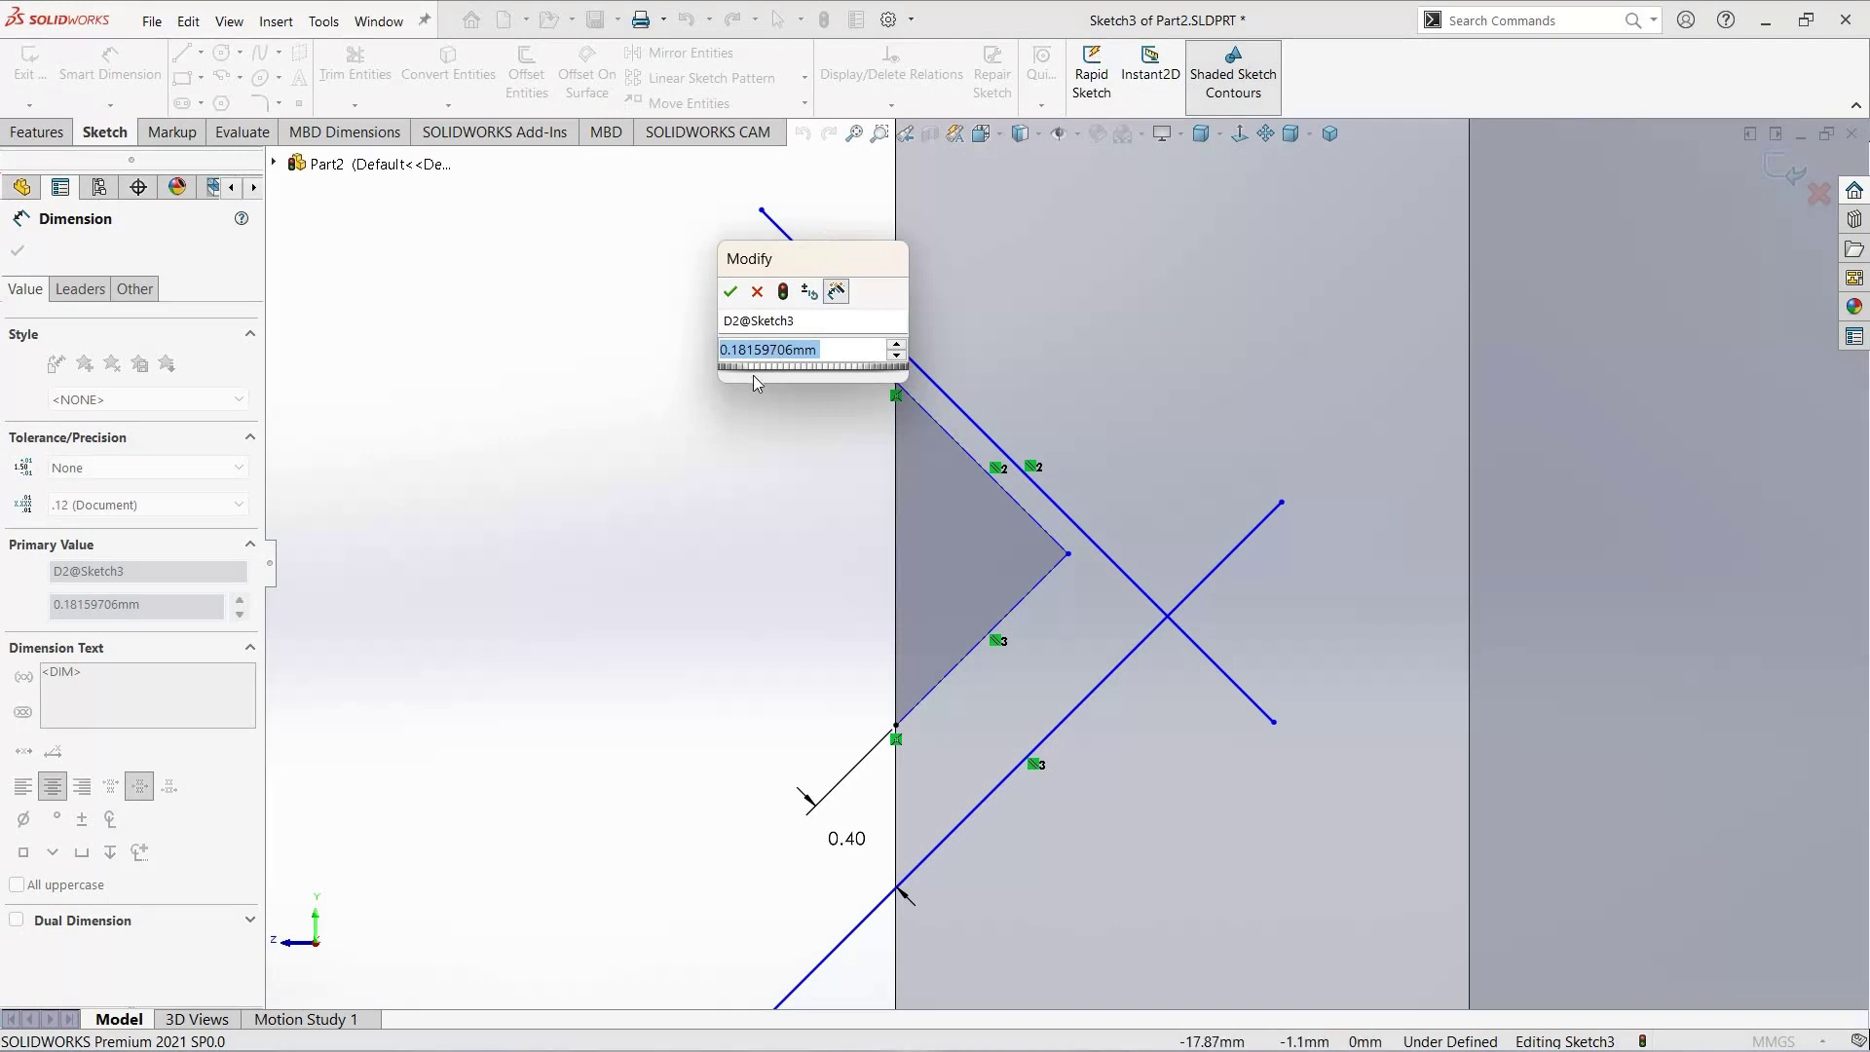
pyautogui.write('0.2')
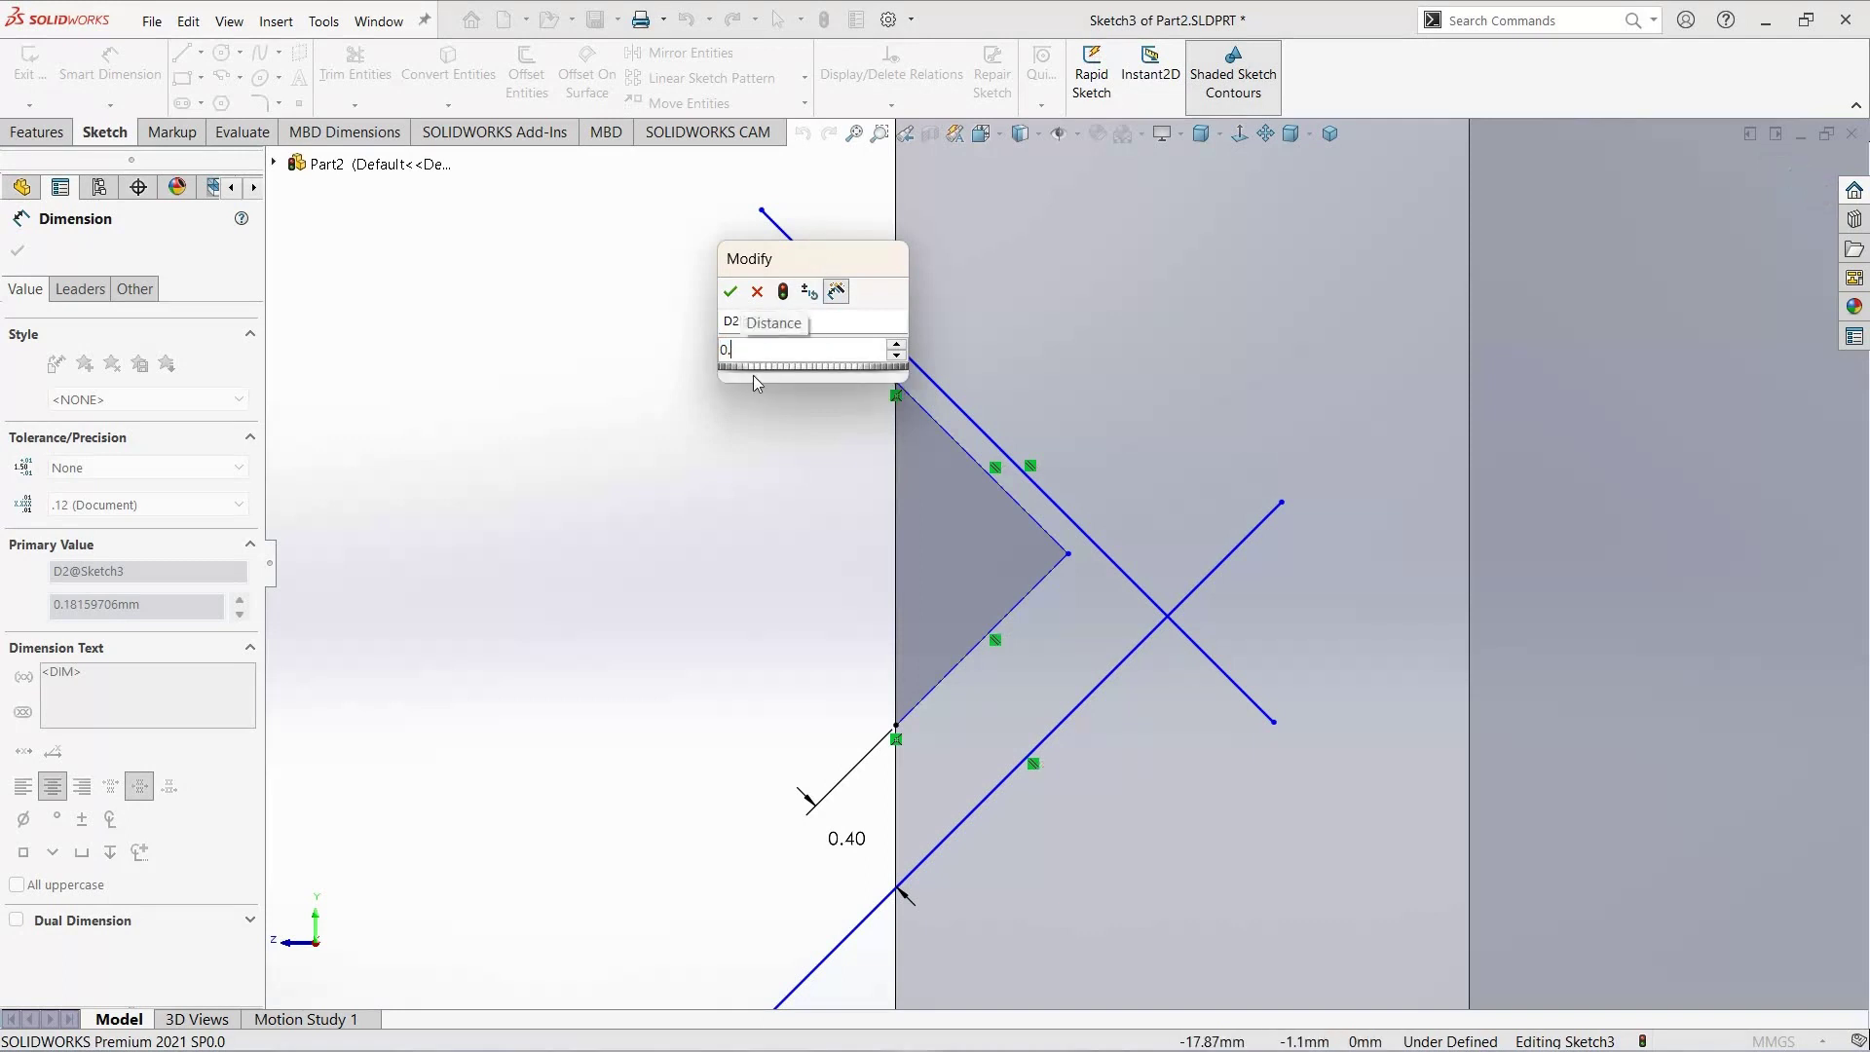
pyautogui.press('Return')
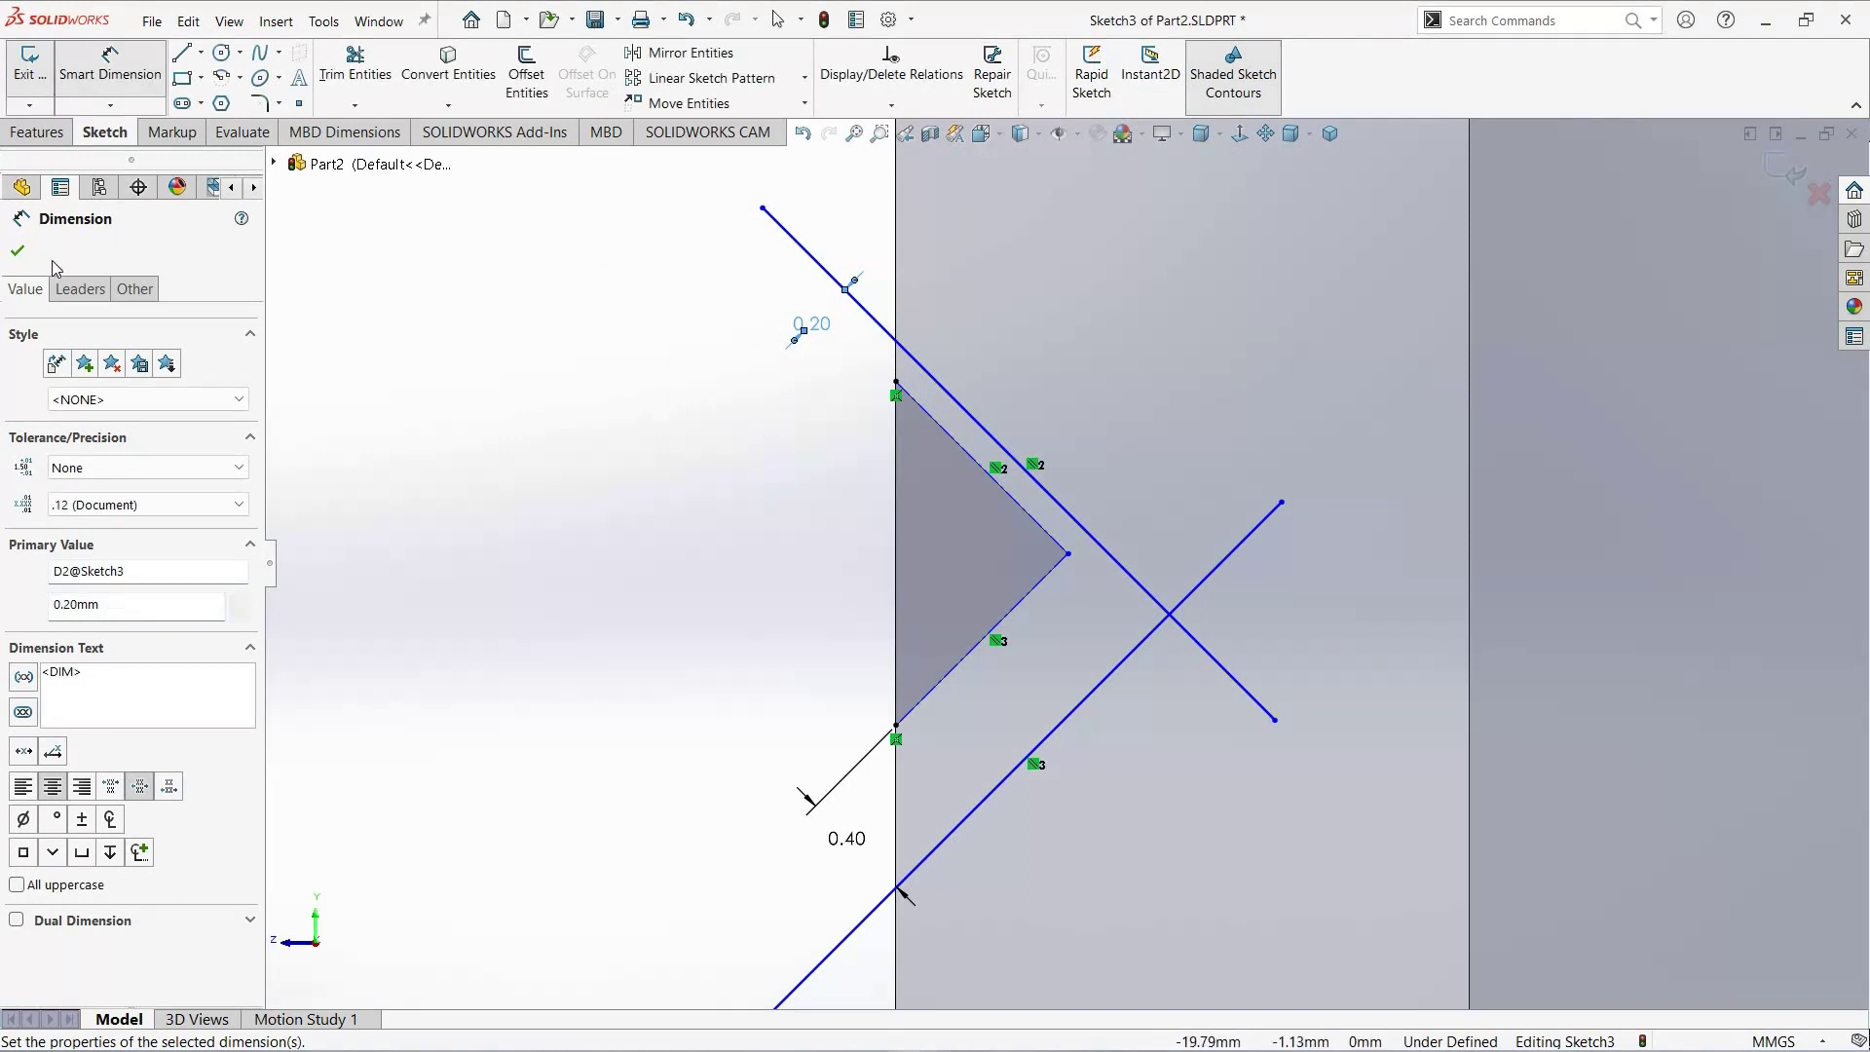
pyautogui.click(18, 250)
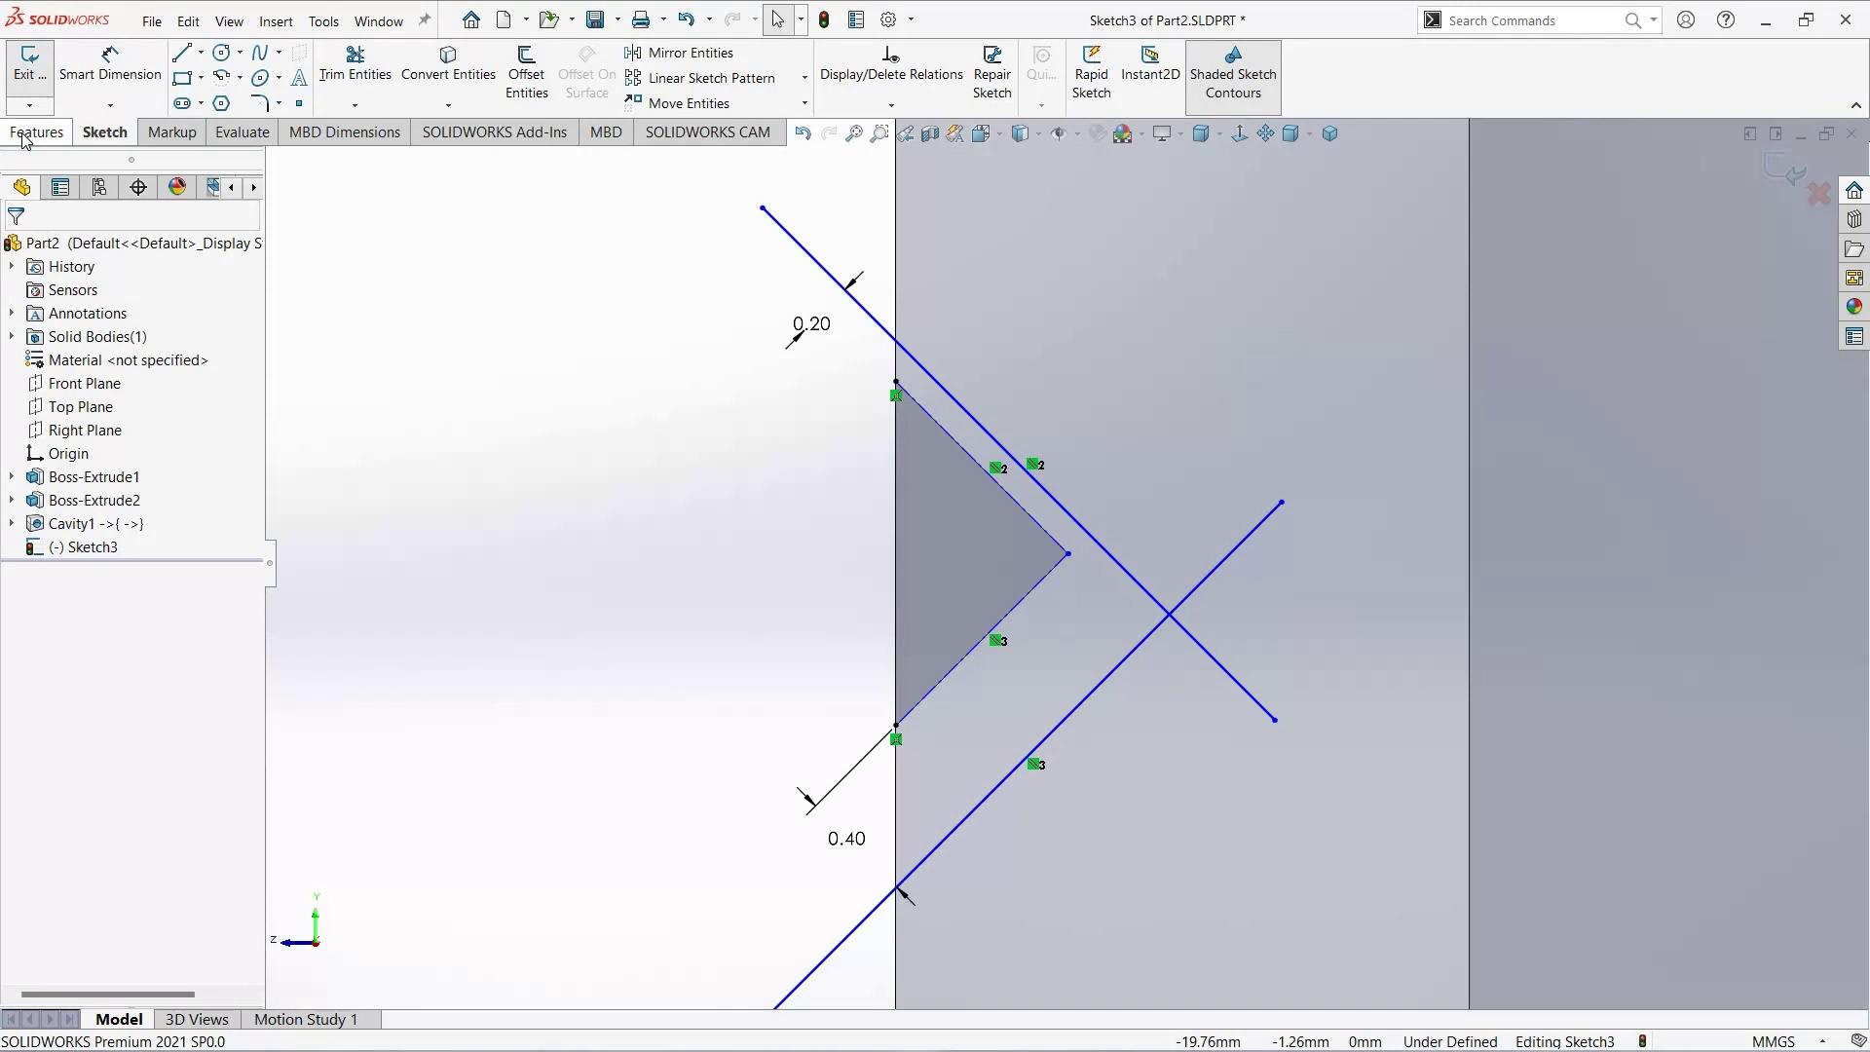
# Step: Change the upper offset dimension to 0.40 and the lower offset to 0.20
pyautogui.click(53, 137)
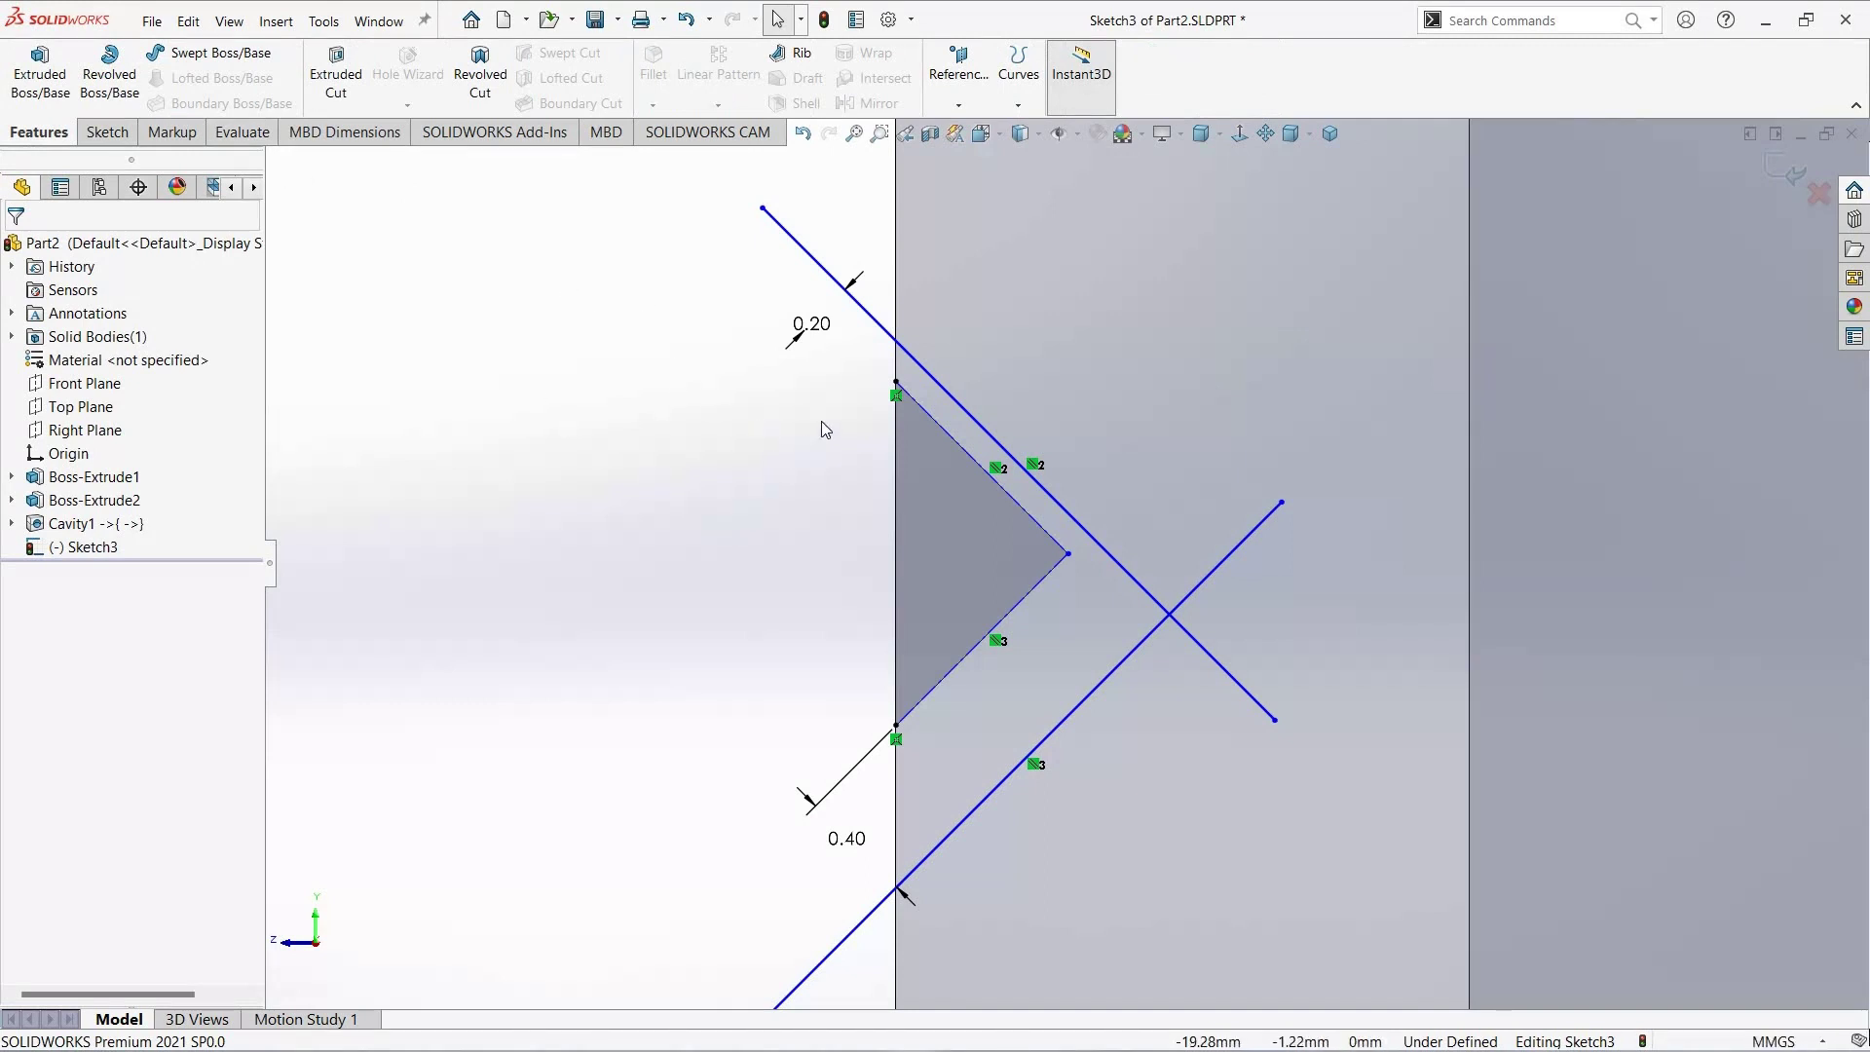
pyautogui.doubleClick(804, 331)
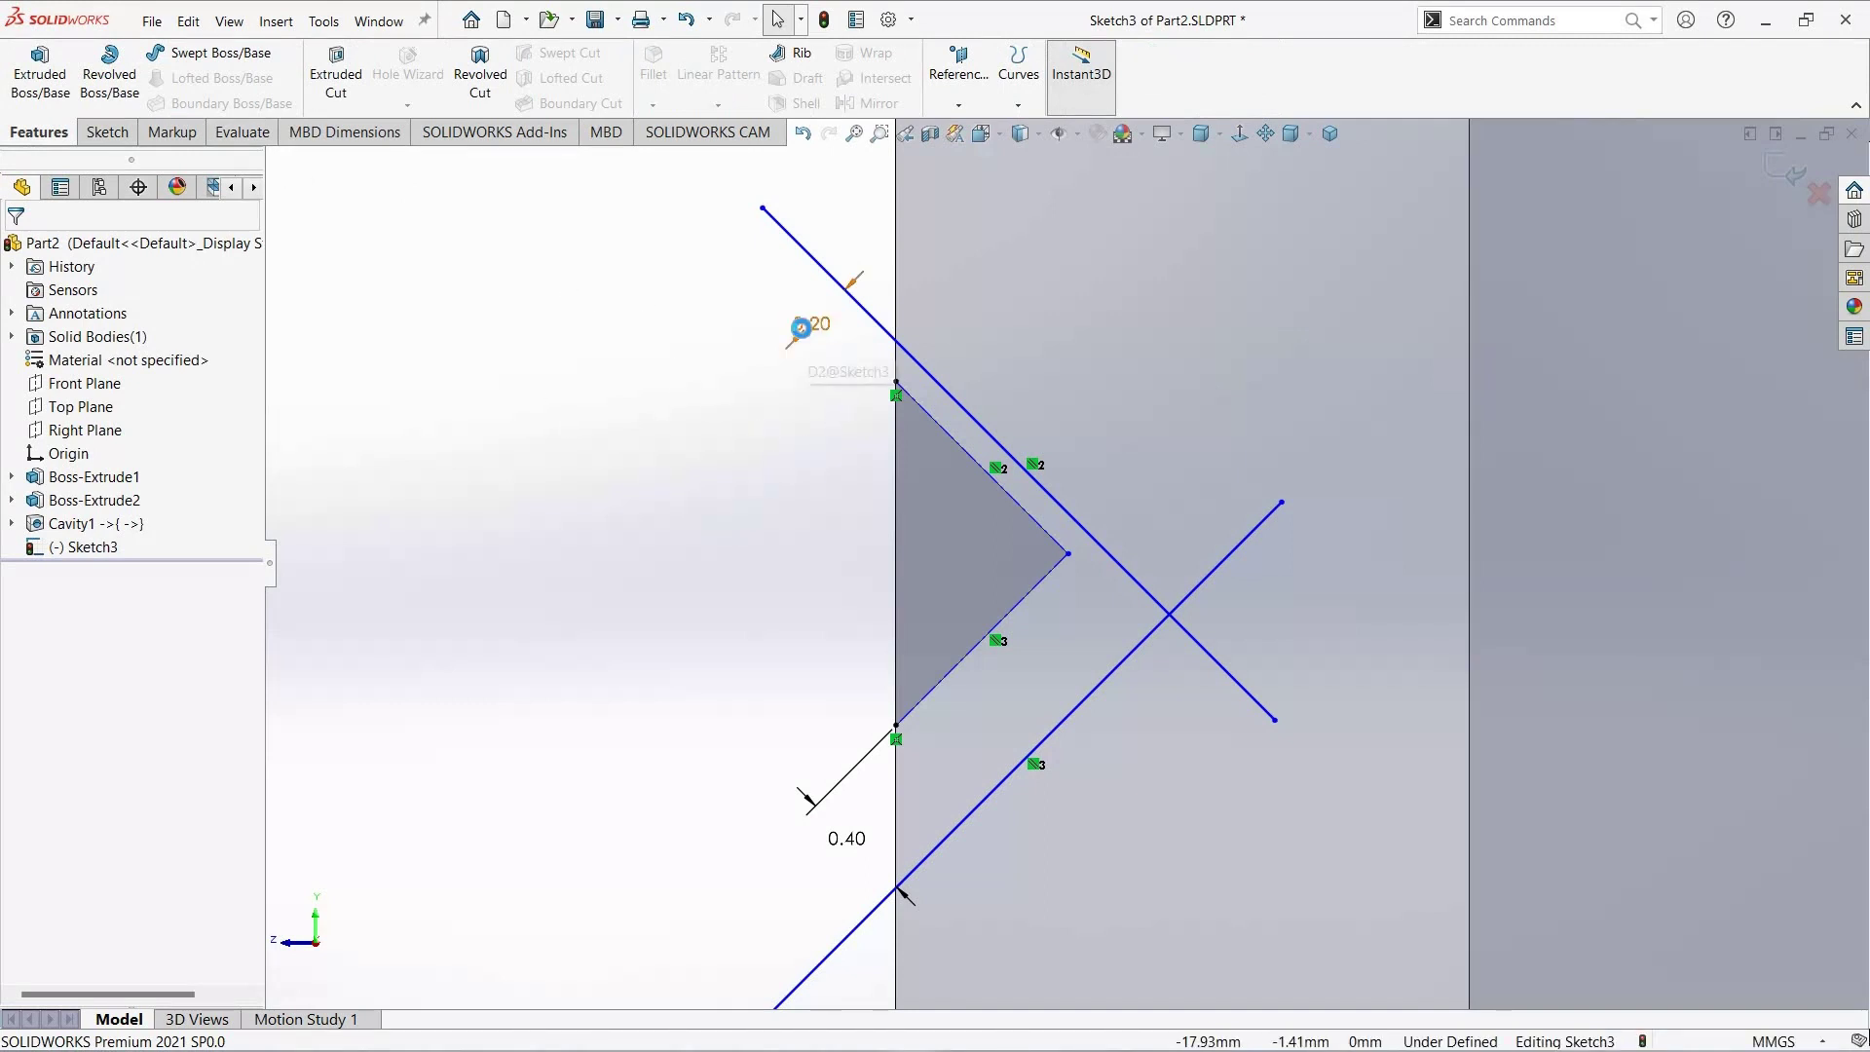
pyautogui.write('0.')
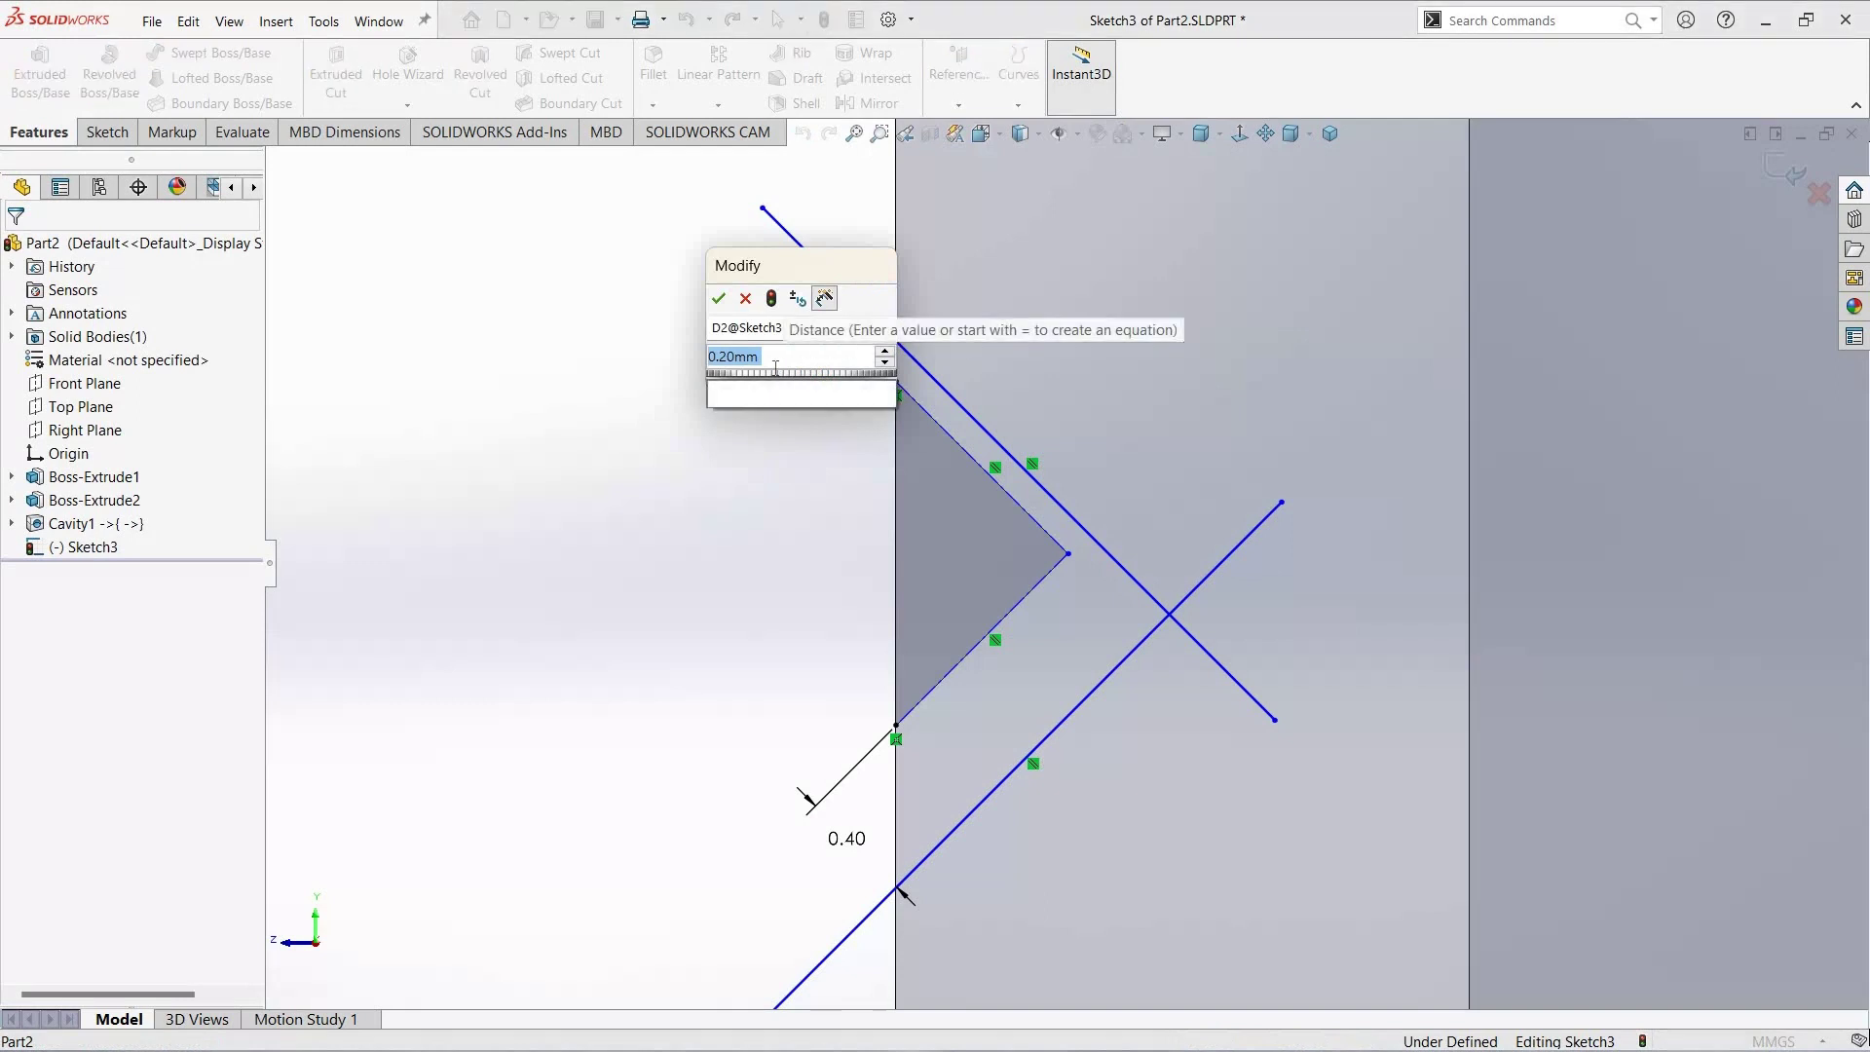
pyautogui.write('4')
pyautogui.press('Return')
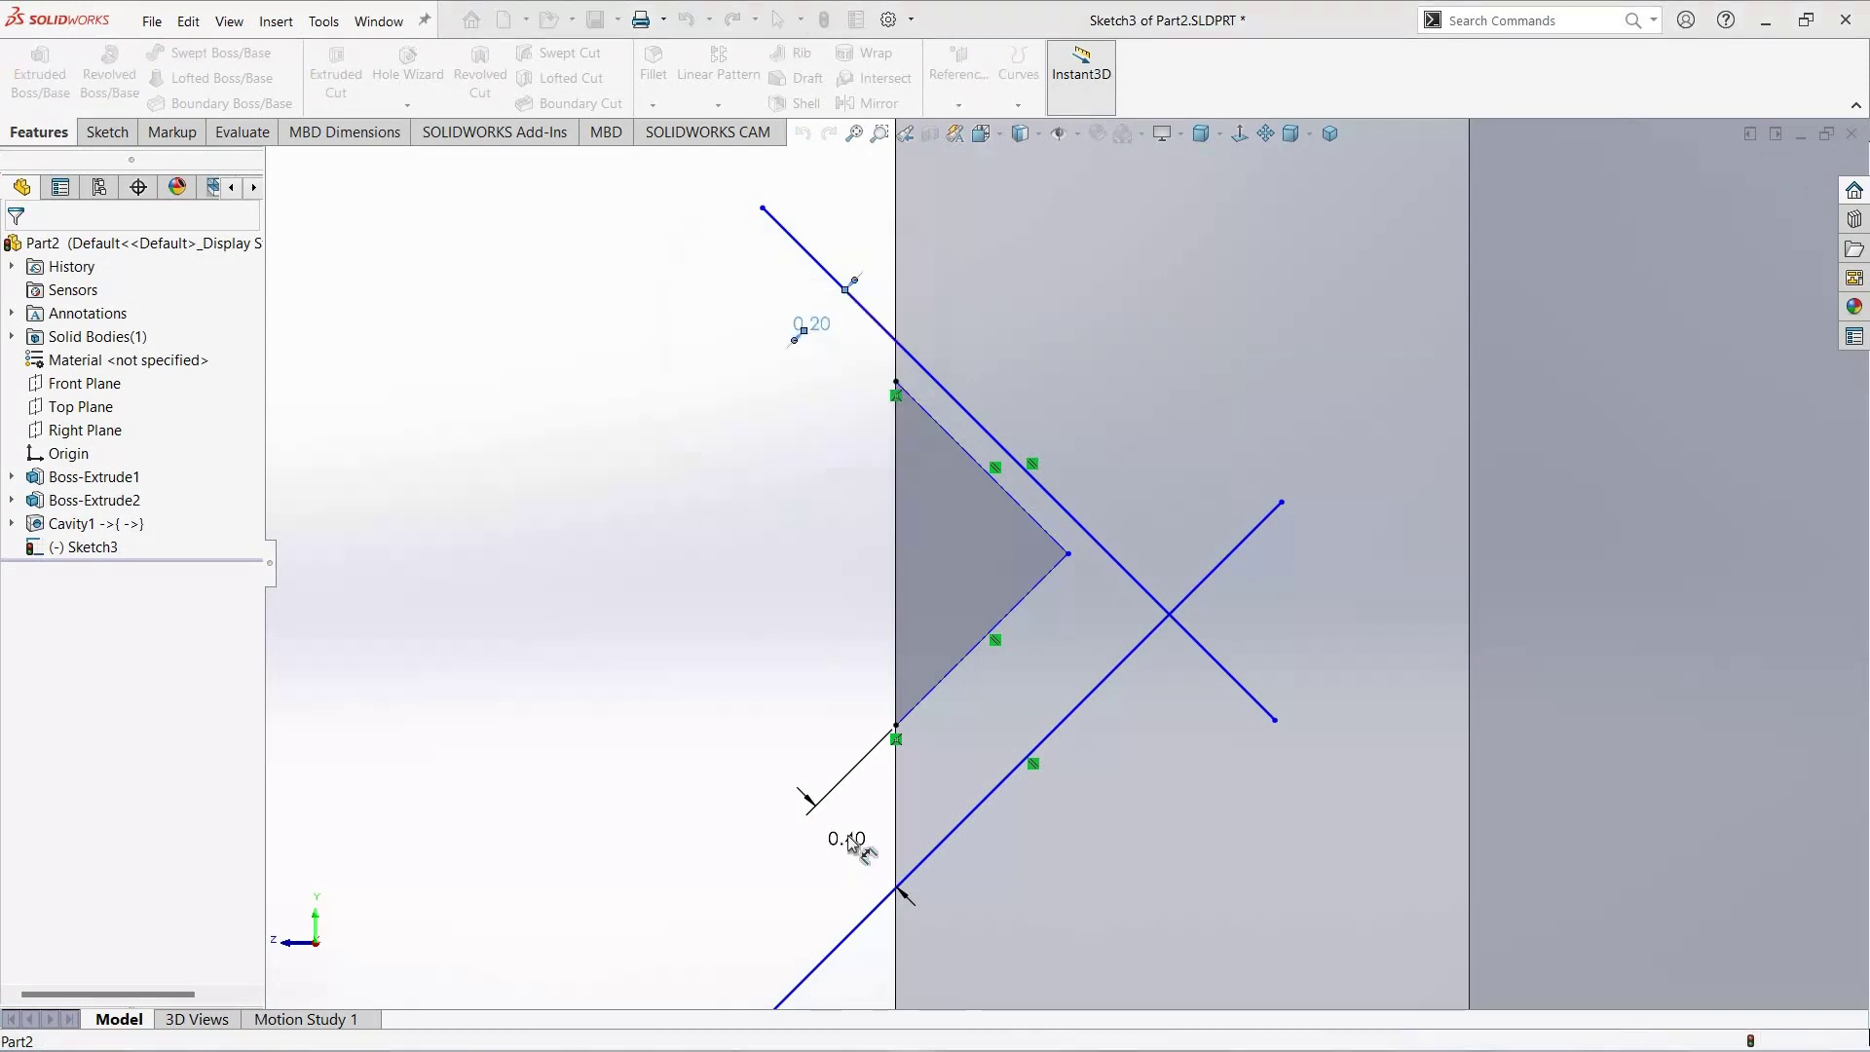
pyautogui.click(845, 840)
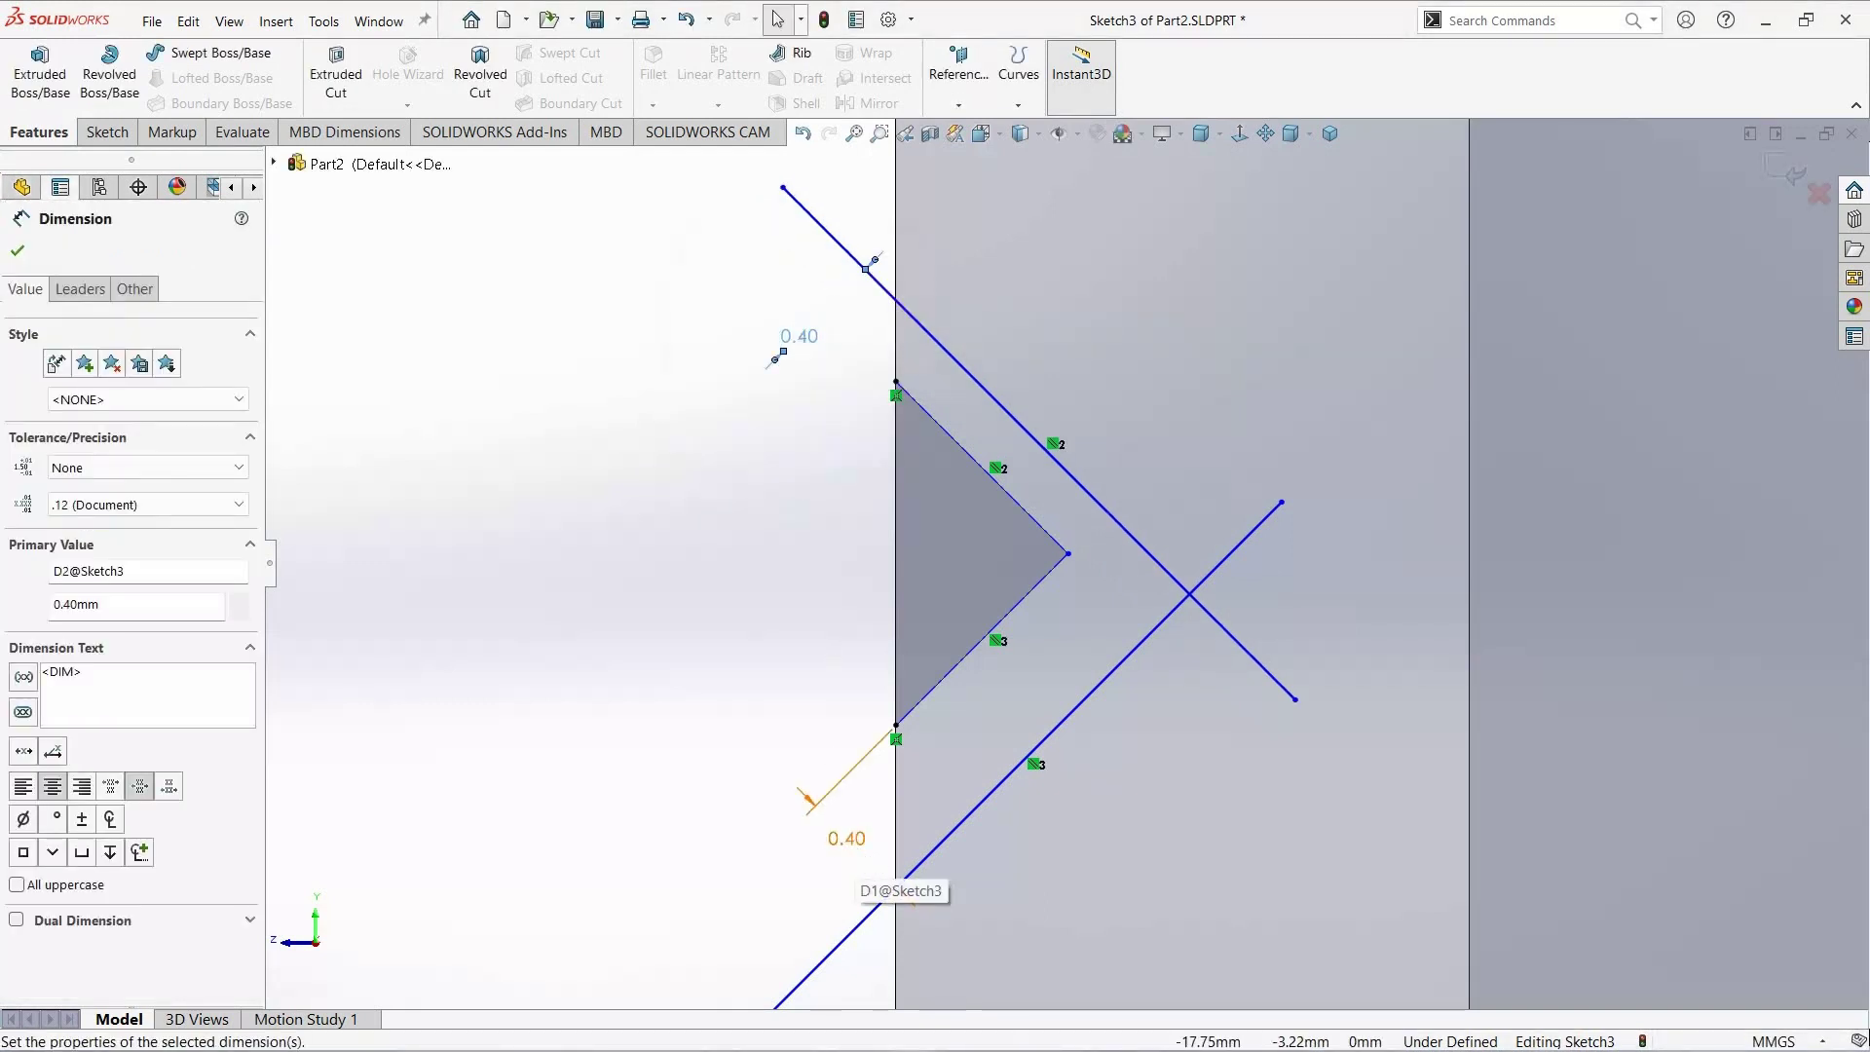
pyautogui.doubleClick(848, 842)
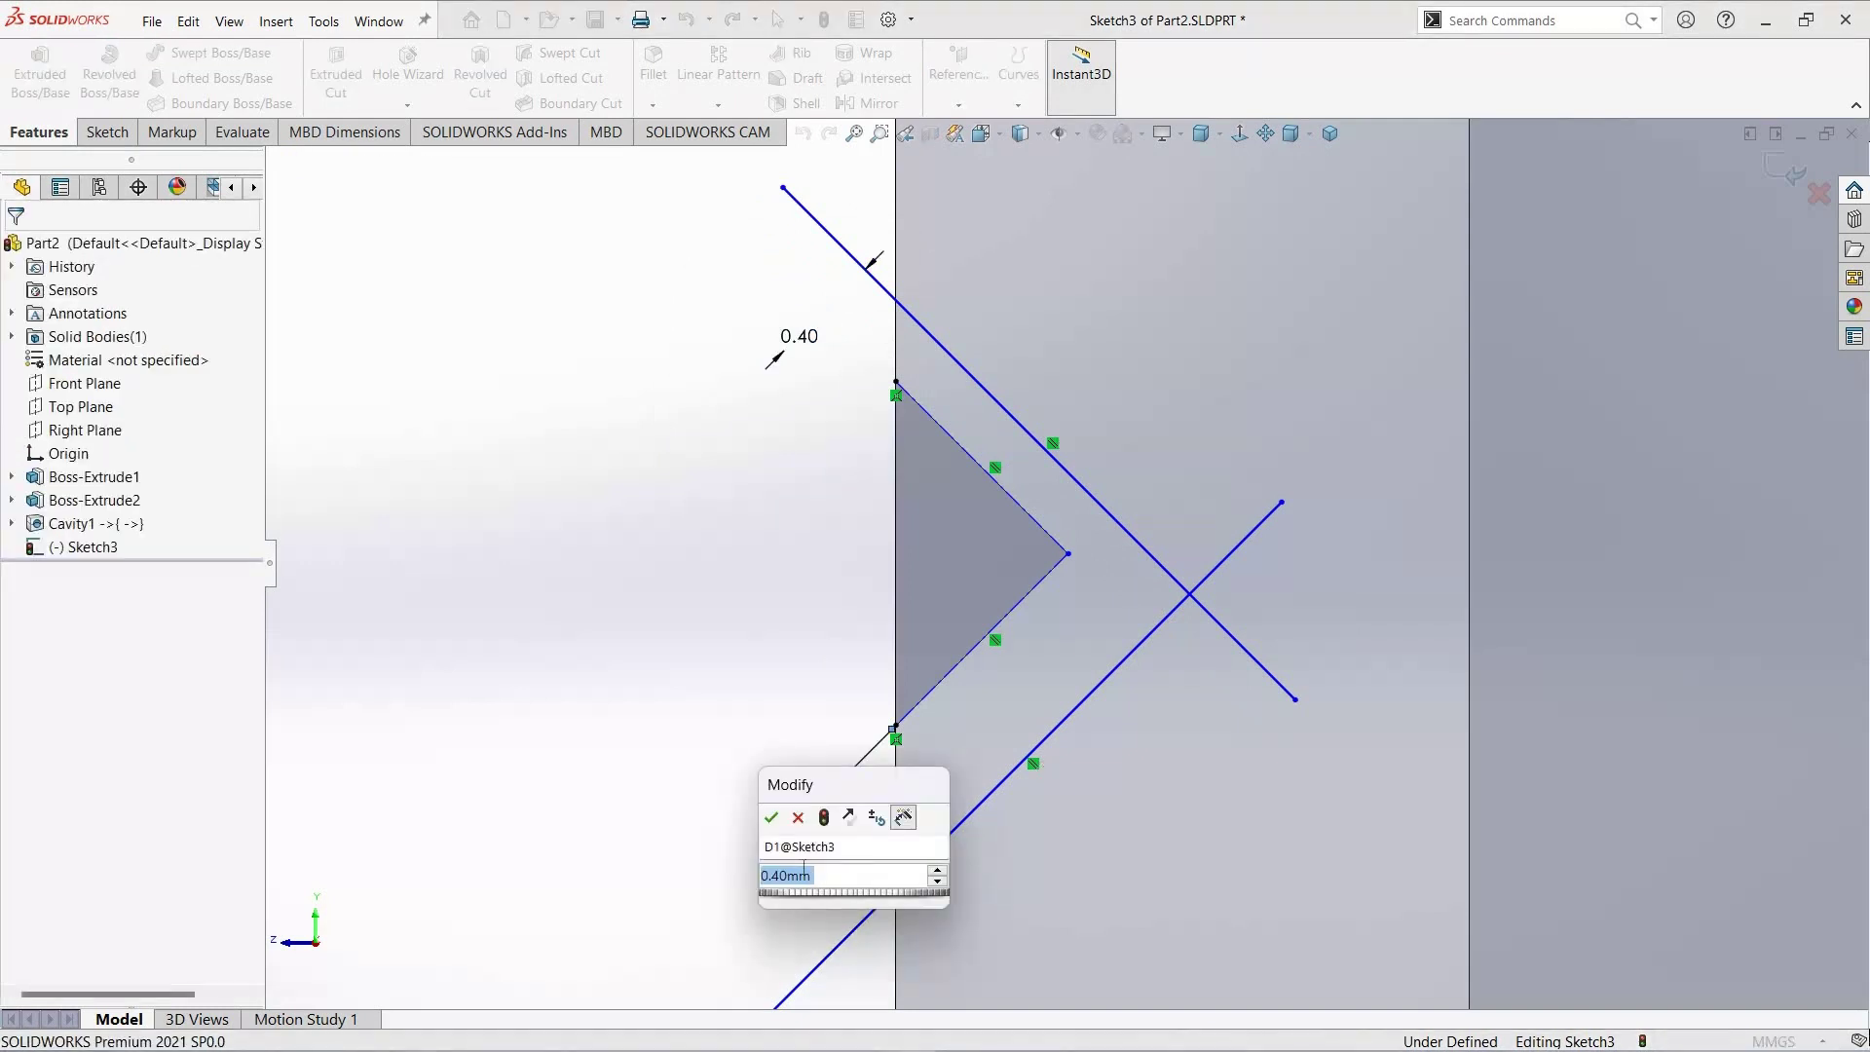
pyautogui.write('0.2')
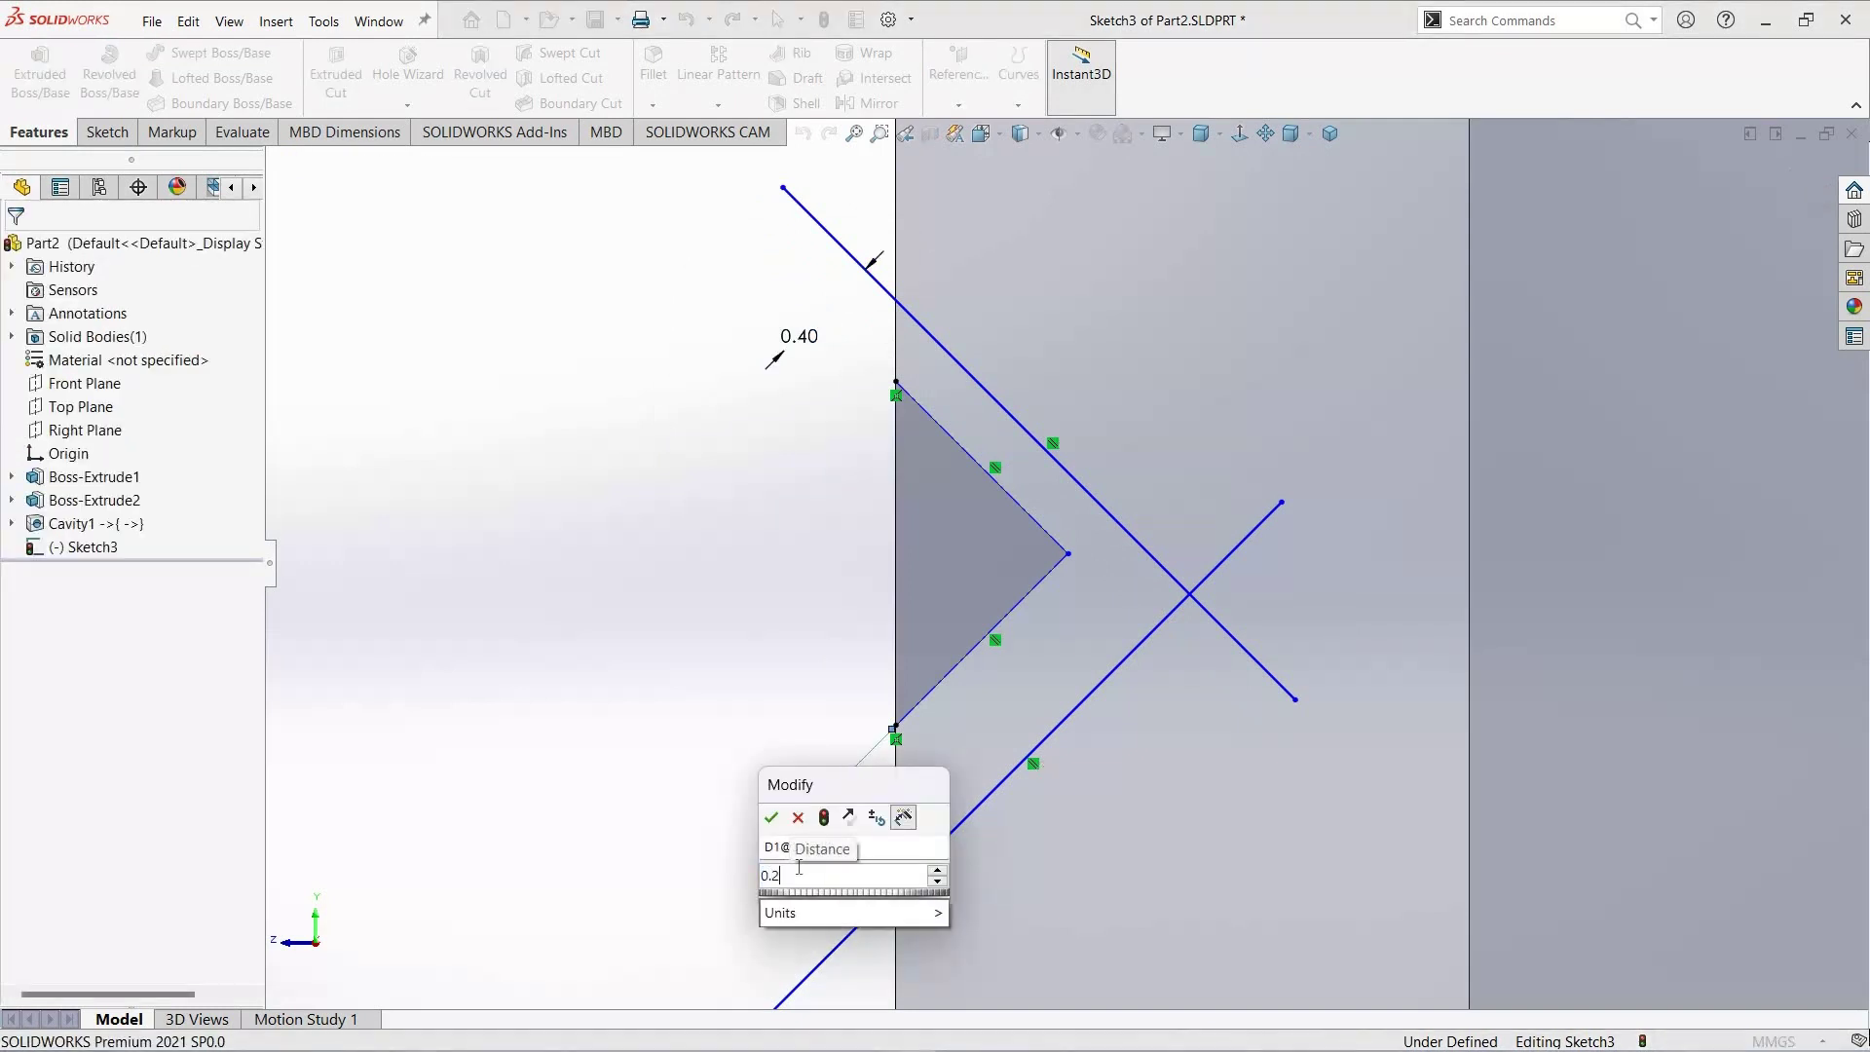
pyautogui.press('Return')
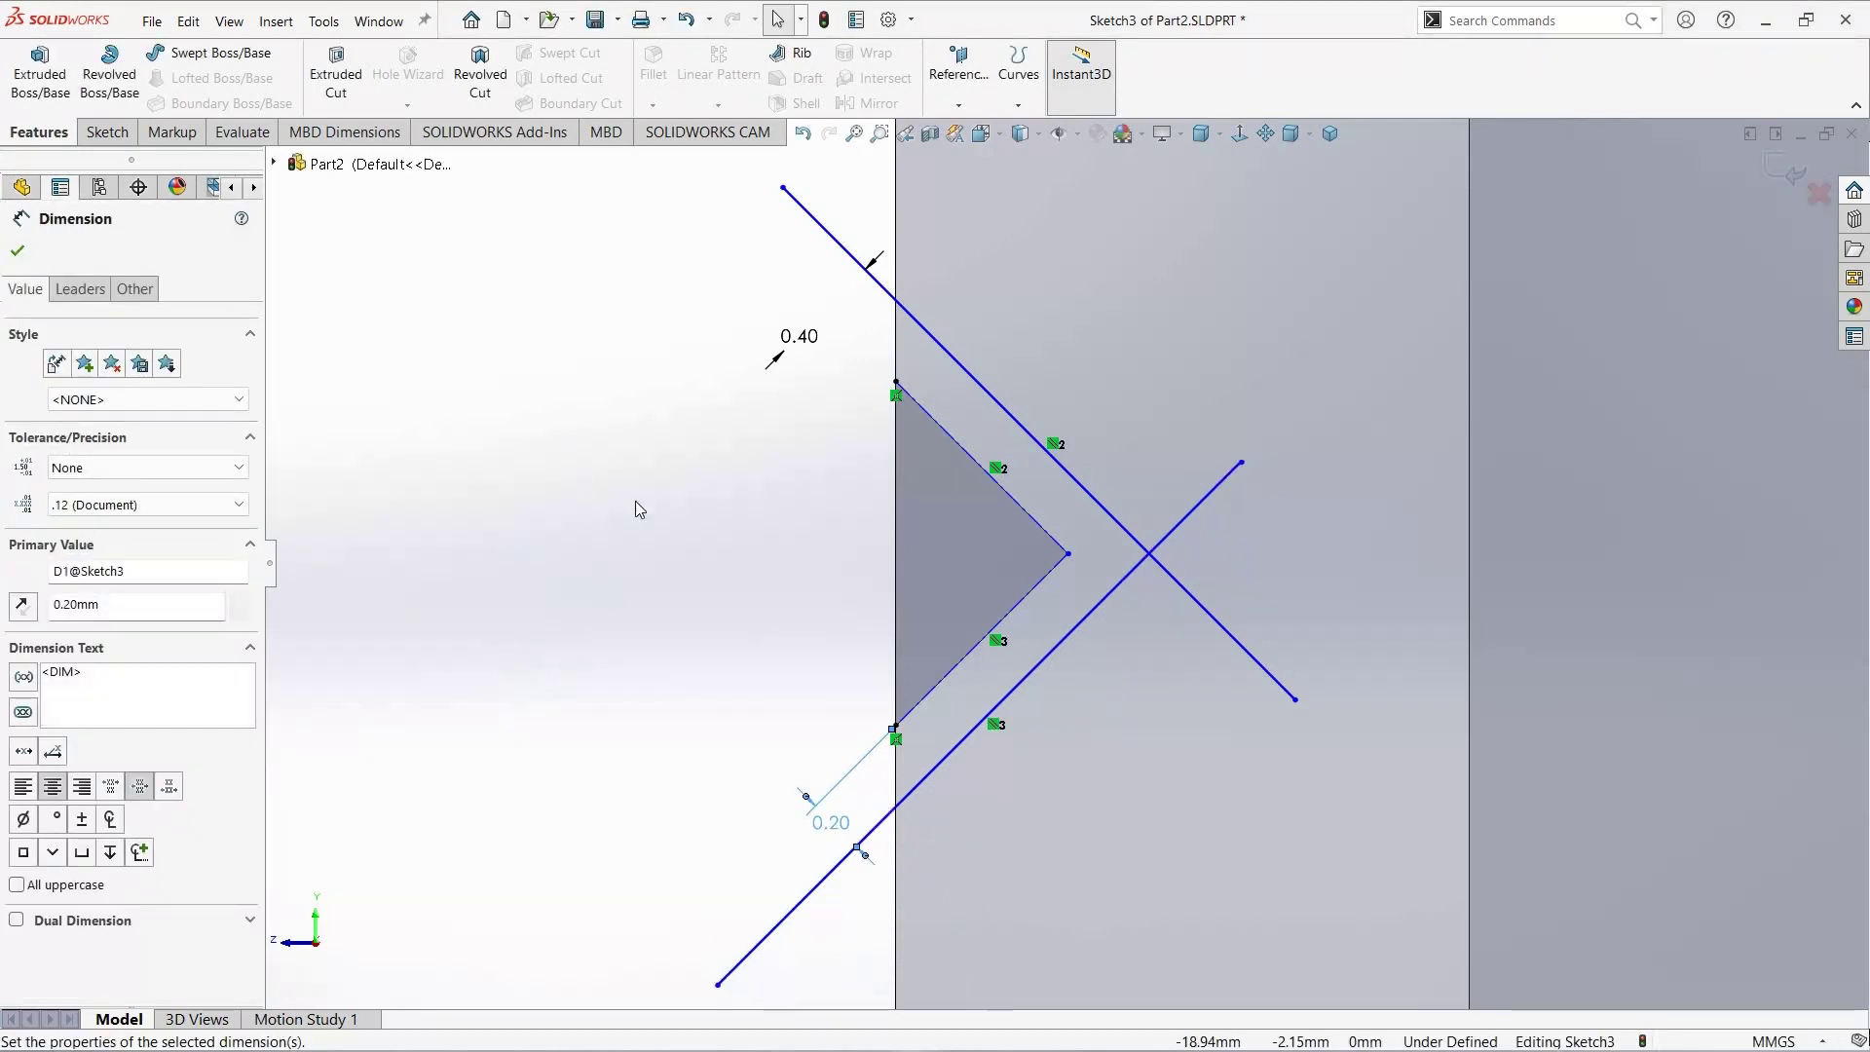
# Step: Delete the upper 0.40 dimension and re-dimension the upper line at 0.40 mm
pyautogui.click(797, 339)
pyautogui.press('Delete')
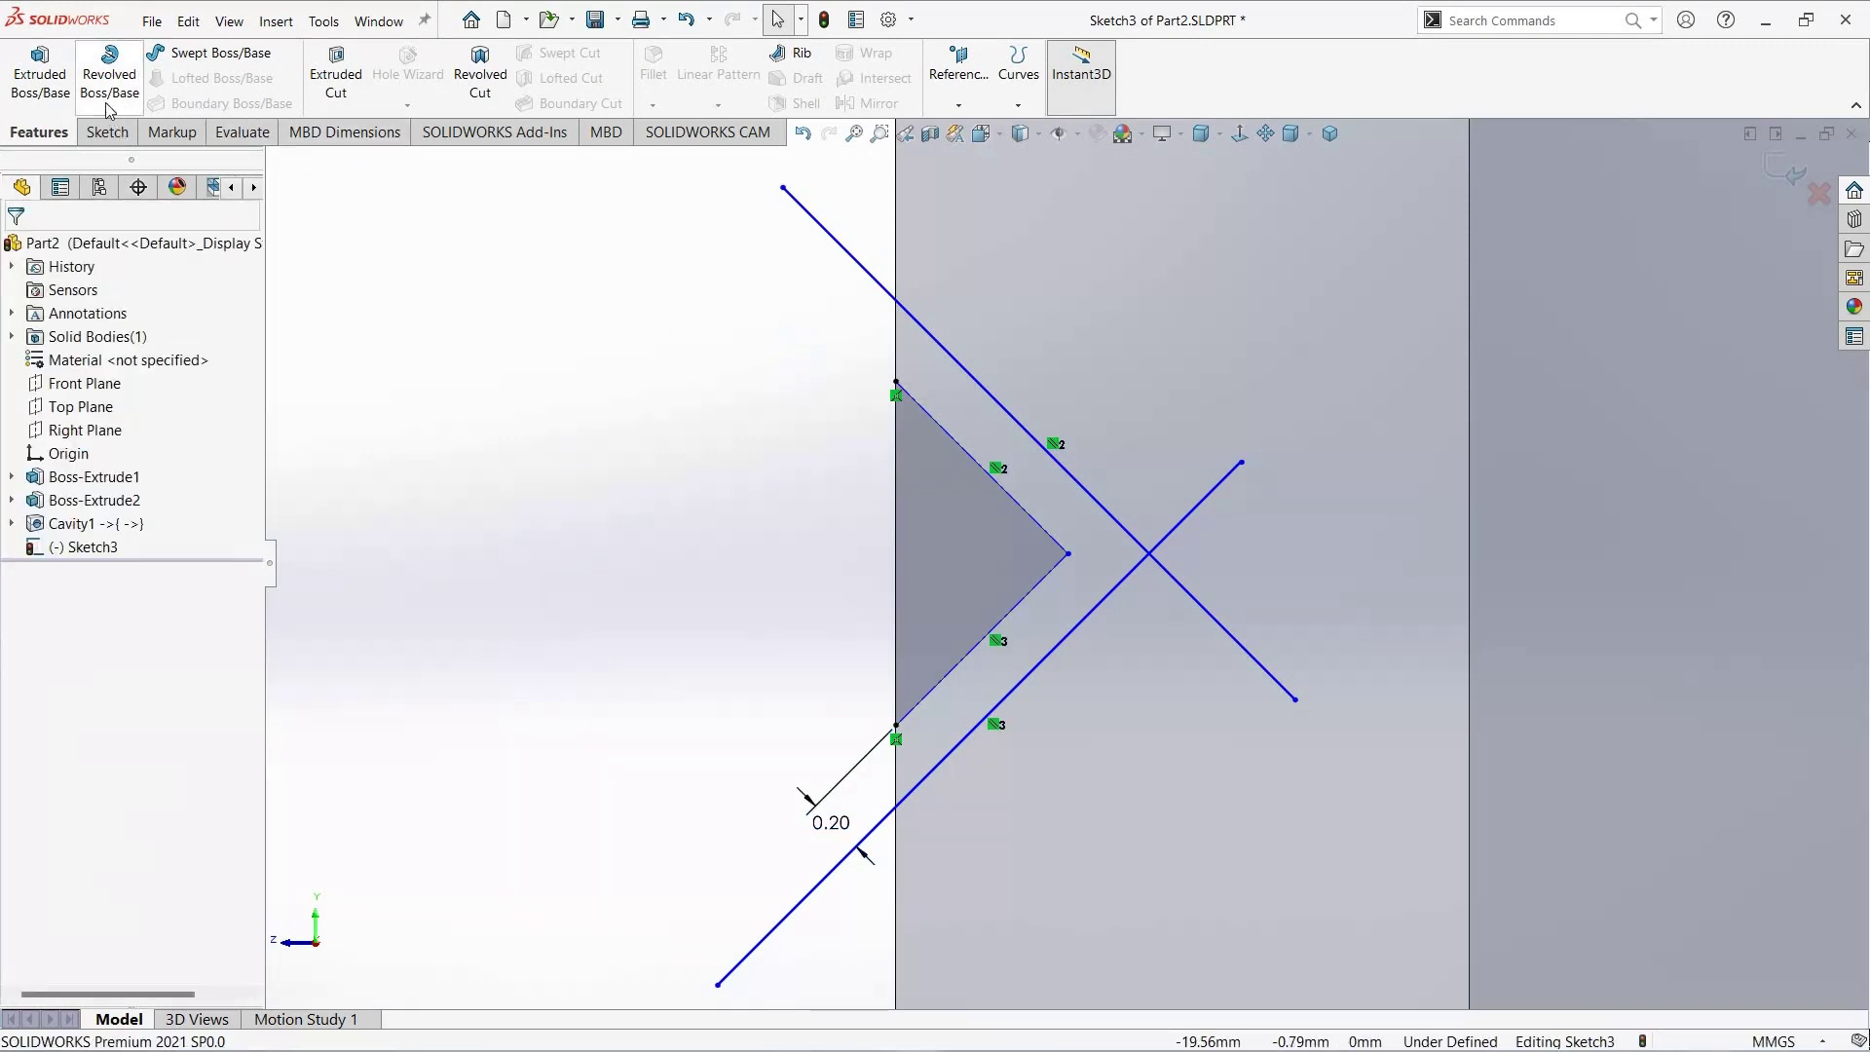
pyautogui.click(107, 132)
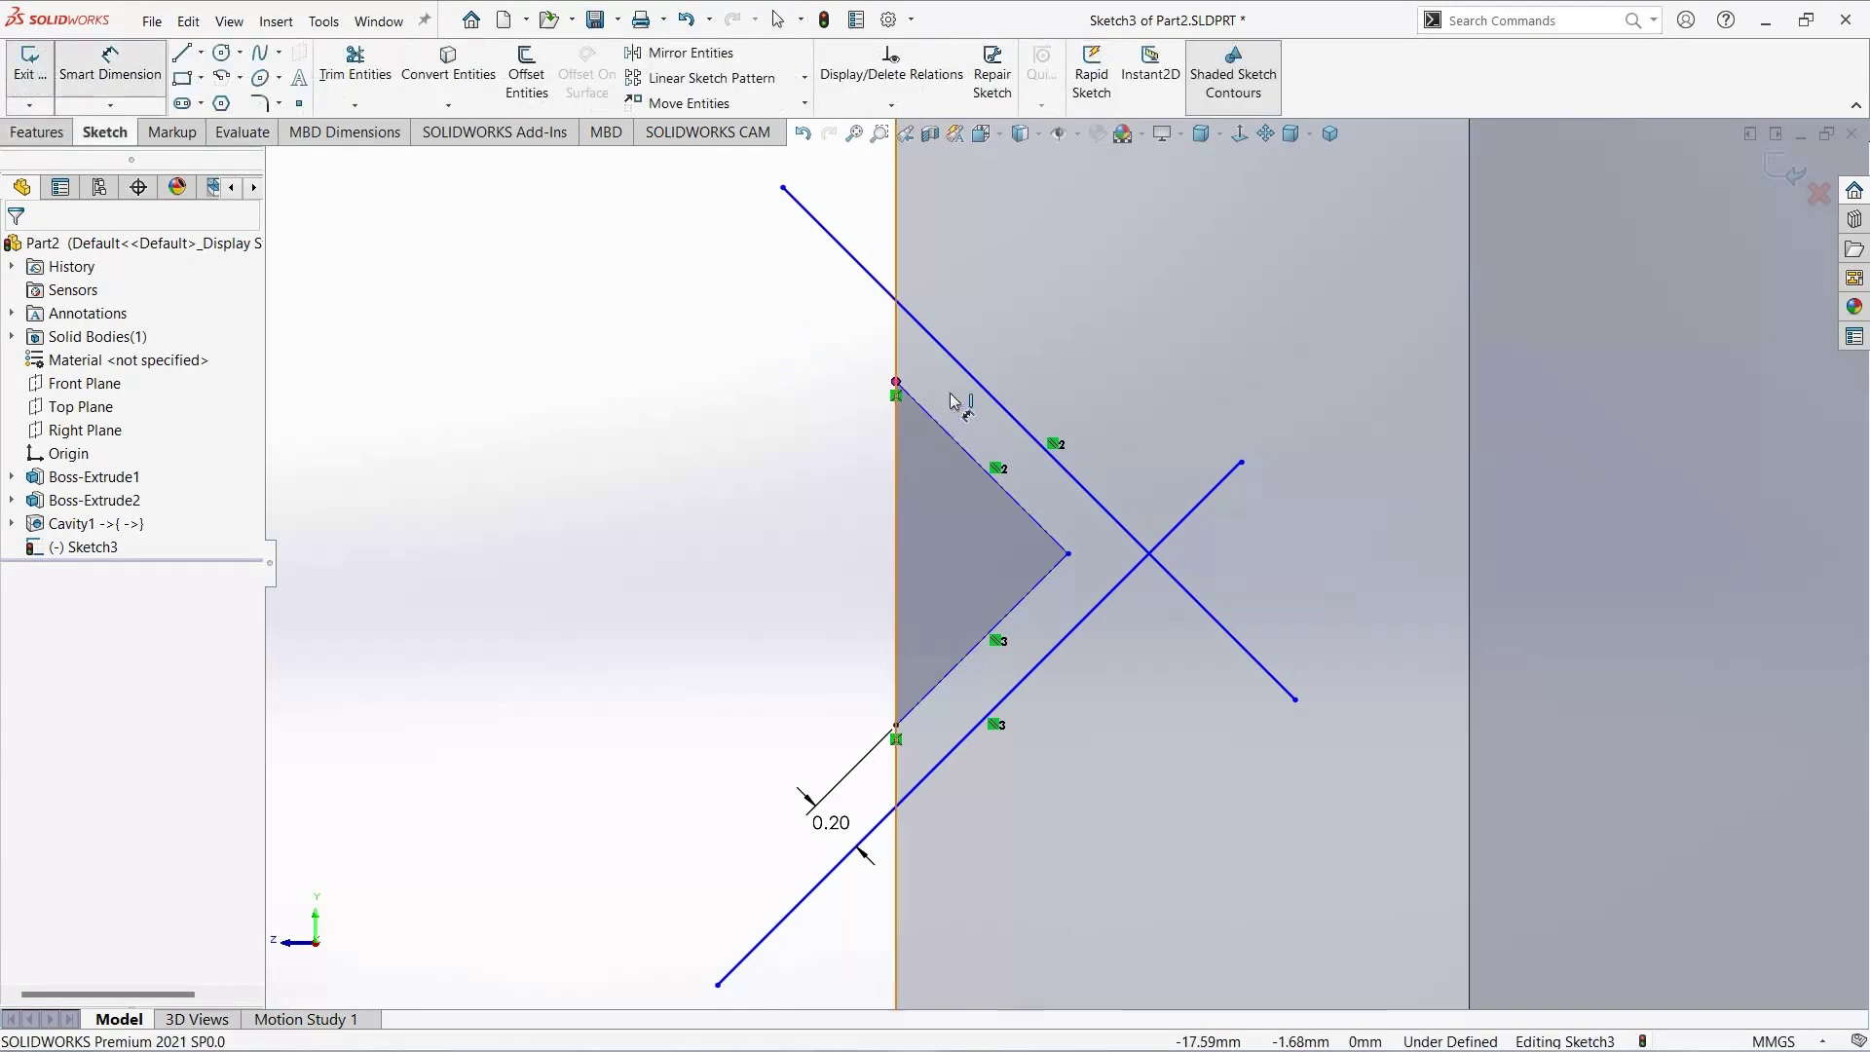
pyautogui.click(980, 384)
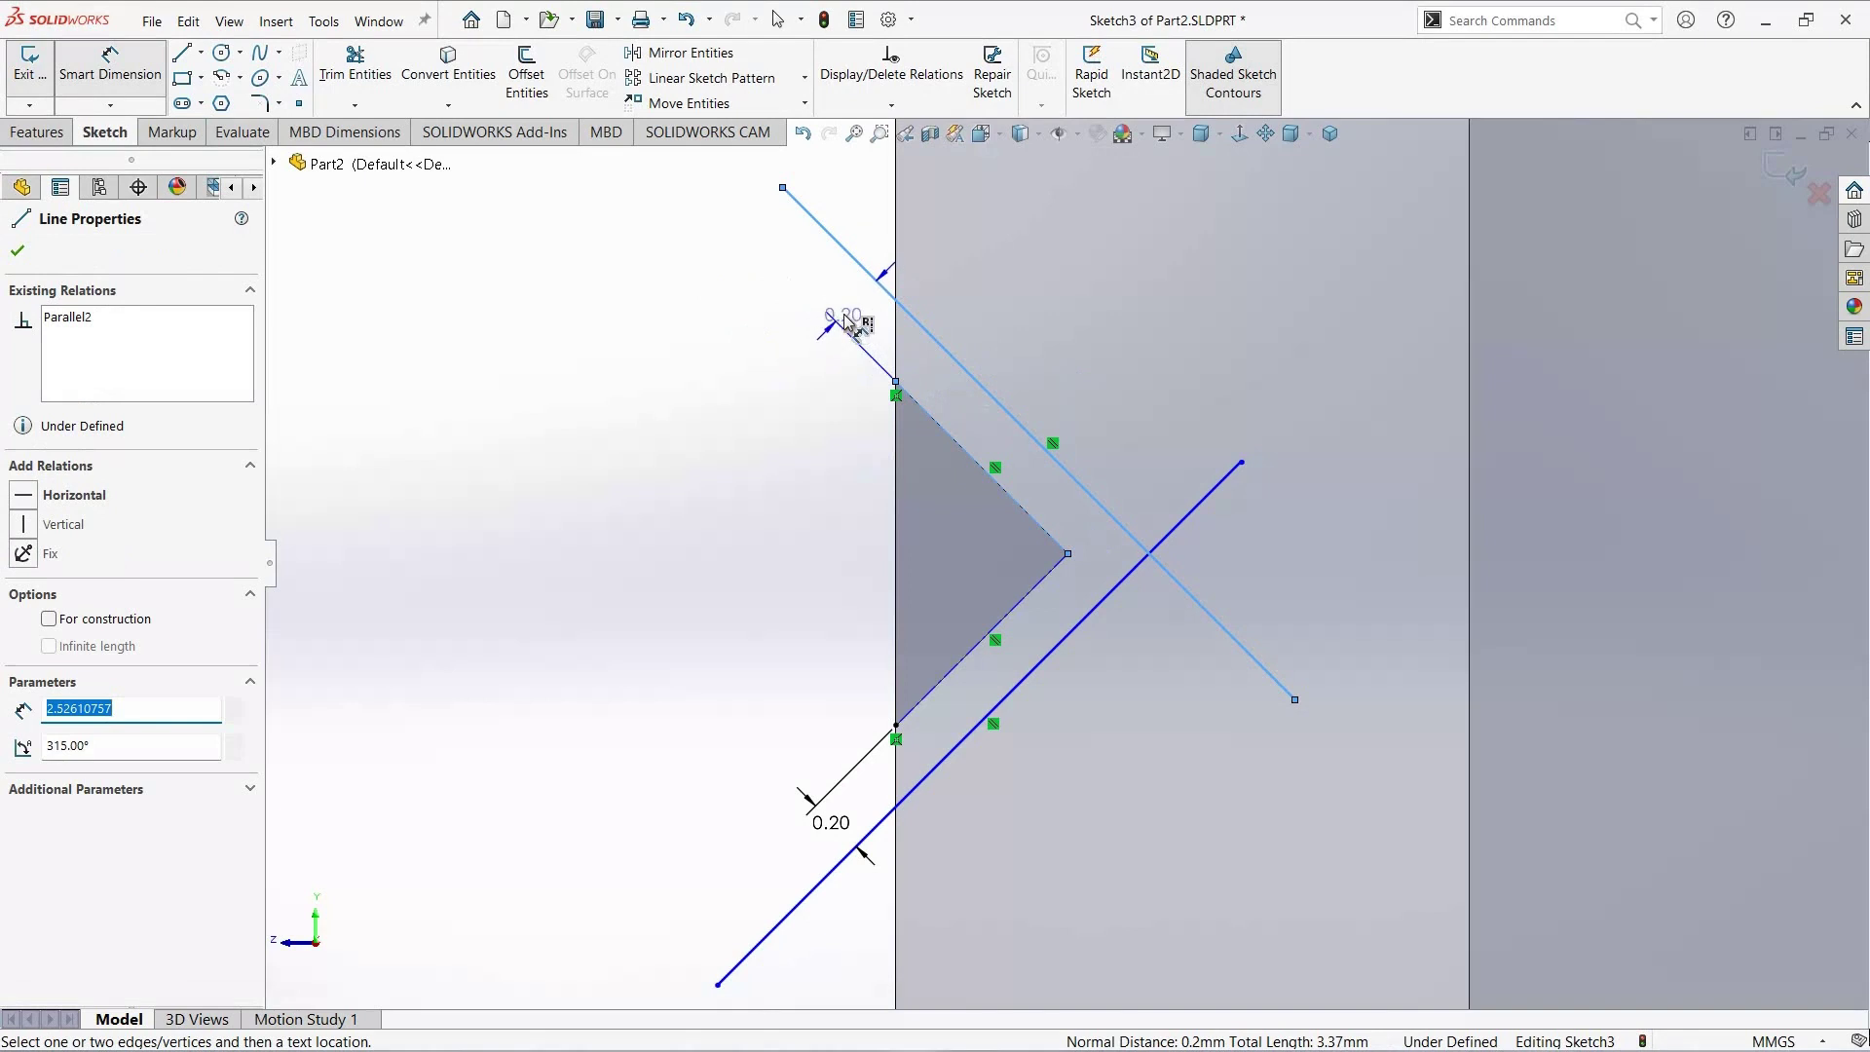
pyautogui.click(845, 324)
pyautogui.write('0.')
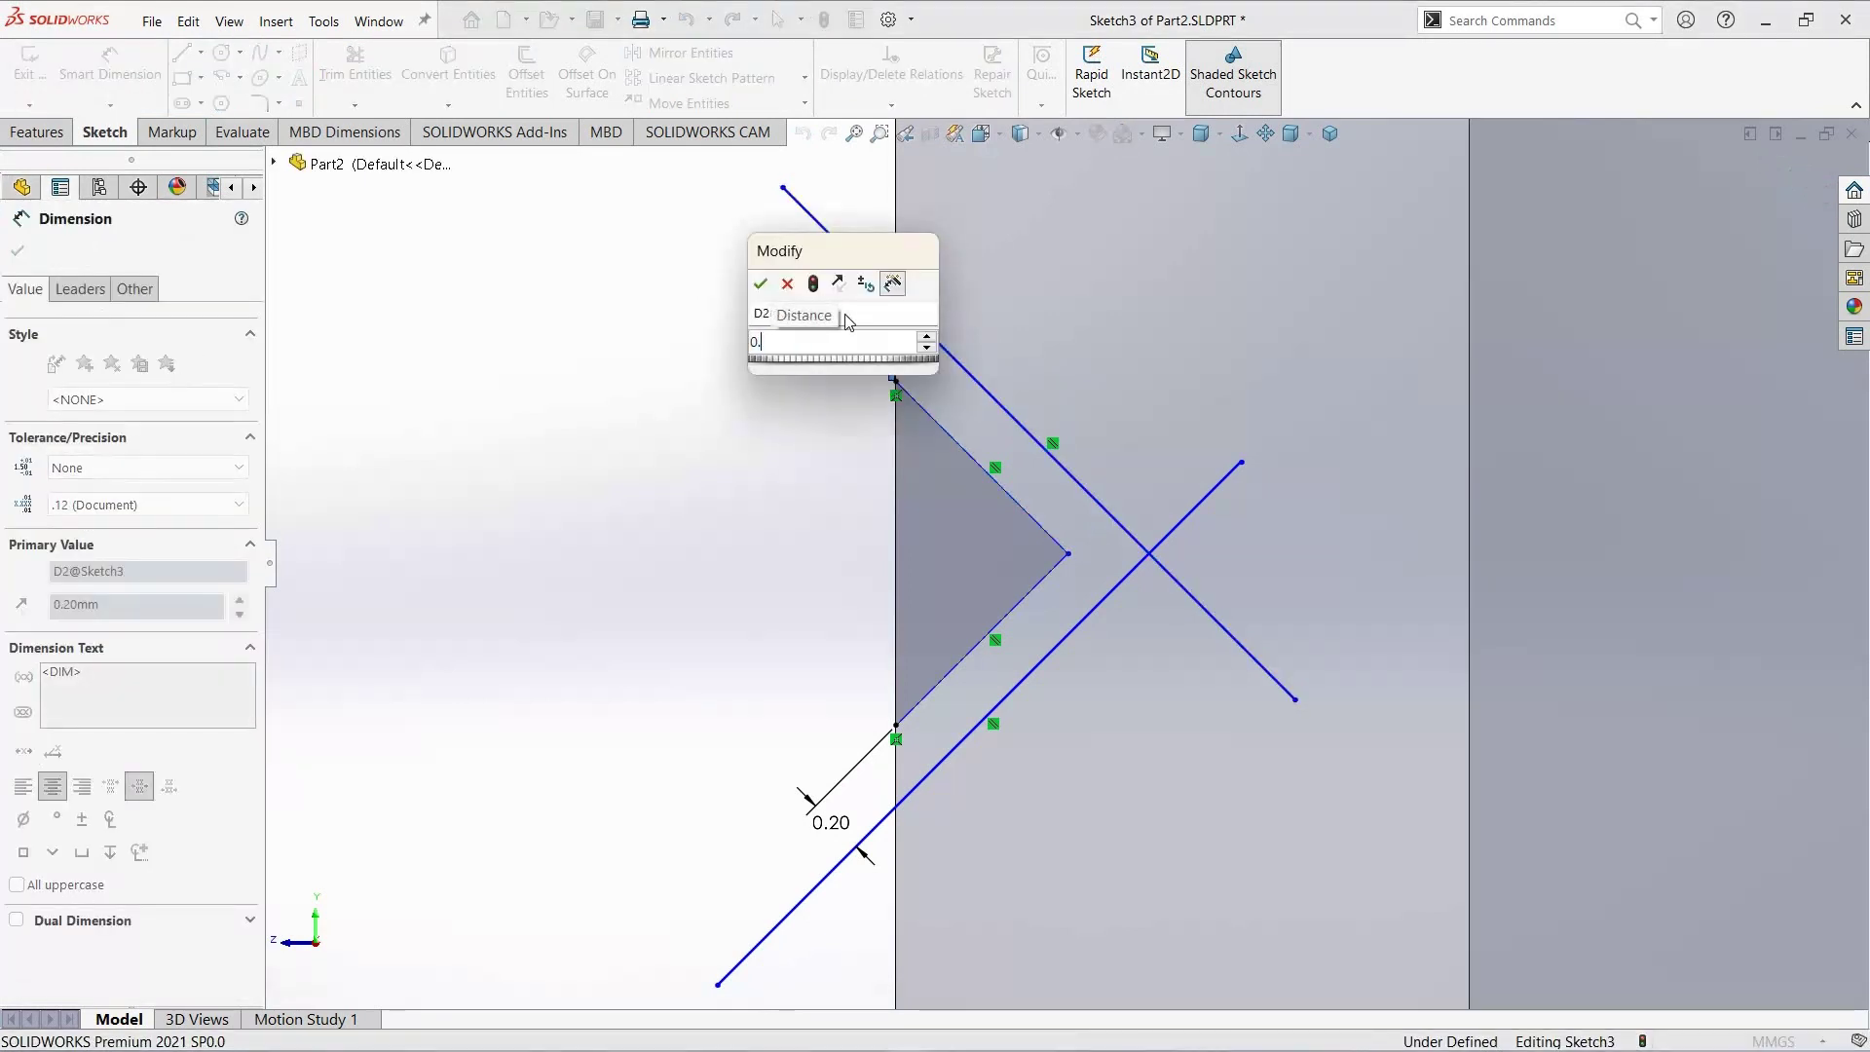
pyautogui.write('4')
pyautogui.press('Return')
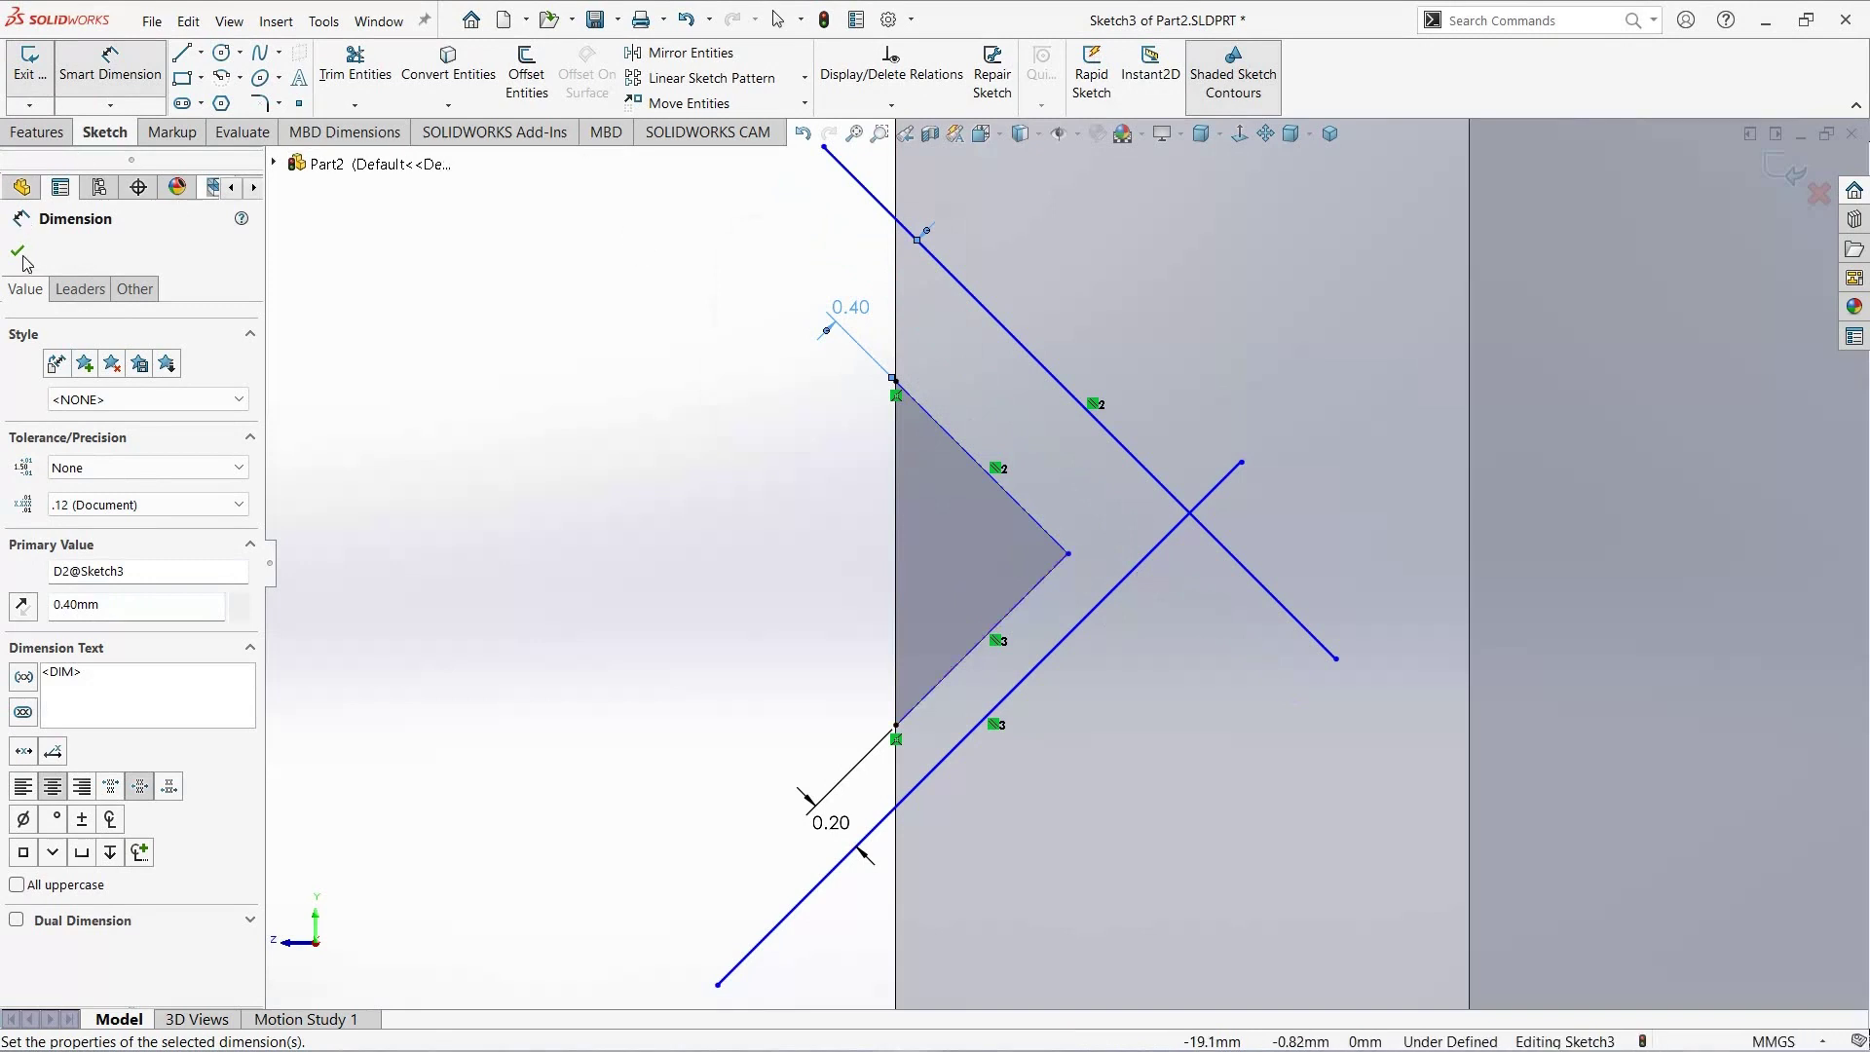
pyautogui.press('Escape')
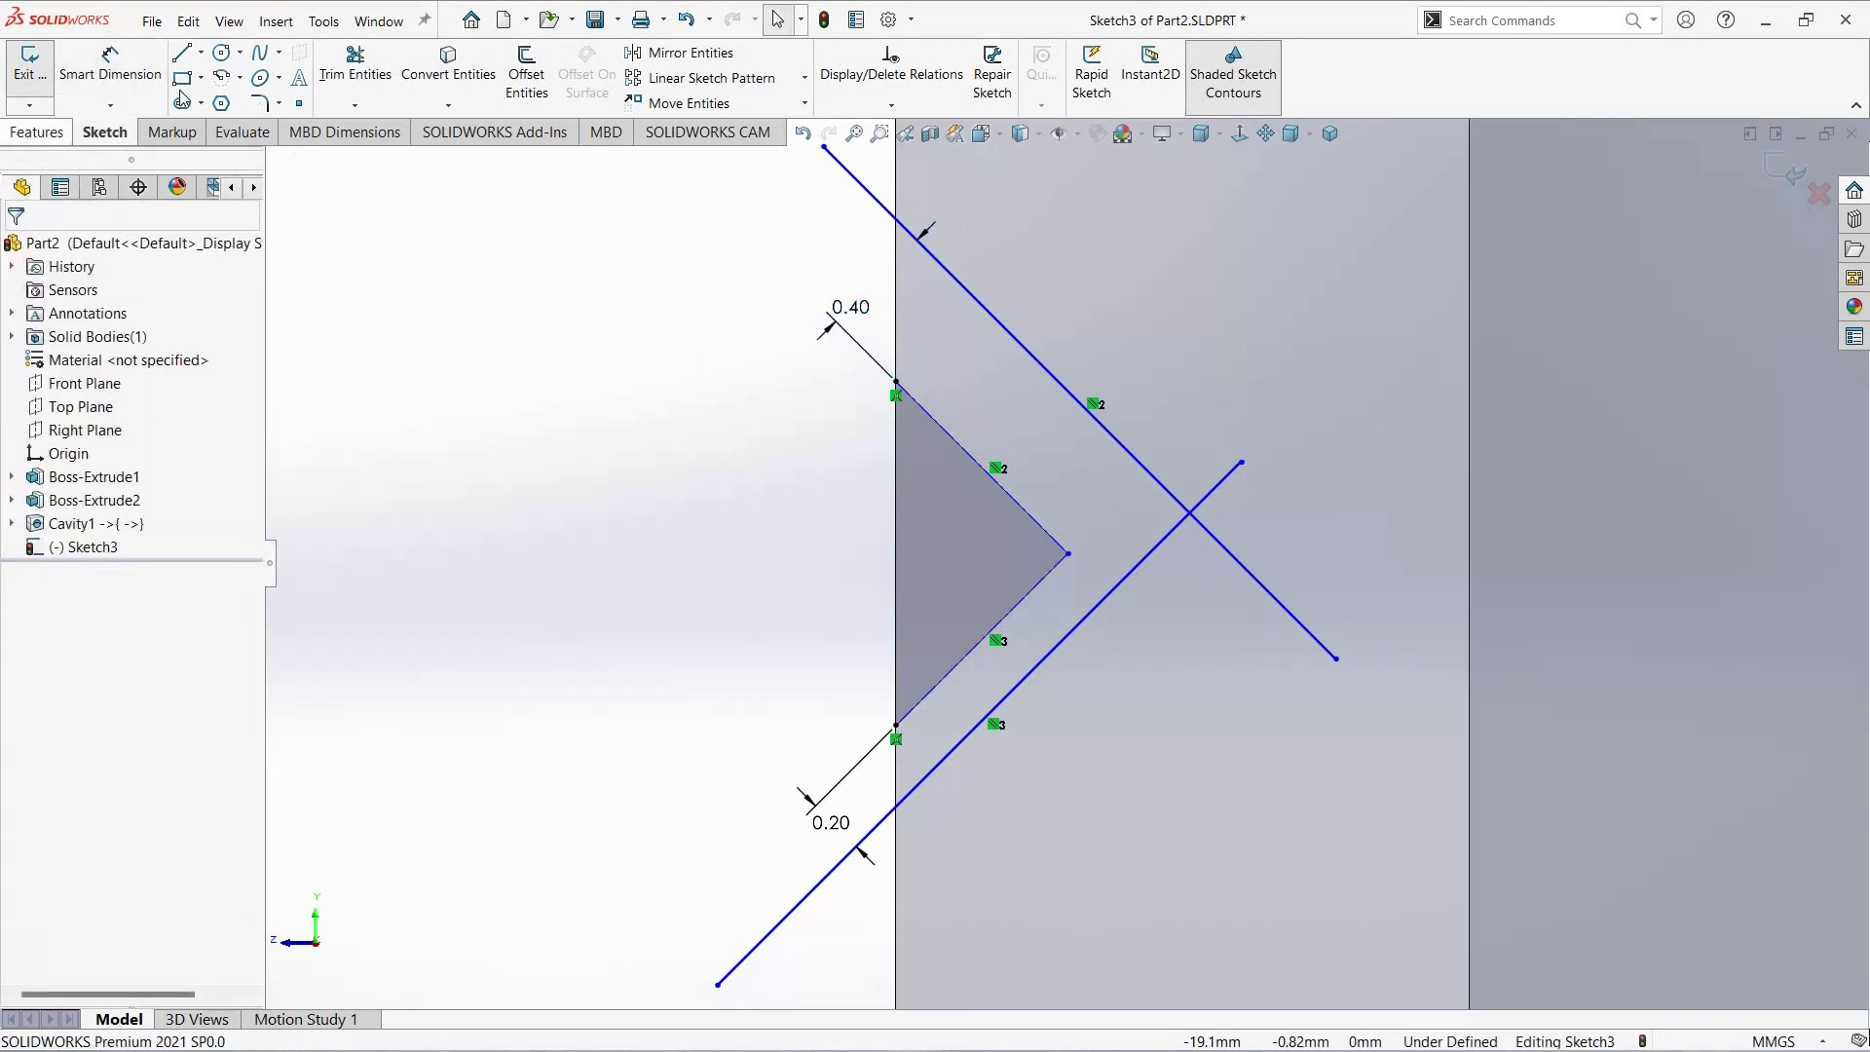
pyautogui.press('l')
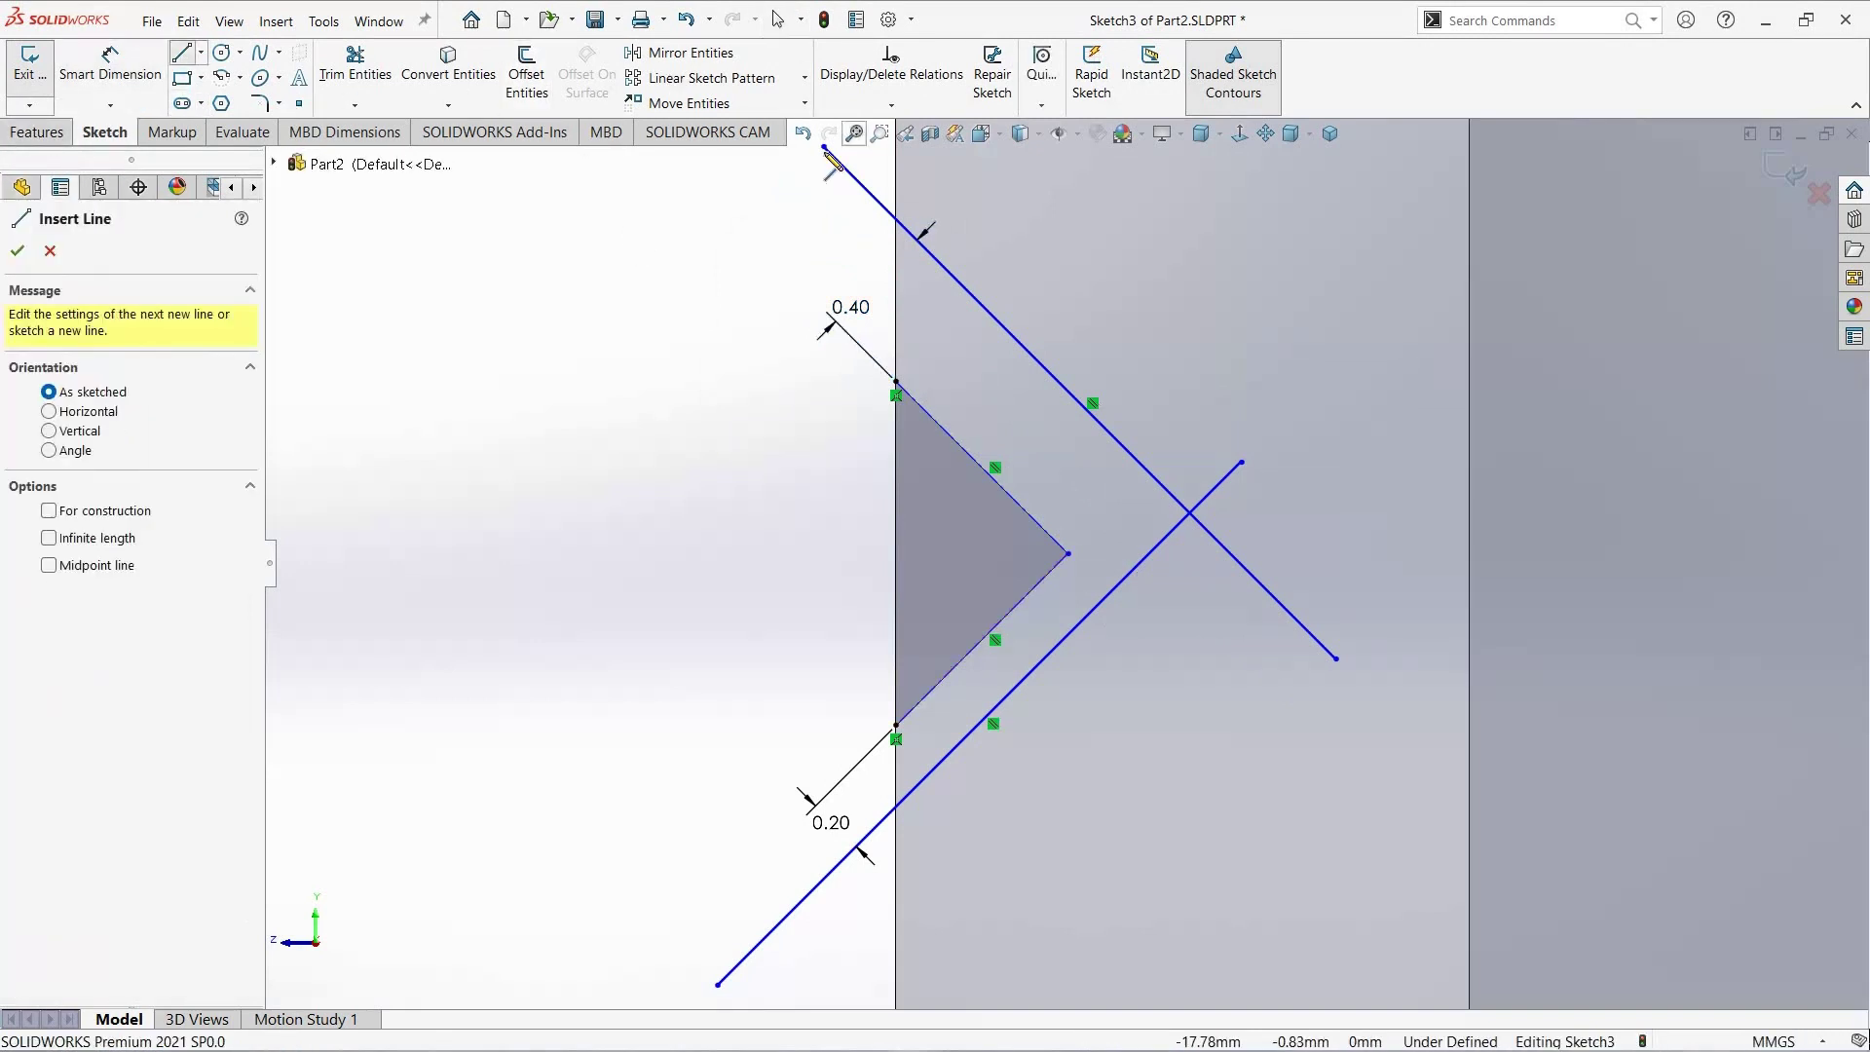
# Step: Draw a closing line joining the two outer line ends on the left
pyautogui.click(717, 985)
pyautogui.press('Escape')
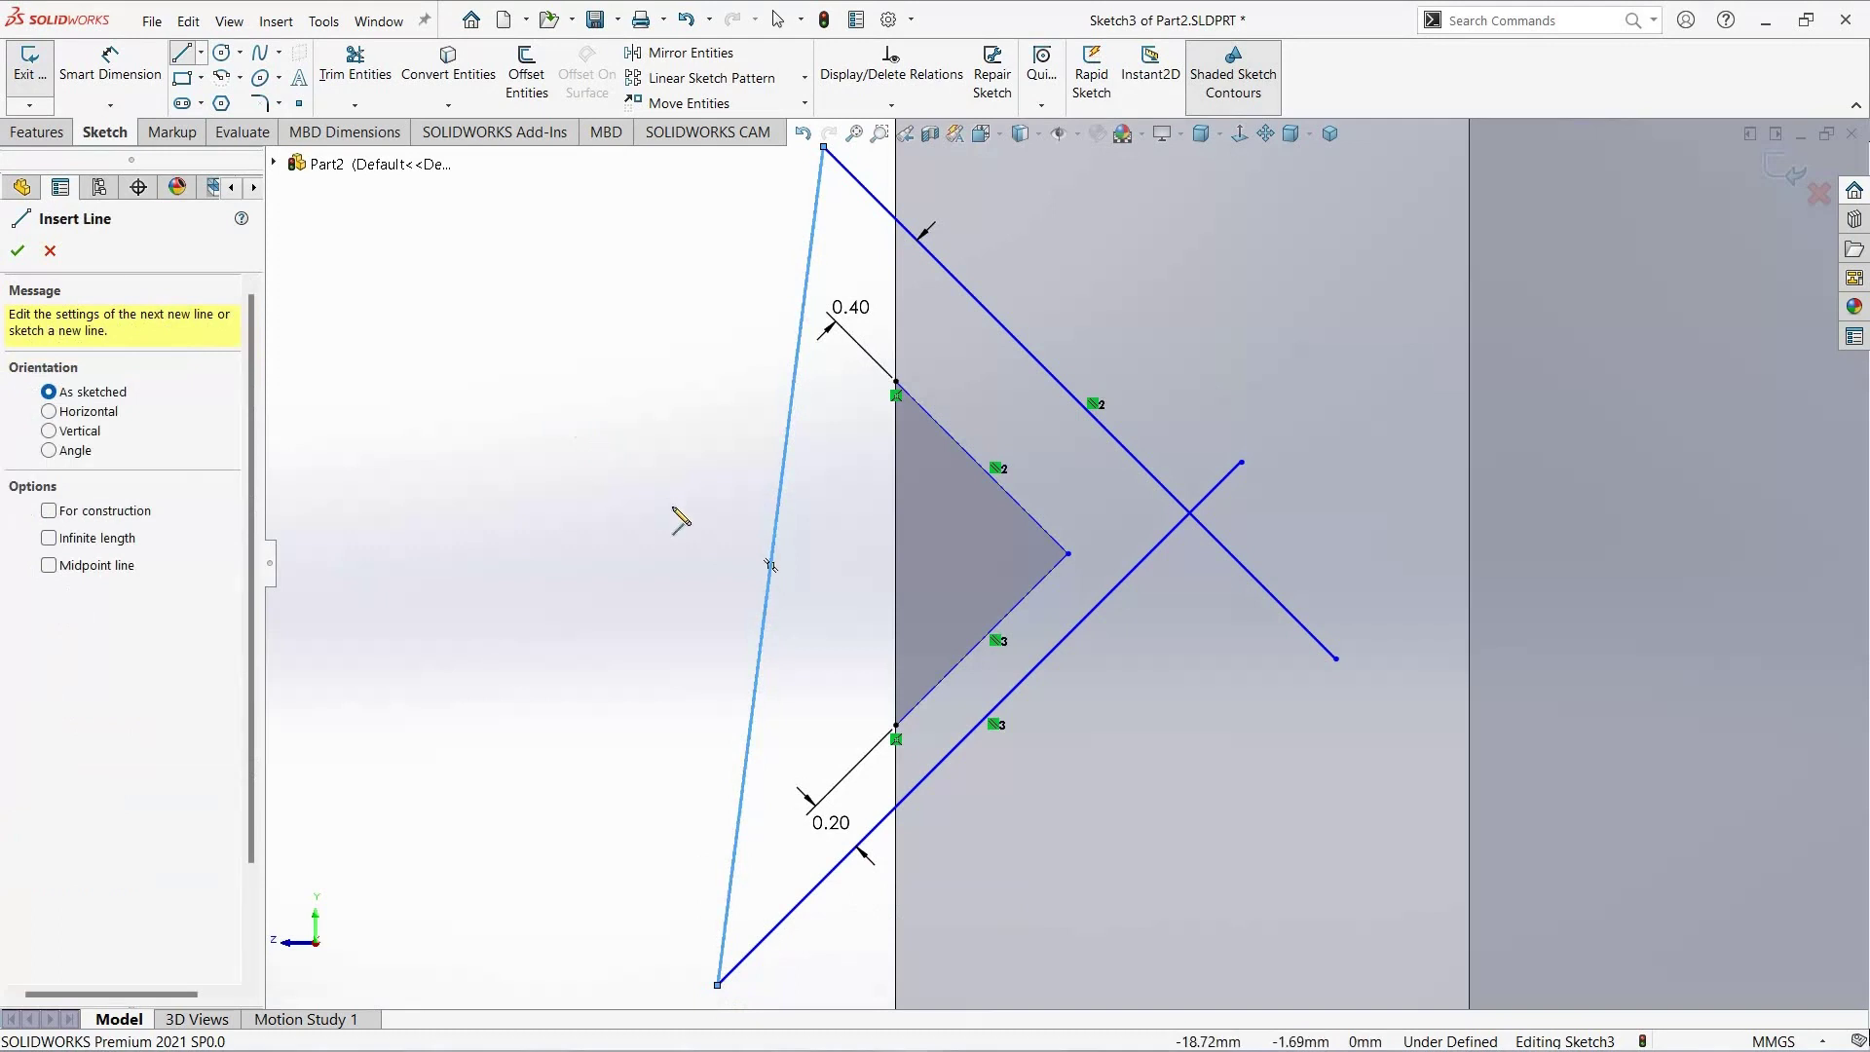
pyautogui.click(576, 407)
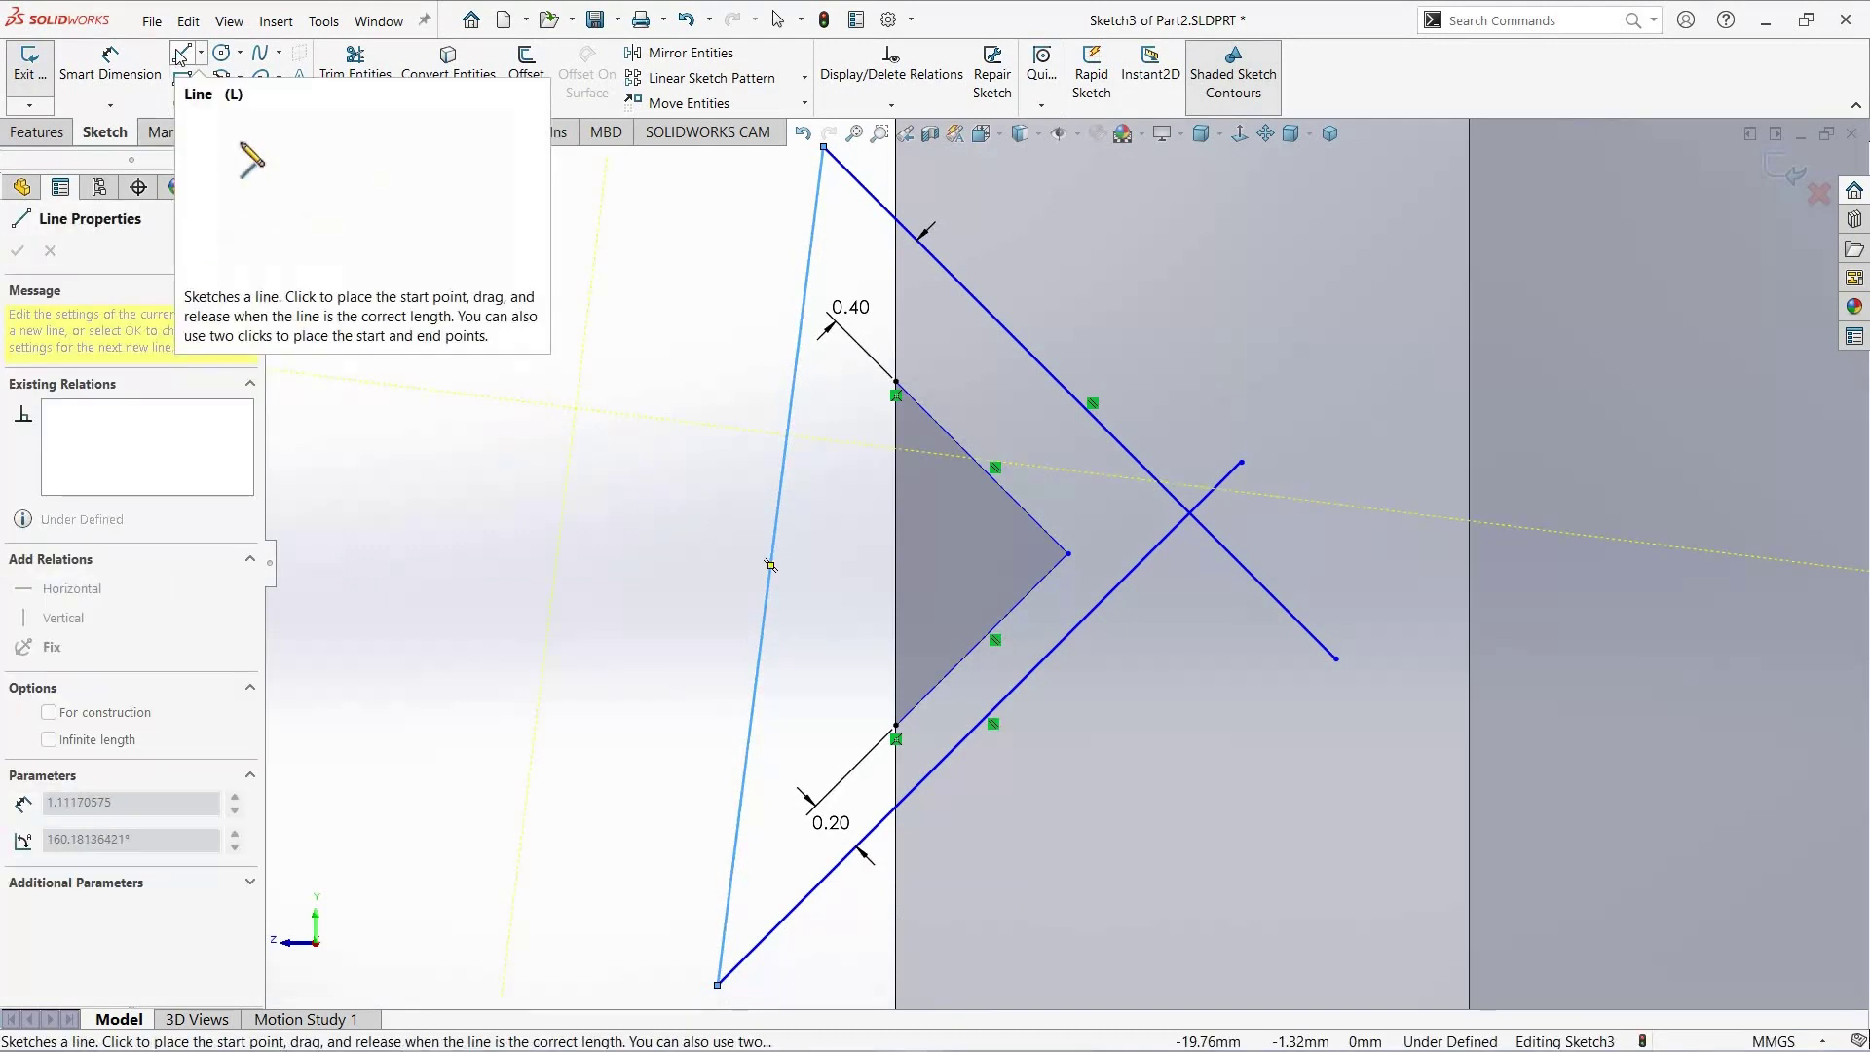
pyautogui.press('Escape')
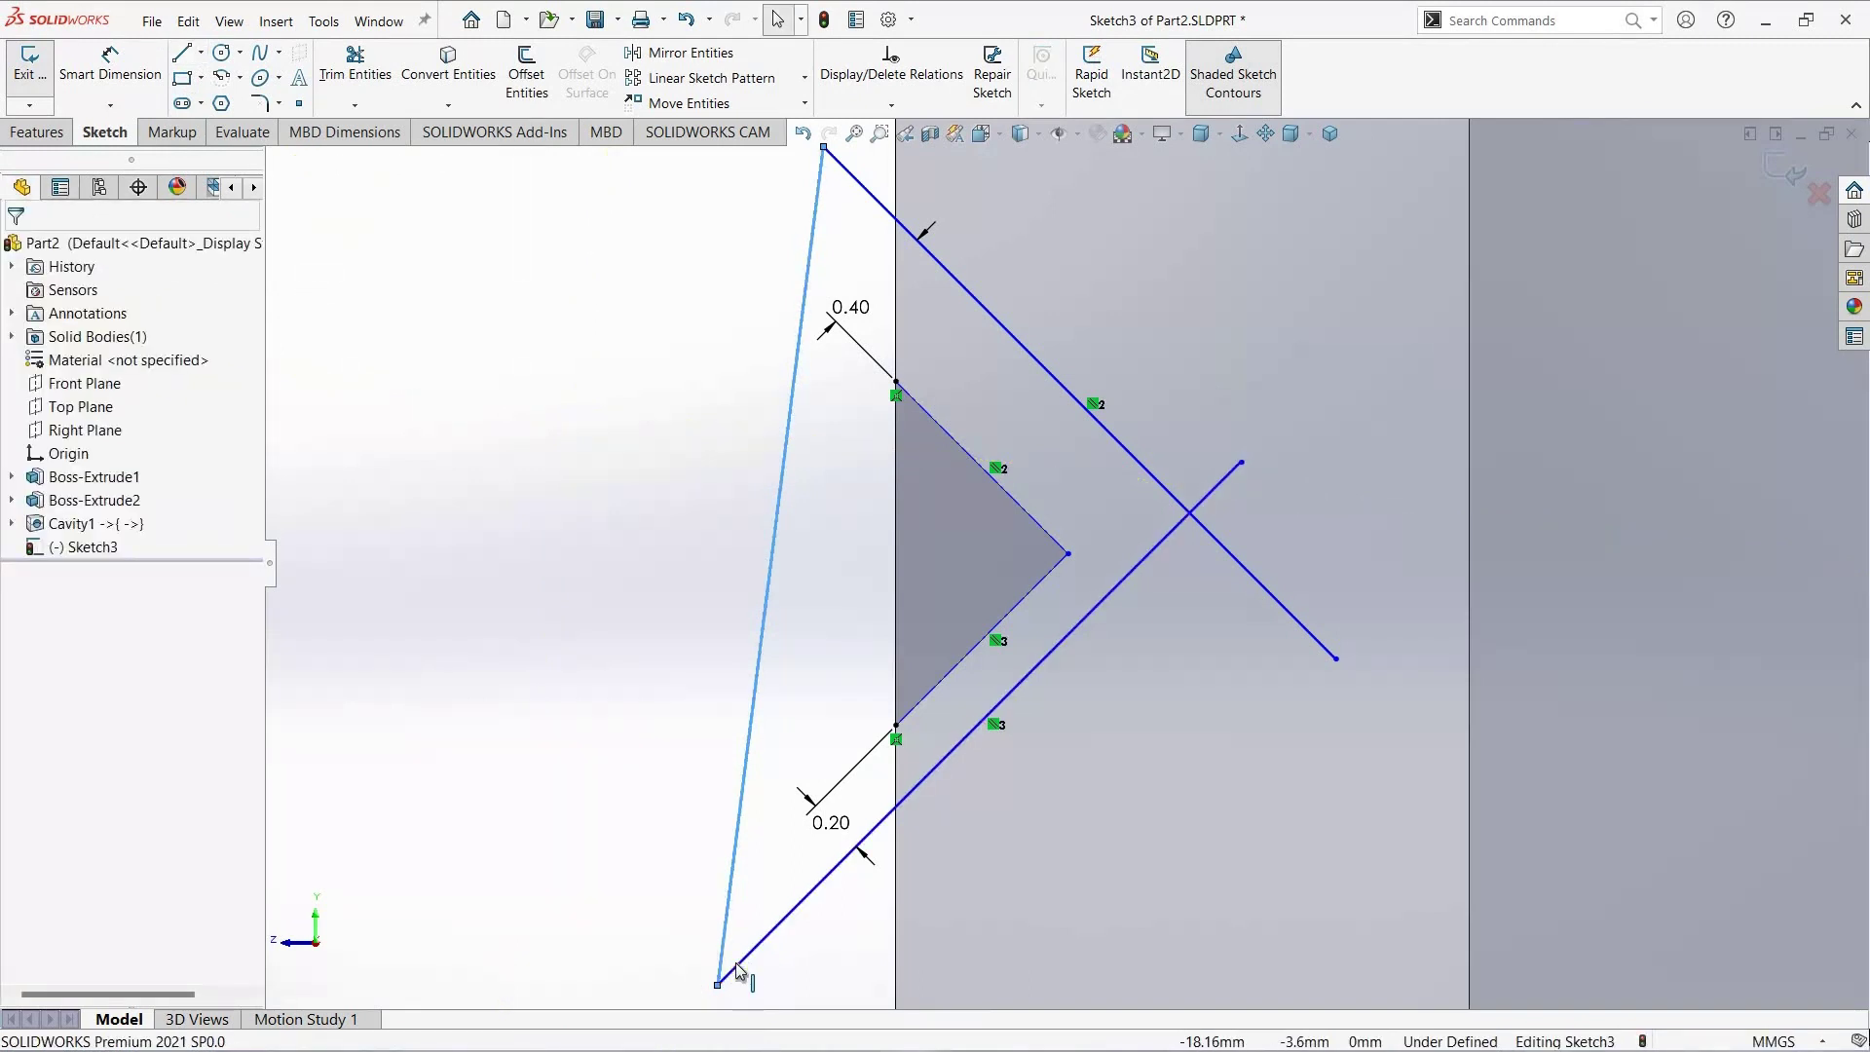
pyautogui.click(737, 962)
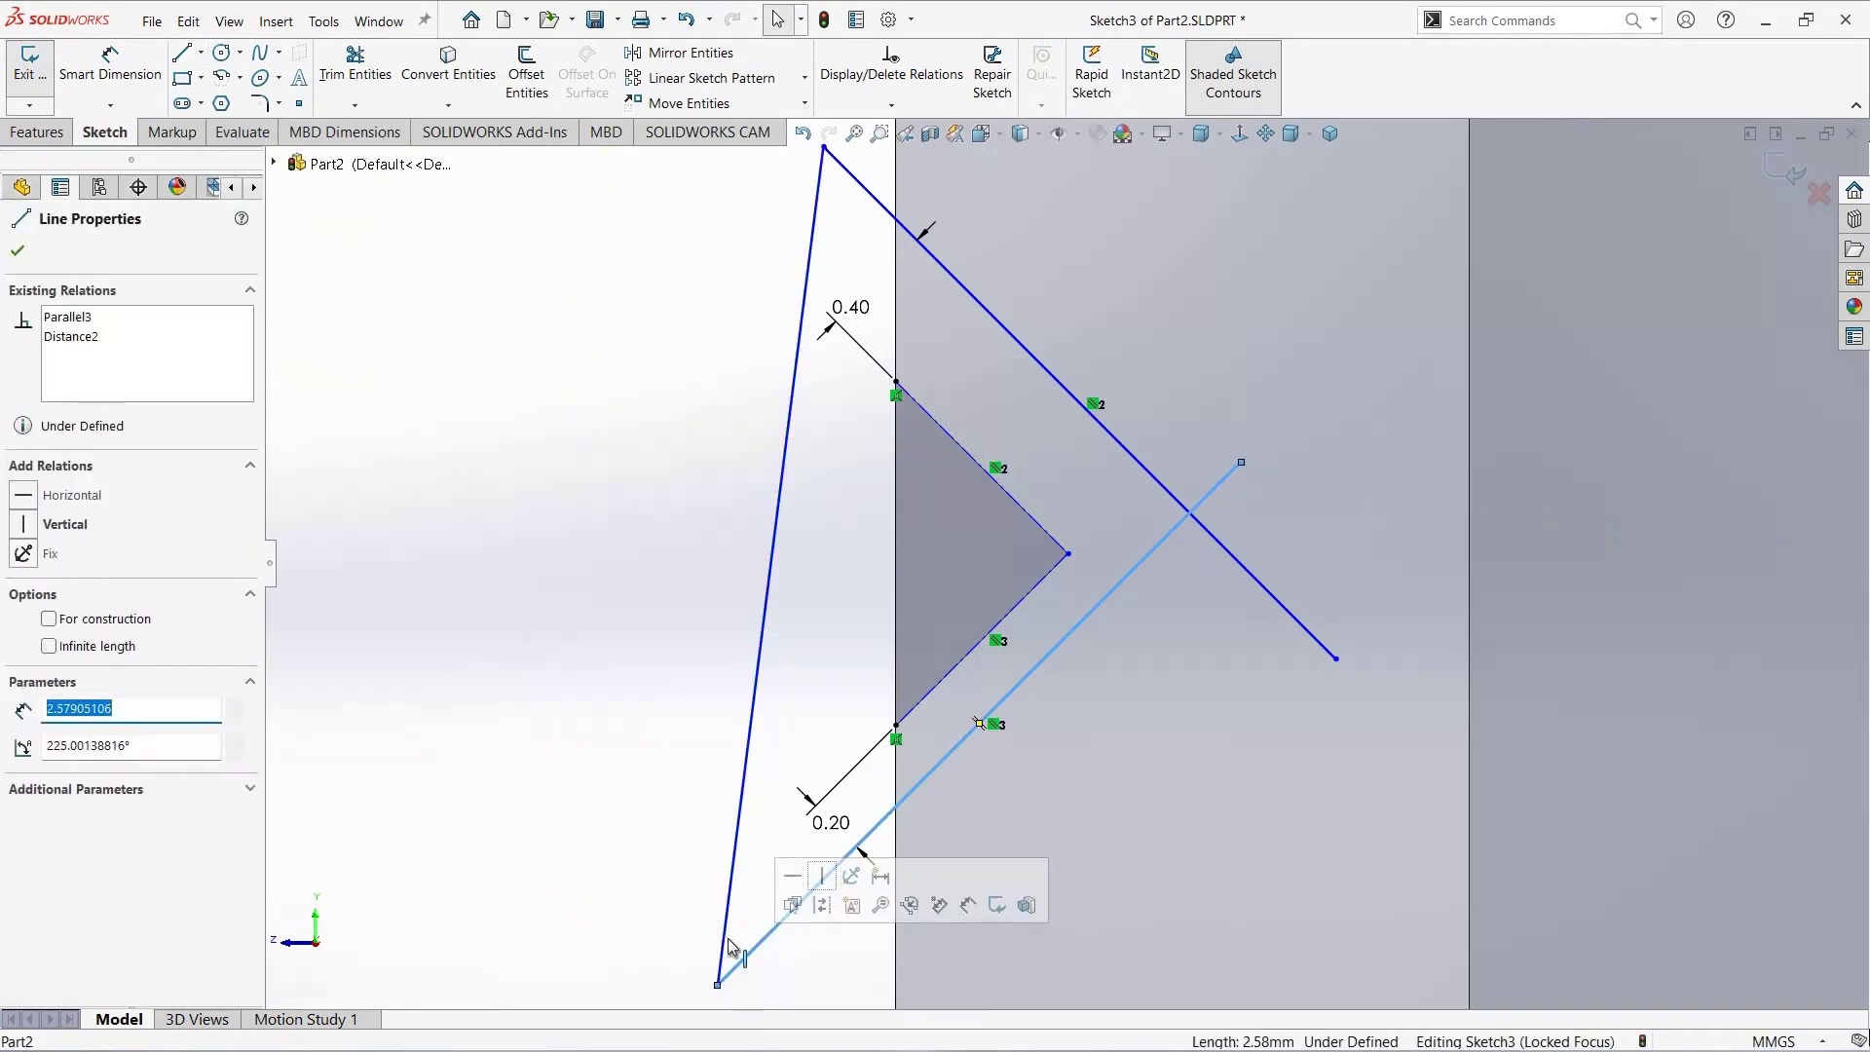
pyautogui.keyDown('ctrl'); pyautogui.click(721, 950); pyautogui.keyUp('ctrl')
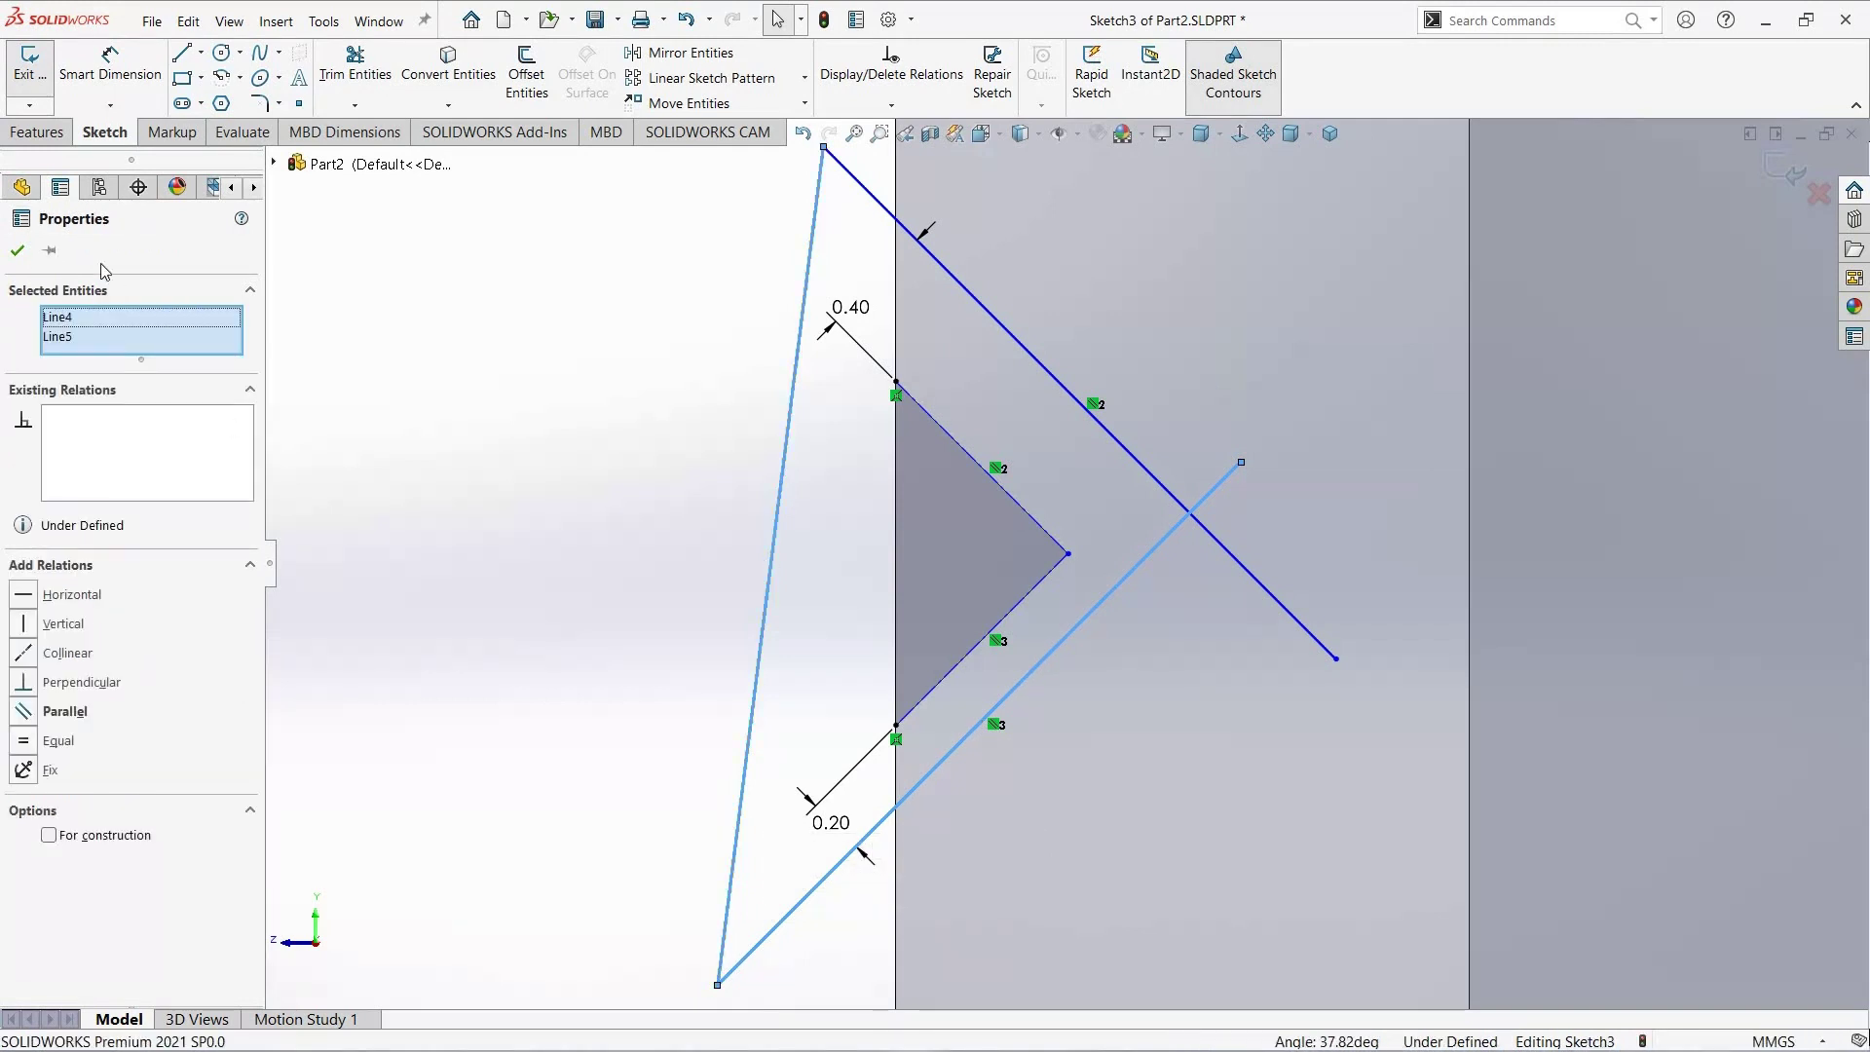
pyautogui.press('Escape')
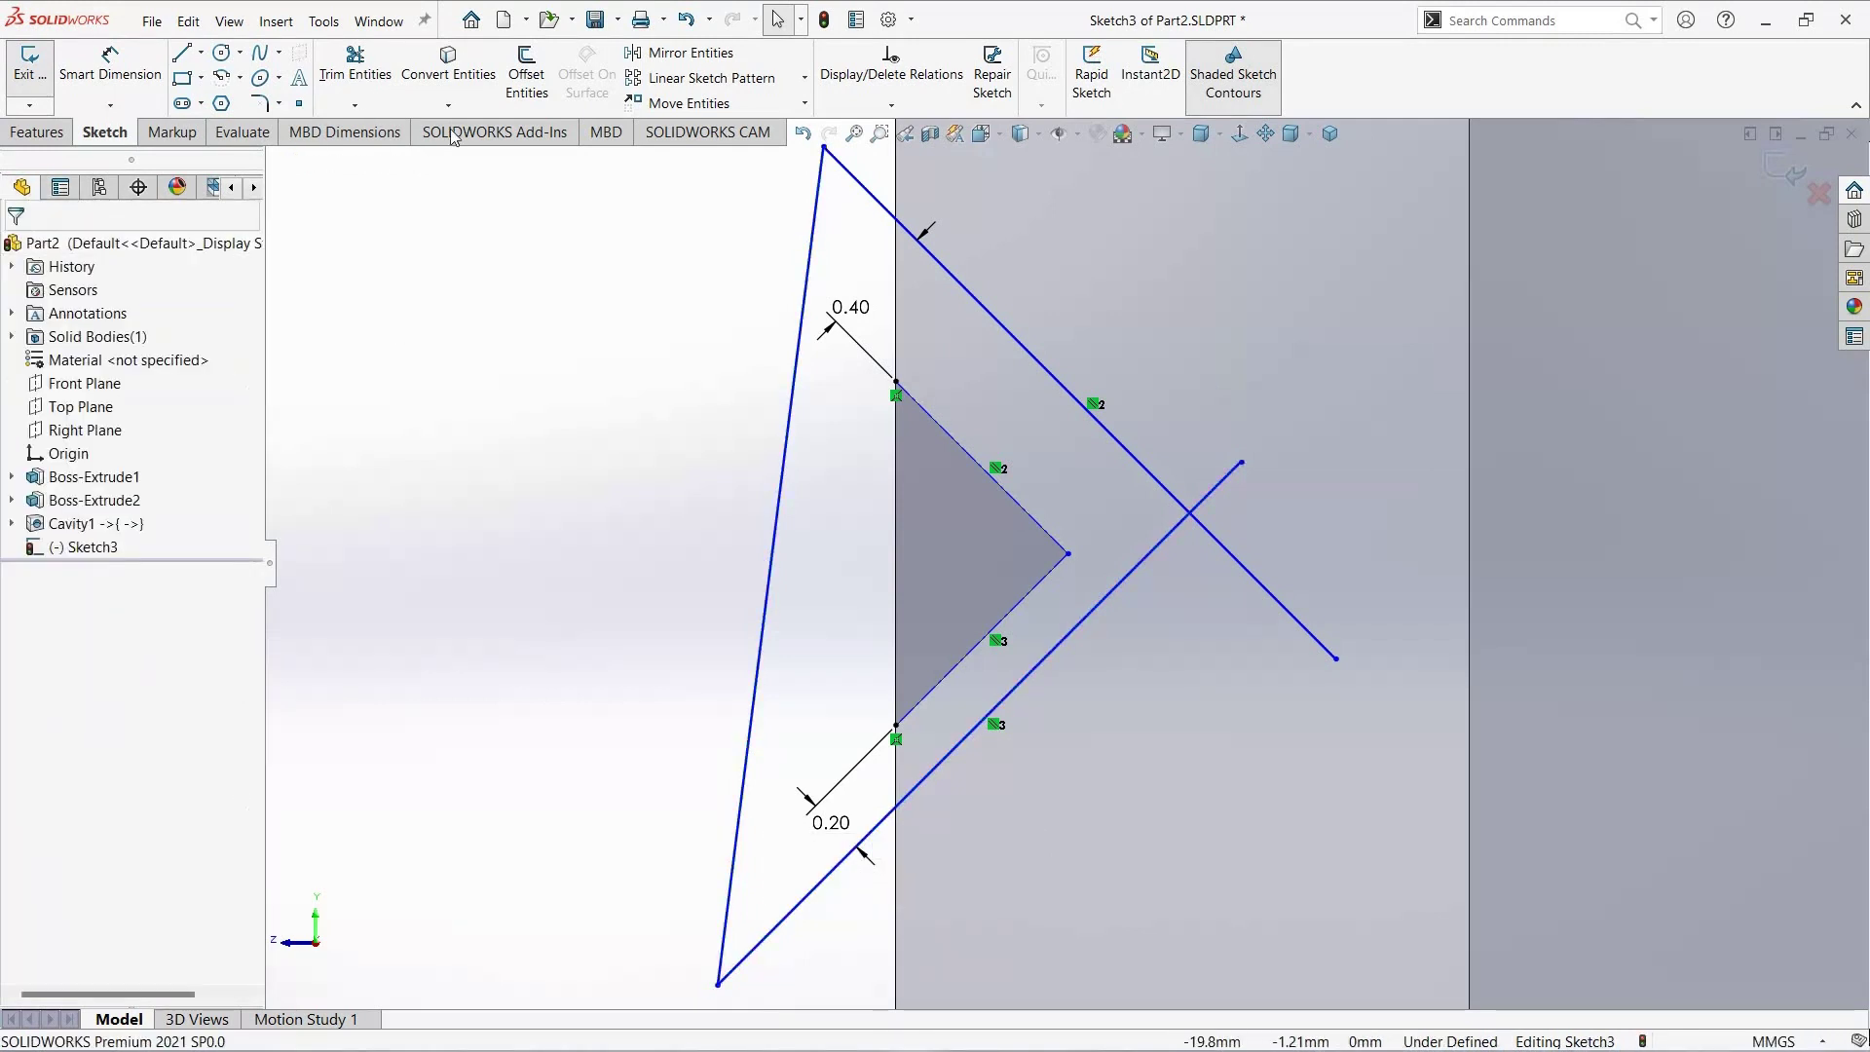
# Step: Trim the upper line's overhang beyond the crossing to close the triangle
pyautogui.press('t')
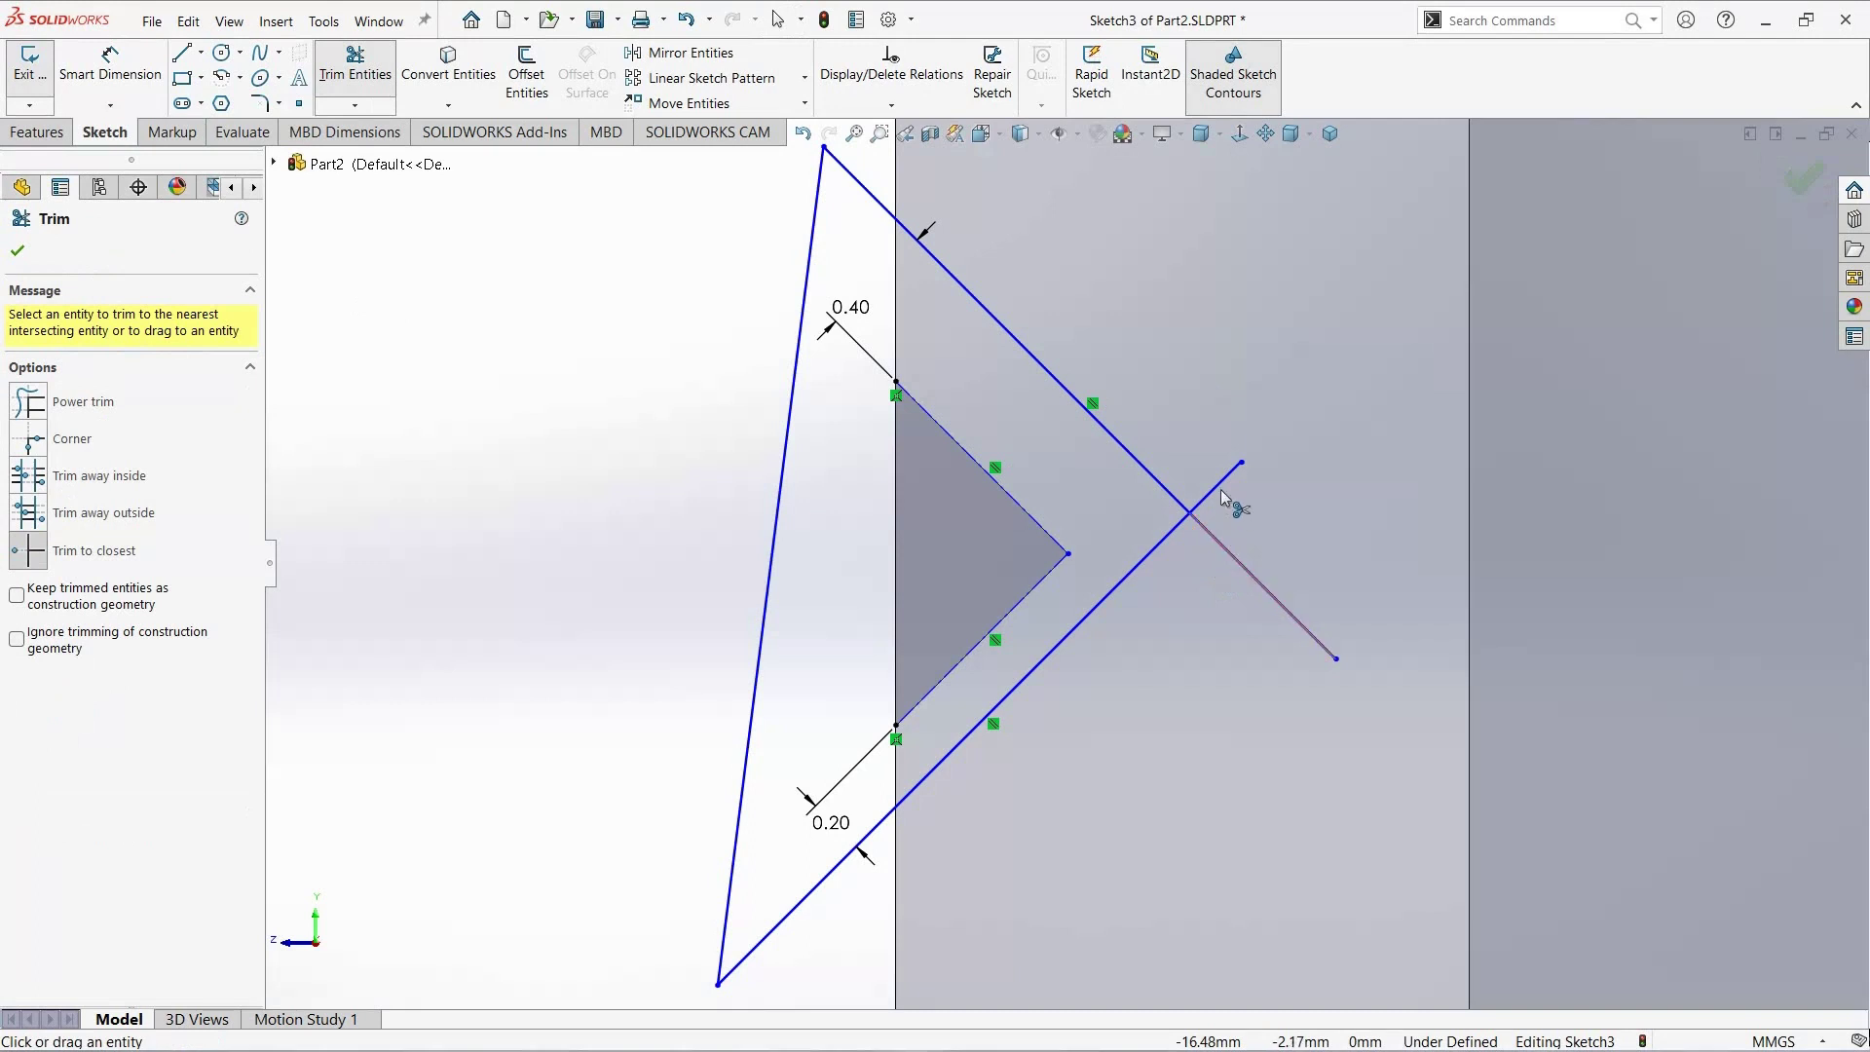
pyautogui.click(1224, 497)
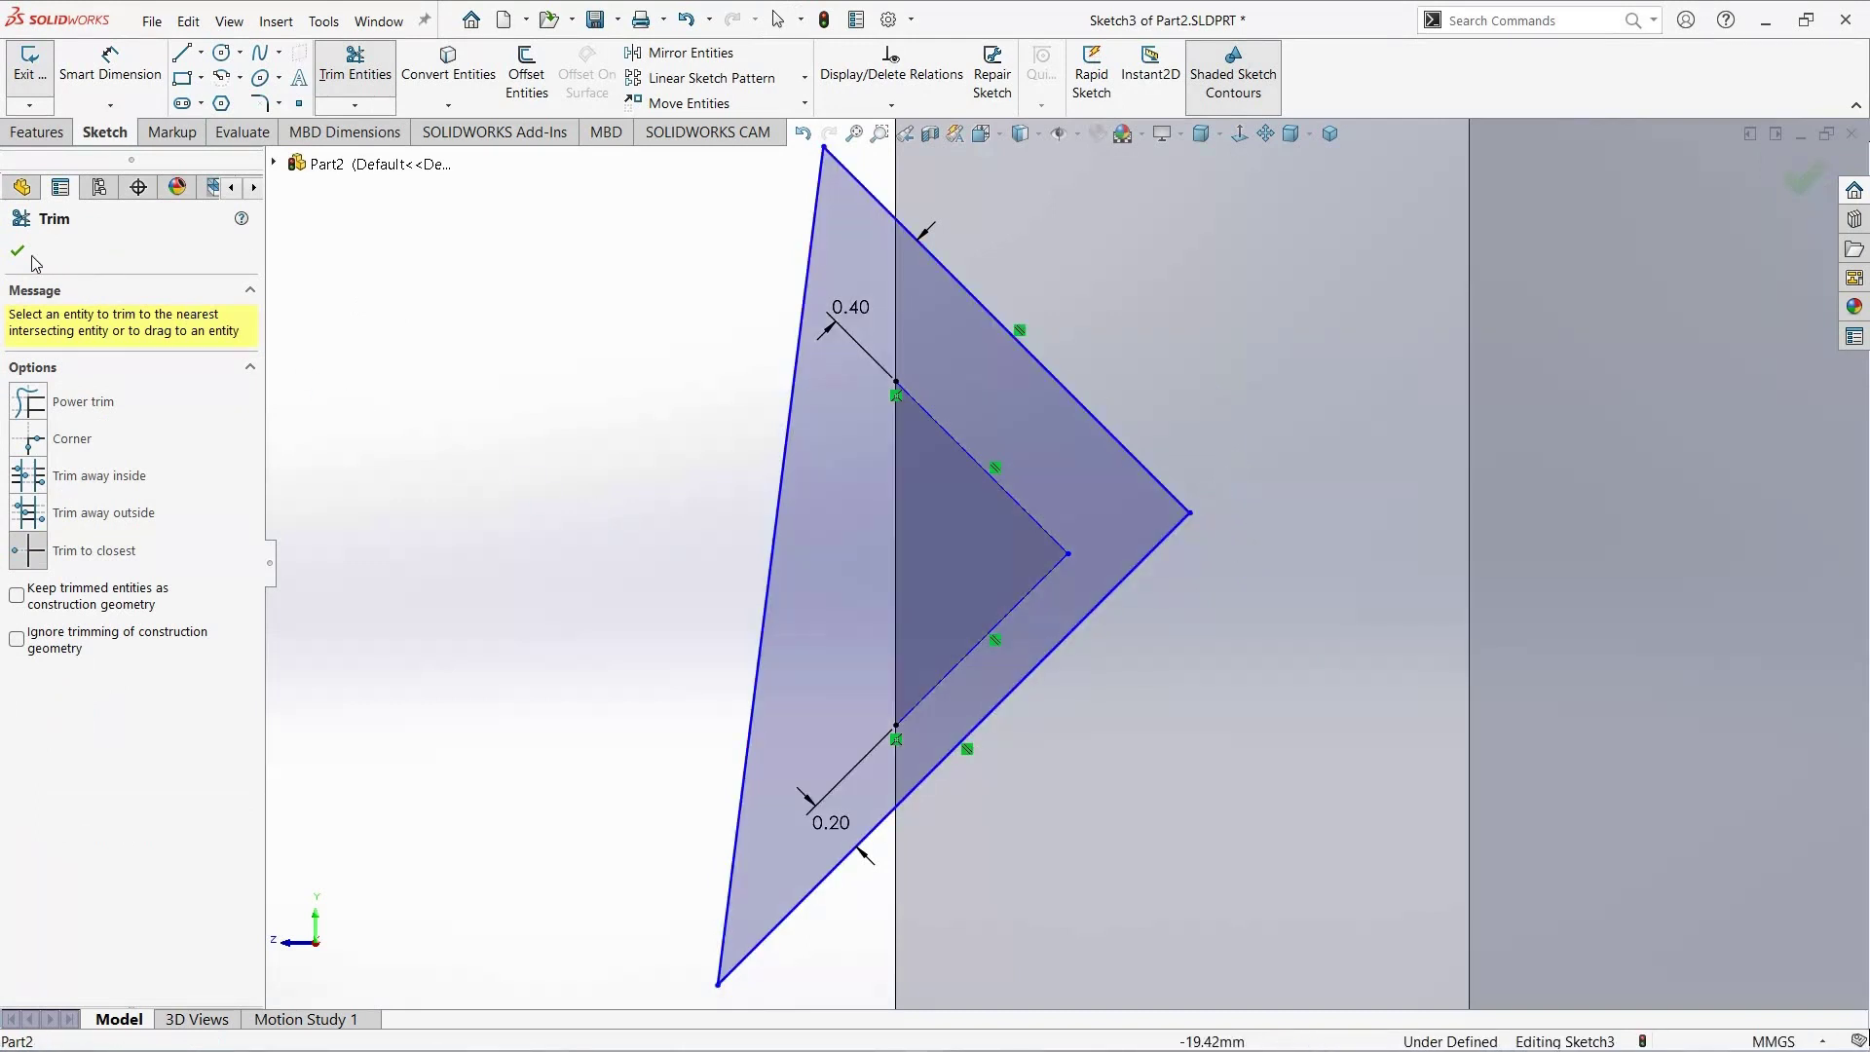
pyautogui.press('Escape')
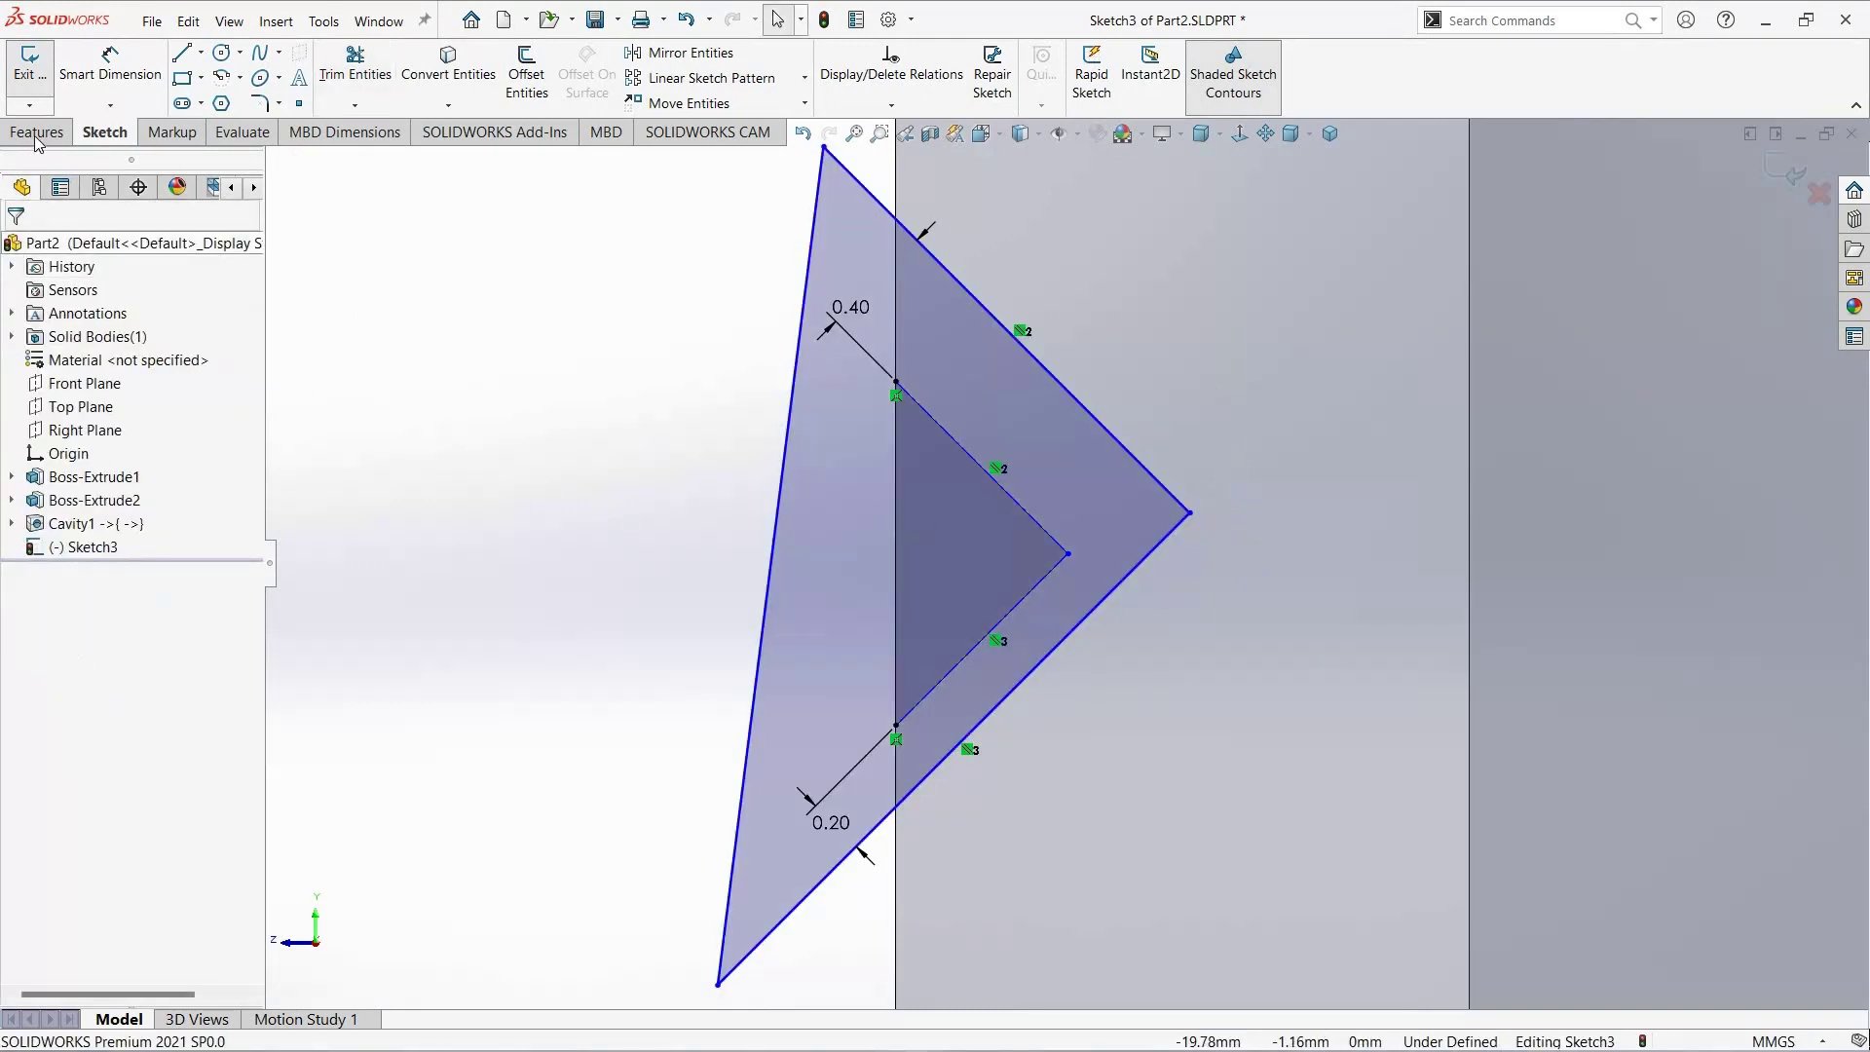
pyautogui.click(39, 131)
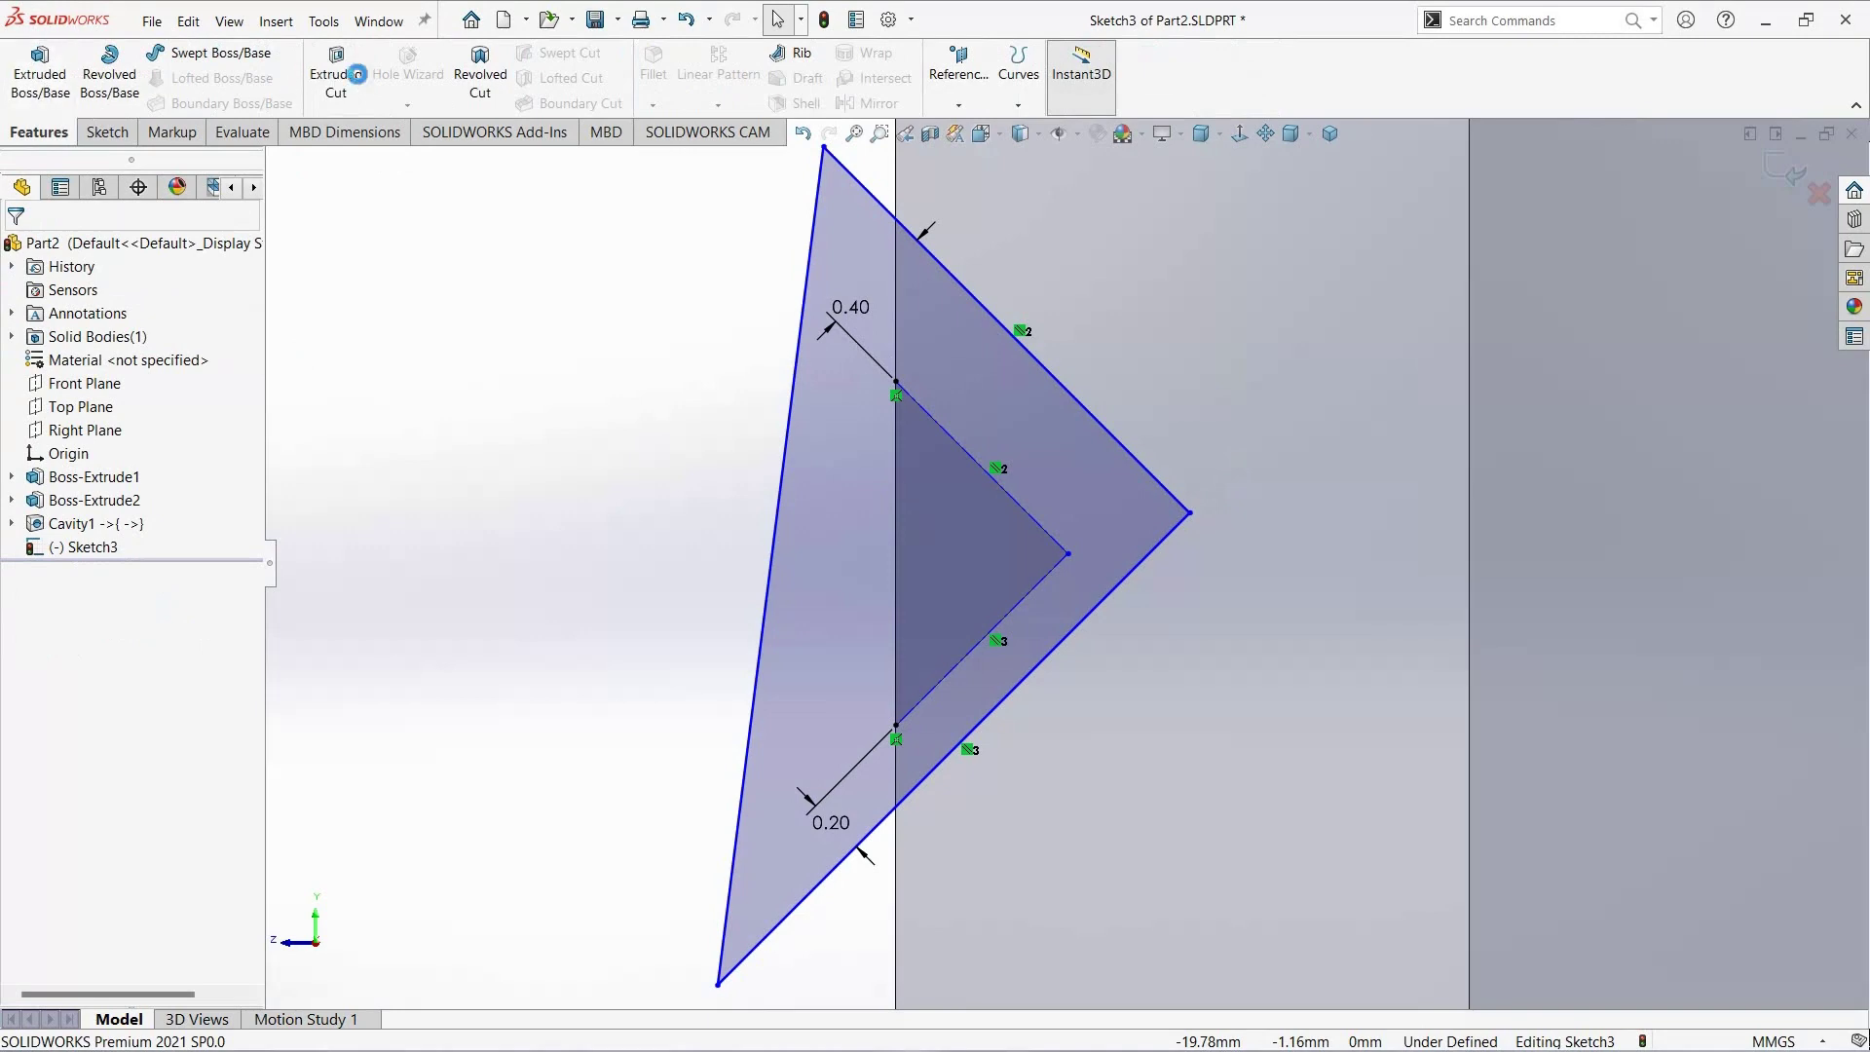
# Step: Cut-extrude the triangular groove 0.4 mm in Direction 1 and 10.4 mm in Direction 2, then start Mirror
pyautogui.click(336, 73)
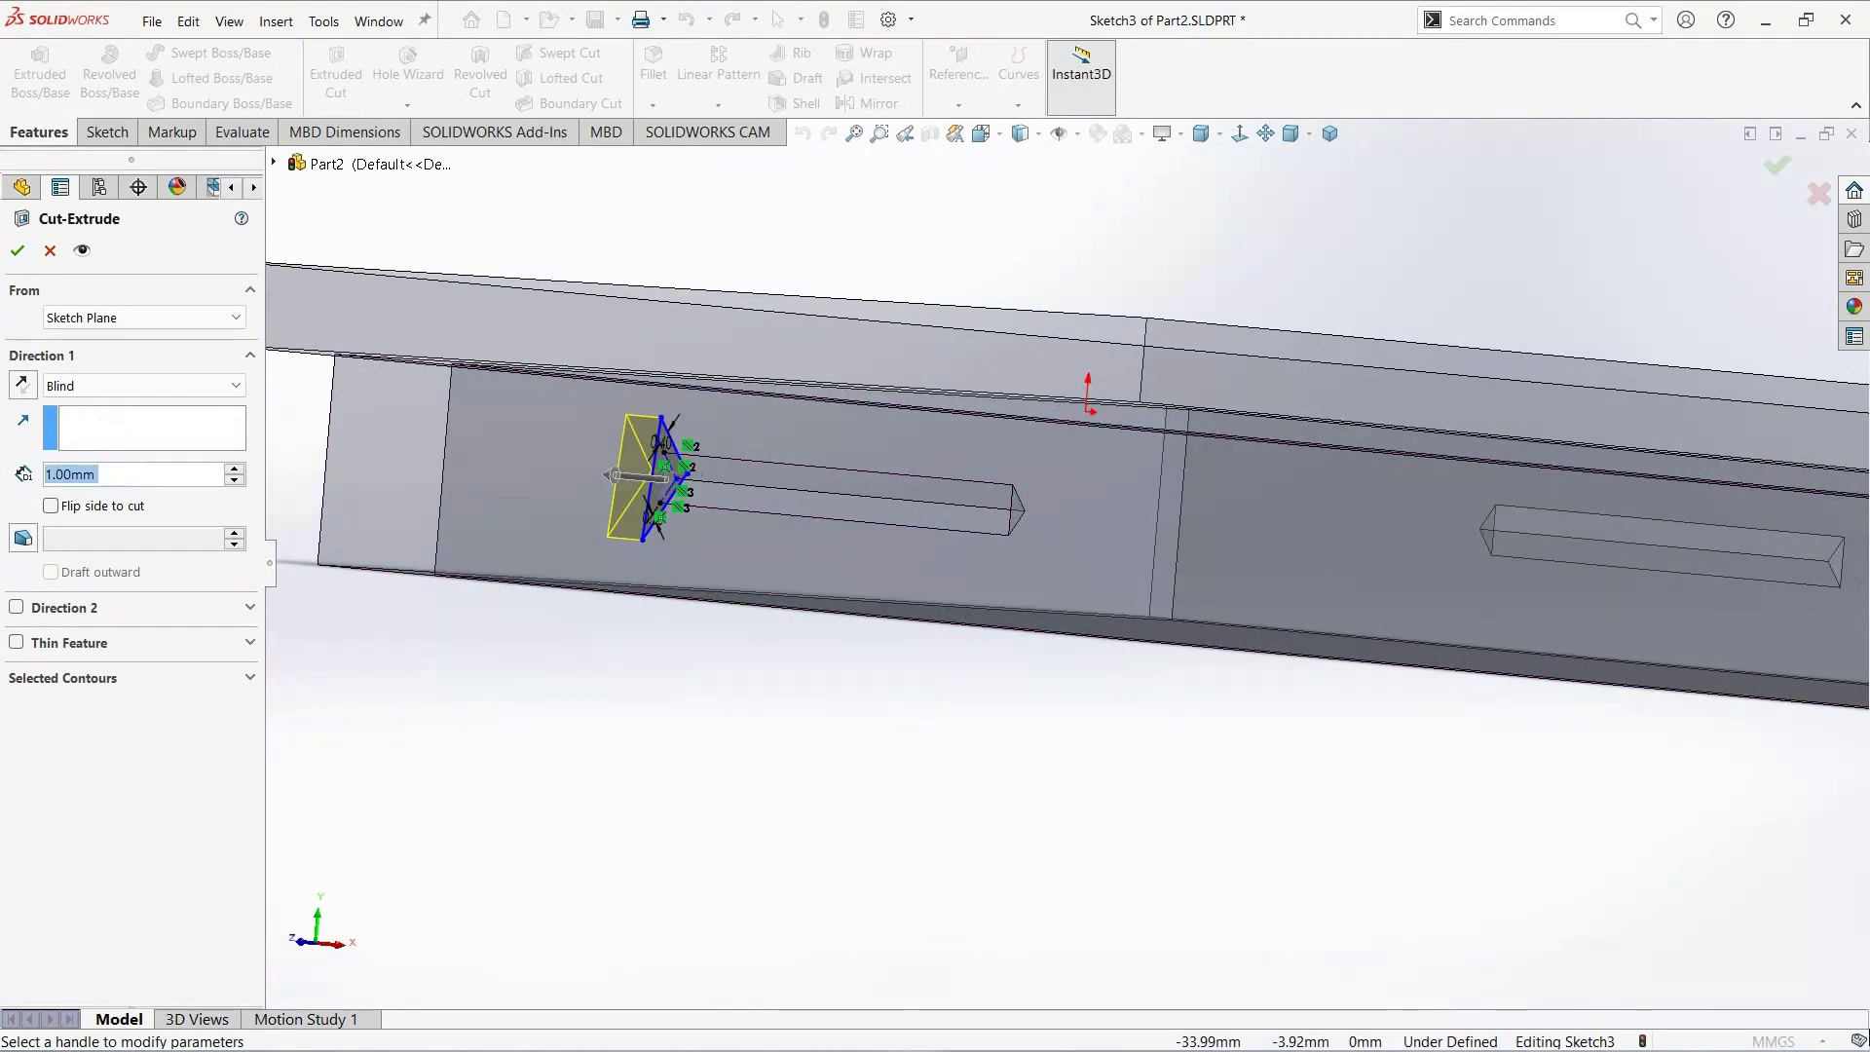
pyautogui.write('0.4')
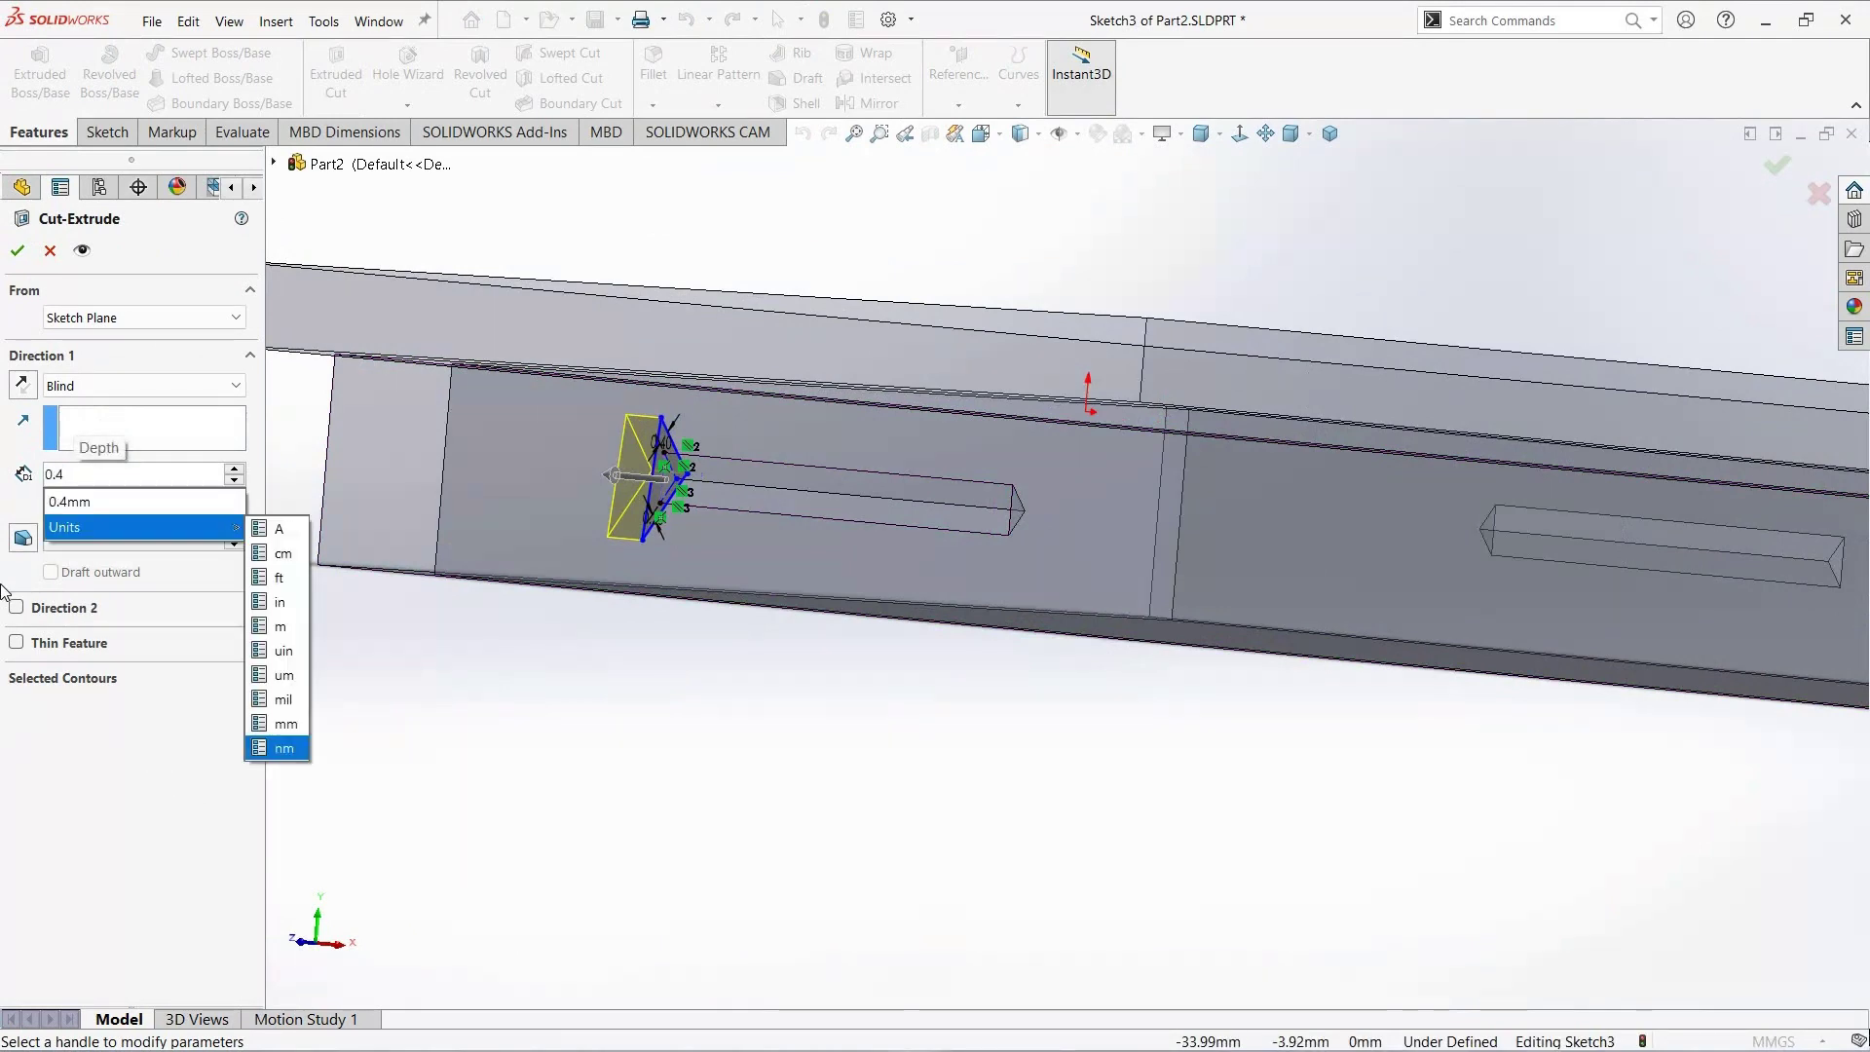
pyautogui.click(10, 599)
pyautogui.click(53, 611)
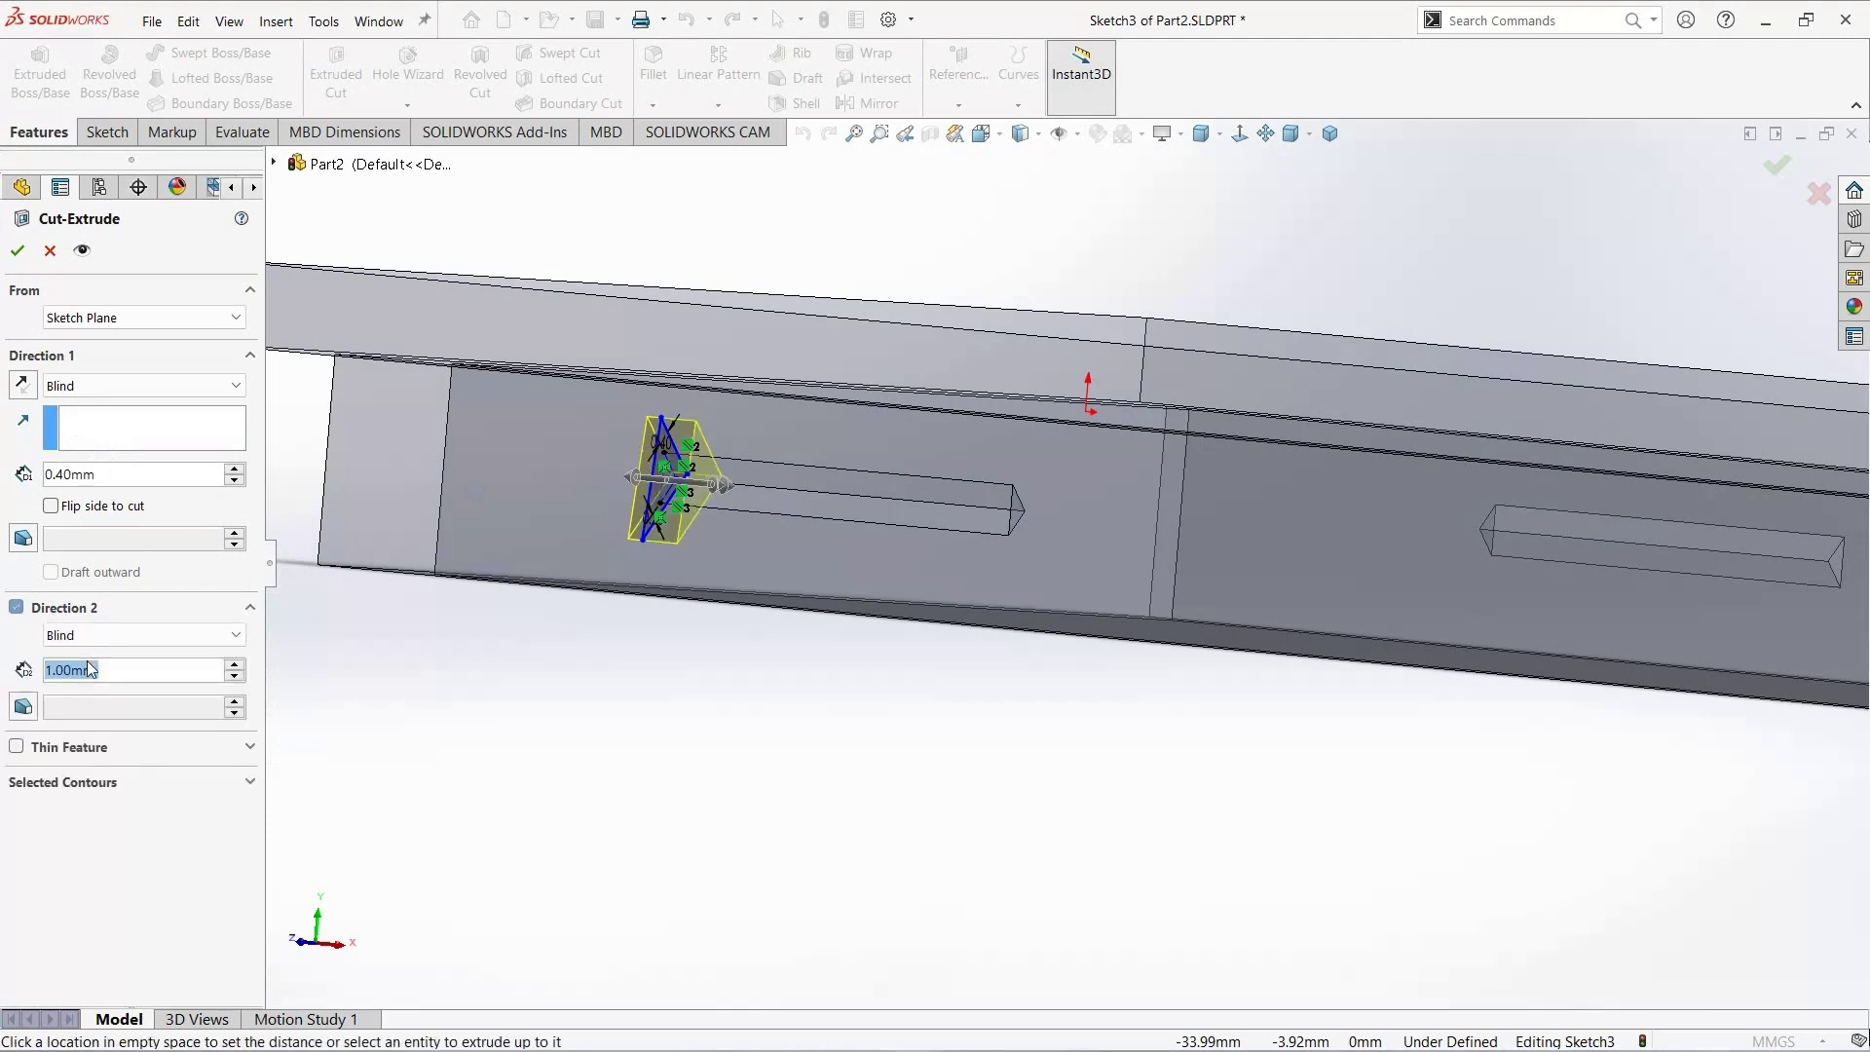
pyautogui.write('1')
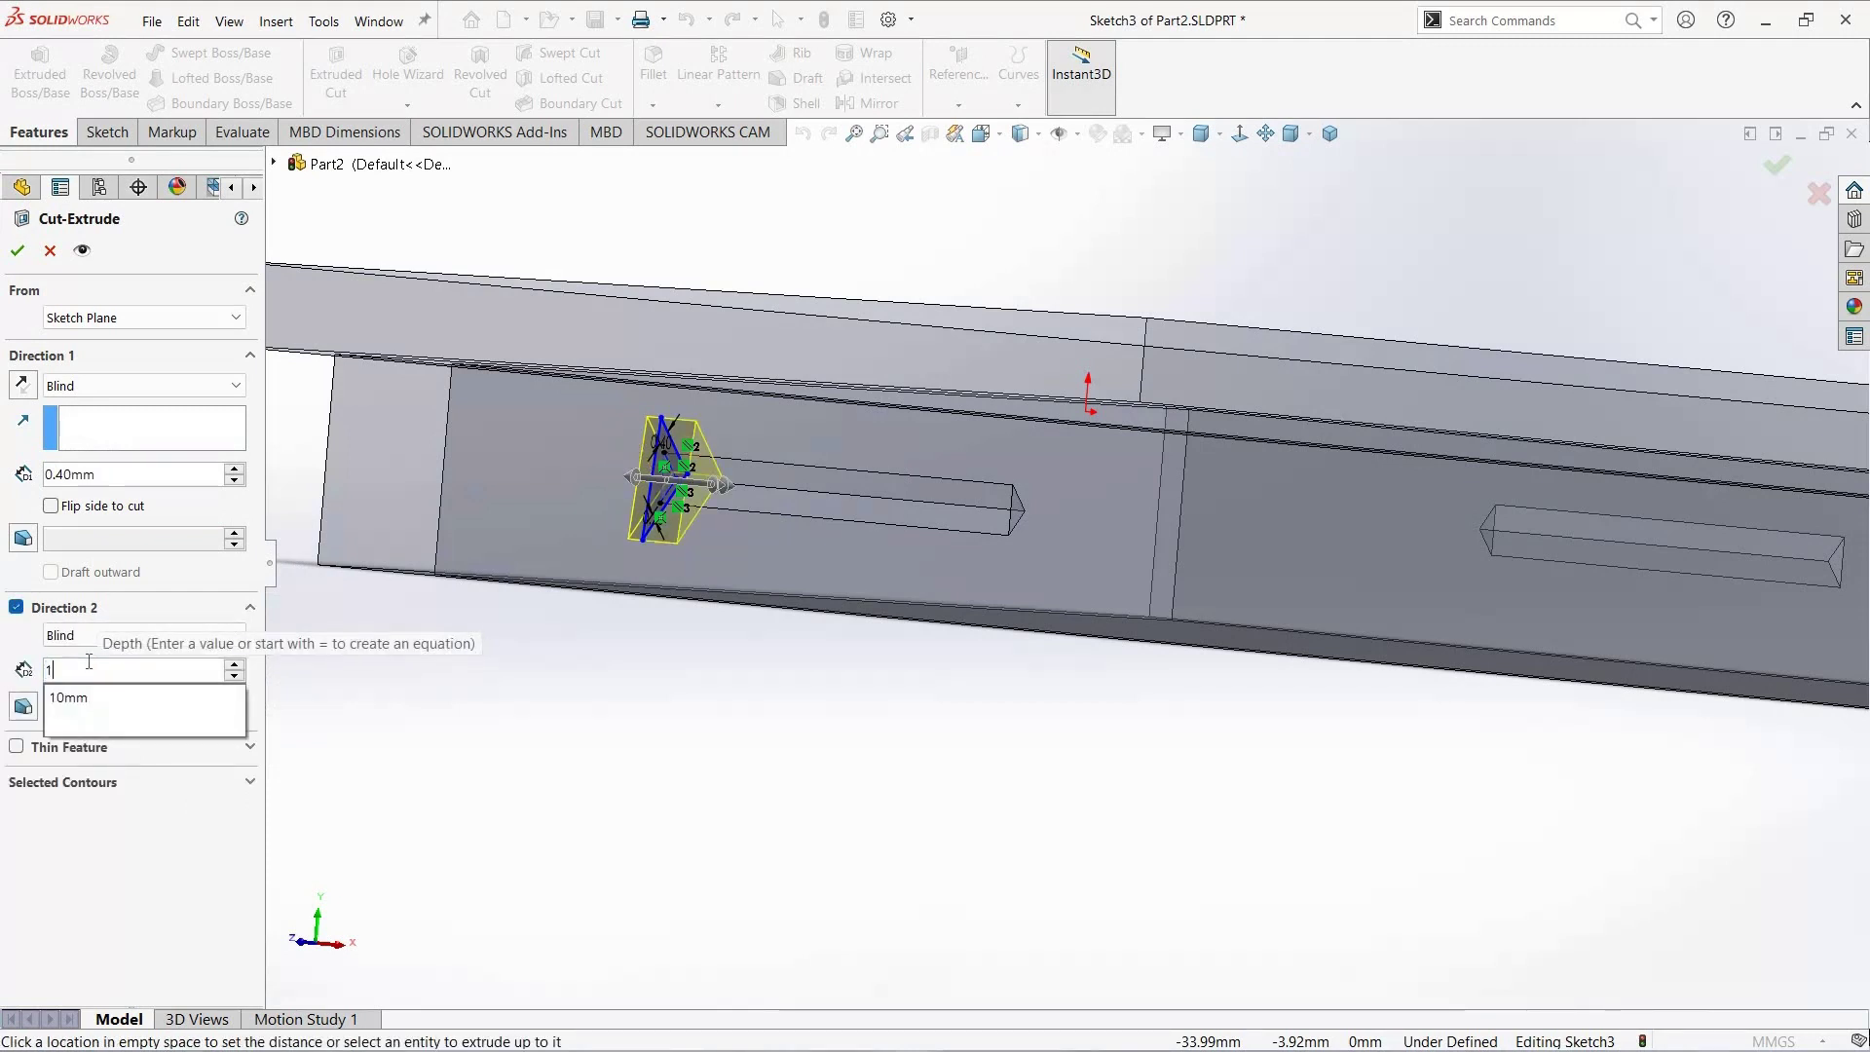
pyautogui.write('0.4')
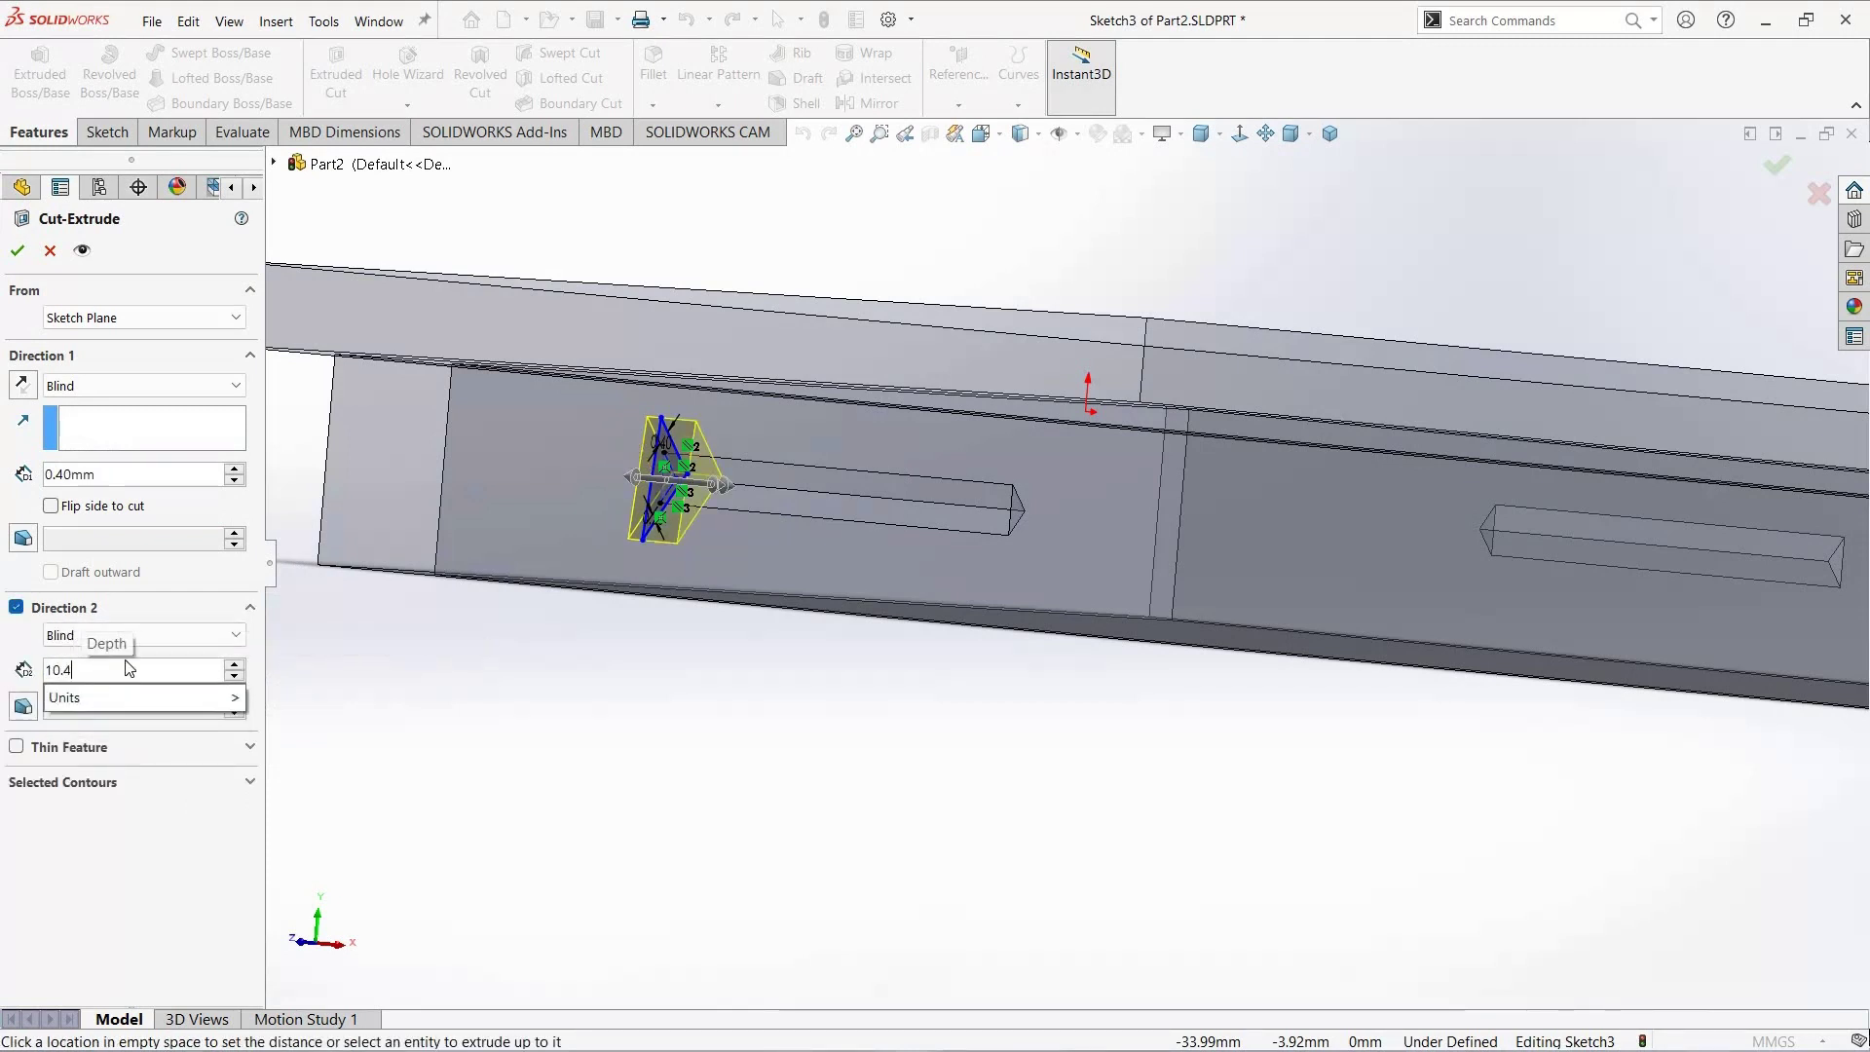
pyautogui.press('Return')
pyautogui.click(17, 251)
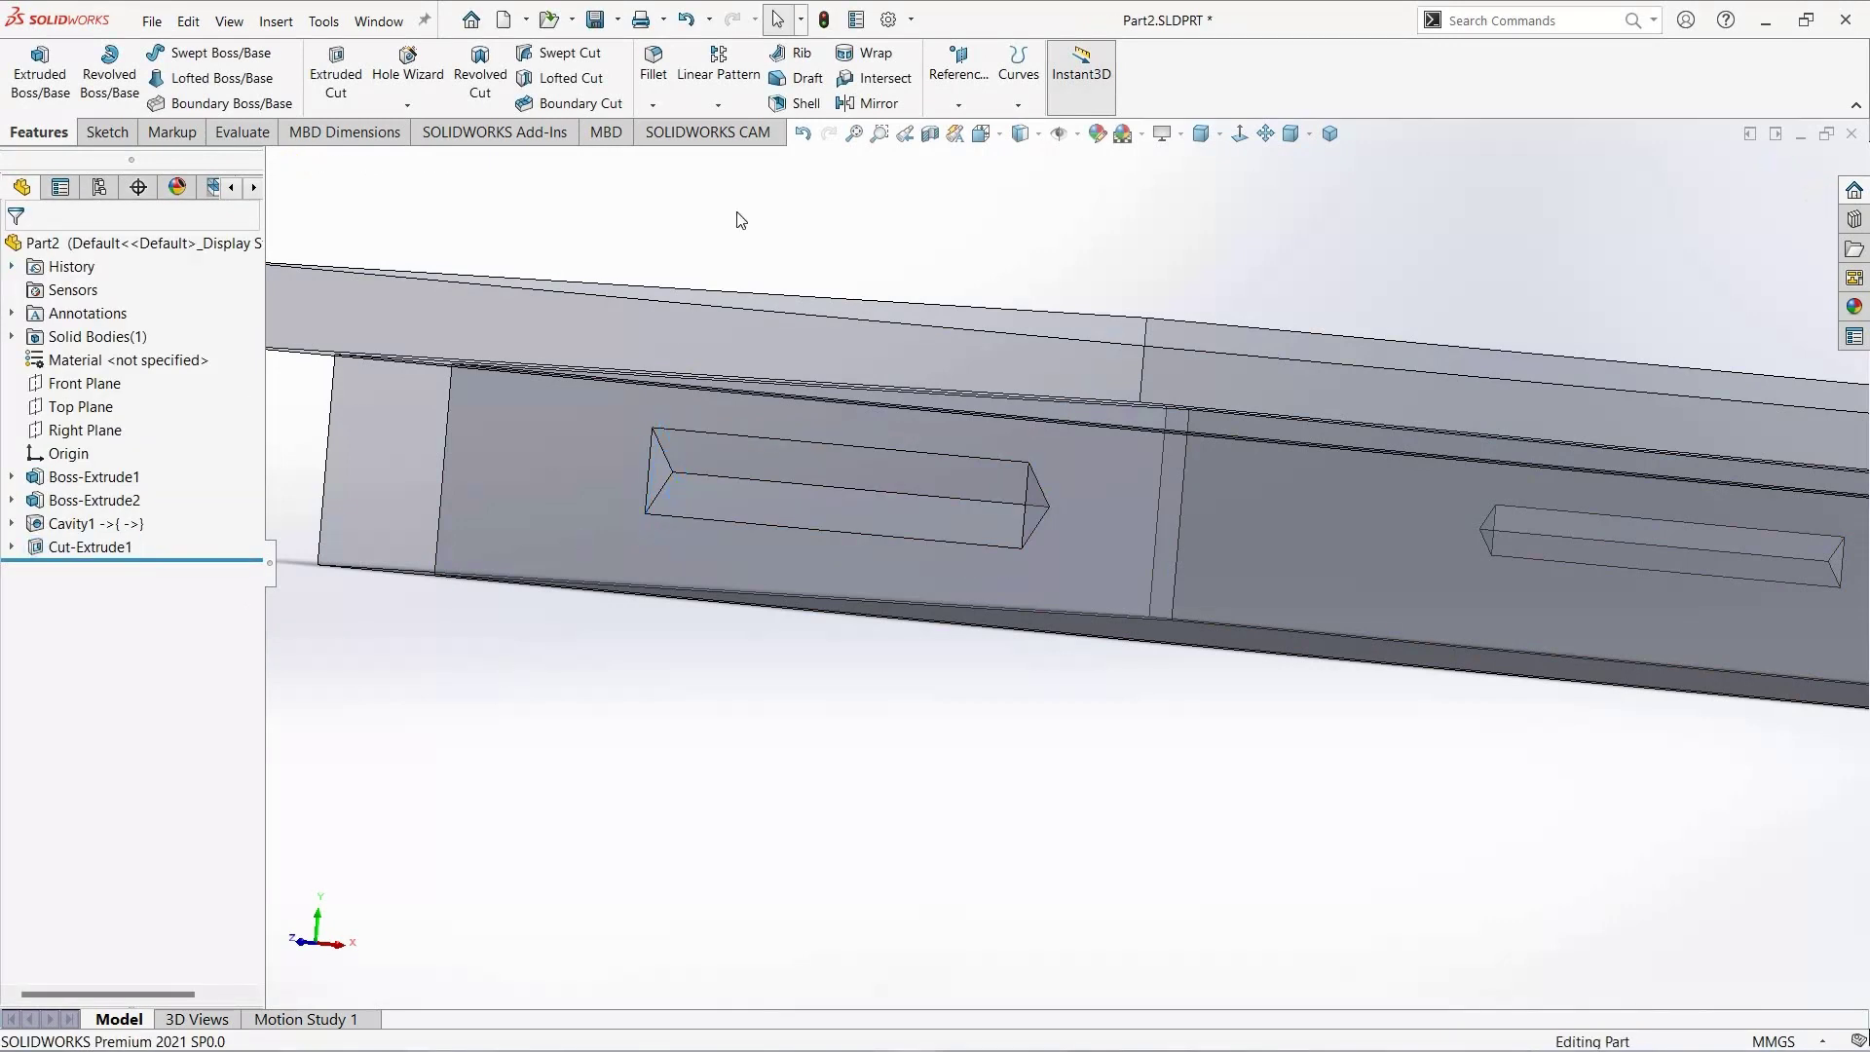
pyautogui.press('z')
pyautogui.click(872, 103)
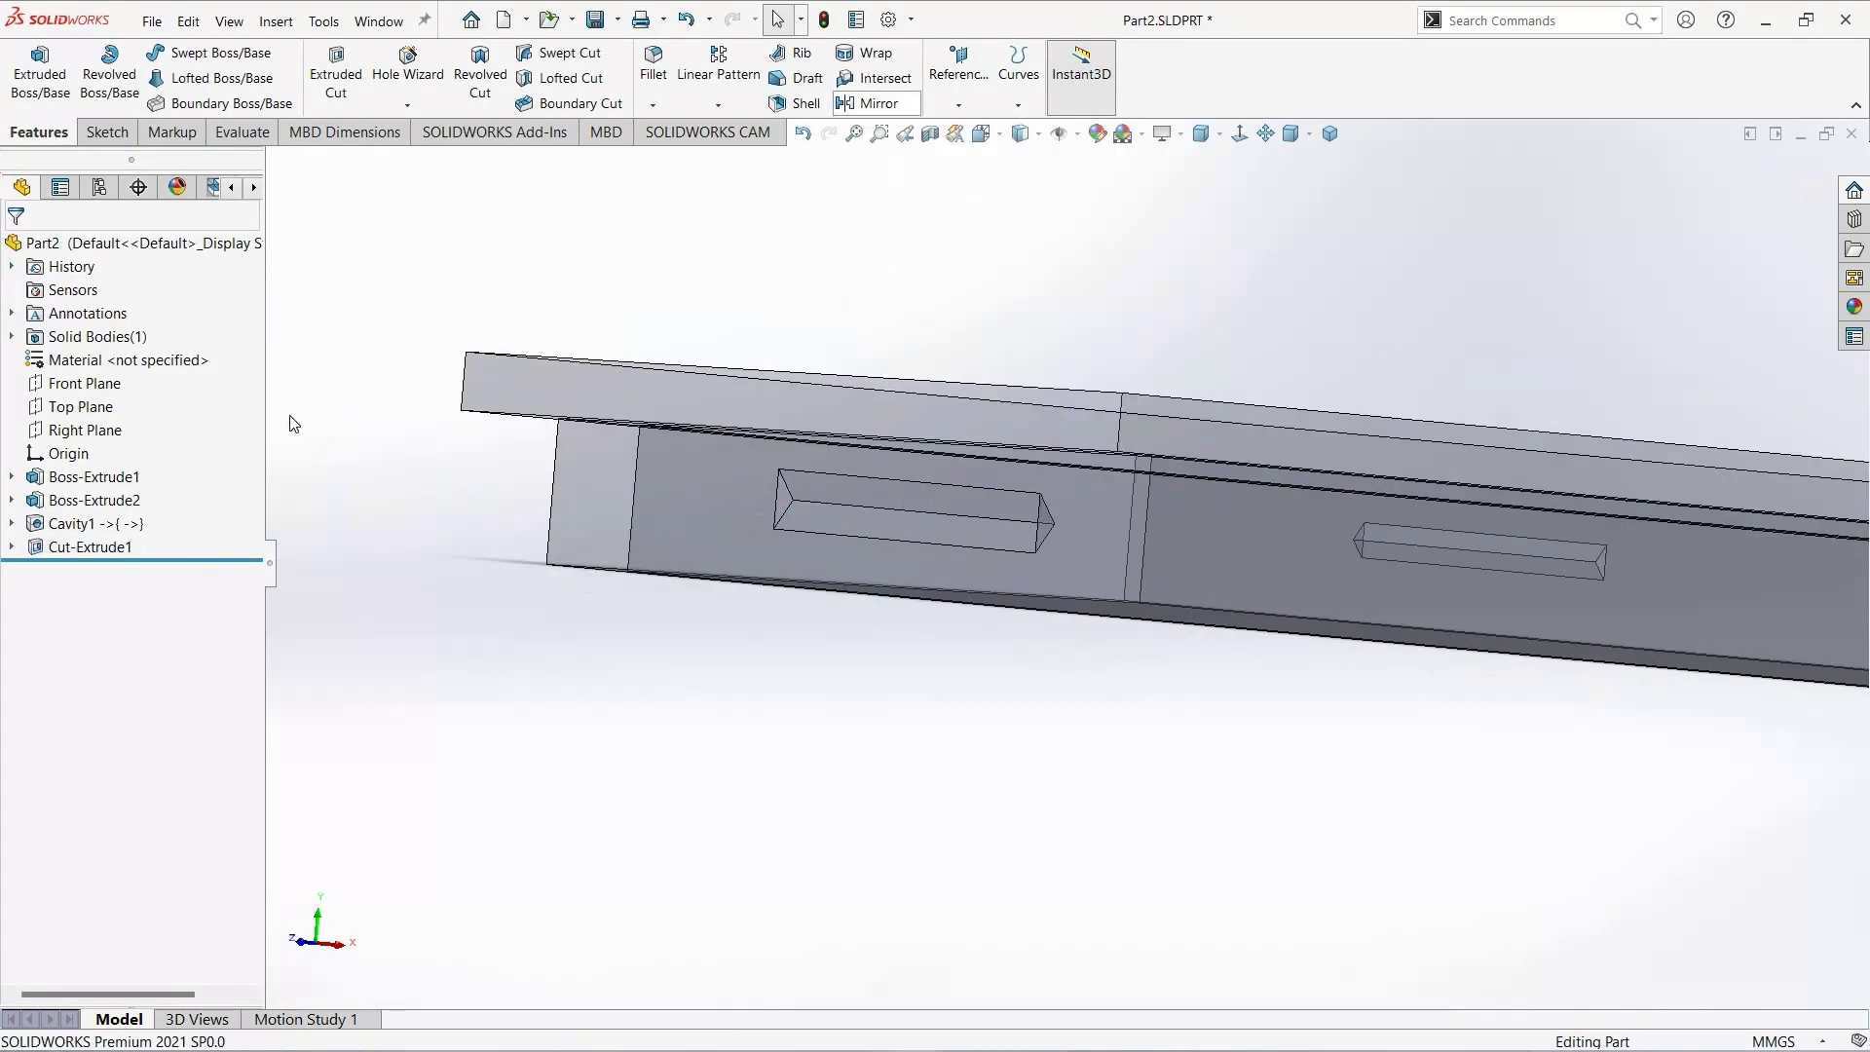
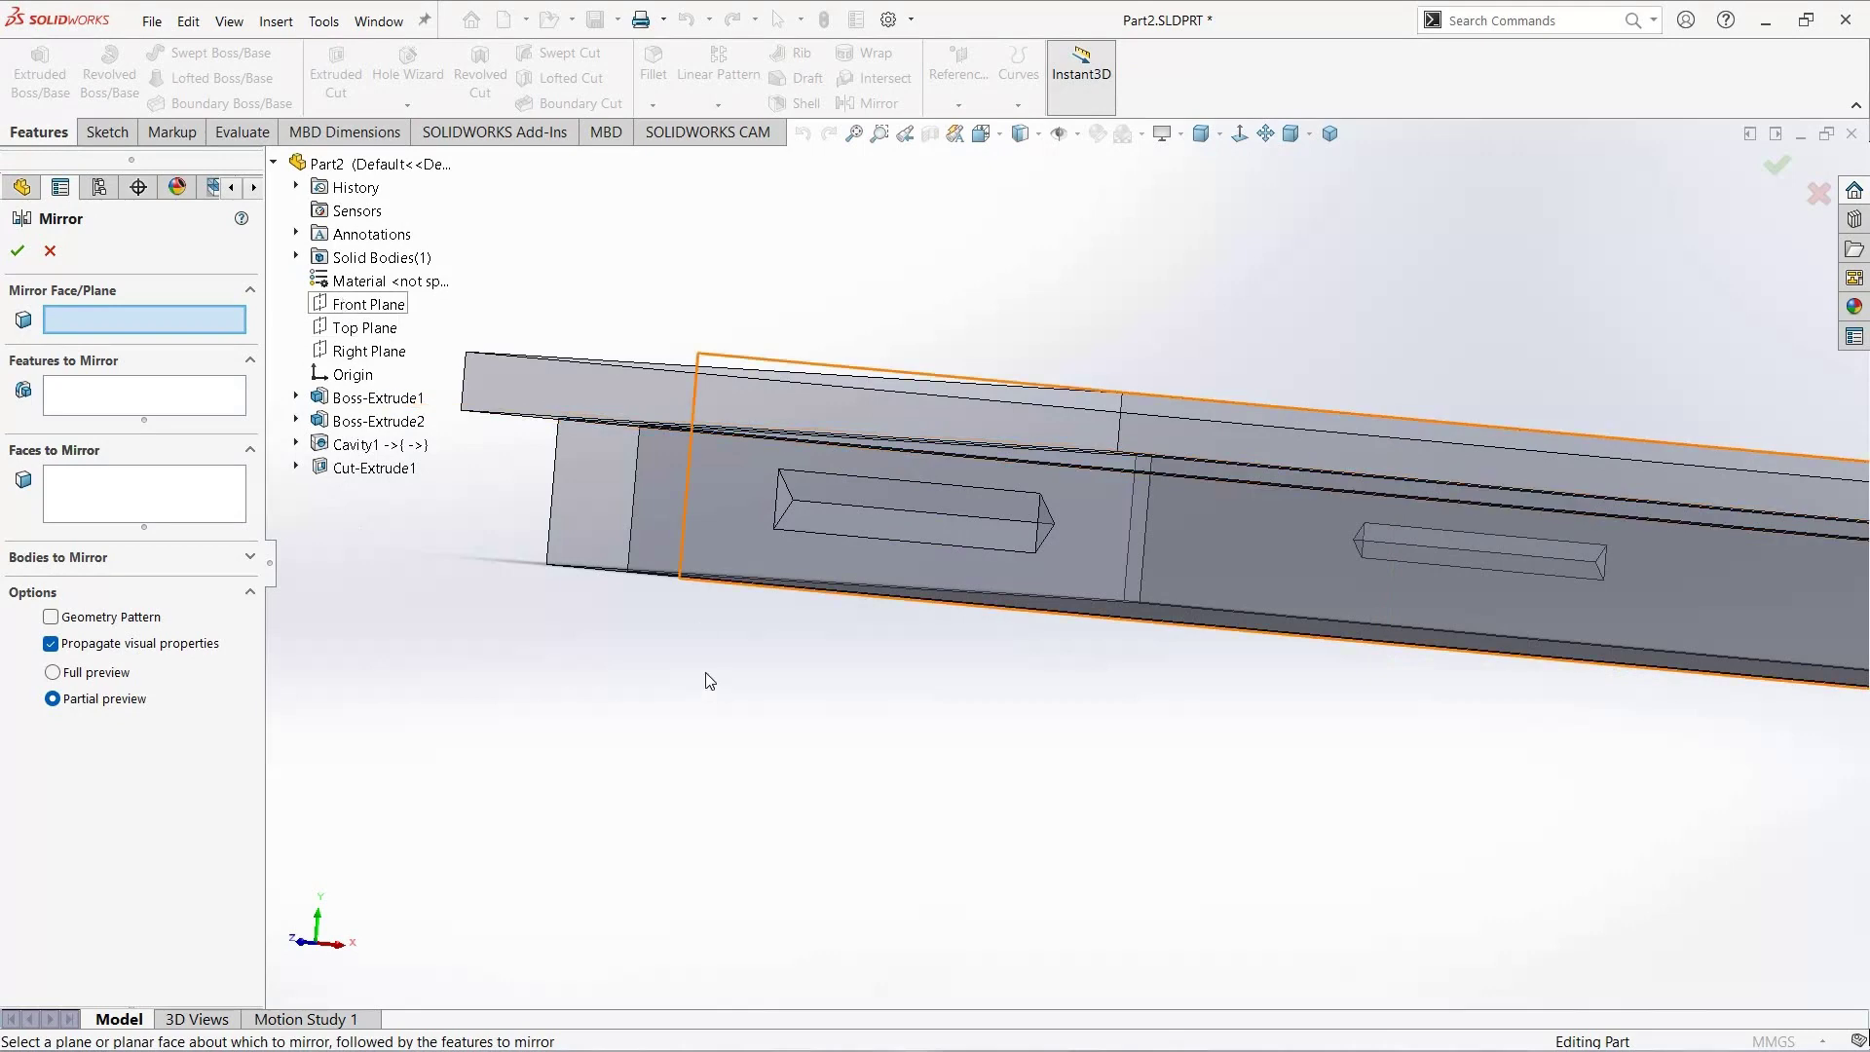
# Step: Mirror Cut-Extrude1 across the Front Plane, then mirror that pair across the Right Plane
pyautogui.scroll(2, 569, 429)
pyautogui.scroll(2, 569, 429)
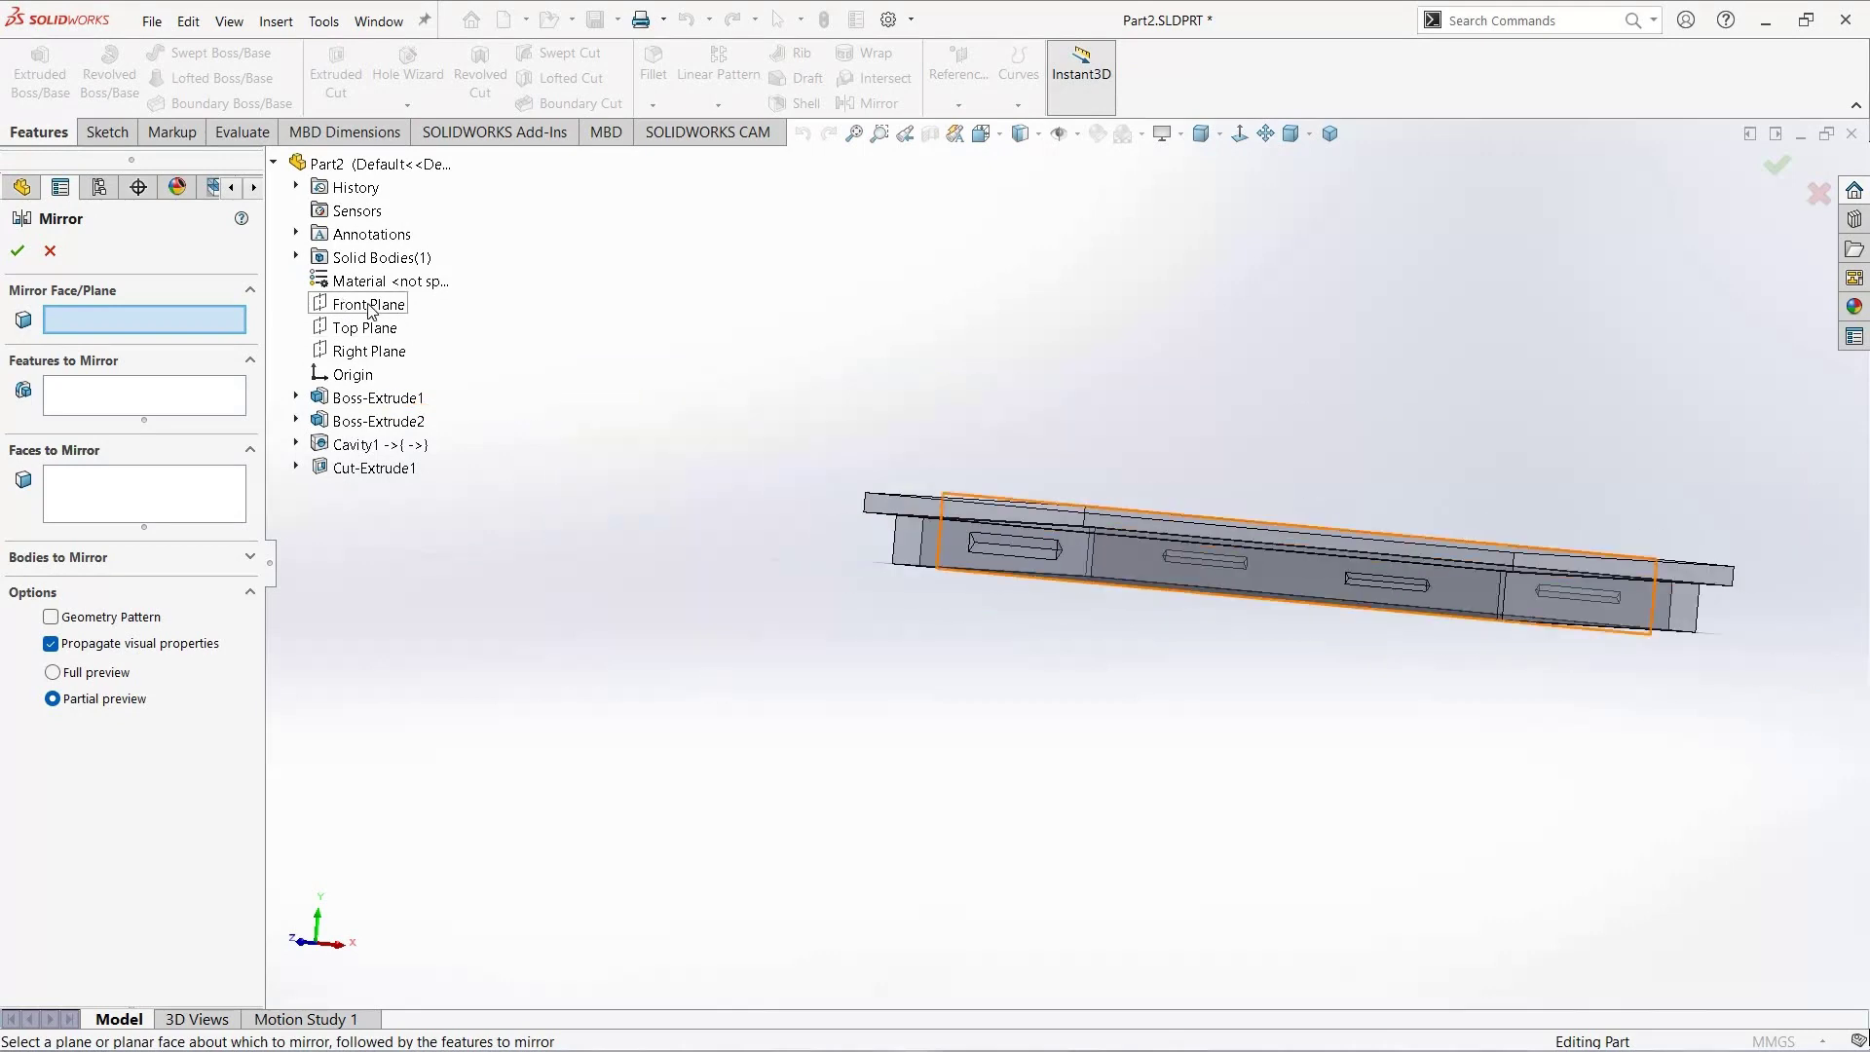
pyautogui.moveTo(681, 756); pyautogui.dragTo(701, 857, button='middle')
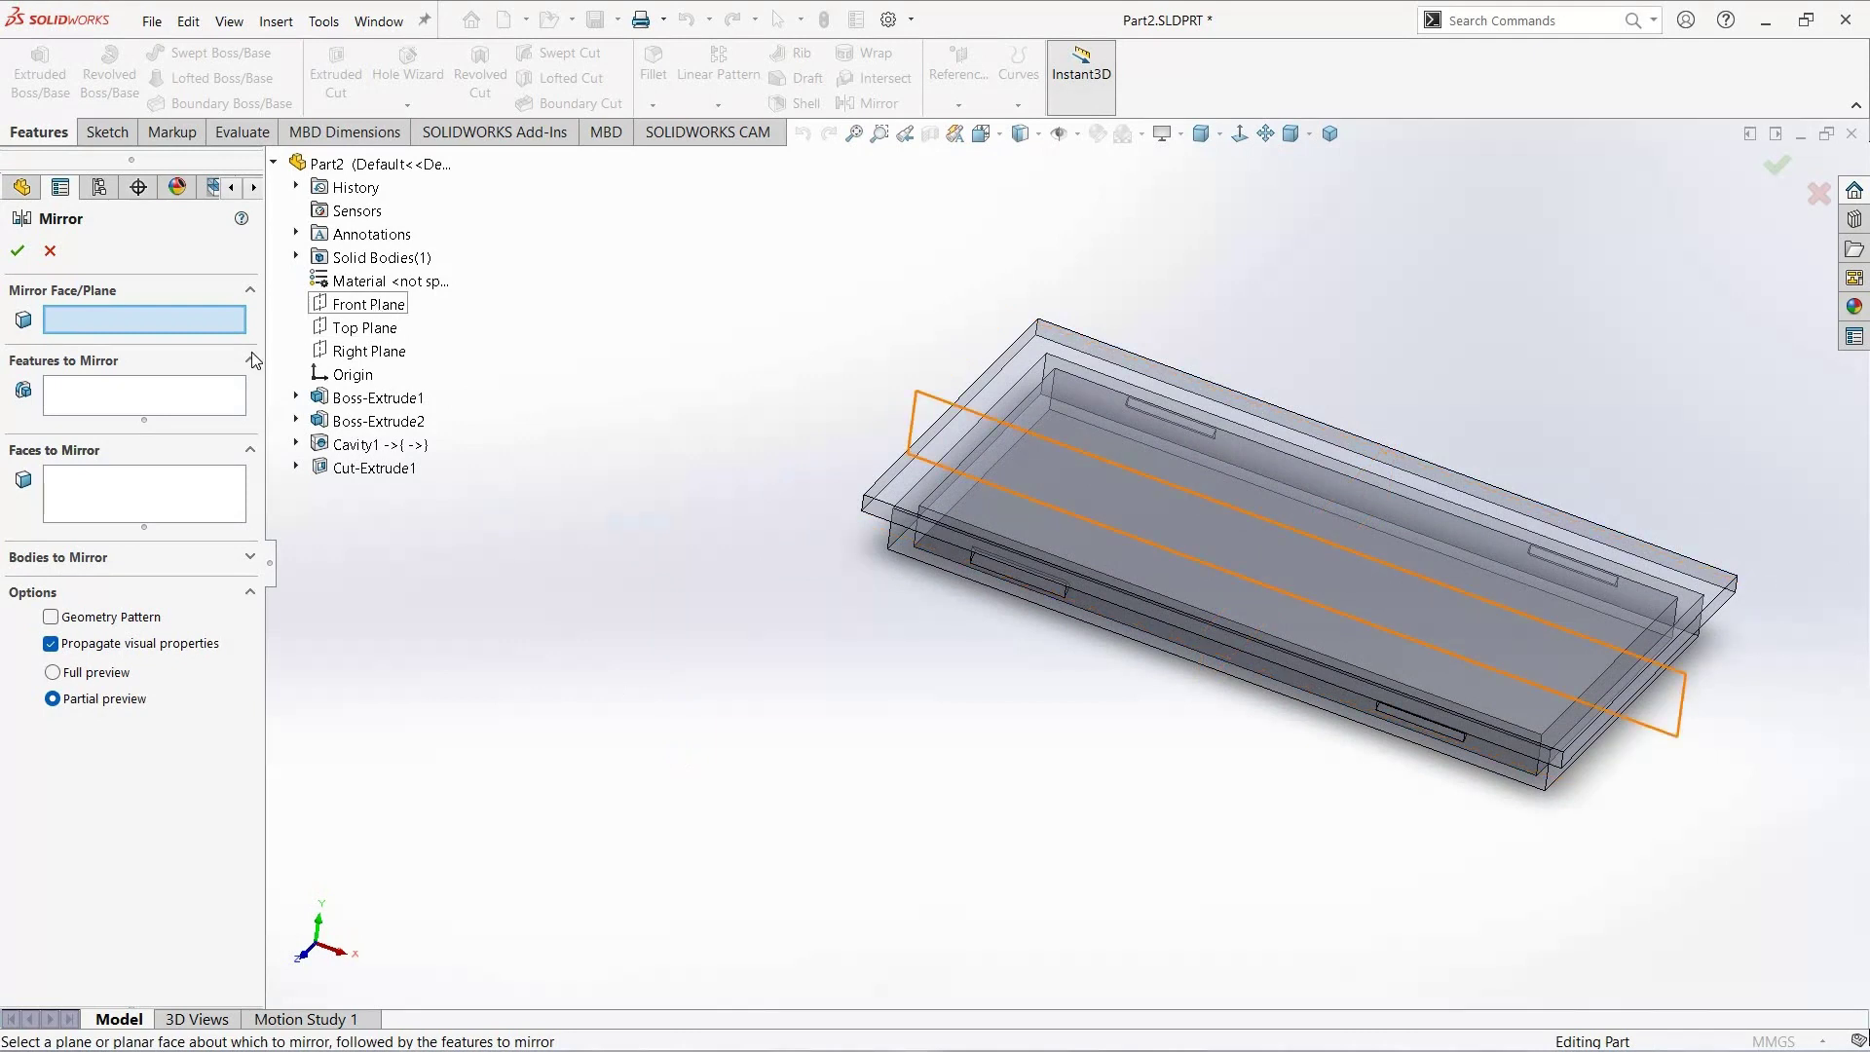
pyautogui.click(368, 304)
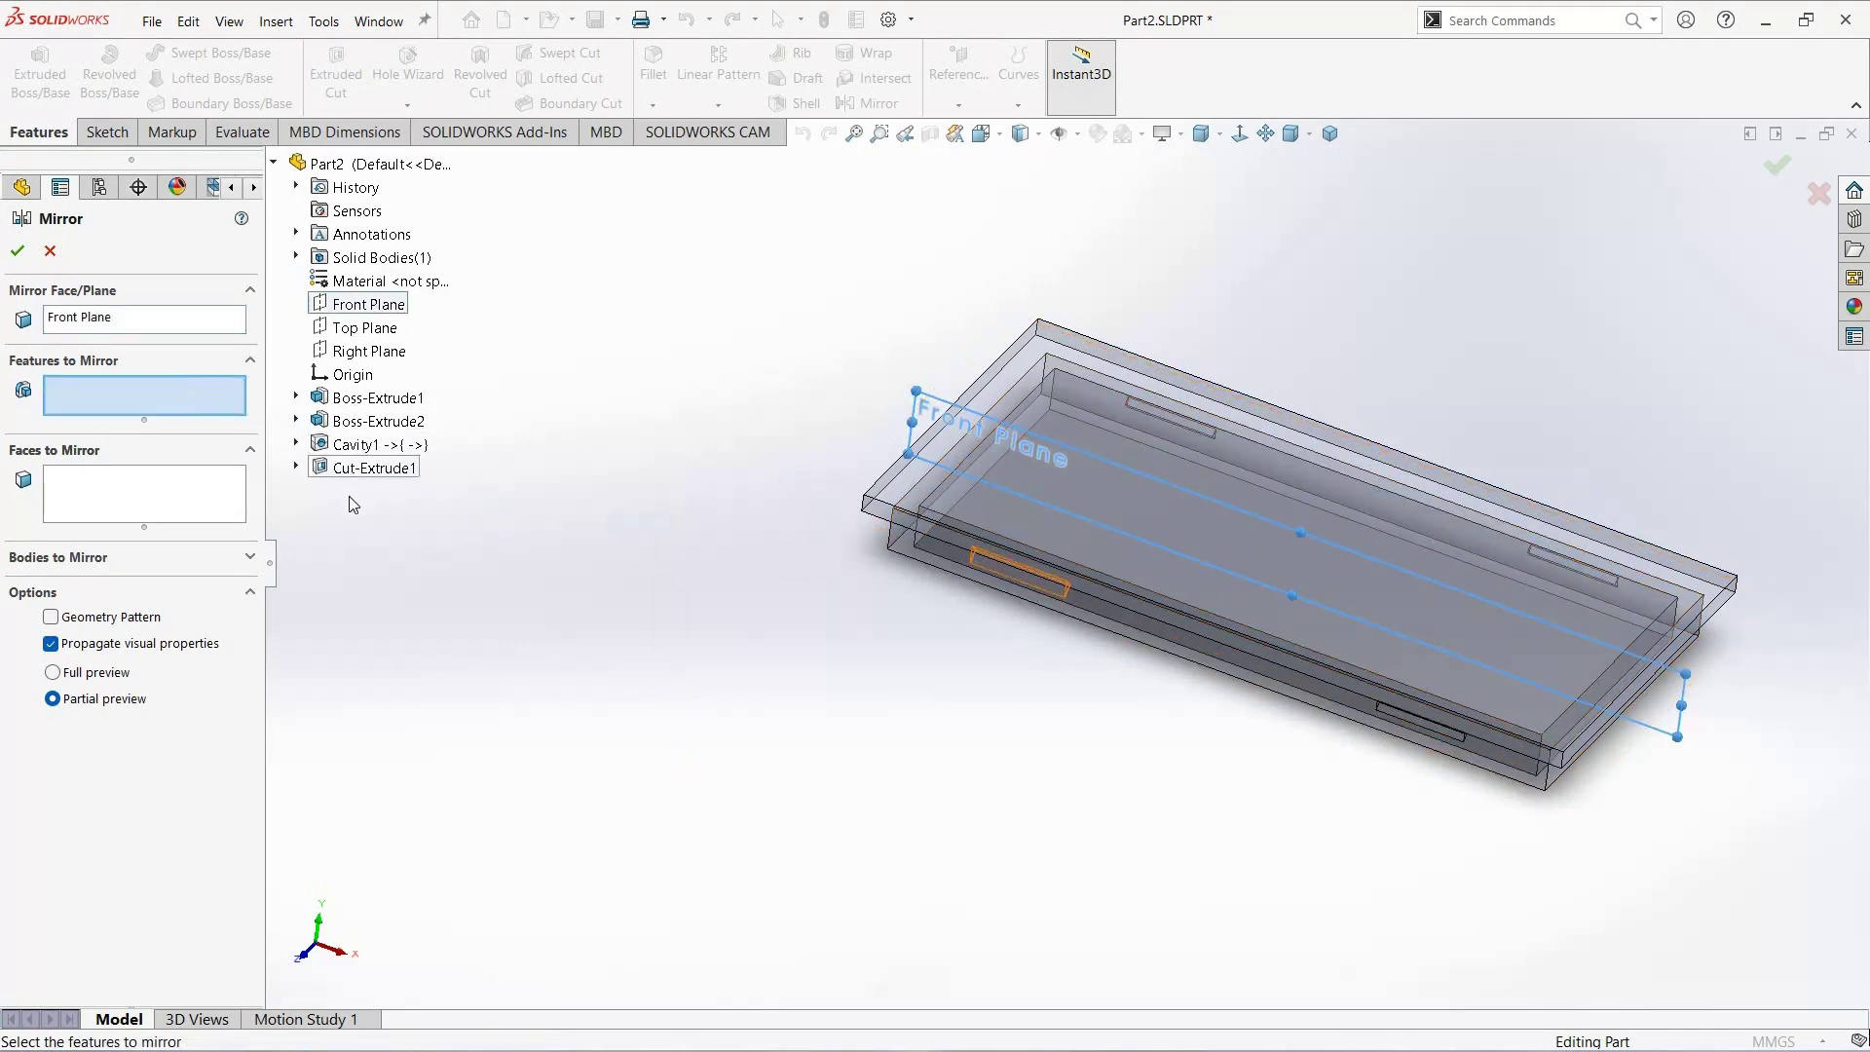
pyautogui.click(372, 468)
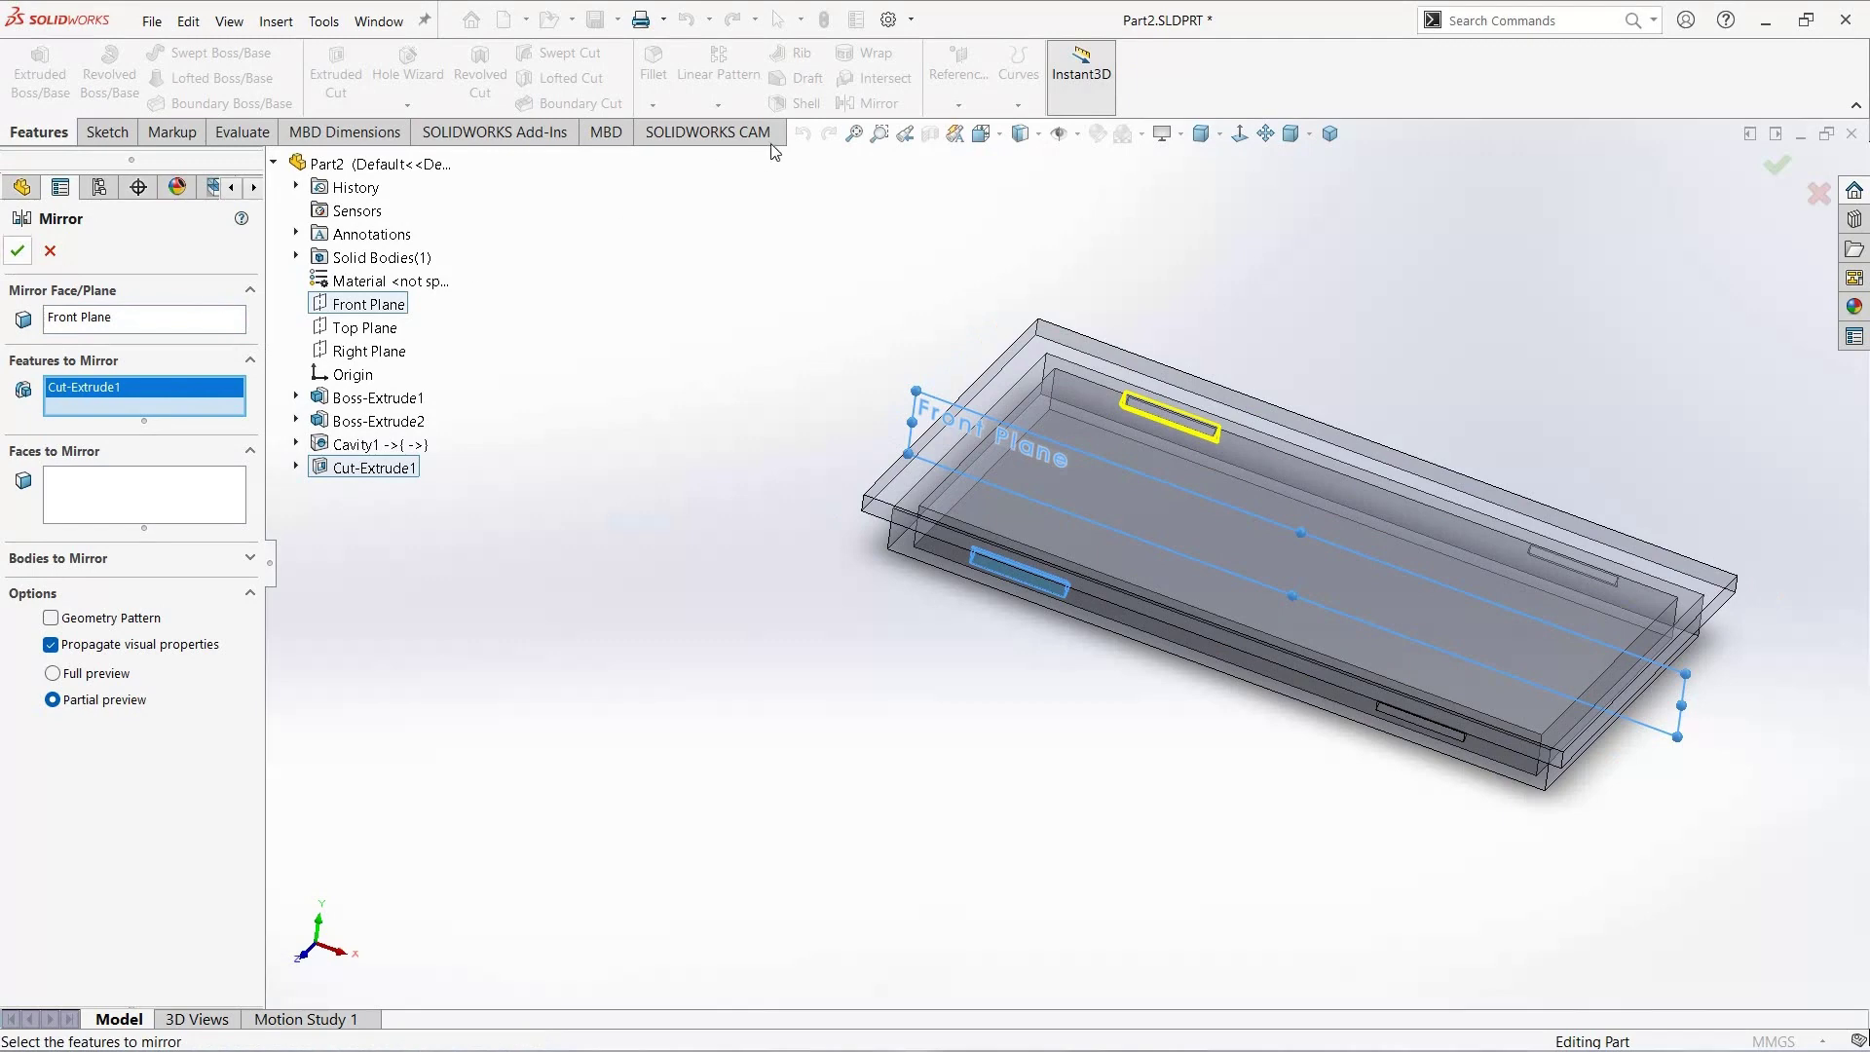
pyautogui.press('Return')
pyautogui.press('Return')
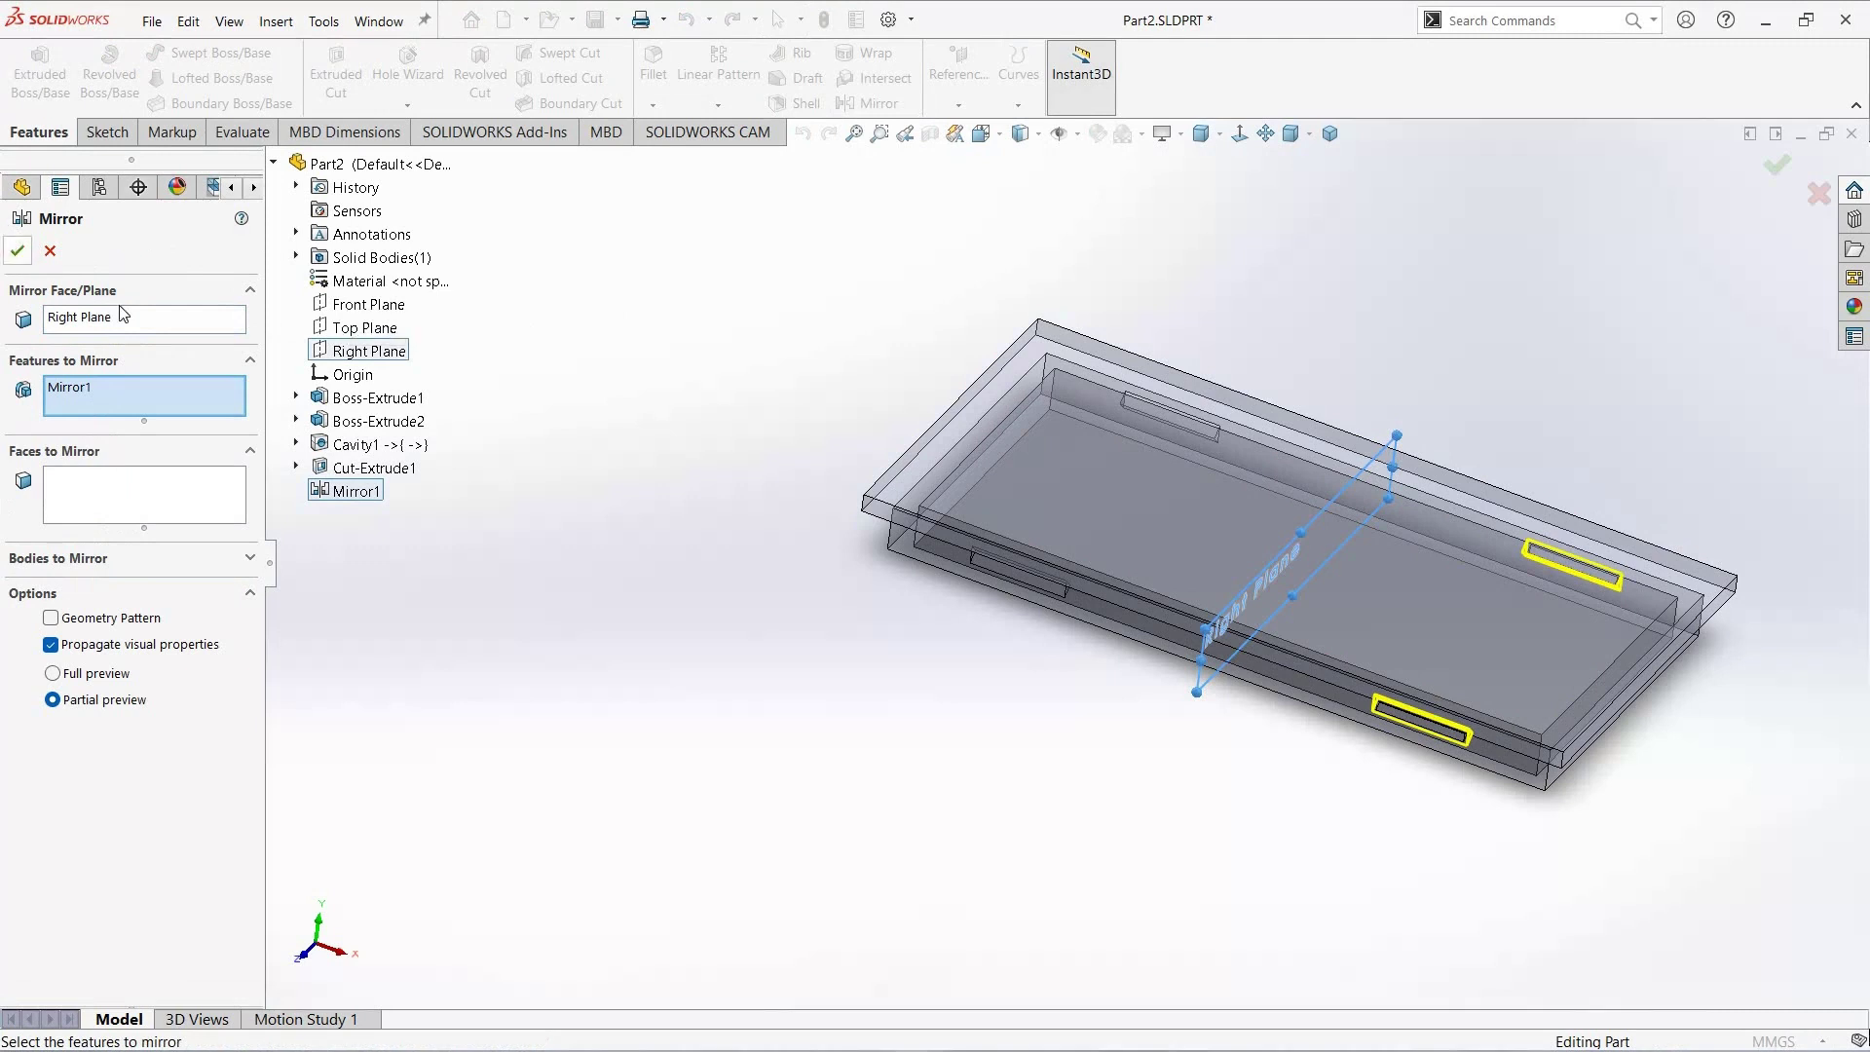
pyautogui.click(18, 250)
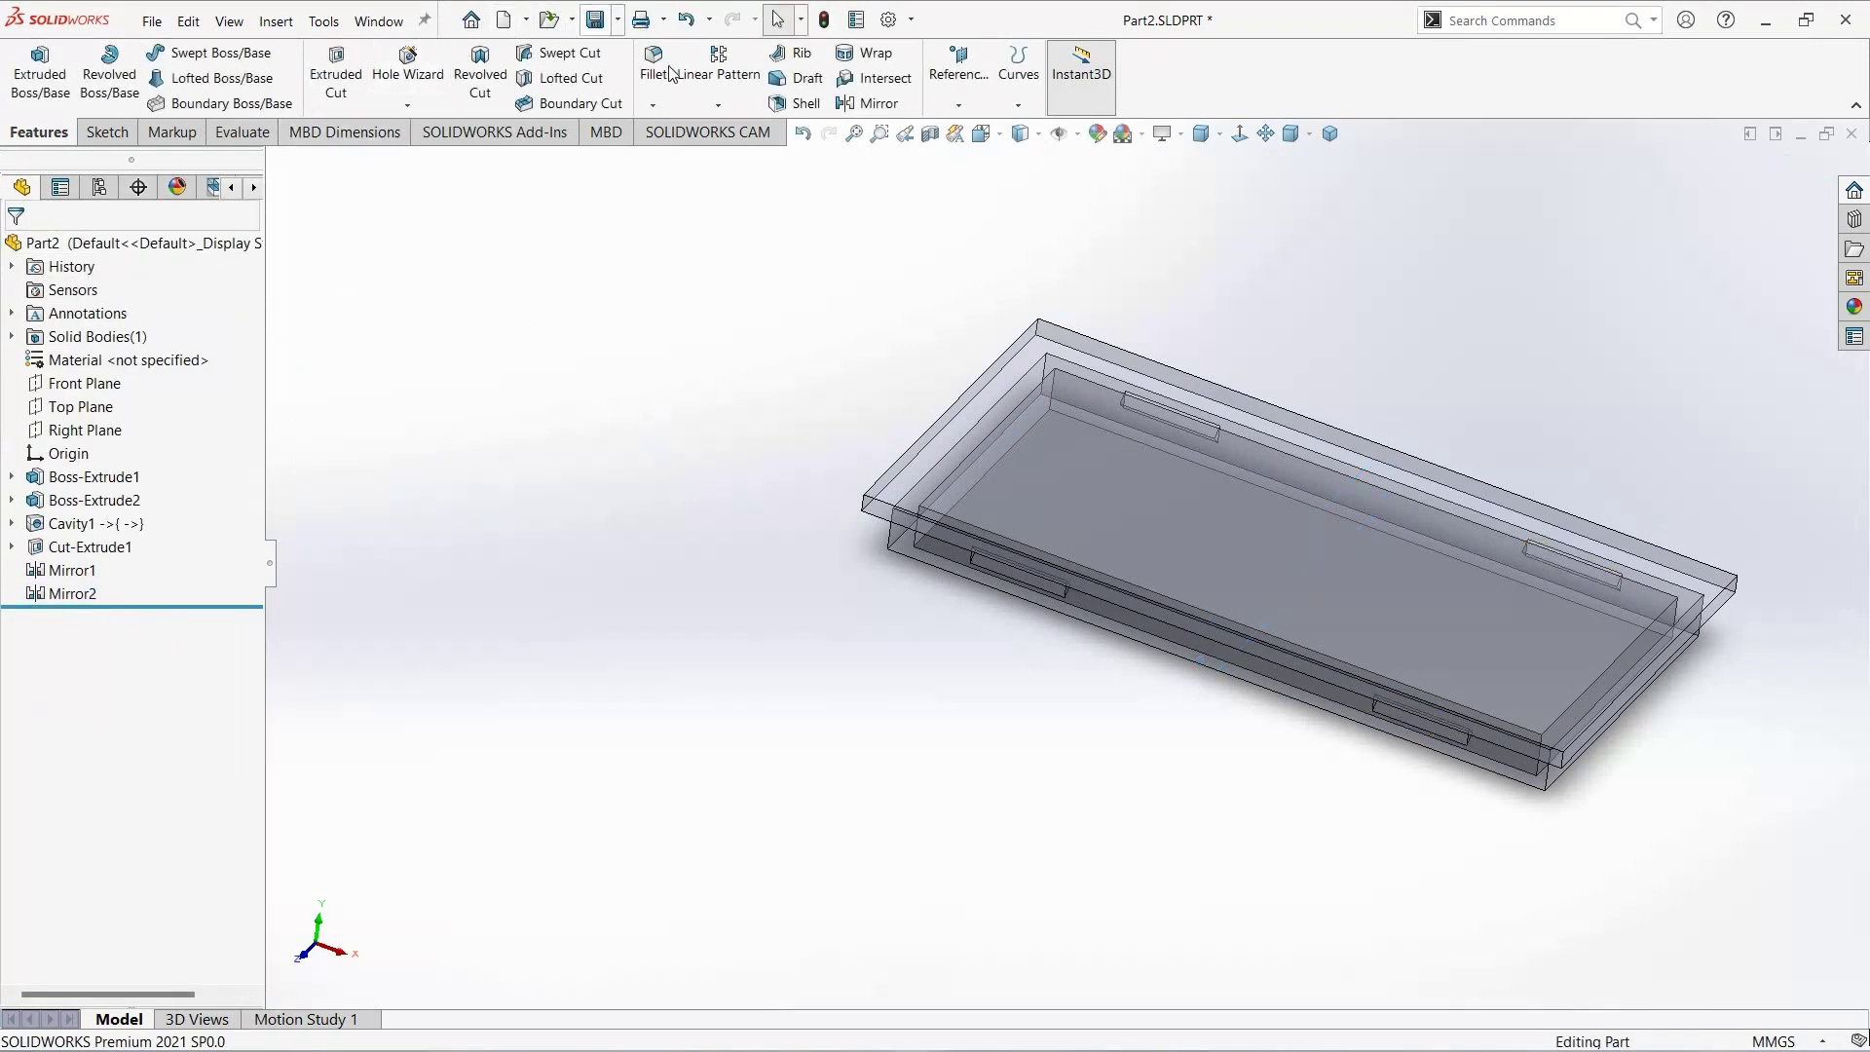
# Step: Open the Assem1 assembly and make the bottom box Part1 transparent
pyautogui.click(152, 20)
pyautogui.moveTo(211, 105)
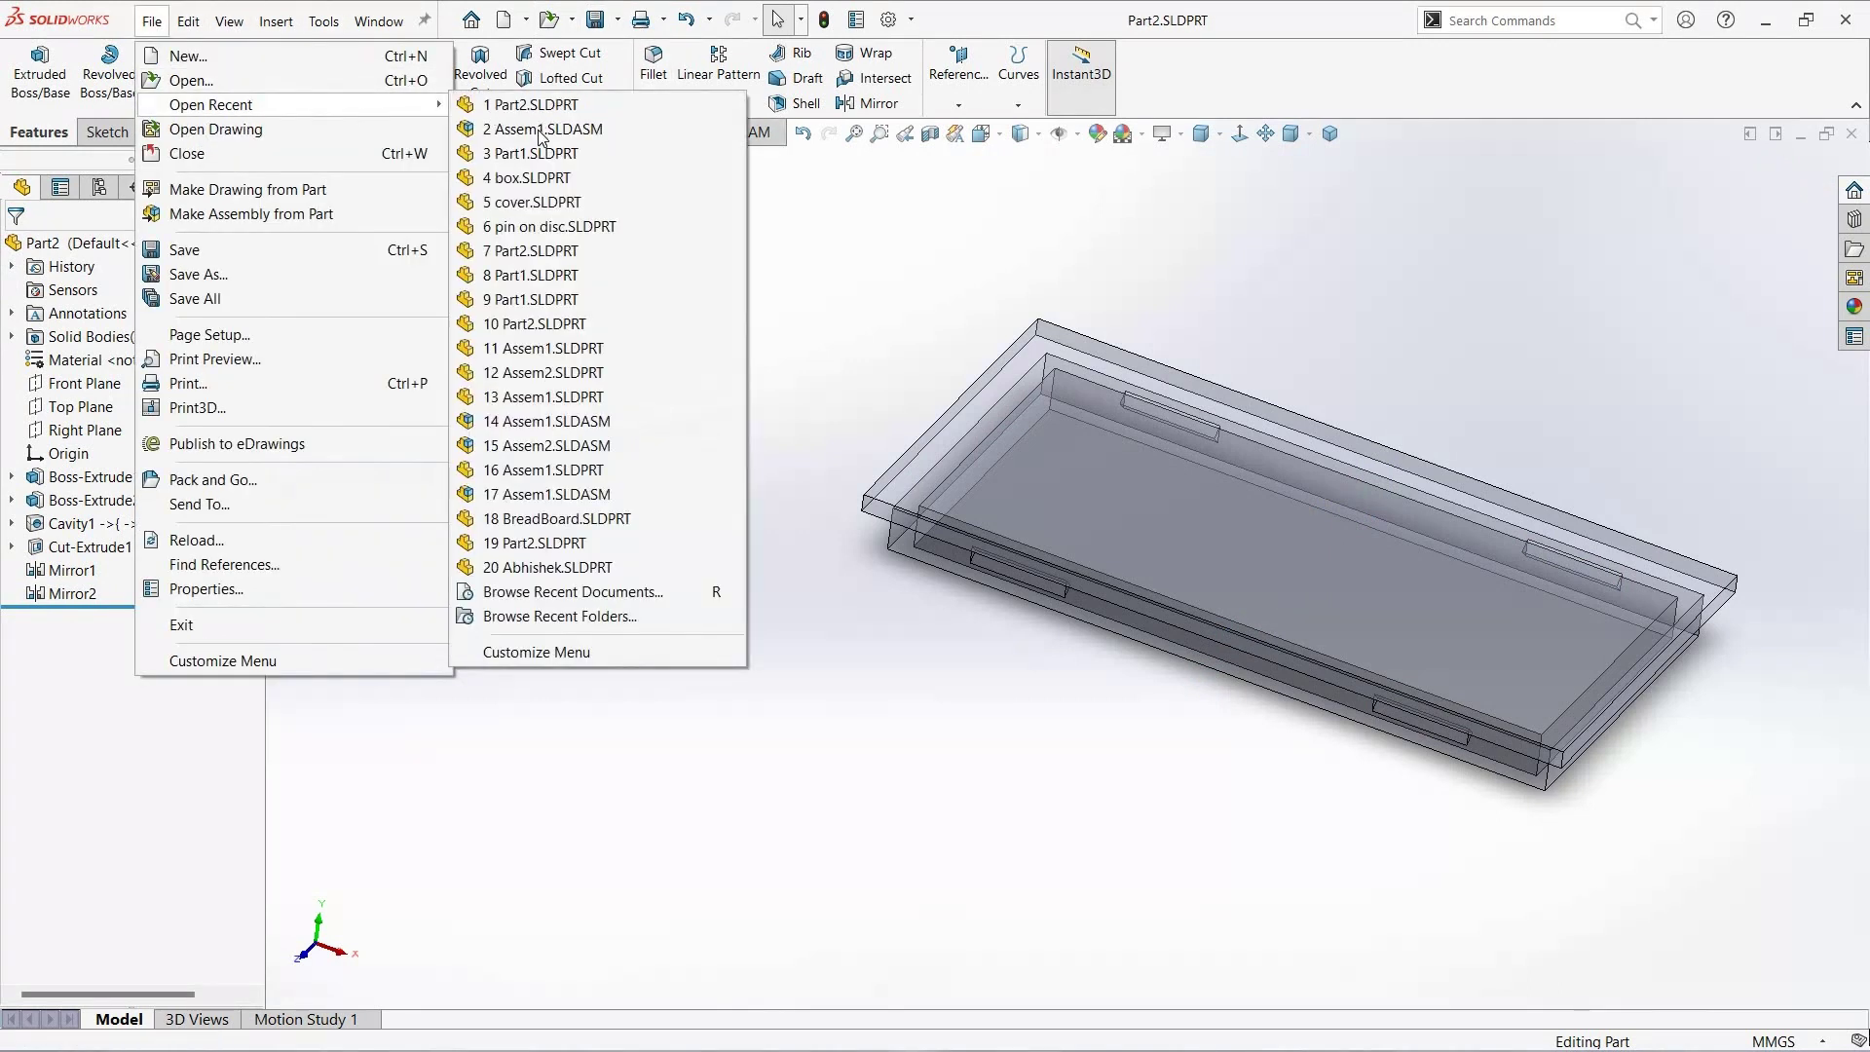
pyautogui.click(541, 129)
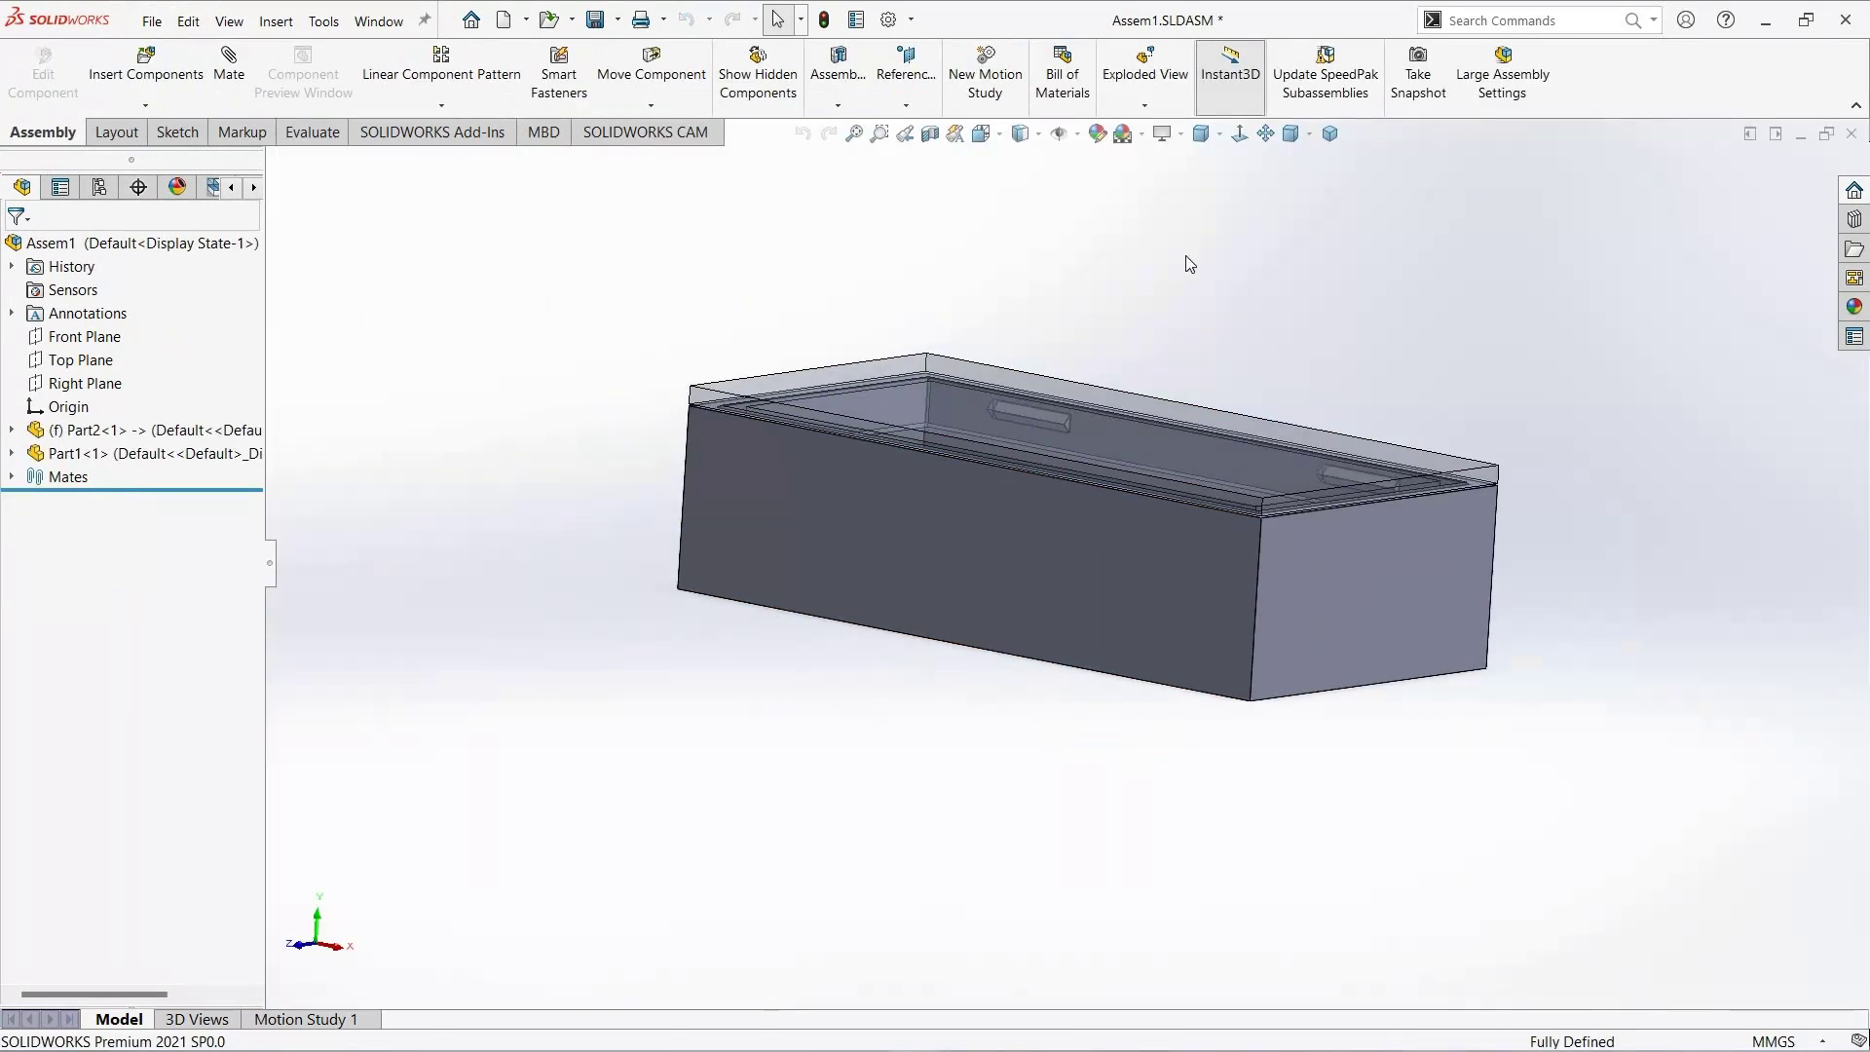
pyautogui.moveTo(1240, 347); pyautogui.dragTo(1013, 638, button='middle')
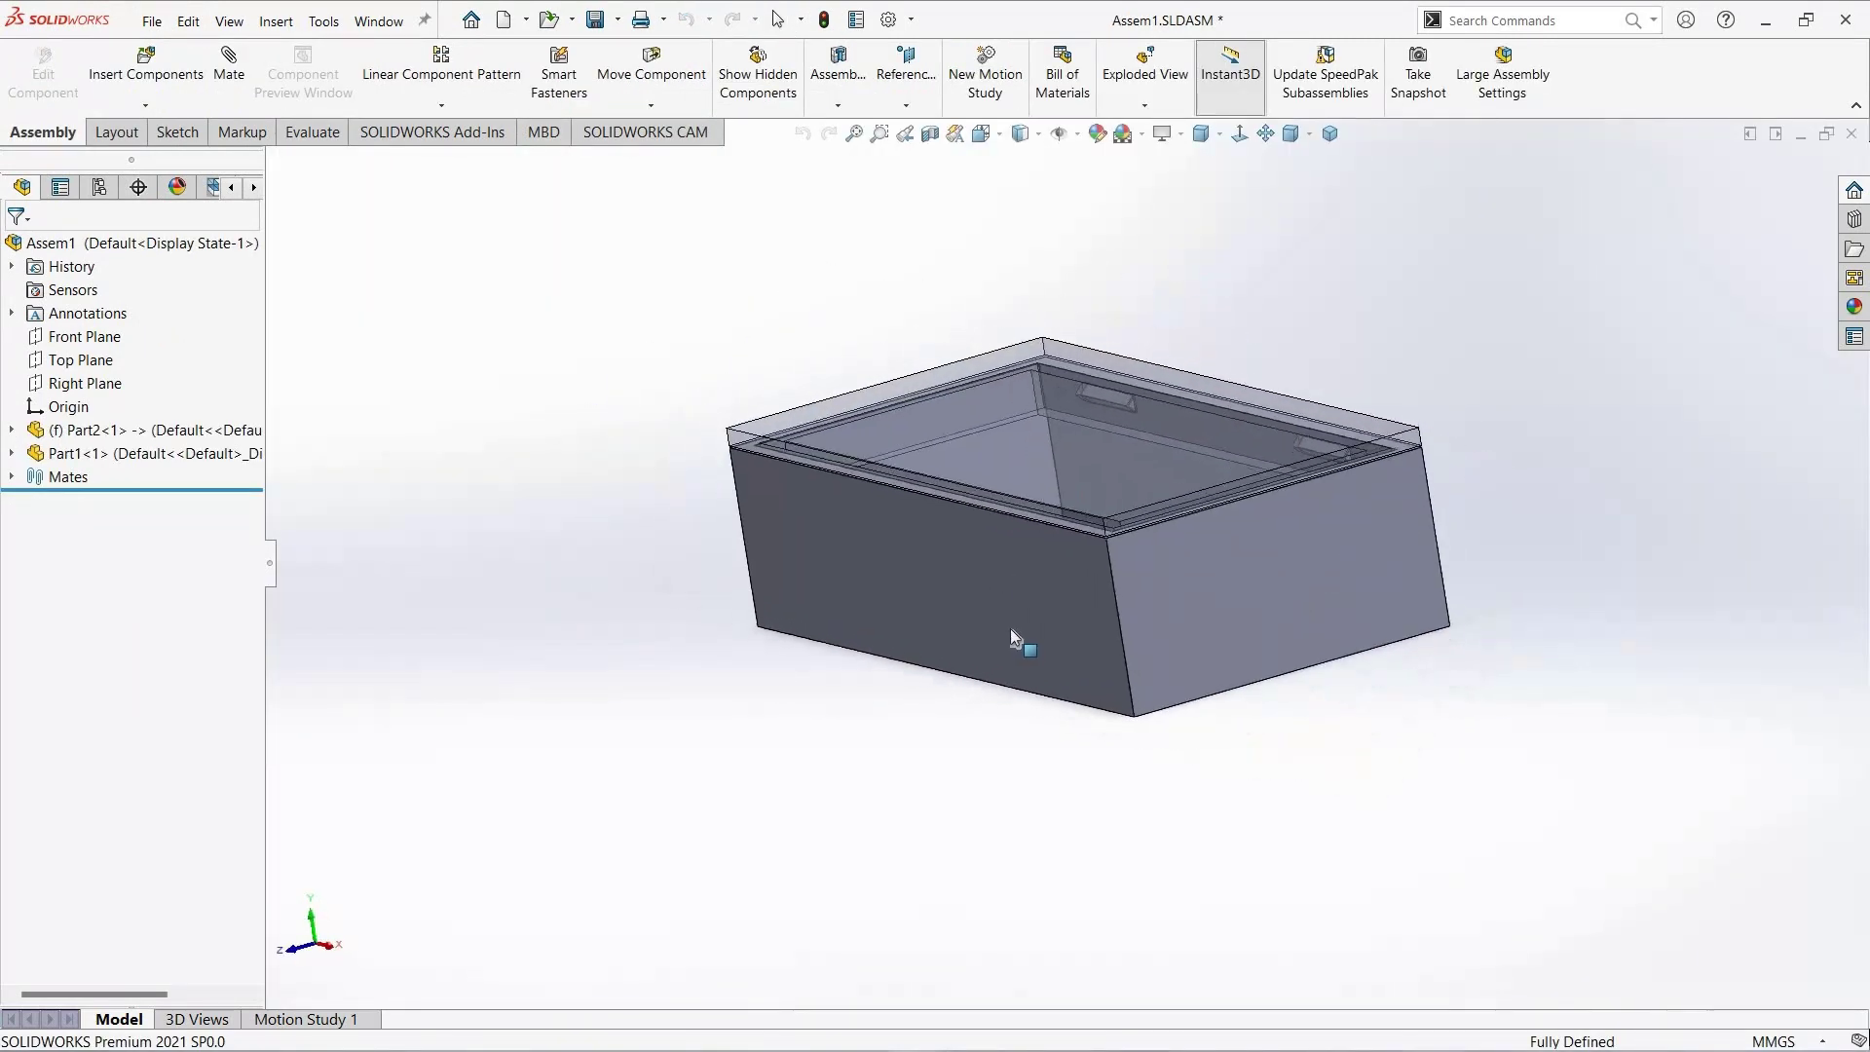
pyautogui.click(194, 453)
pyautogui.click(343, 417)
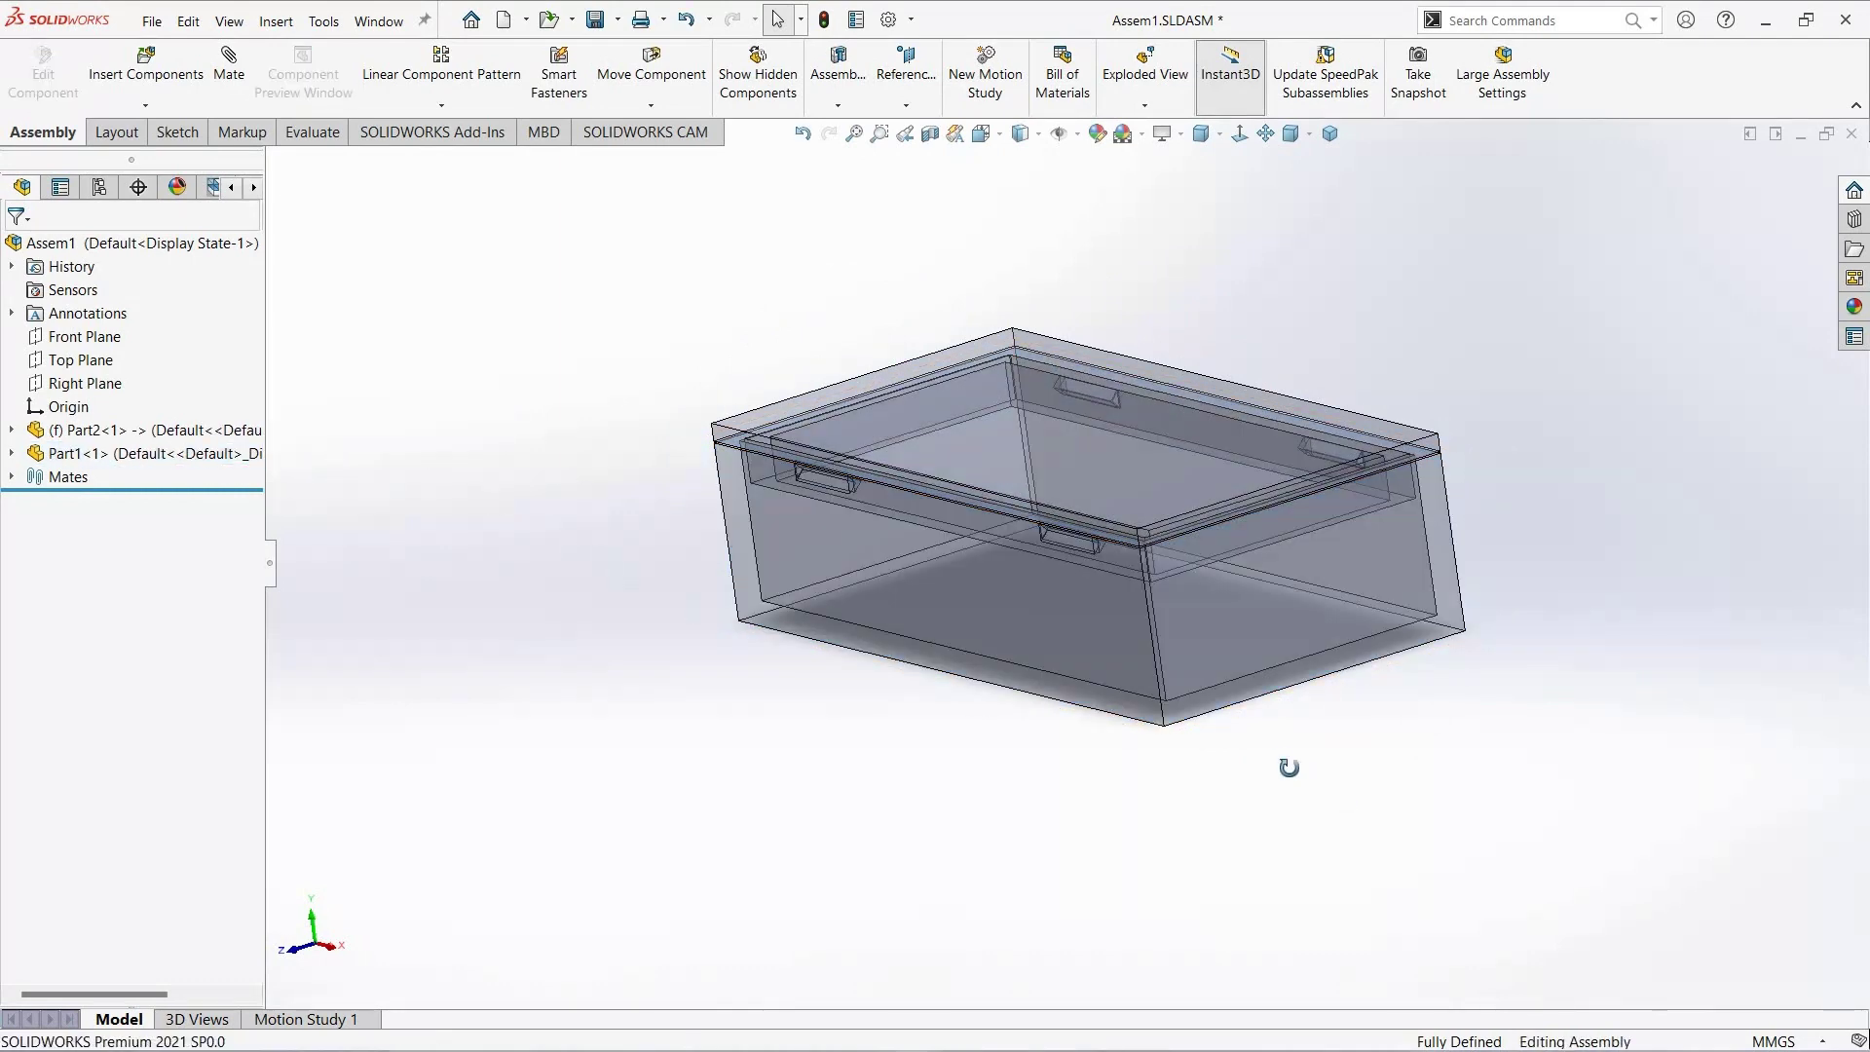
# Step: Orbit the assembly and view its side straight on to inspect the lid clips
pyautogui.press('Left')
pyautogui.press('Left')
pyautogui.press('Left')
pyautogui.press('Left')
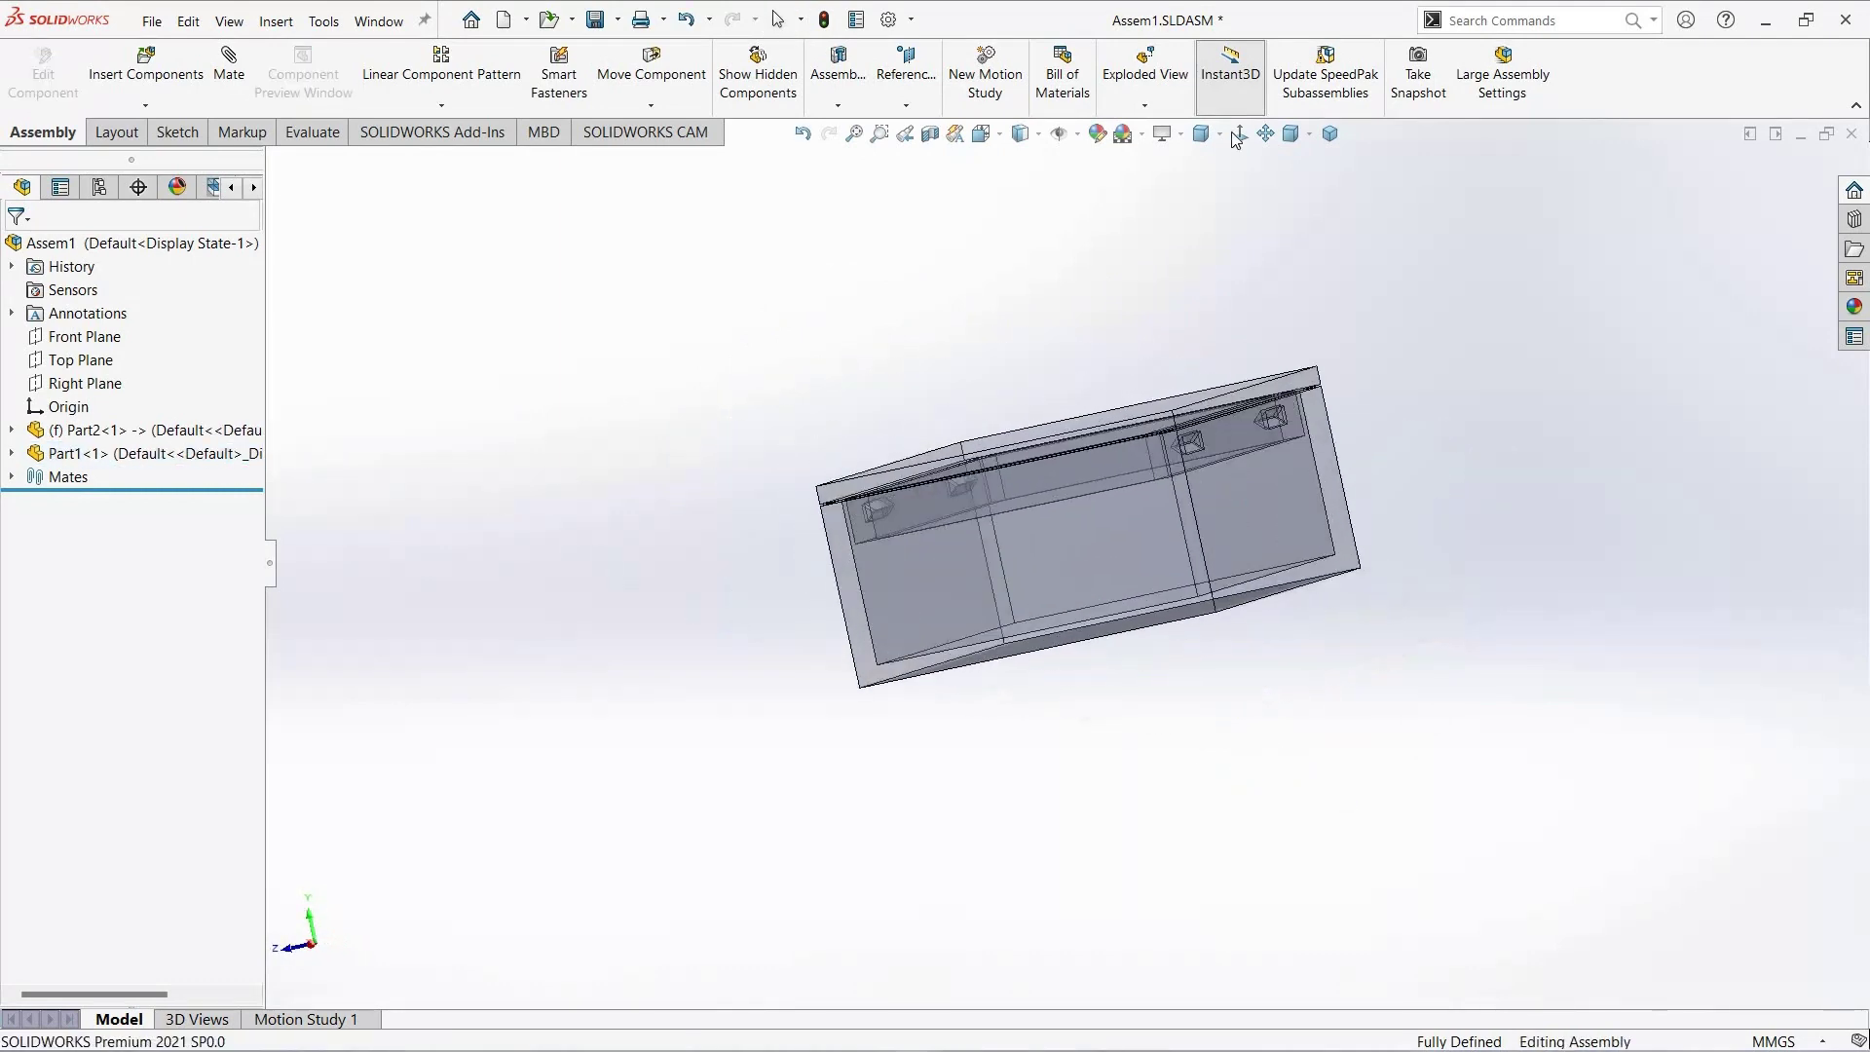
pyautogui.press('Left')
pyautogui.press('Left')
pyautogui.click(1234, 137)
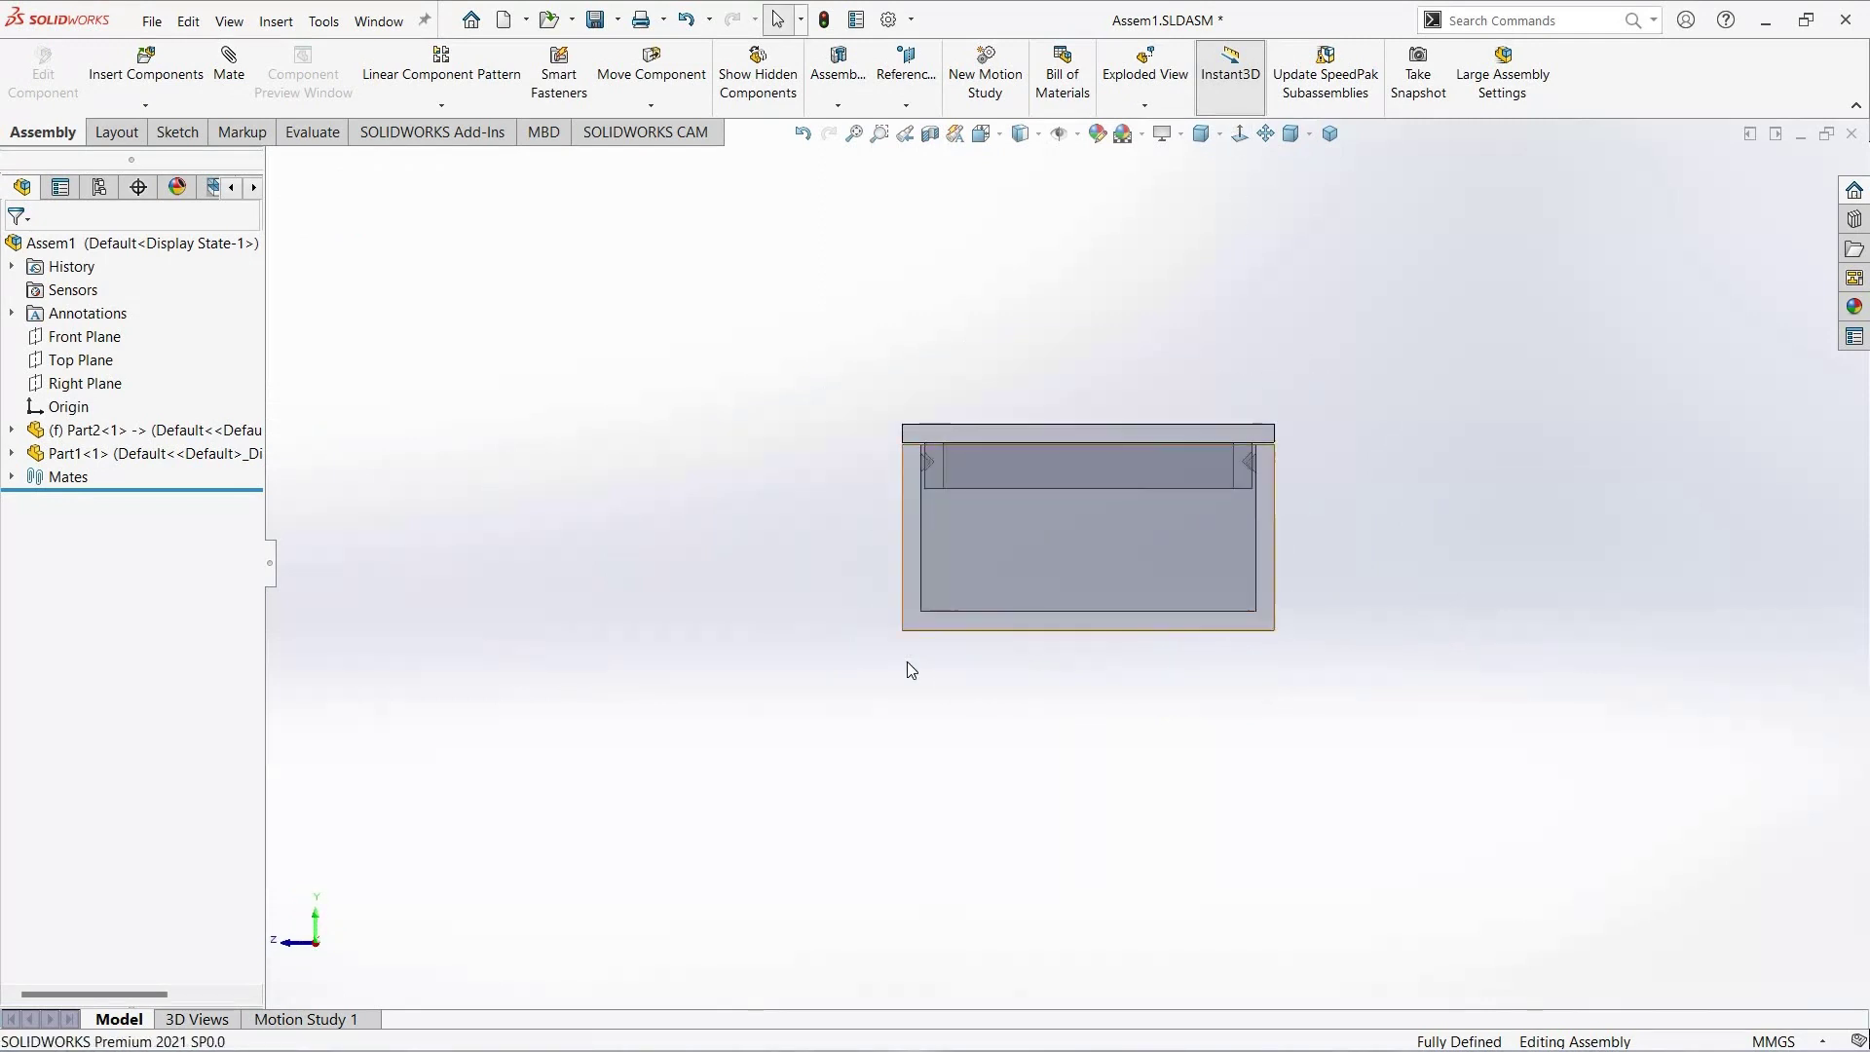
pyautogui.scroll(-3, 1028, 505)
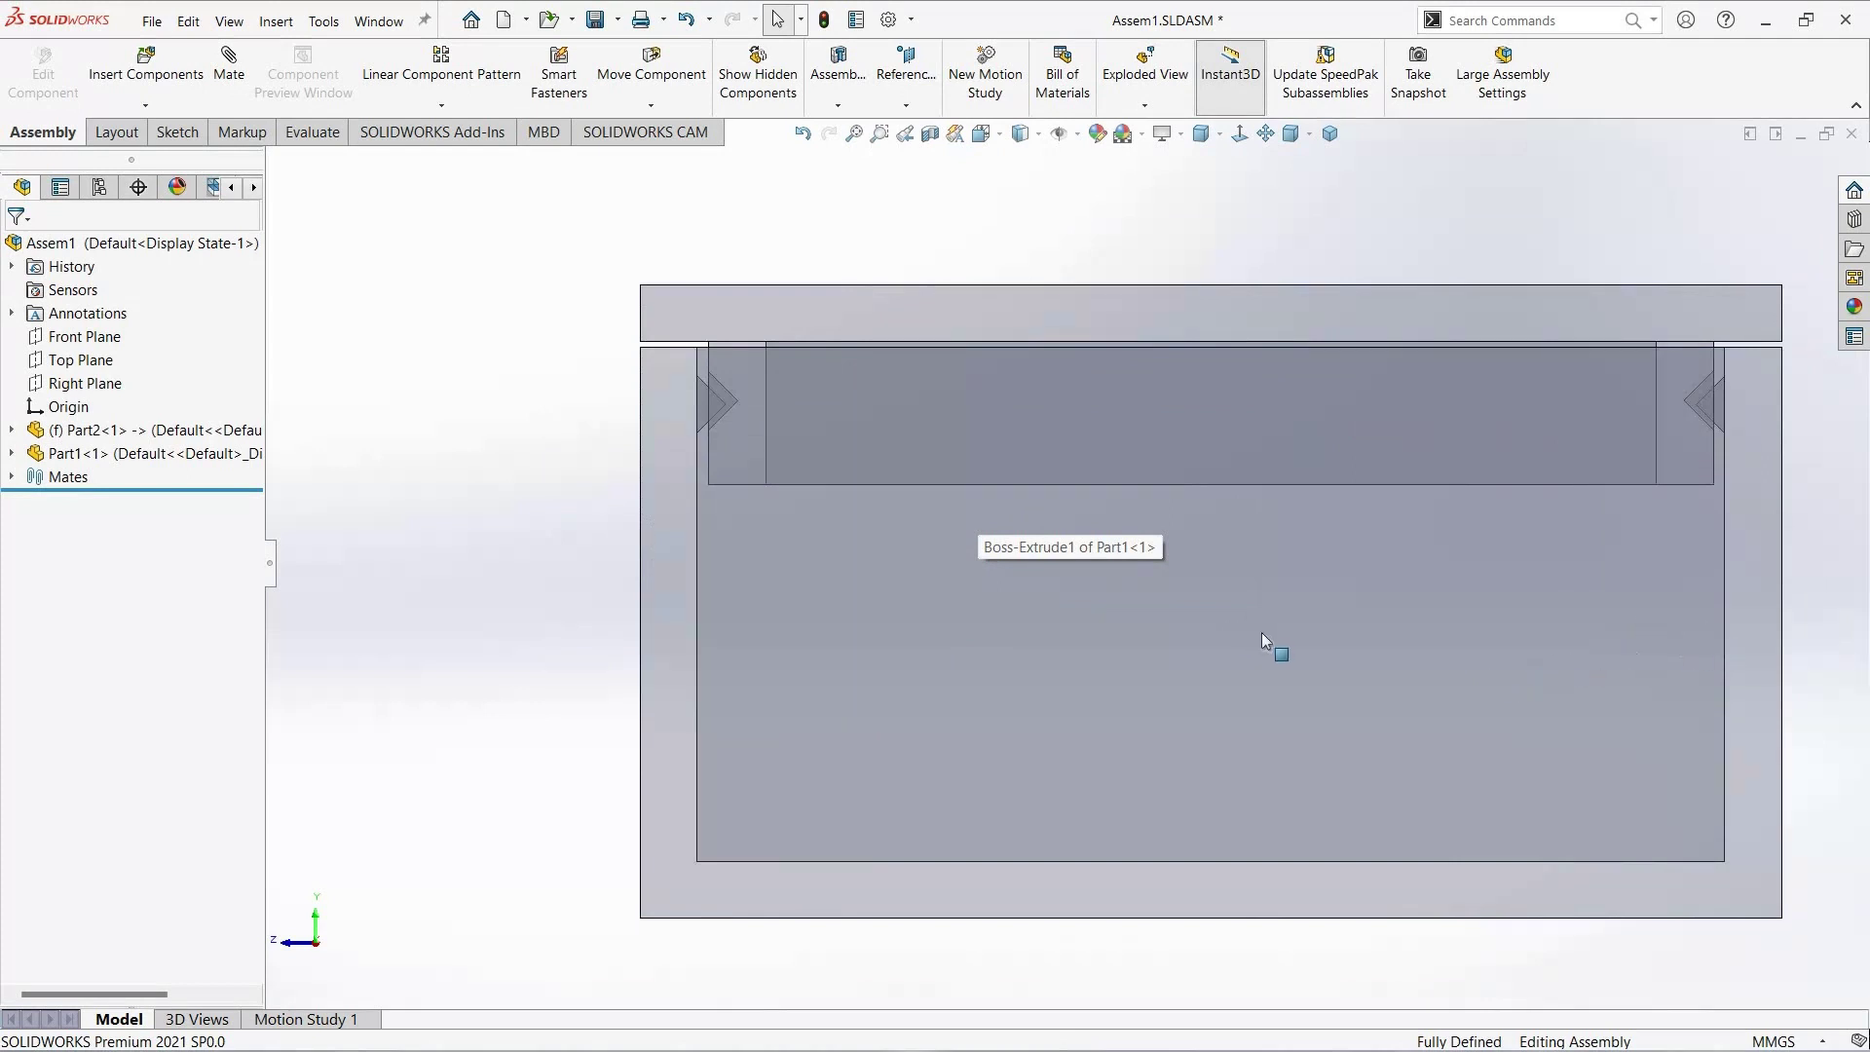
pyautogui.scroll(-2, 1261, 634)
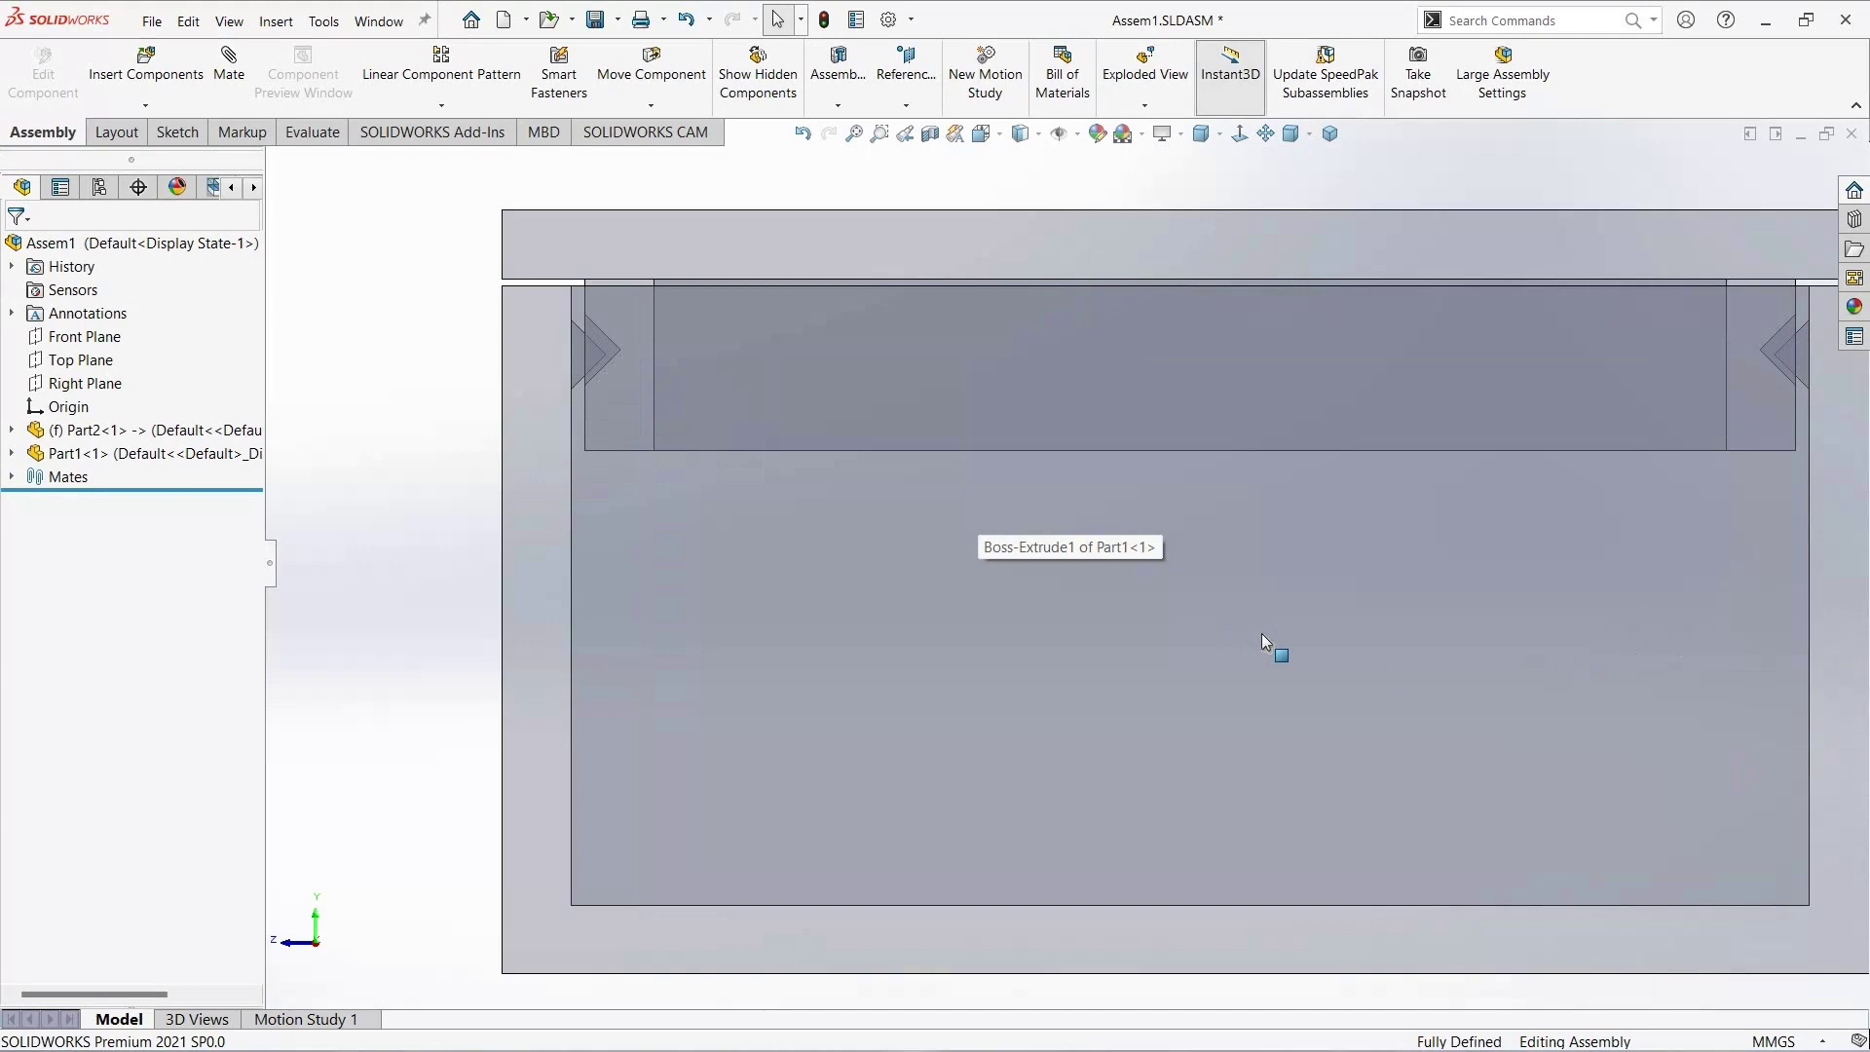
pyautogui.scroll(2, 1065, 562)
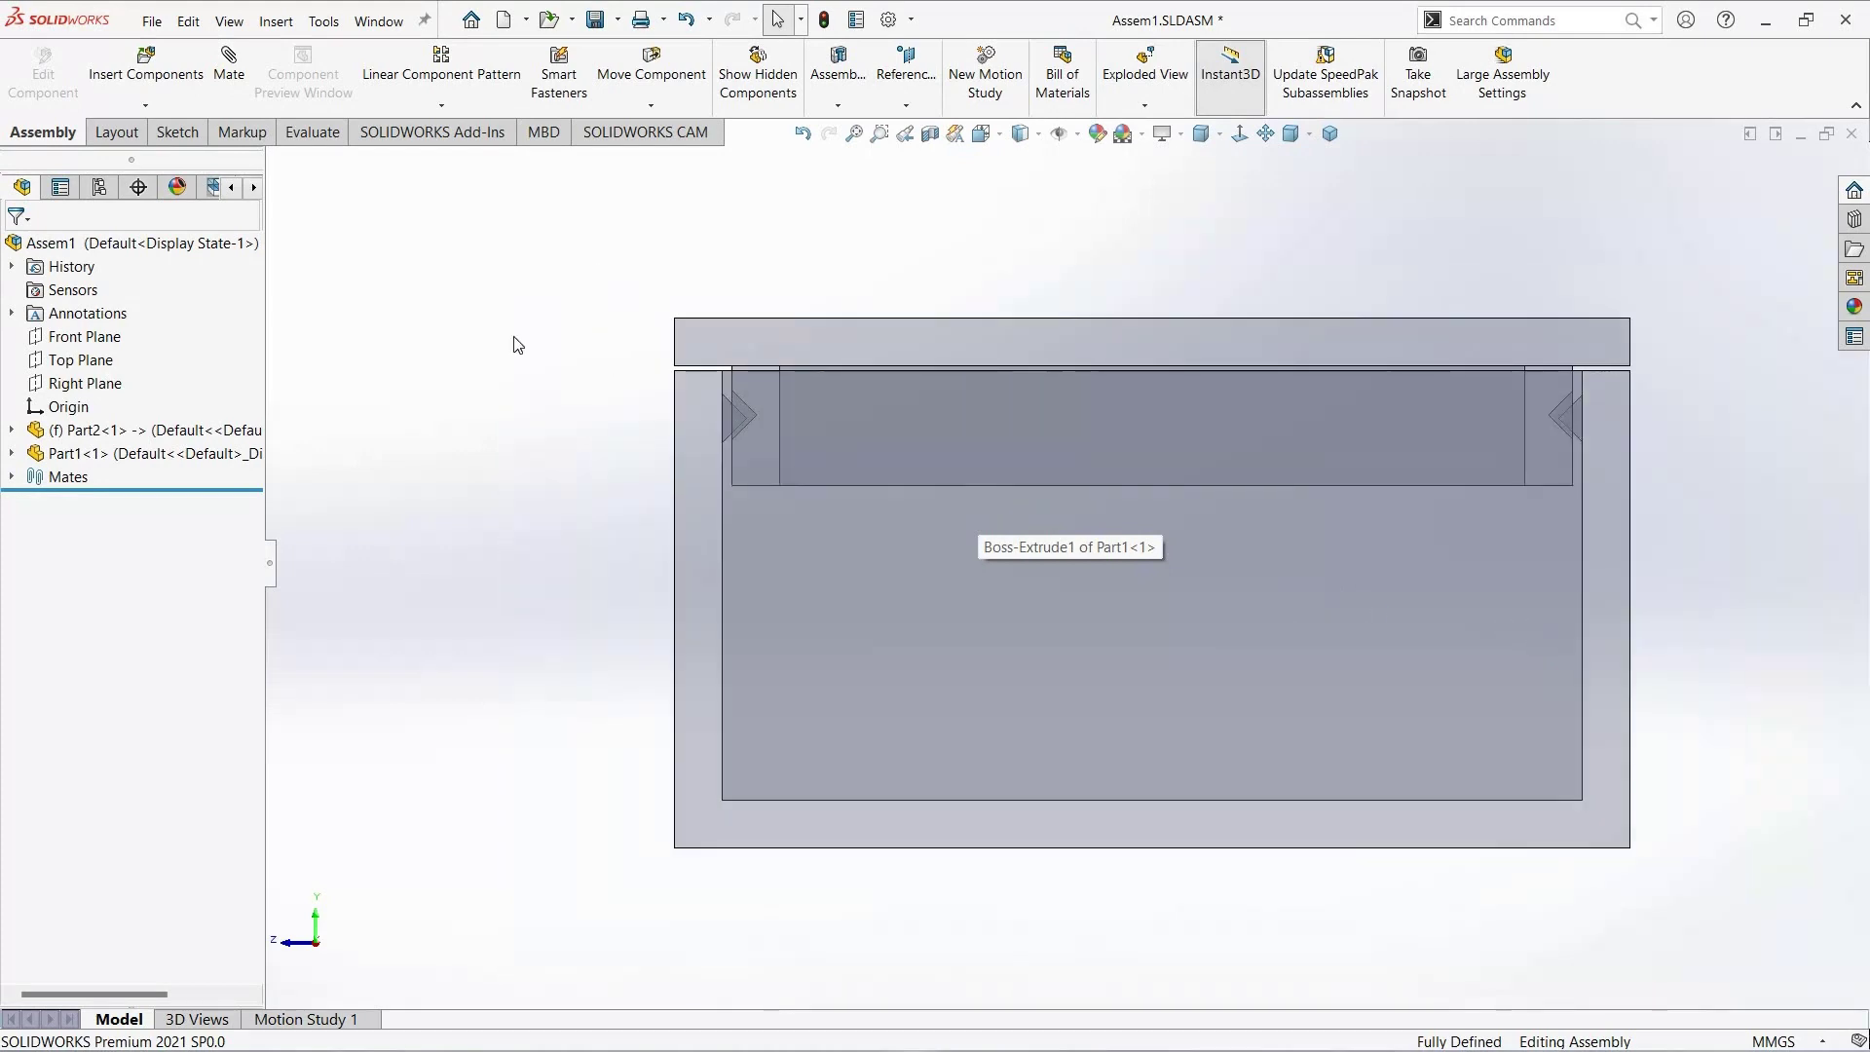
pyautogui.moveTo(558, 412)
pyautogui.mouseDown(button='middle')
pyautogui.moveTo(638, 560)
pyautogui.moveTo(1065, 378)
pyautogui.mouseUp(button='middle')
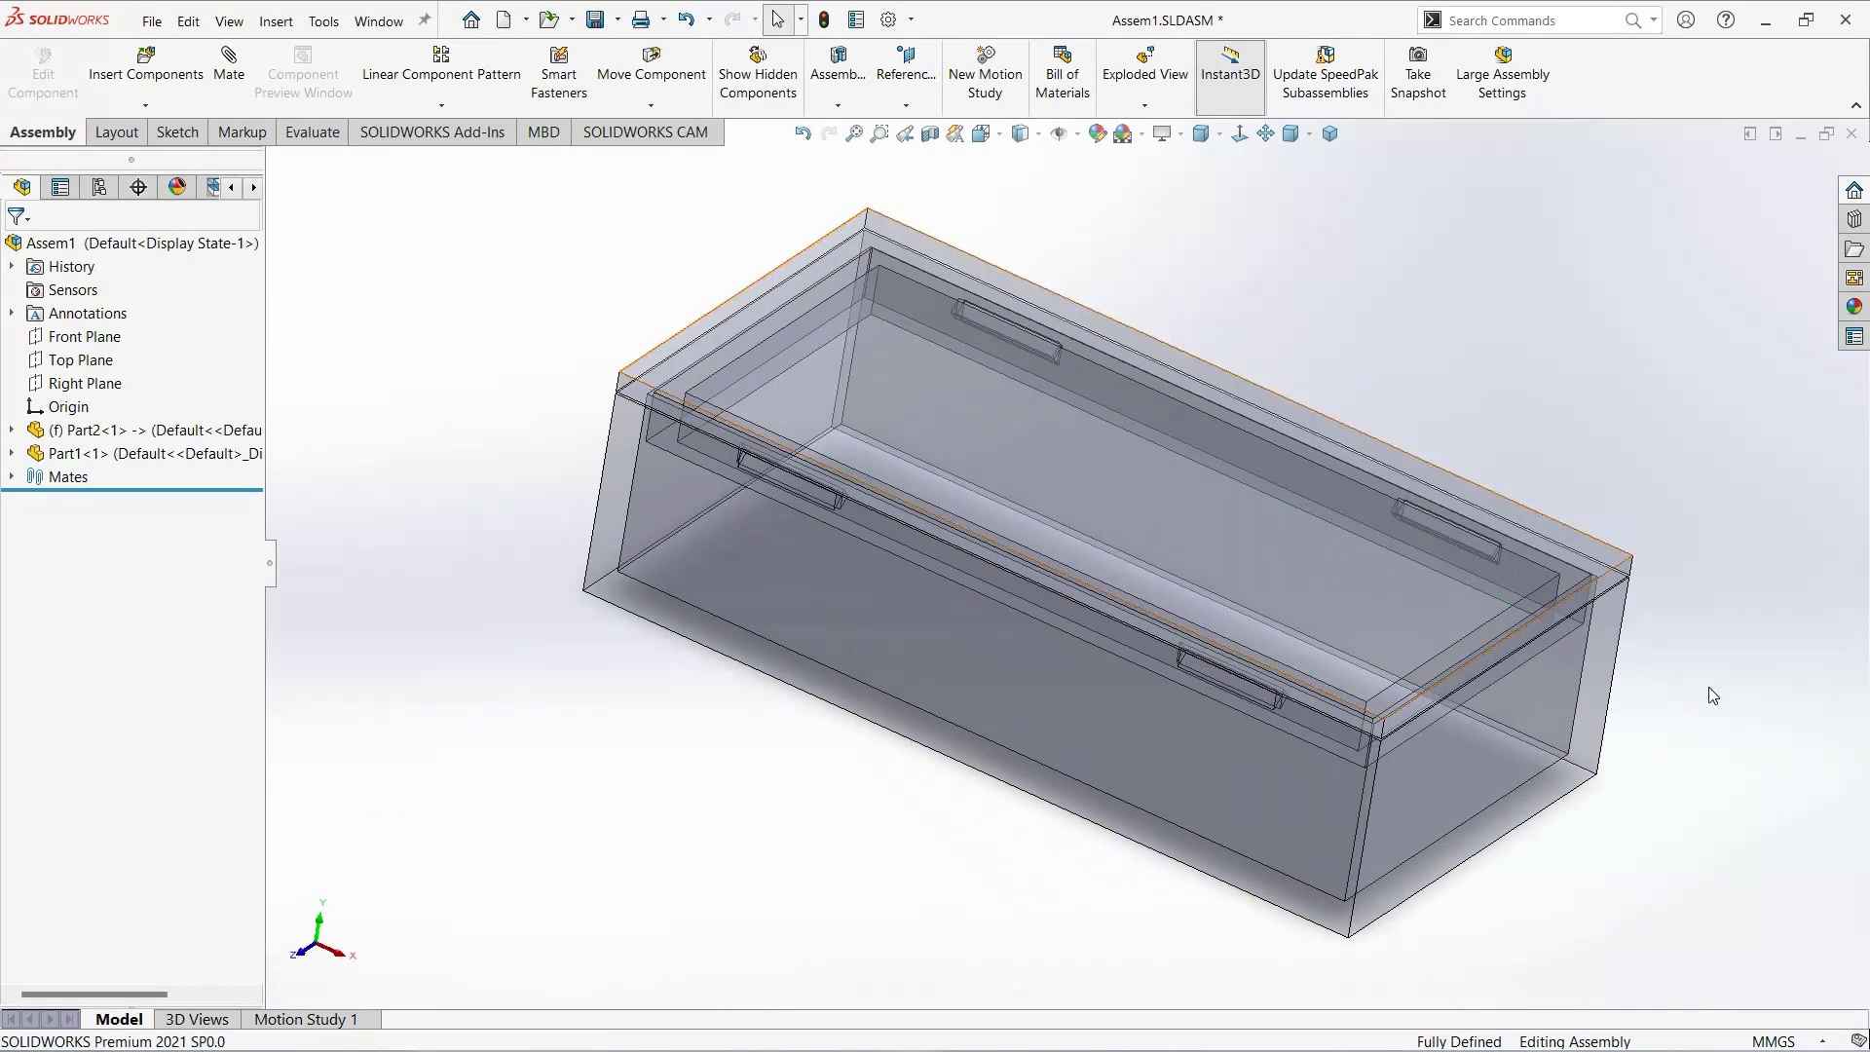
pyautogui.moveTo(1723, 650); pyautogui.dragTo(1704, 645, button='middle')
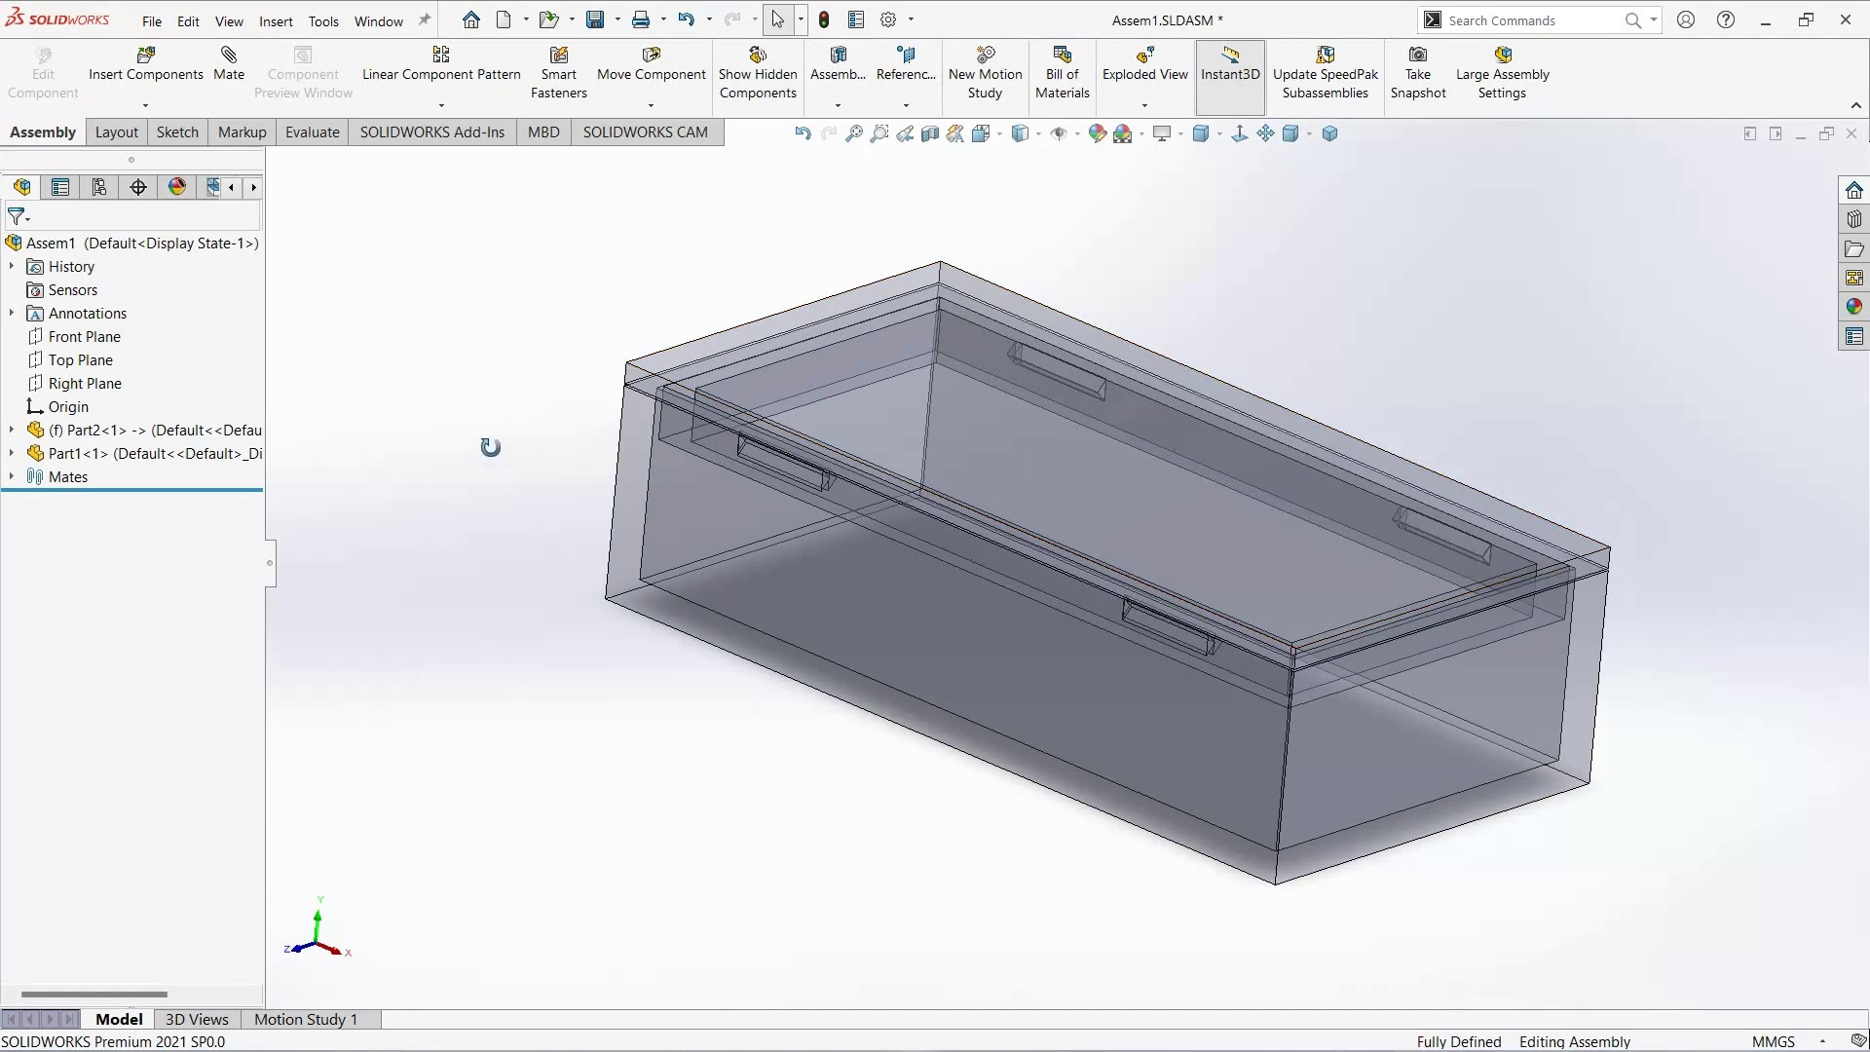
pyautogui.moveTo(490, 447); pyautogui.dragTo(1581, 200, button='middle')
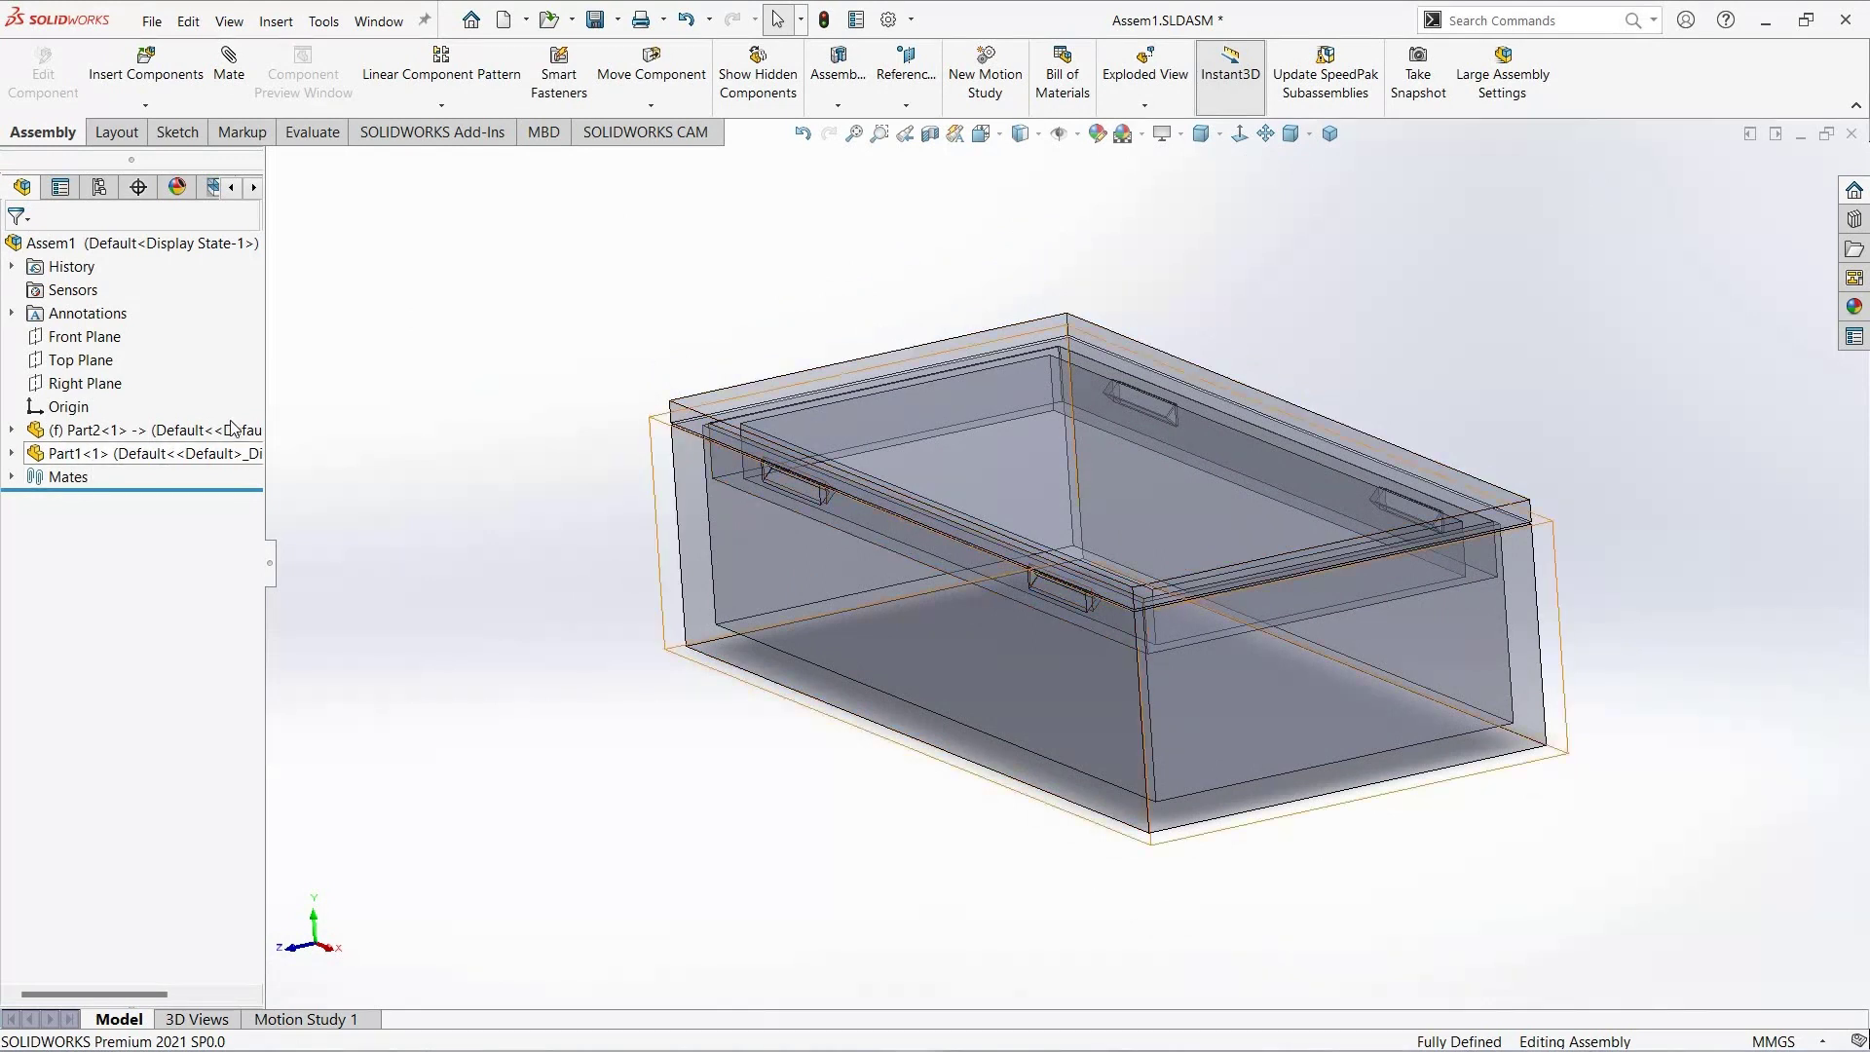
# Step: Make Part1 solid again and inspect the lid Part2's context options
pyautogui.click(224, 453)
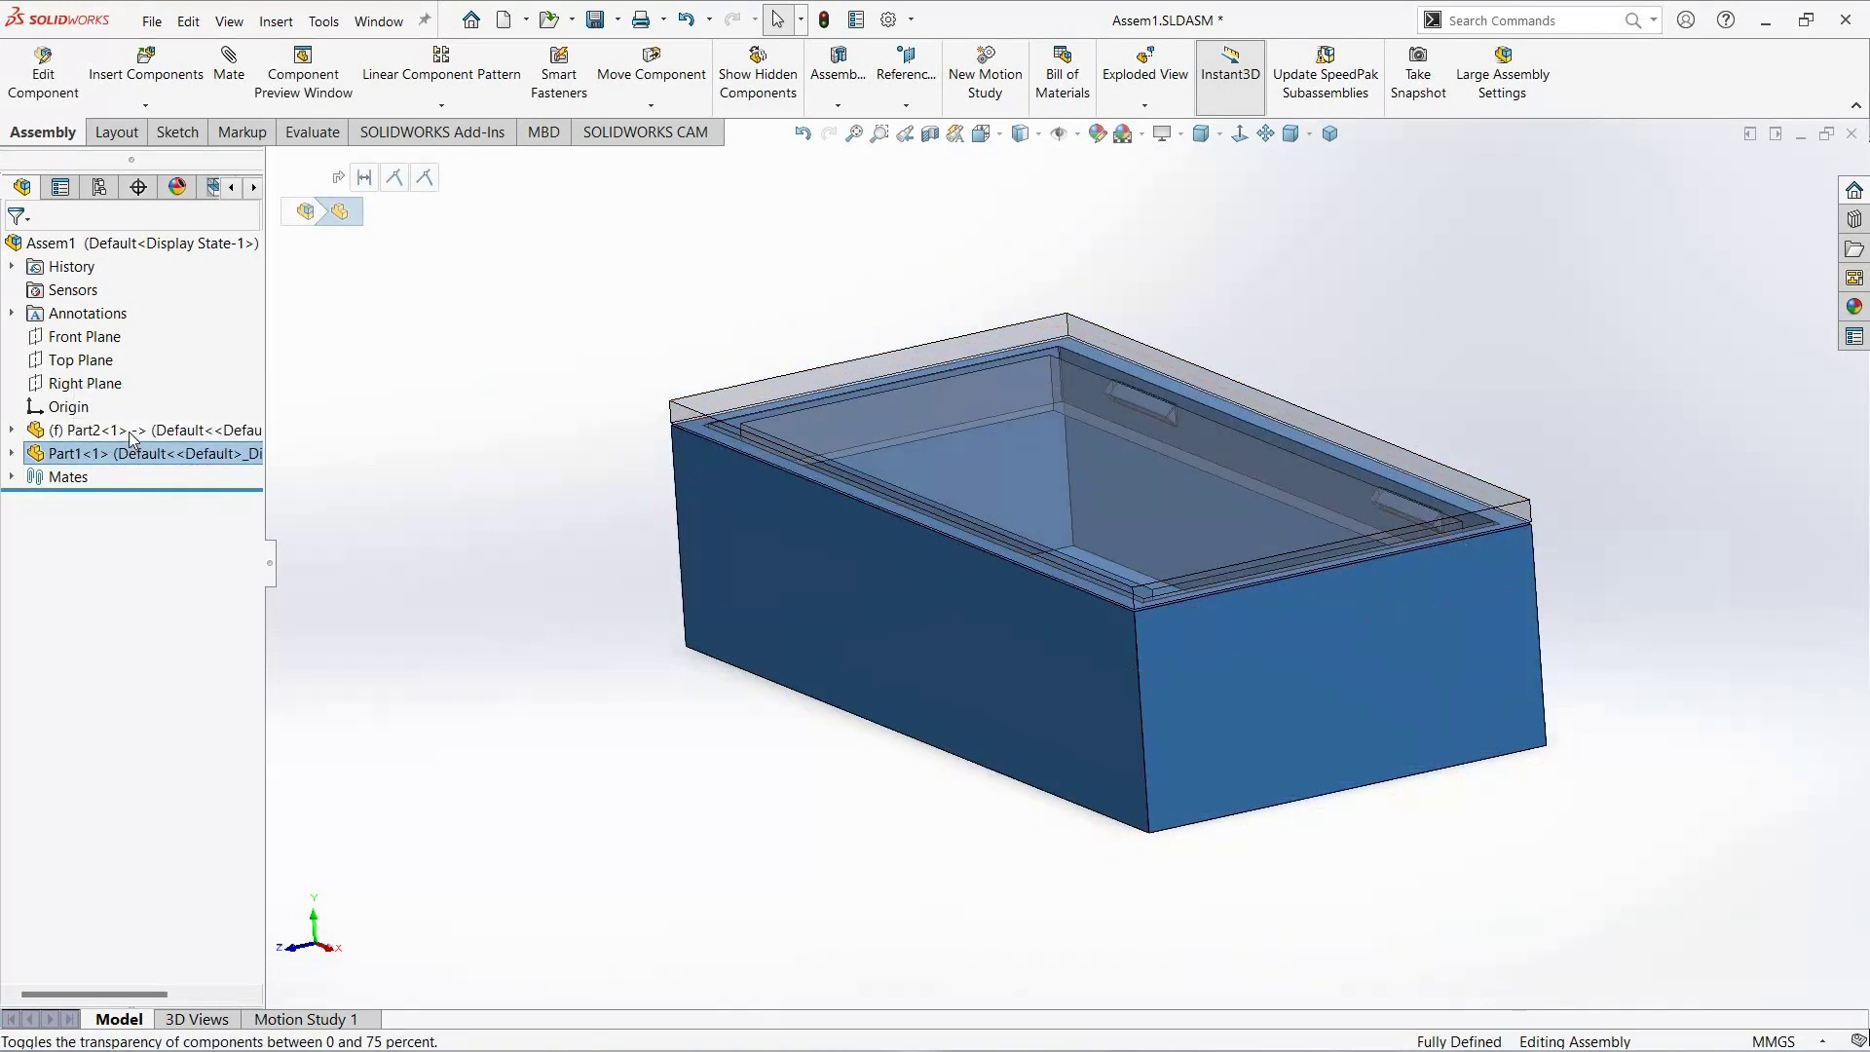
pyautogui.click(136, 429)
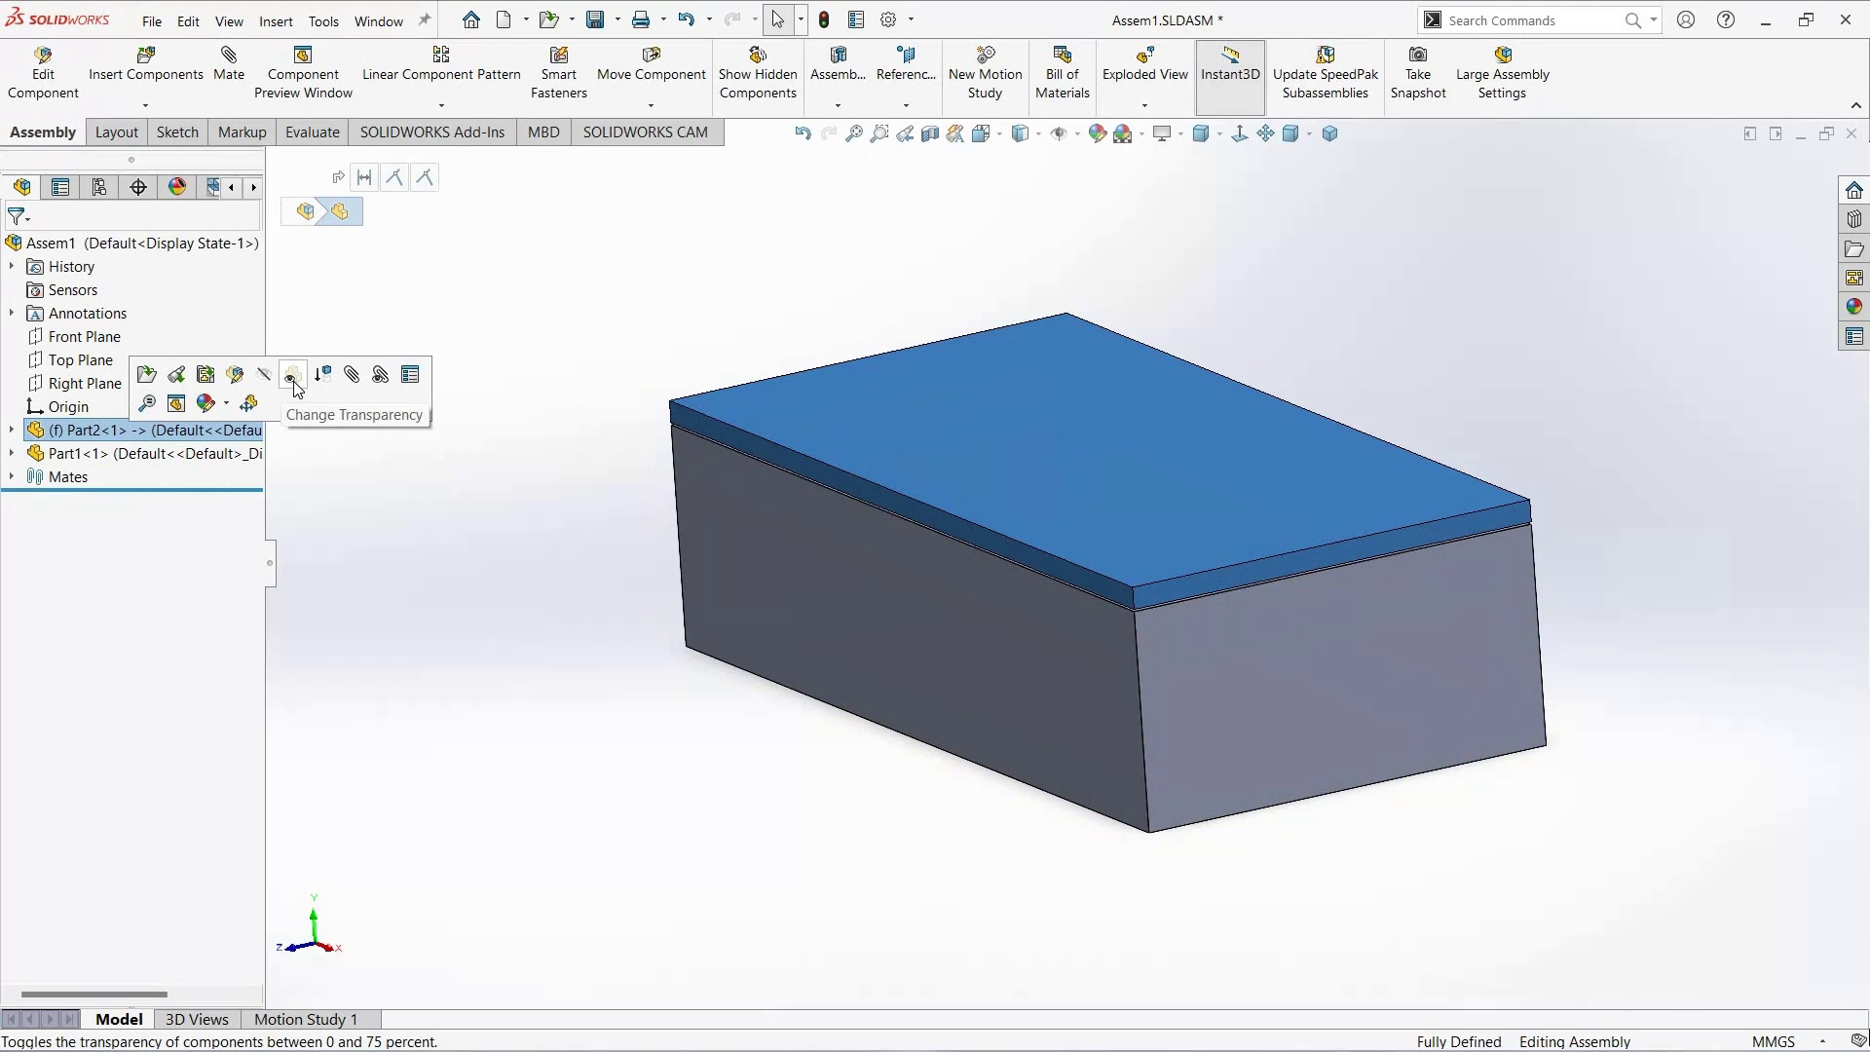
pyautogui.rightClick(160, 438)
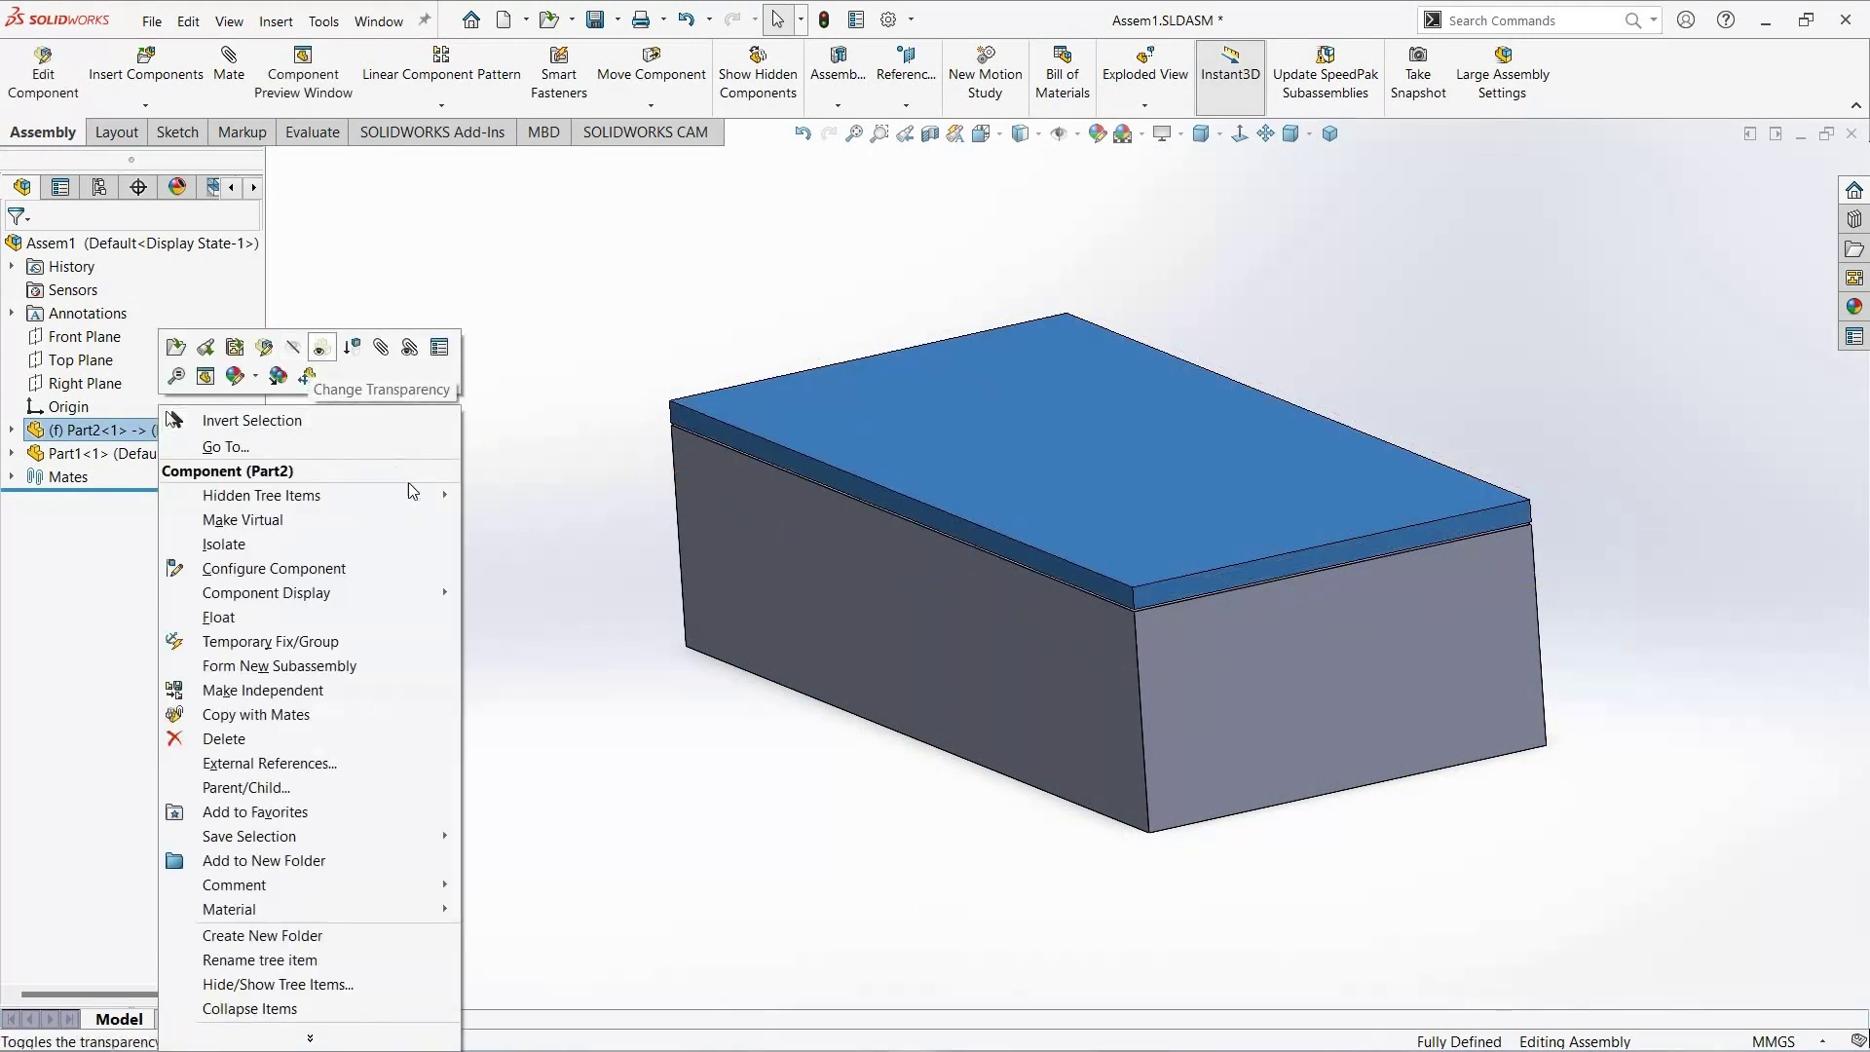
pyautogui.press('Escape')
pyautogui.click(367, 493)
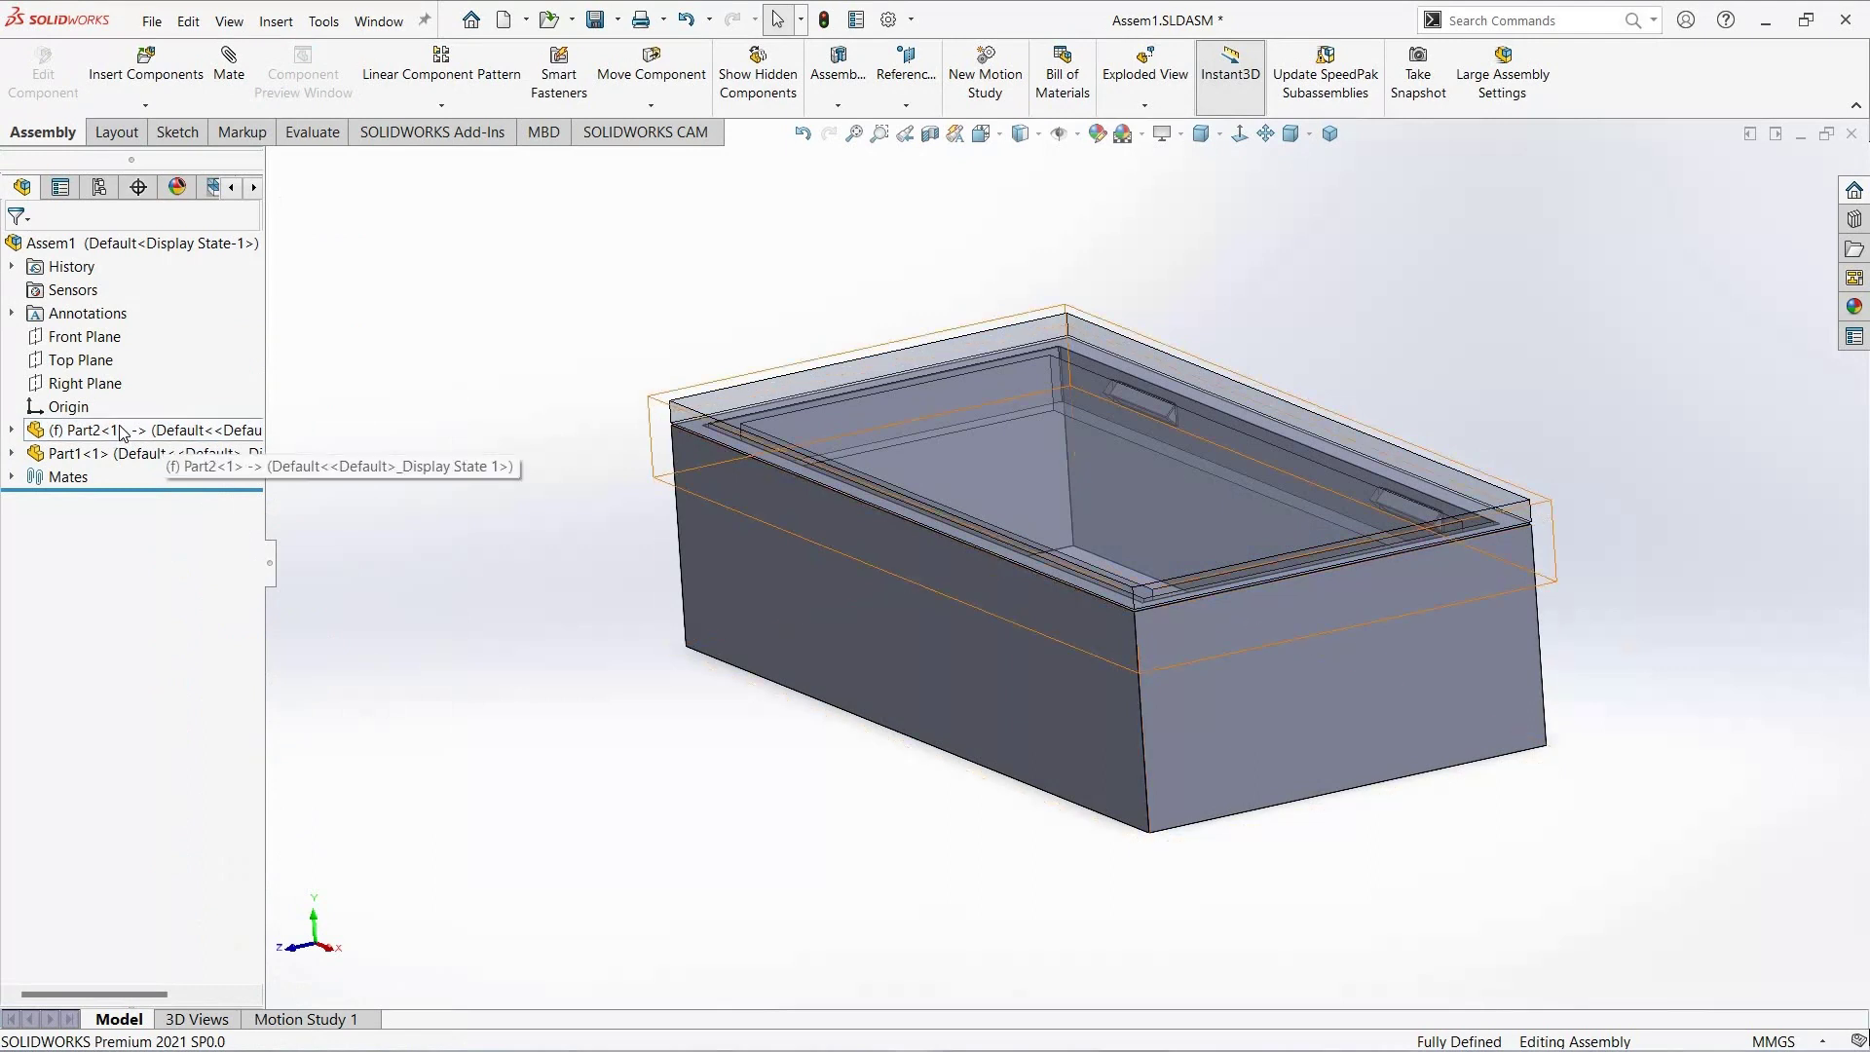
# Step: Review the lid and Assem1 context options without changes, then view the box from above
pyautogui.click(123, 433)
pyautogui.rightClick(122, 434)
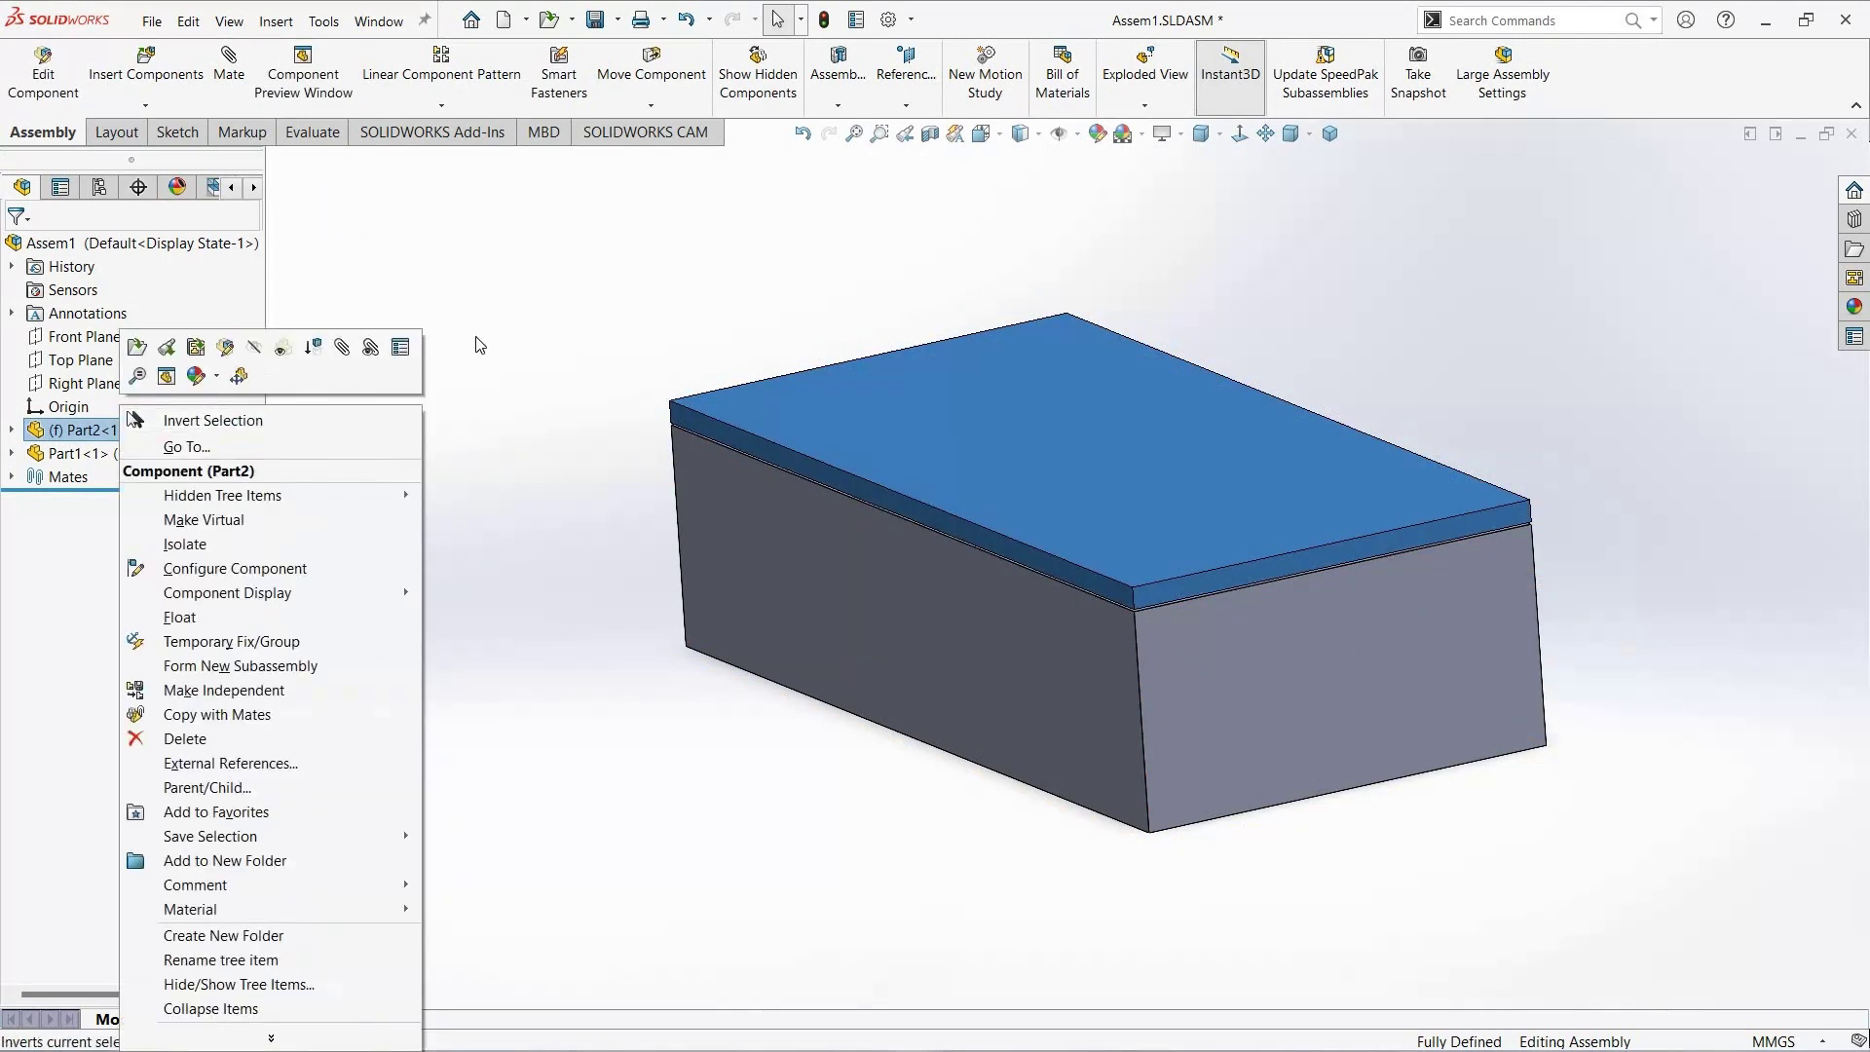
pyautogui.click(515, 381)
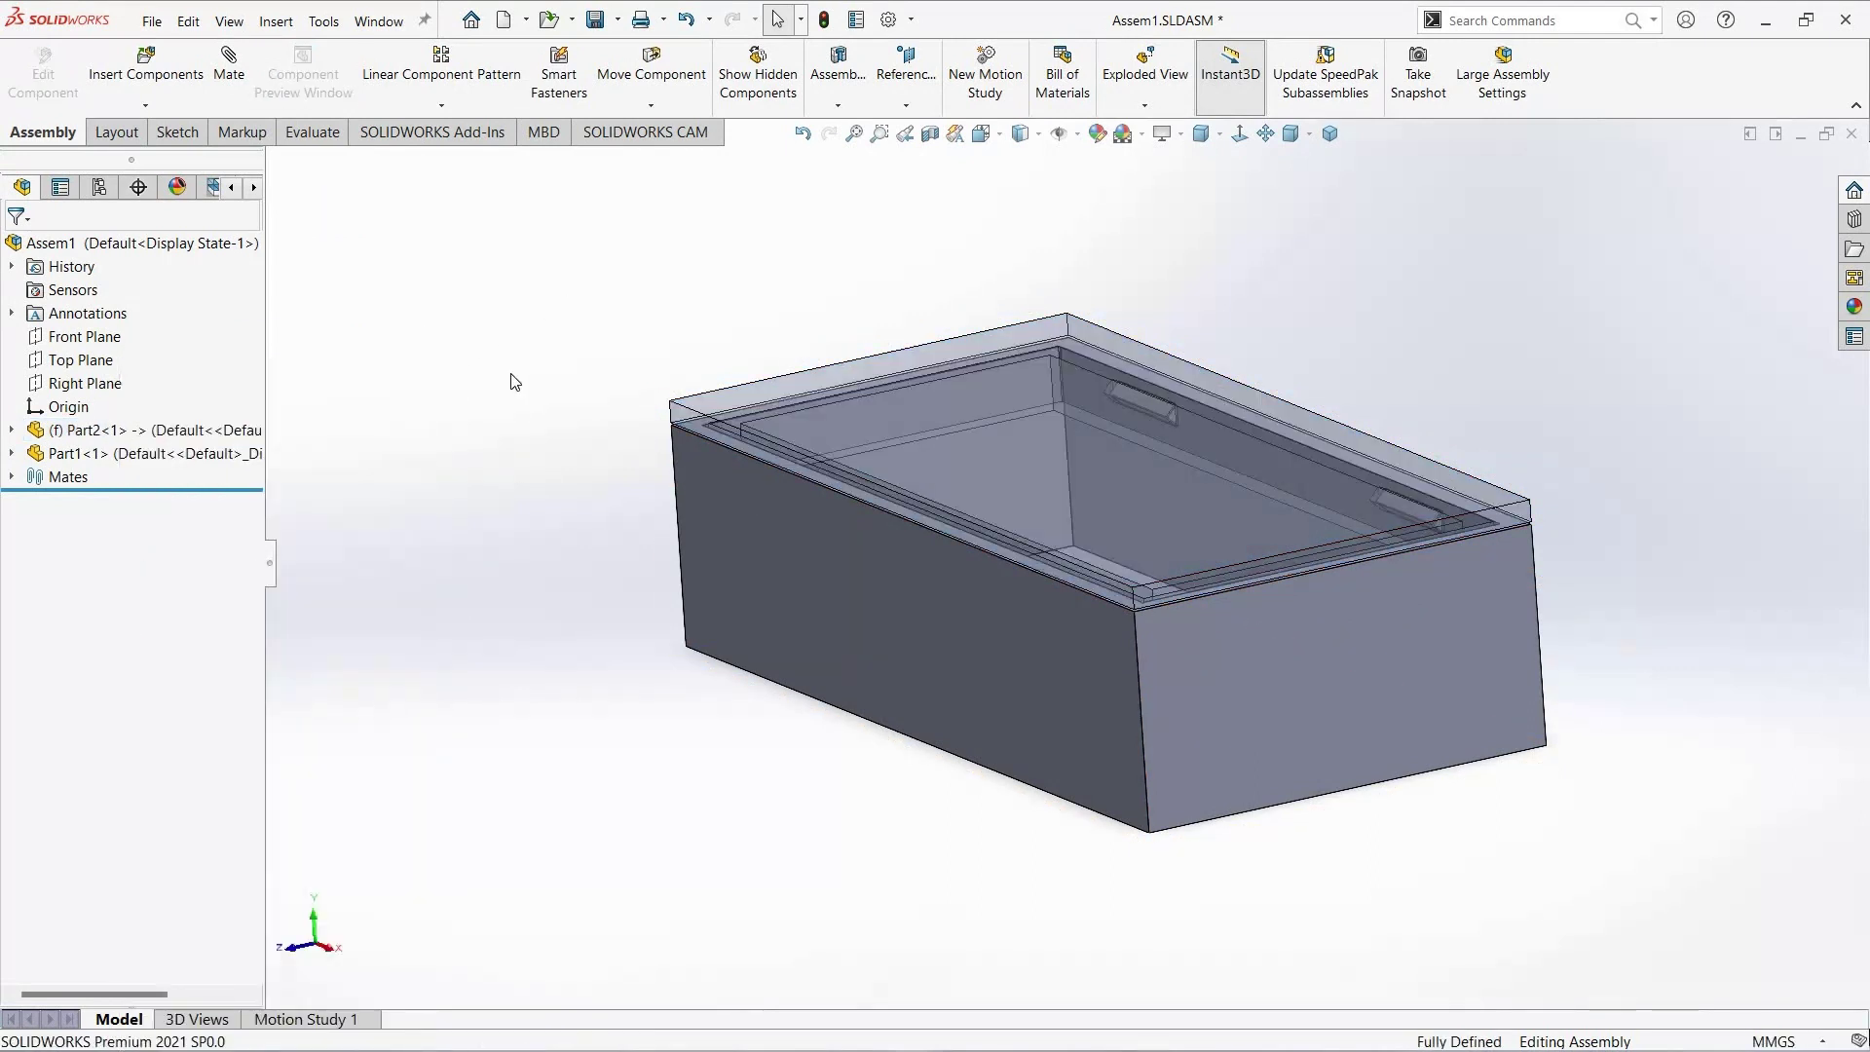
pyautogui.moveTo(544, 522)
pyautogui.mouseDown(button='middle')
pyautogui.moveTo(585, 364)
pyautogui.moveTo(90, 256)
pyautogui.mouseUp(button='middle')
pyautogui.click(90, 255)
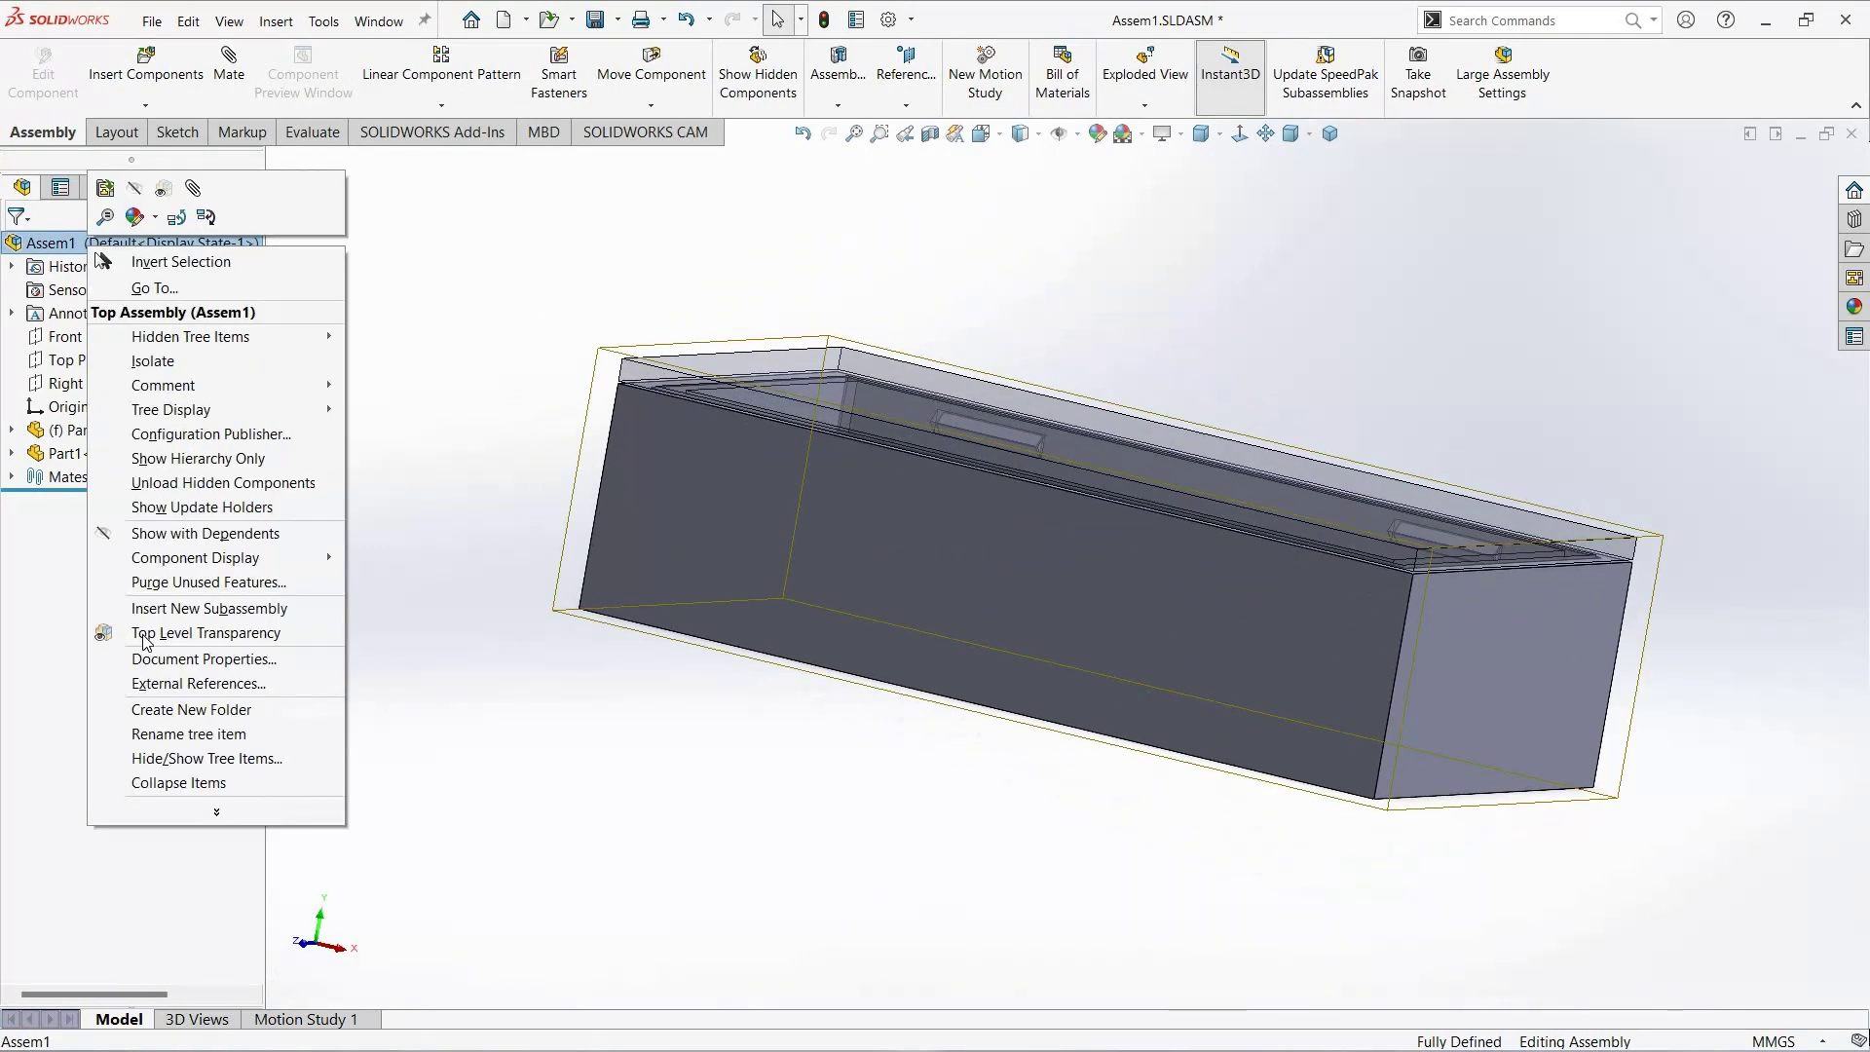
pyautogui.rightClick(93, 257)
pyautogui.click(412, 489)
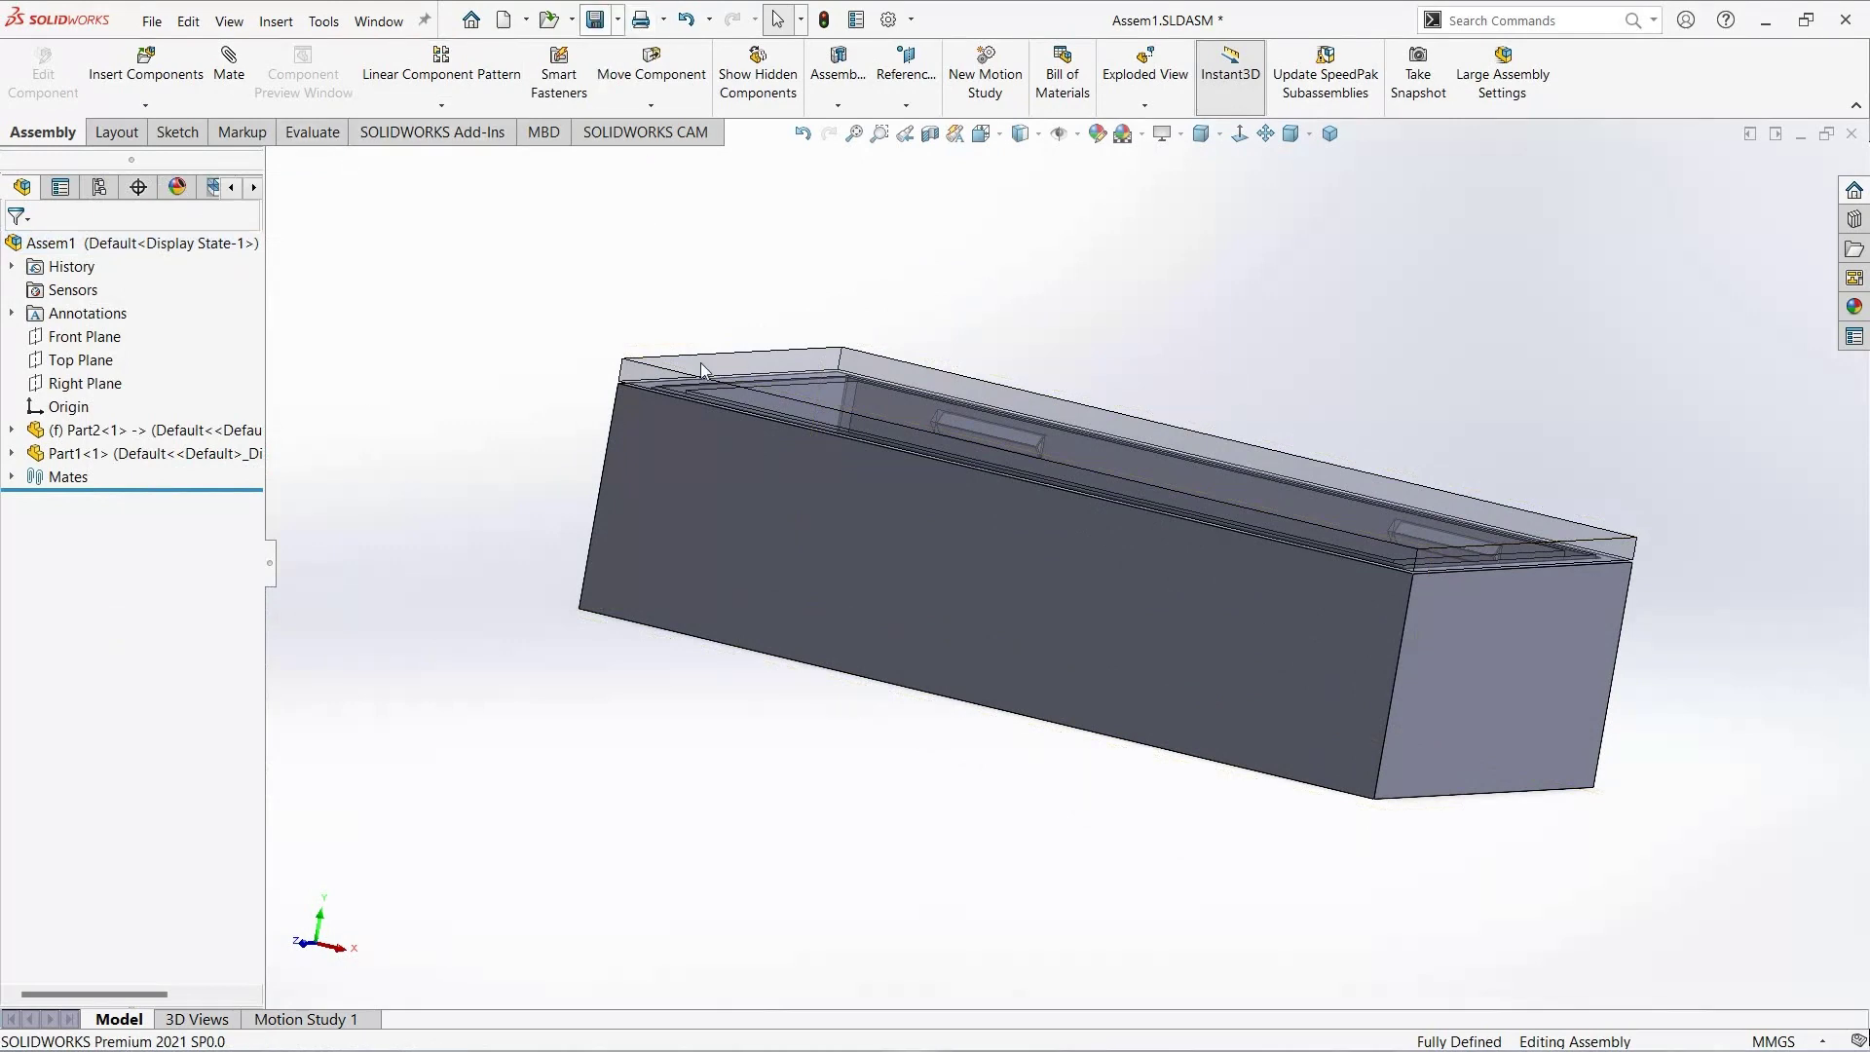
pyautogui.moveTo(435, 347); pyautogui.dragTo(434, 390, button='middle')
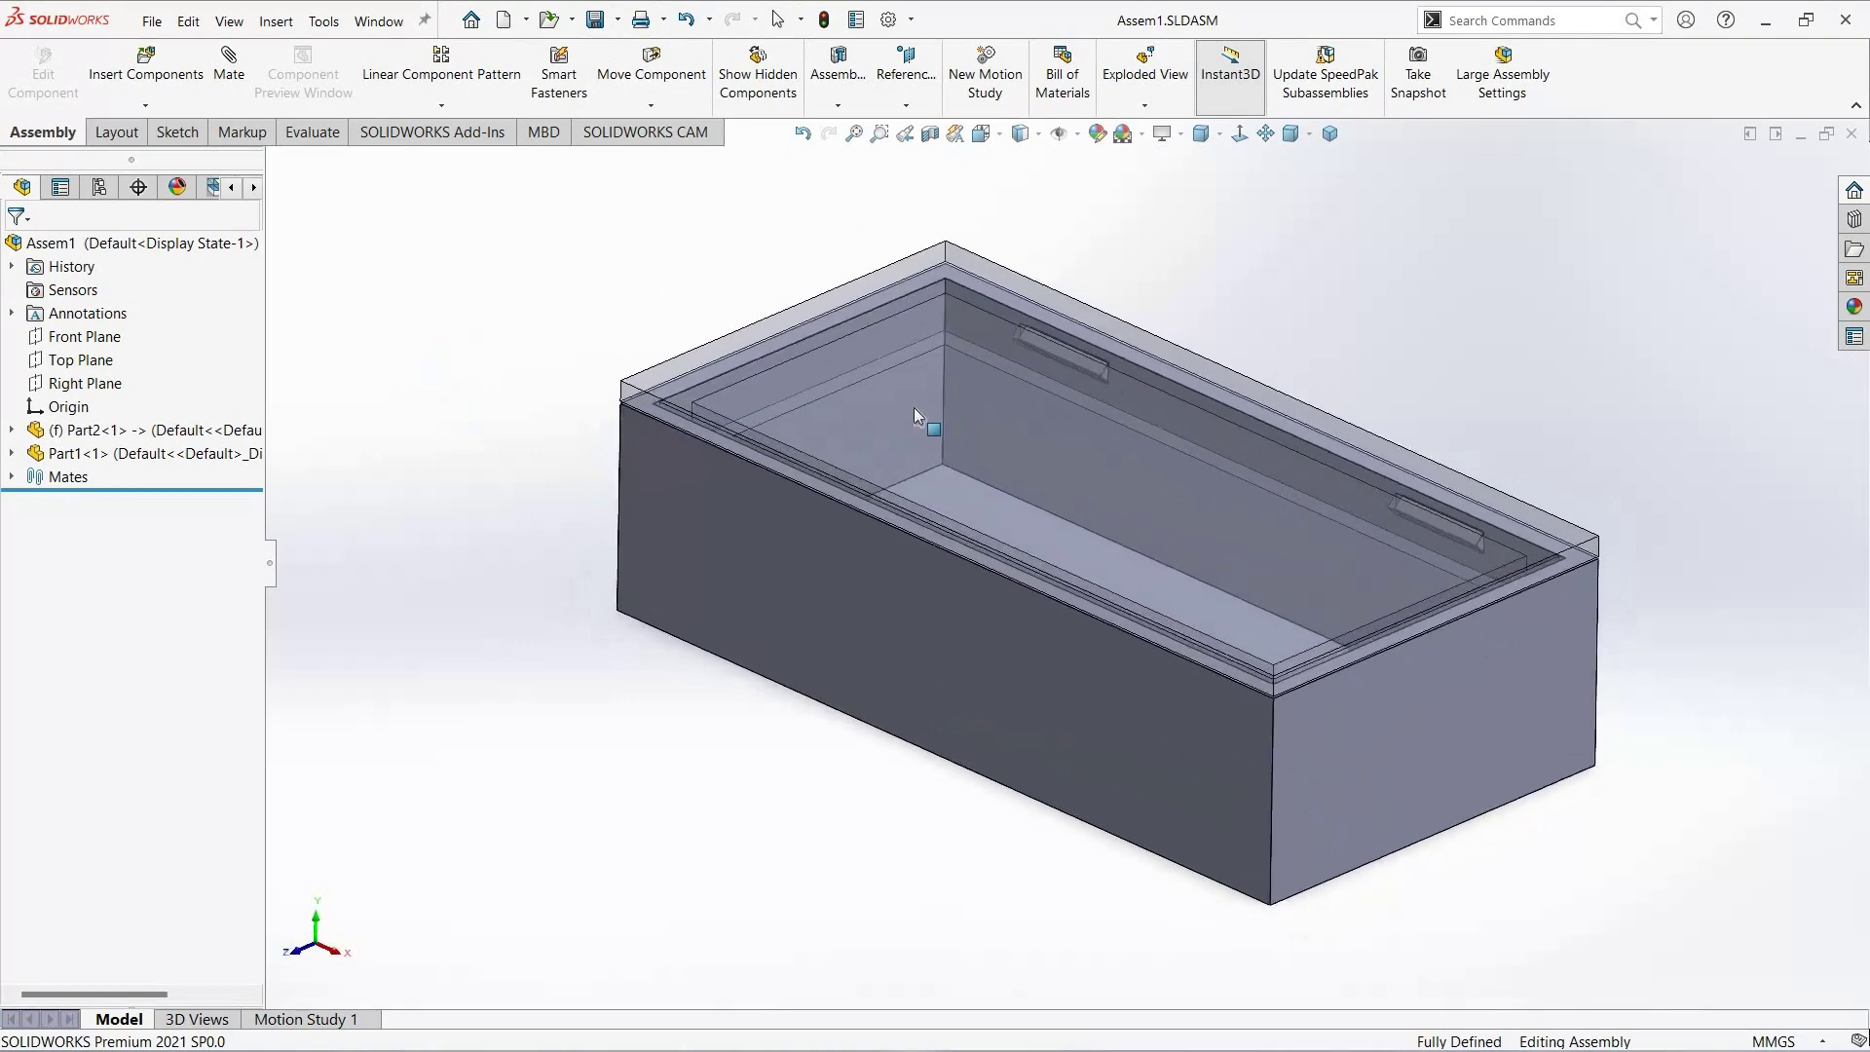
# Step: Open the box part Part1 from recent files and zoom in on it
pyautogui.click(150, 21)
pyautogui.click(151, 21)
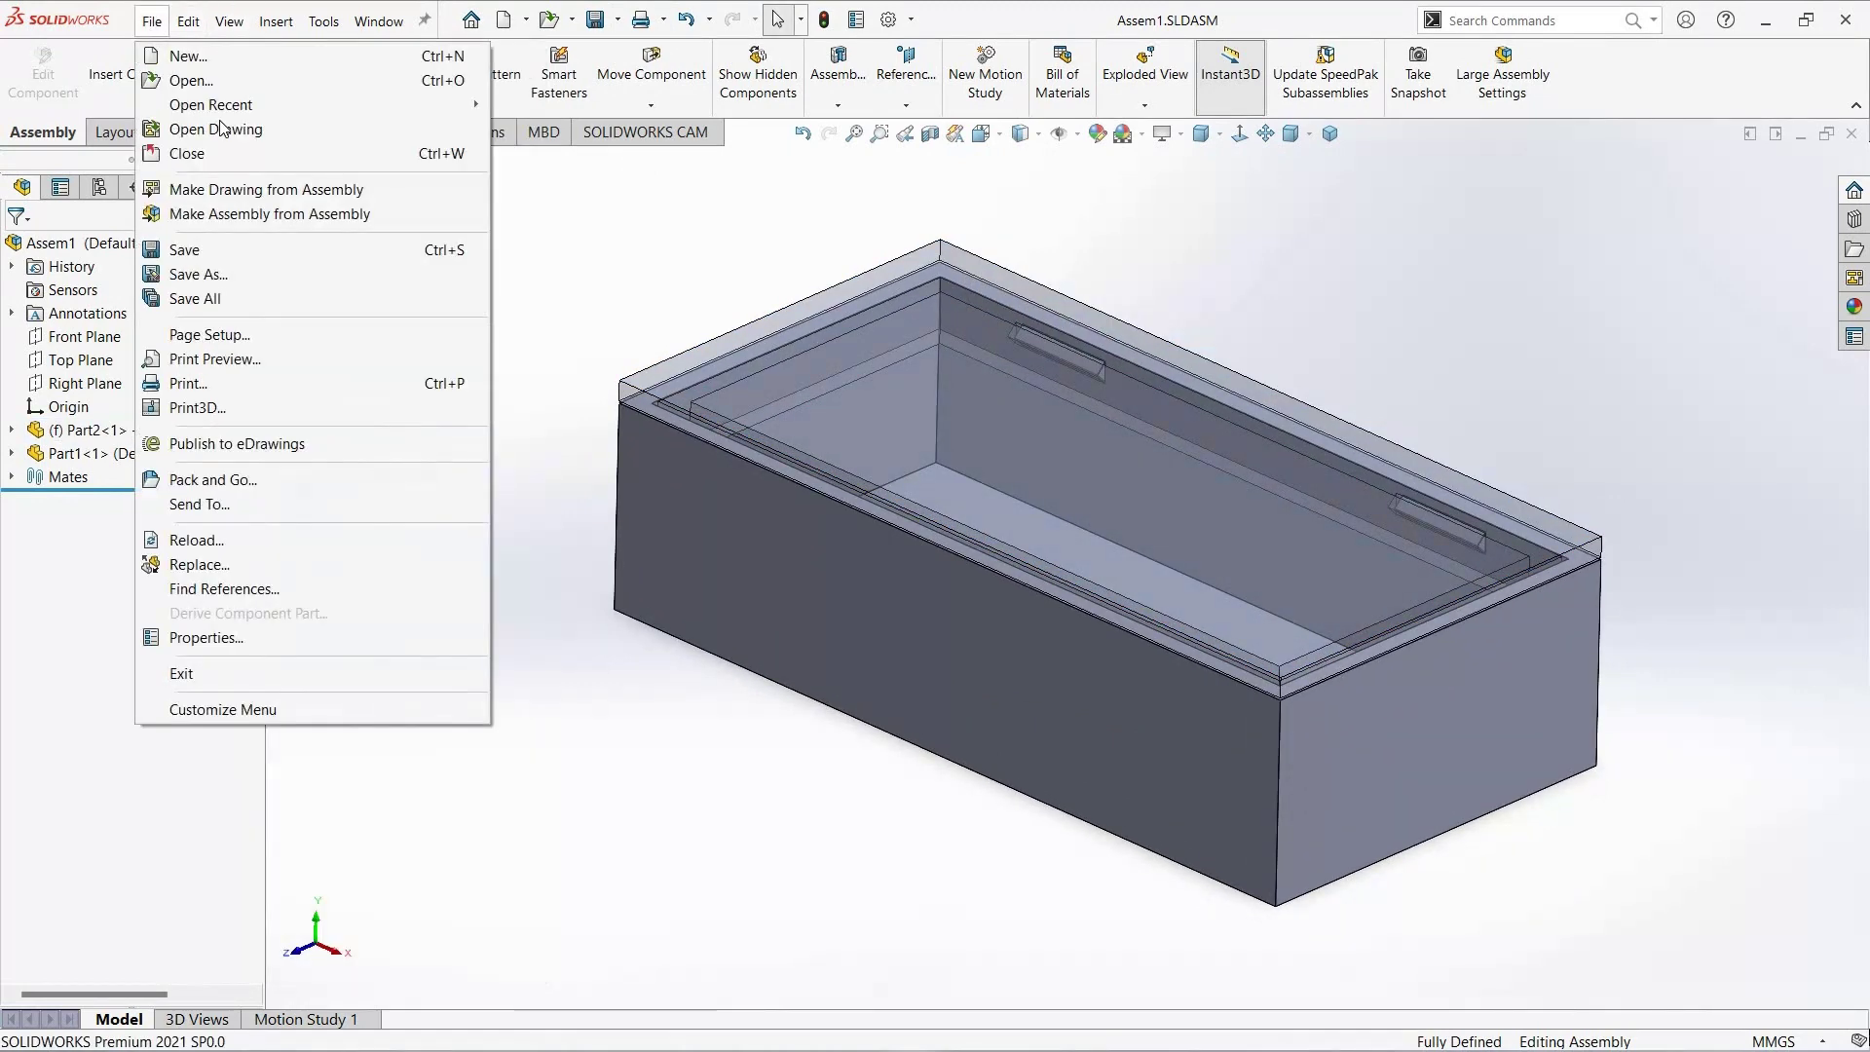
pyautogui.moveTo(210, 105)
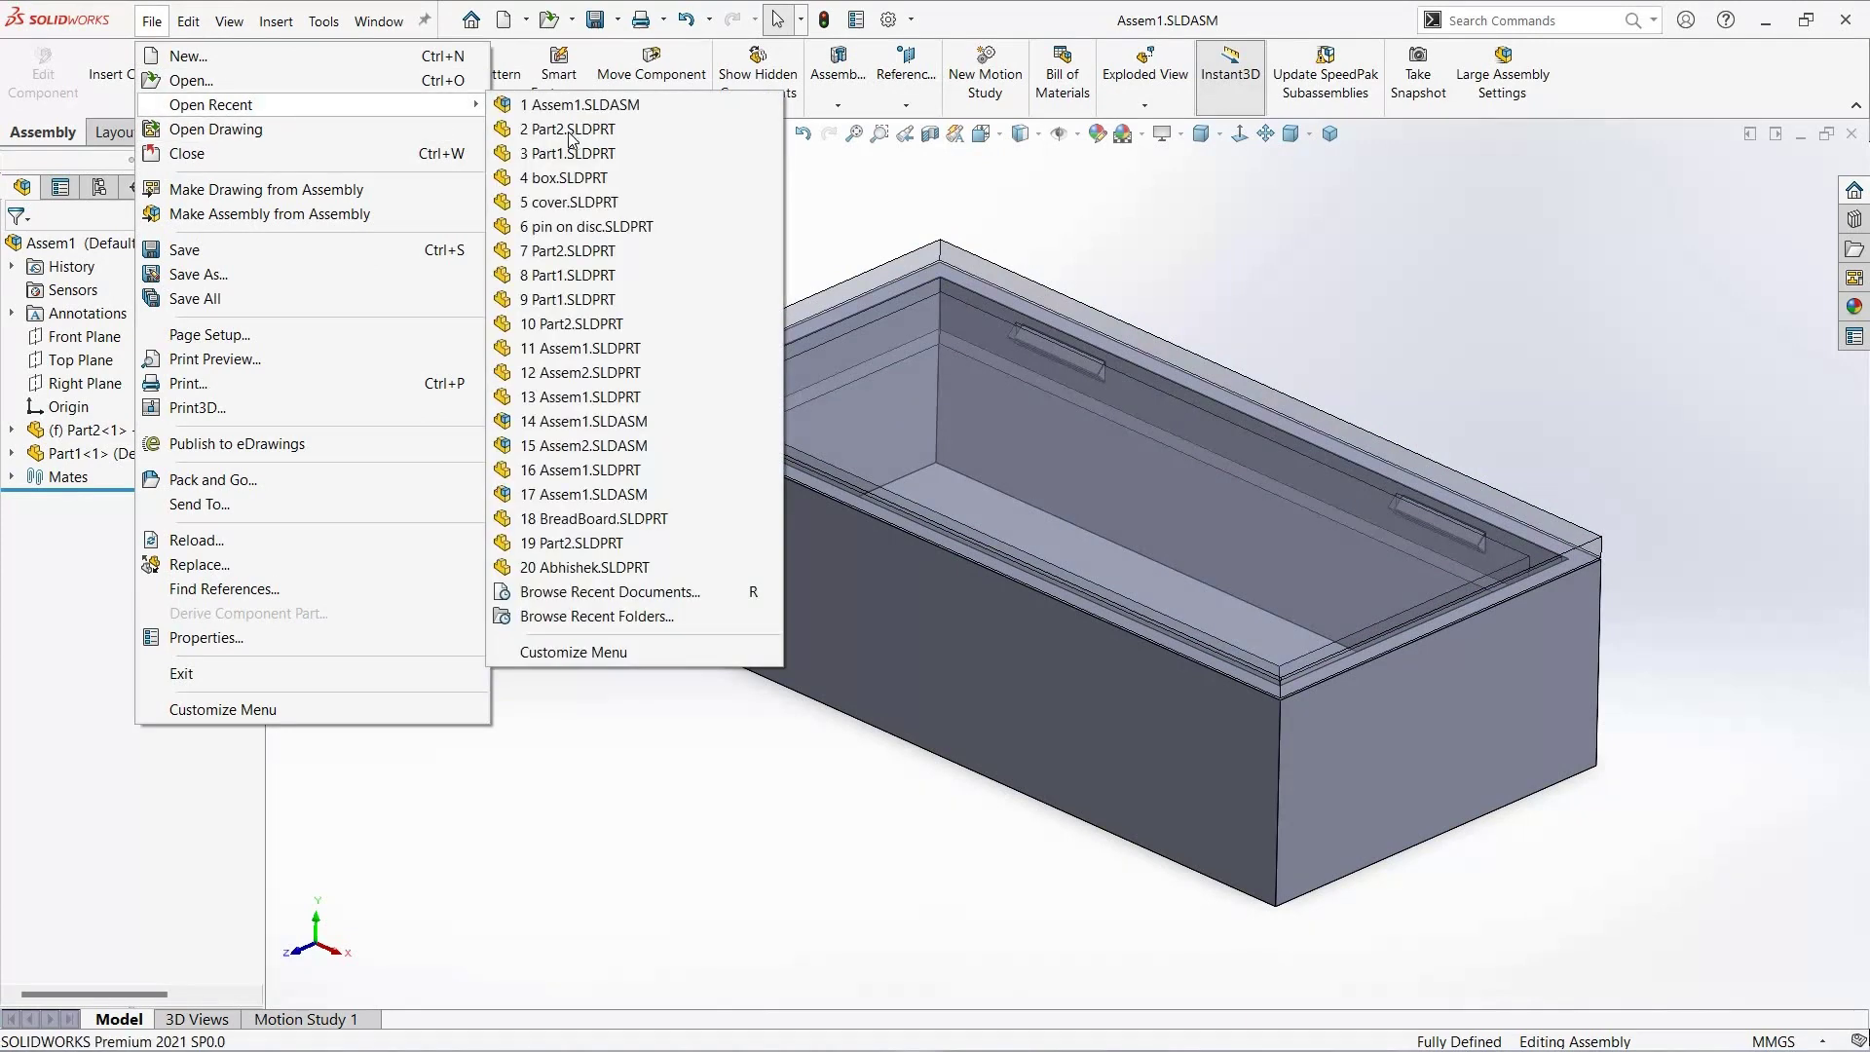
pyautogui.click(672, 275)
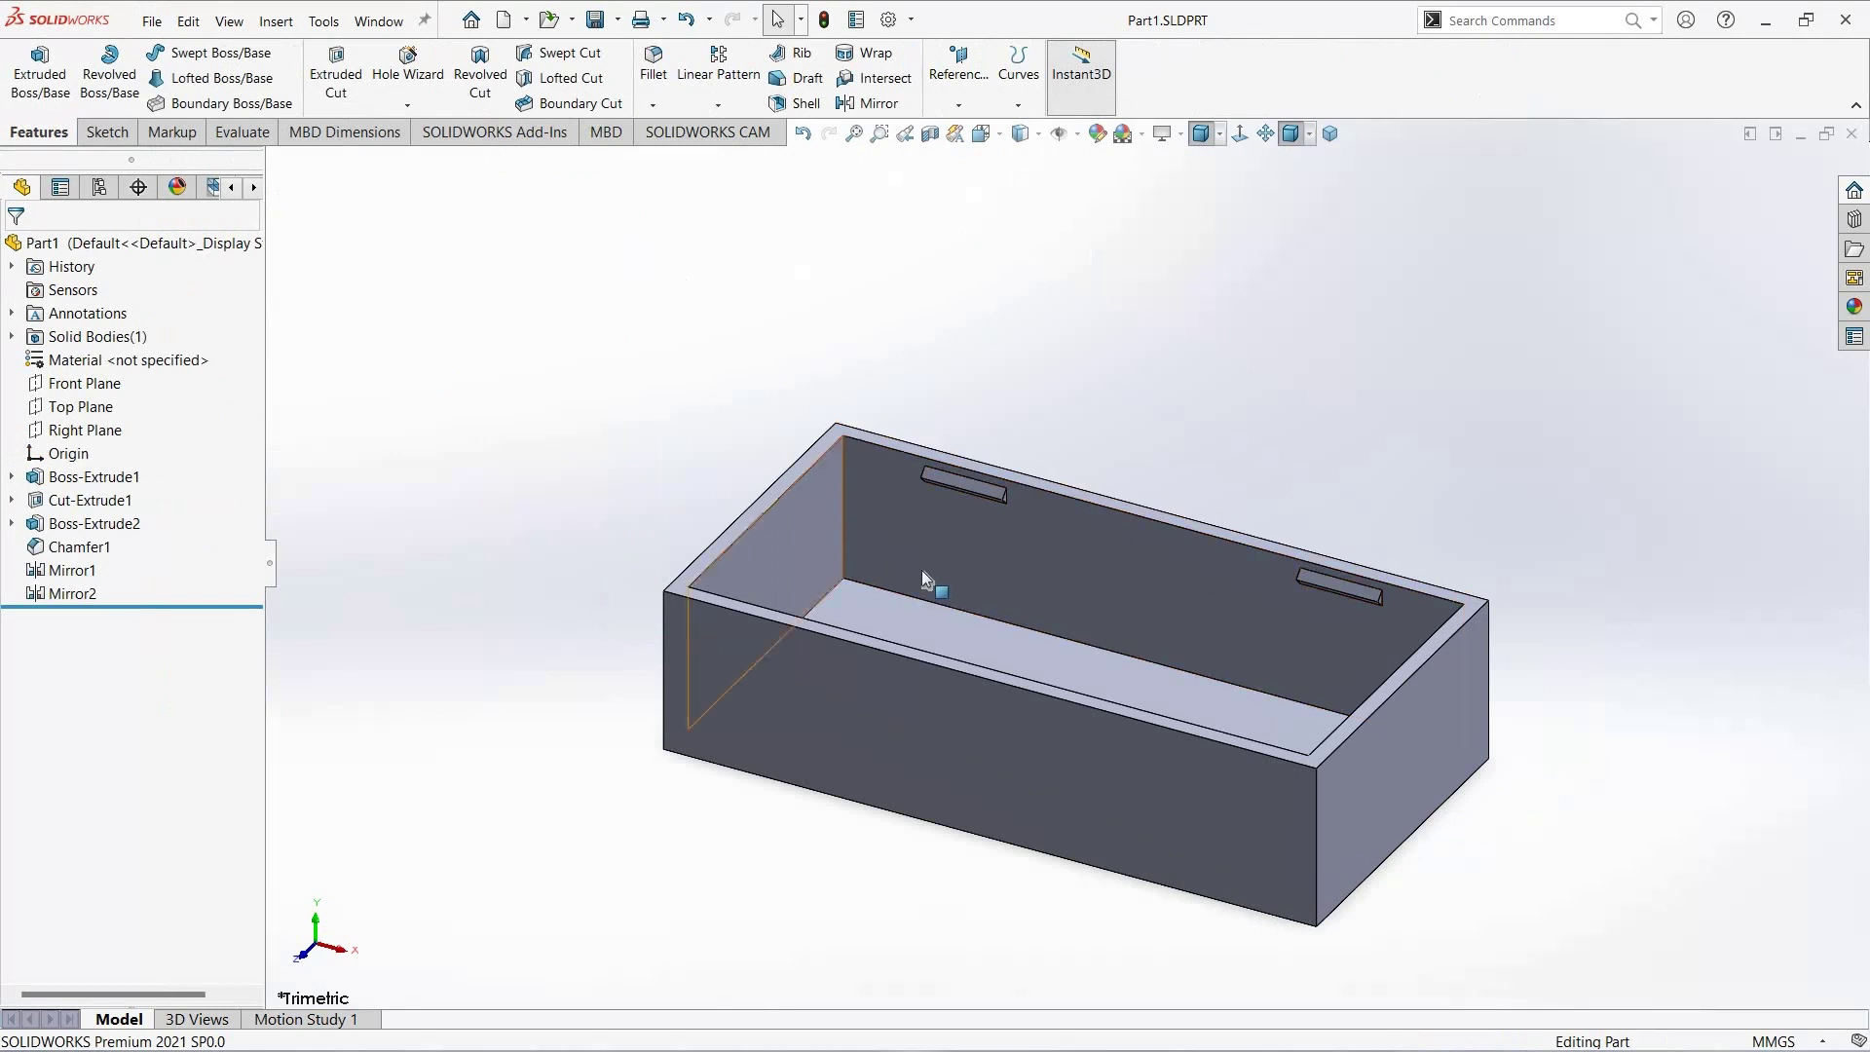
pyautogui.scroll(-3, 1118, 586)
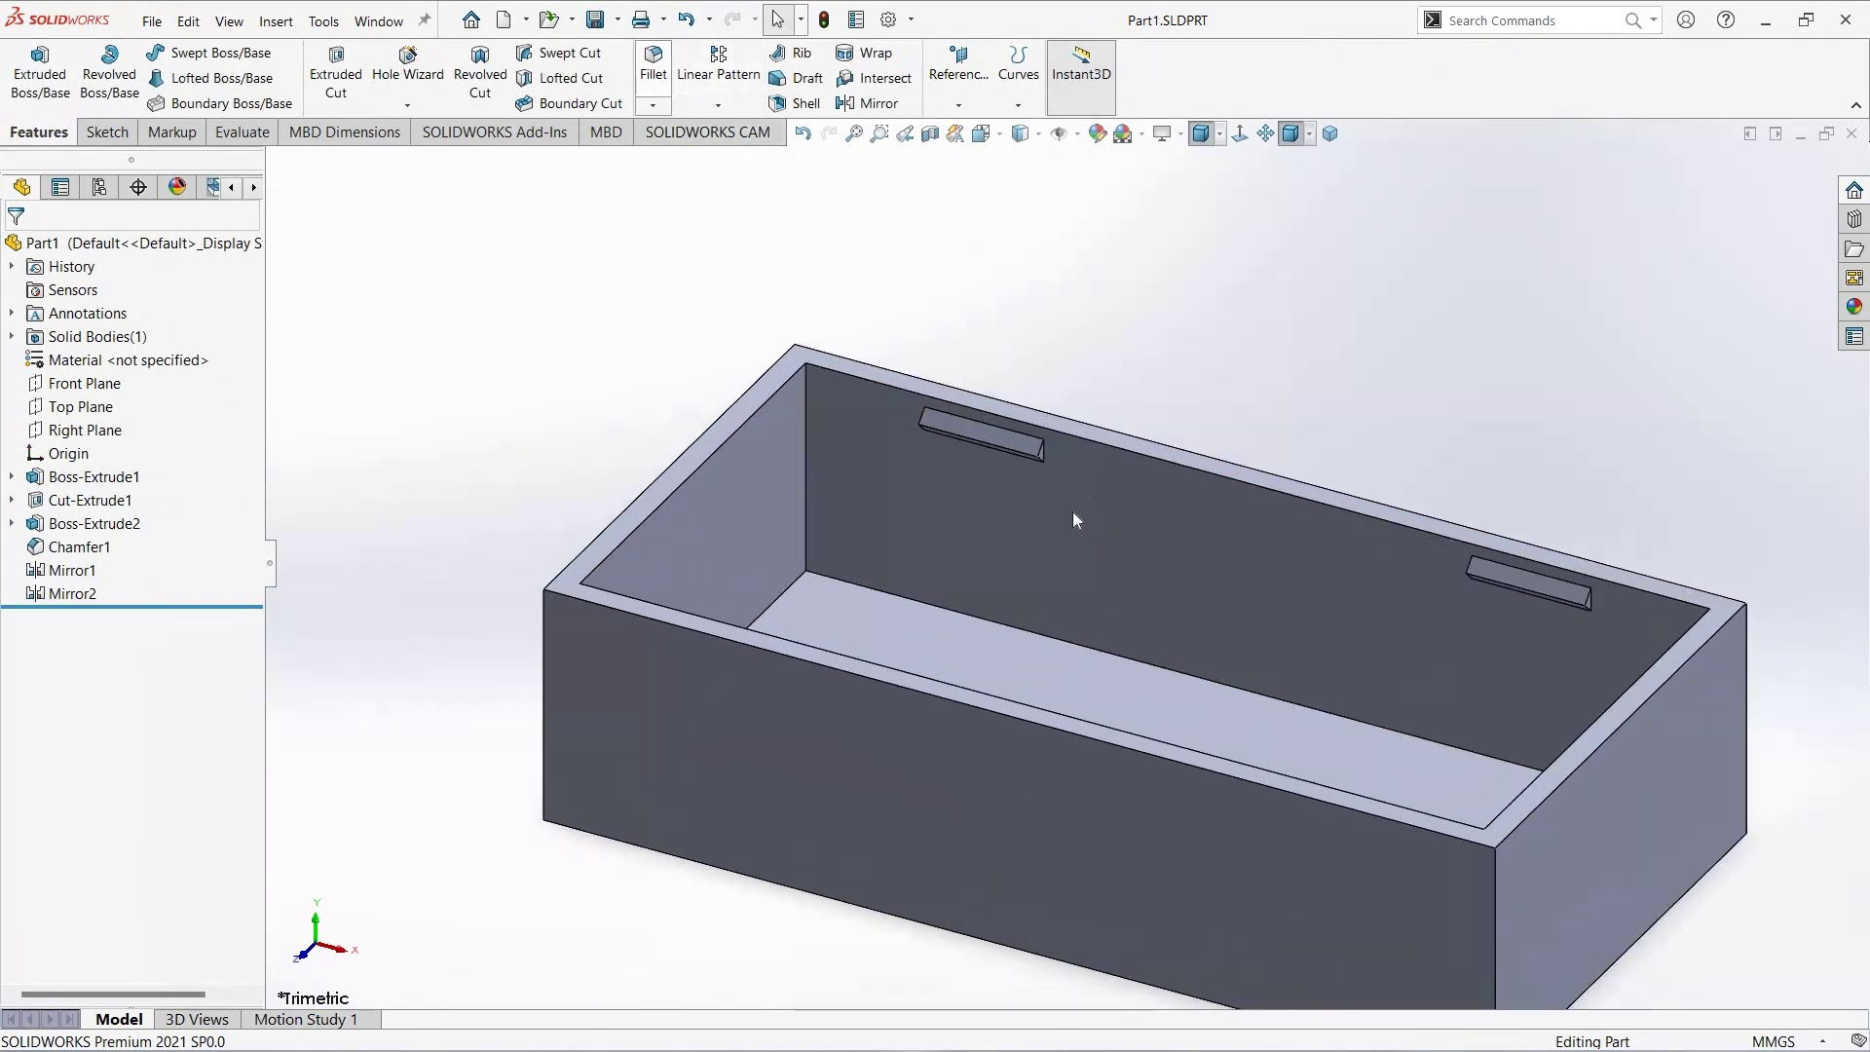
pyautogui.scroll(-5, 1001, 464)
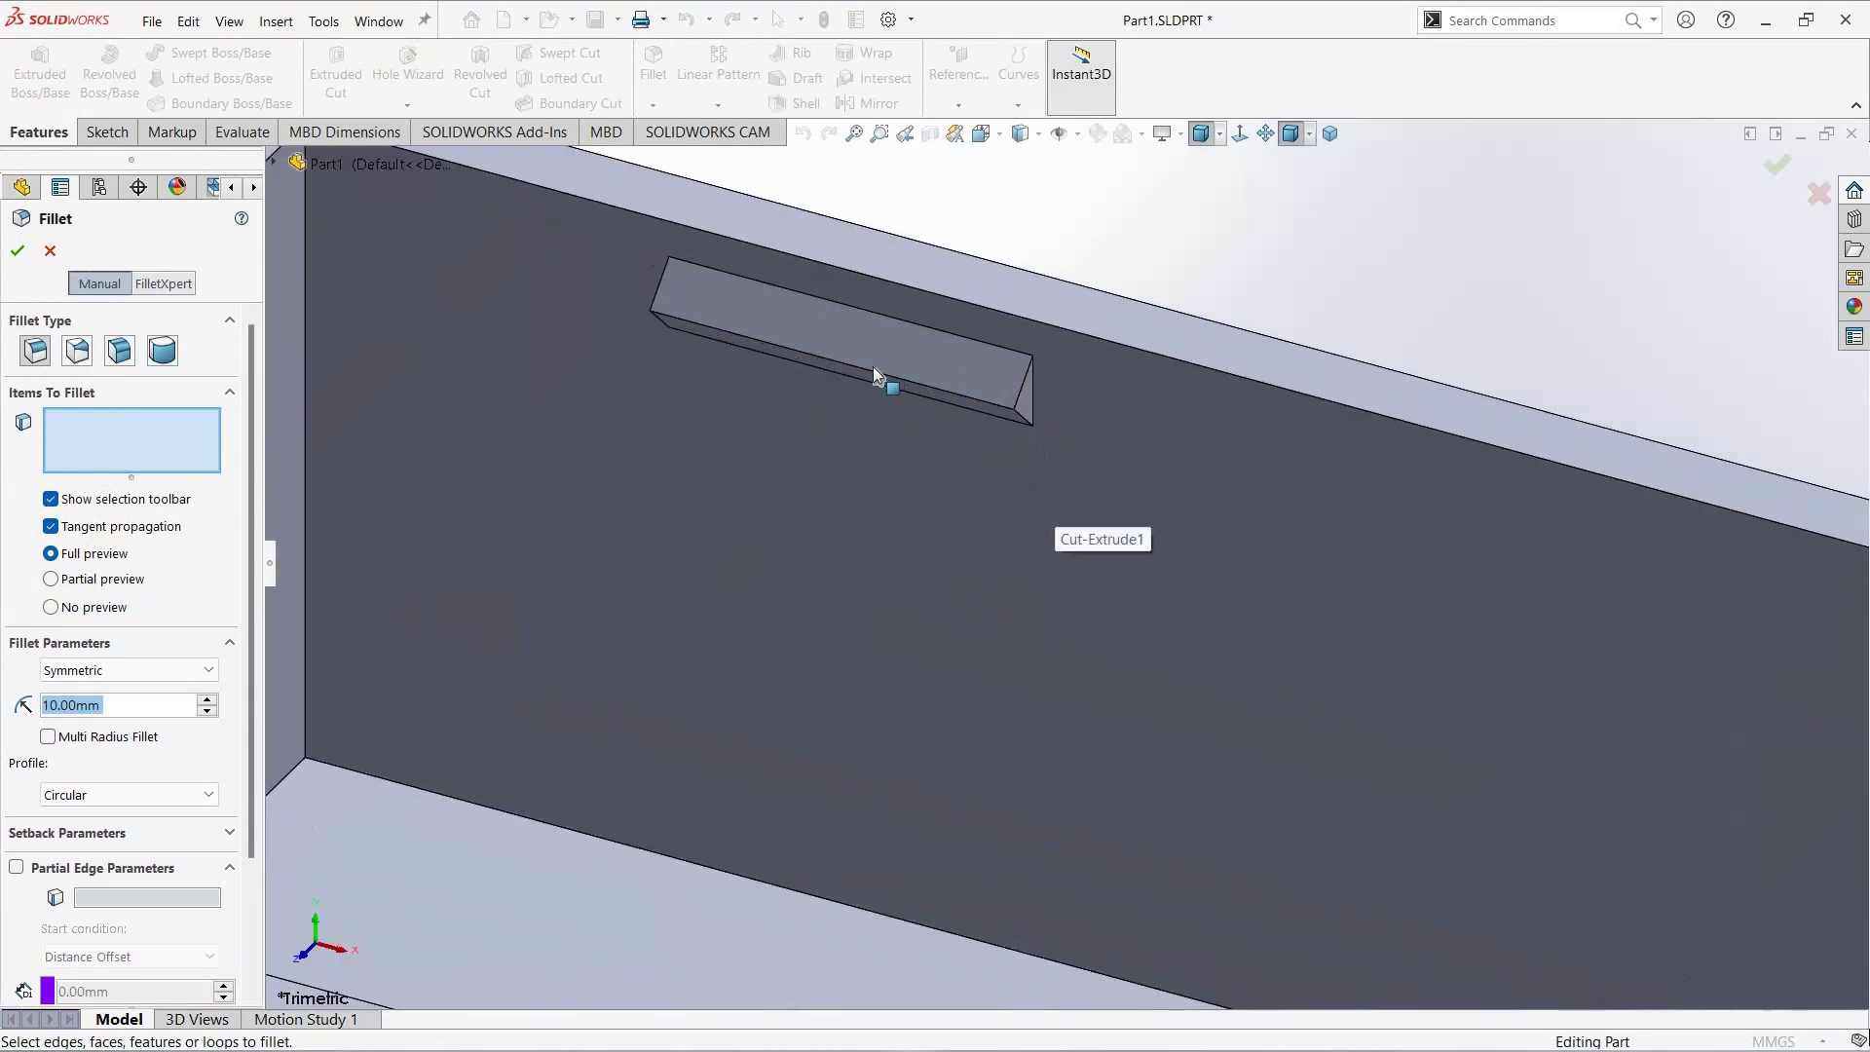
# Step: Set a 0.4 mm fillet on the bottom edges of the first two clip tabs
pyautogui.click(870, 367)
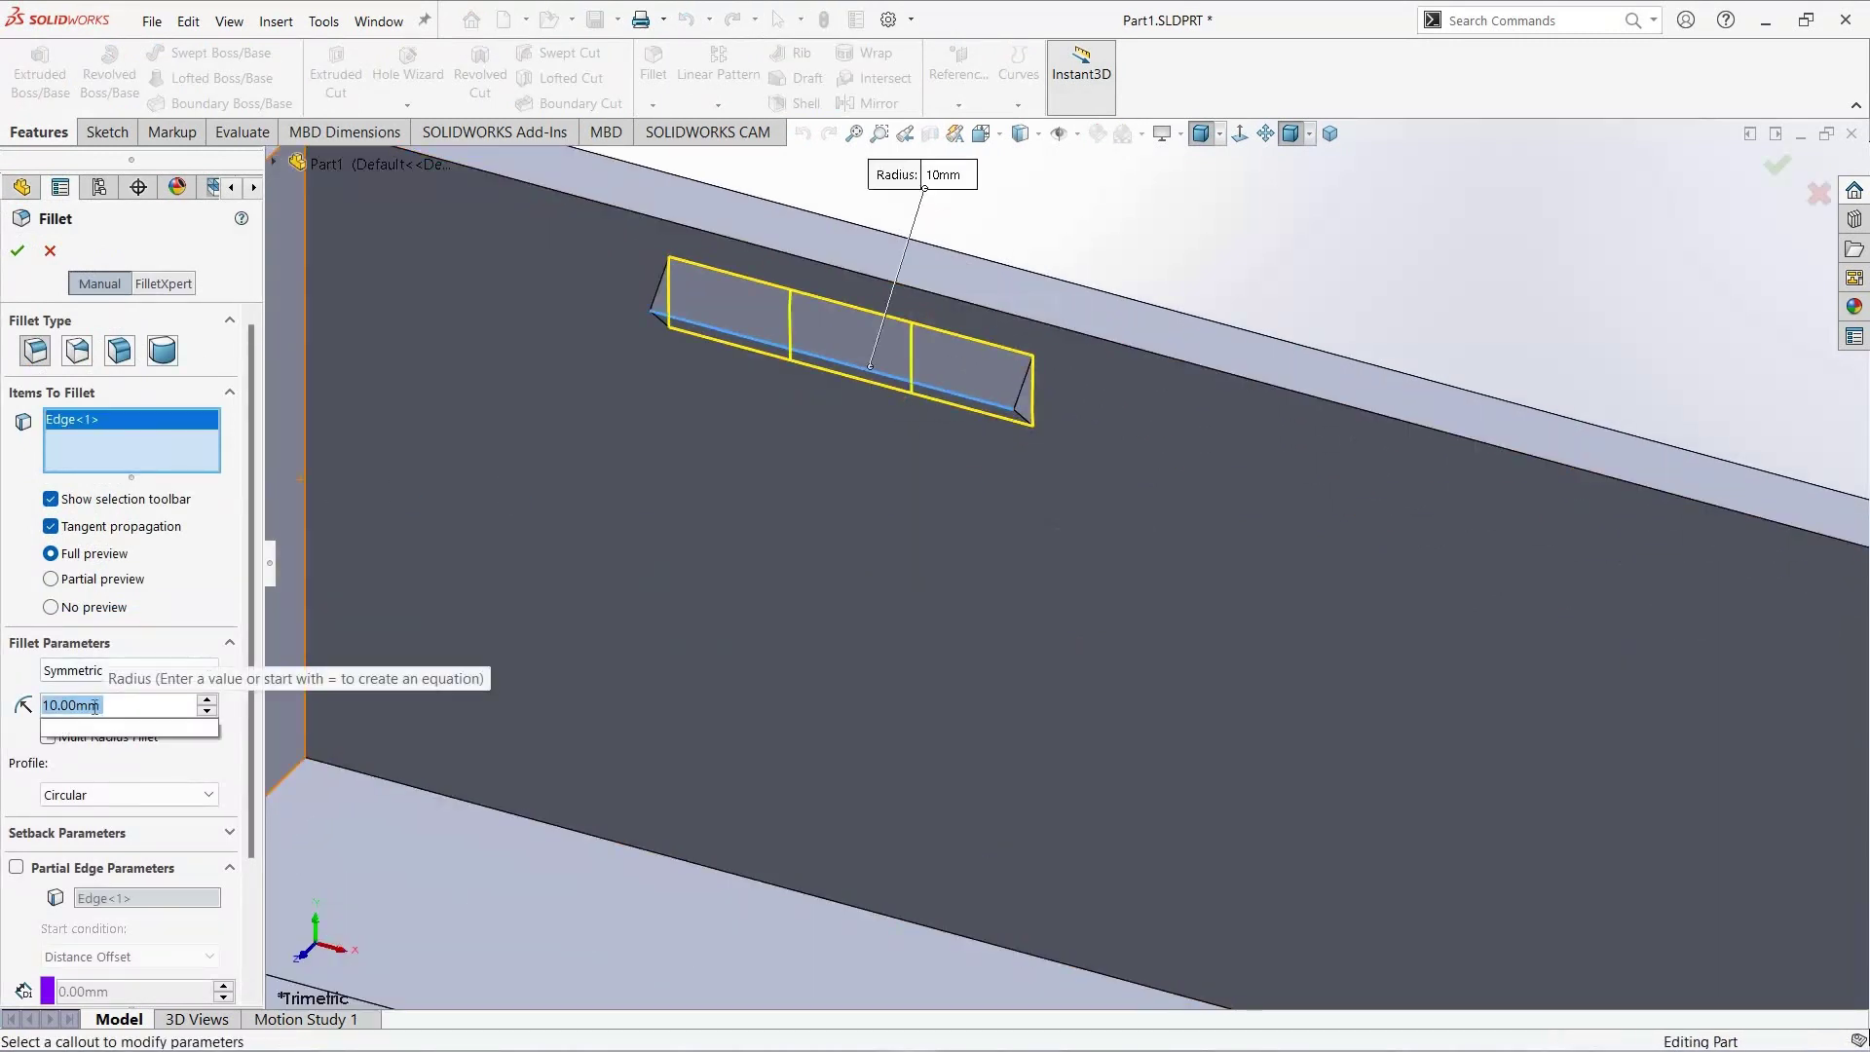
pyautogui.write('0.4')
pyautogui.press('Return')
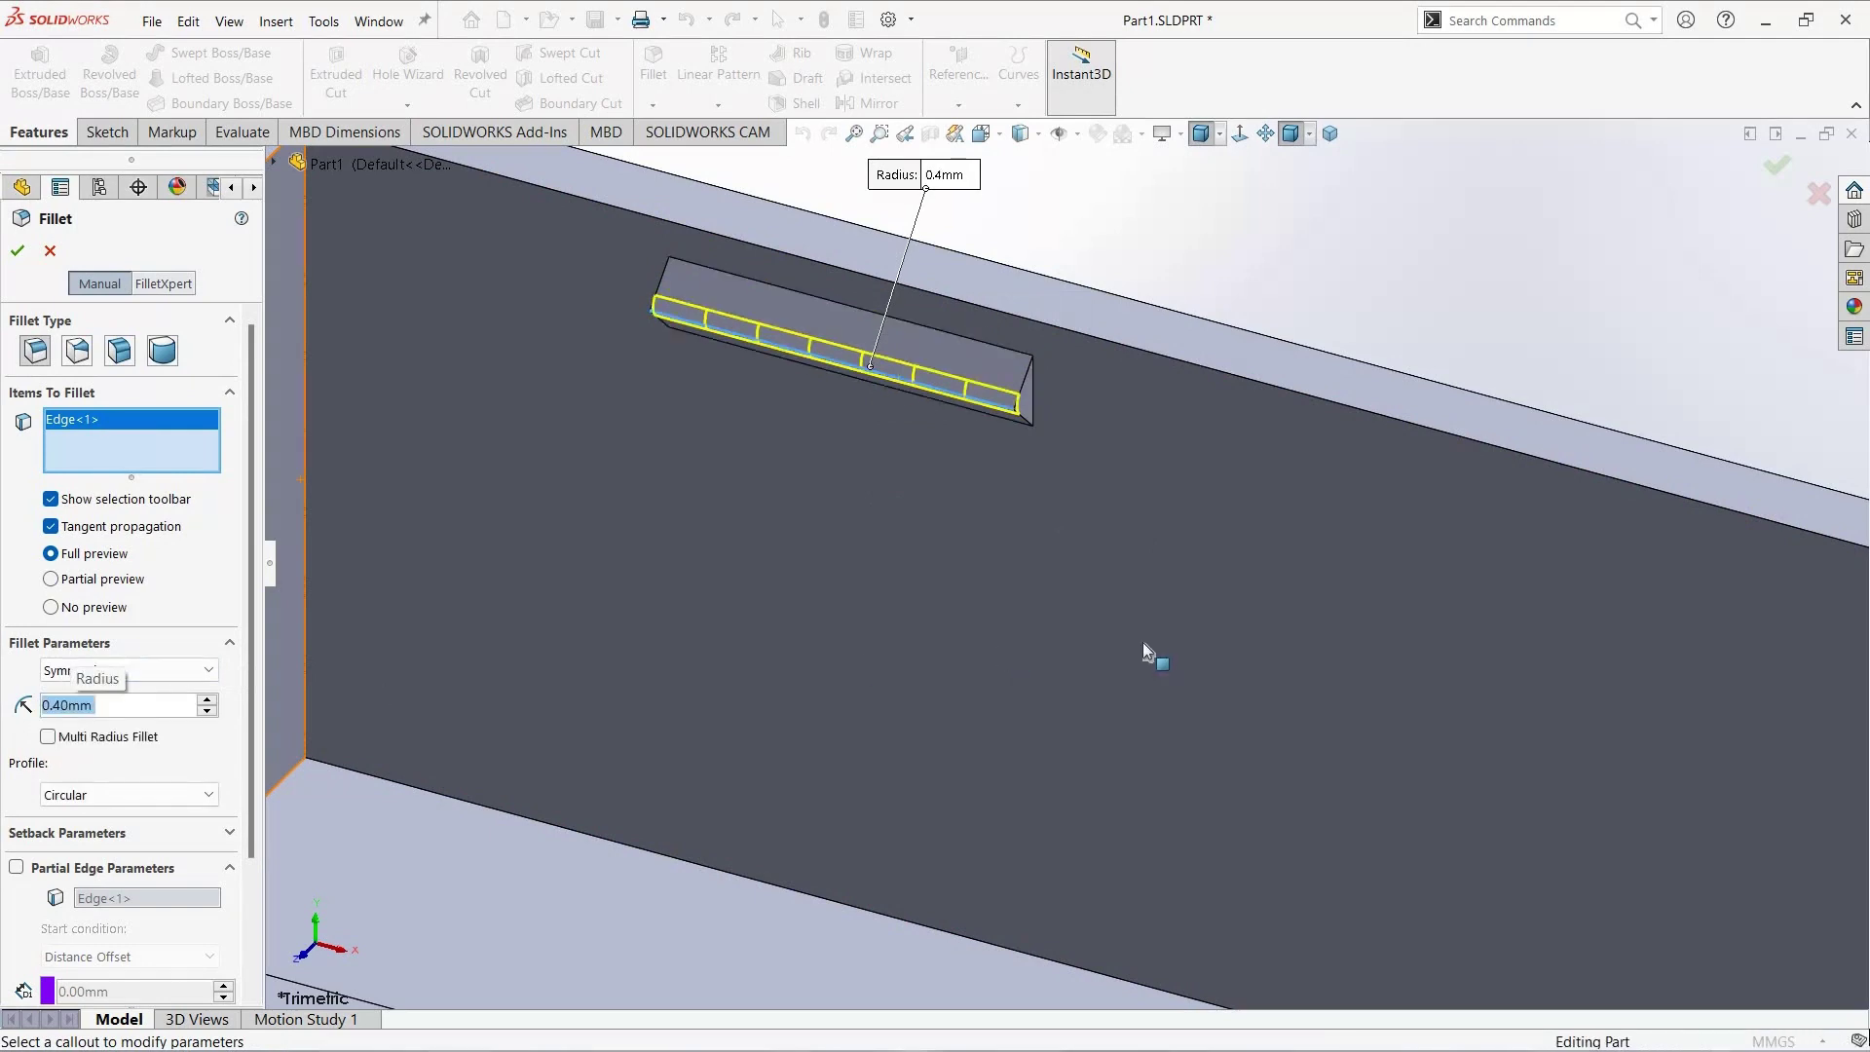
pyautogui.scroll(3, 1516, 693)
pyautogui.scroll(-2, 1542, 678)
pyautogui.scroll(2, 1500, 623)
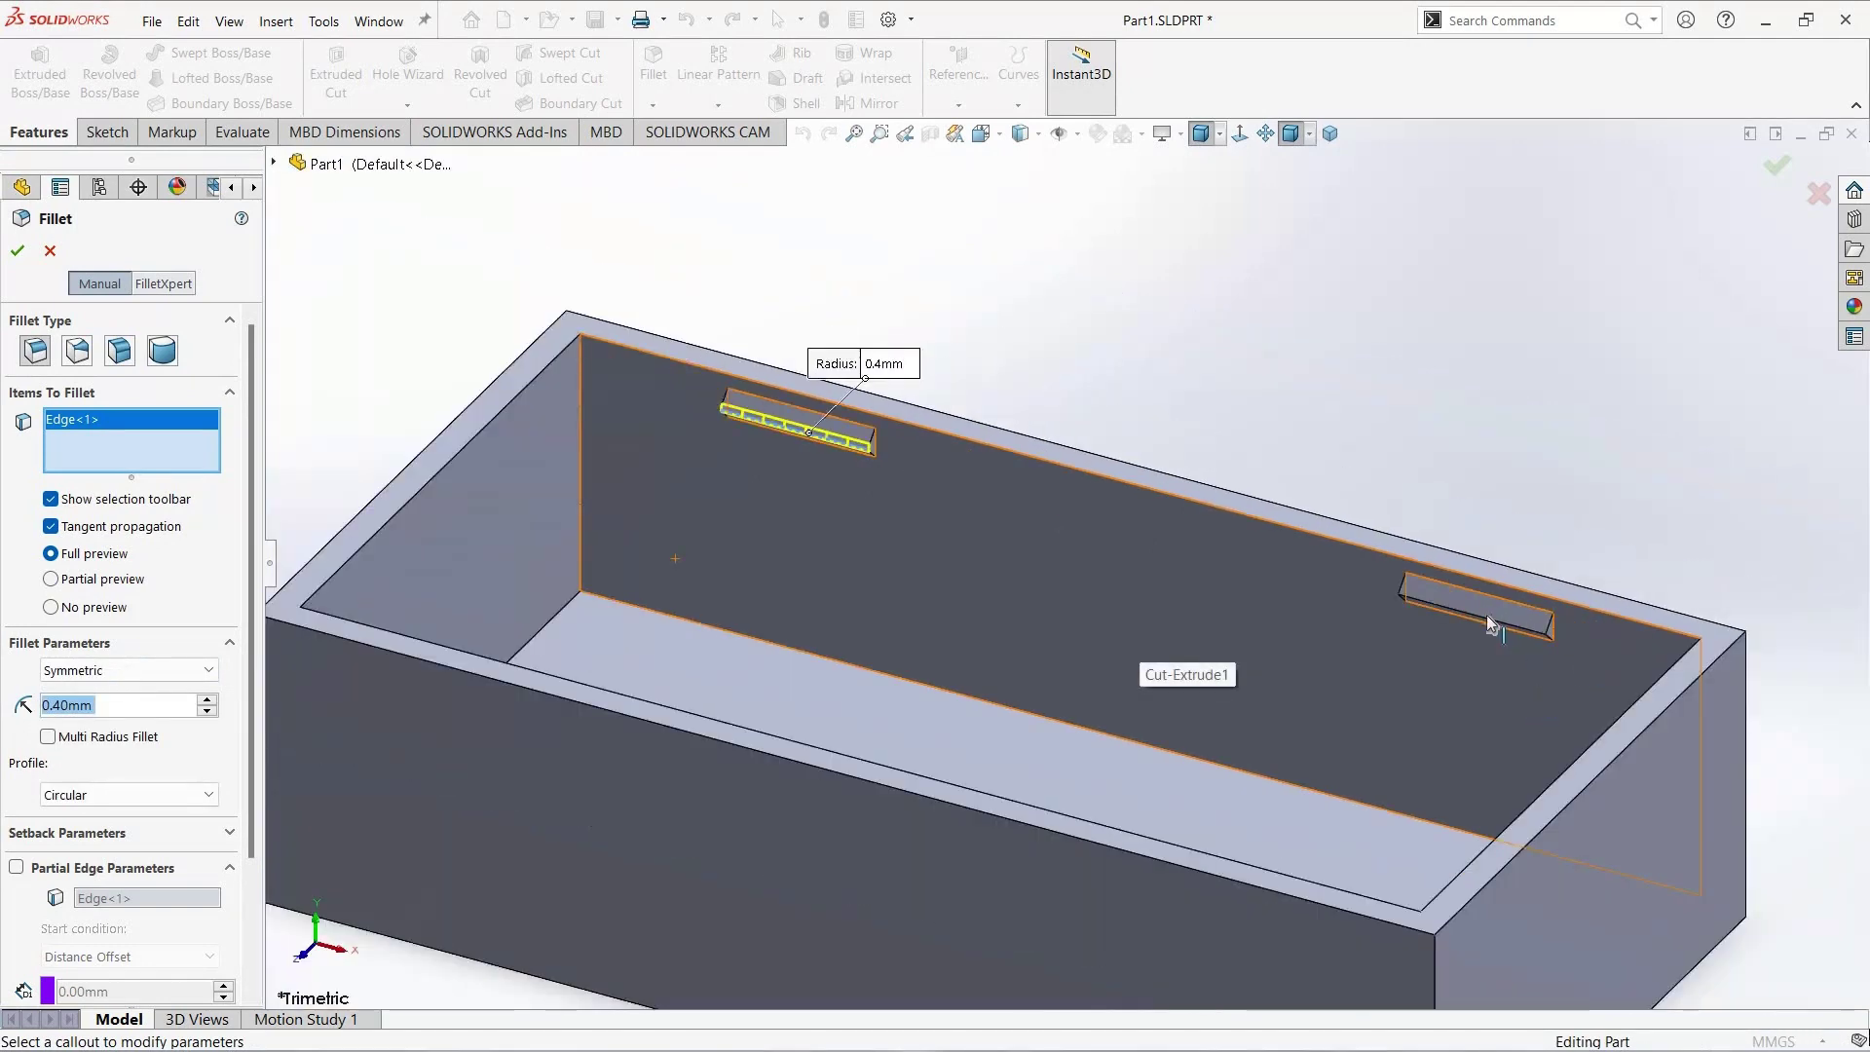
pyautogui.scroll(-3, 1451, 615)
pyautogui.scroll(-2, 1448, 618)
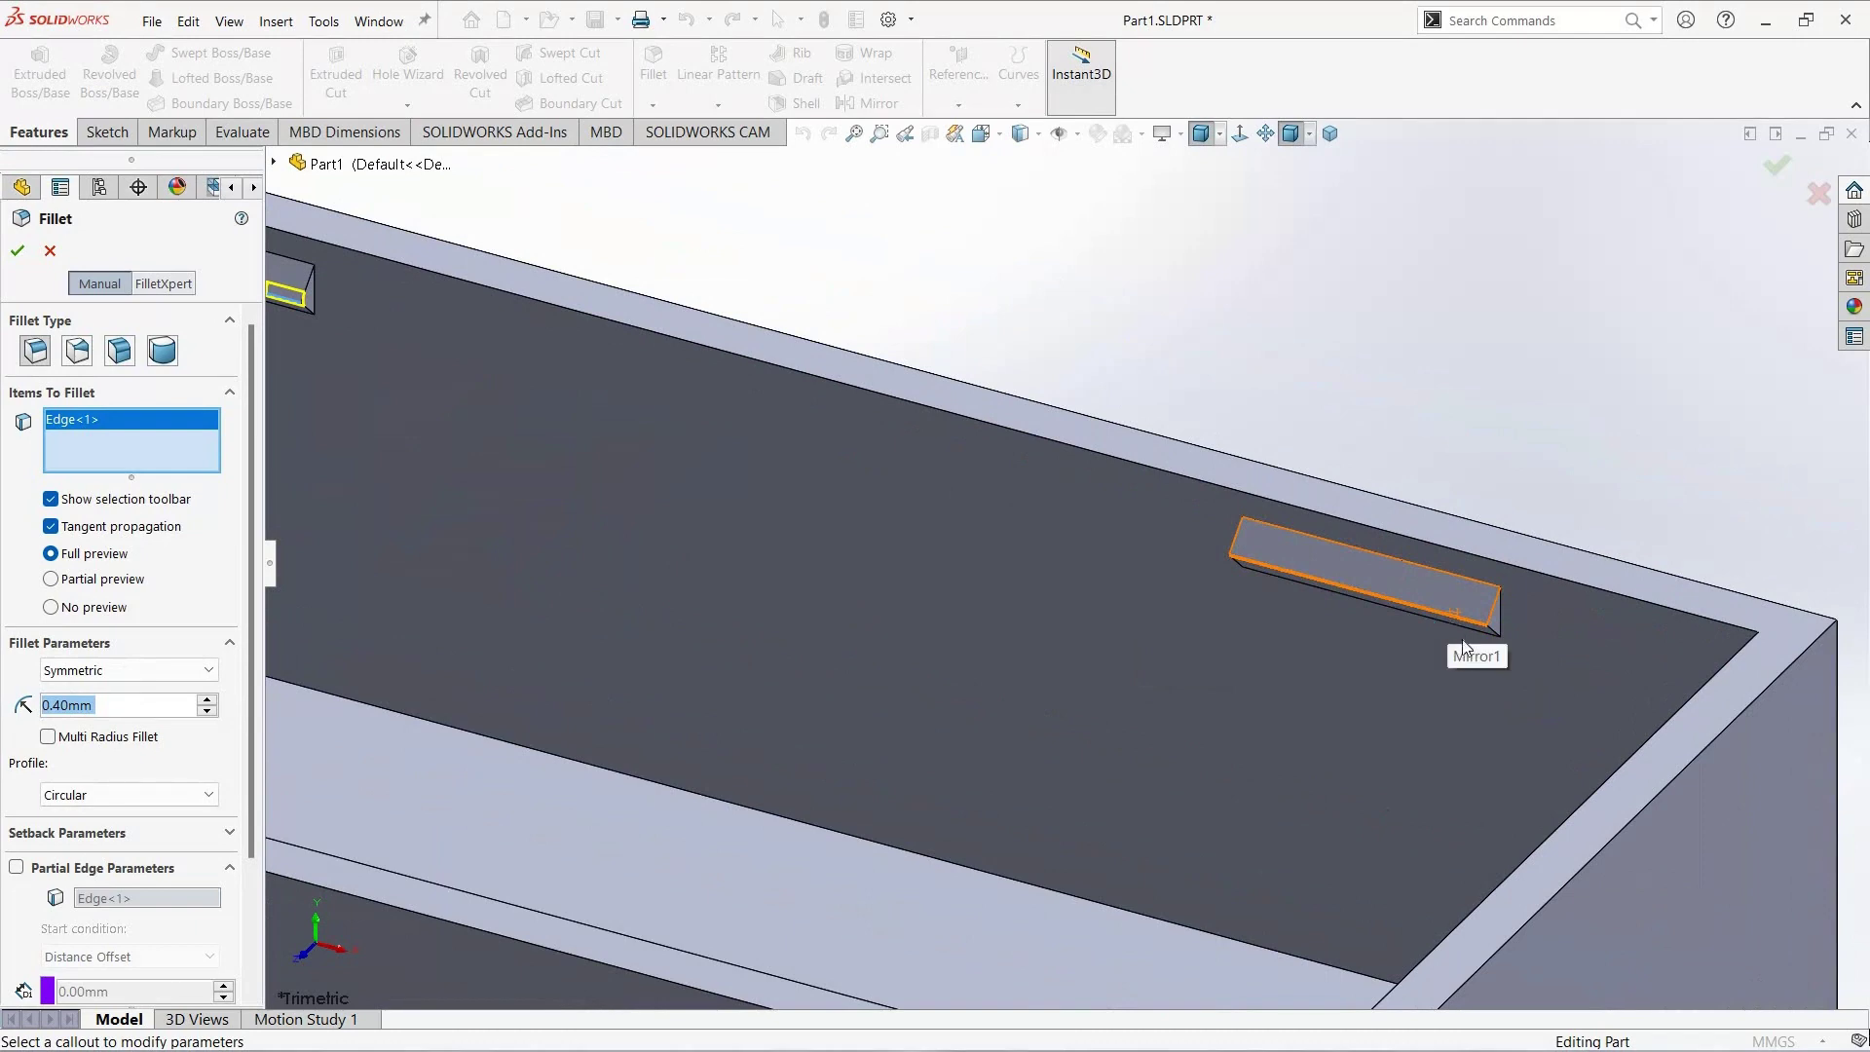
pyautogui.click(1460, 631)
# Step: Add the other wall's two tab edges and accept the 0.4 mm fillet
pyautogui.scroll(2, 1423, 613)
pyautogui.scroll(3, 1393, 608)
pyautogui.moveTo(1393, 608)
pyautogui.mouseDown(button='middle')
pyautogui.moveTo(781, 559)
pyautogui.moveTo(700, 508)
pyautogui.mouseUp(button='middle')
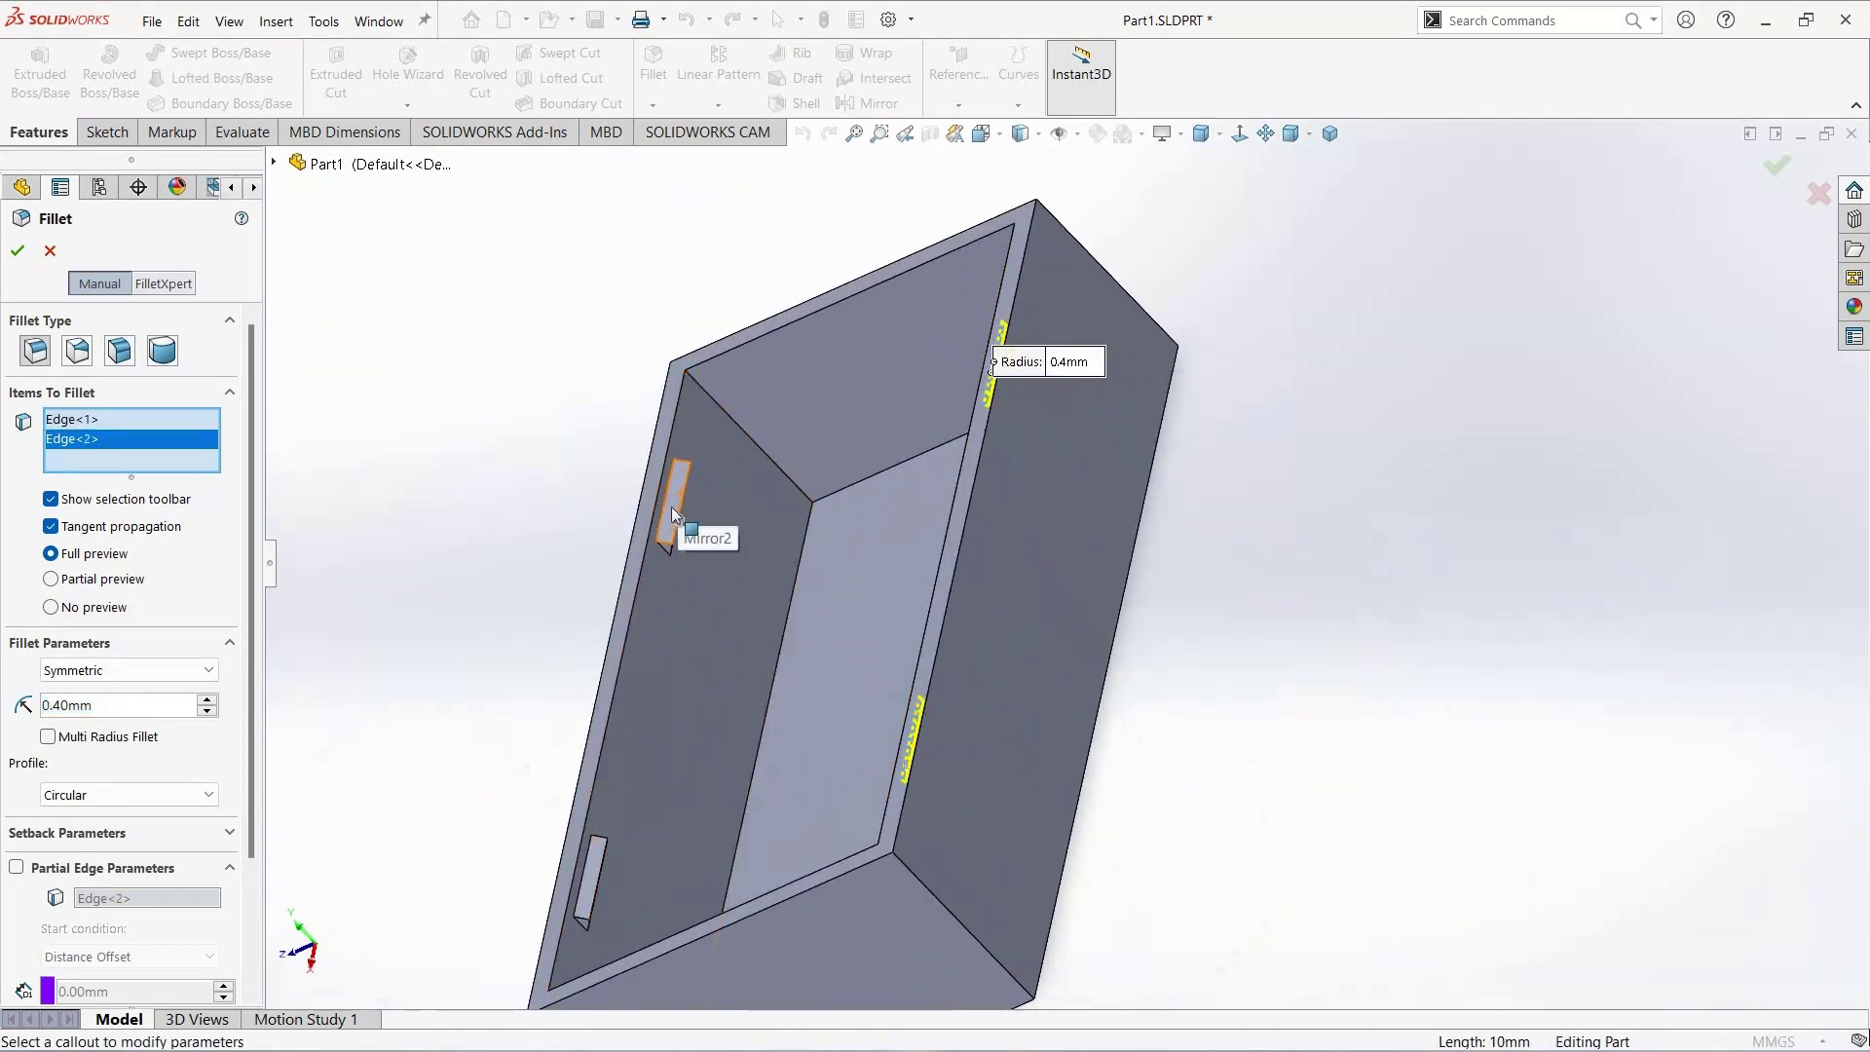
pyautogui.scroll(-2, 784, 516)
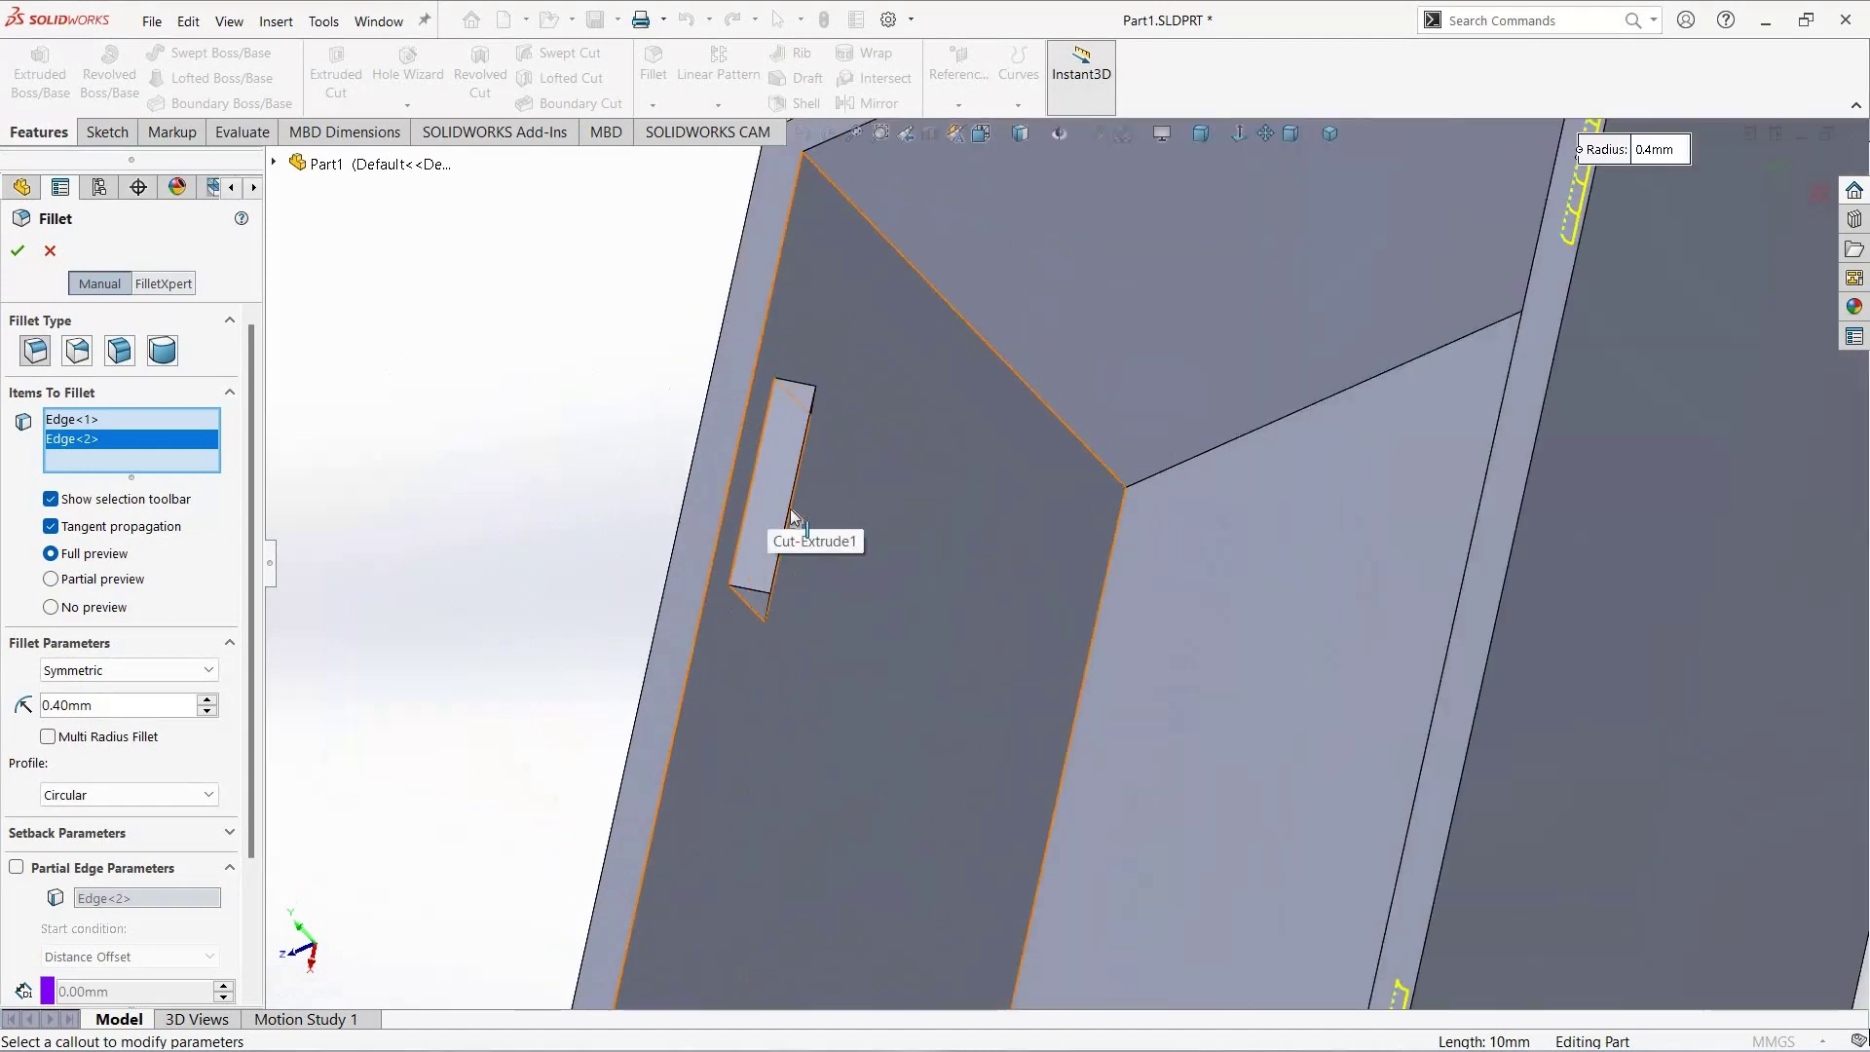
pyautogui.scroll(-2, 783, 516)
pyautogui.click(816, 612)
pyautogui.scroll(5, 941, 780)
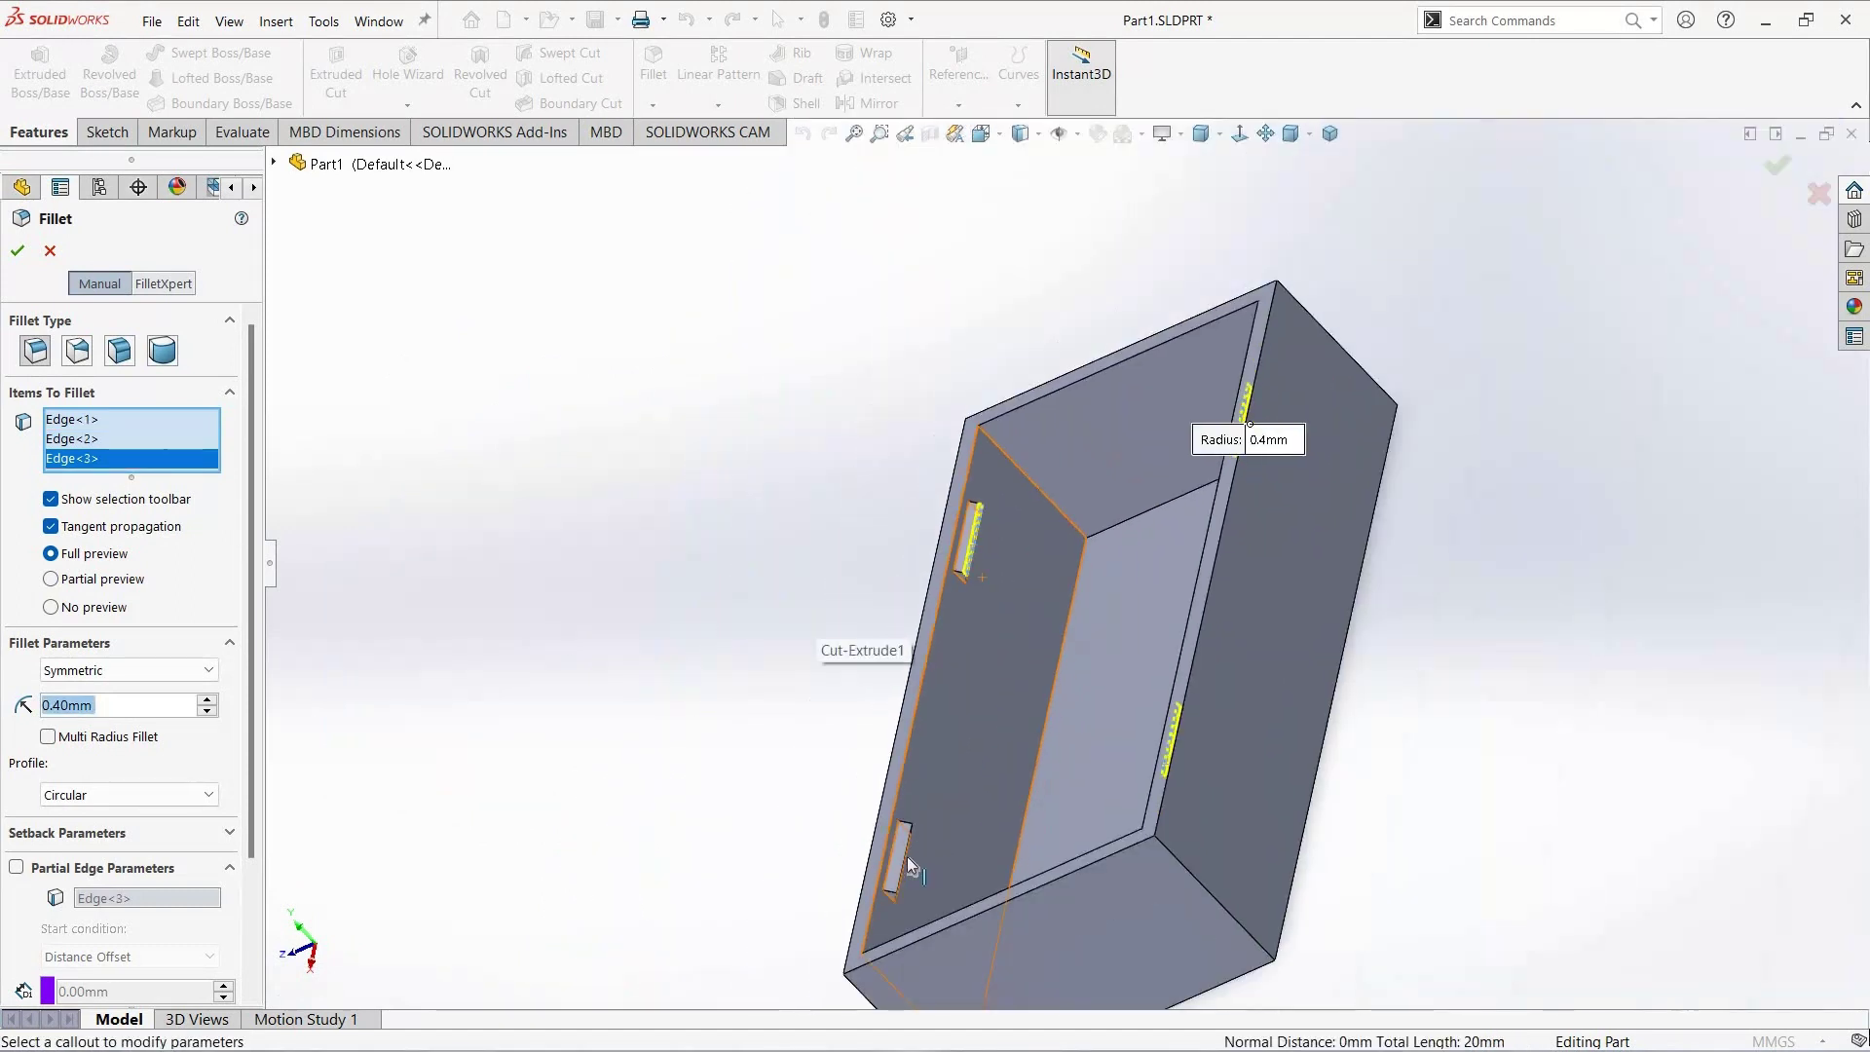
pyautogui.click(903, 857)
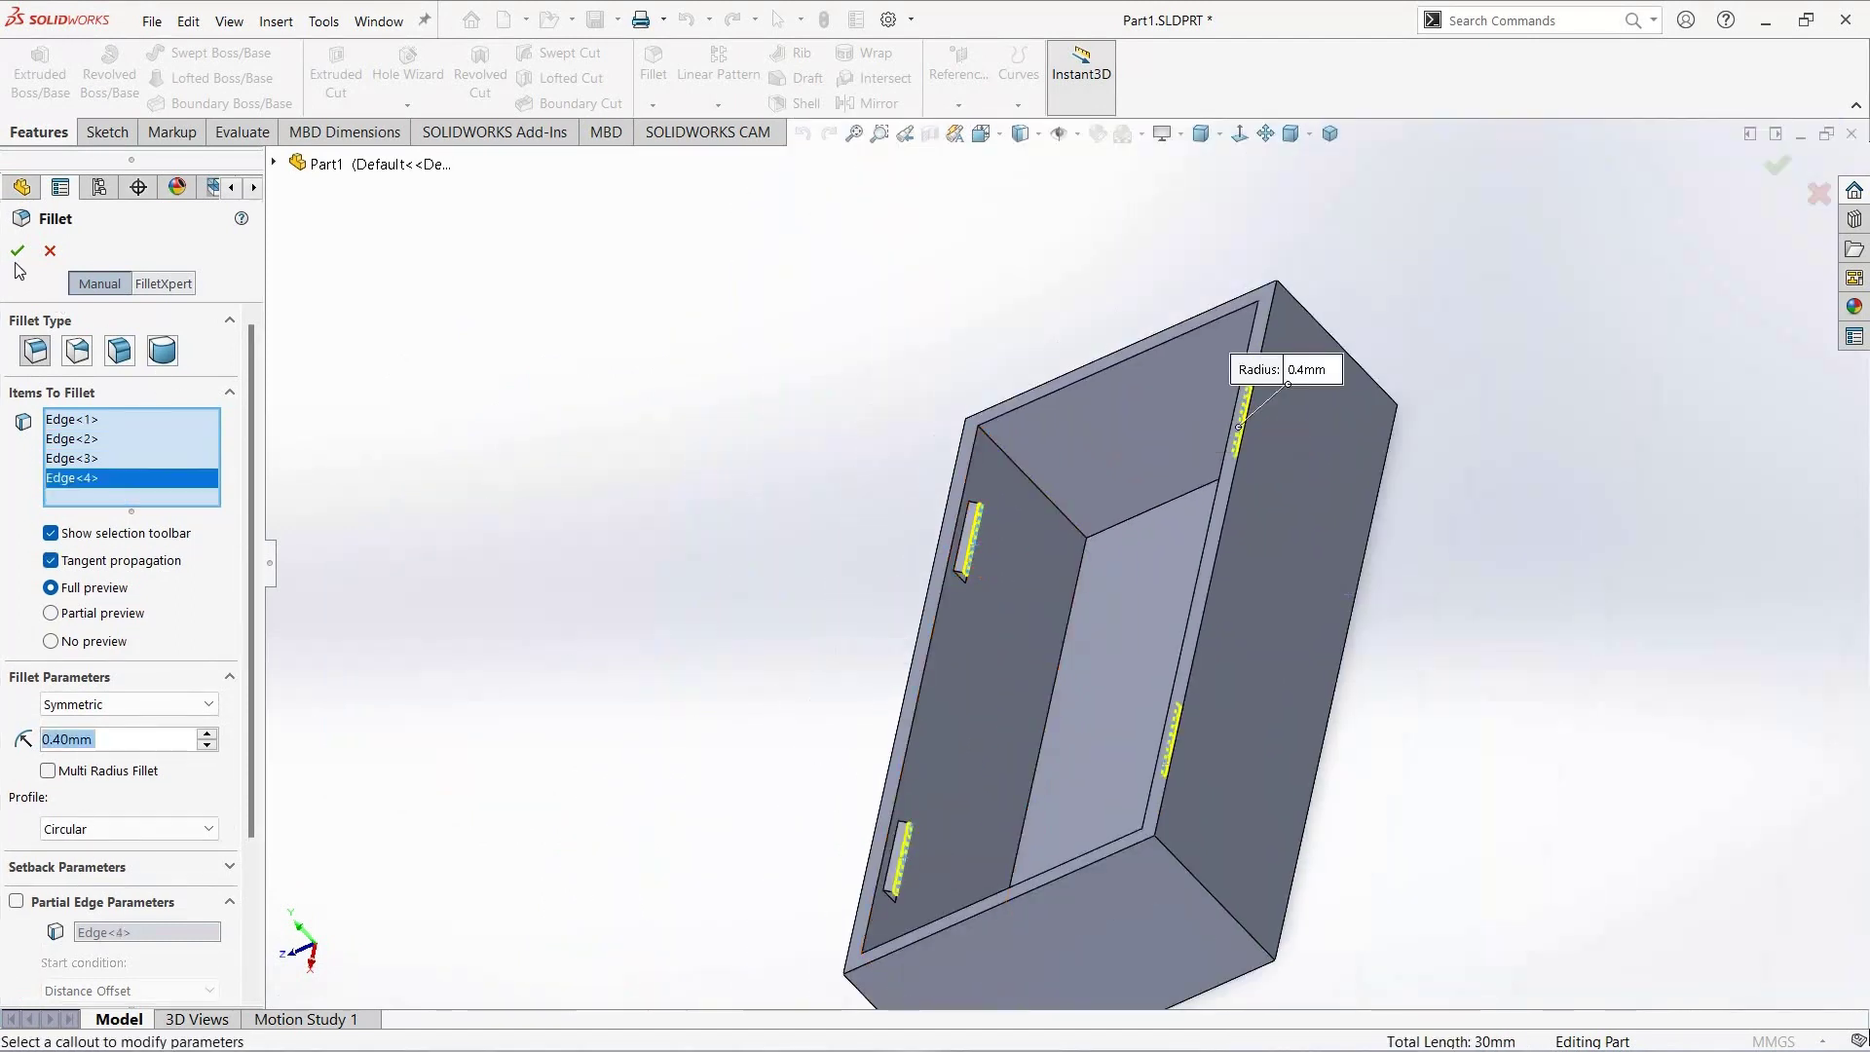
pyautogui.press('Return')
pyautogui.moveTo(701, 706)
pyautogui.mouseDown(button='middle')
pyautogui.moveTo(776, 610)
pyautogui.moveTo(880, 583)
pyautogui.moveTo(618, 760)
pyautogui.mouseUp(button='middle')
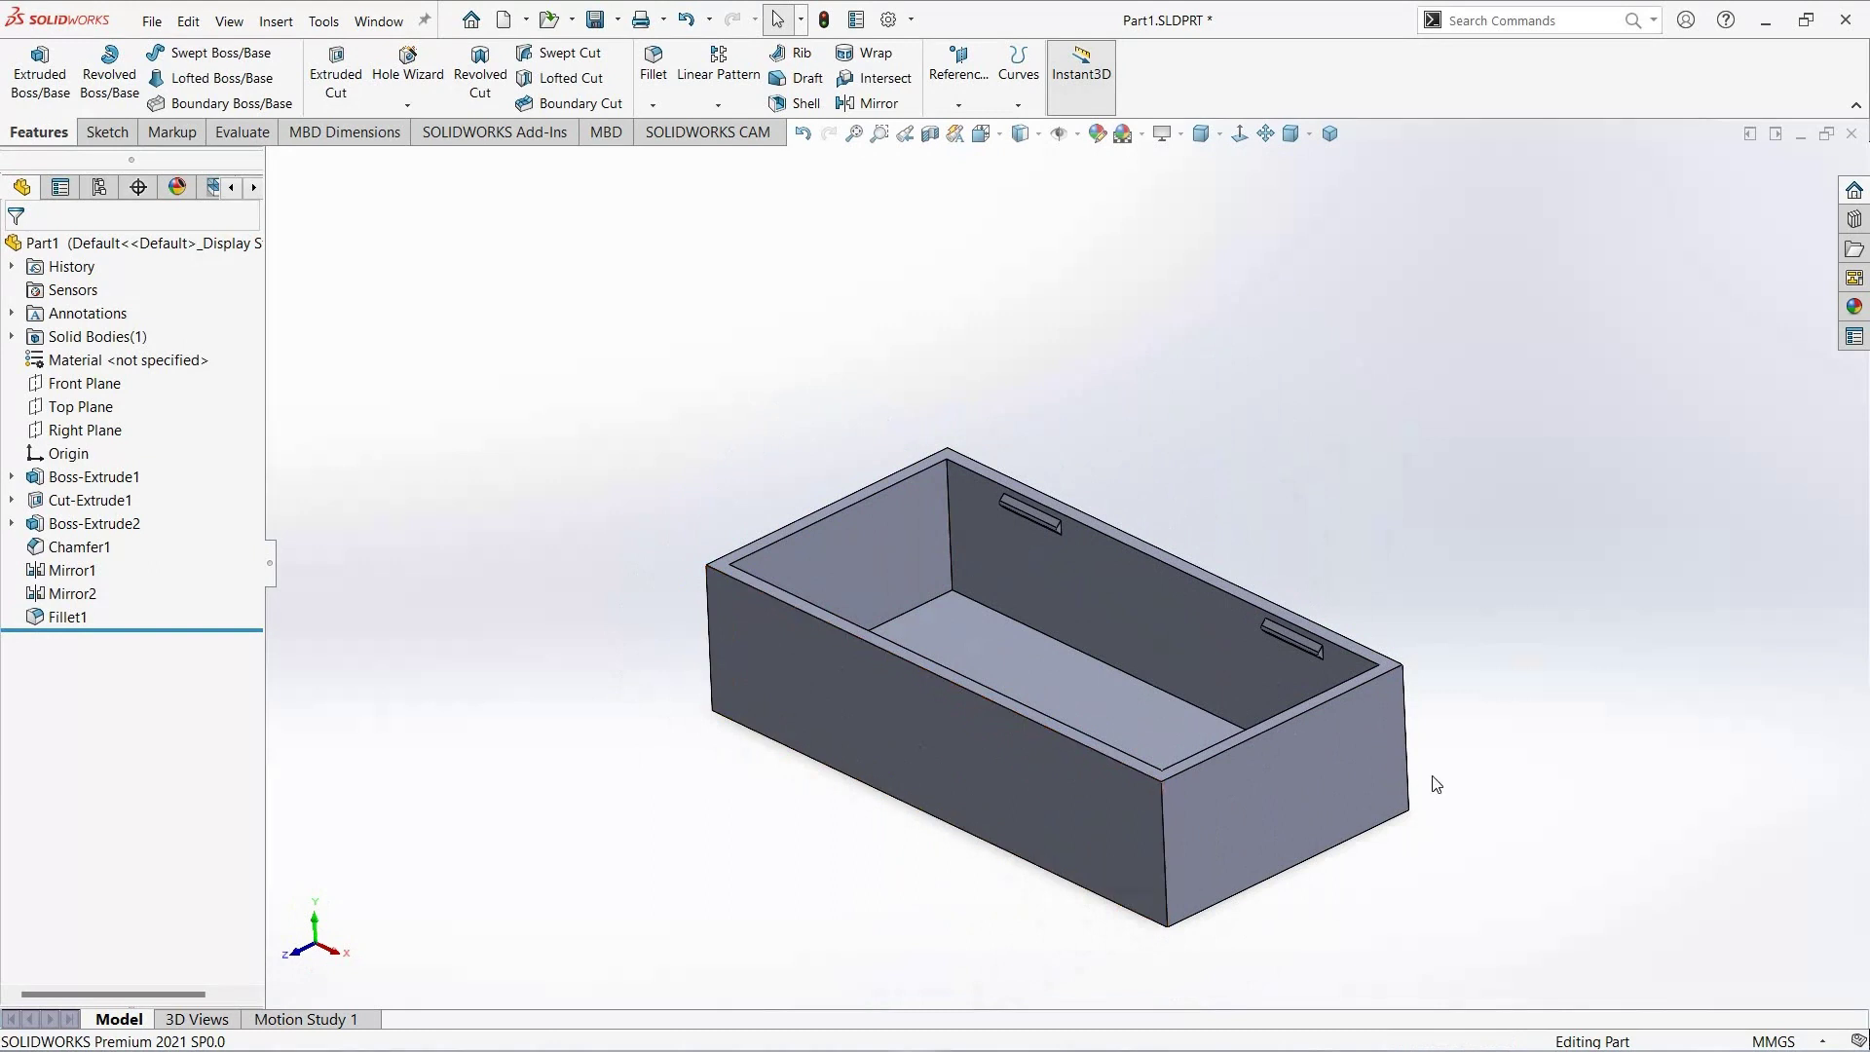
pyautogui.scroll(-3, 581, 919)
pyautogui.scroll(1, 815, 339)
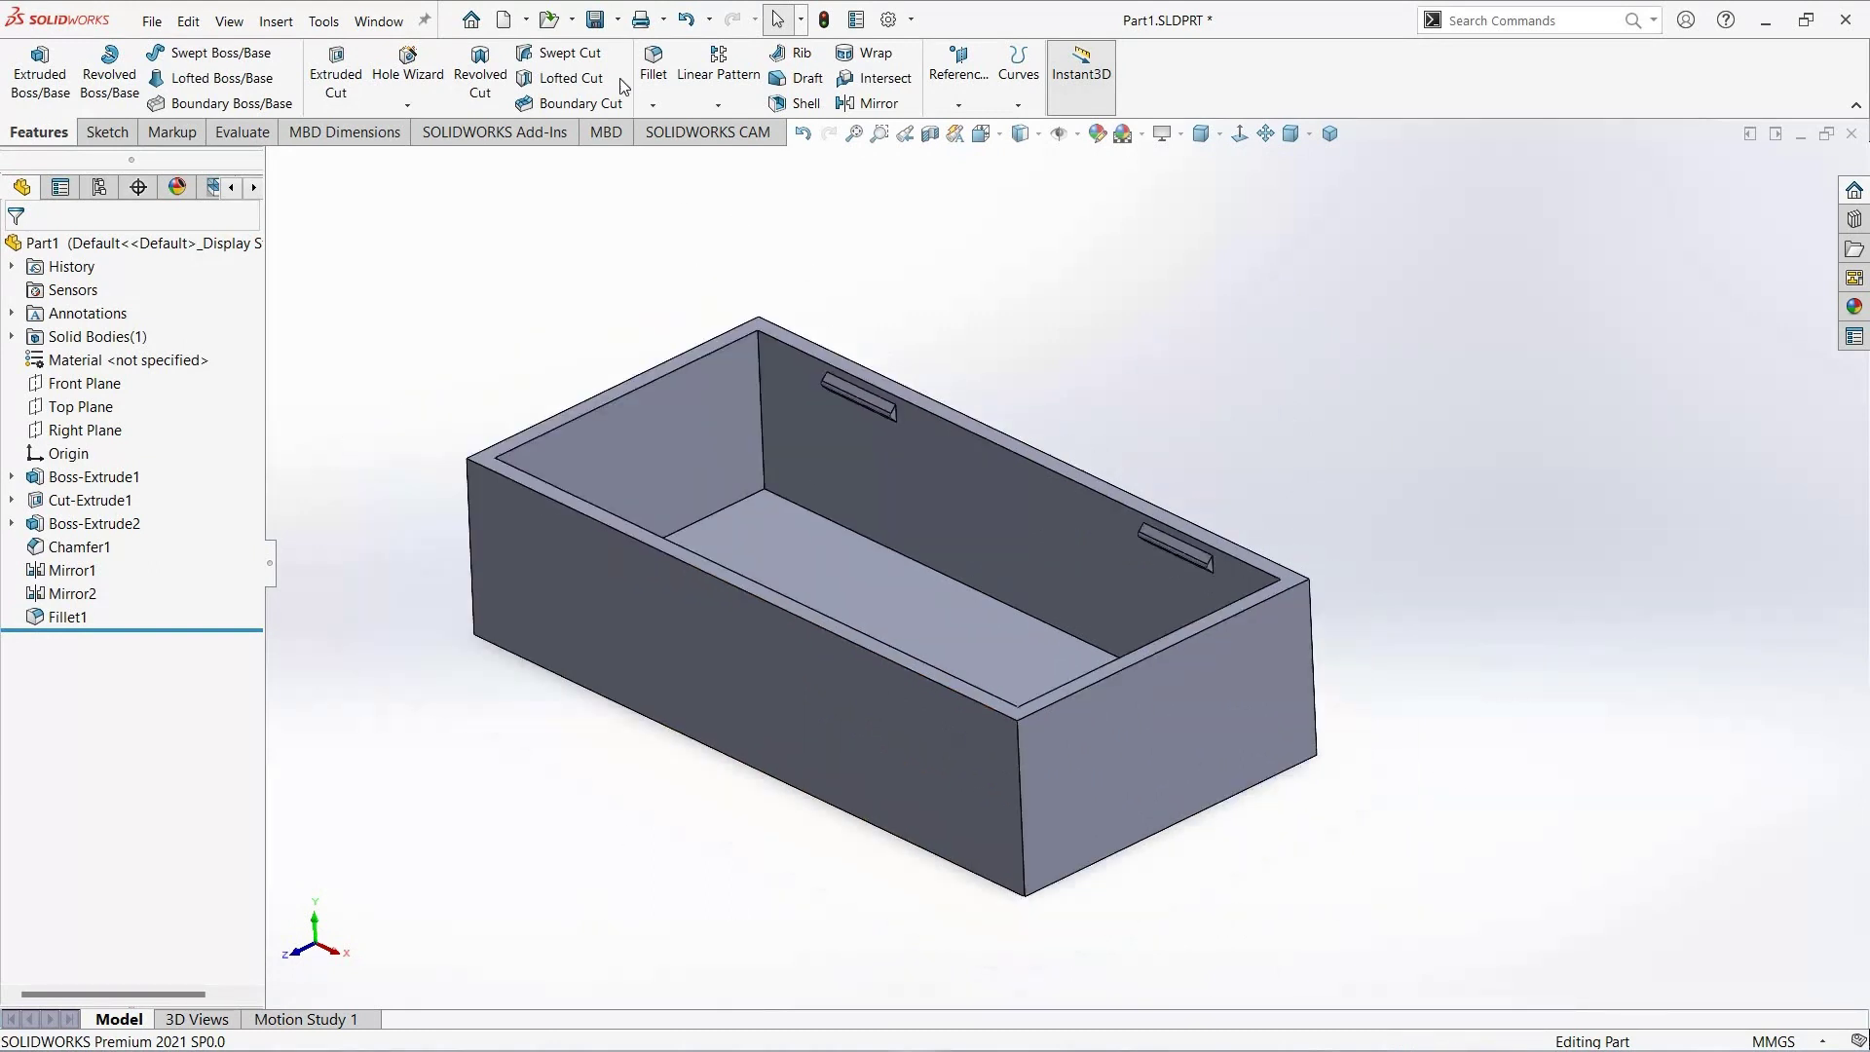
# Step: Fillet the box's outer vertical corner edges with a 1 mm radius
pyautogui.click(595, 20)
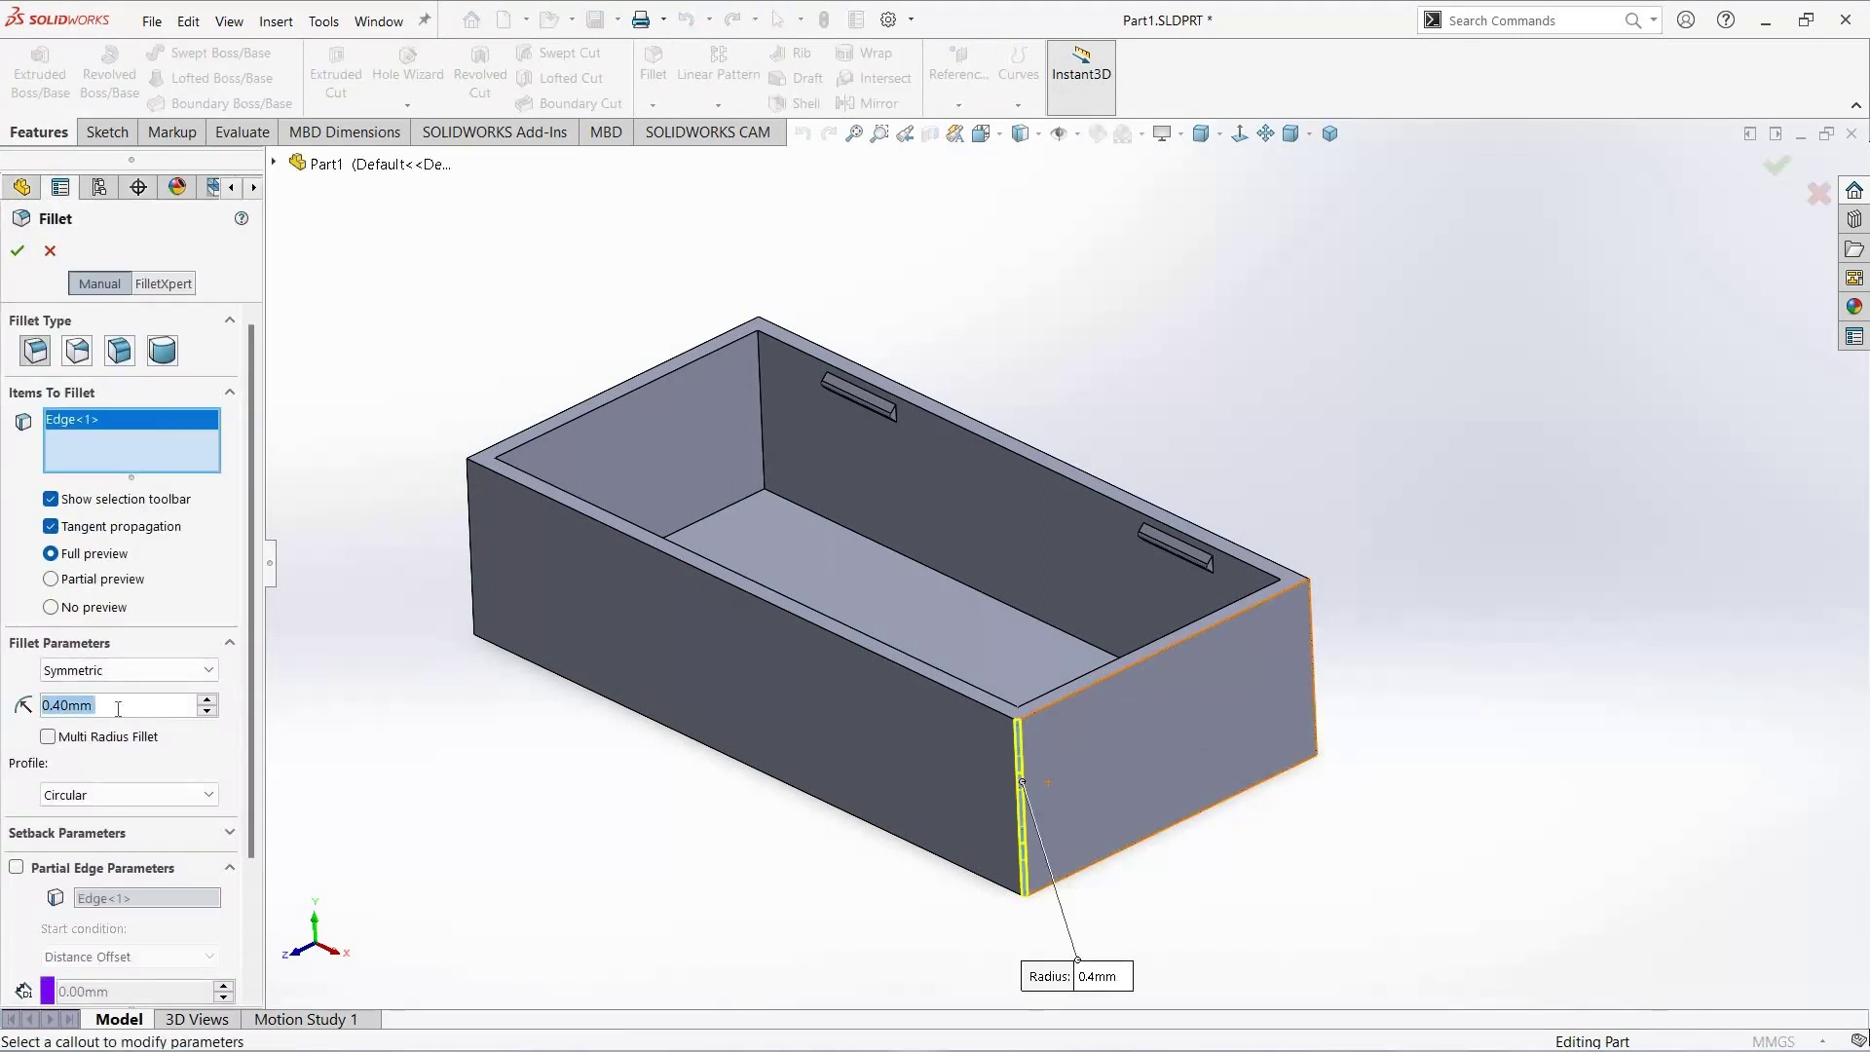
pyautogui.write('1')
pyautogui.press('Return')
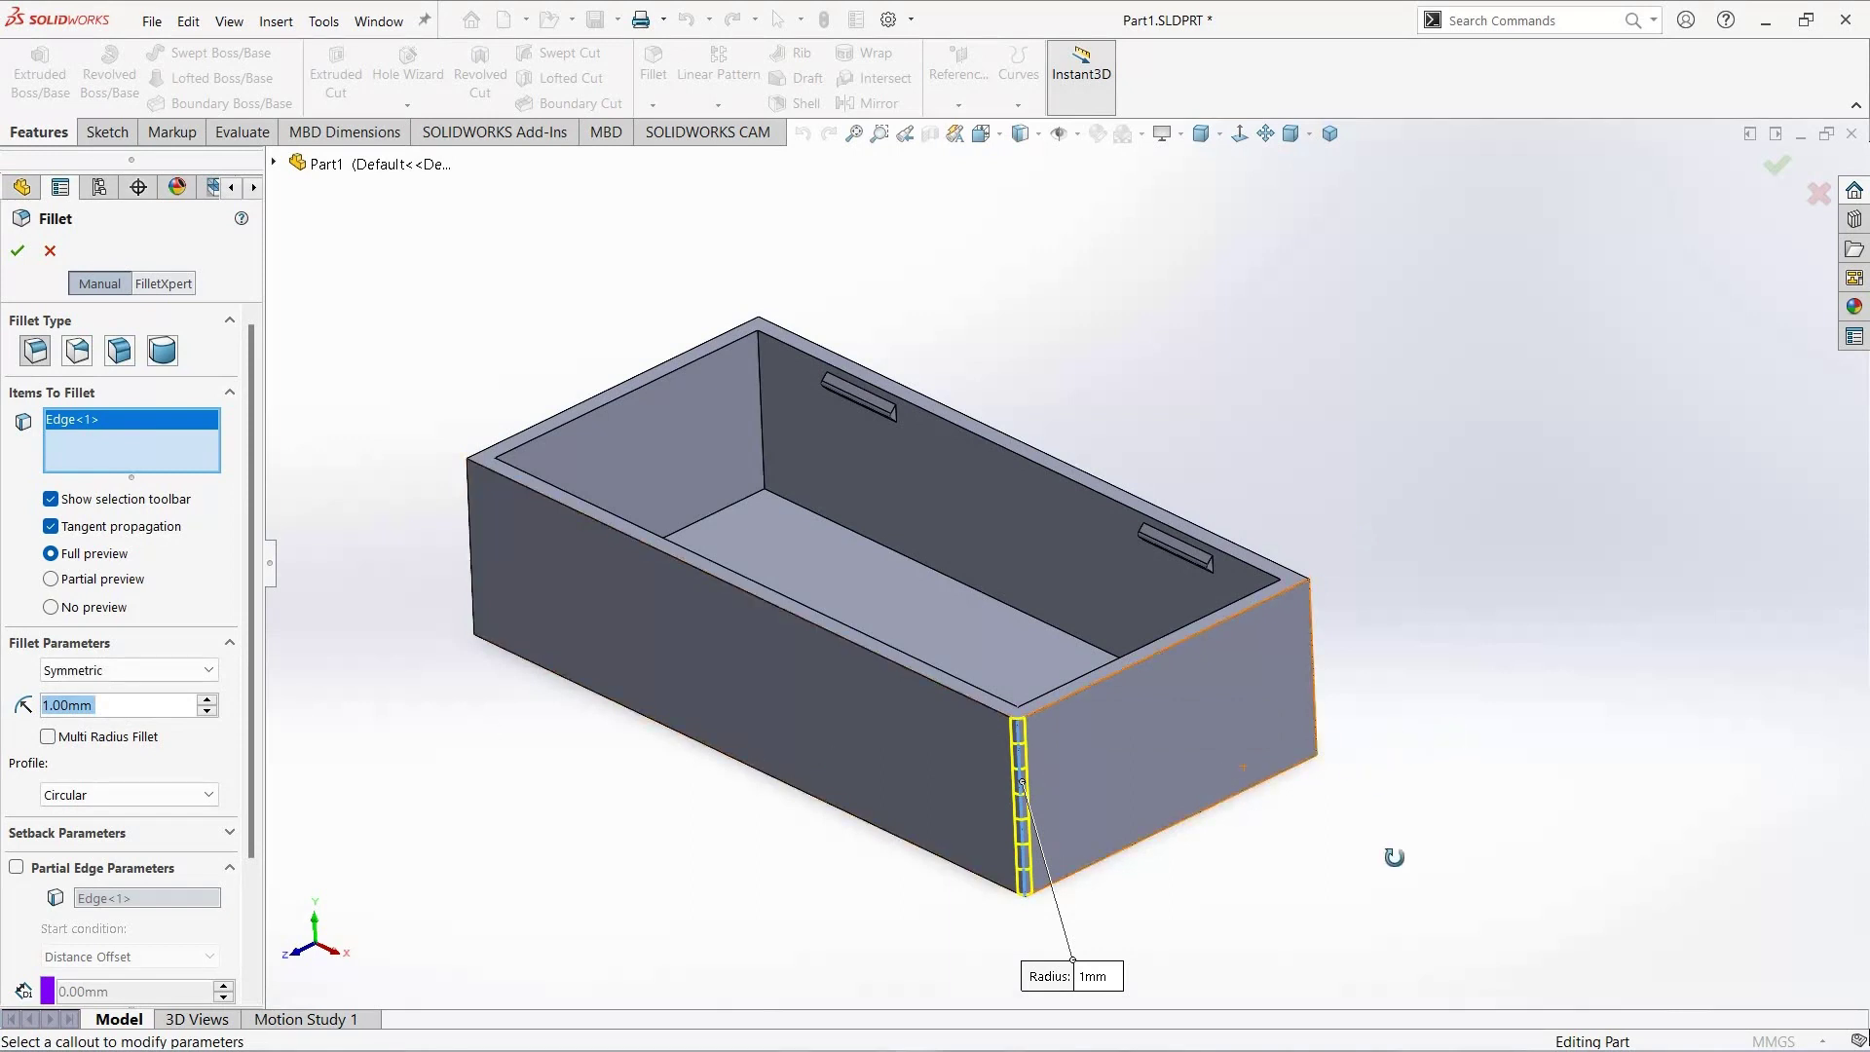
pyautogui.moveTo(1394, 857); pyautogui.dragTo(991, 752, button='middle')
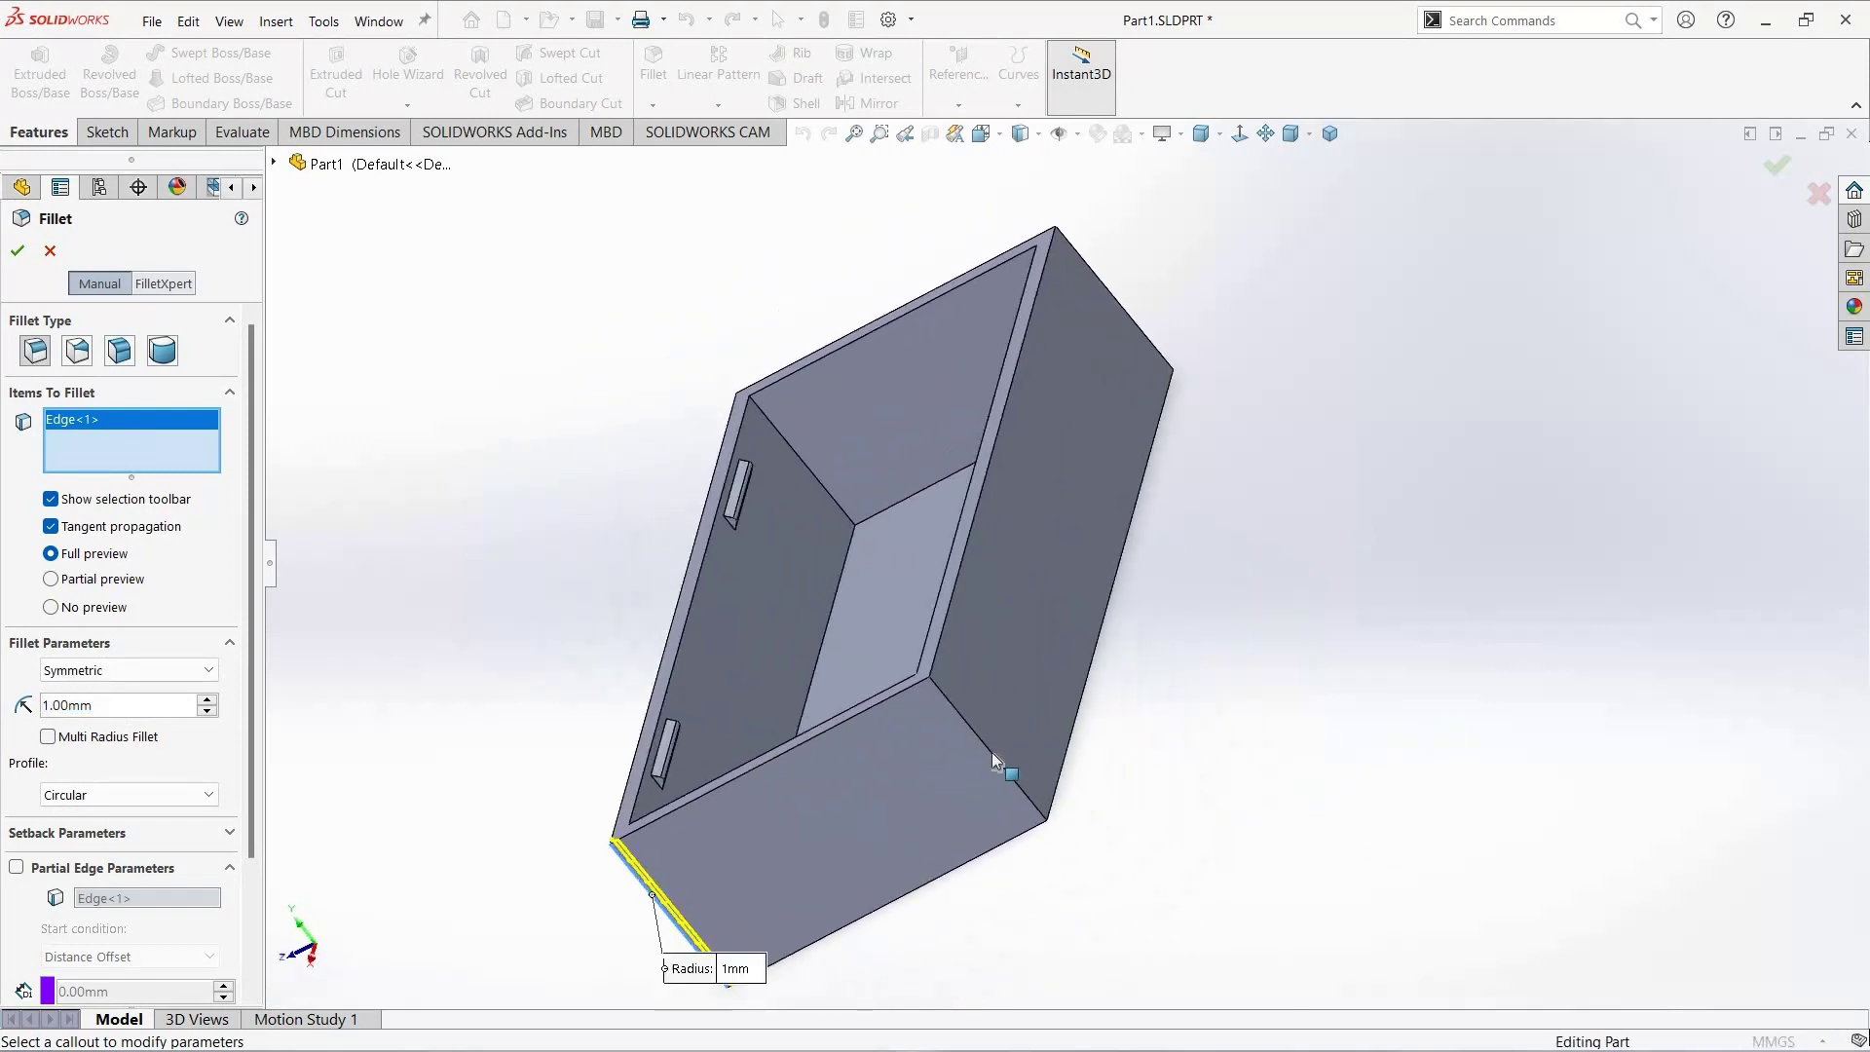
pyautogui.click(985, 745)
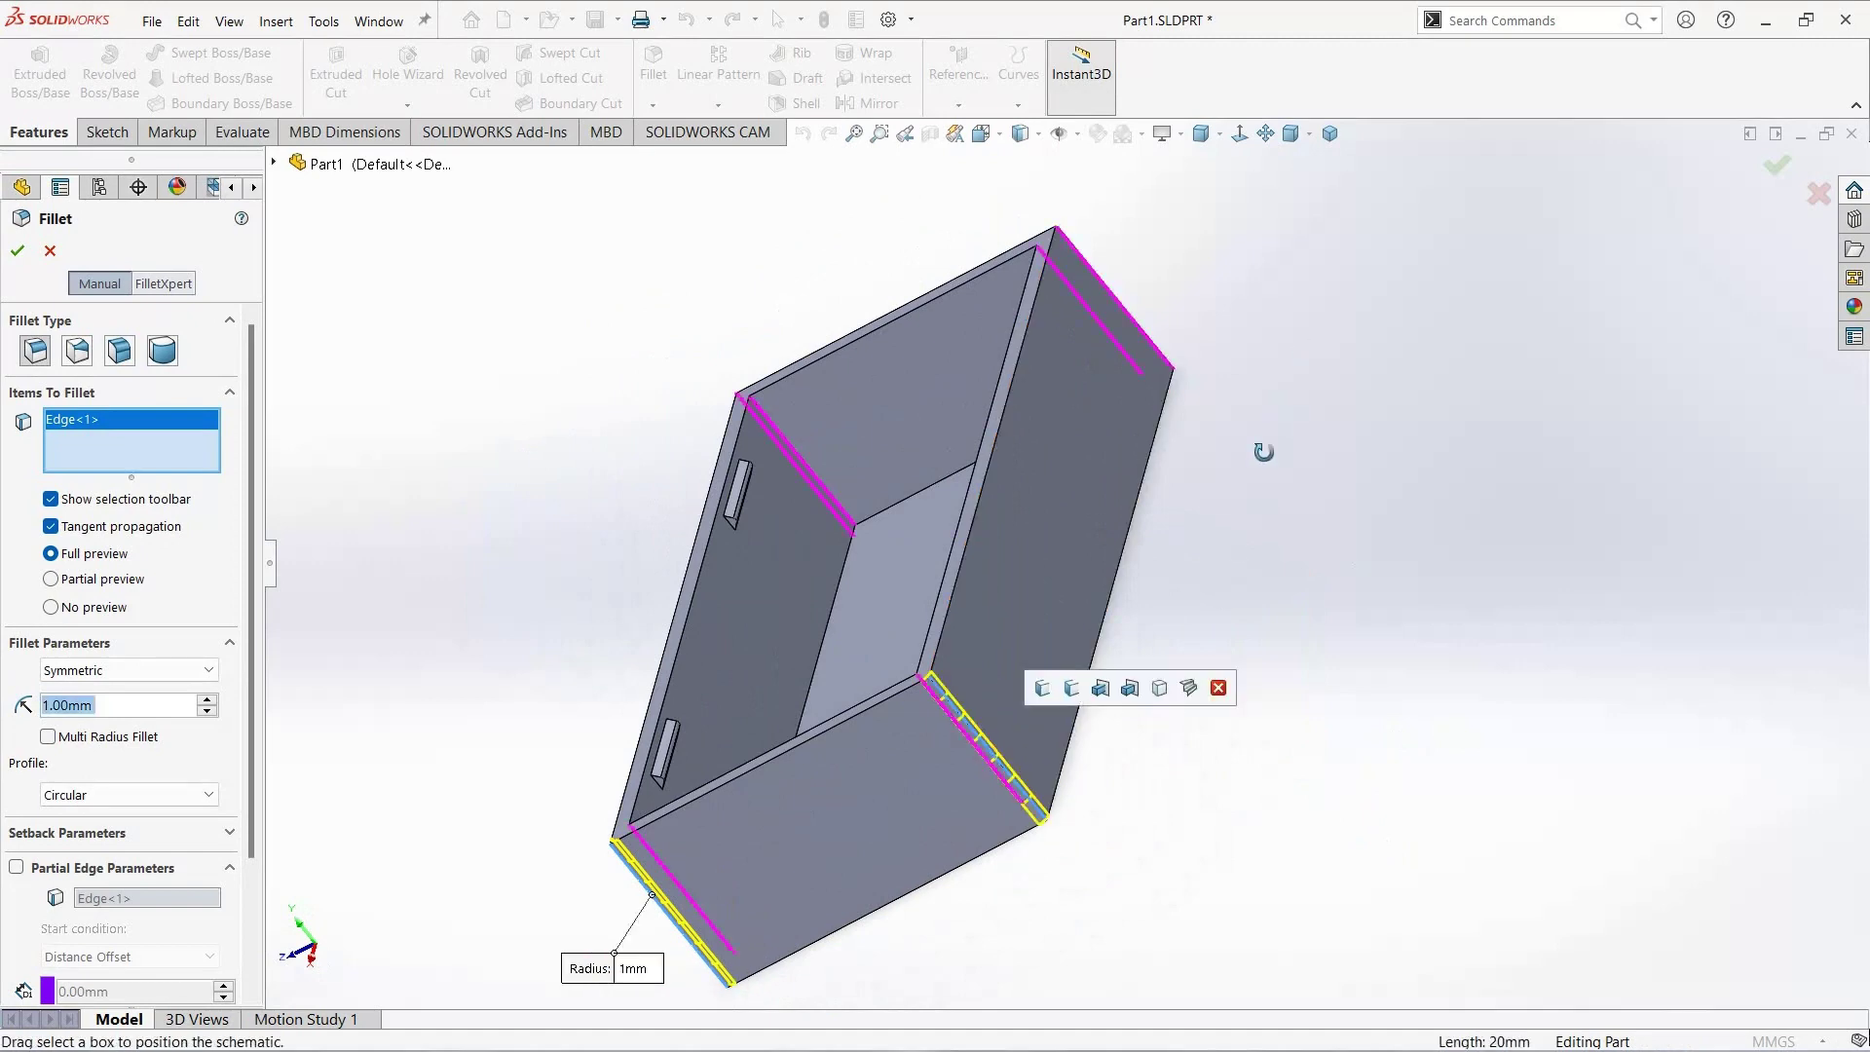
pyautogui.moveTo(1030, 523); pyautogui.dragTo(986, 440, button='middle')
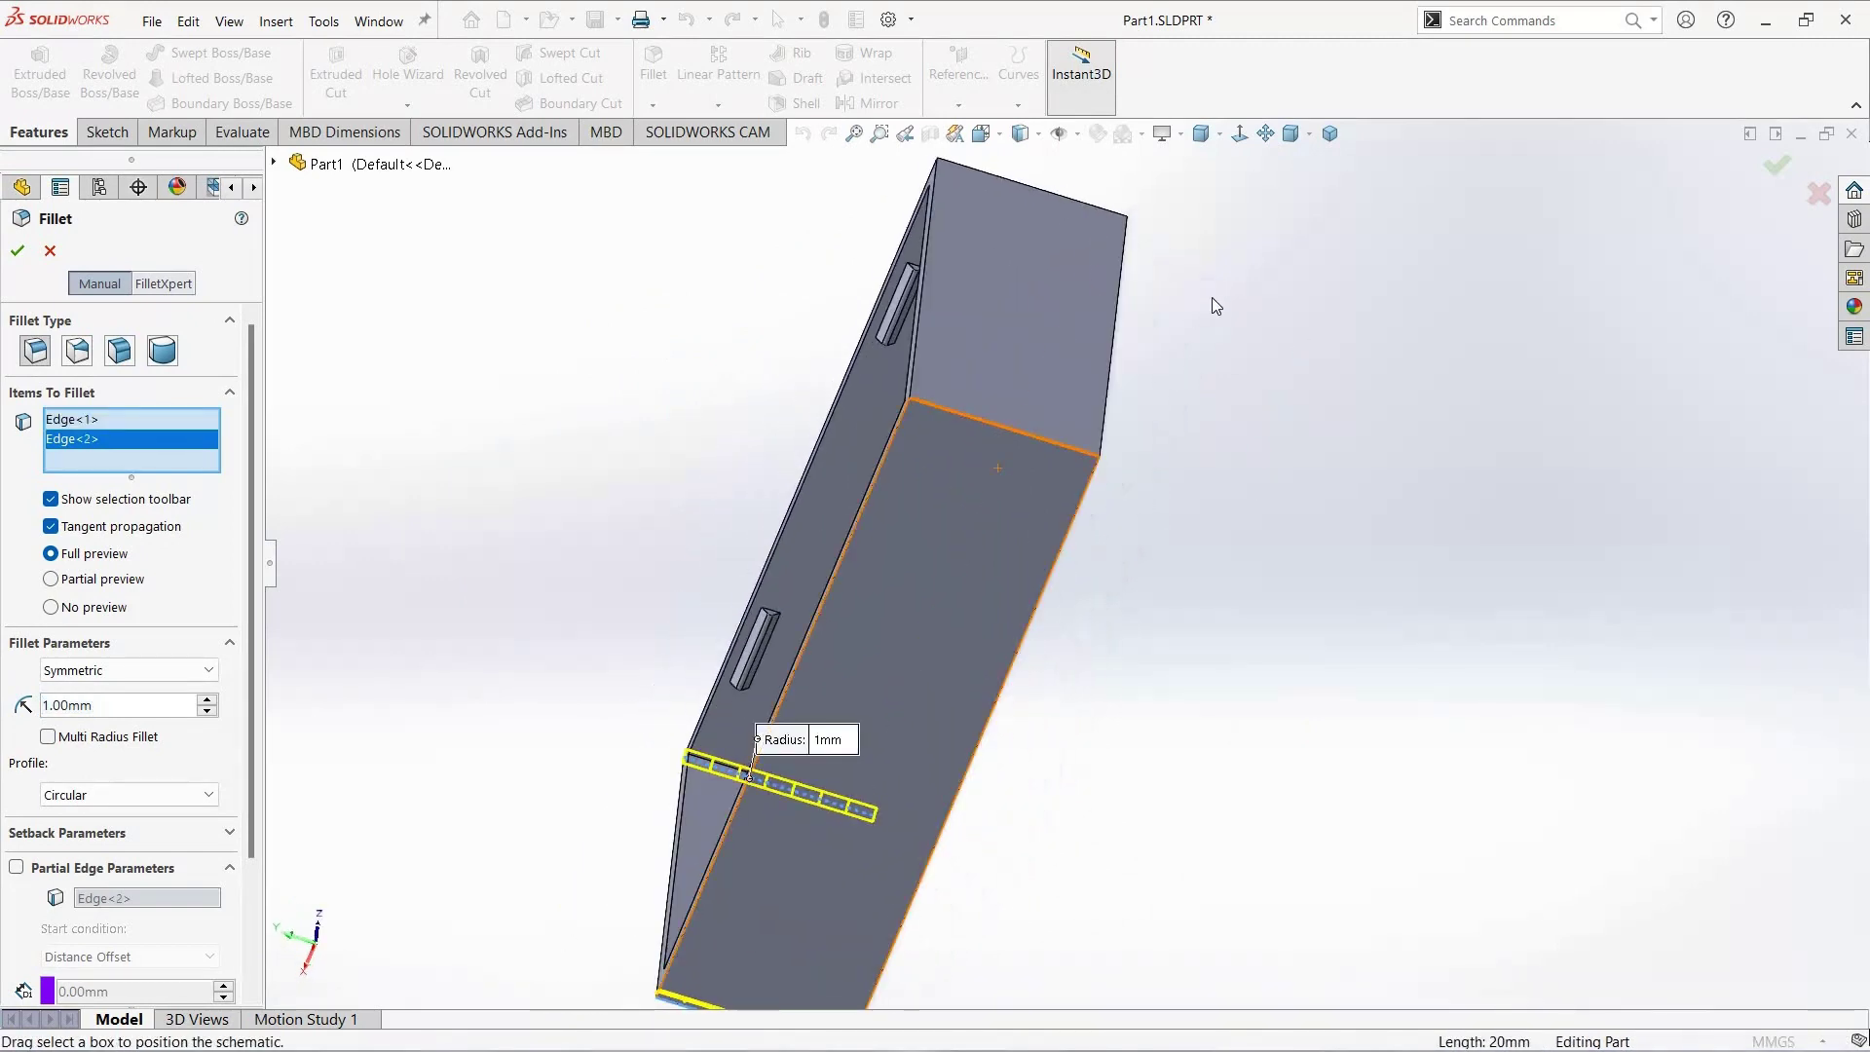
pyautogui.click(982, 736)
pyautogui.moveTo(885, 743); pyautogui.dragTo(736, 719, button='middle')
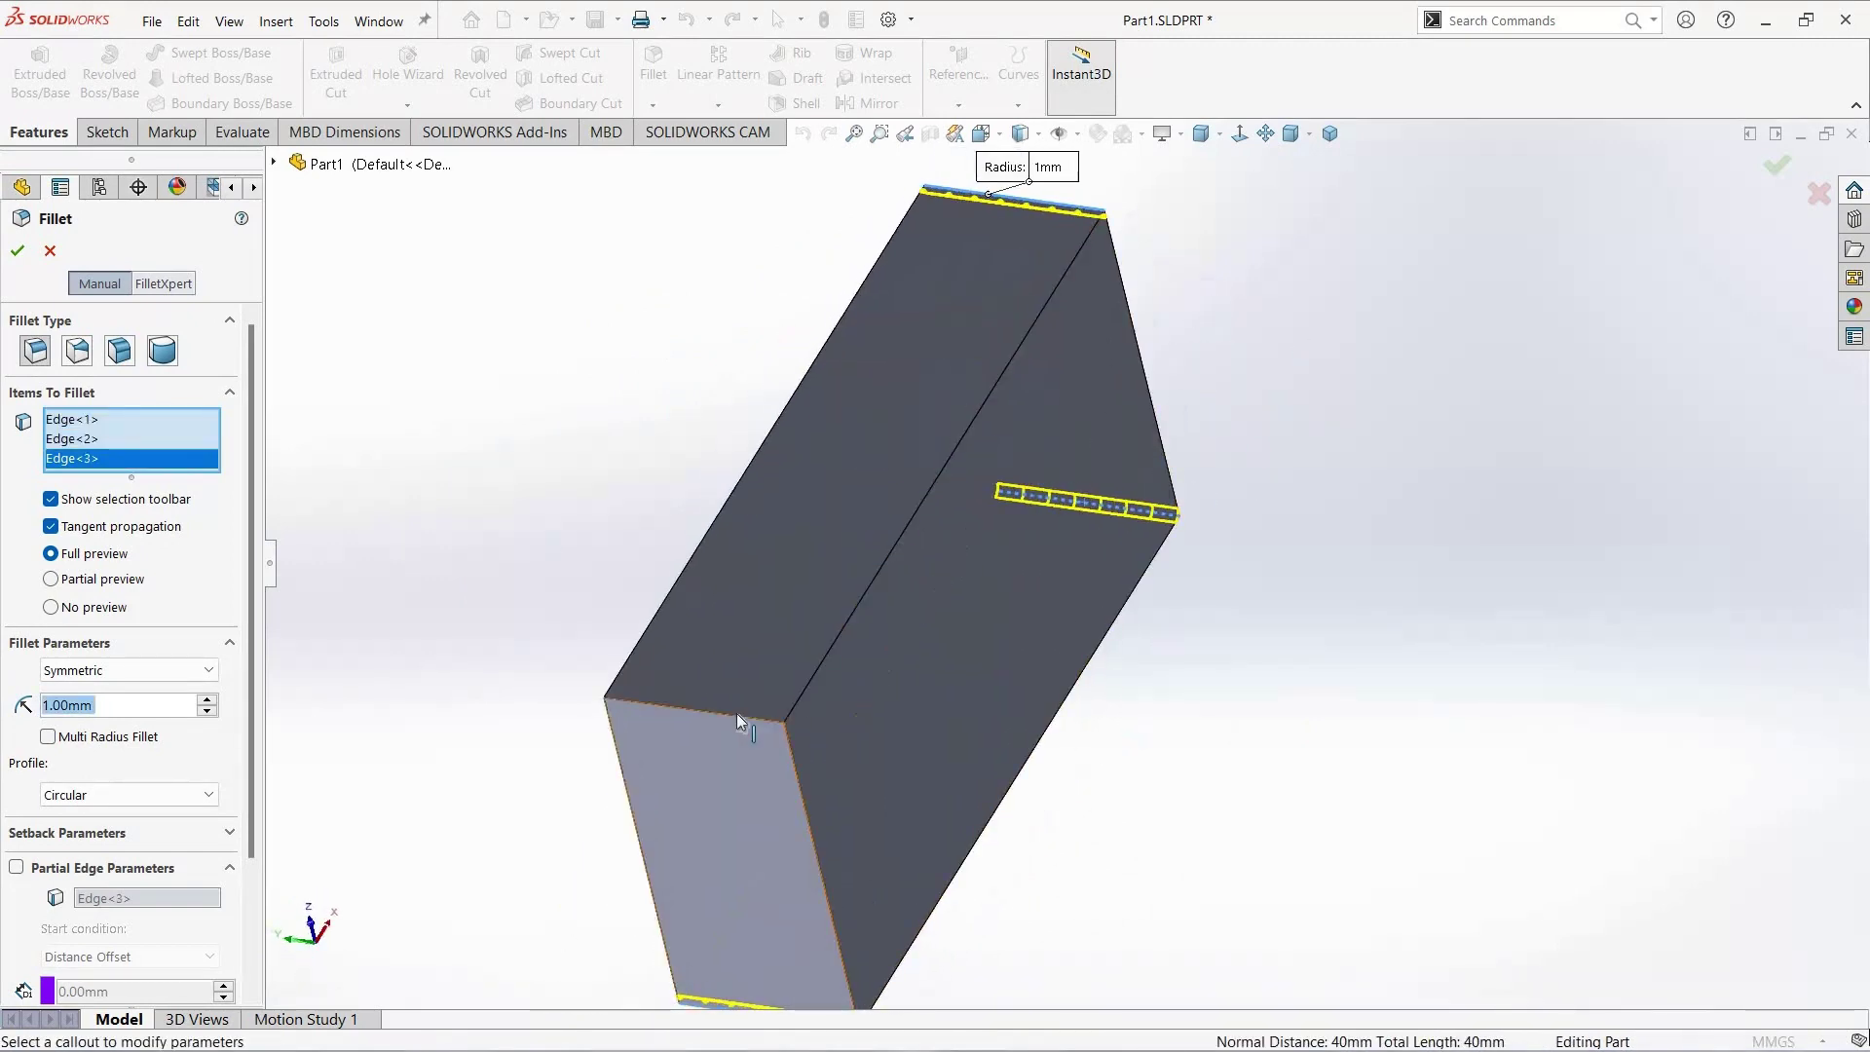
pyautogui.click(721, 714)
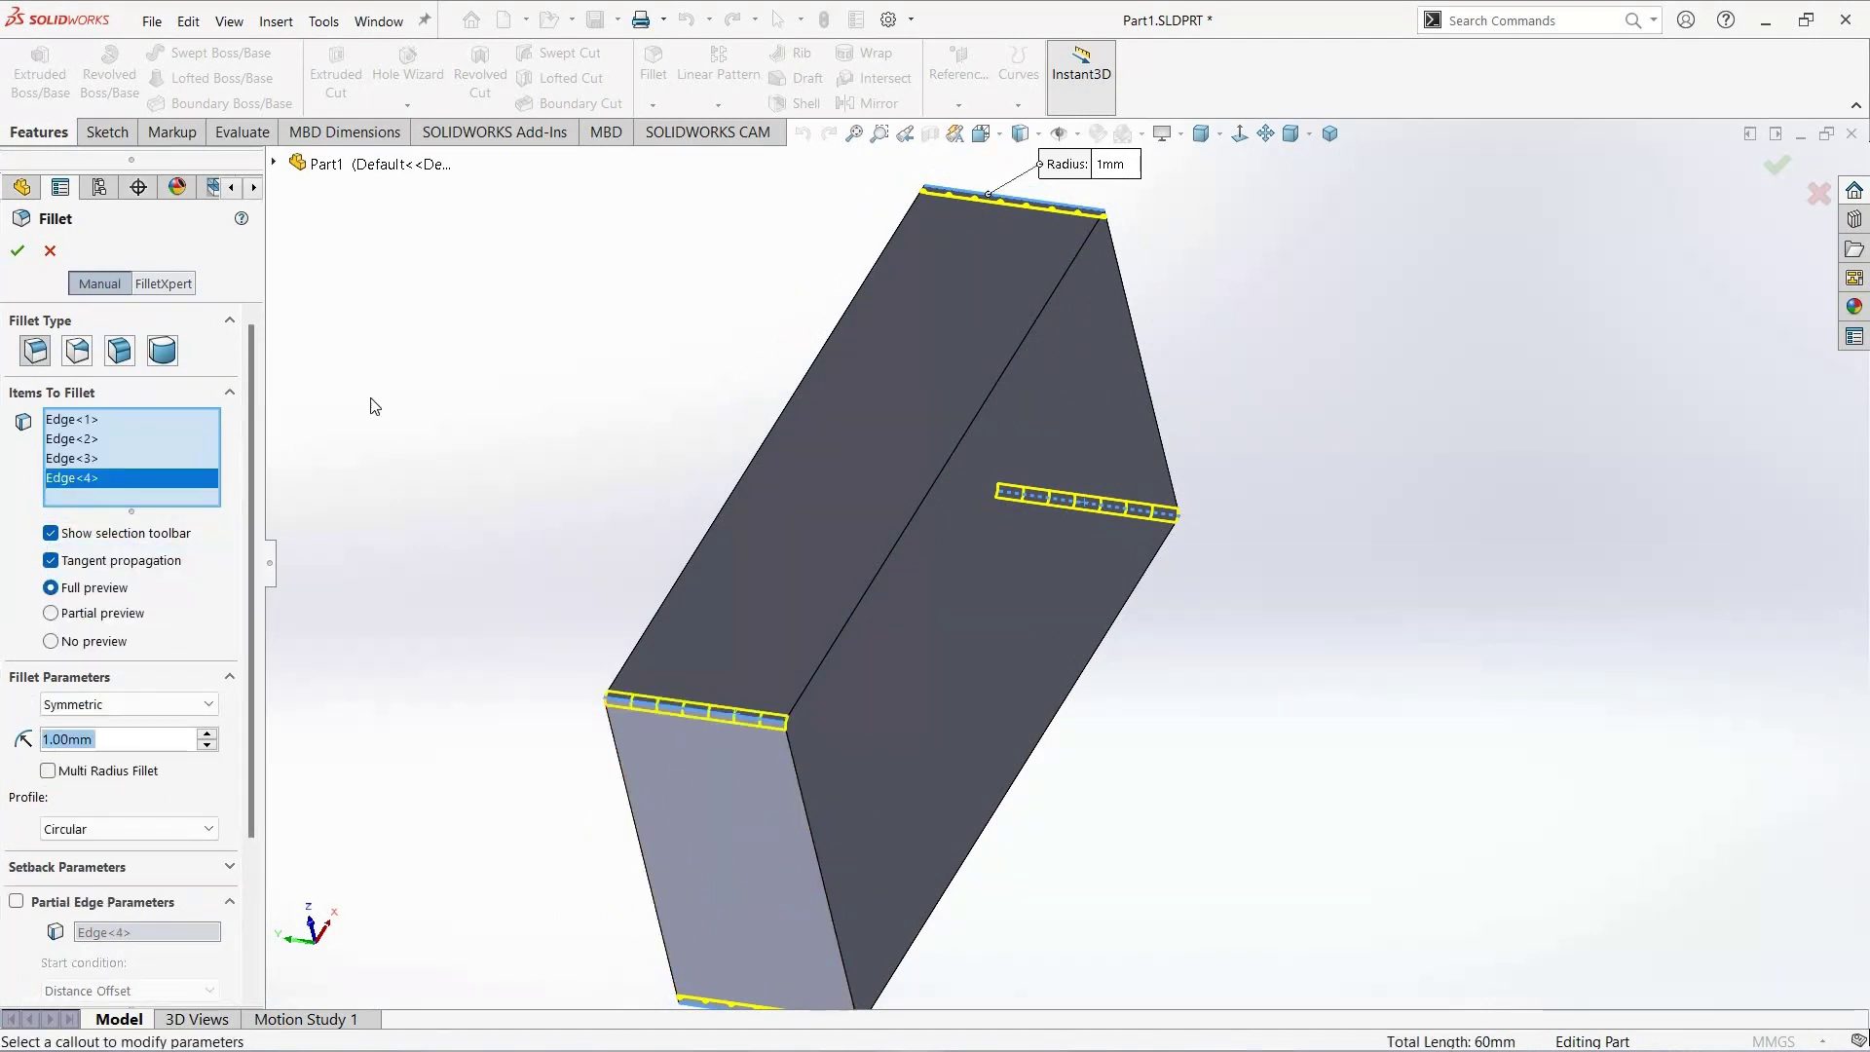
pyautogui.press('Return')
pyautogui.moveTo(505, 675)
pyautogui.mouseDown(button='middle')
pyautogui.moveTo(645, 596)
pyautogui.moveTo(768, 442)
pyautogui.moveTo(749, 379)
pyautogui.mouseUp(button='middle')
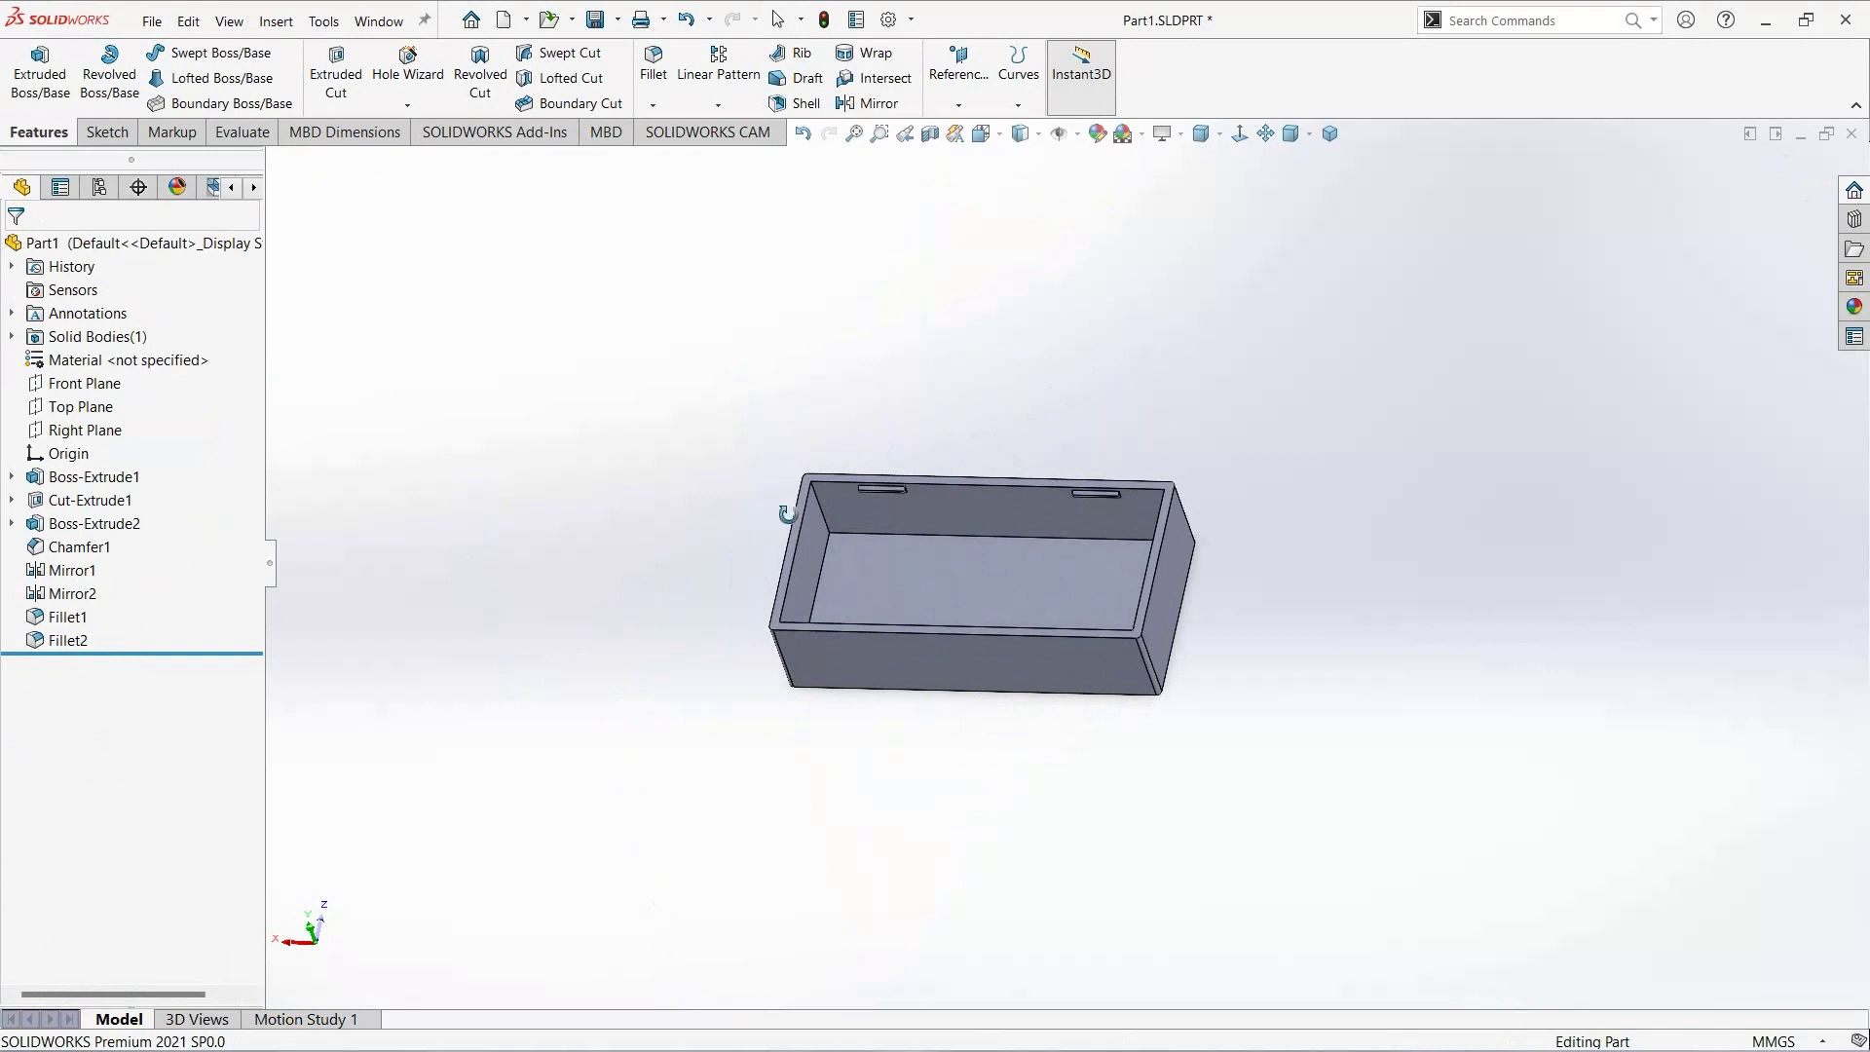
pyautogui.moveTo(787, 513); pyautogui.dragTo(774, 514, button='middle')
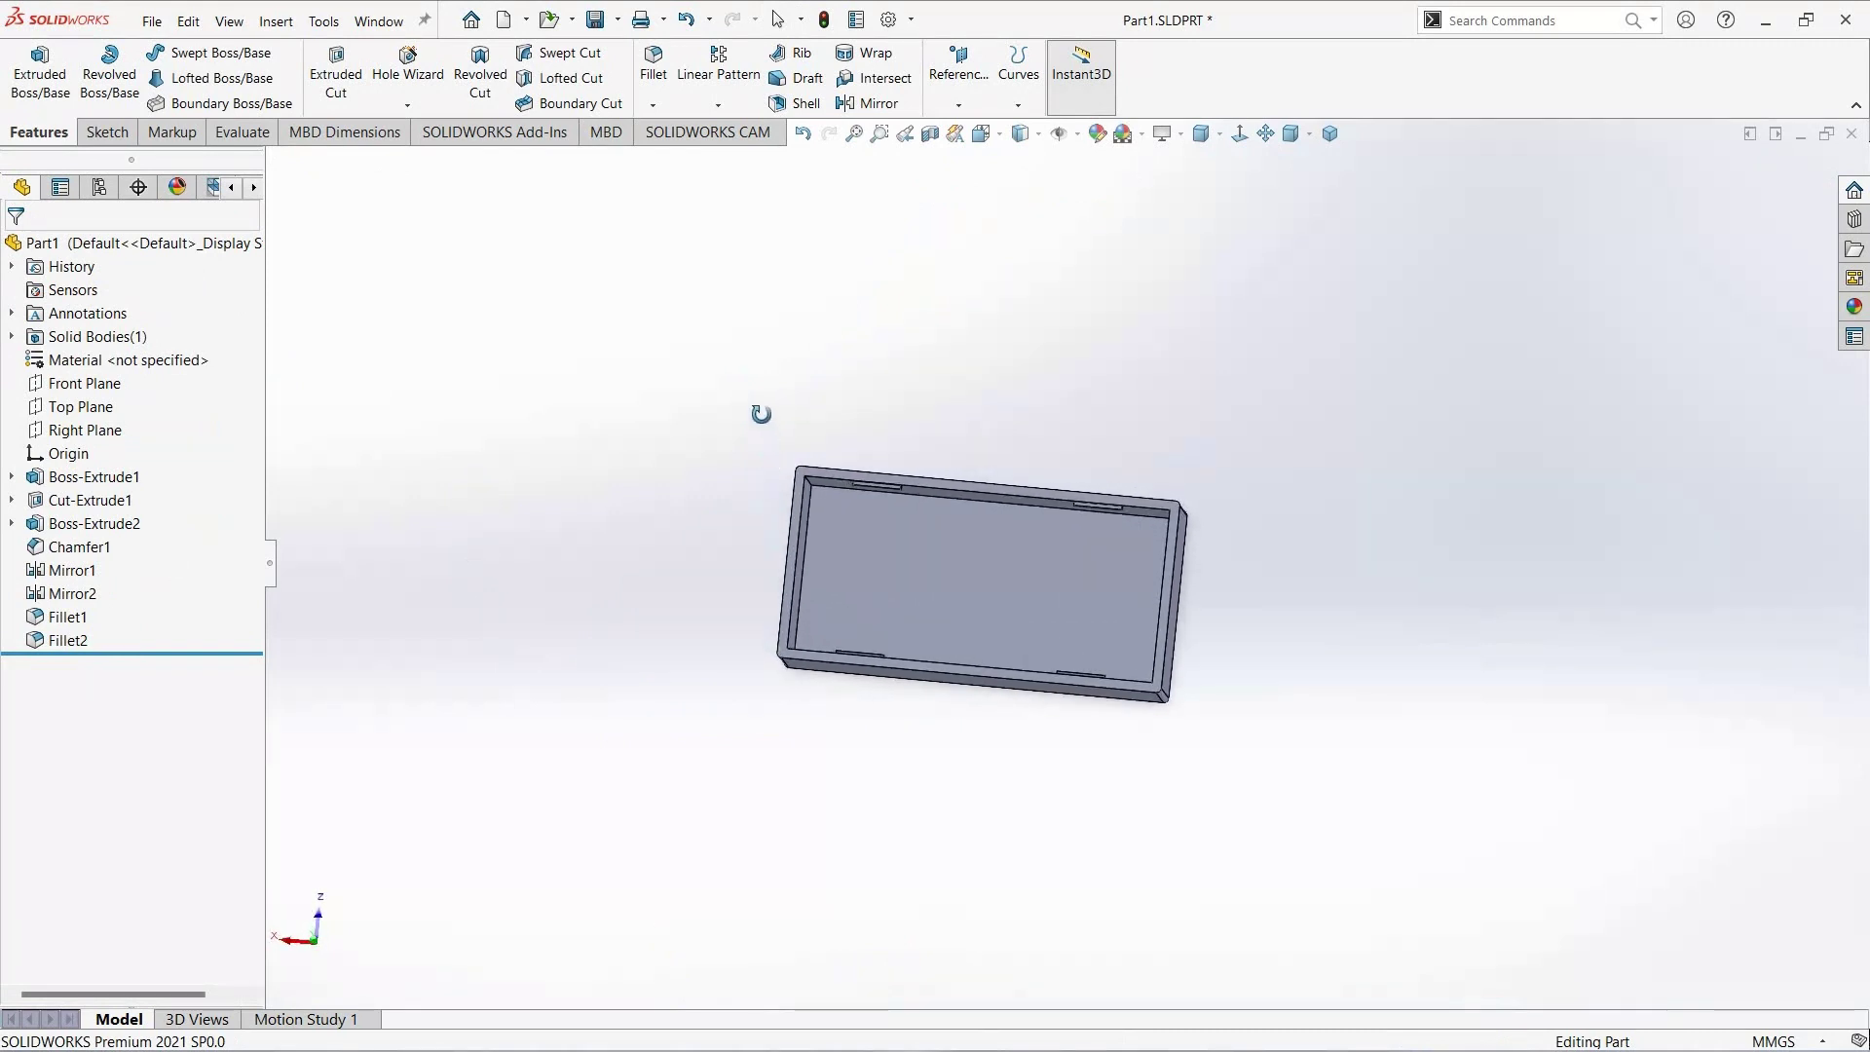
pyautogui.moveTo(761, 414); pyautogui.dragTo(731, 459, button='middle')
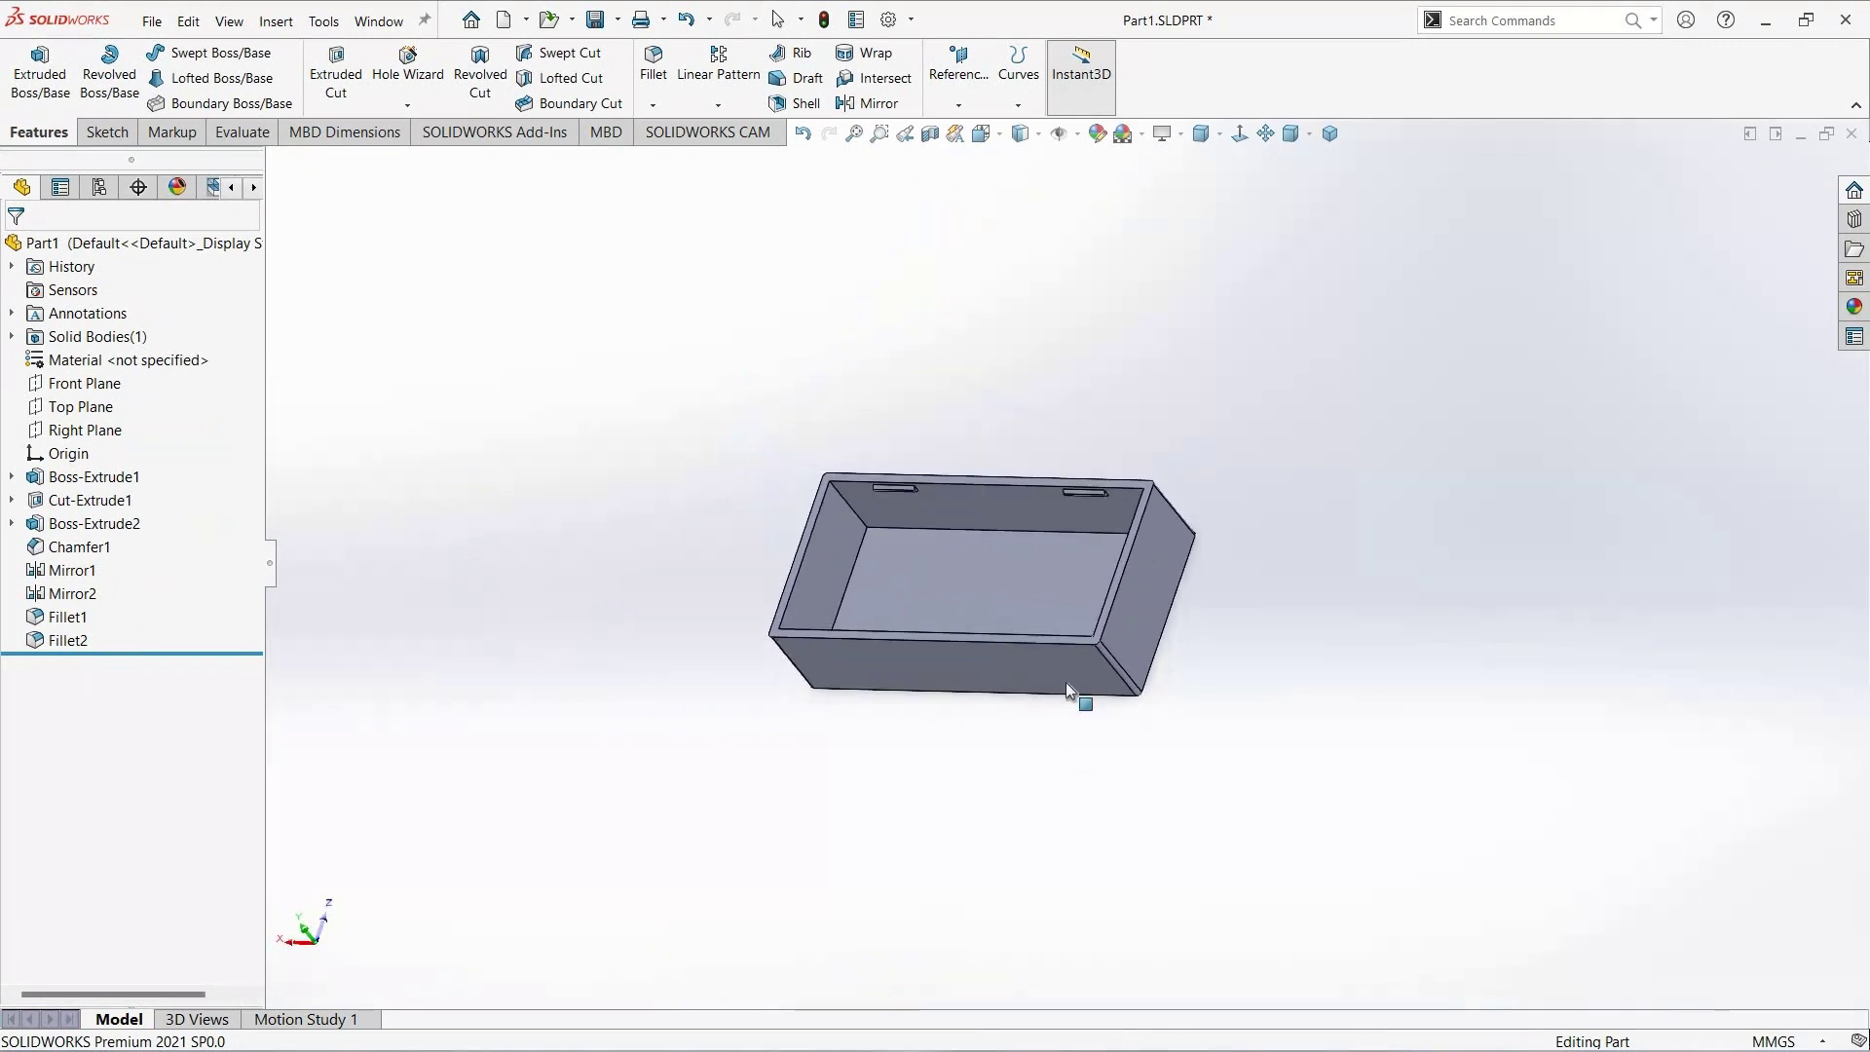
pyautogui.scroll(-3, 1098, 670)
pyautogui.moveTo(1076, 792); pyautogui.dragTo(1102, 818, button='middle')
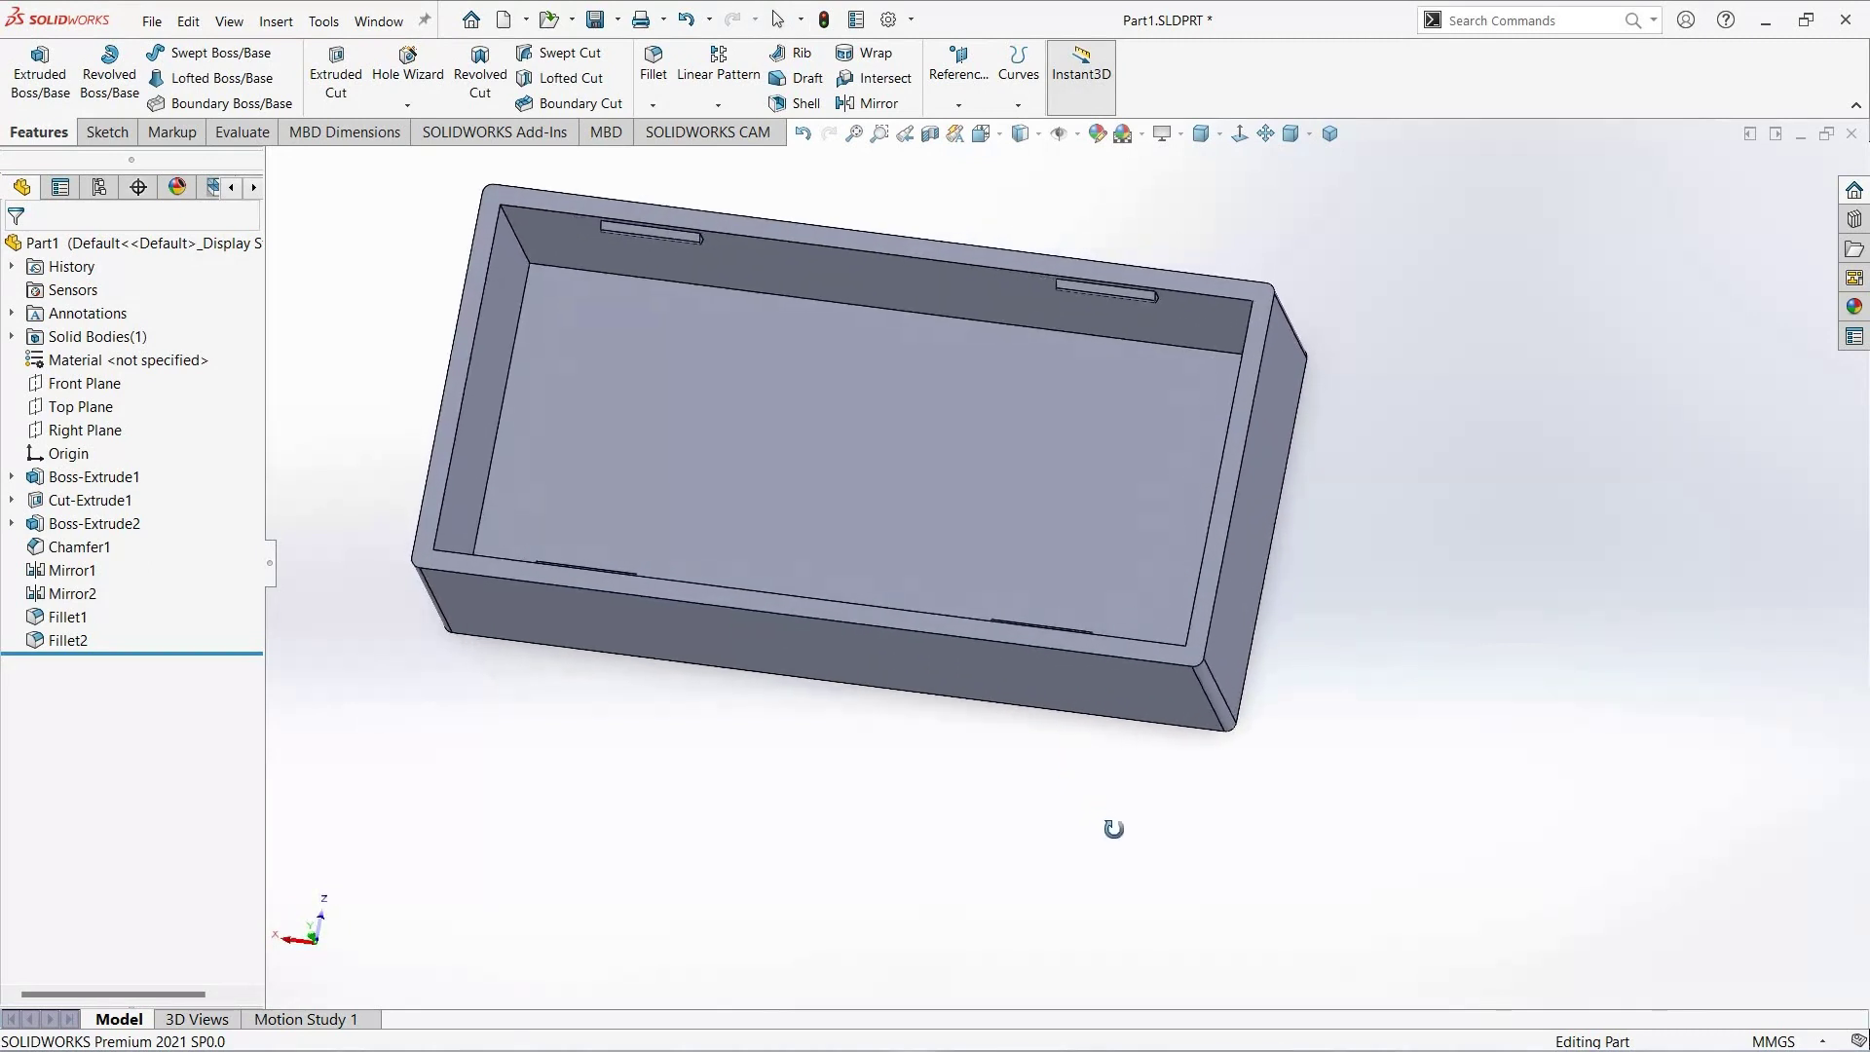
pyautogui.moveTo(1113, 829); pyautogui.dragTo(1106, 792, button='middle')
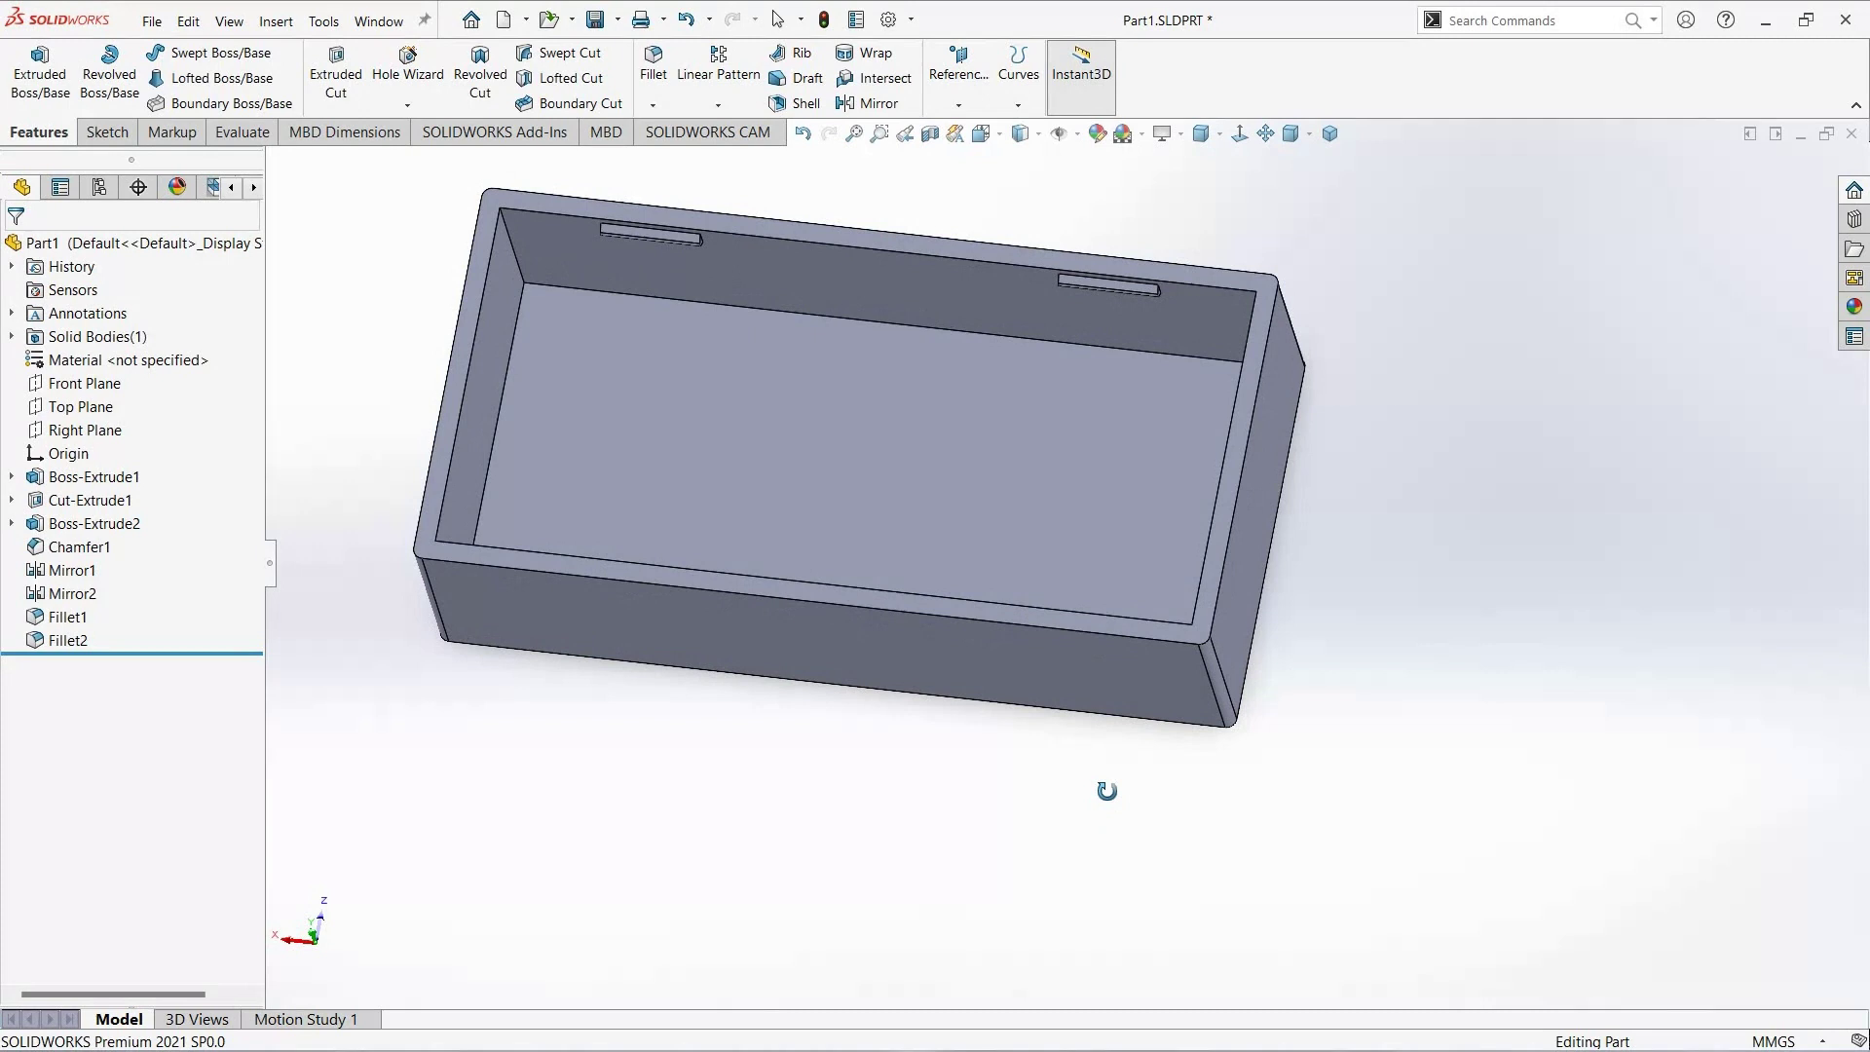
pyautogui.moveTo(1102, 800)
pyautogui.mouseDown(button='middle')
pyautogui.moveTo(1156, 846)
pyautogui.moveTo(1106, 847)
pyautogui.moveTo(1077, 765)
pyautogui.moveTo(1060, 785)
pyautogui.moveTo(1081, 817)
pyautogui.moveTo(1077, 785)
pyautogui.moveTo(1076, 818)
pyautogui.mouseUp(button='middle')
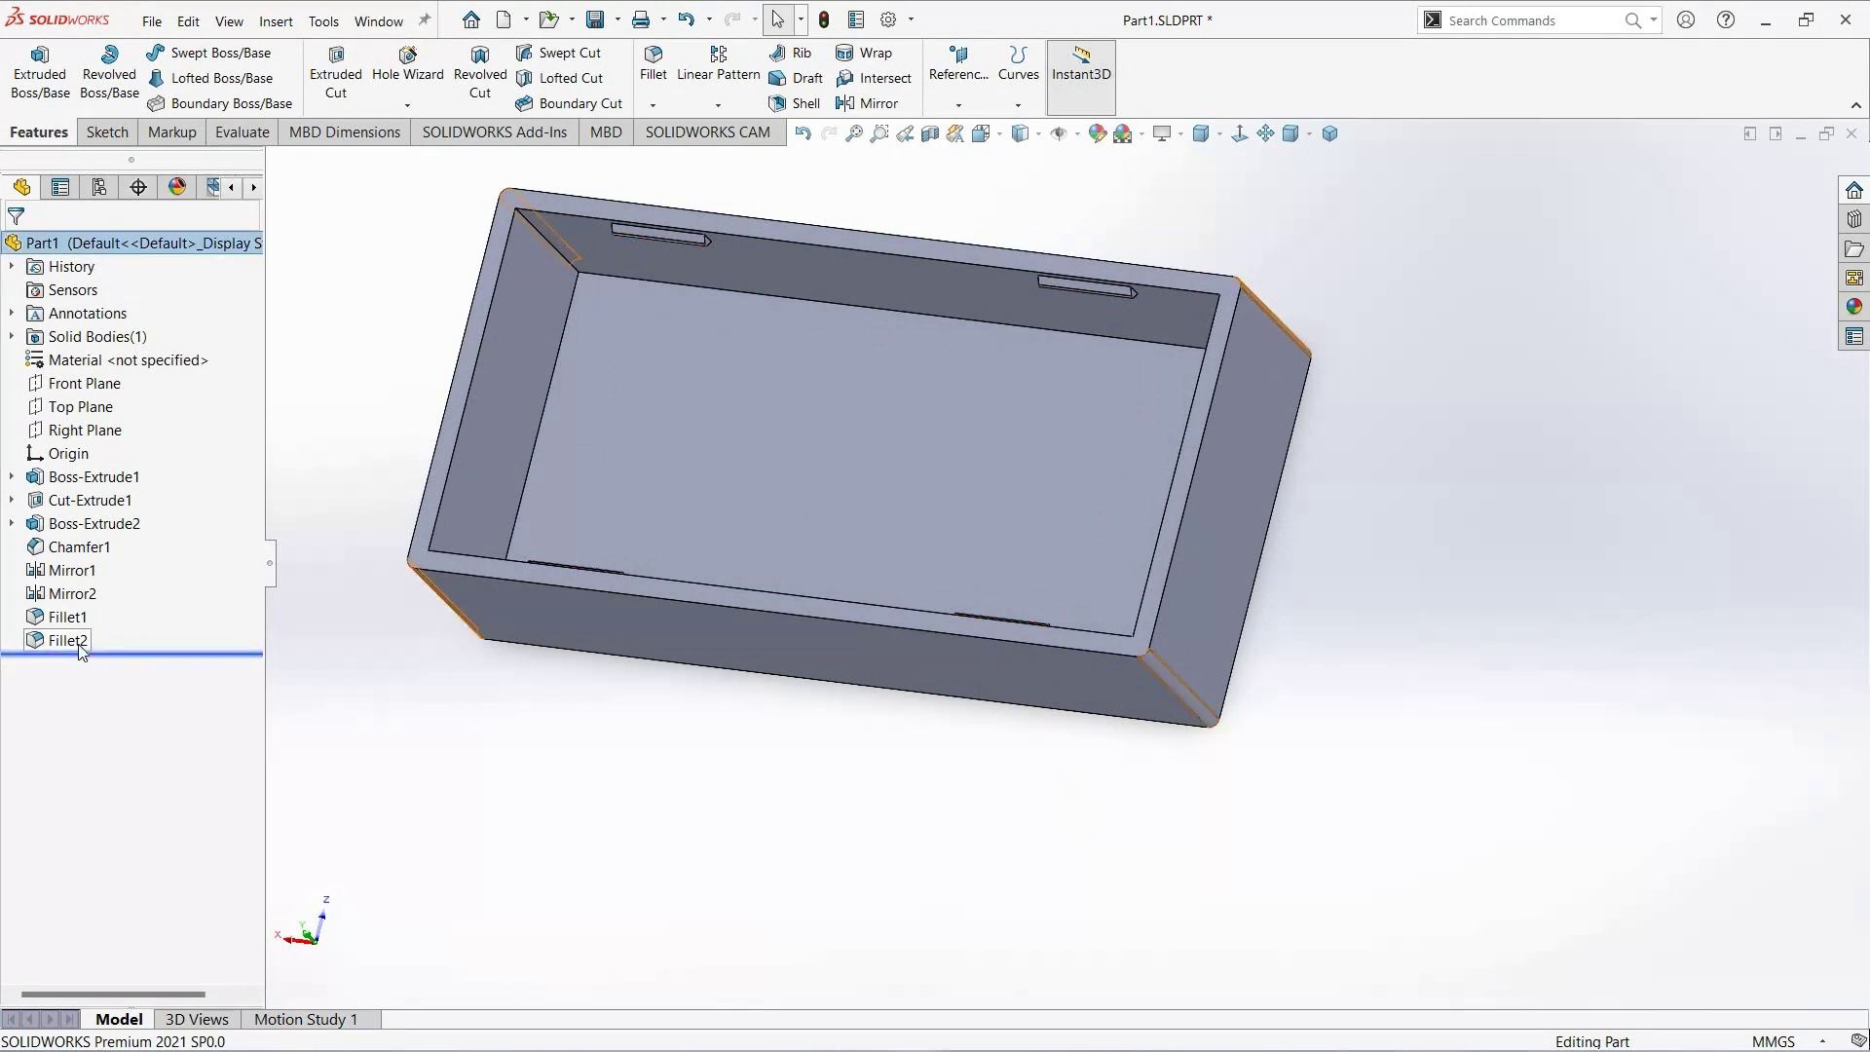
# Step: Edit the corner fillet Fillet2 and try a 2 mm radius
pyautogui.click(69, 640)
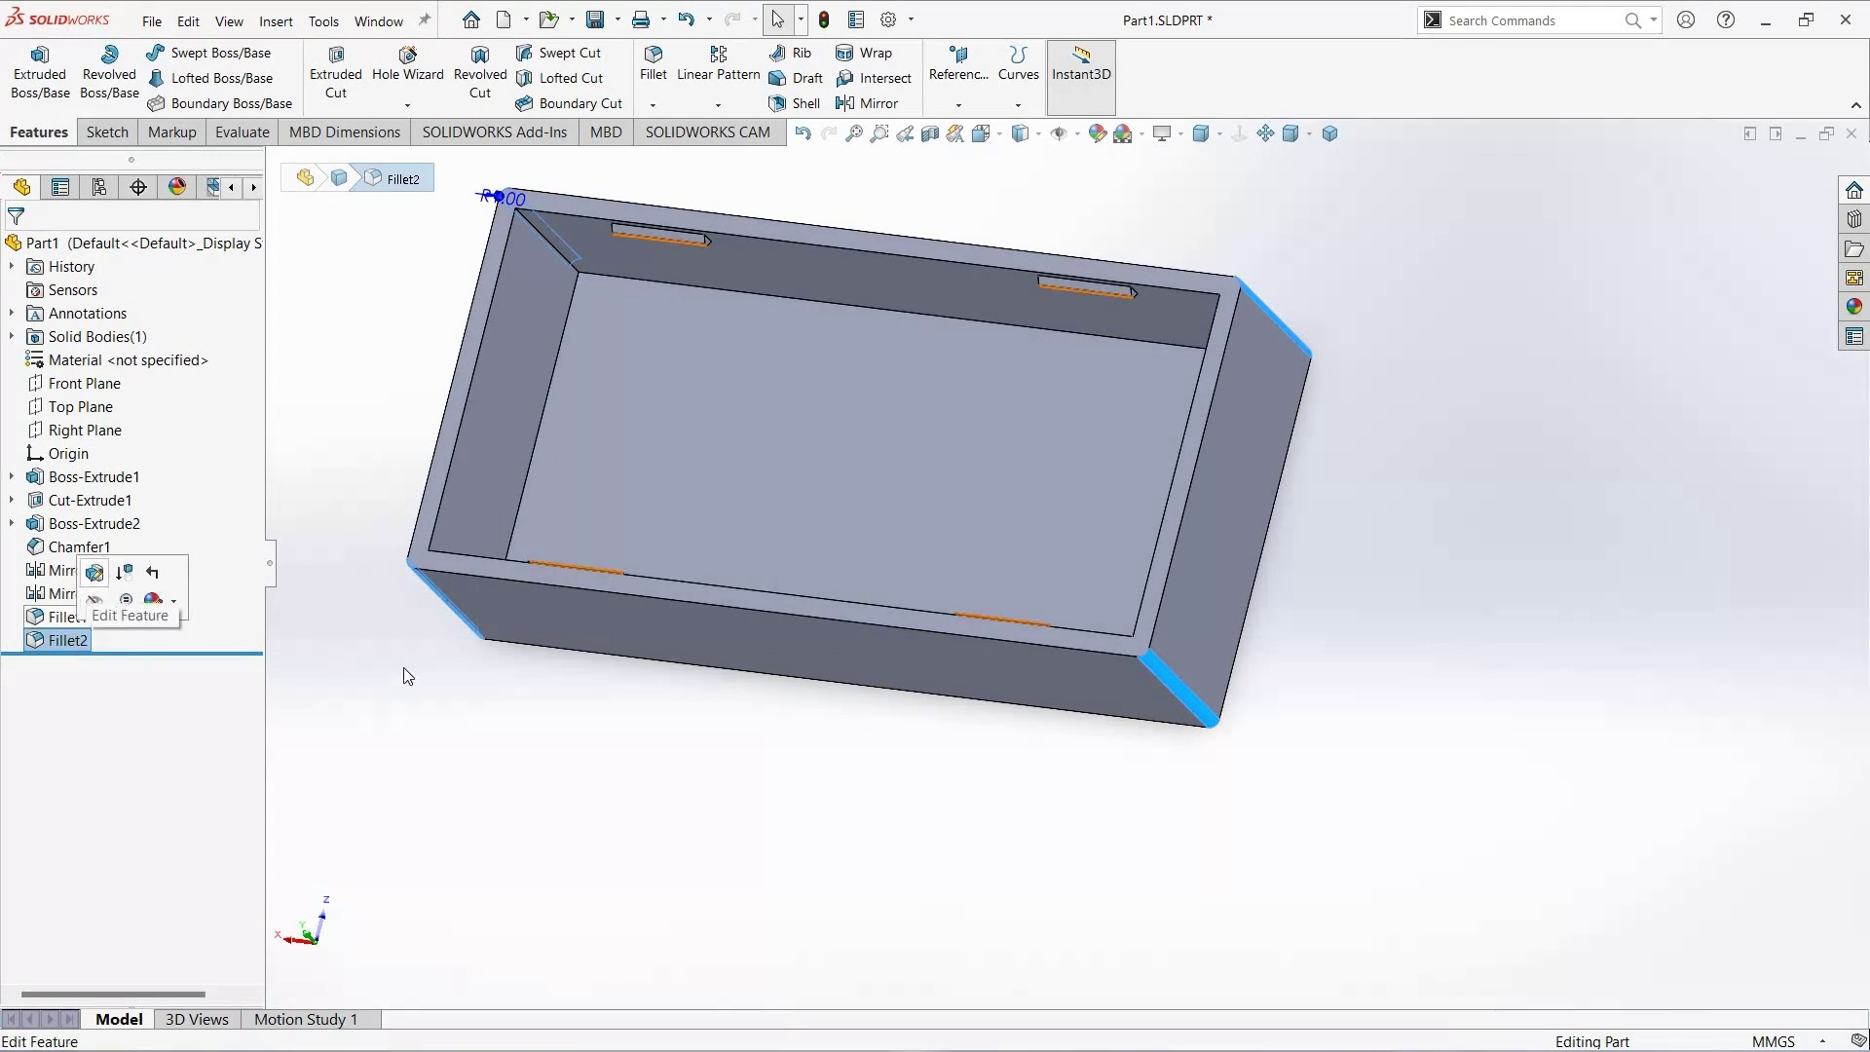
pyautogui.click(94, 572)
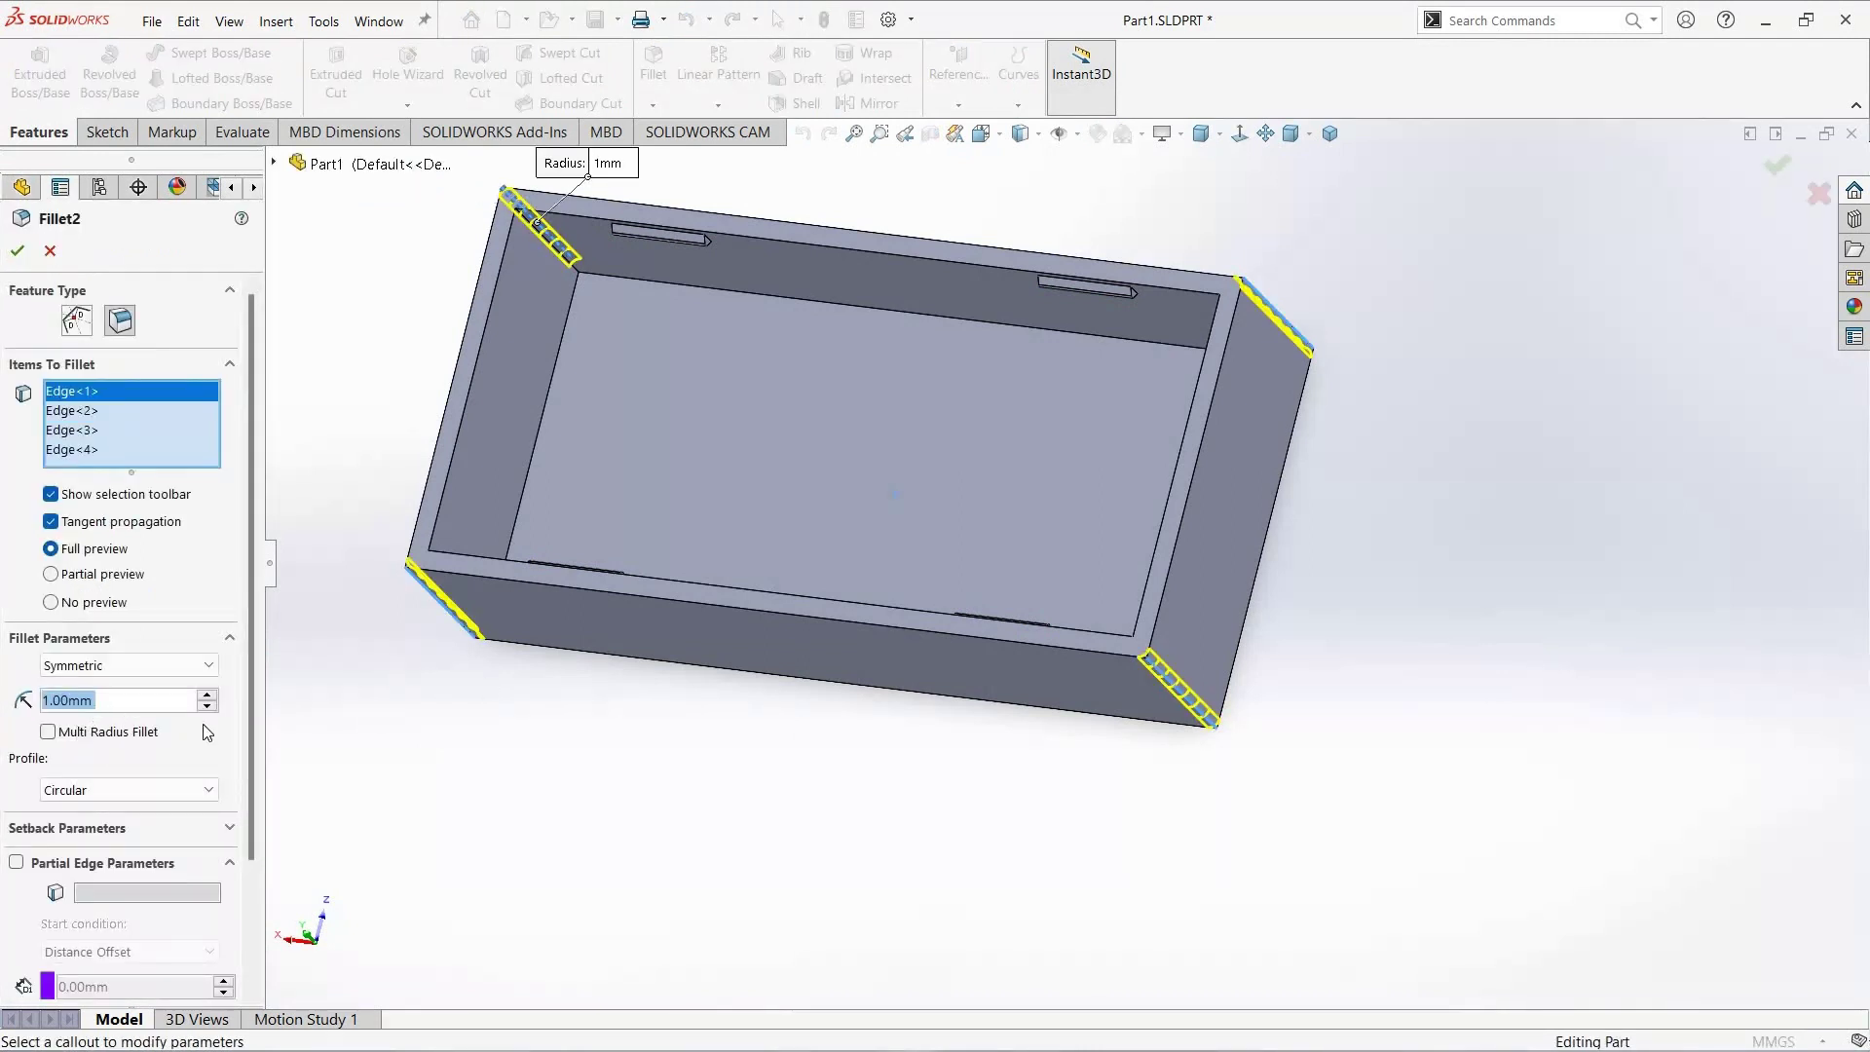
pyautogui.write('2mm')
pyautogui.press('Return')
pyautogui.moveTo(658, 896); pyautogui.dragTo(680, 942, button='middle')
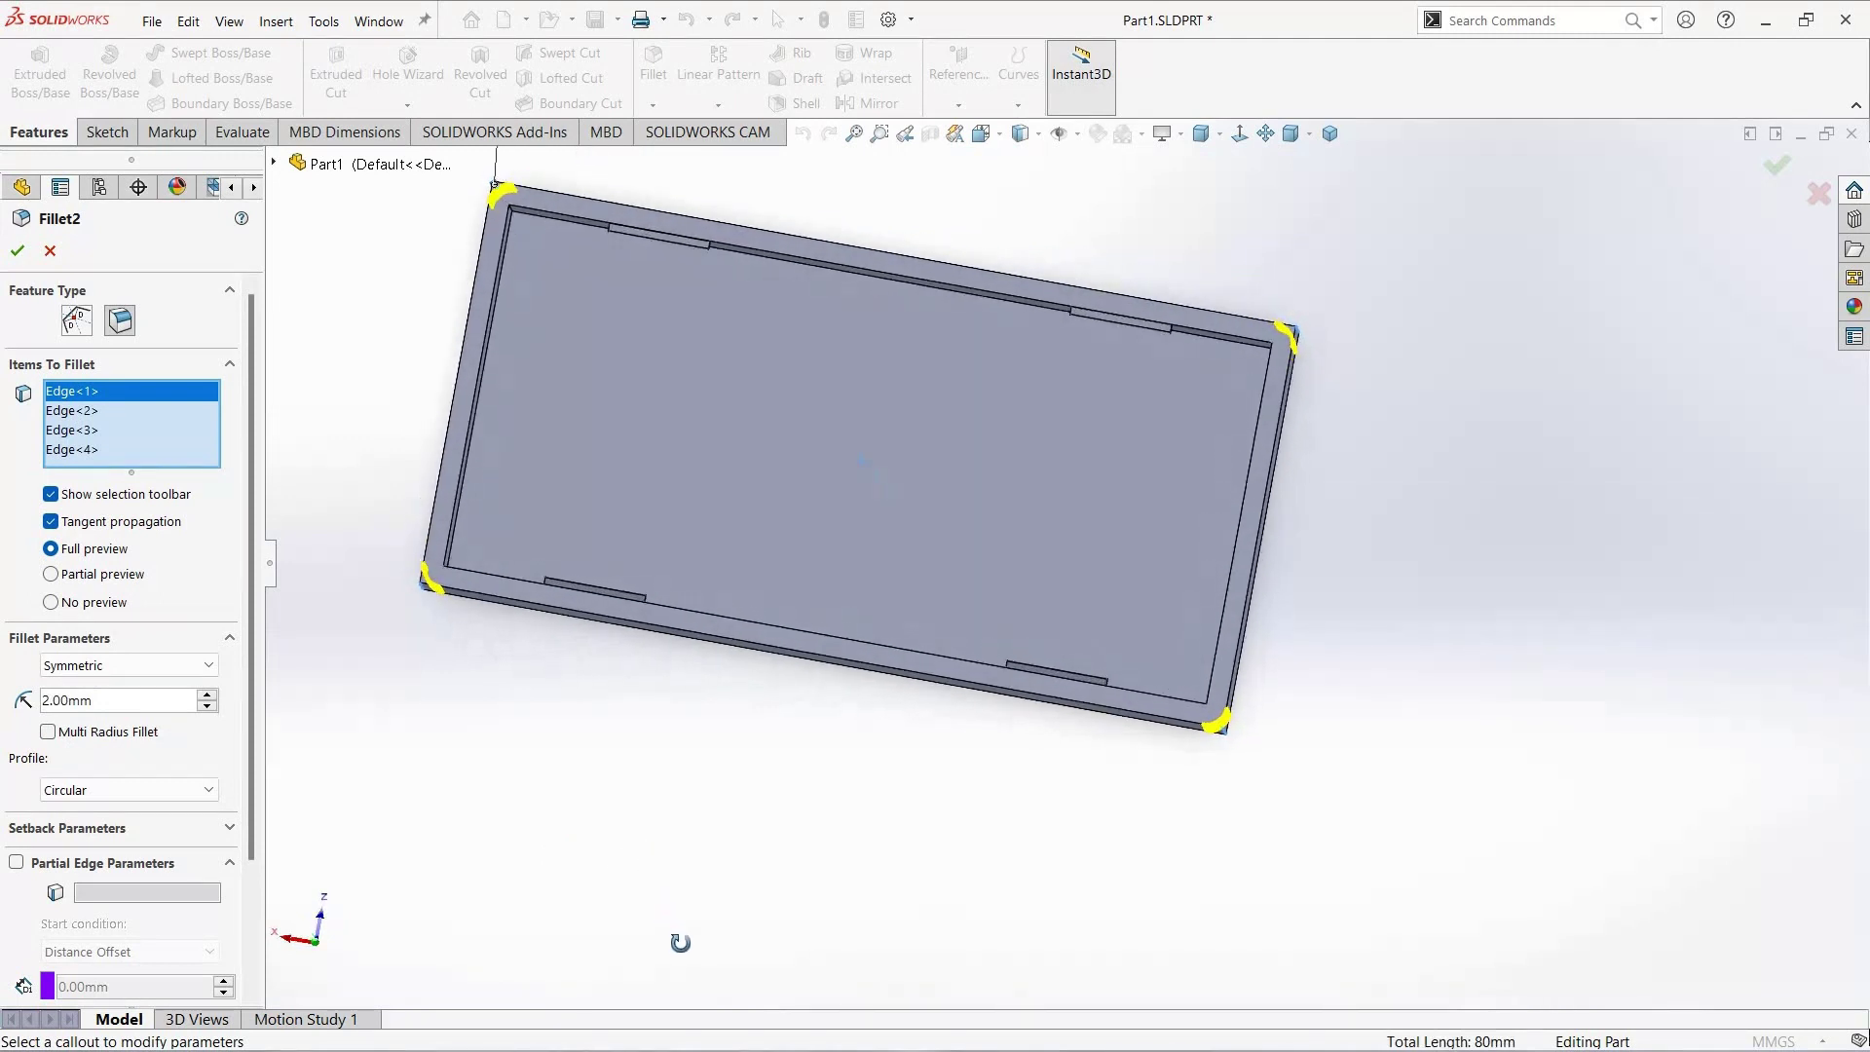
pyautogui.moveTo(685, 880); pyautogui.dragTo(605, 627, button='middle')
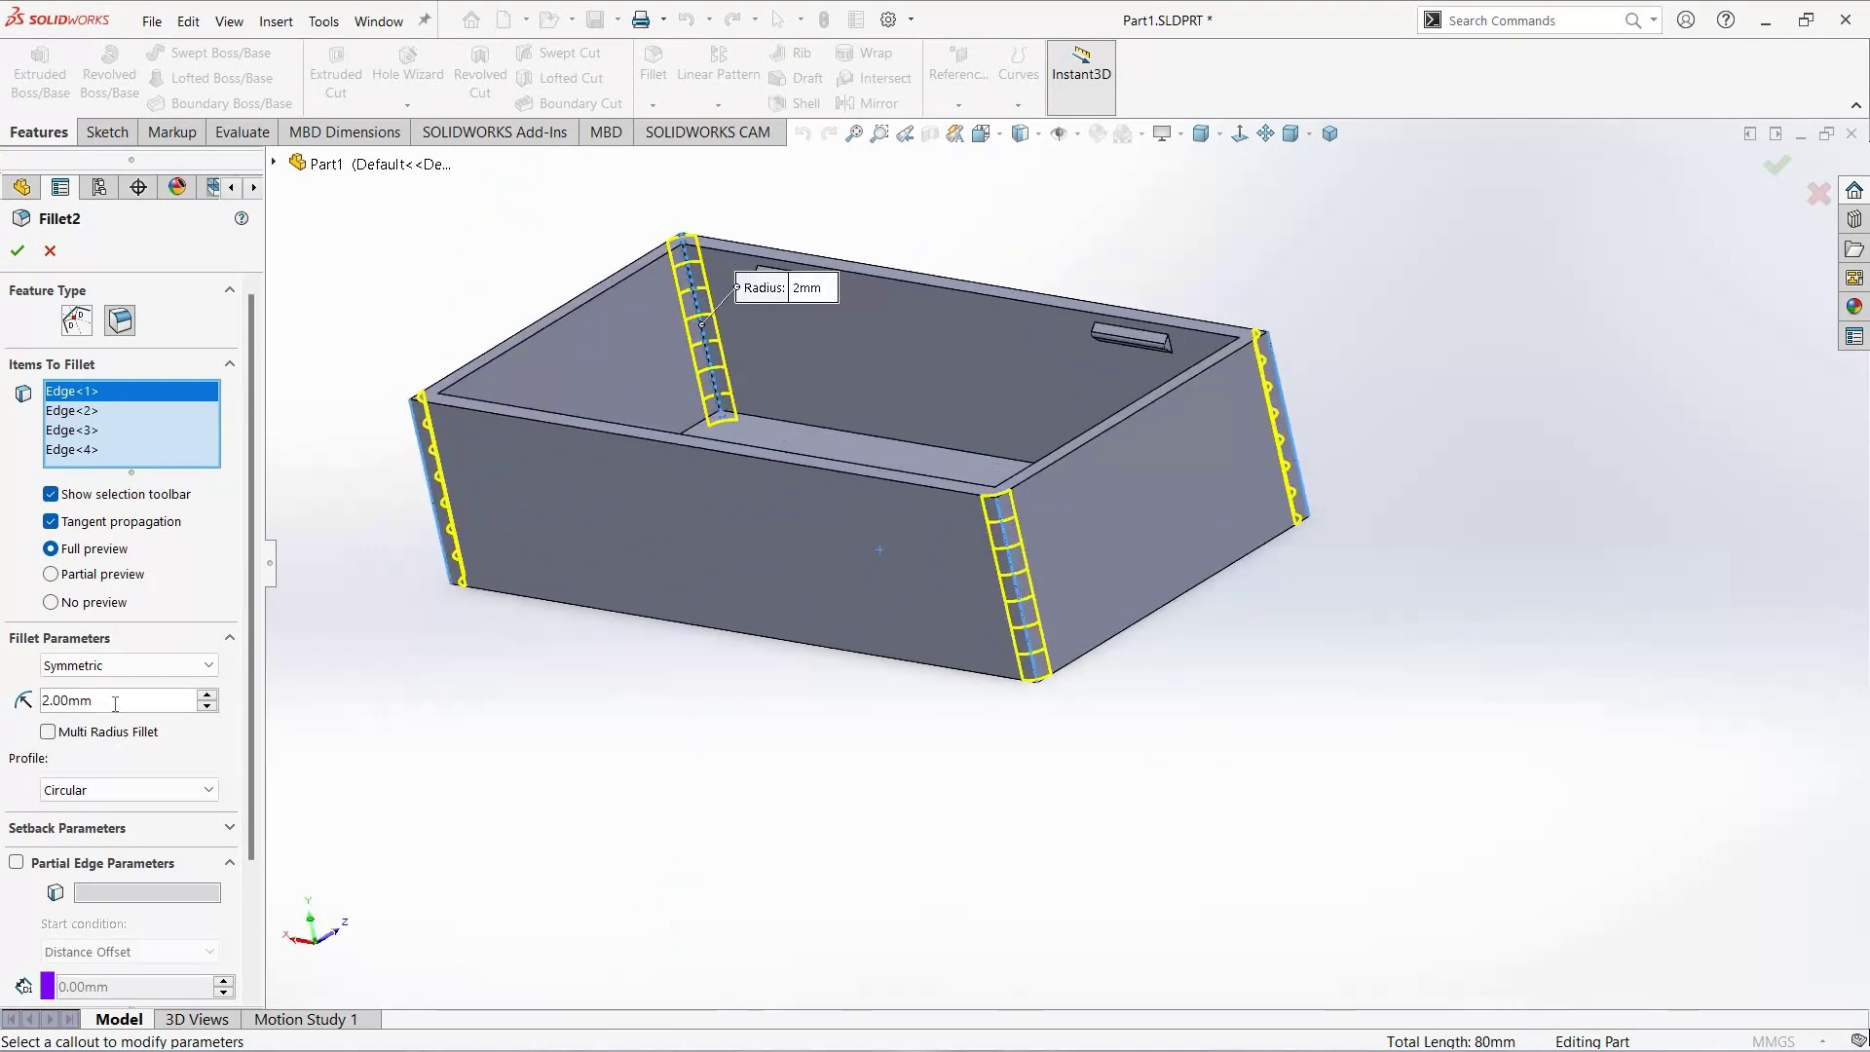
# Step: Apply a 1.5 mm corner fillet radius and open the lid part Part2
pyautogui.write('1.5')
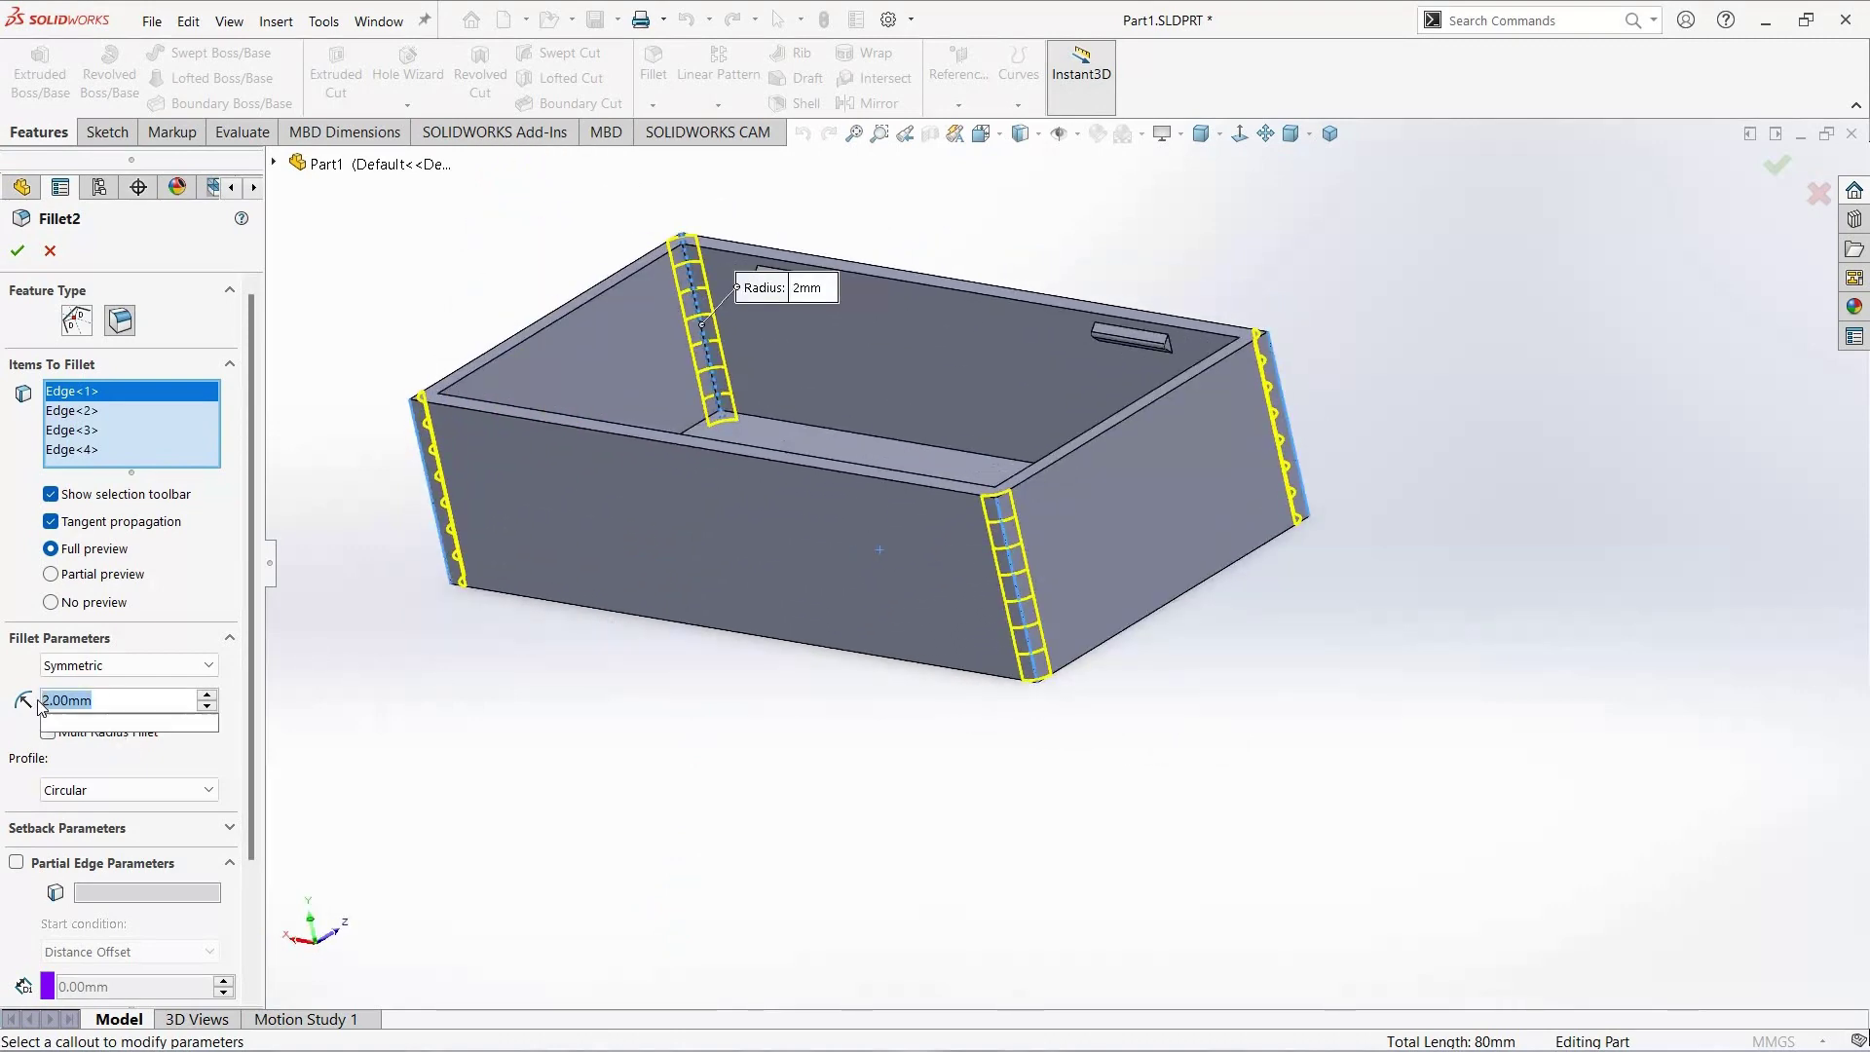
pyautogui.press('Return')
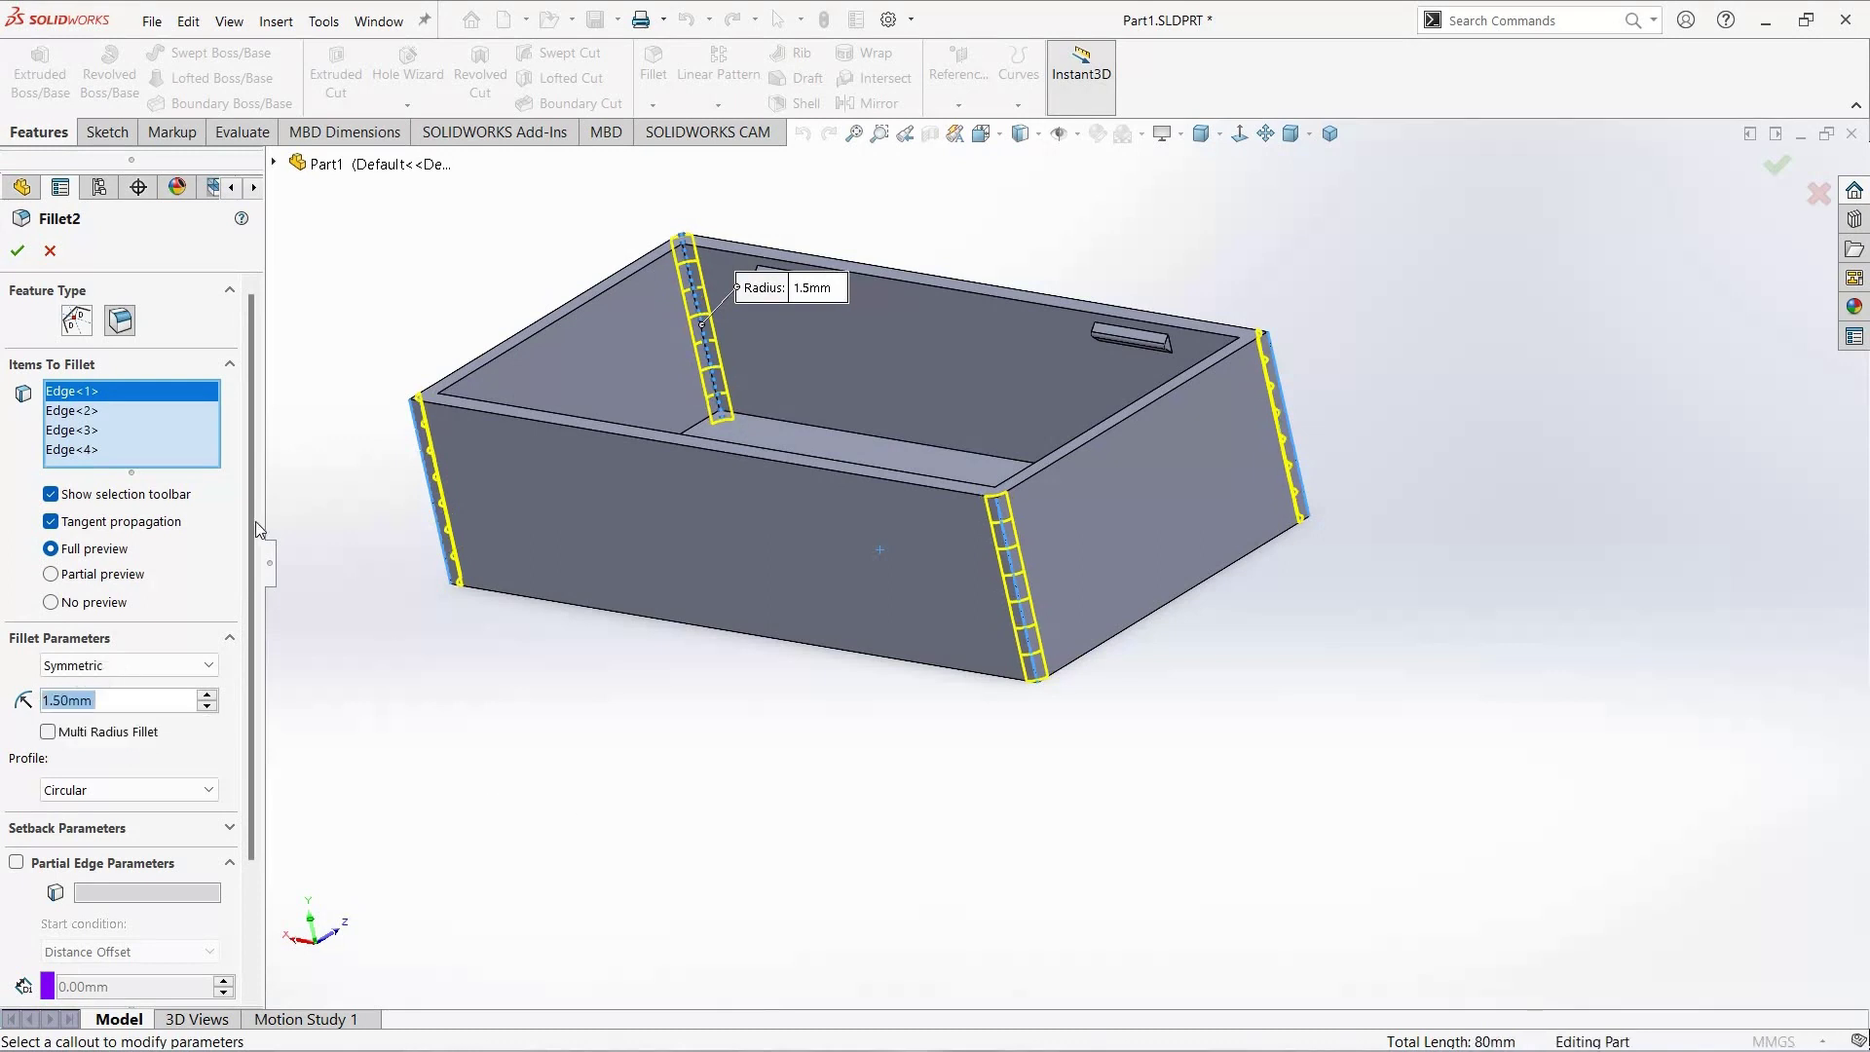
pyautogui.click(16, 249)
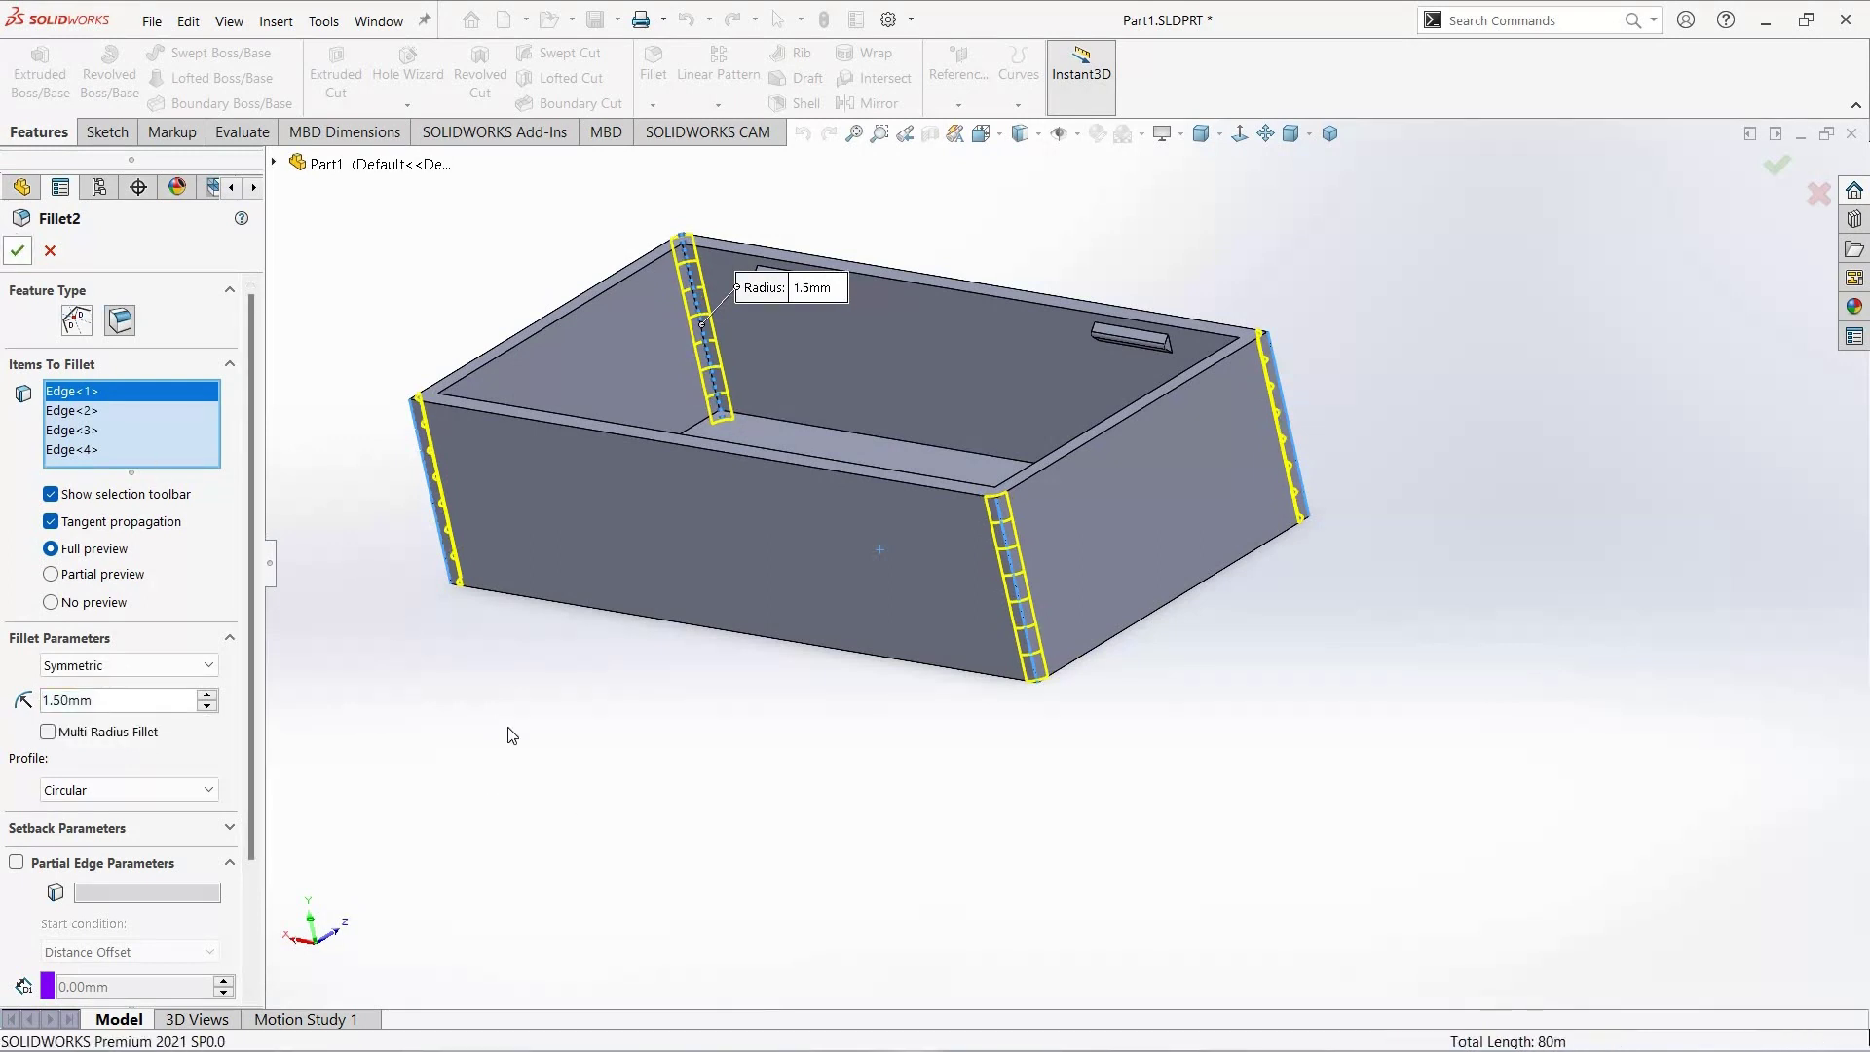
pyautogui.click(505, 742)
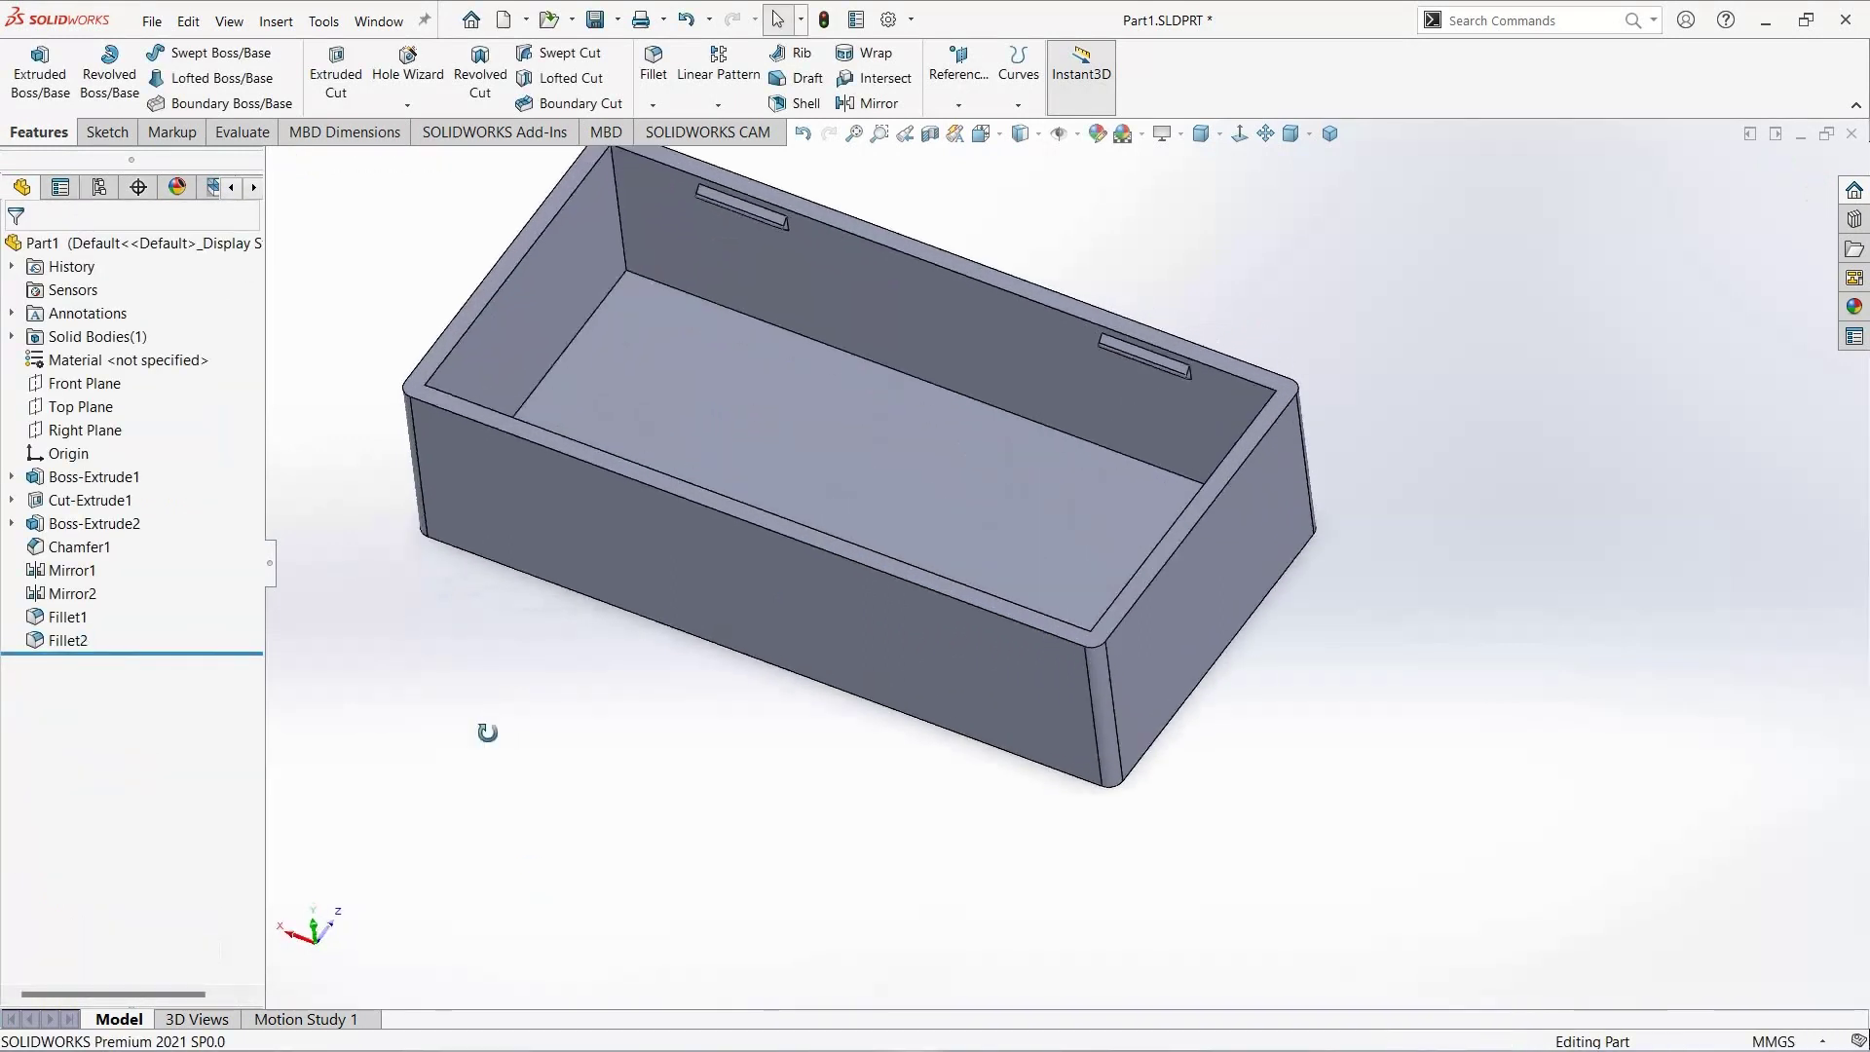
pyautogui.moveTo(548, 901)
pyautogui.mouseDown(button='middle')
pyautogui.moveTo(484, 821)
pyautogui.moveTo(464, 739)
pyautogui.moveTo(538, 589)
pyautogui.moveTo(581, 364)
pyautogui.mouseUp(button='middle')
pyautogui.scroll(3, 580, 364)
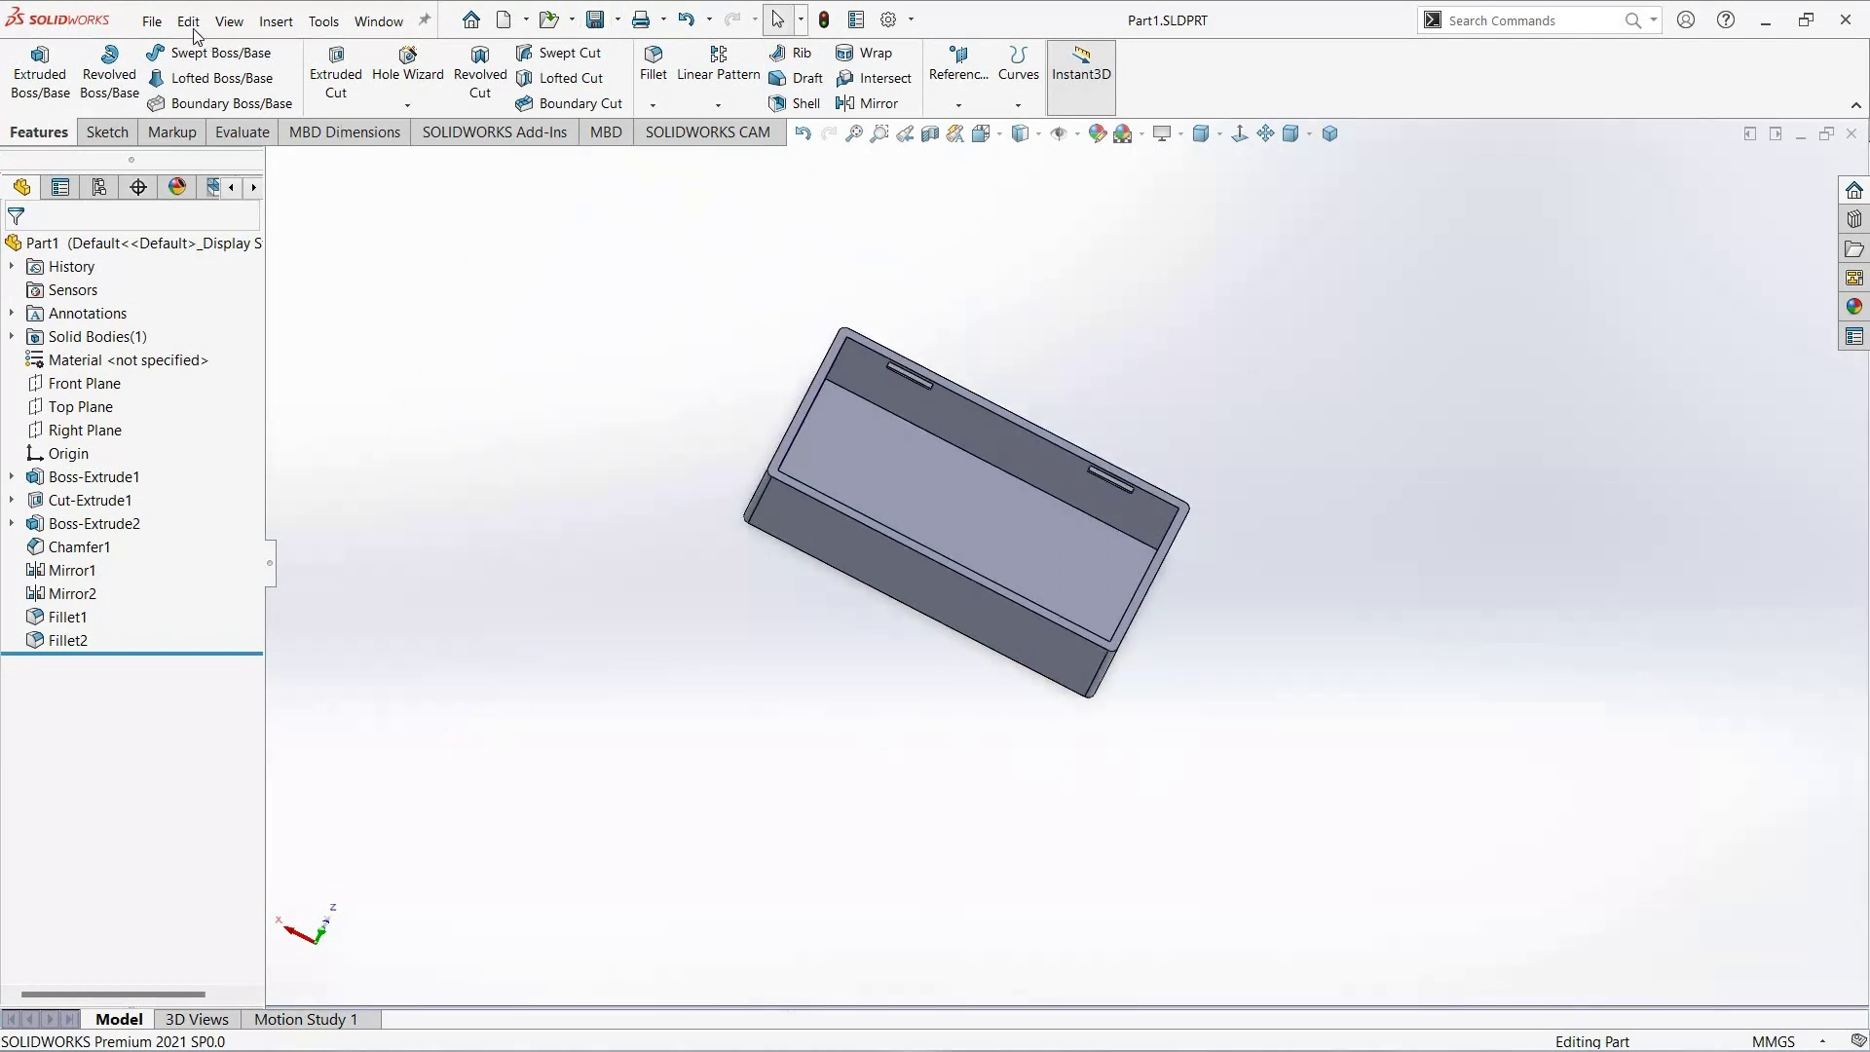
pyautogui.click(151, 21)
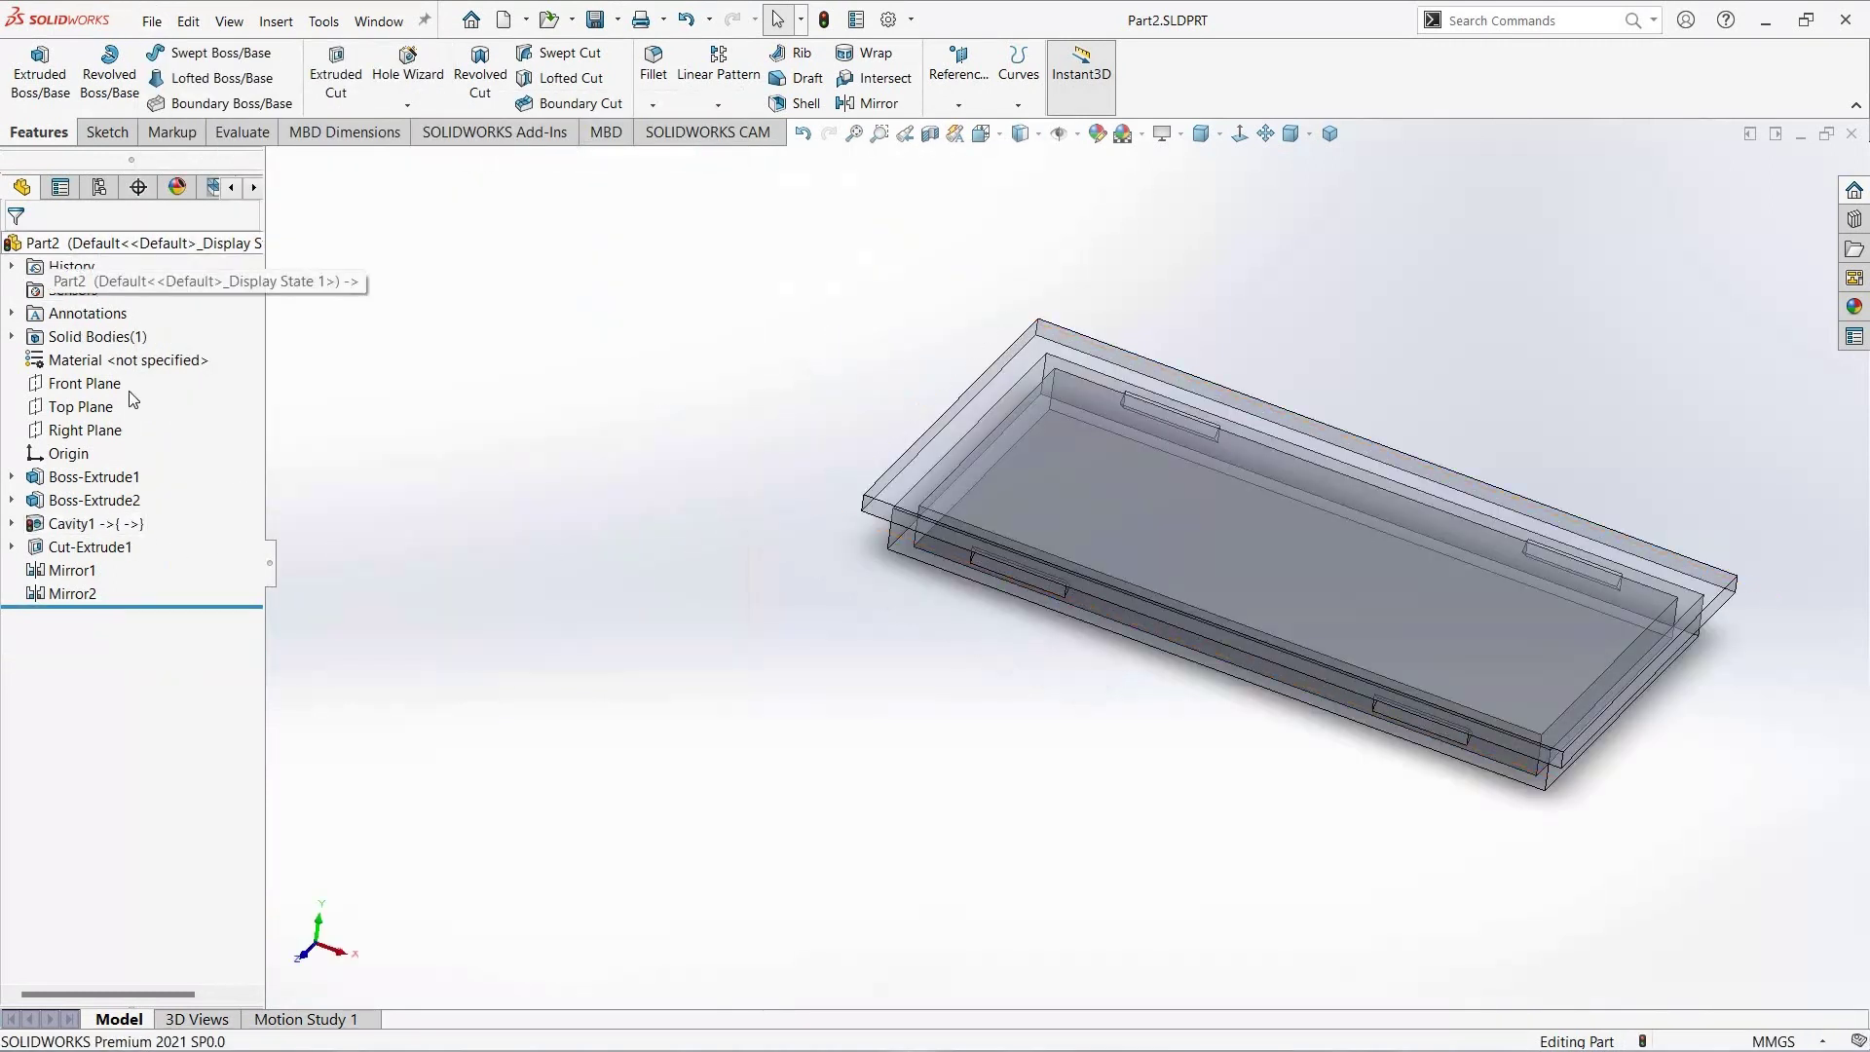
# Step: Turn off Part2's top-level transparency and rotate the lid into view
pyautogui.rightClick(43, 244)
pyautogui.press('Return')
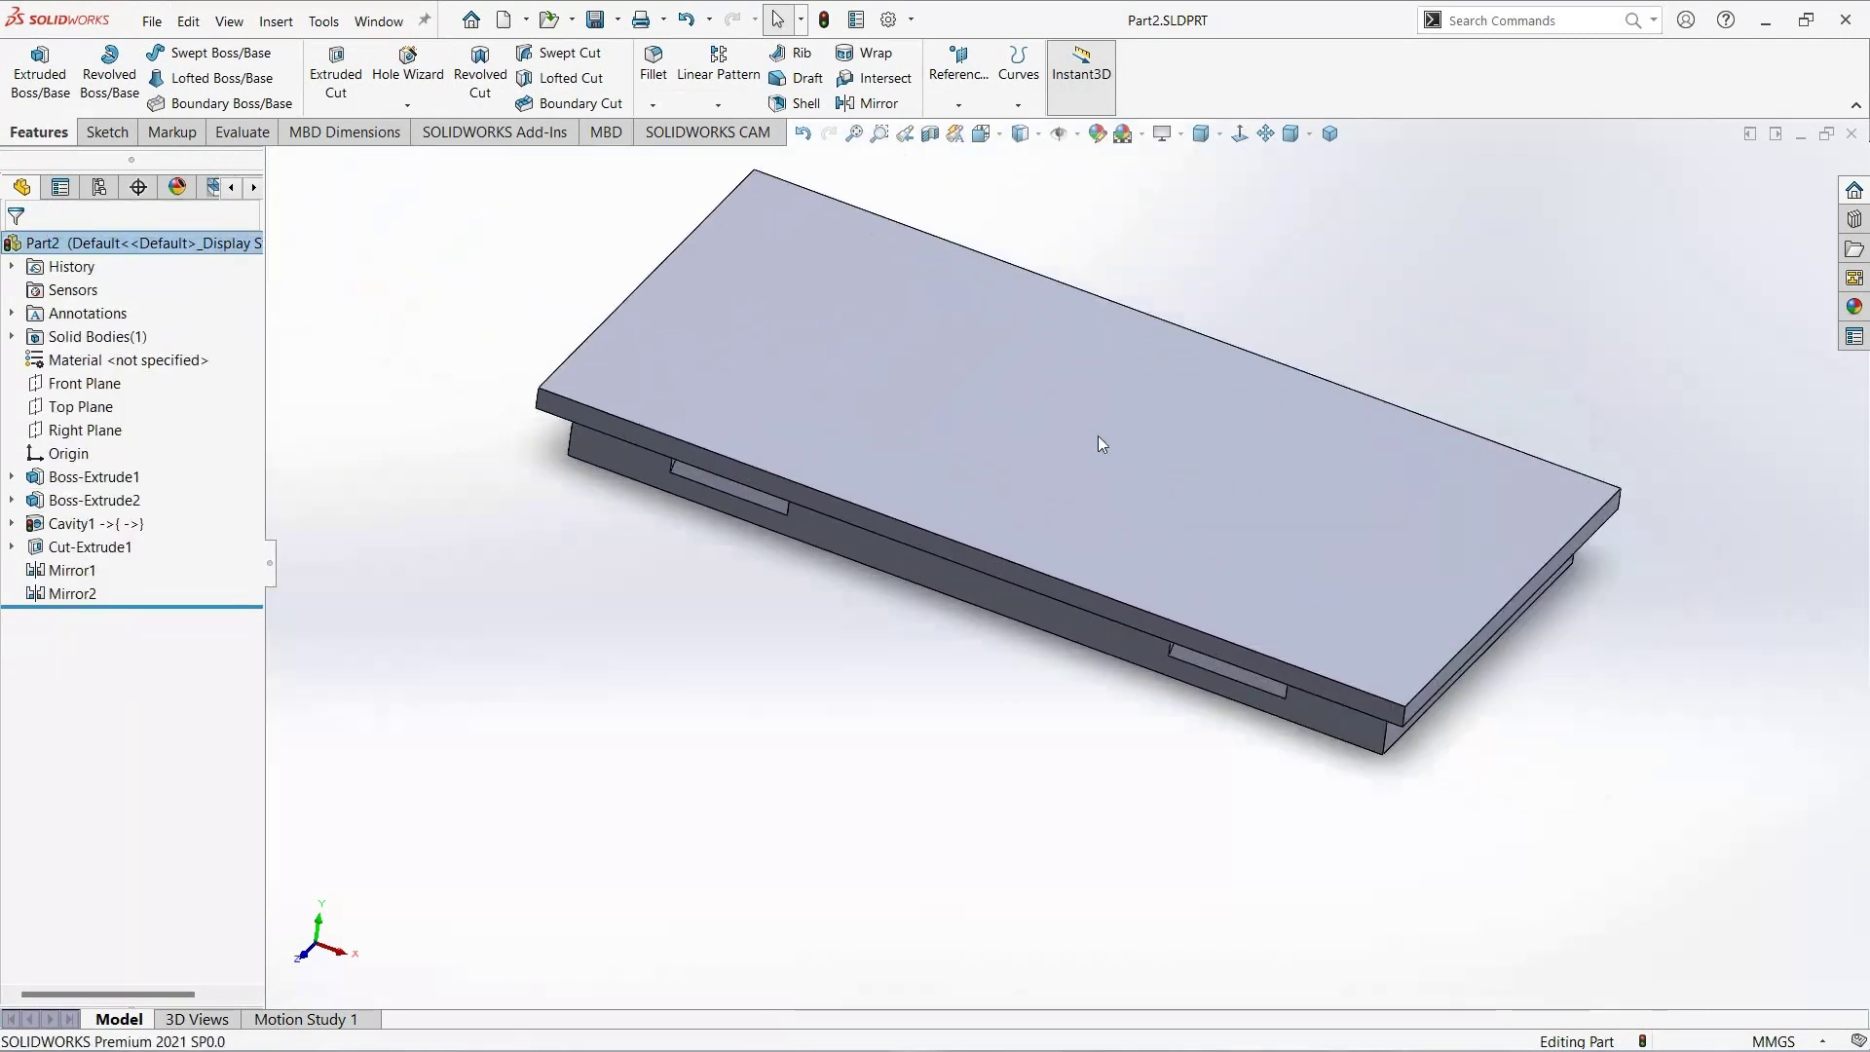
pyautogui.moveTo(1097, 436)
pyautogui.mouseDown(button='middle')
pyautogui.moveTo(1083, 685)
pyautogui.moveTo(1055, 577)
pyautogui.moveTo(989, 617)
pyautogui.moveTo(1018, 570)
pyautogui.mouseUp(button='middle')
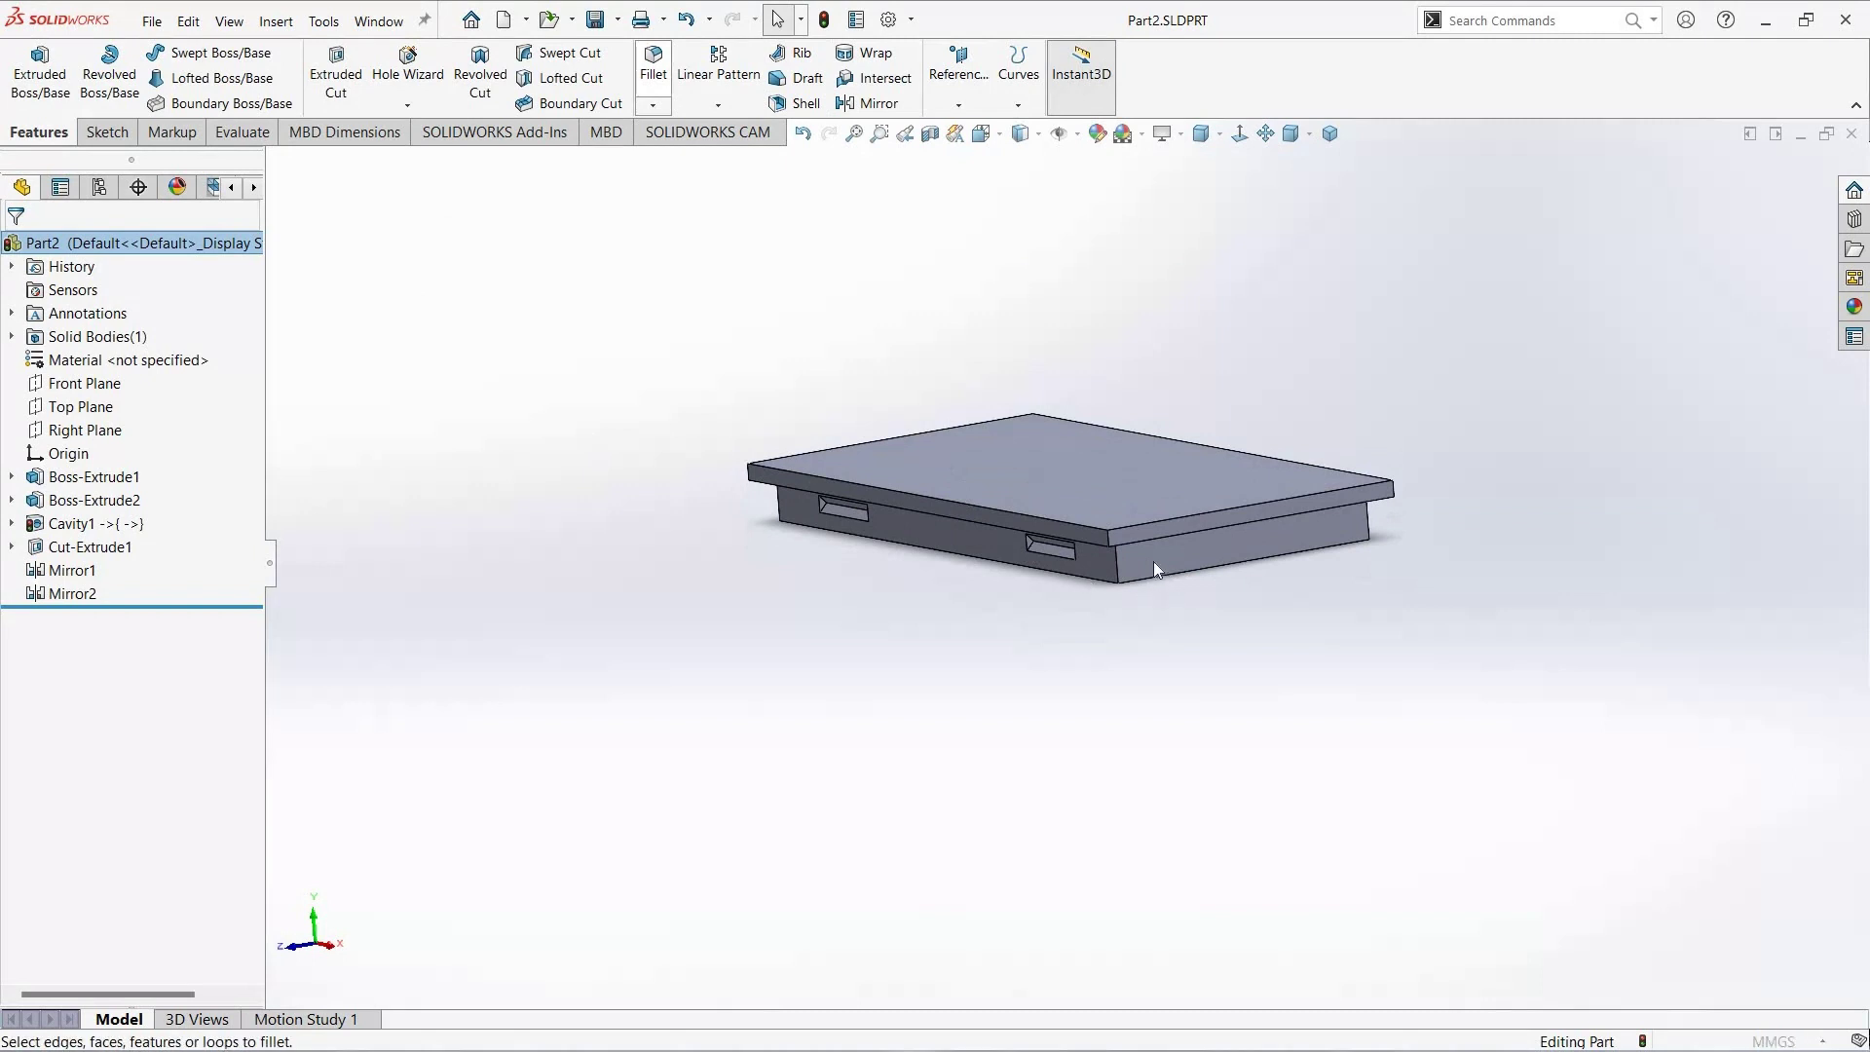
pyautogui.scroll(-2, 1002, 477)
pyautogui.scroll(-3, 994, 487)
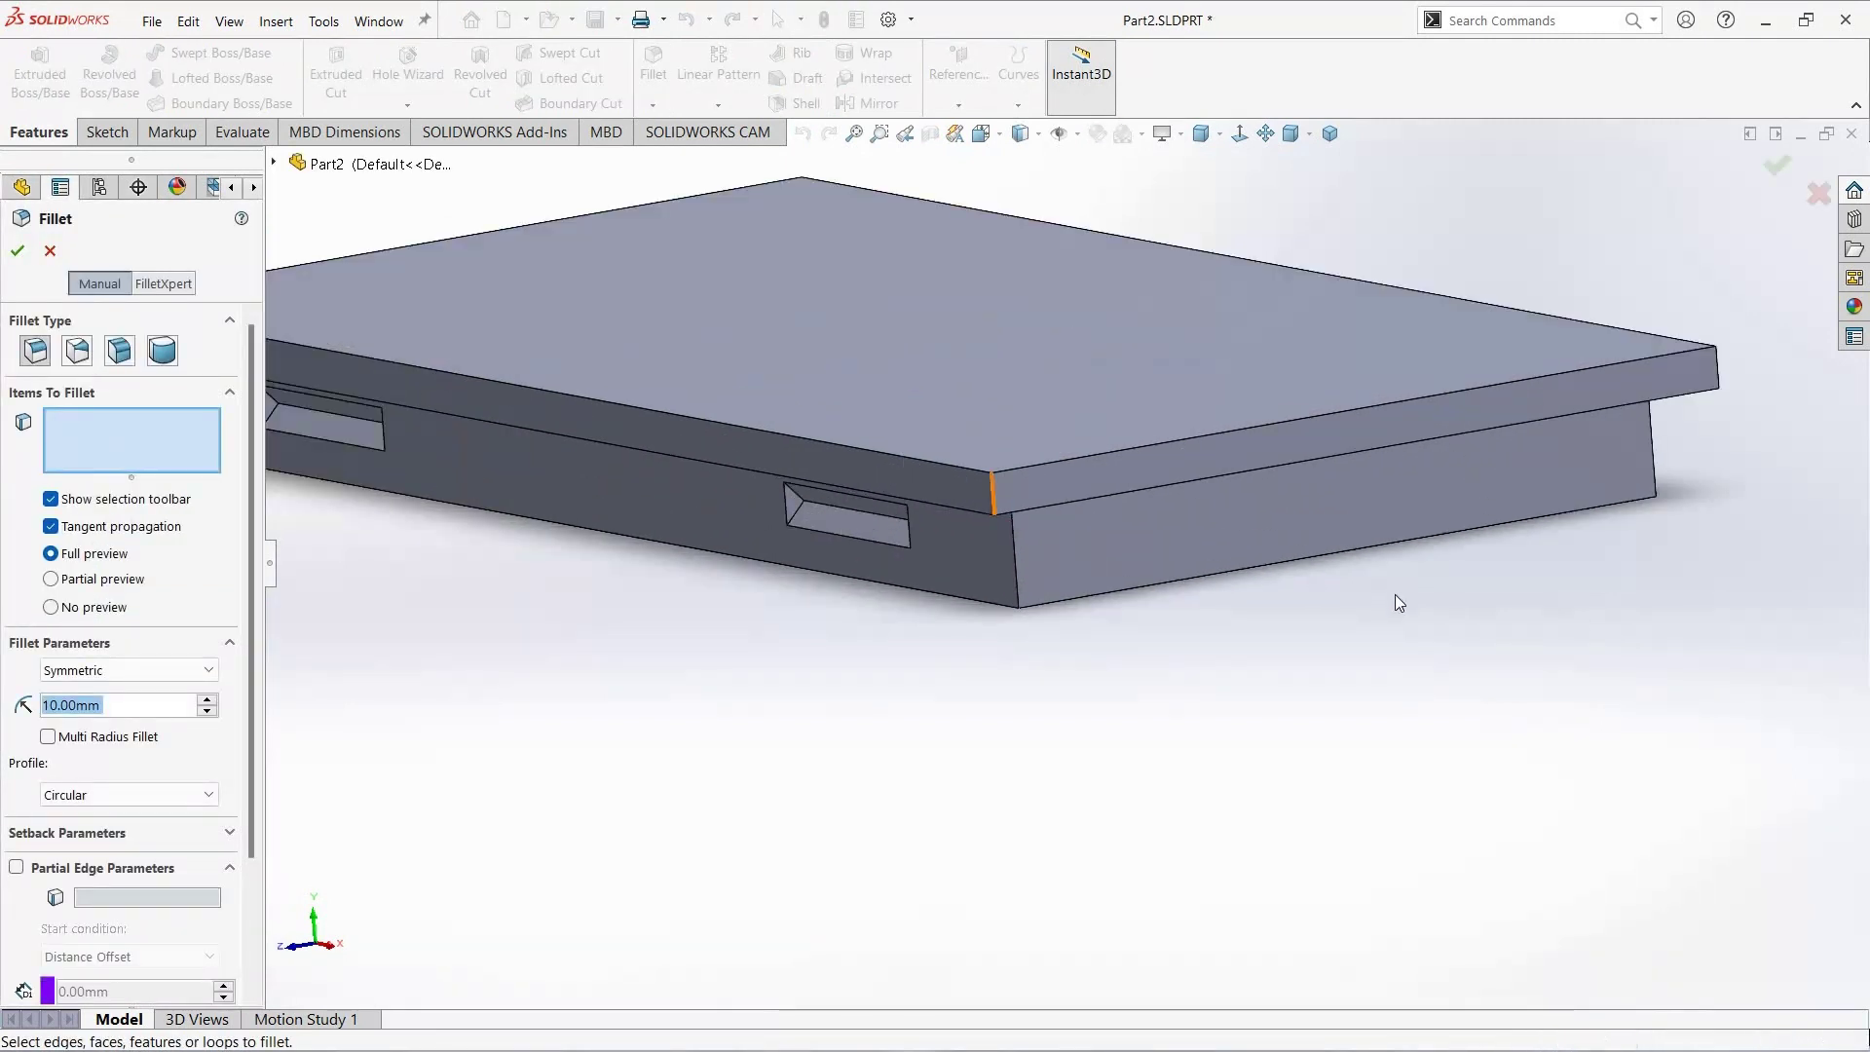
# Step: Round four corner edges of the lid plate with a 1.5 mm fillet
pyautogui.click(1403, 541)
pyautogui.scroll(2, 1057, 565)
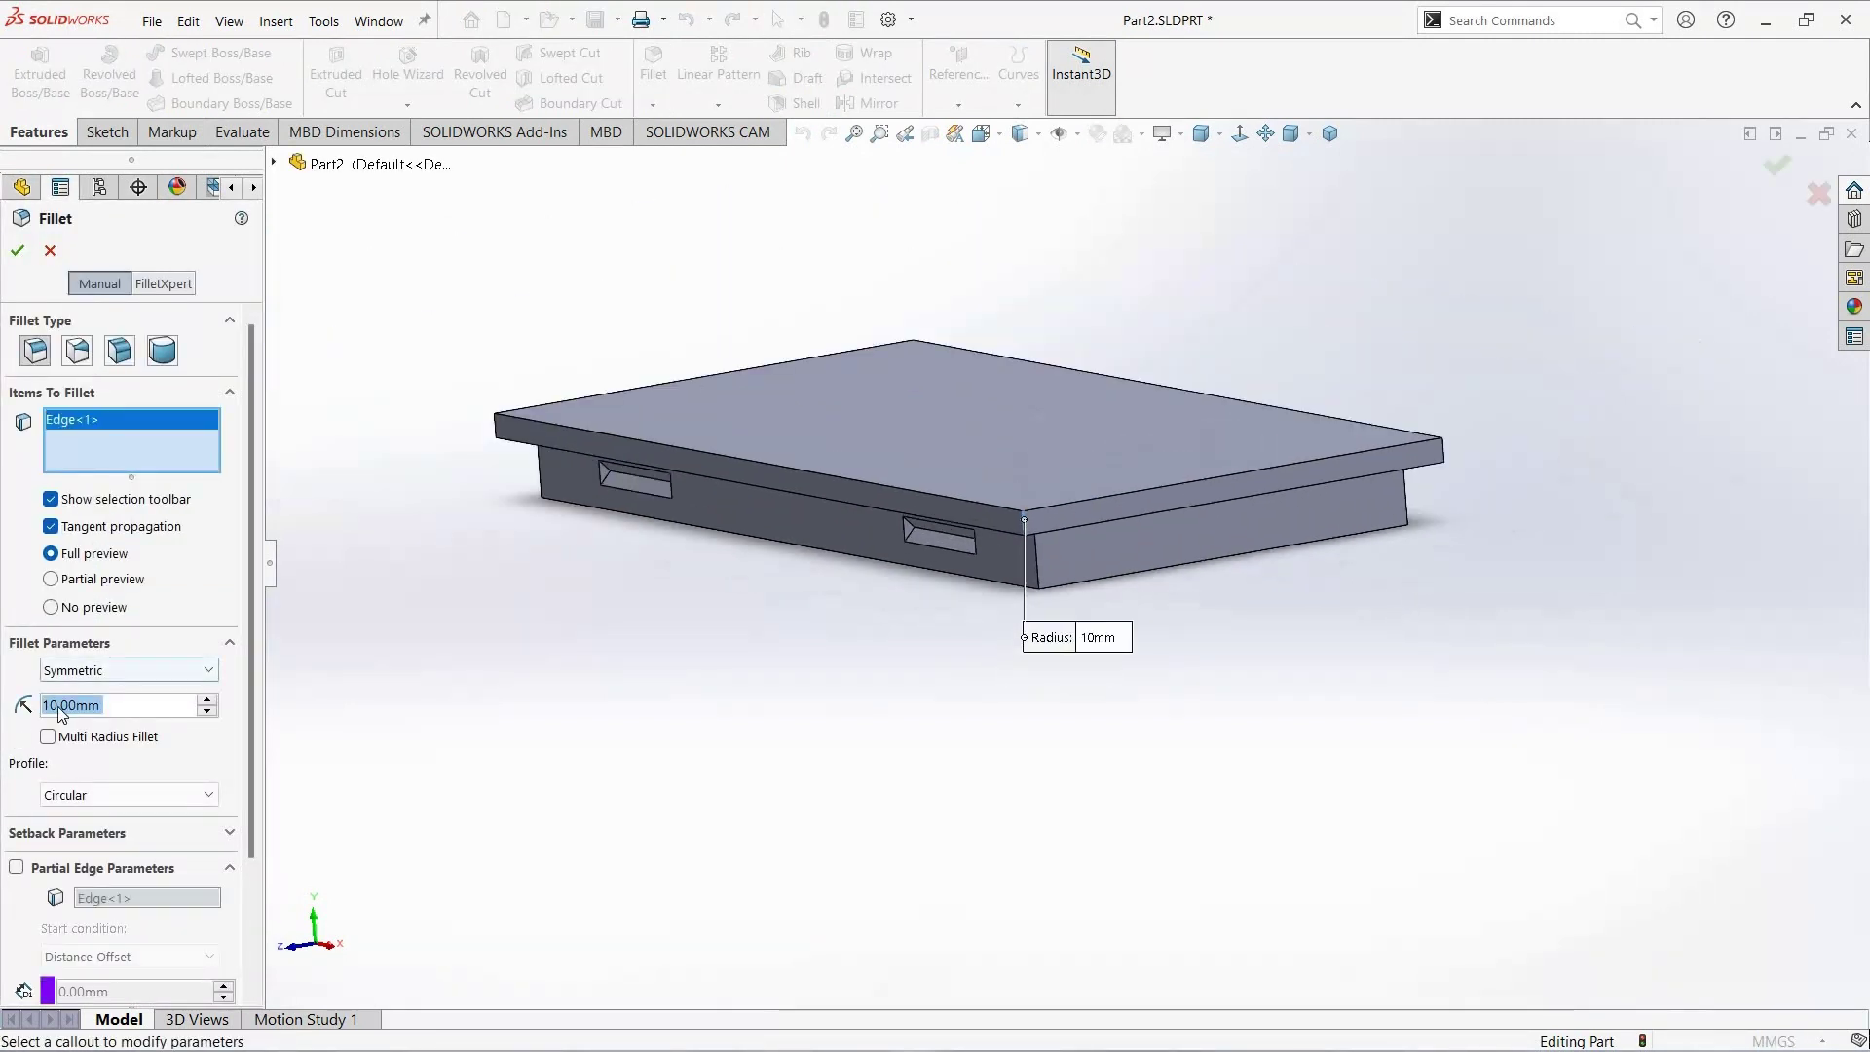
pyautogui.write('1.')
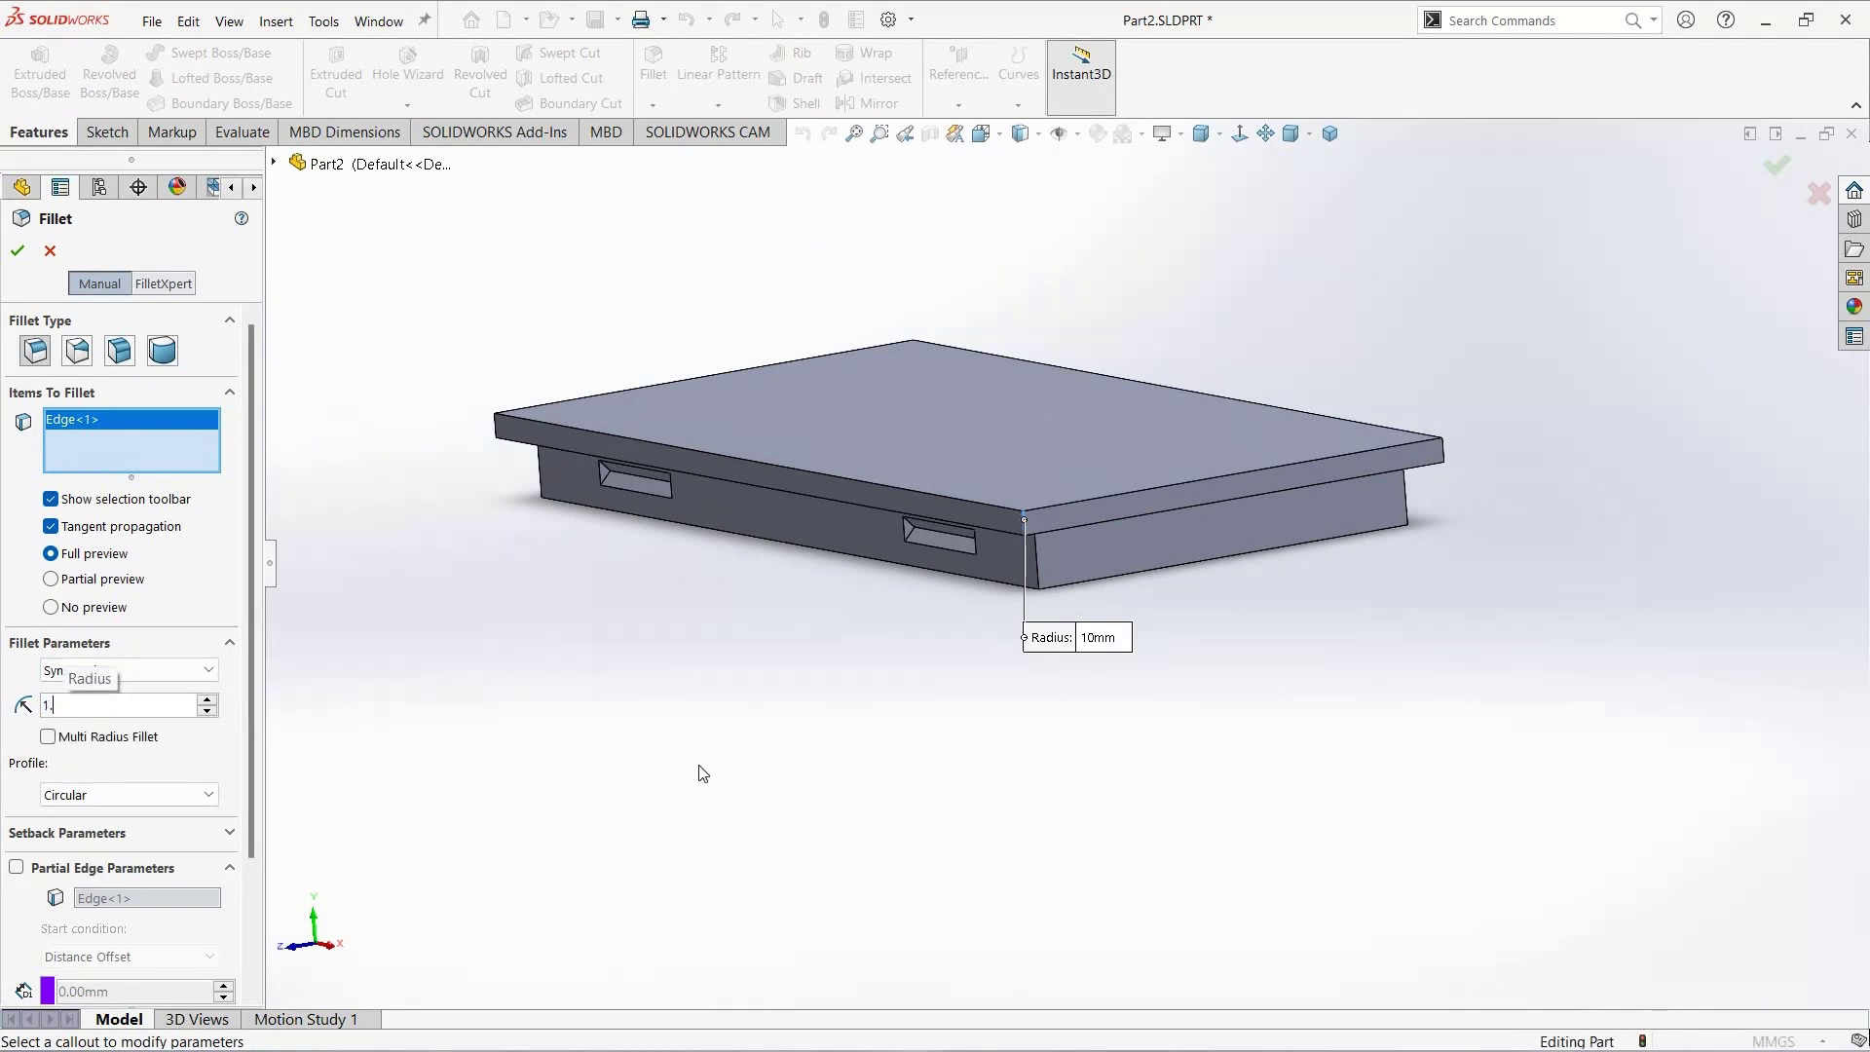
pyautogui.write('5')
pyautogui.press('Return')
pyautogui.moveTo(1314, 606); pyautogui.dragTo(765, 569, button='middle')
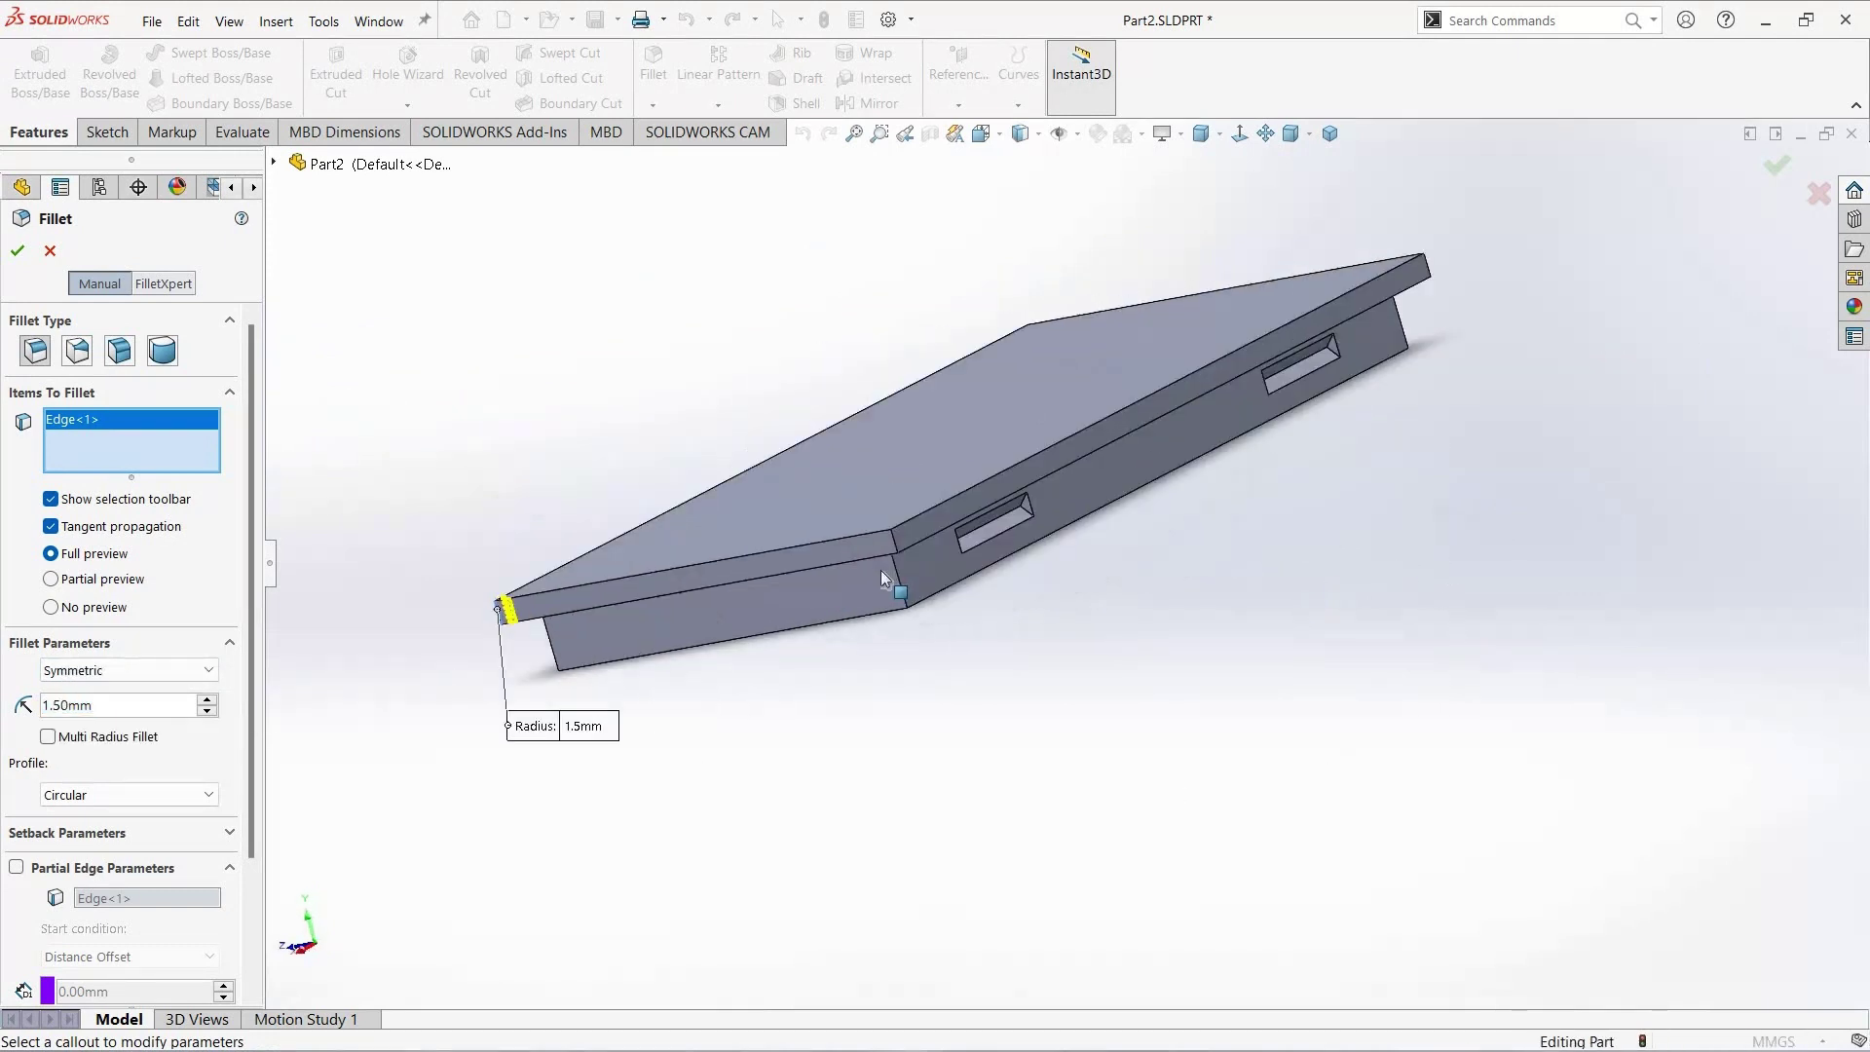
pyautogui.click(770, 583)
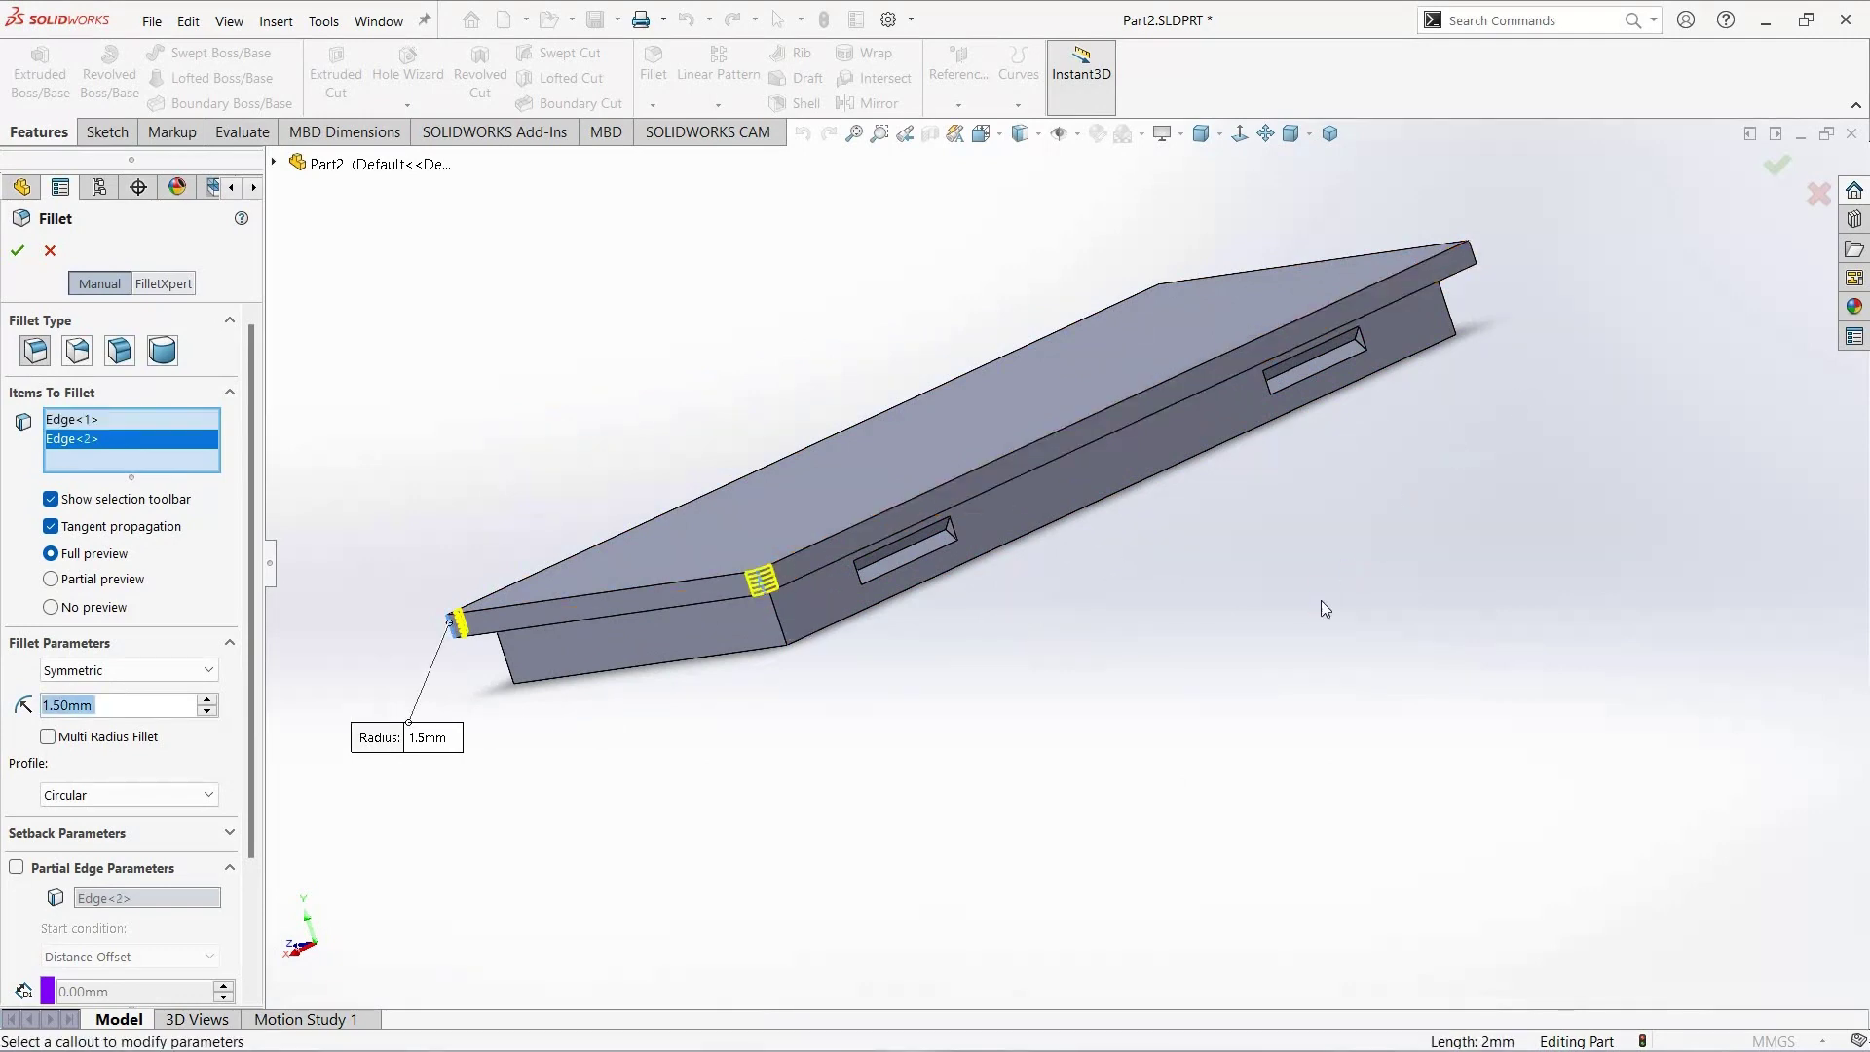
pyautogui.moveTo(1320, 600); pyautogui.dragTo(1454, 370, button='middle')
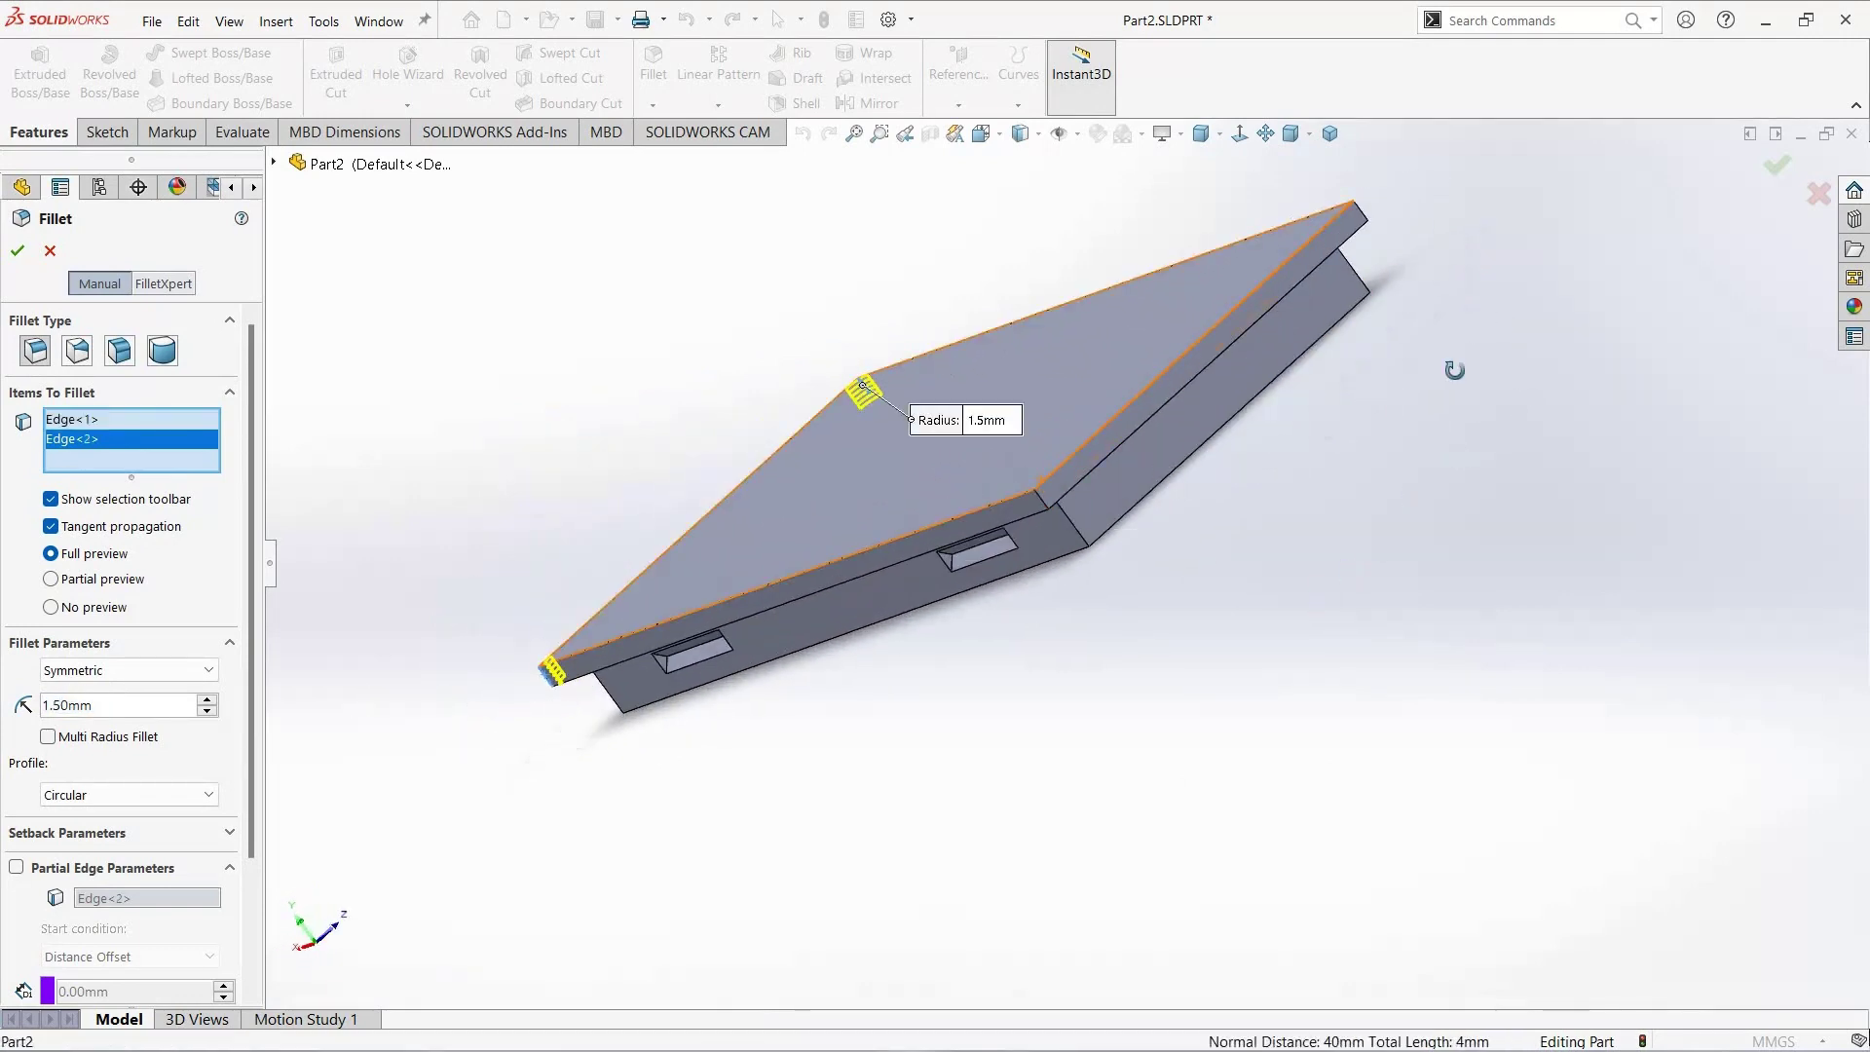
pyautogui.click(1198, 346)
pyautogui.moveTo(1356, 499); pyautogui.dragTo(1035, 534, button='middle')
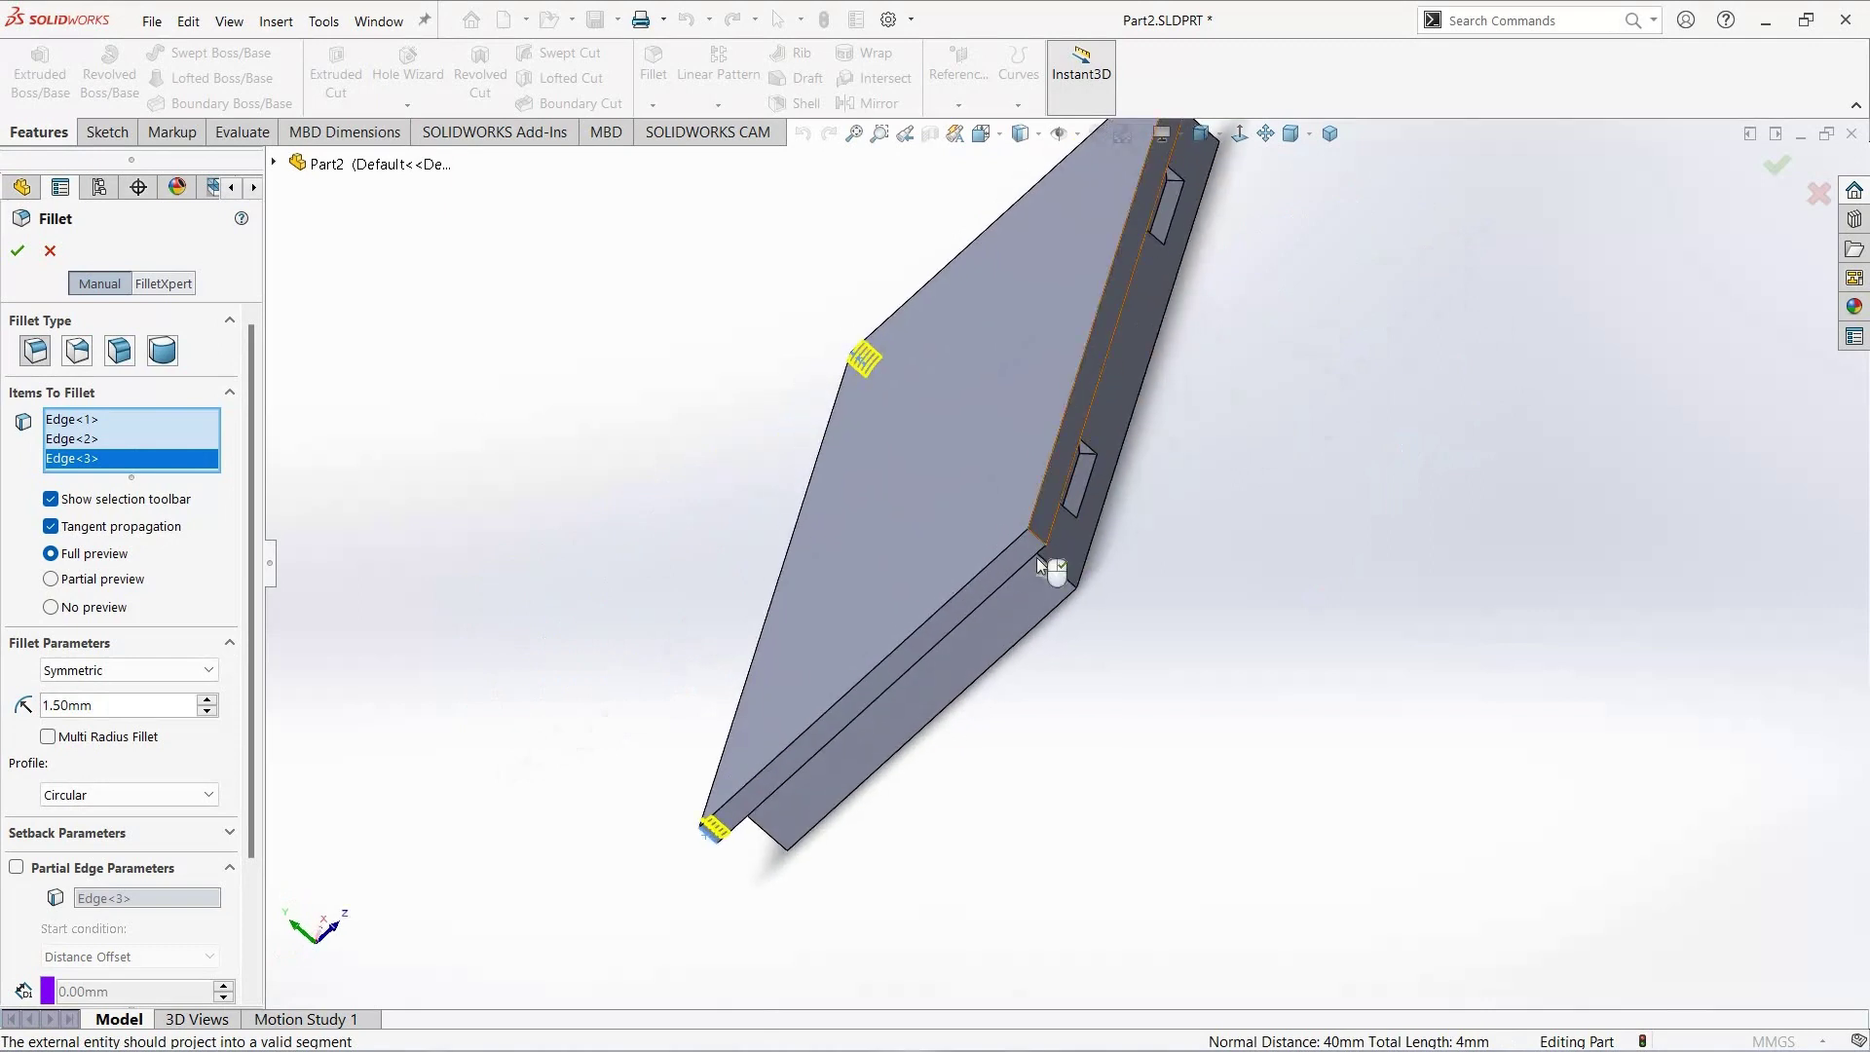
pyautogui.click(1039, 562)
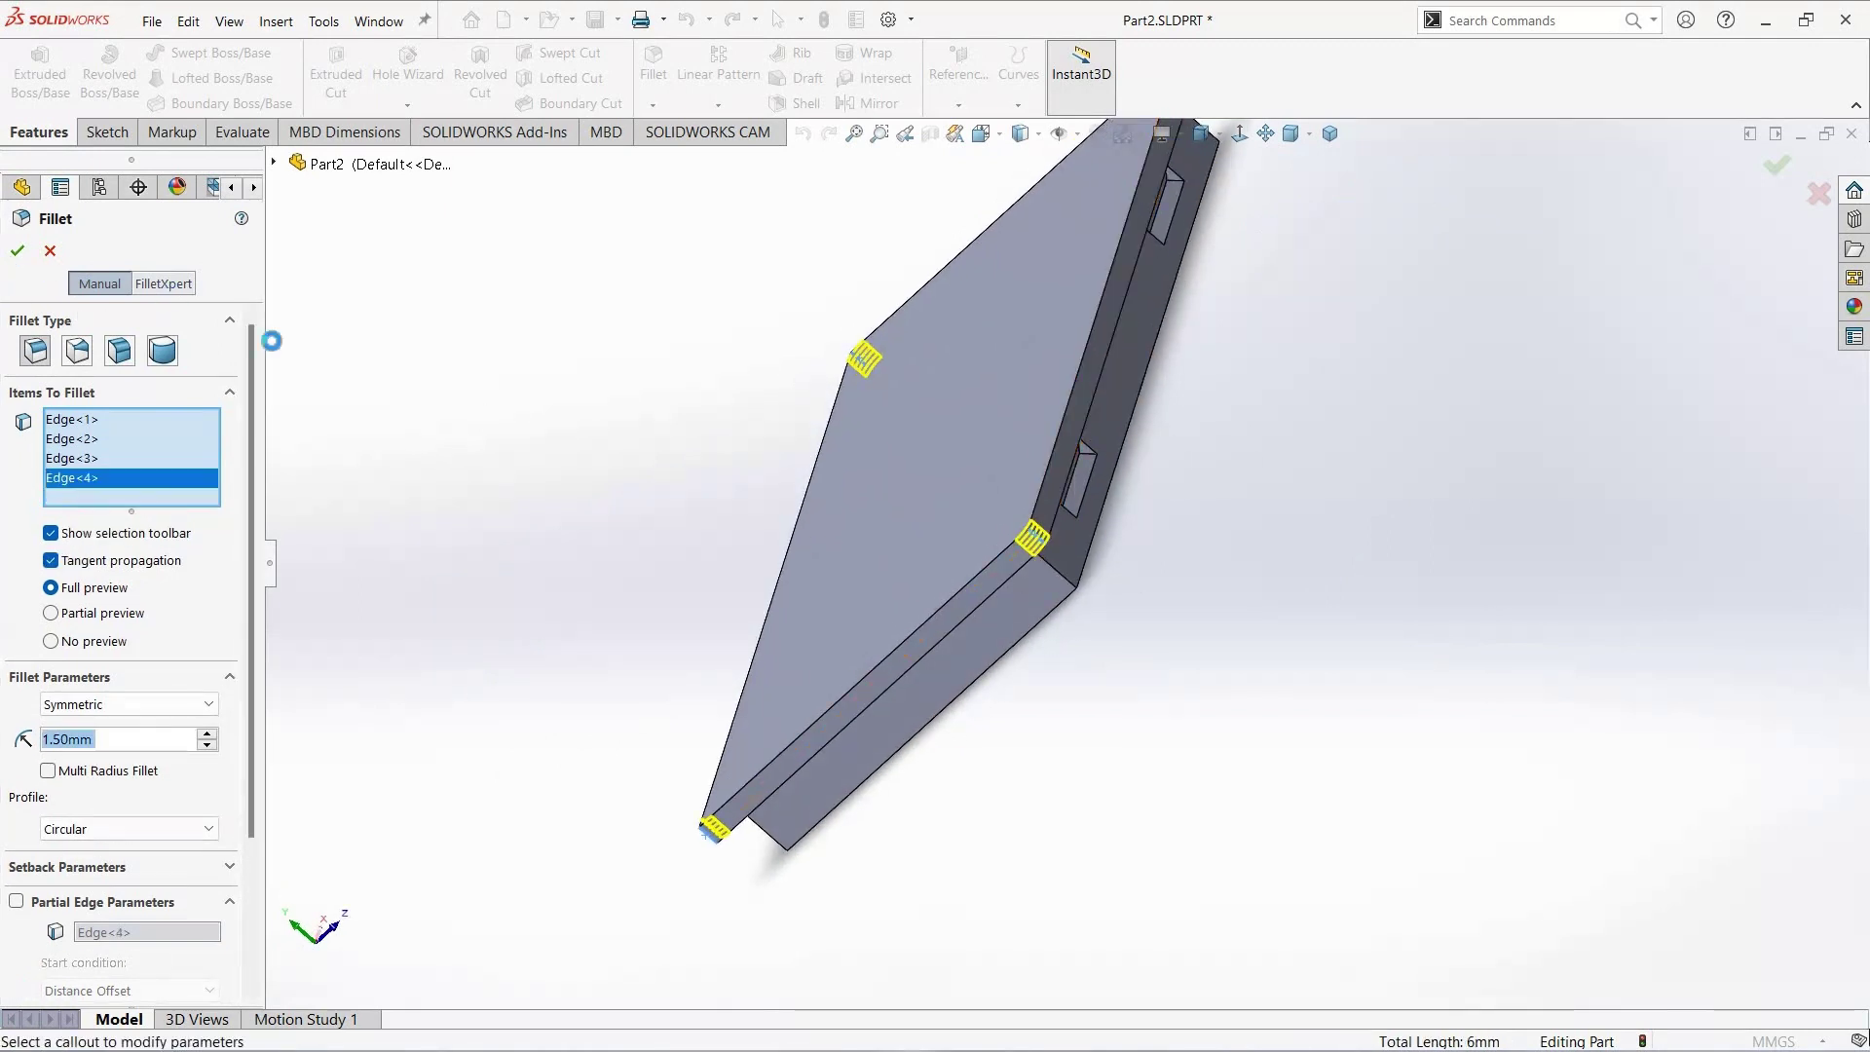
pyautogui.press('Return')
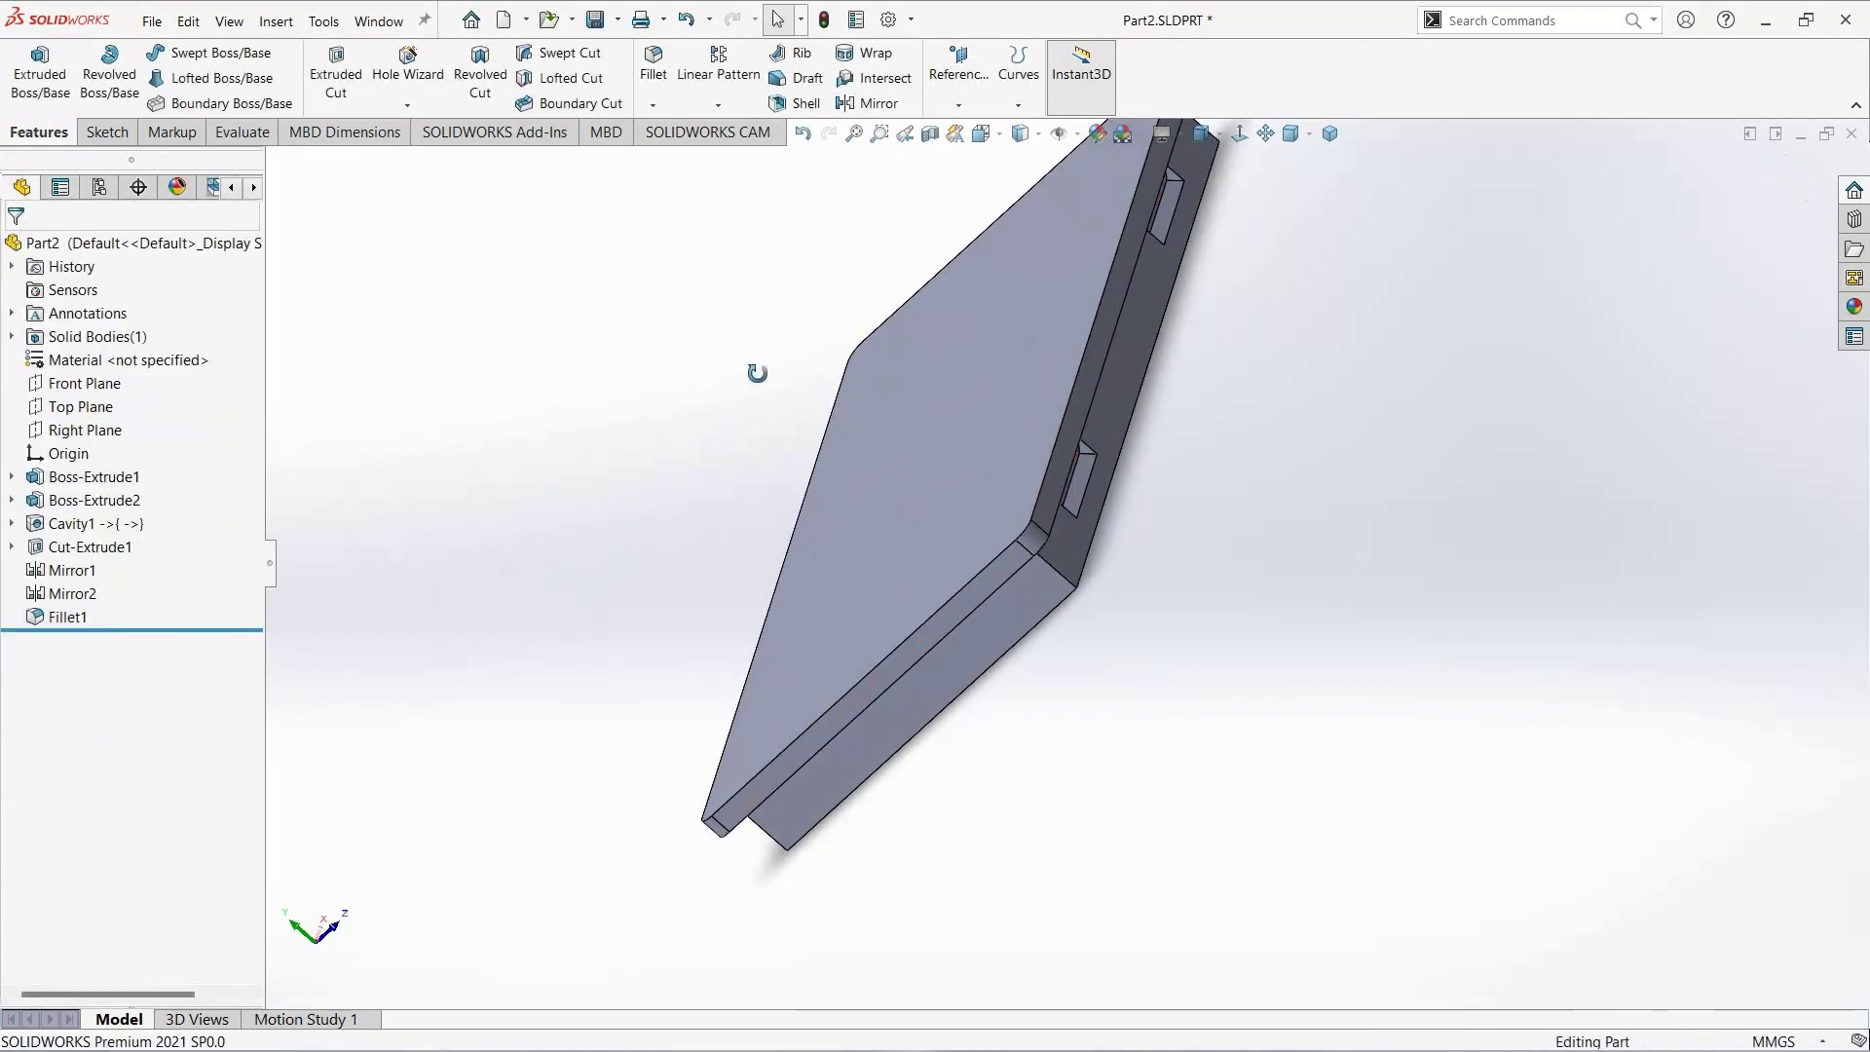
pyautogui.moveTo(757, 373)
pyautogui.mouseDown(button='middle')
pyautogui.moveTo(818, 645)
pyautogui.moveTo(851, 604)
pyautogui.mouseUp(button='middle')
# Step: Sketch on the lid's lower body face and draw a rectangle over its left end
pyautogui.click(974, 546)
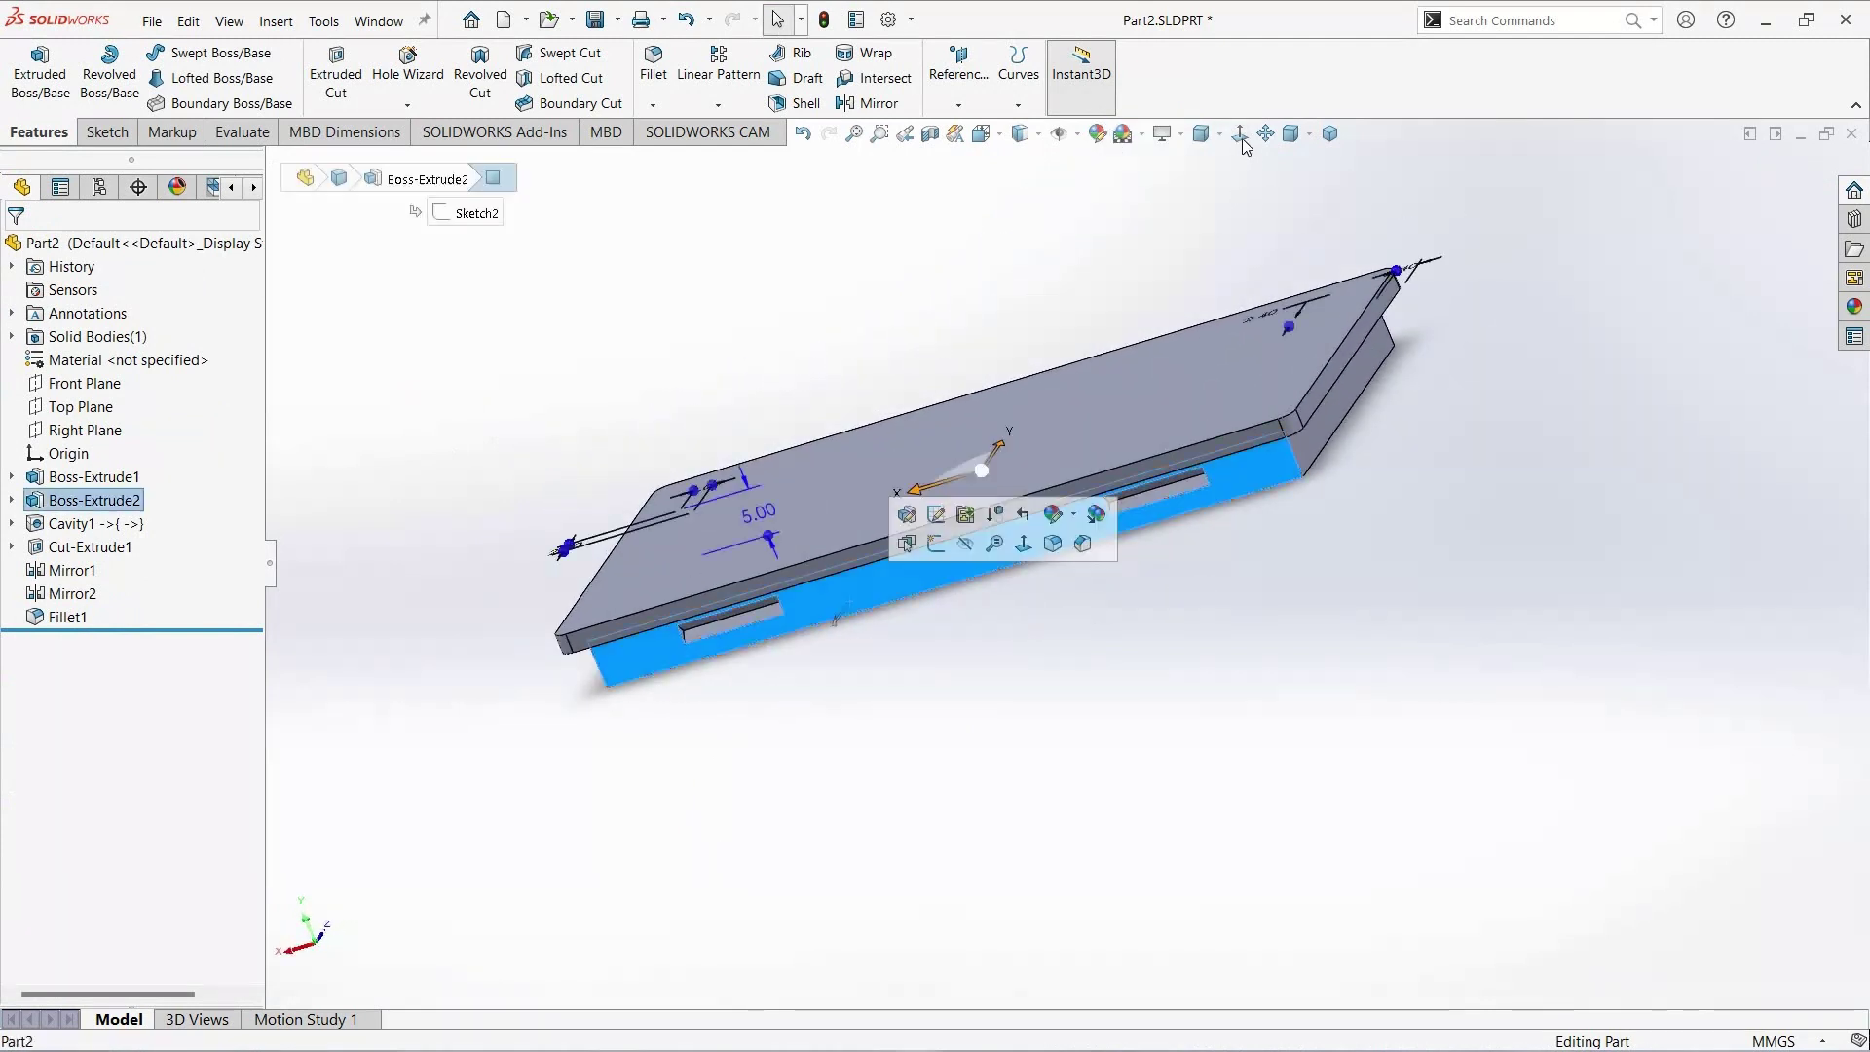
pyautogui.click(1239, 134)
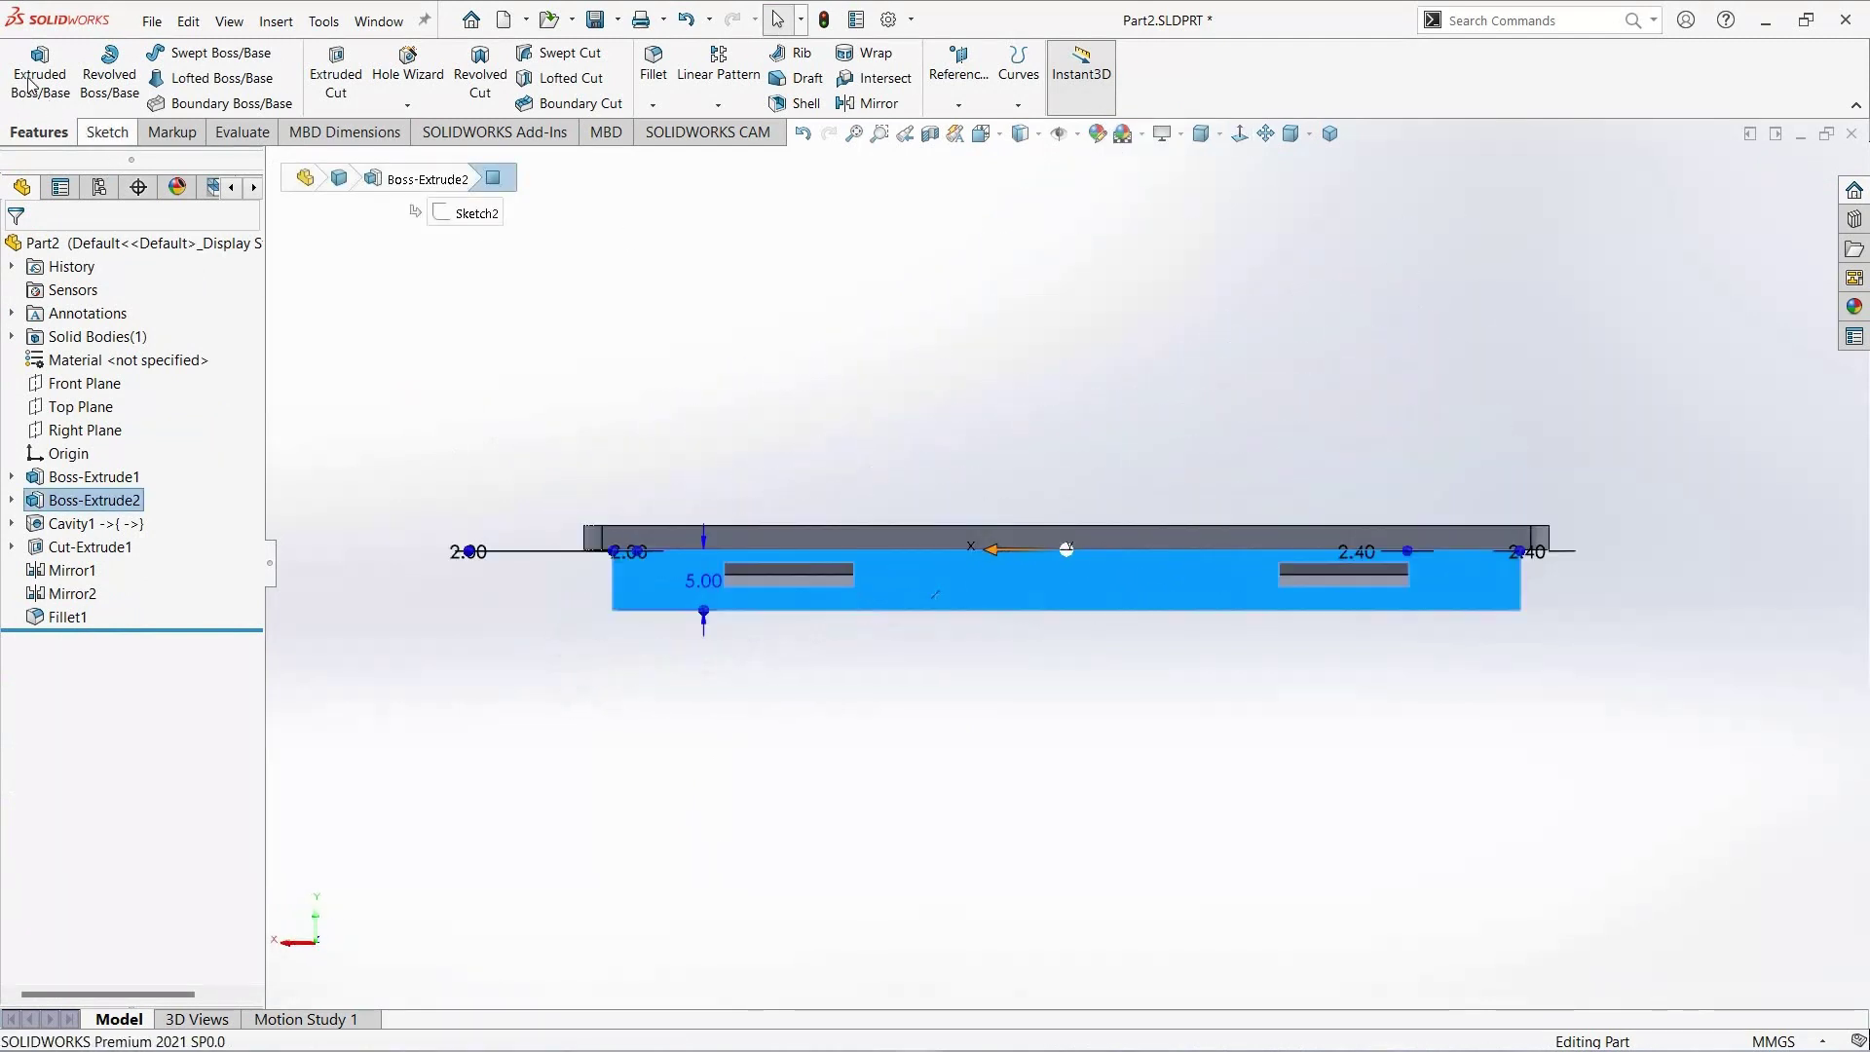
pyautogui.click(106, 131)
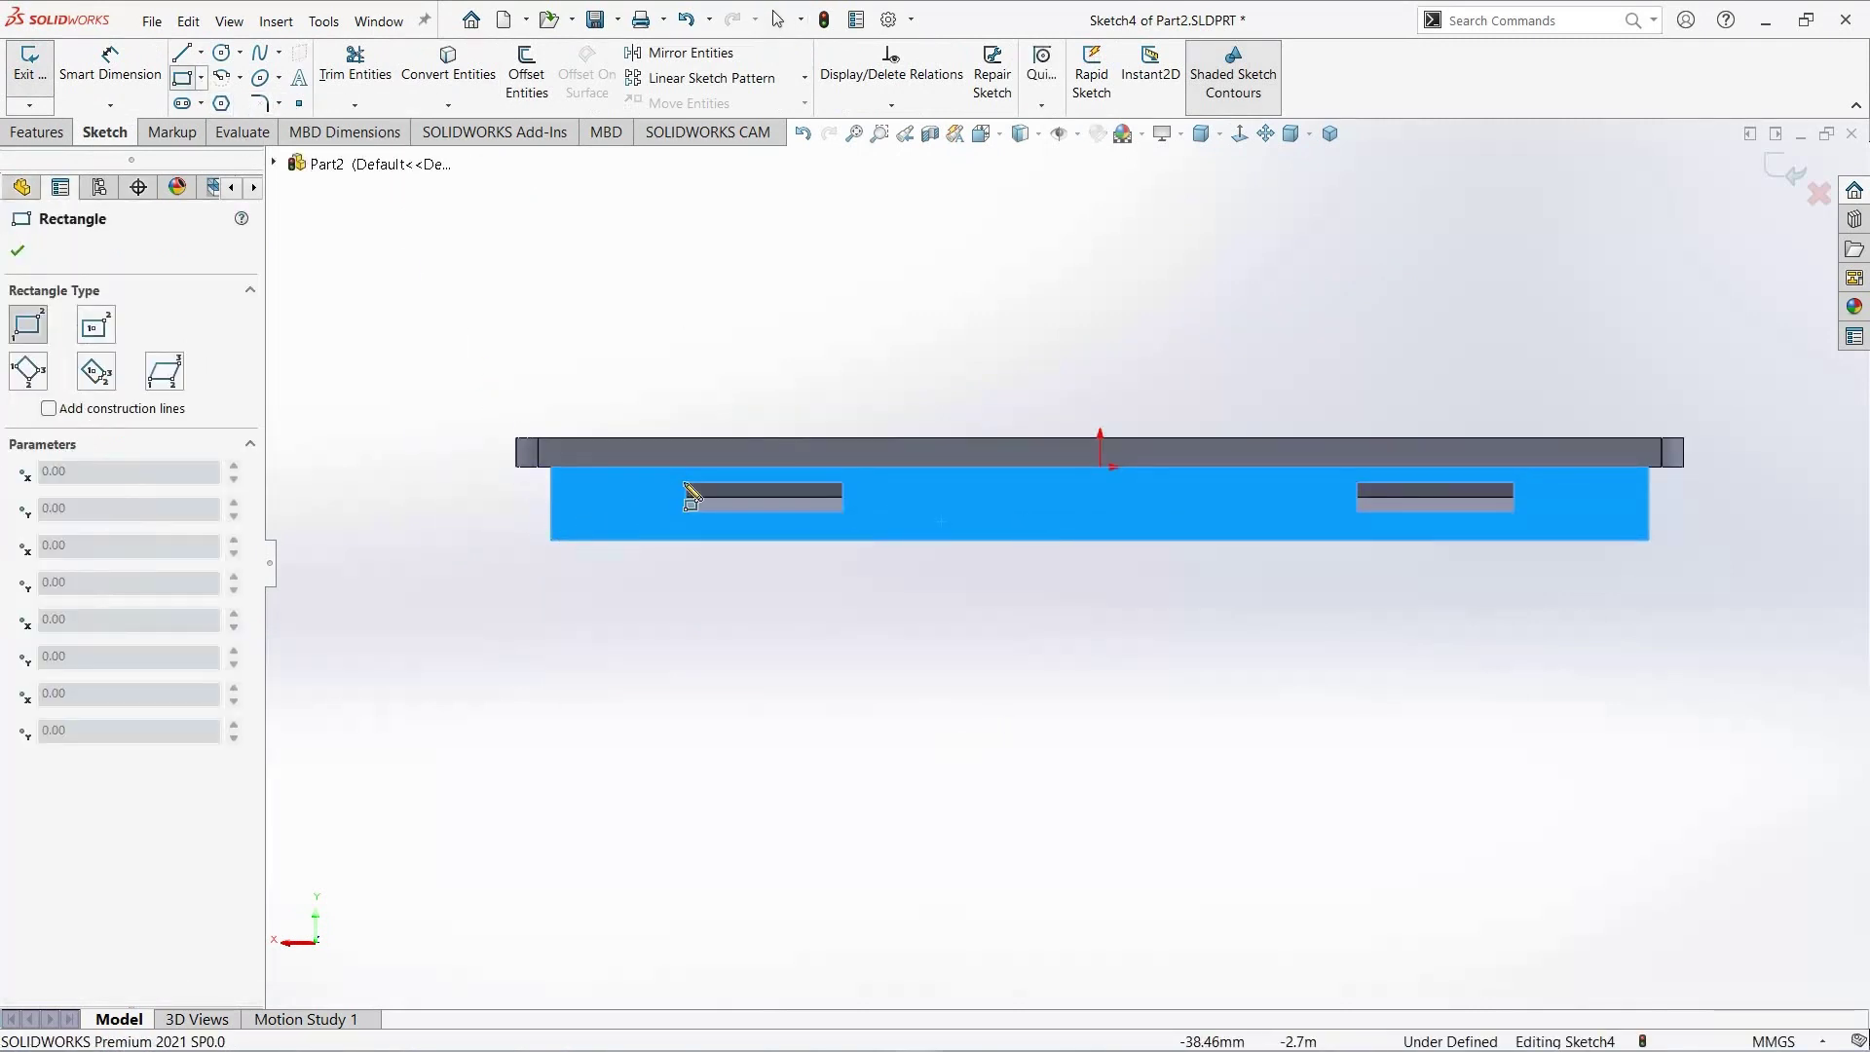
pyautogui.click(529, 483)
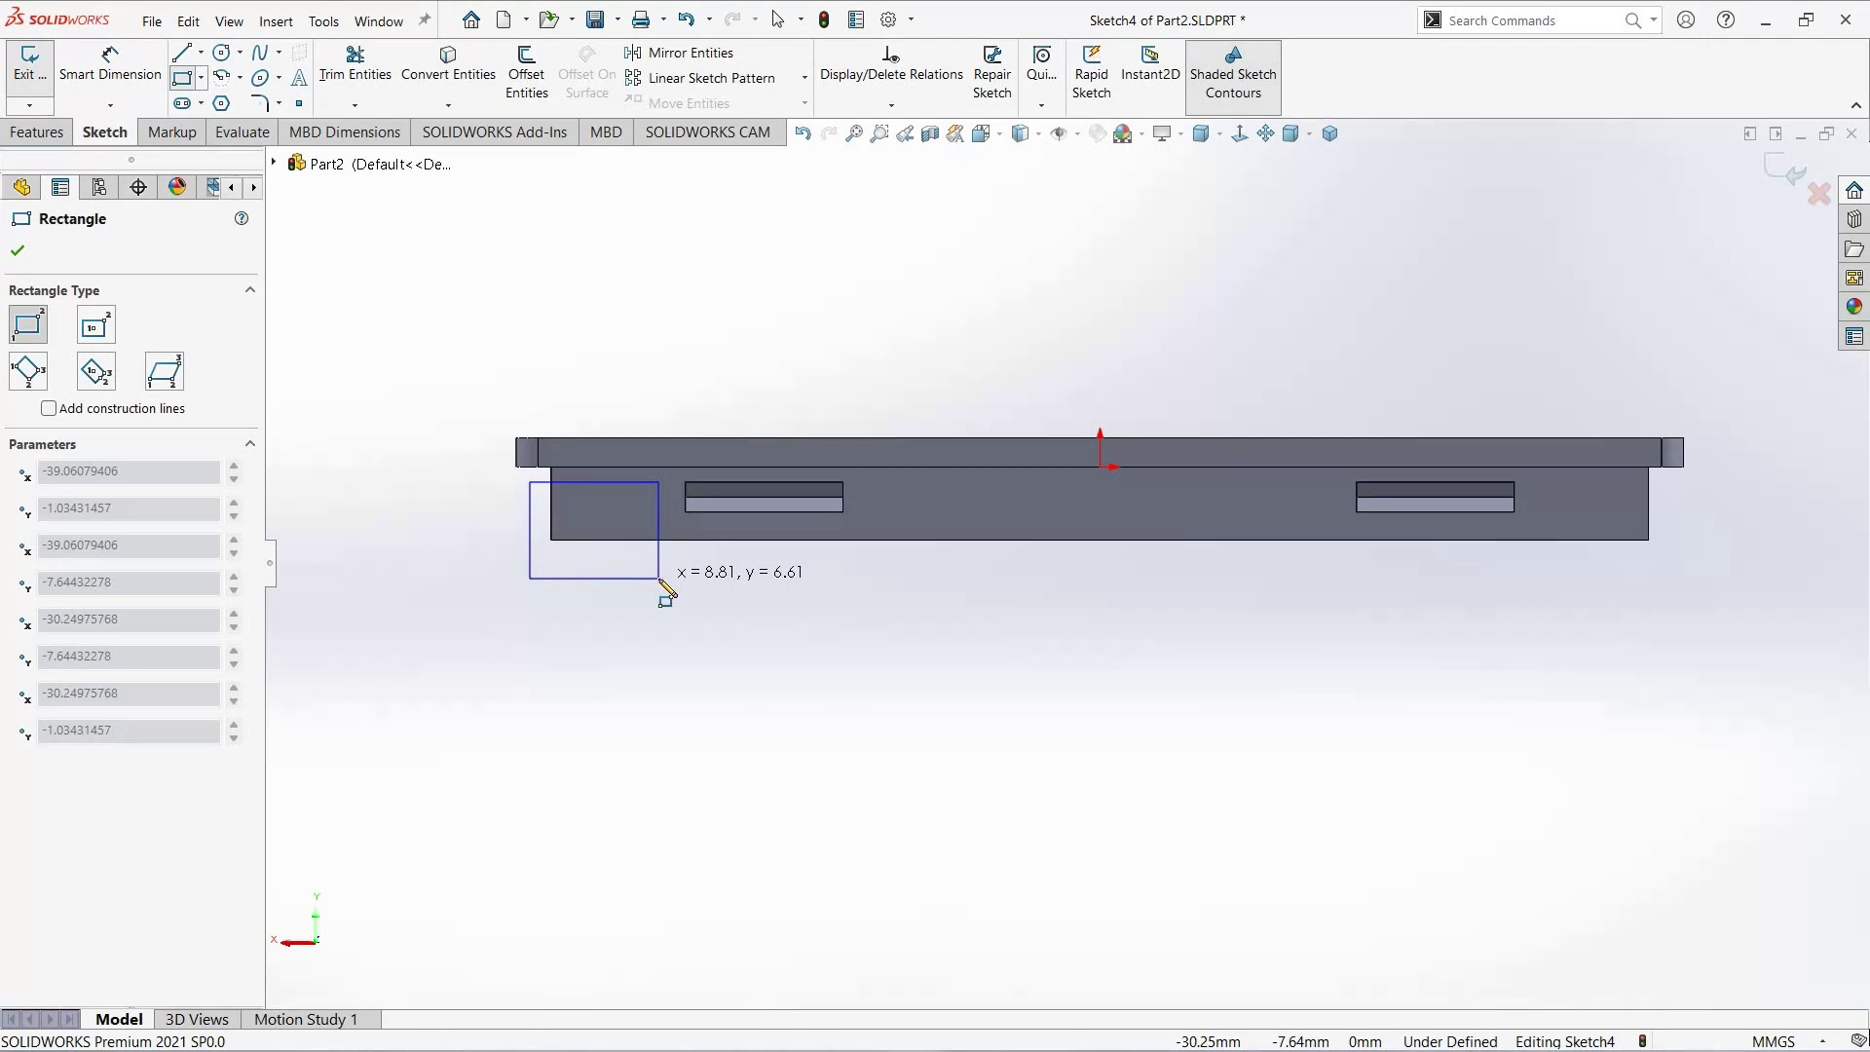
pyautogui.click(659, 578)
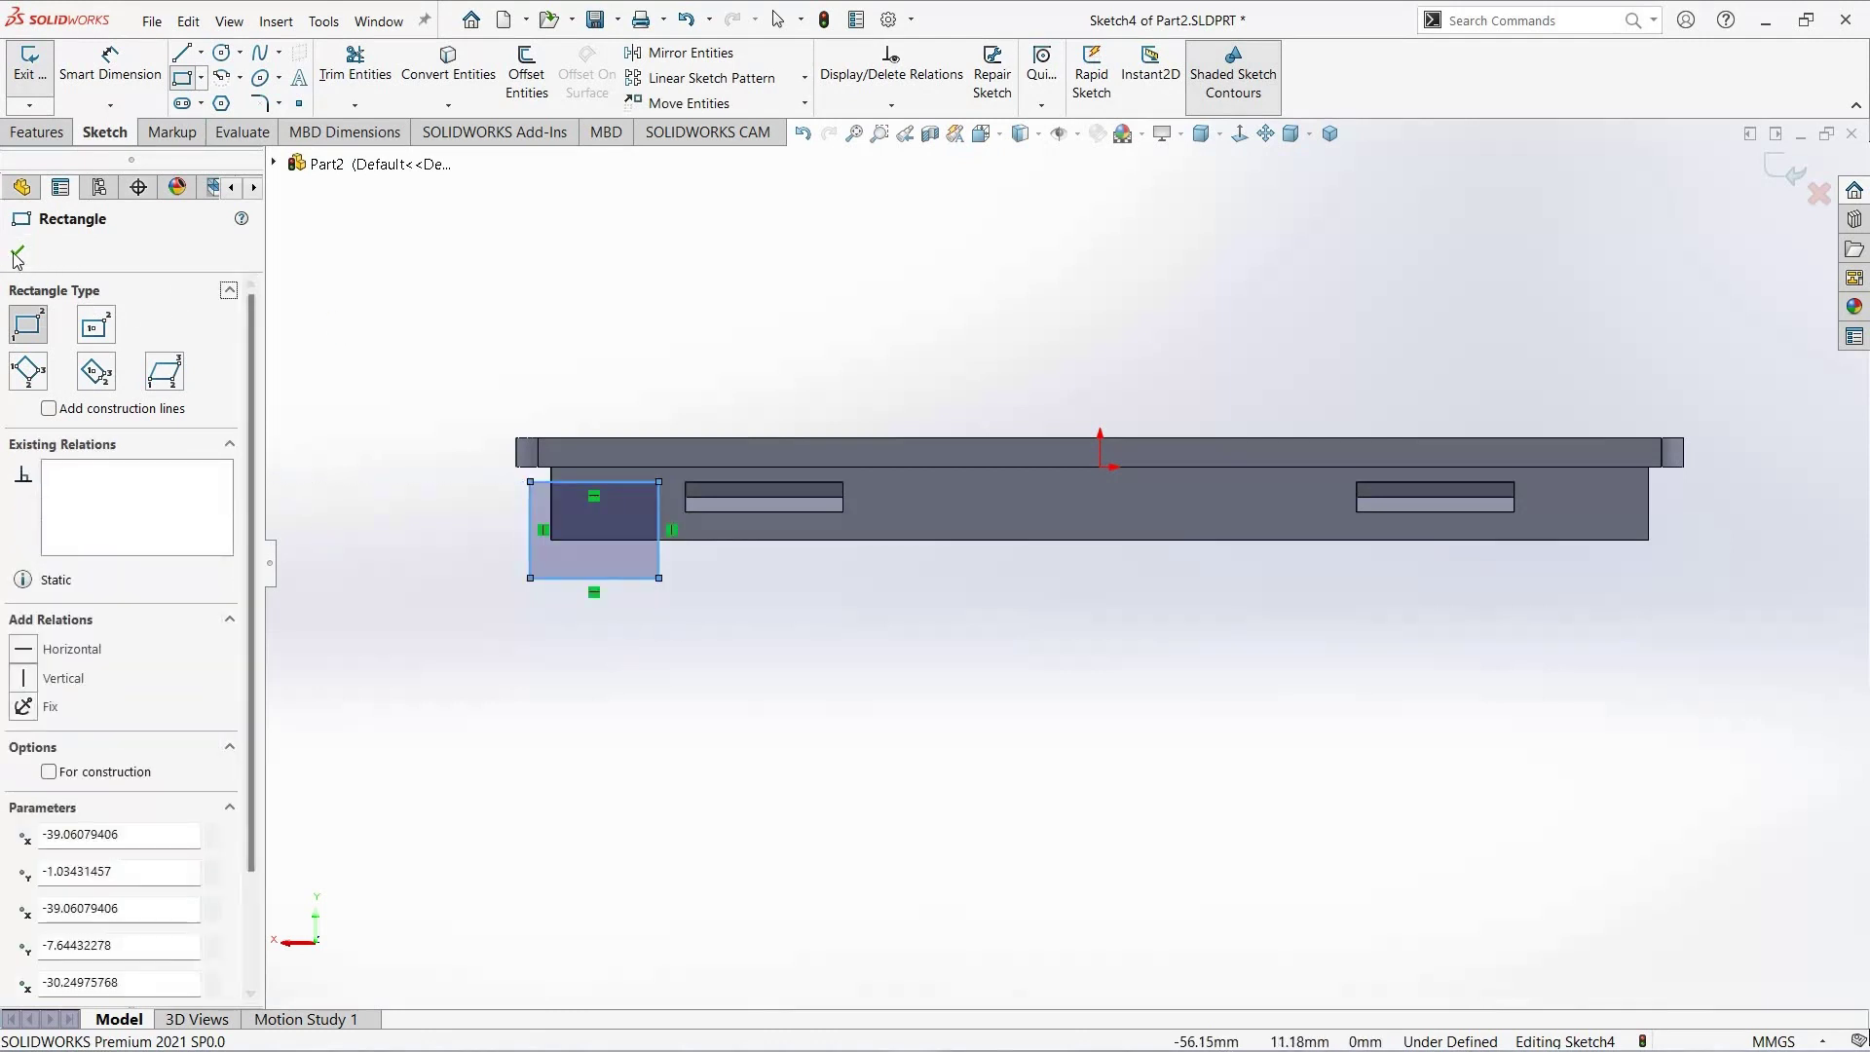
pyautogui.press('Escape')
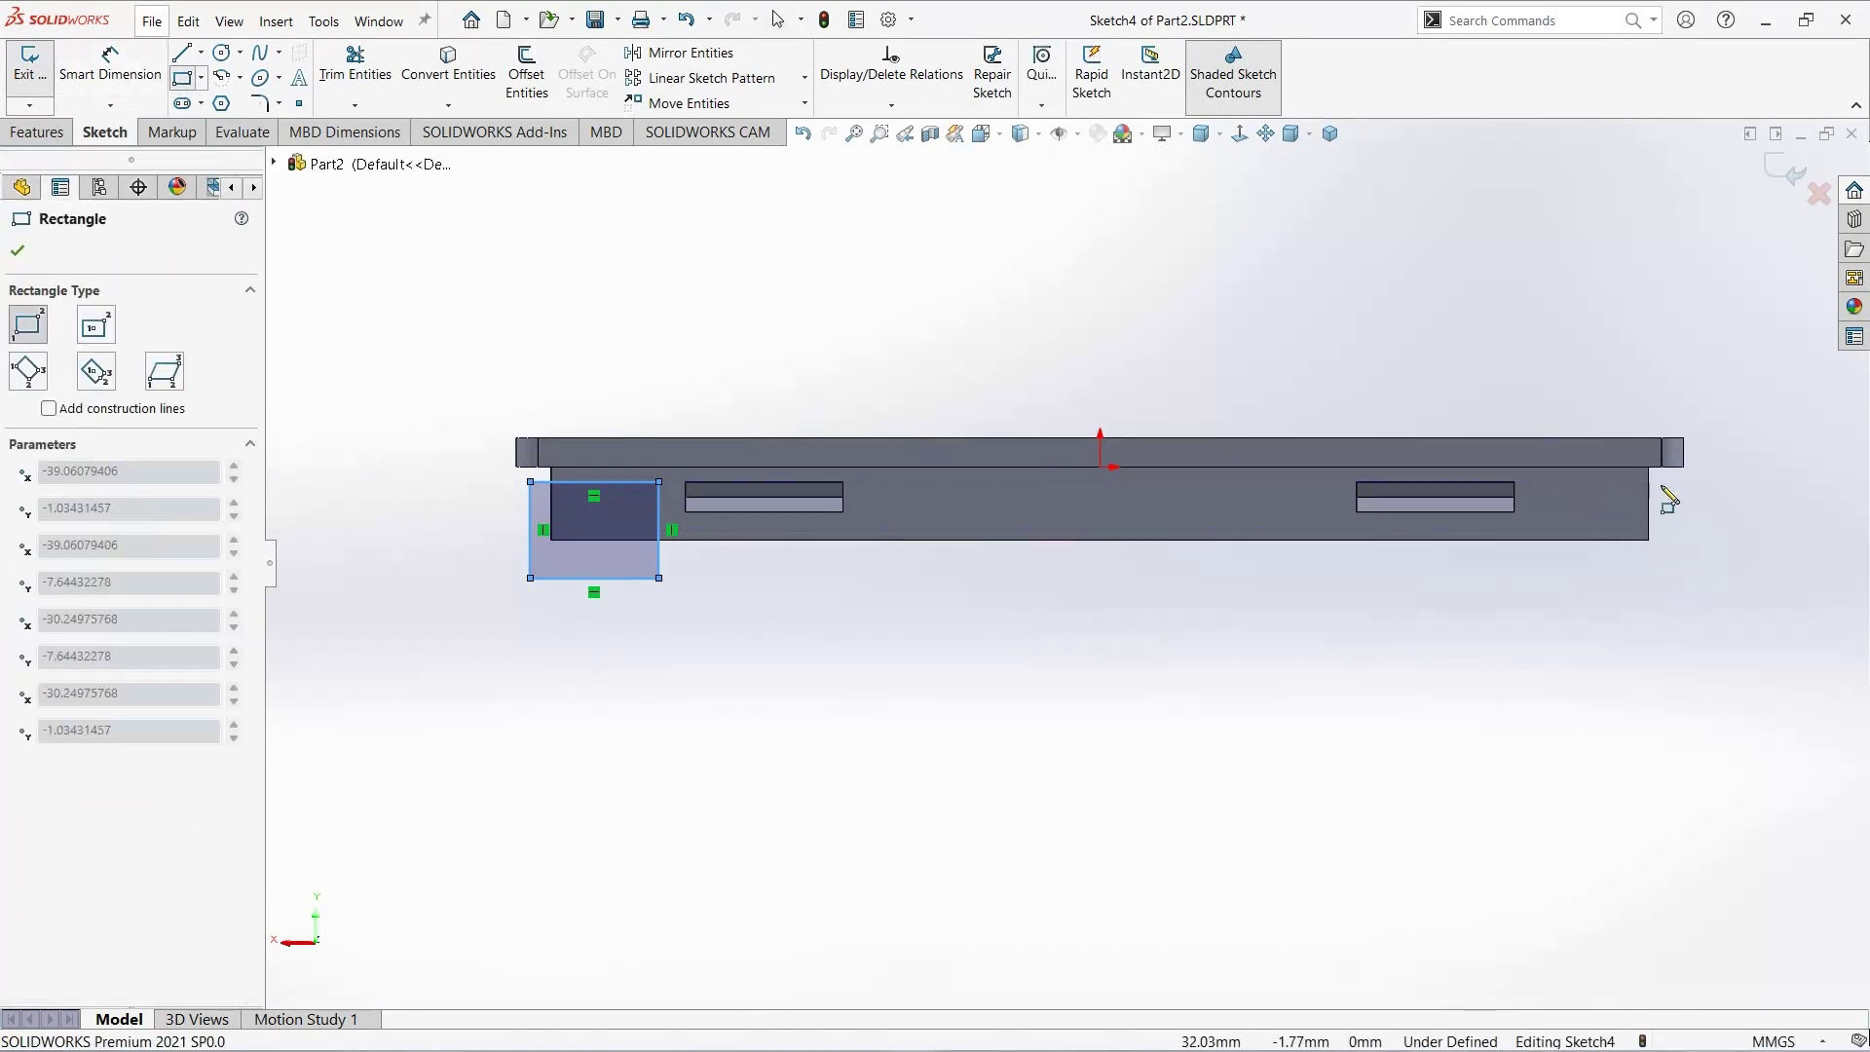
# Step: Draw rectangles over the lid's right end and across its middle
pyautogui.click(1689, 483)
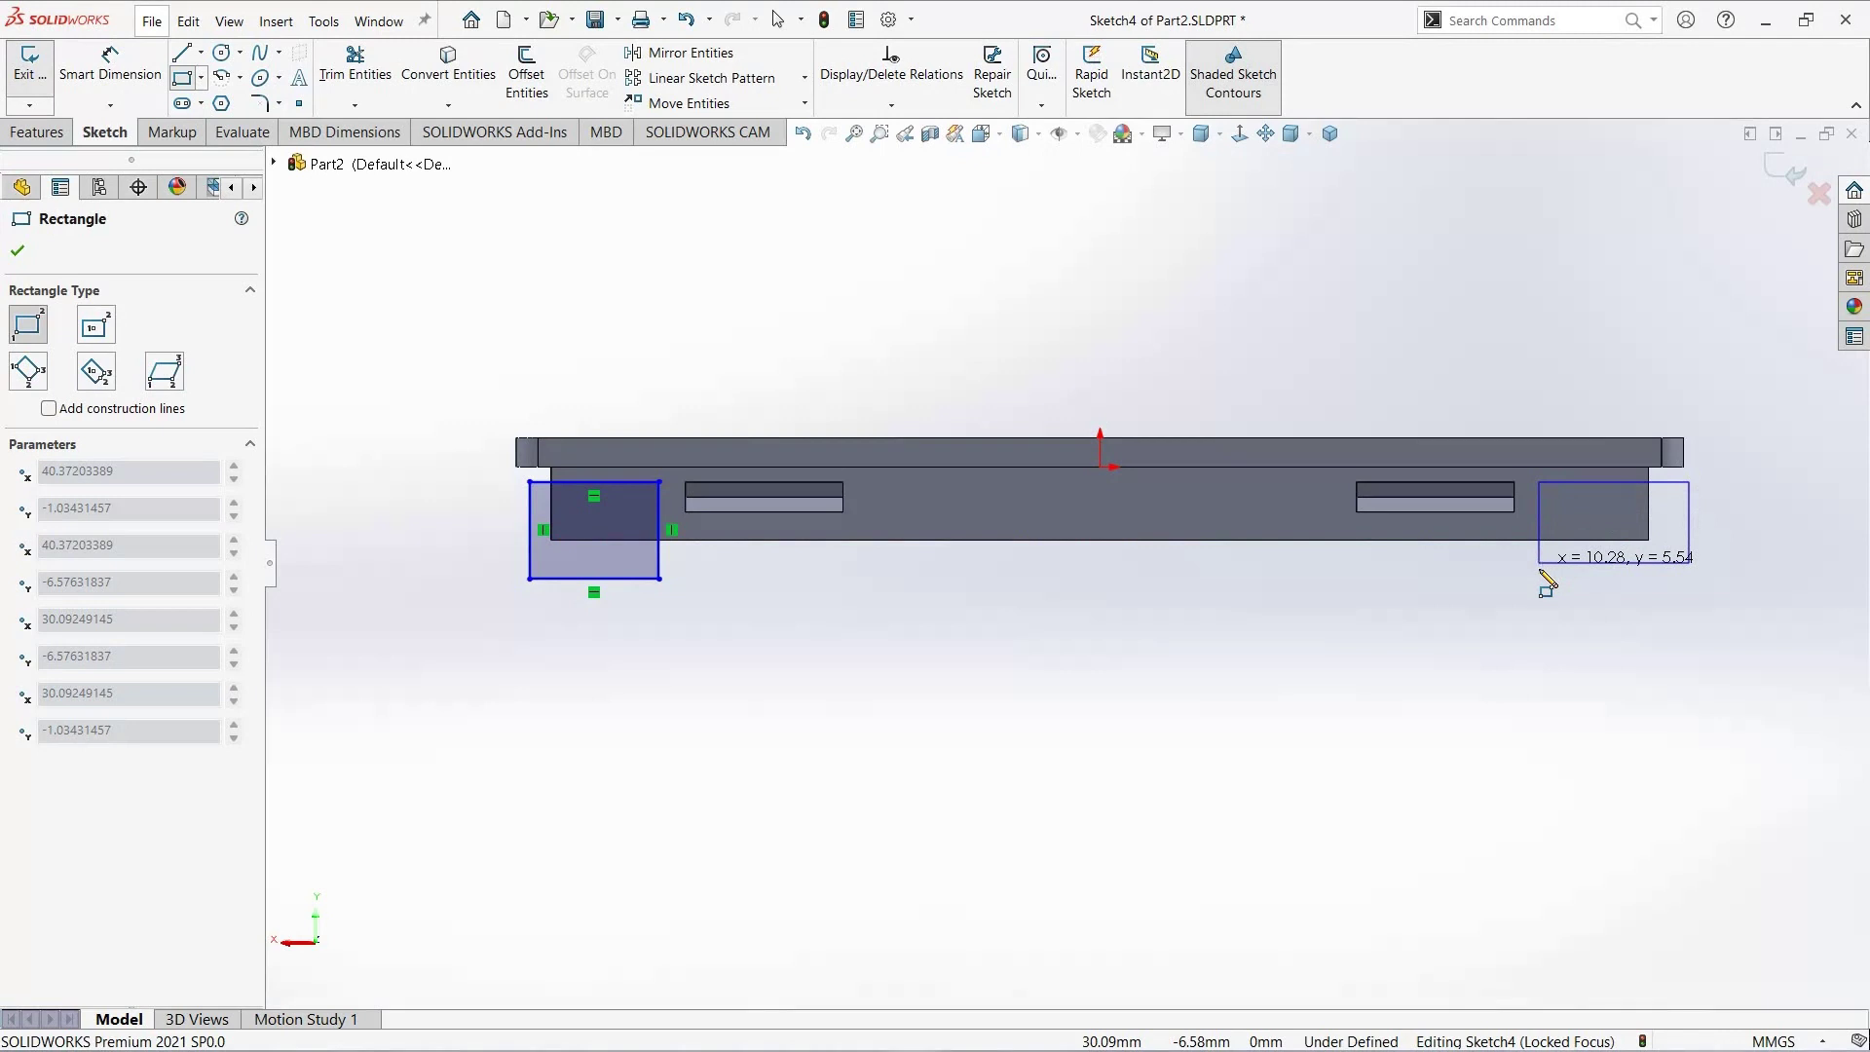
pyautogui.click(1541, 572)
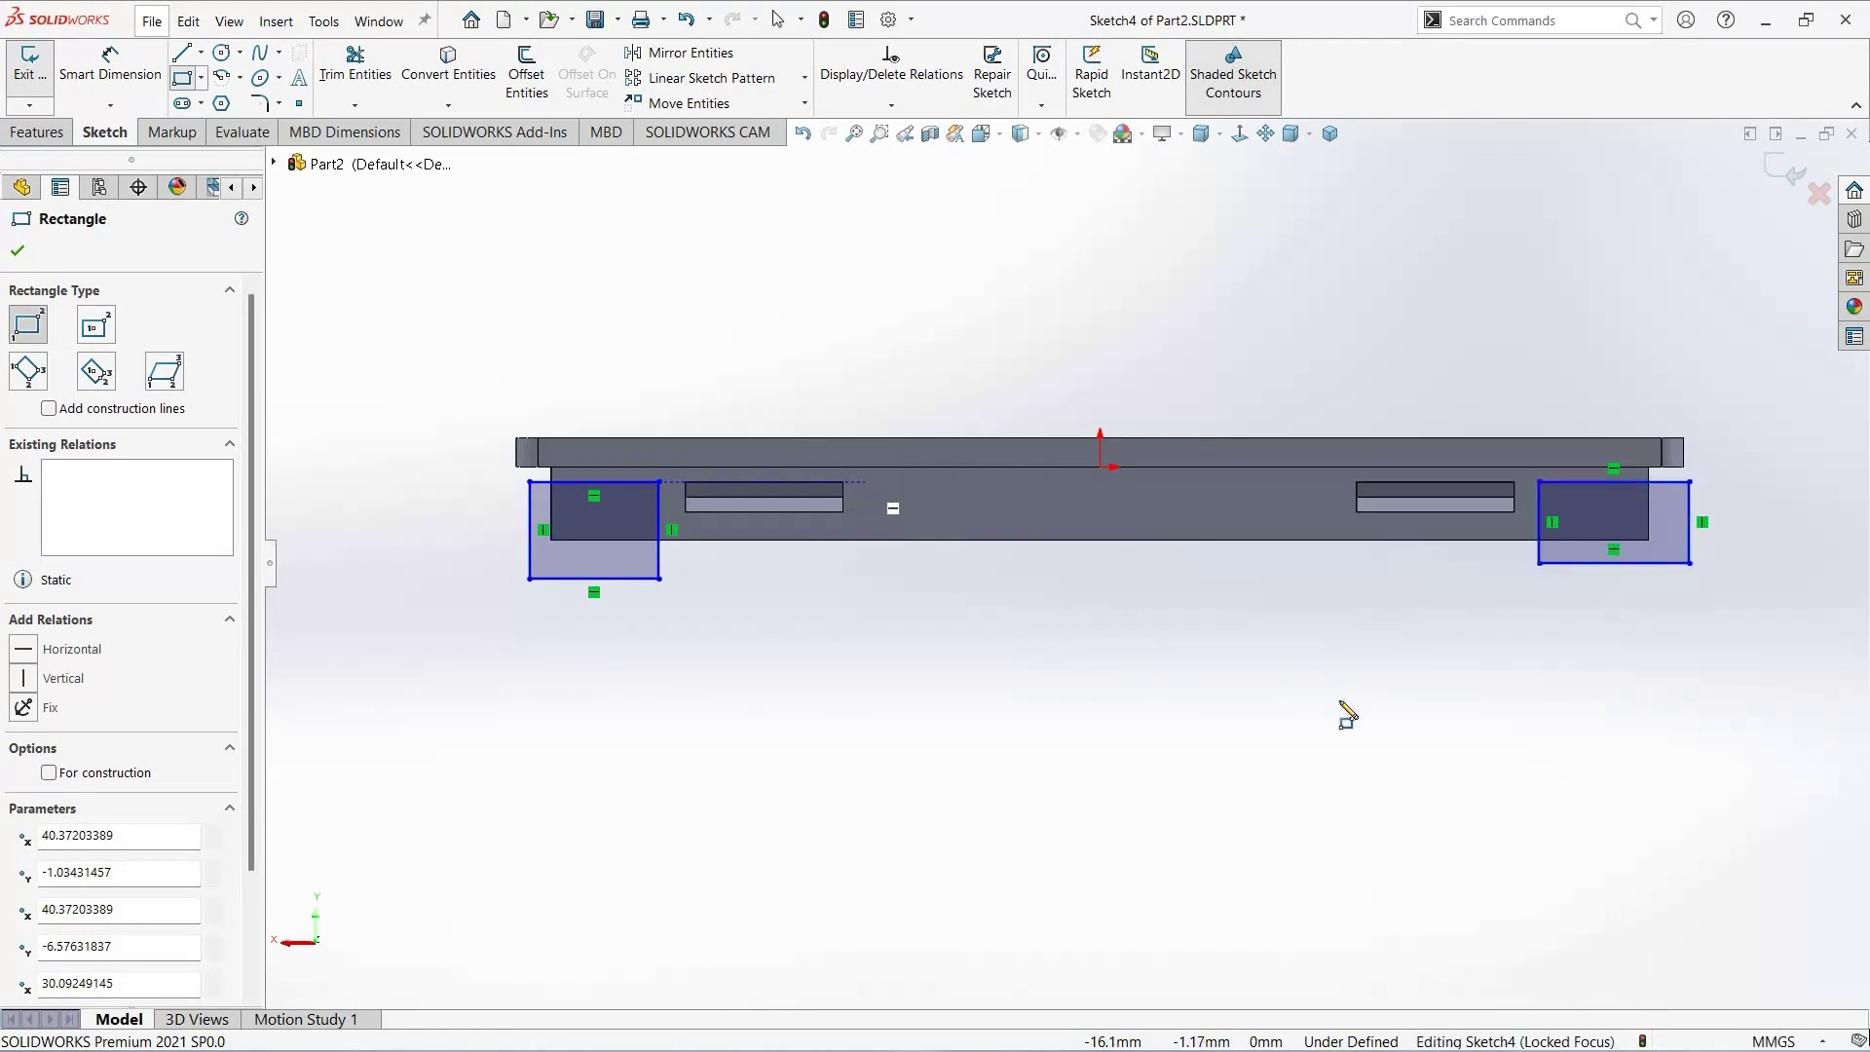
pyautogui.click(864, 481)
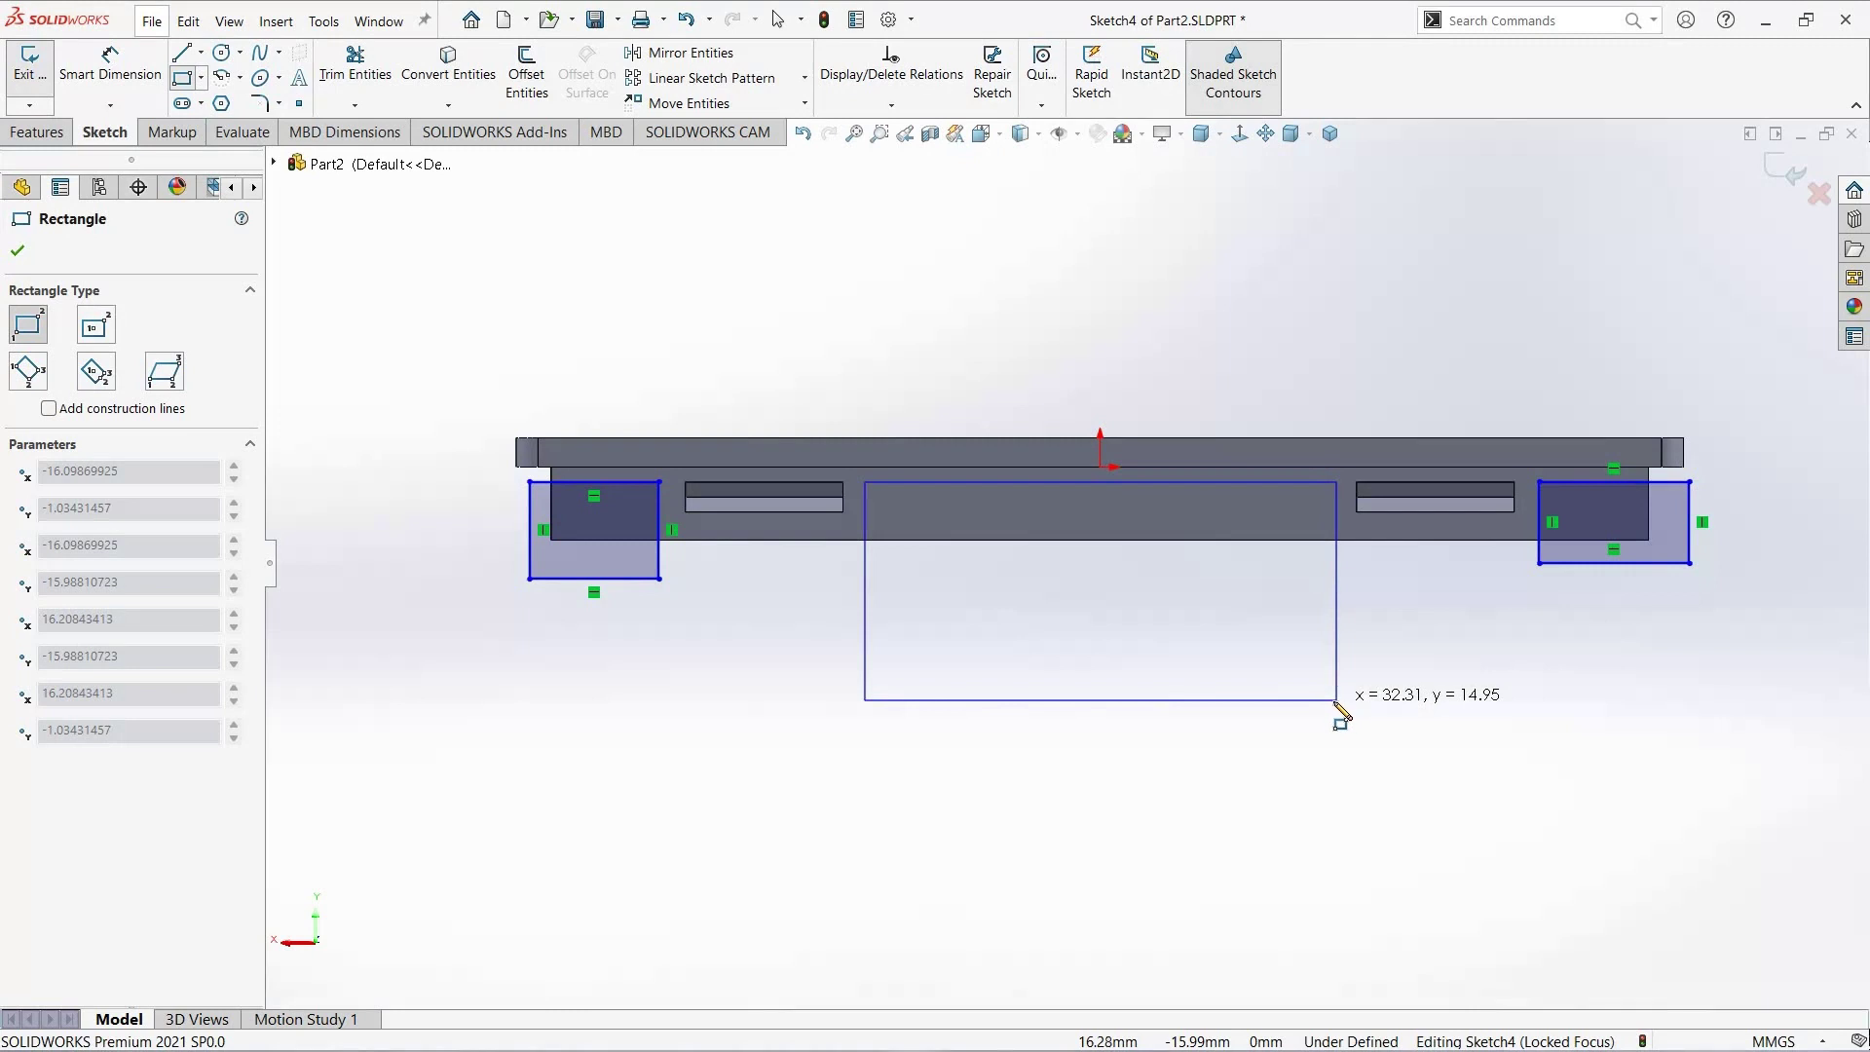
pyautogui.click(1335, 702)
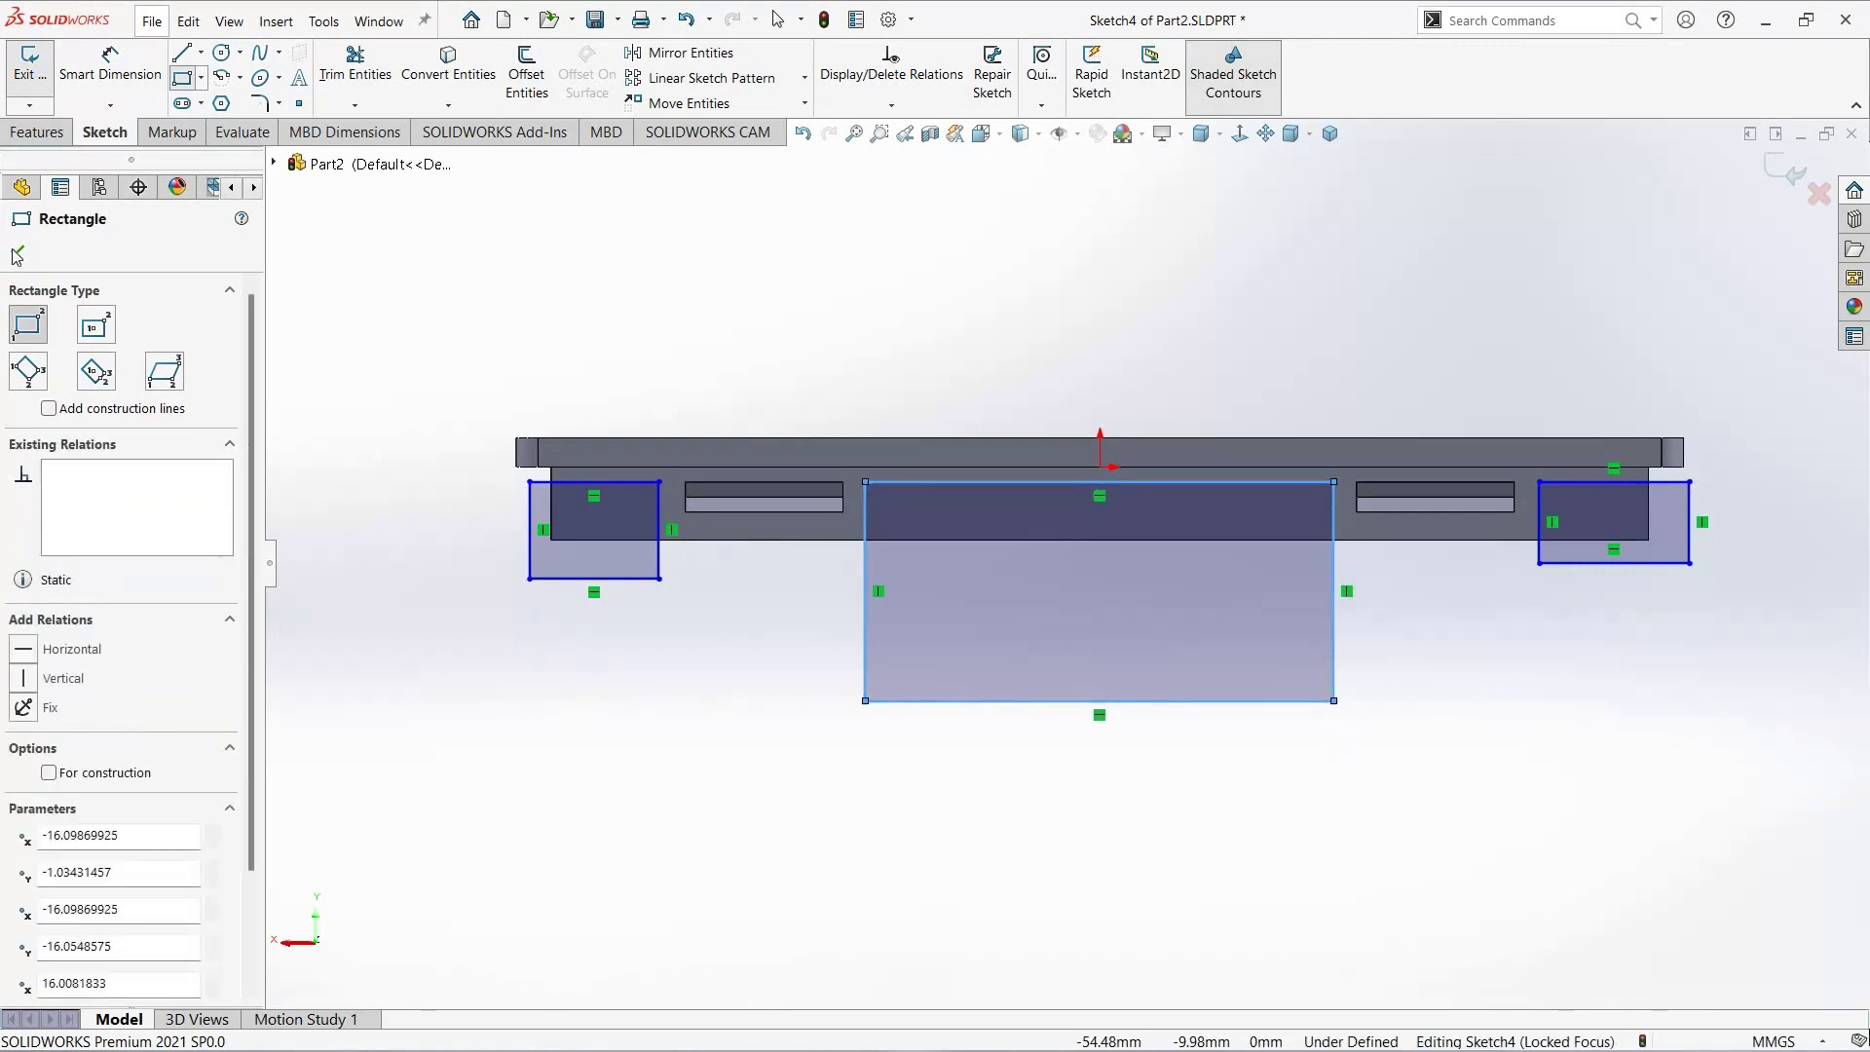
pyautogui.press('Escape')
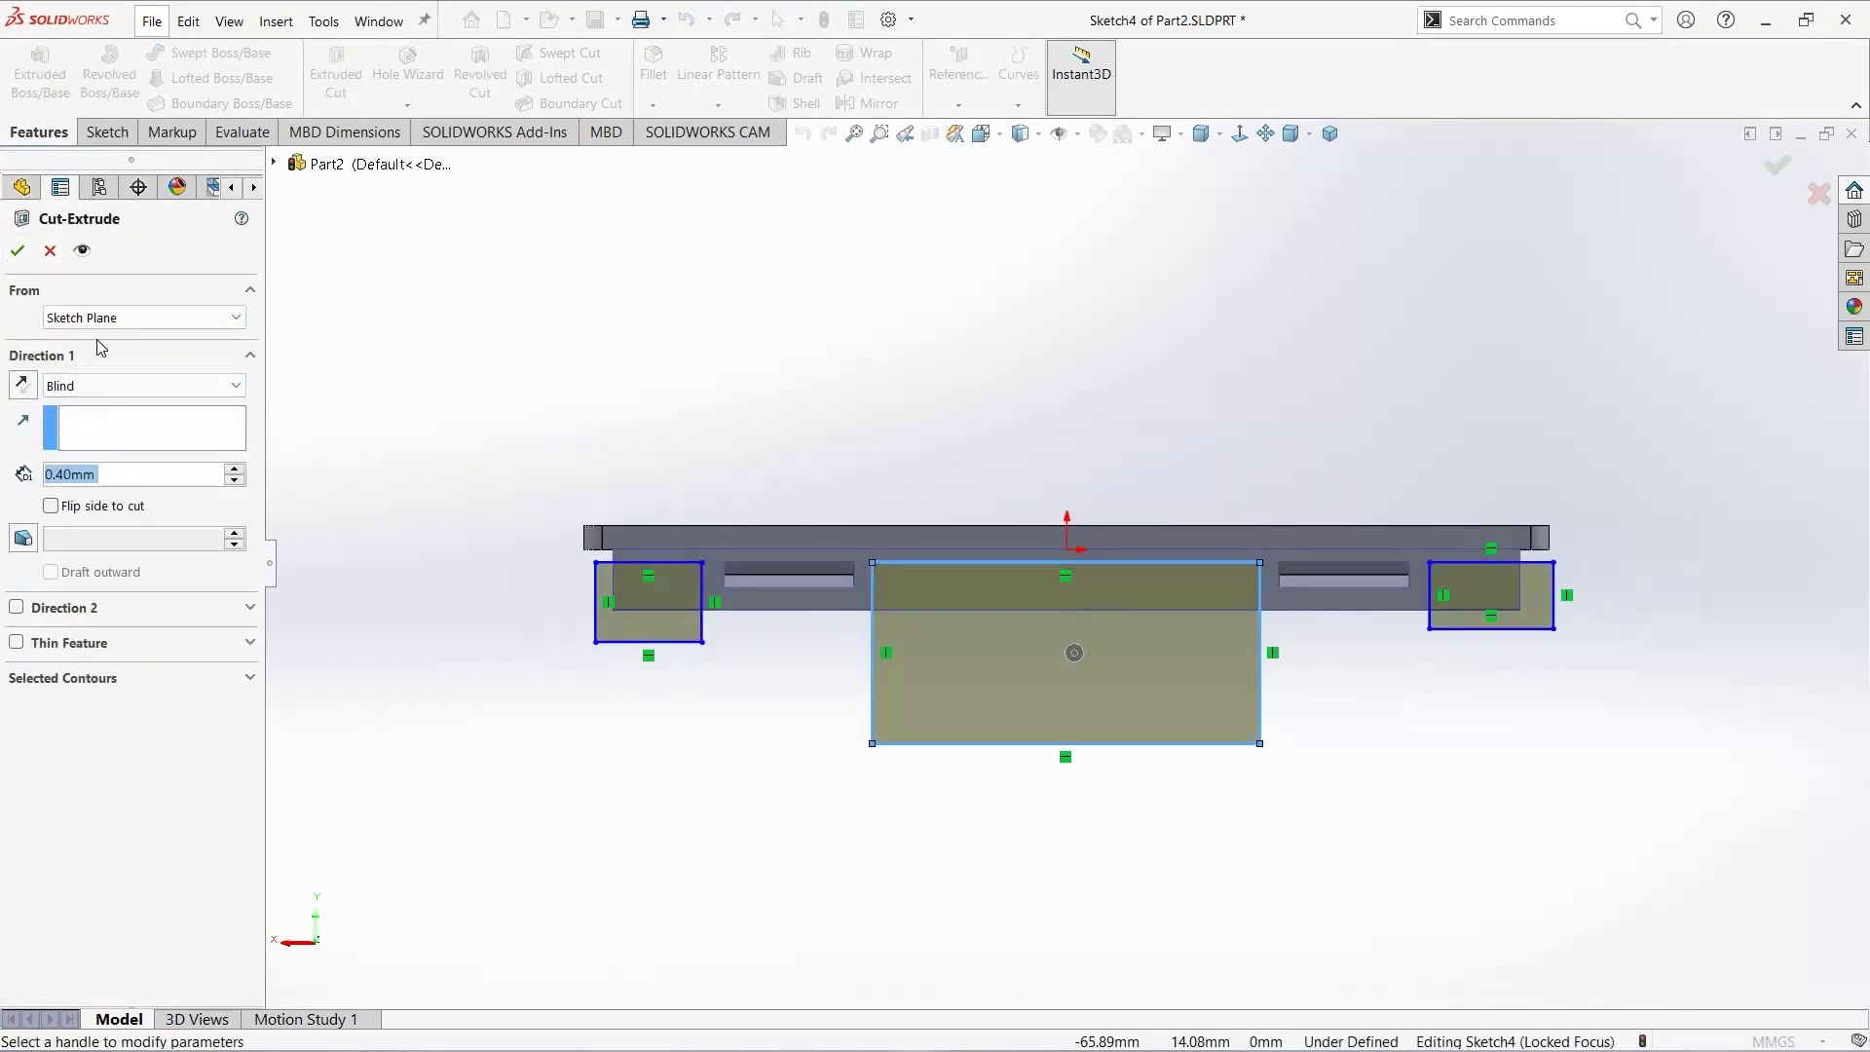
# Step: Cut the three sketched rectangles Through All to create Cut-Extrude2, leaving two clips
pyautogui.click(82, 390)
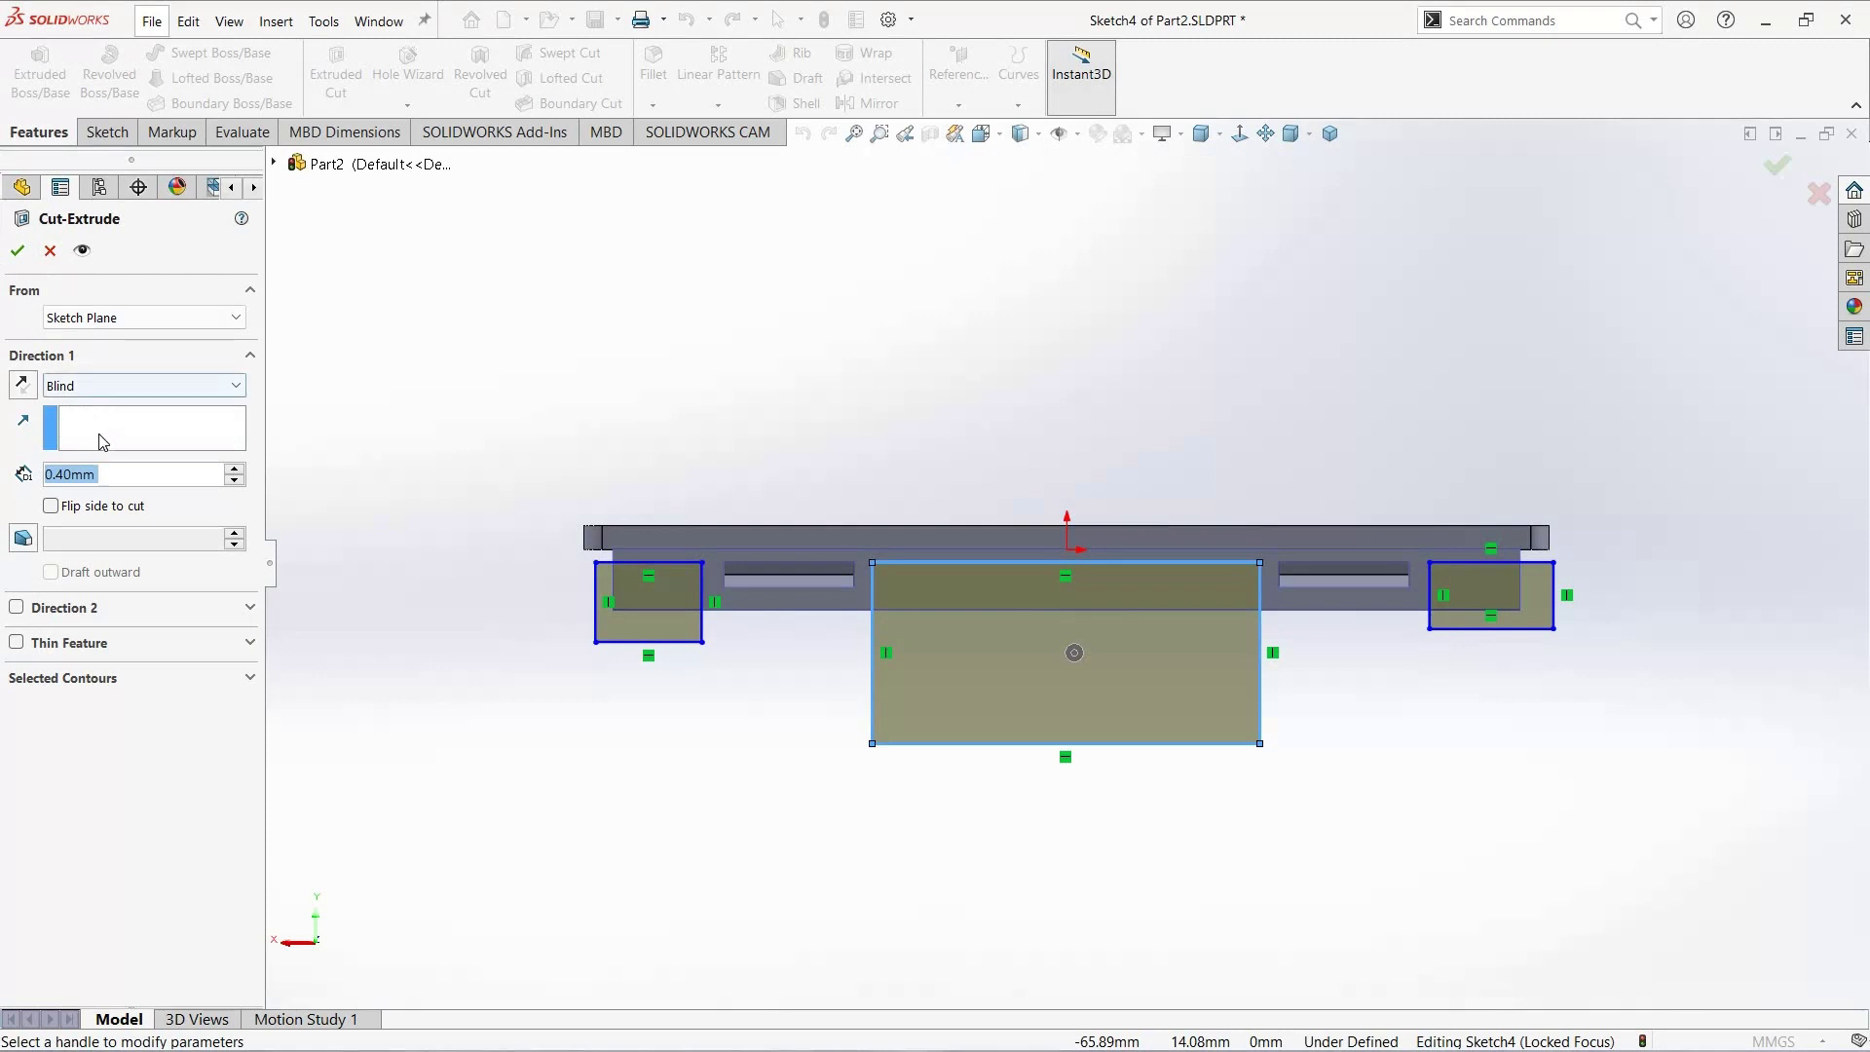
pyautogui.click(93, 425)
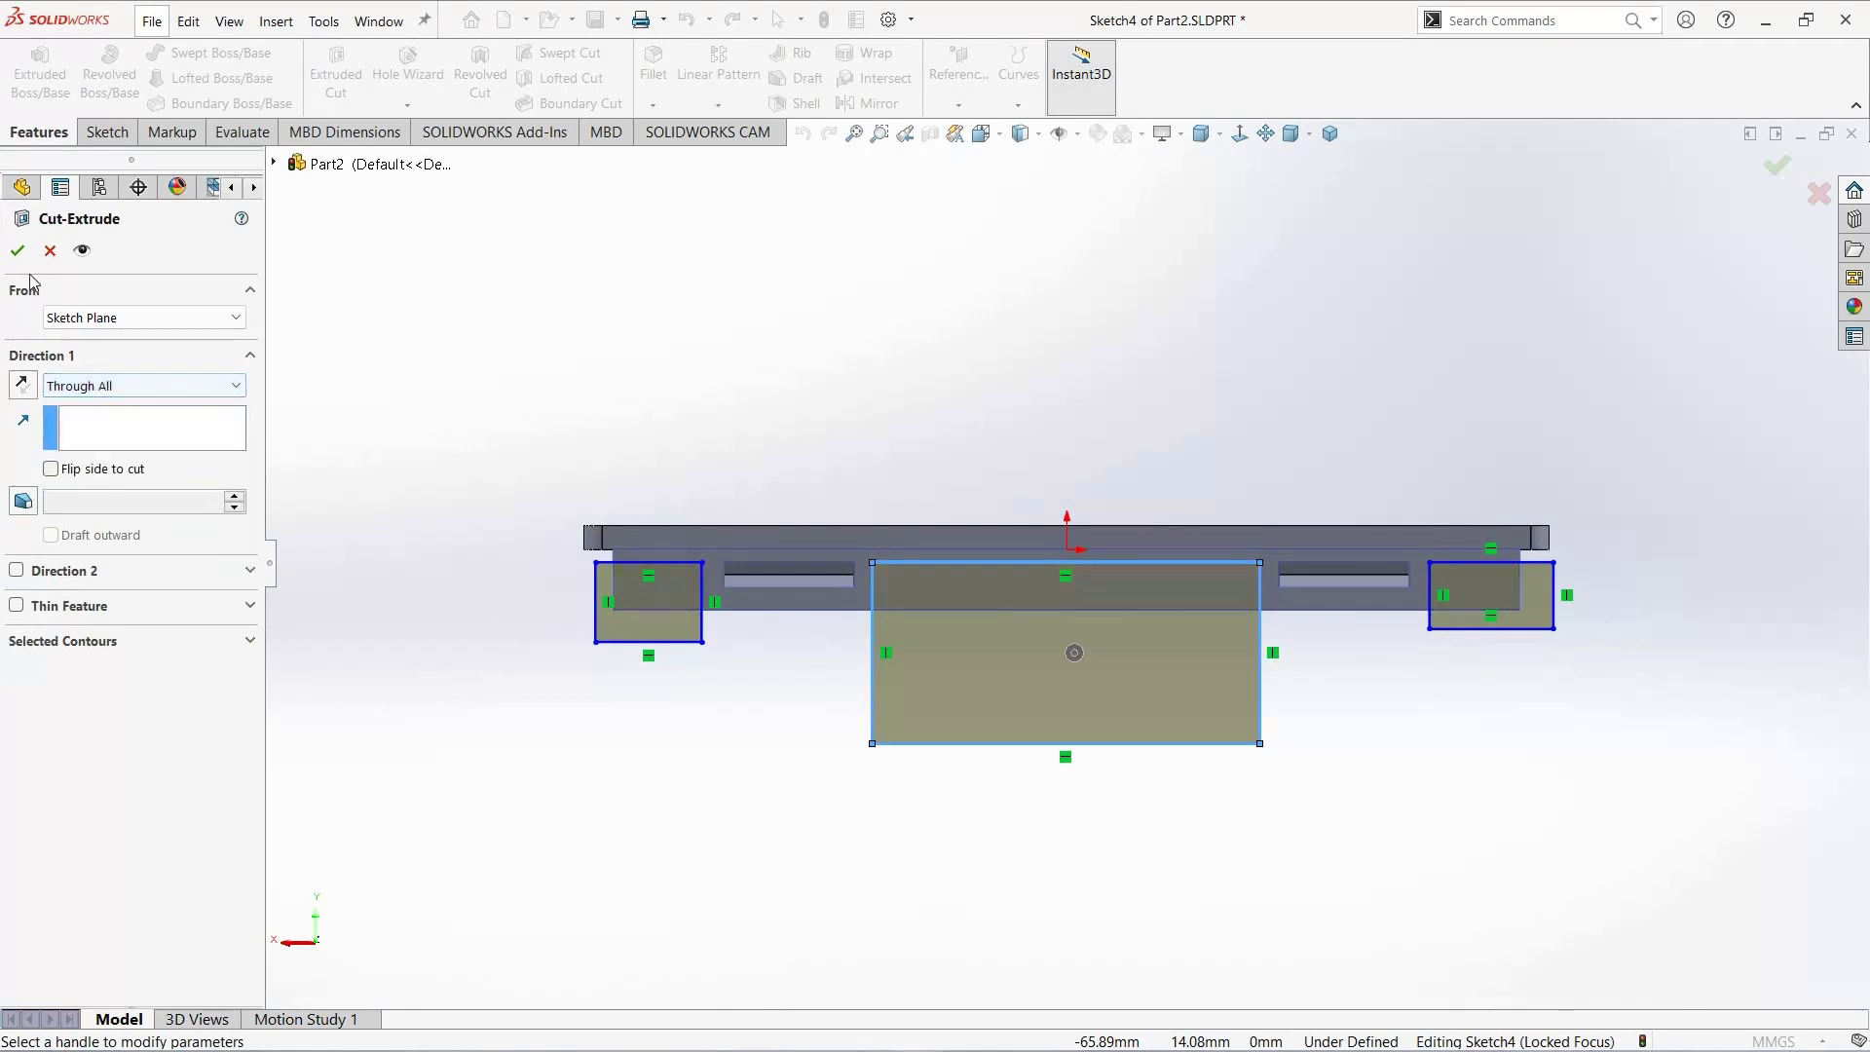
pyautogui.press('Return')
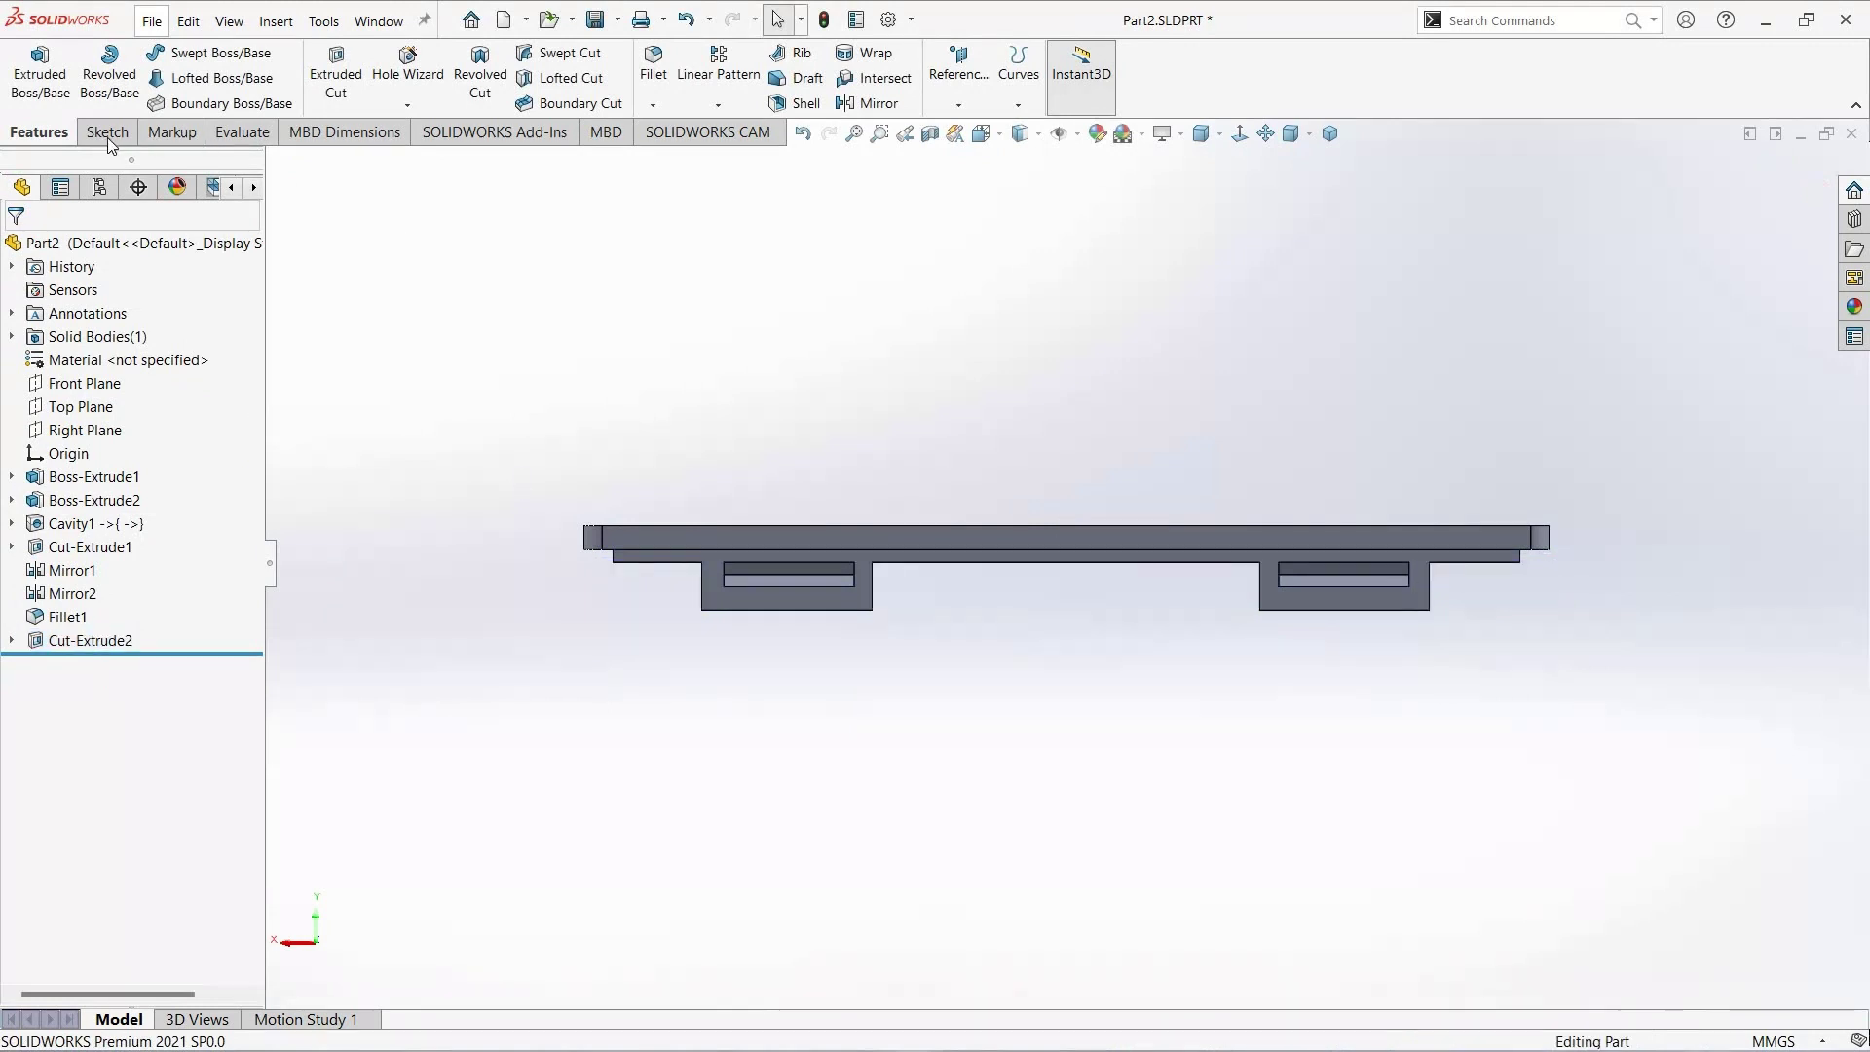
# Step: Start a 1.00mm × 45° chamfer and pick the first two lower clip edges
pyautogui.click(653, 104)
pyautogui.press('Down')
pyautogui.press('Down')
pyautogui.press('Return')
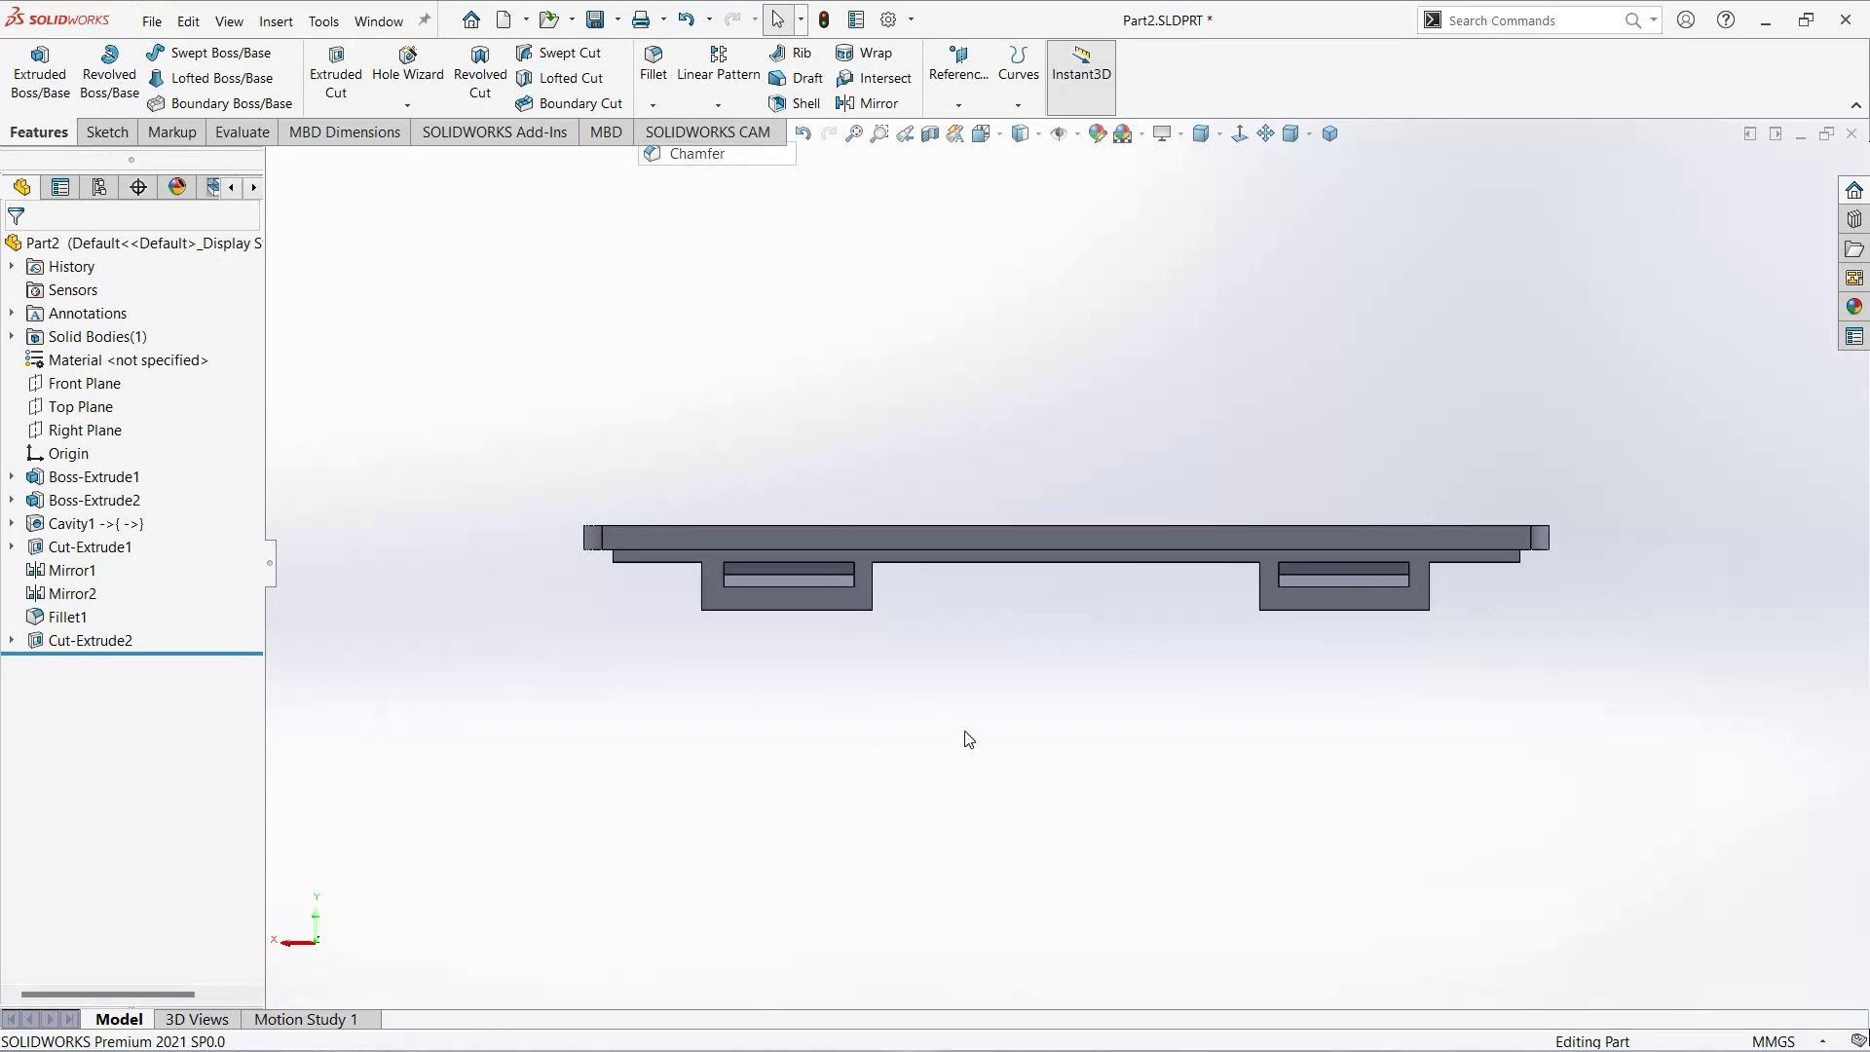
pyautogui.moveTo(940, 715); pyautogui.dragTo(754, 570, button='middle')
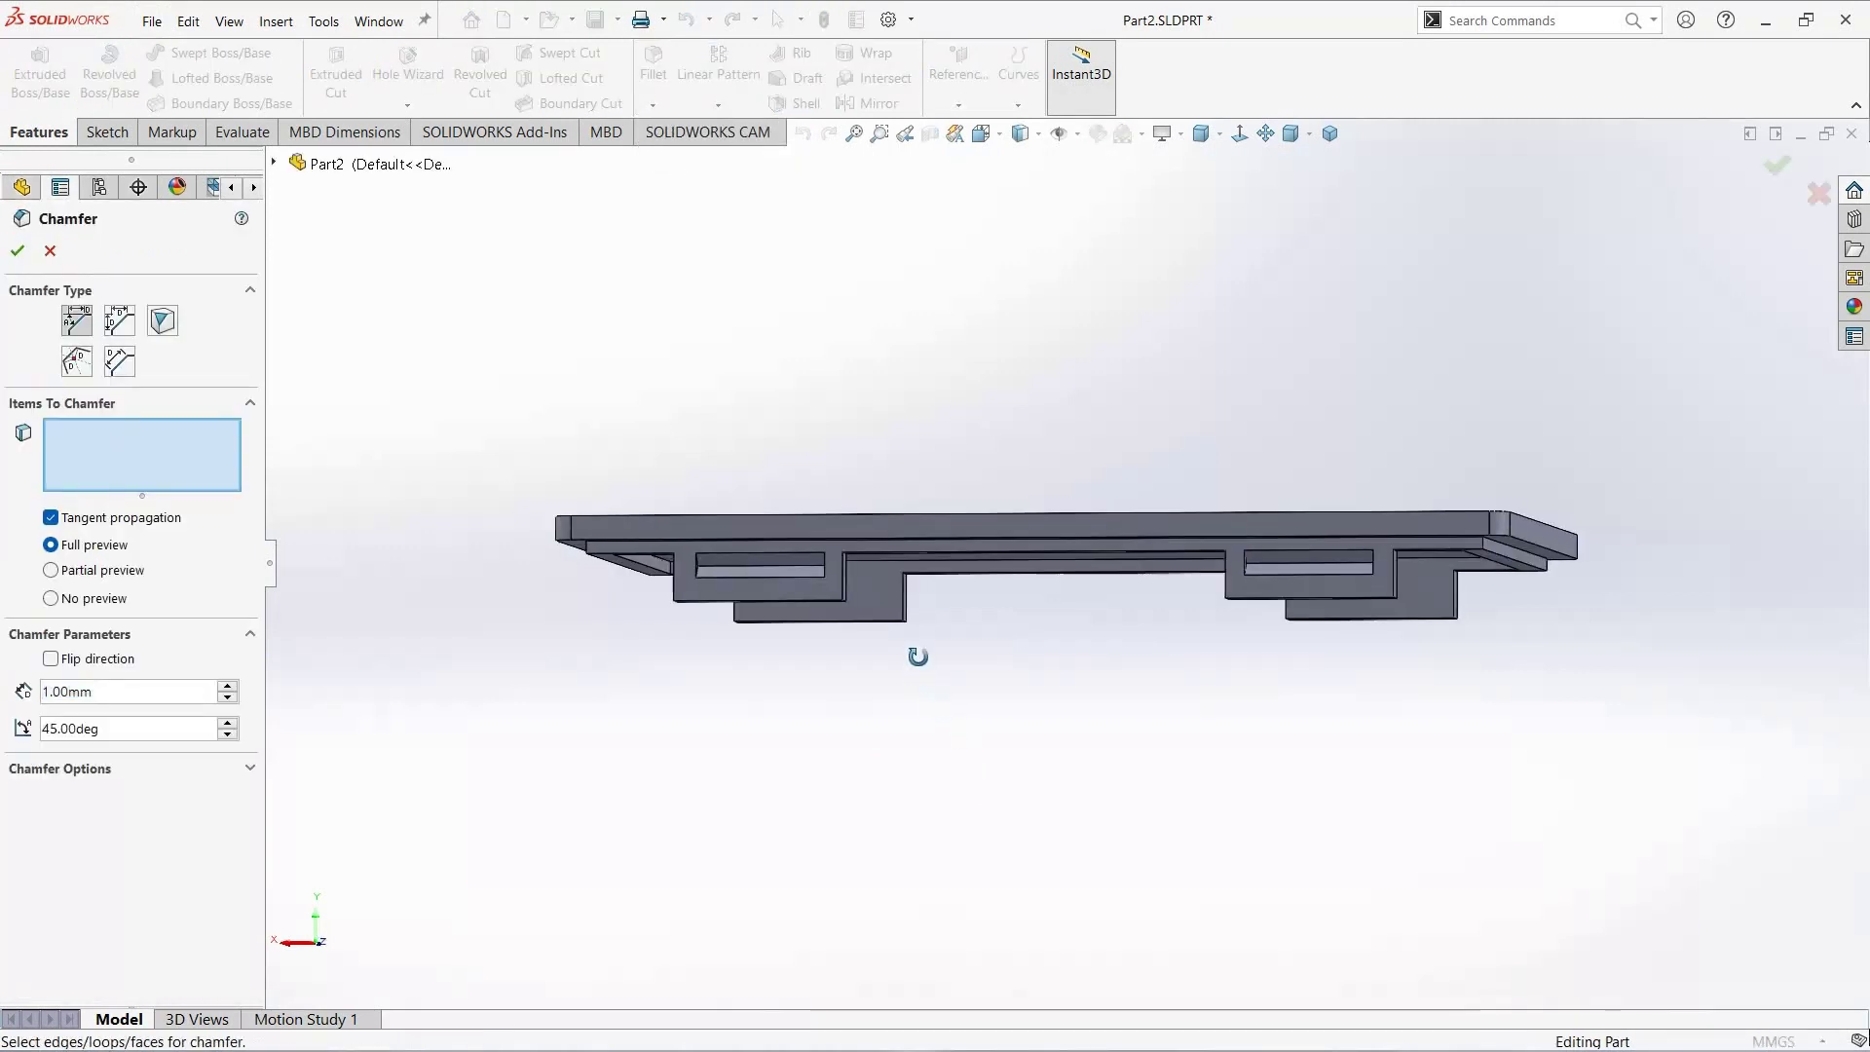
pyautogui.scroll(-3, 752, 563)
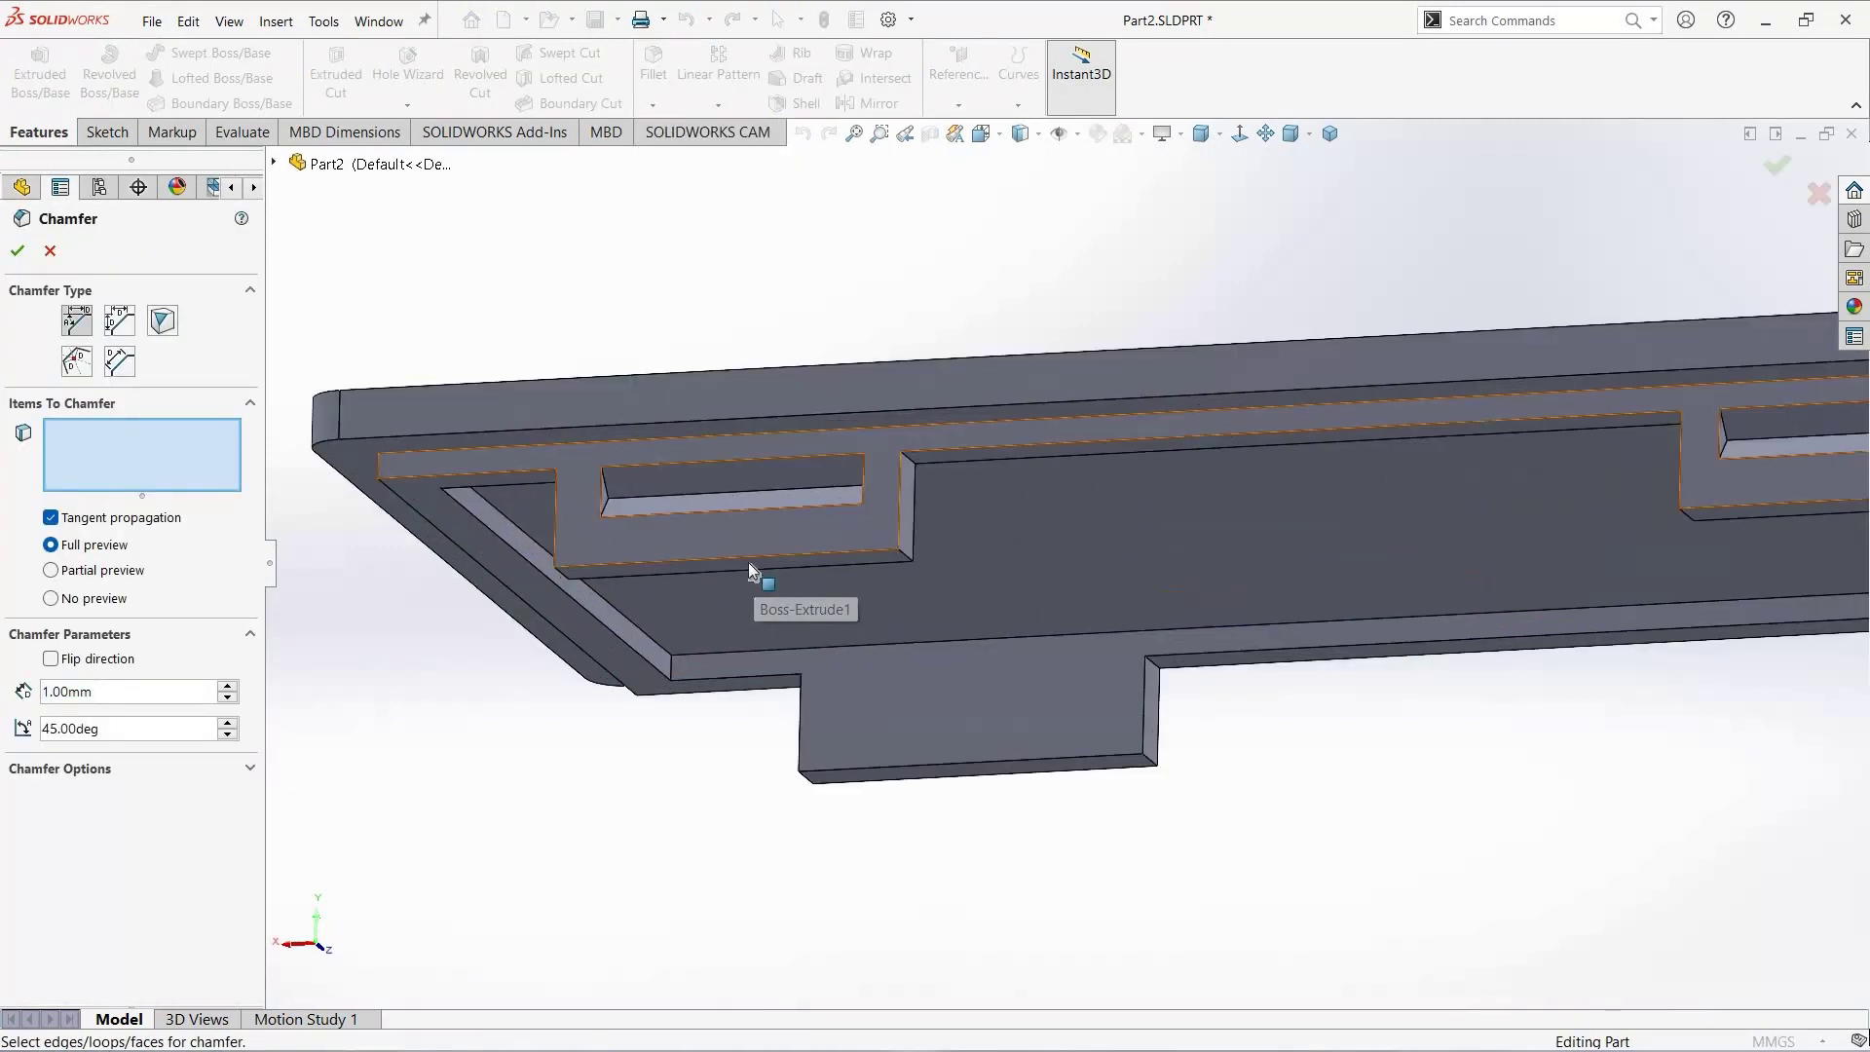
pyautogui.click(743, 565)
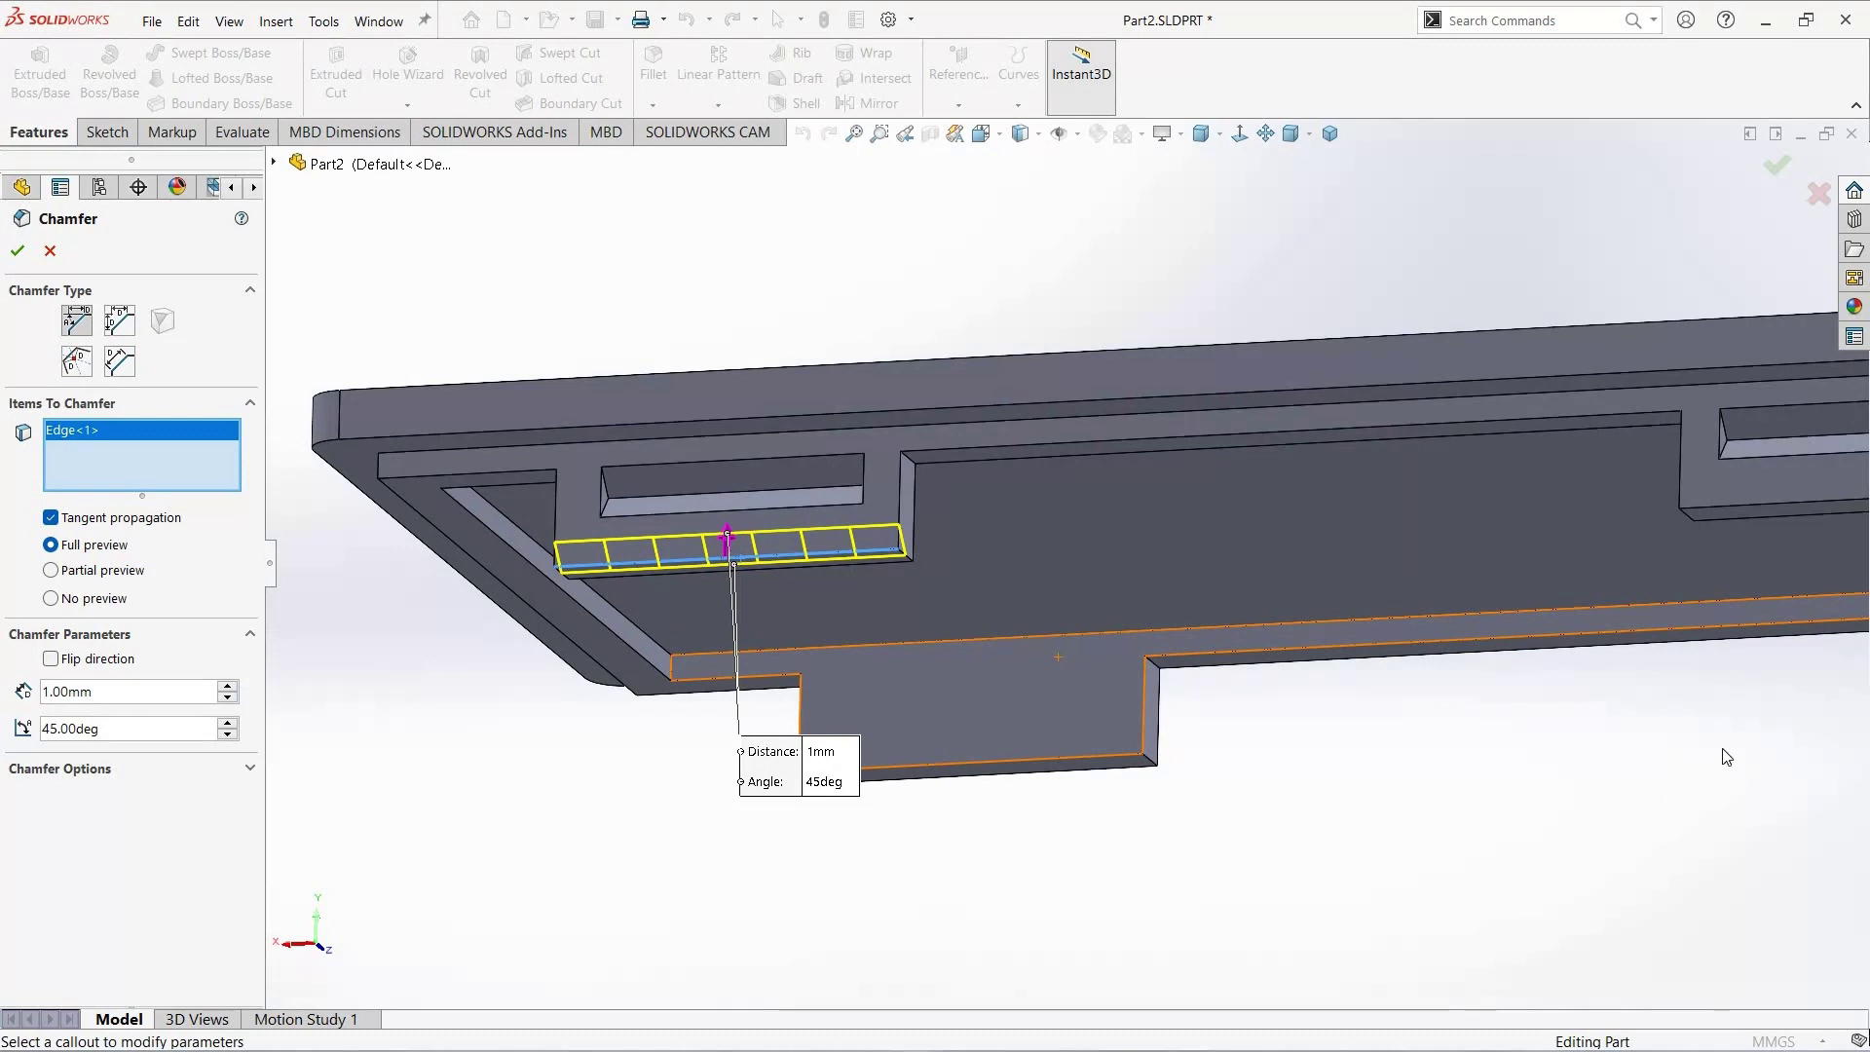
pyautogui.moveTo(1670, 609); pyautogui.dragTo(1626, 557, button='middle')
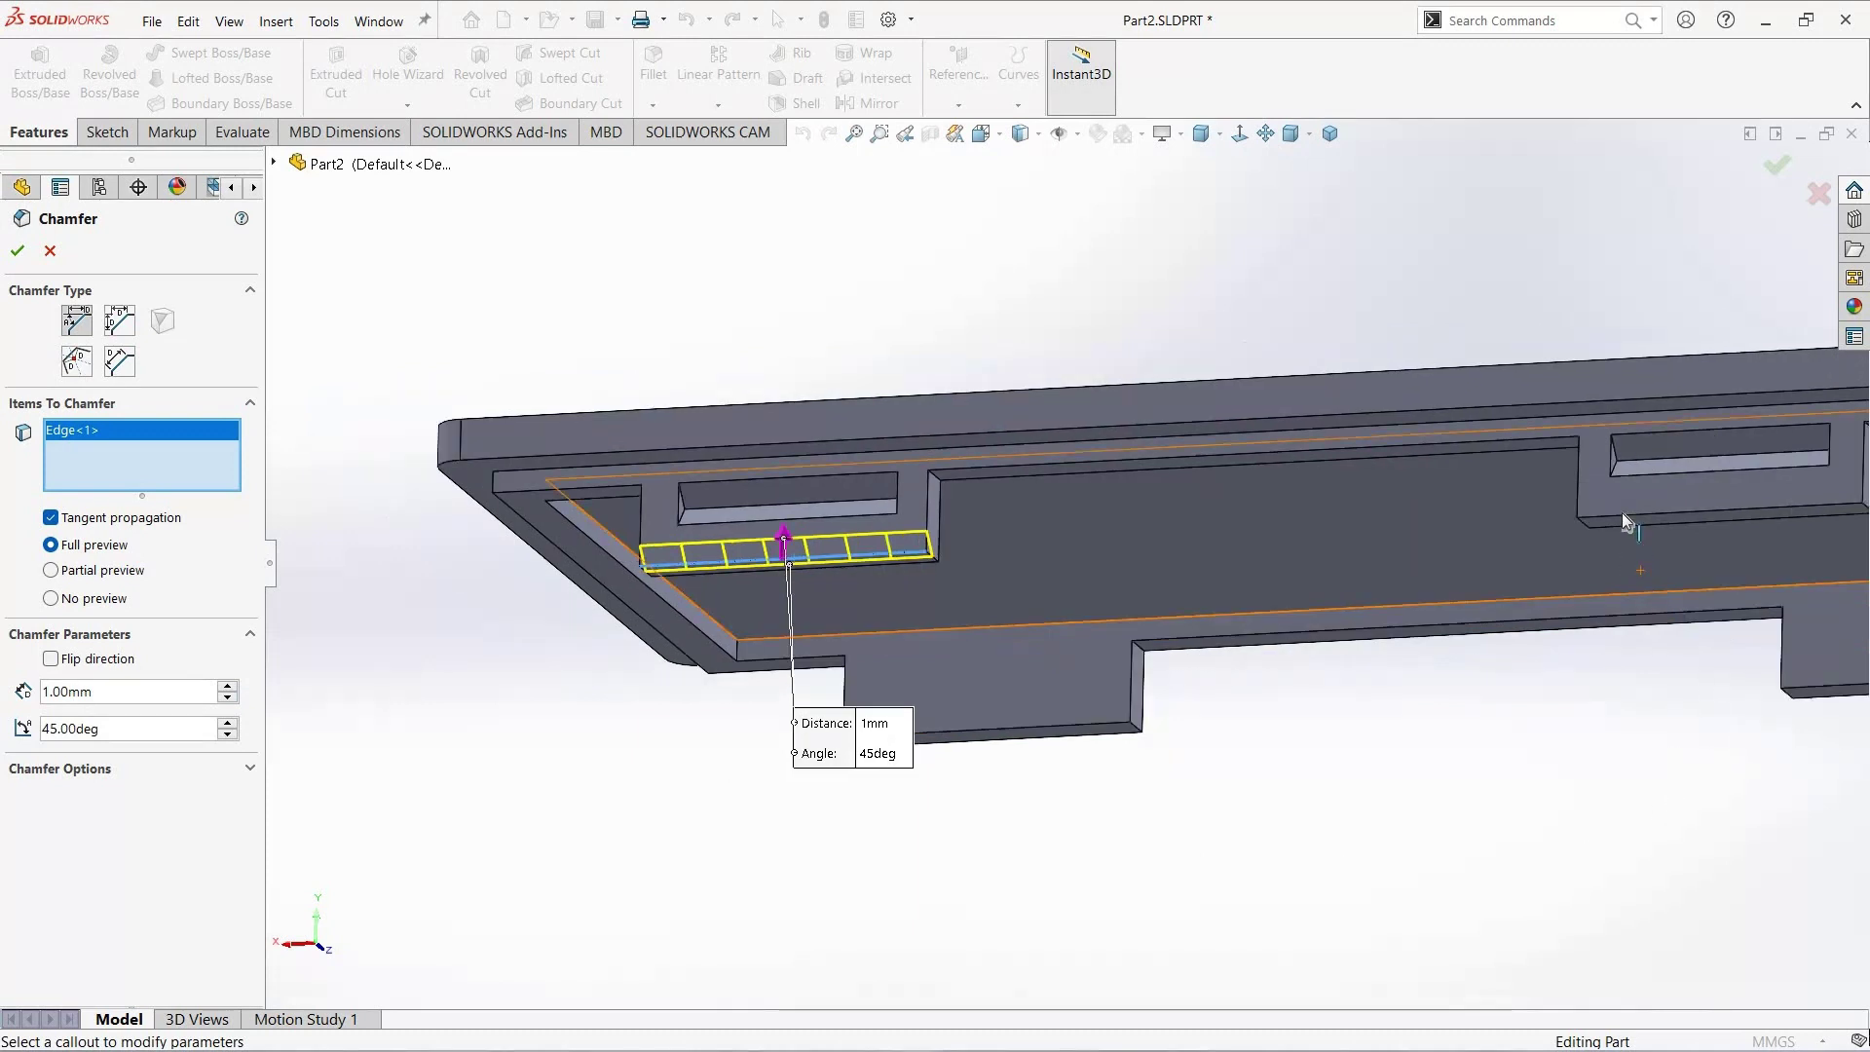
pyautogui.click(1637, 604)
# Step: Add the remaining clip edge, apply Chamfer1, and fit the lid in view
pyautogui.scroll(3, 1656, 643)
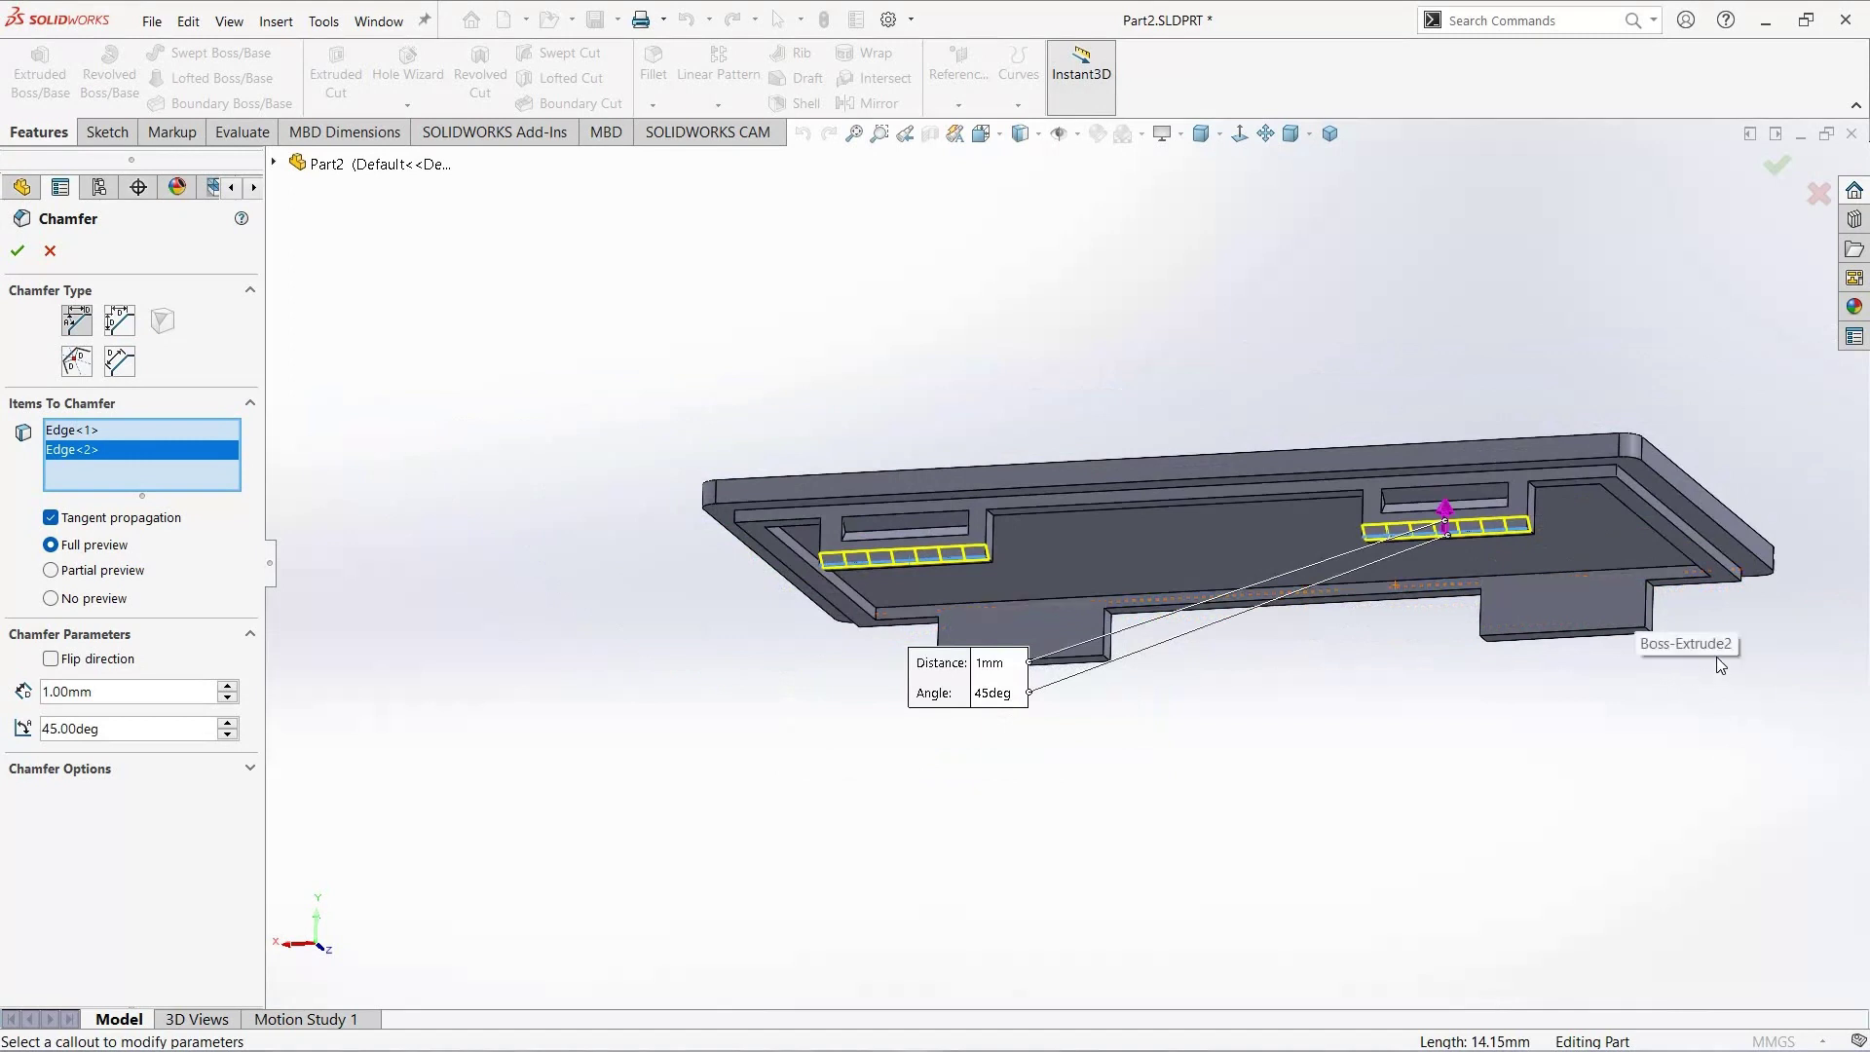
pyautogui.moveTo(1531, 656); pyautogui.dragTo(1152, 583, button='middle')
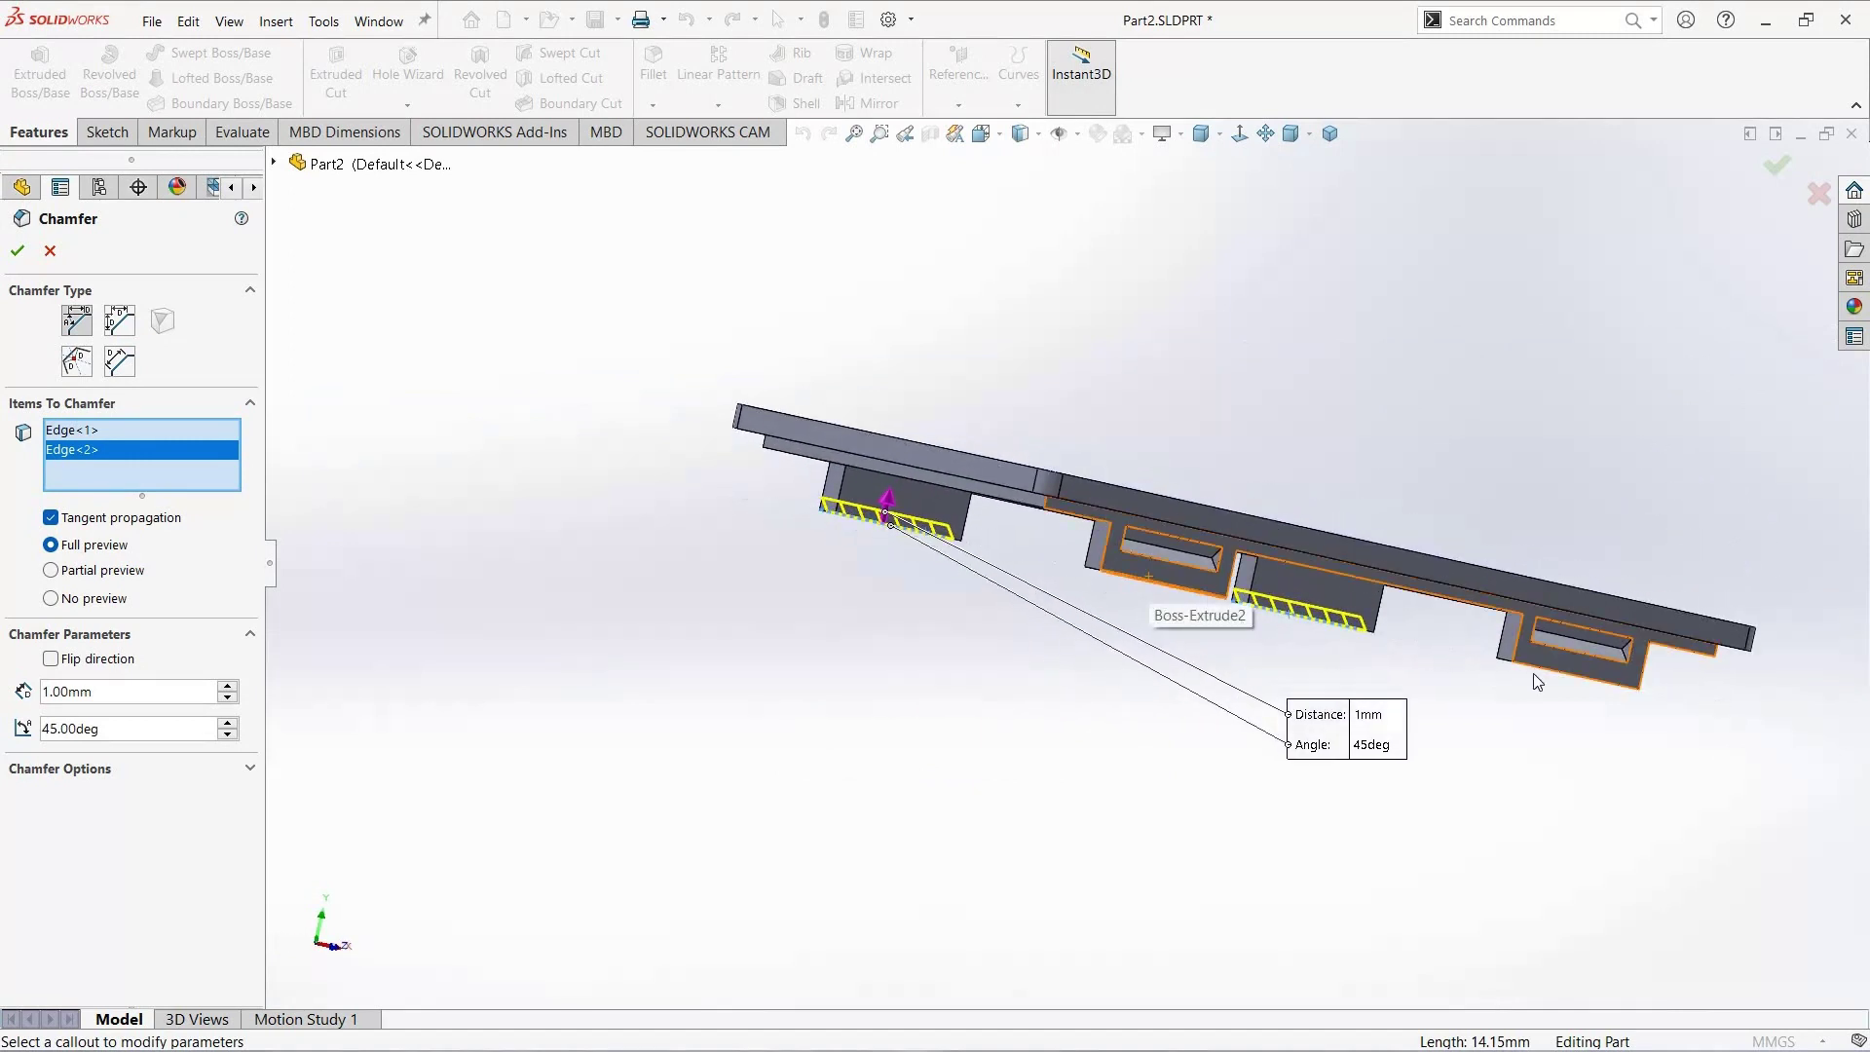
pyautogui.click(1150, 577)
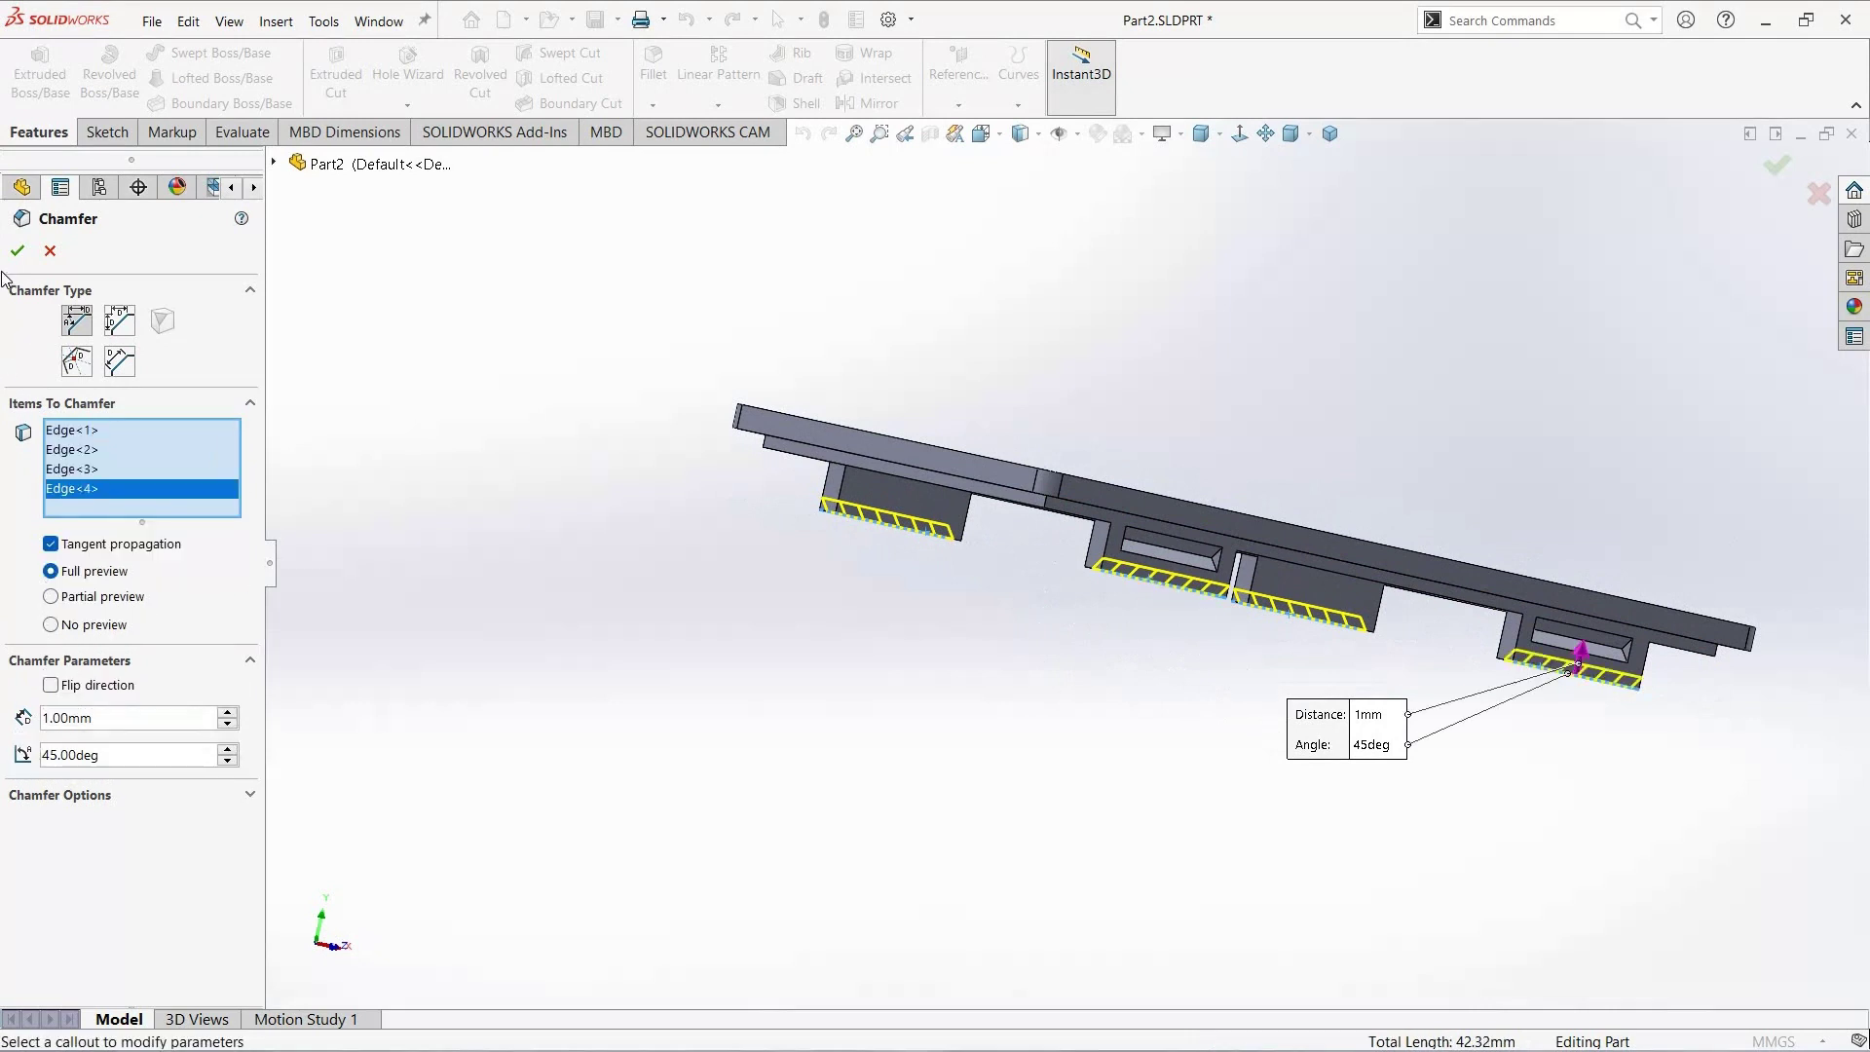
pyautogui.press('Return')
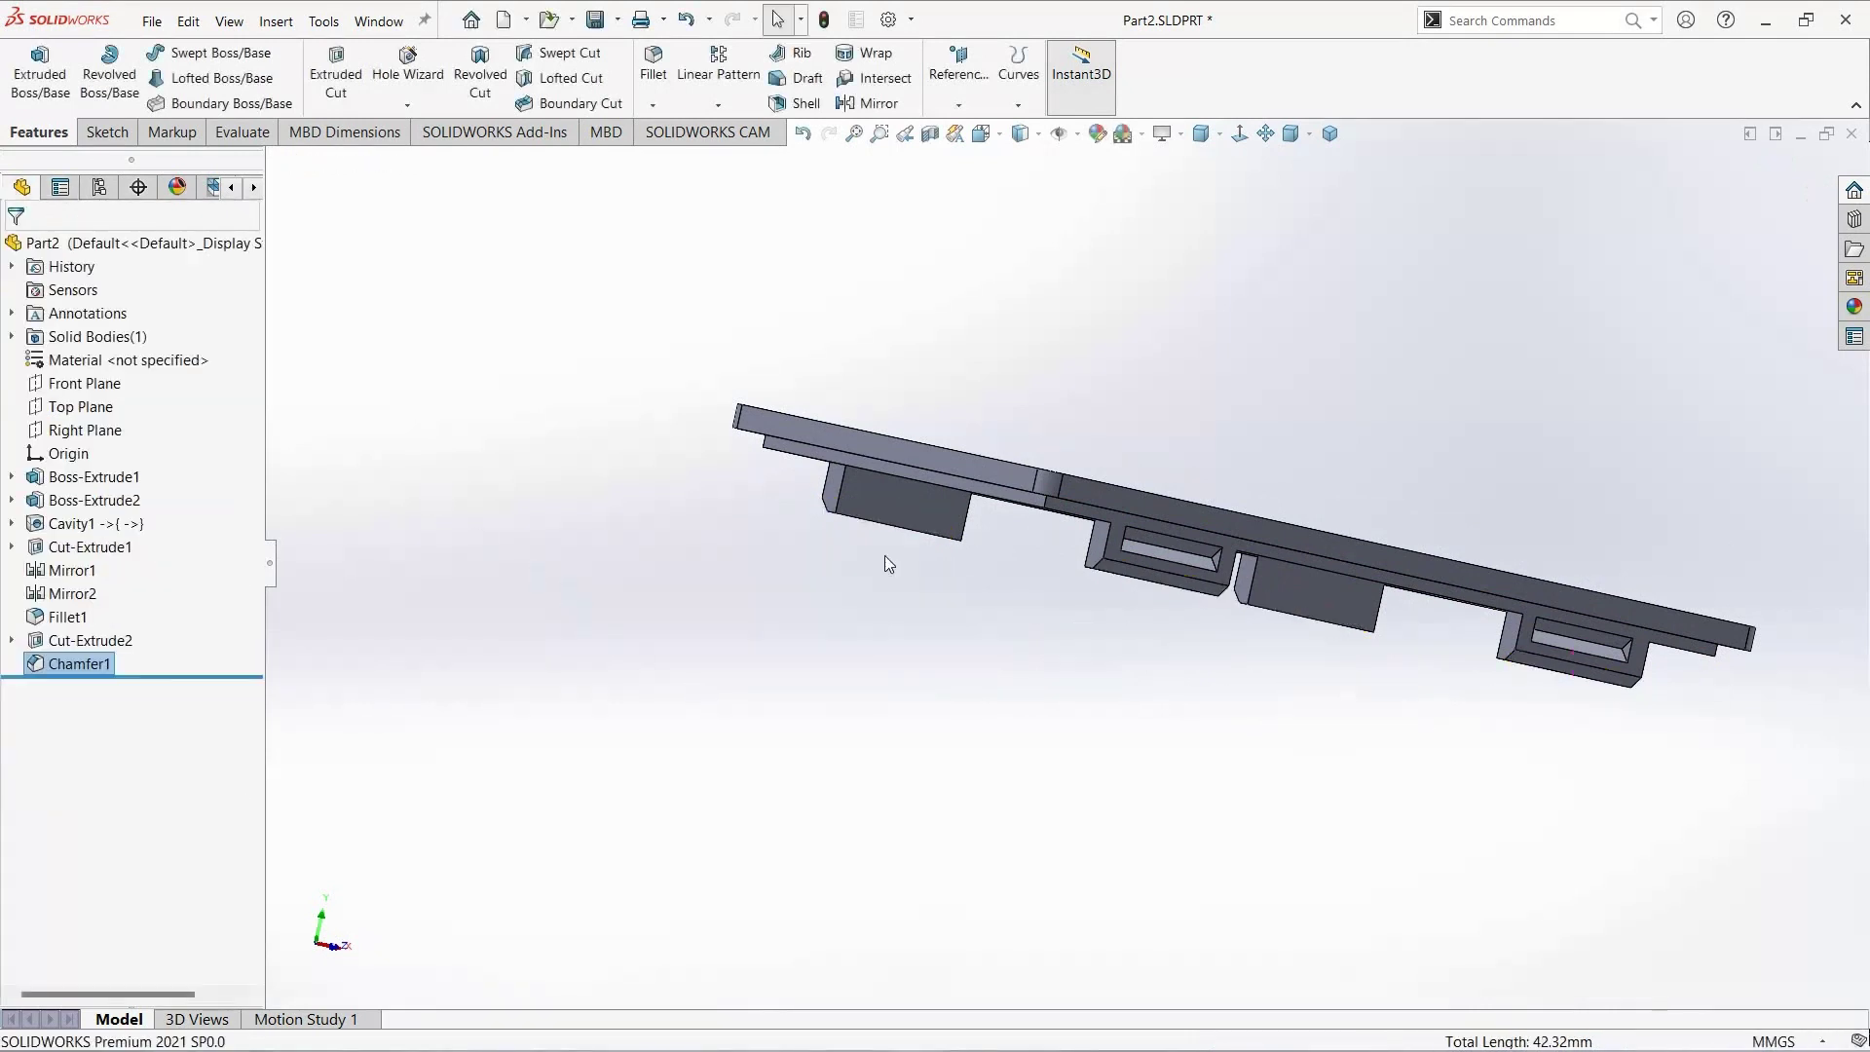
pyautogui.moveTo(724, 621); pyautogui.dragTo(1541, 681, button='middle')
pyautogui.press('f')
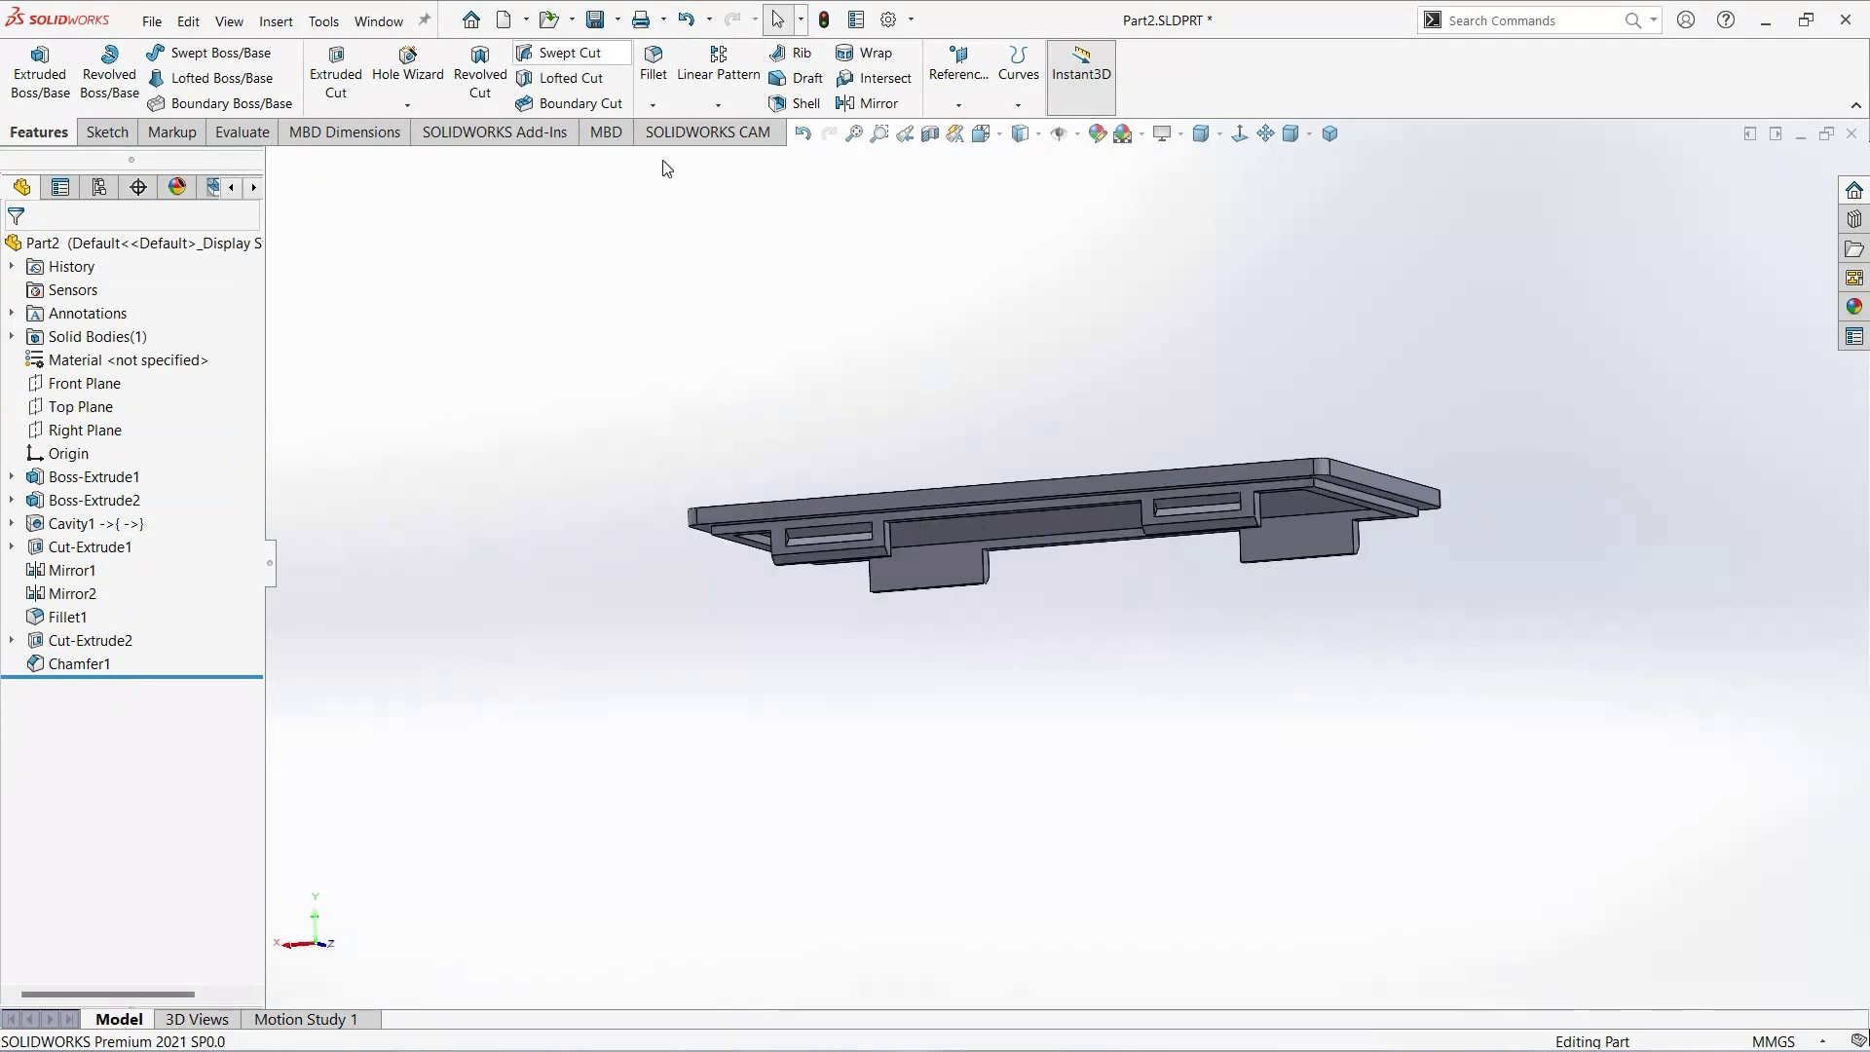
# Step: Save the lid part and reopen Assem1.SLDASM from the recent files
pyautogui.click(591, 22)
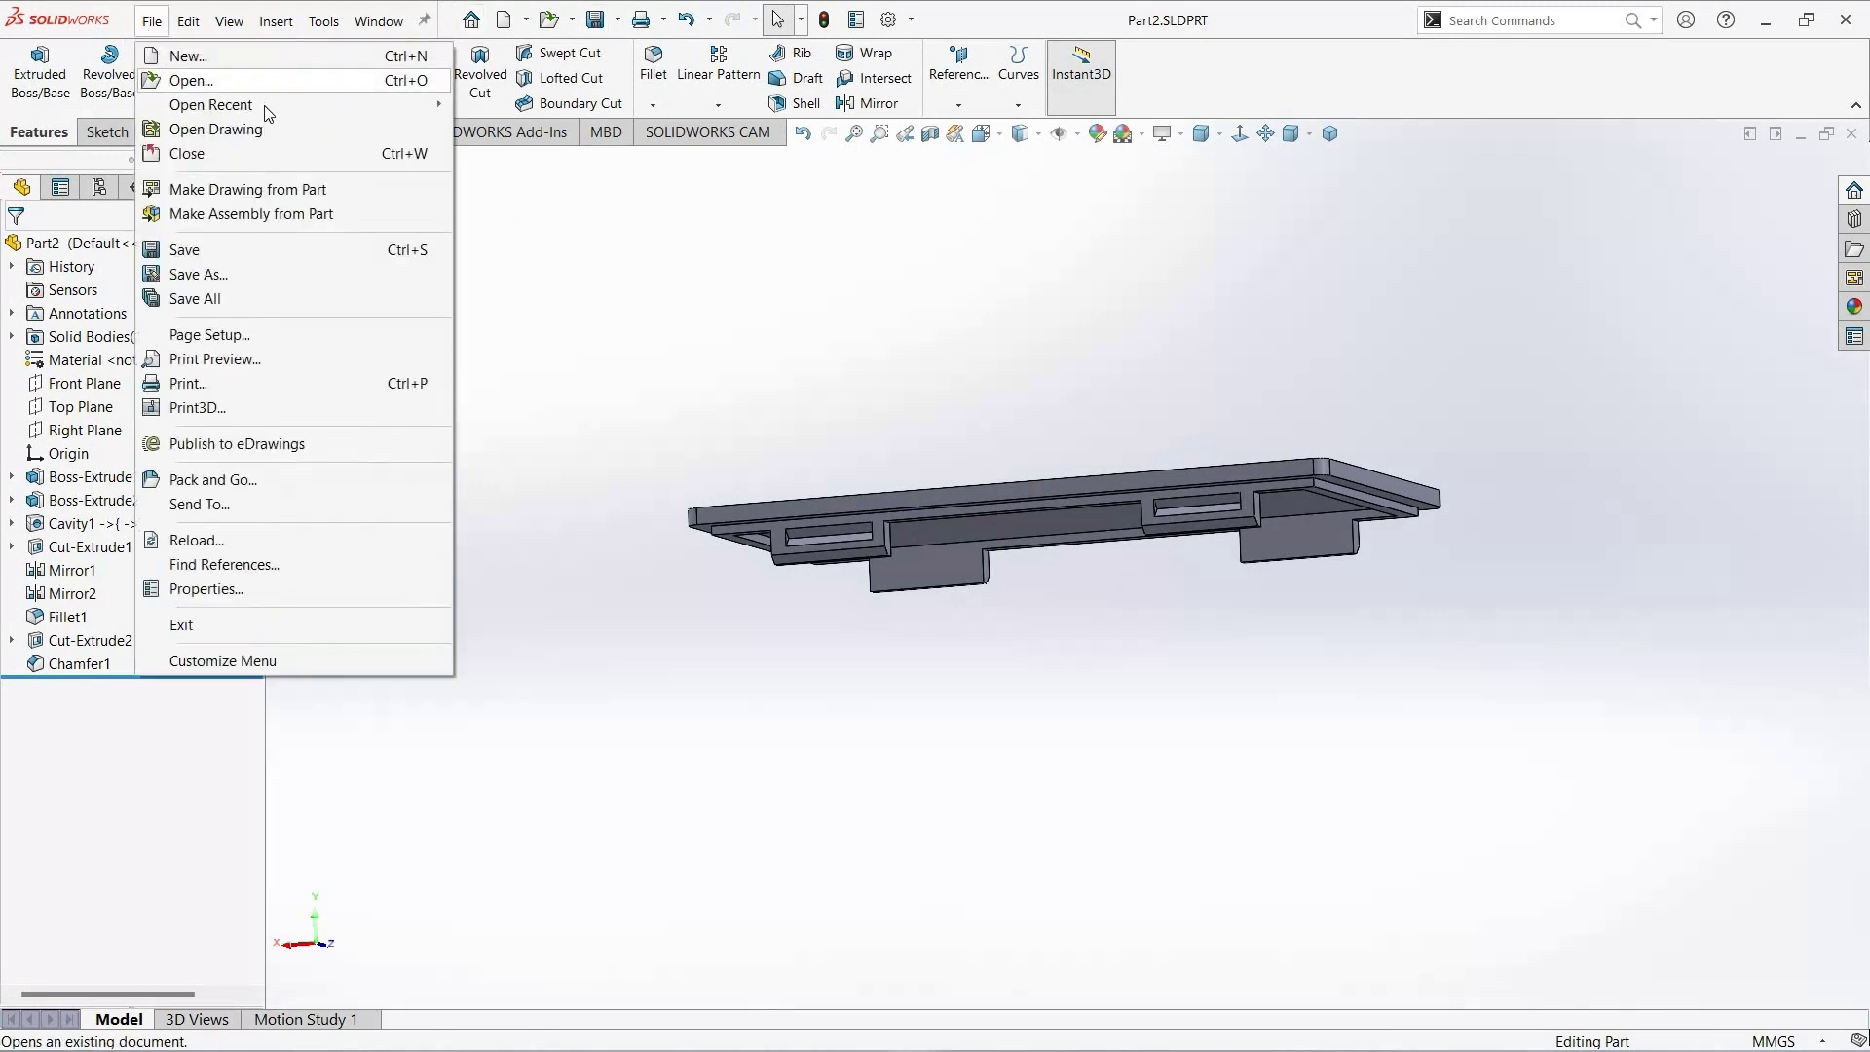
pyautogui.moveTo(211, 105)
pyautogui.click(545, 153)
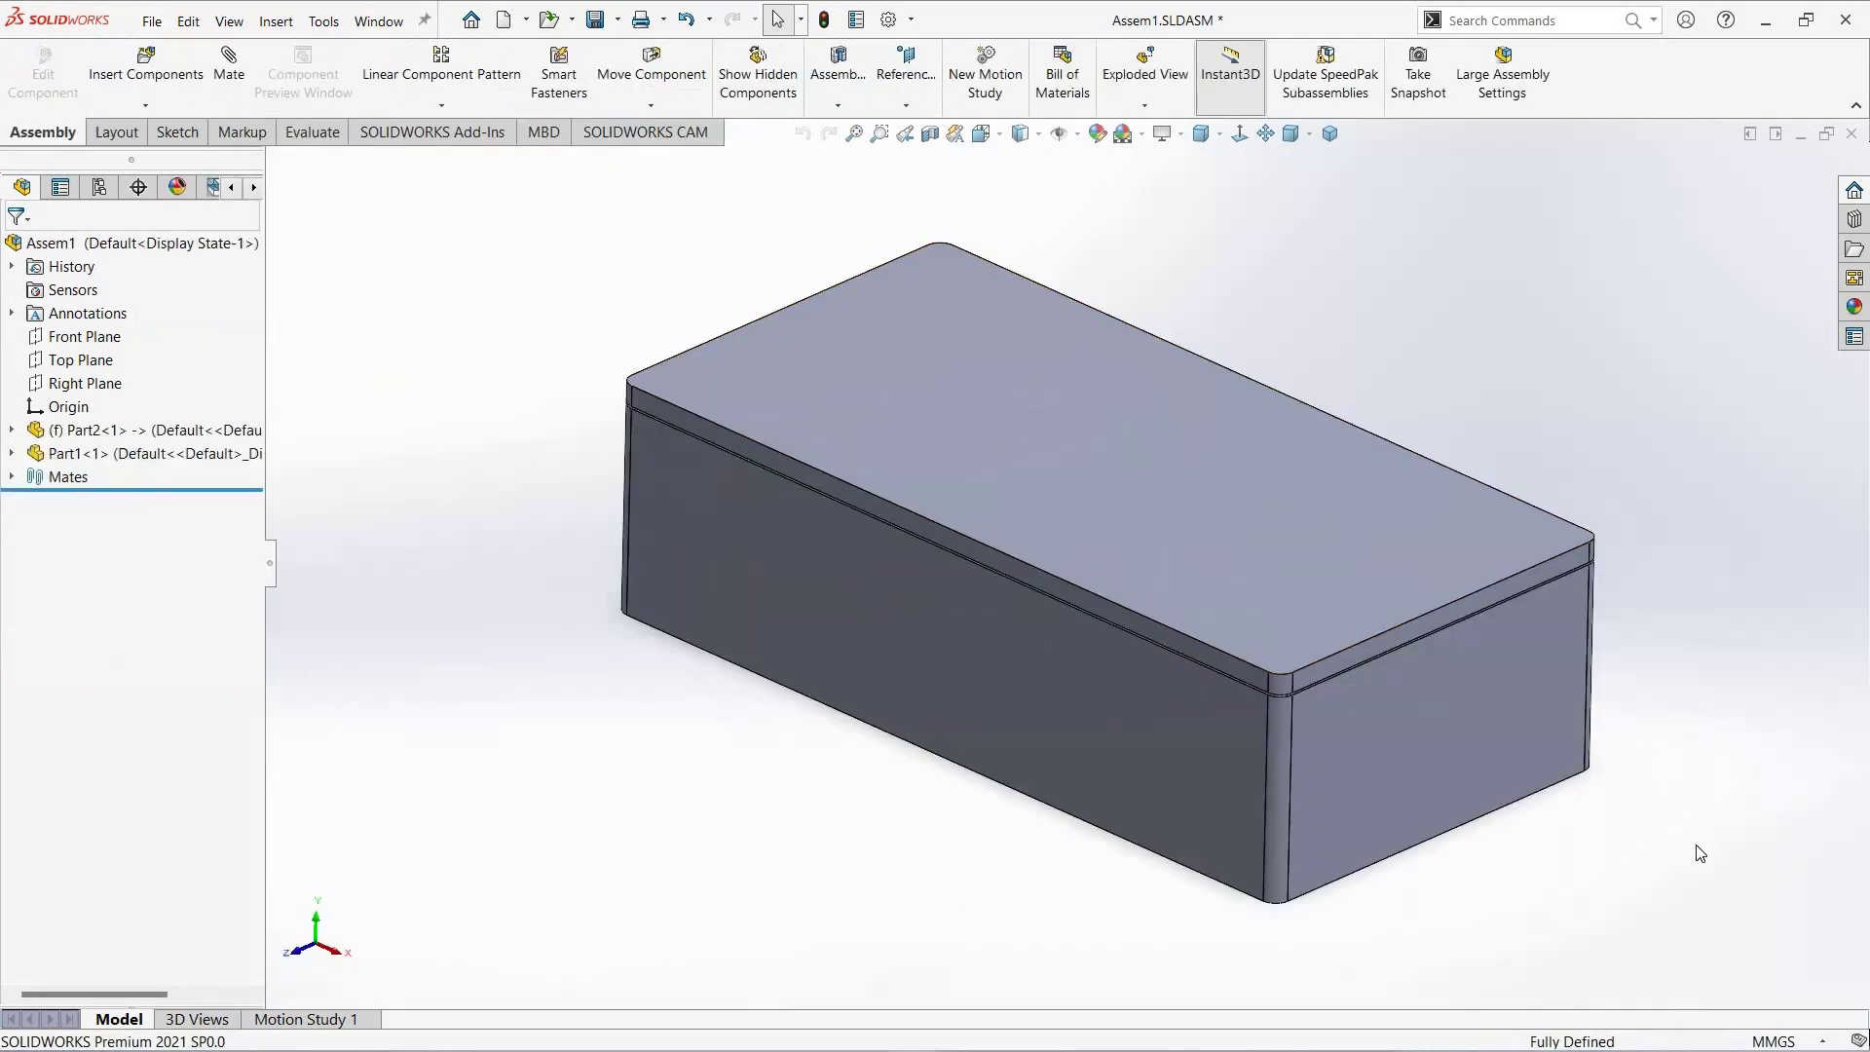
pyautogui.moveTo(1674, 785)
pyautogui.mouseDown(button='middle')
pyautogui.moveTo(1515, 797)
pyautogui.moveTo(1627, 793)
pyautogui.moveTo(1176, 497)
pyautogui.mouseUp(button='middle')
# Step: Make both the lid and box components transparent
pyautogui.rightClick(1331, 499)
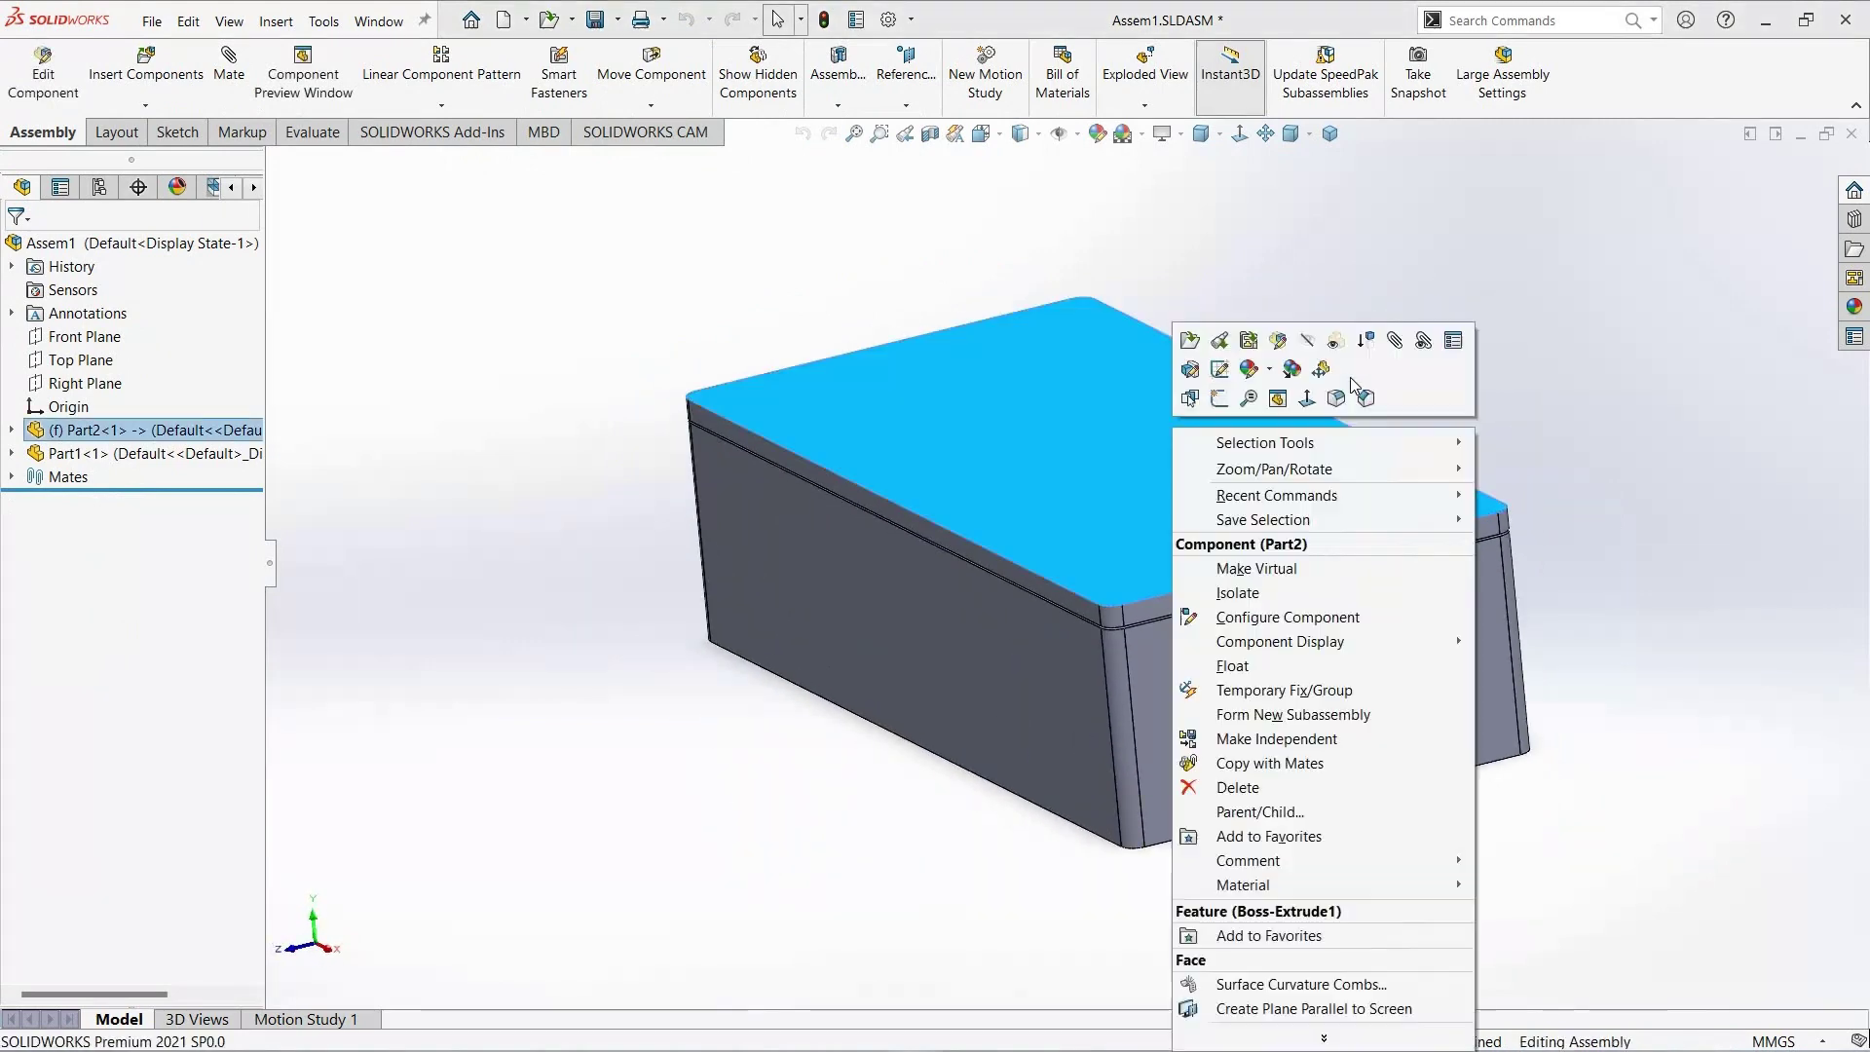
pyautogui.click(1336, 343)
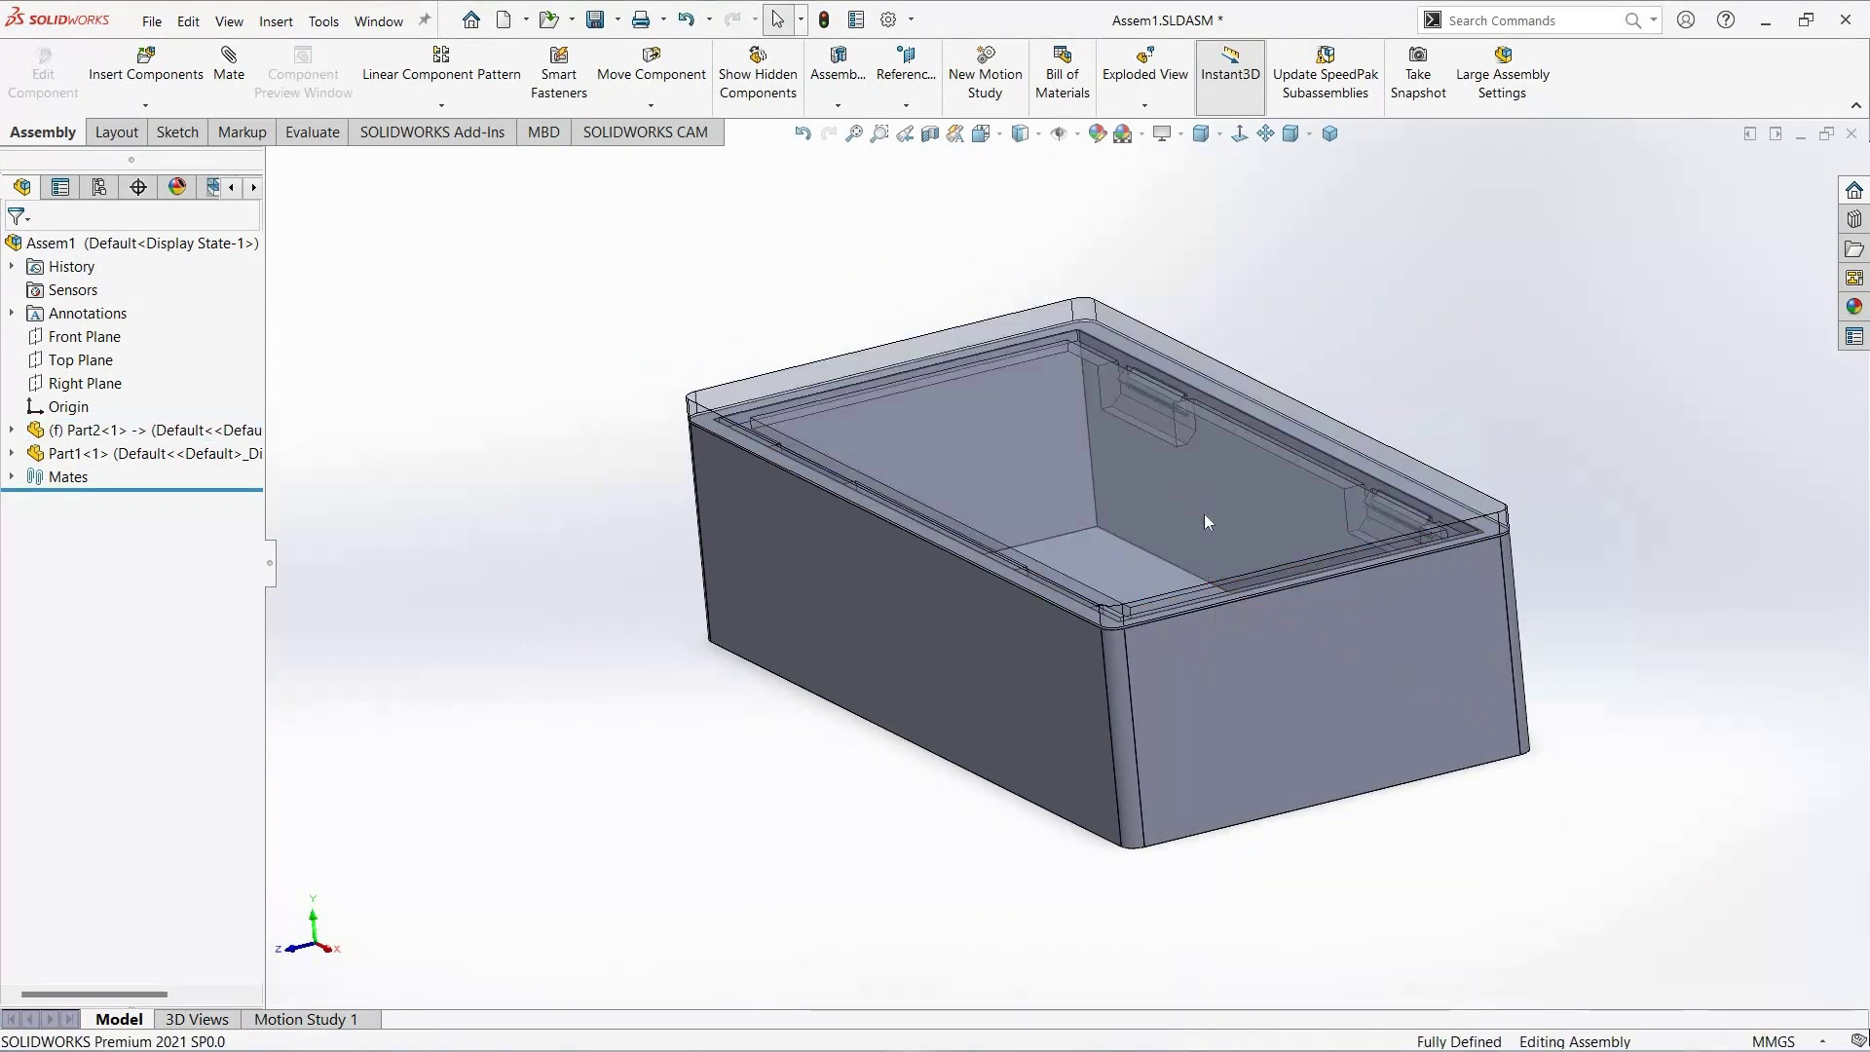
pyautogui.rightClick(1171, 339)
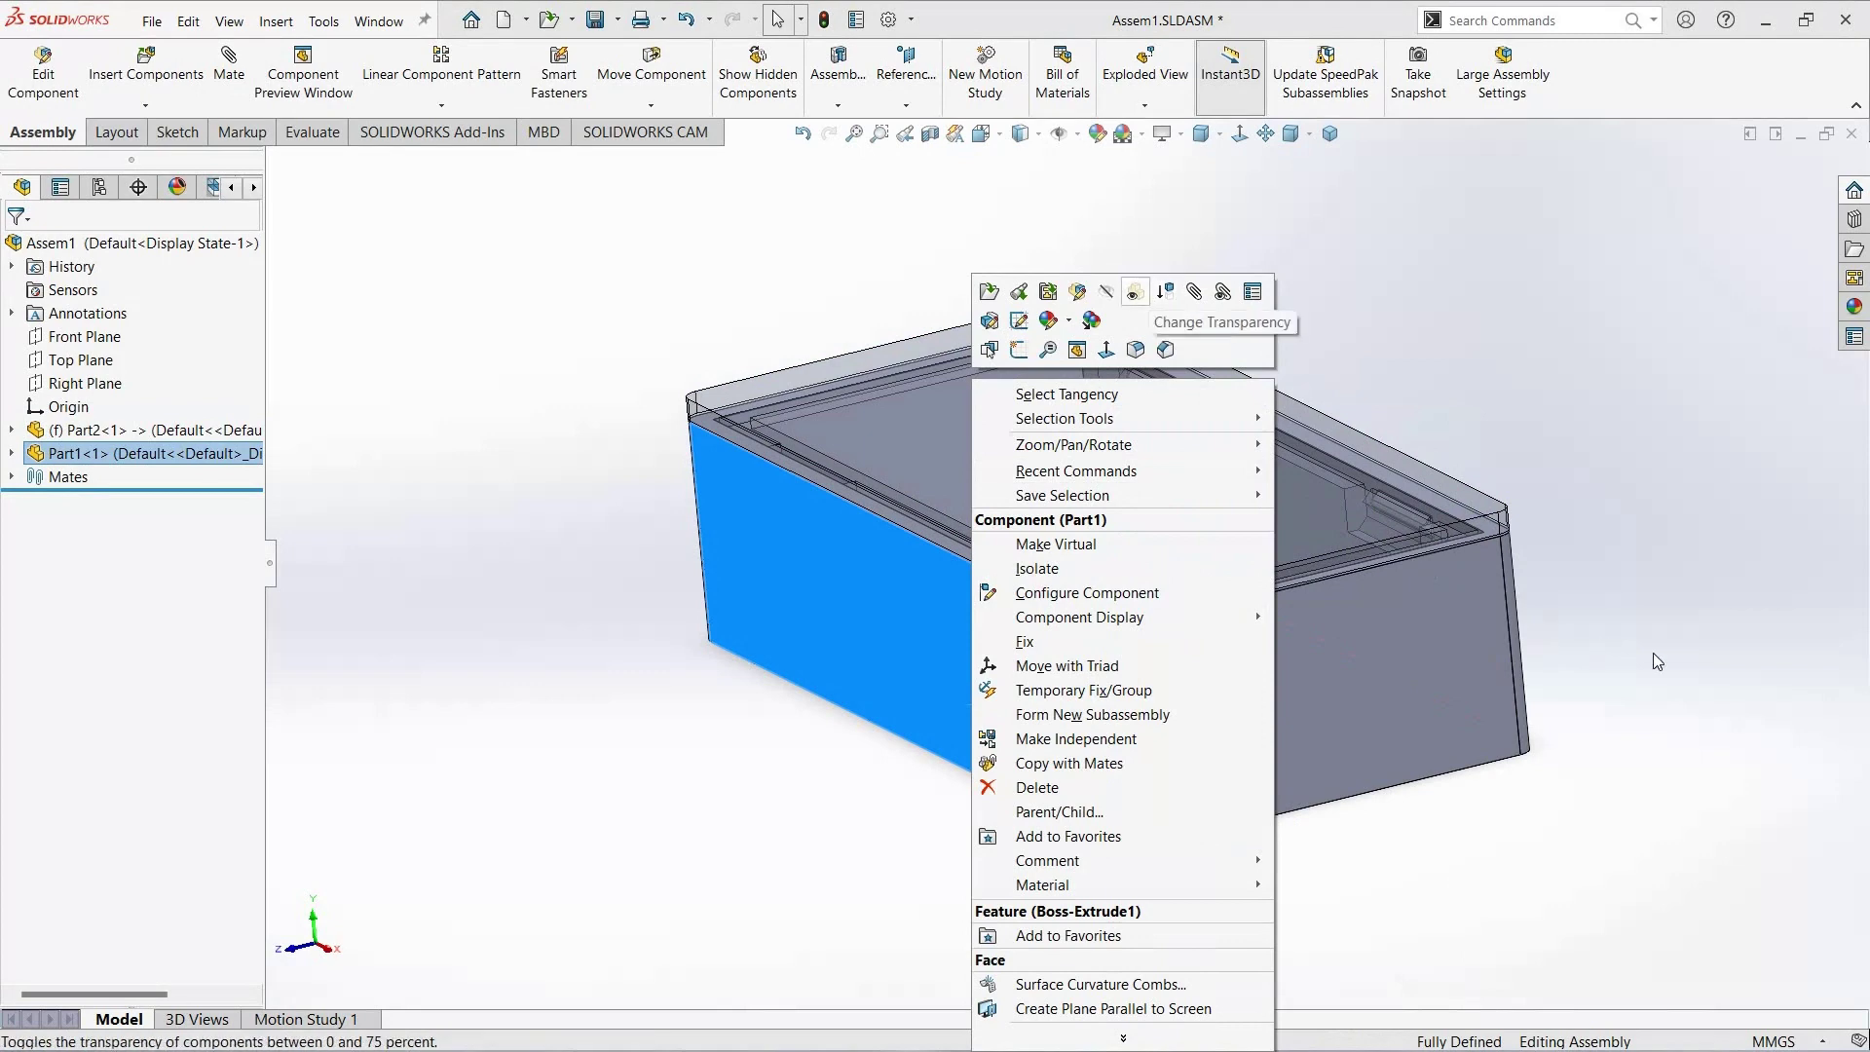
pyautogui.click(1149, 293)
pyautogui.click(1662, 720)
# Step: View the assembly Normal To and zoom to fit the box and visible clips
pyautogui.moveTo(1666, 668); pyautogui.dragTo(1565, 668, button='middle')
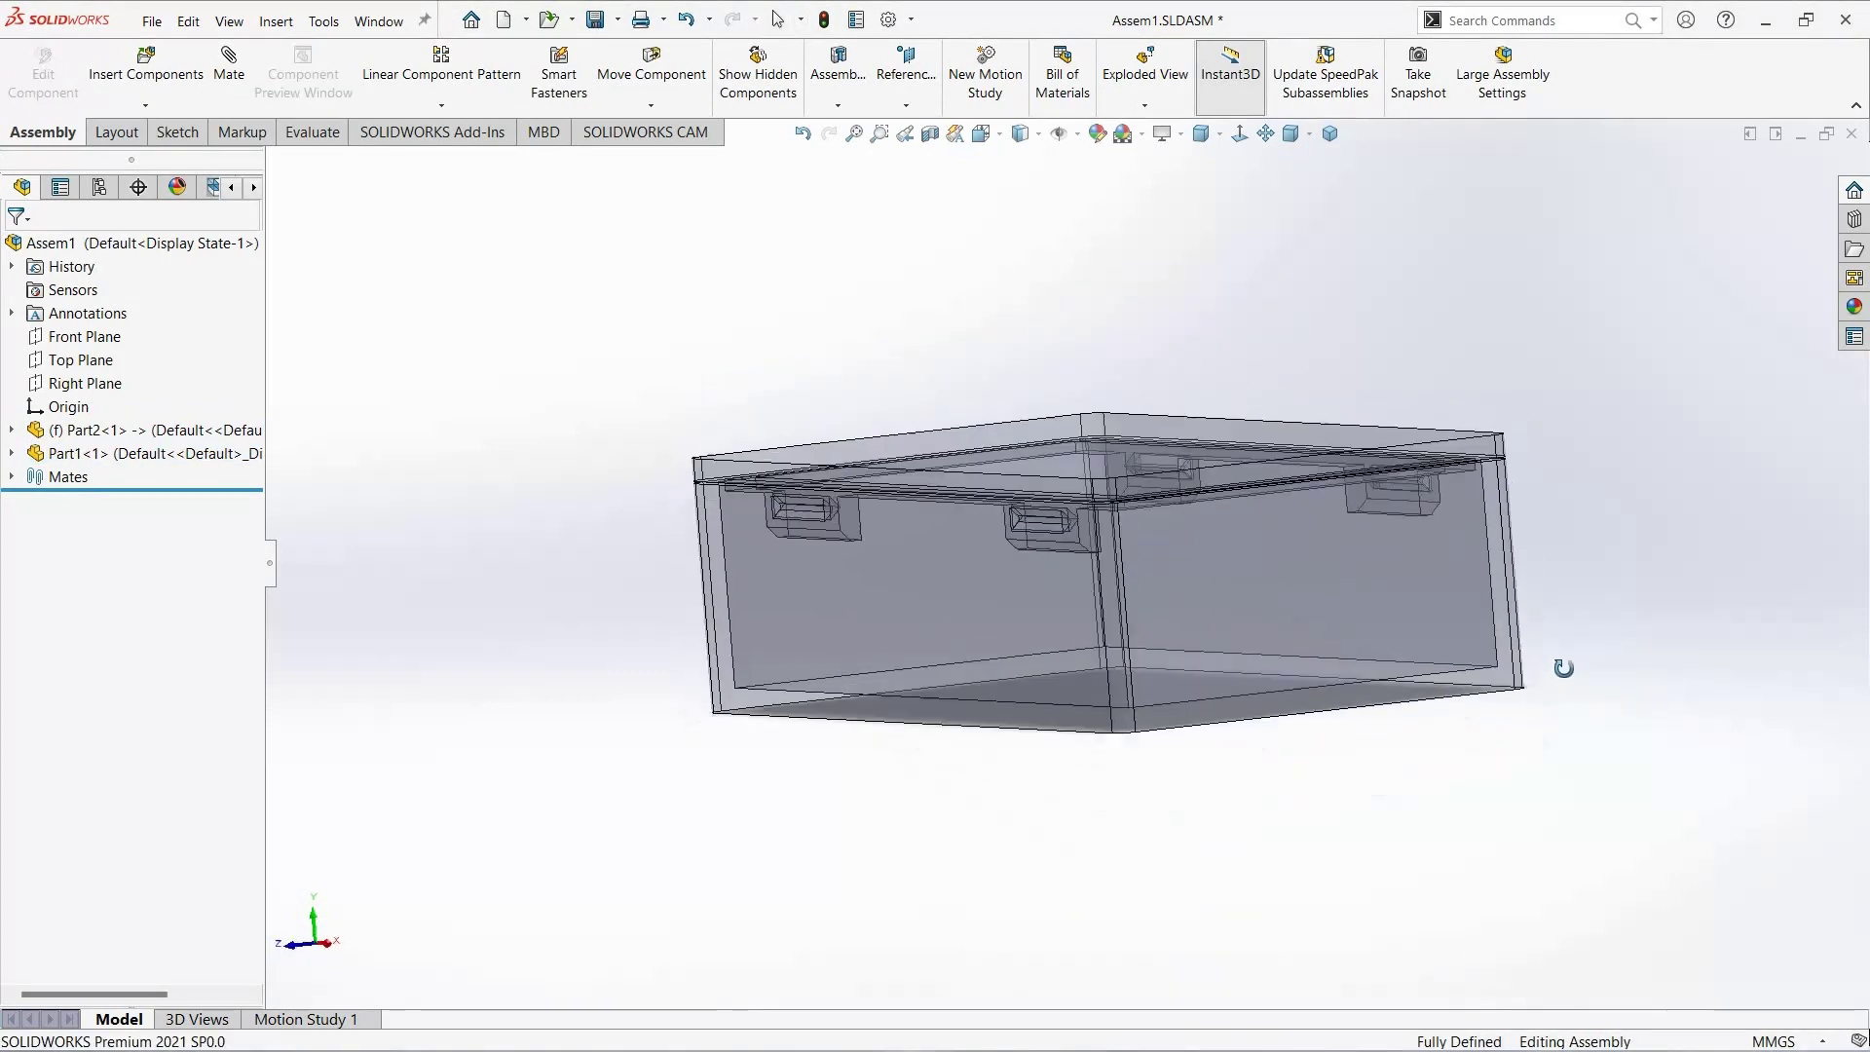
pyautogui.moveTo(1353, 187); pyautogui.dragTo(1322, 152, button='middle')
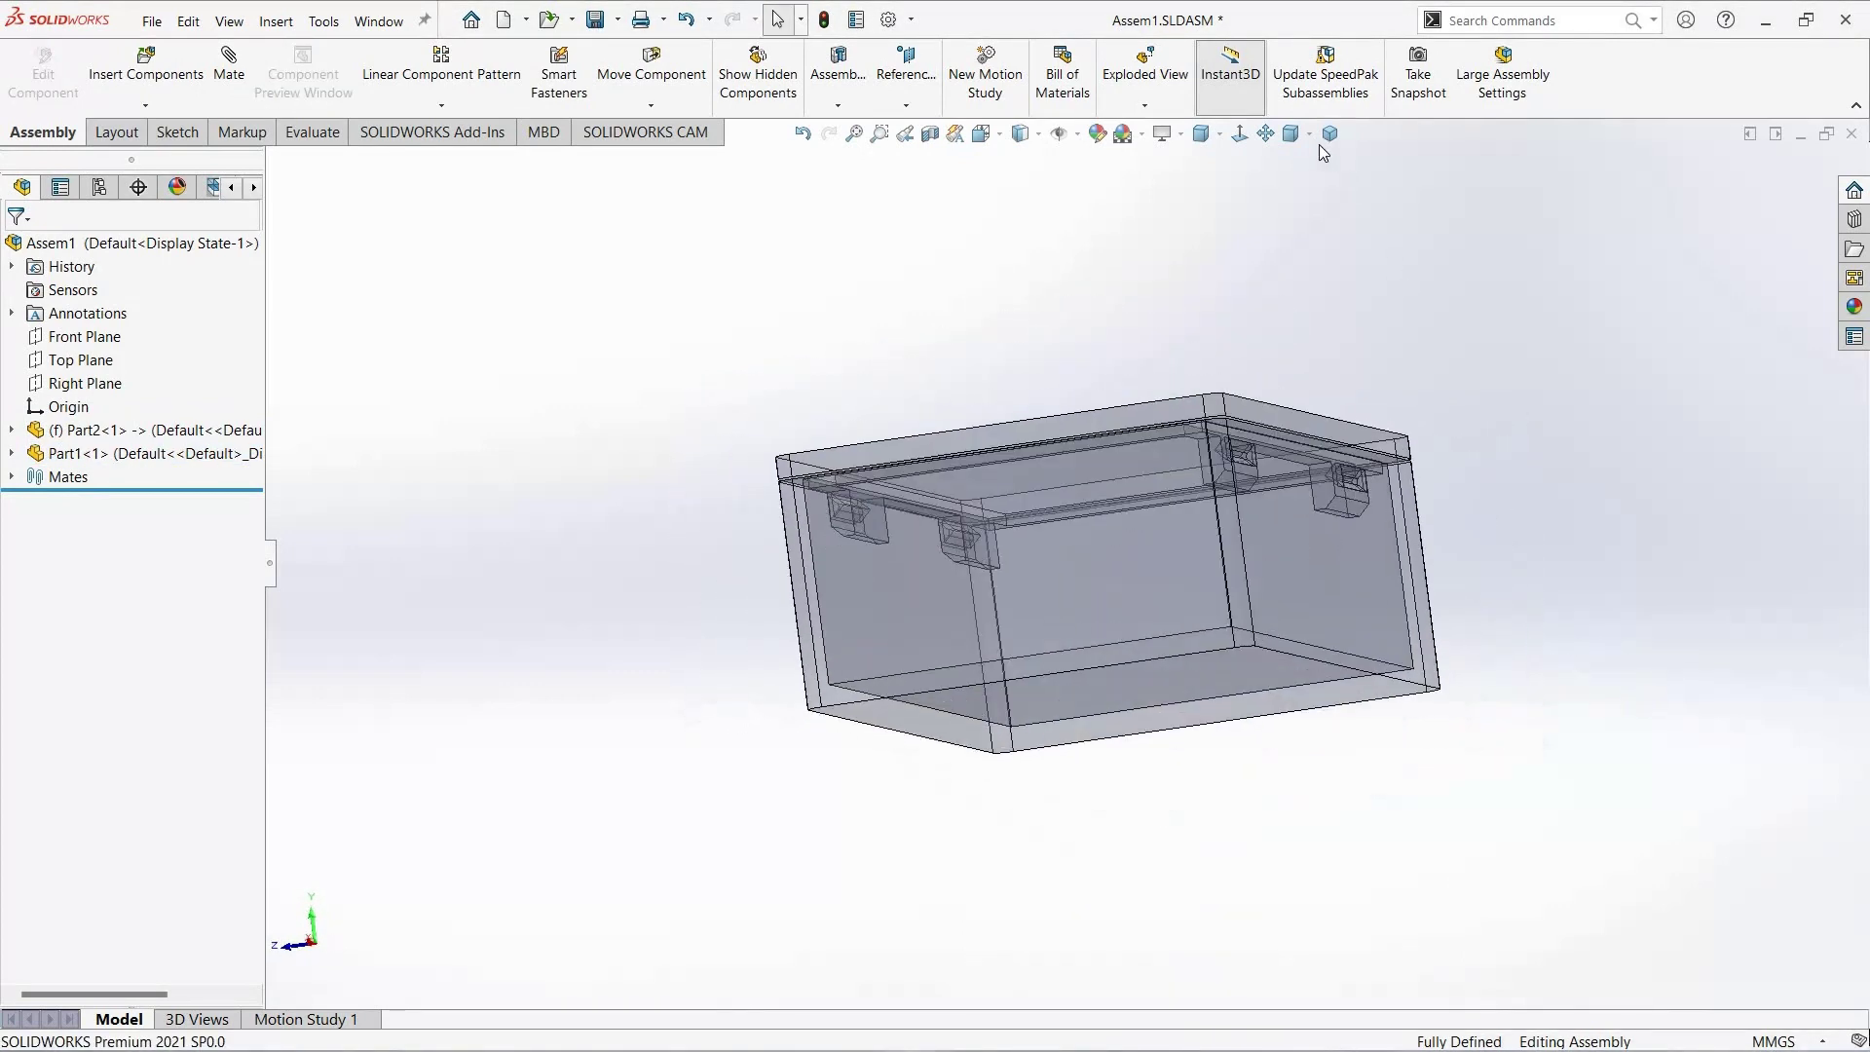
pyautogui.click(1239, 134)
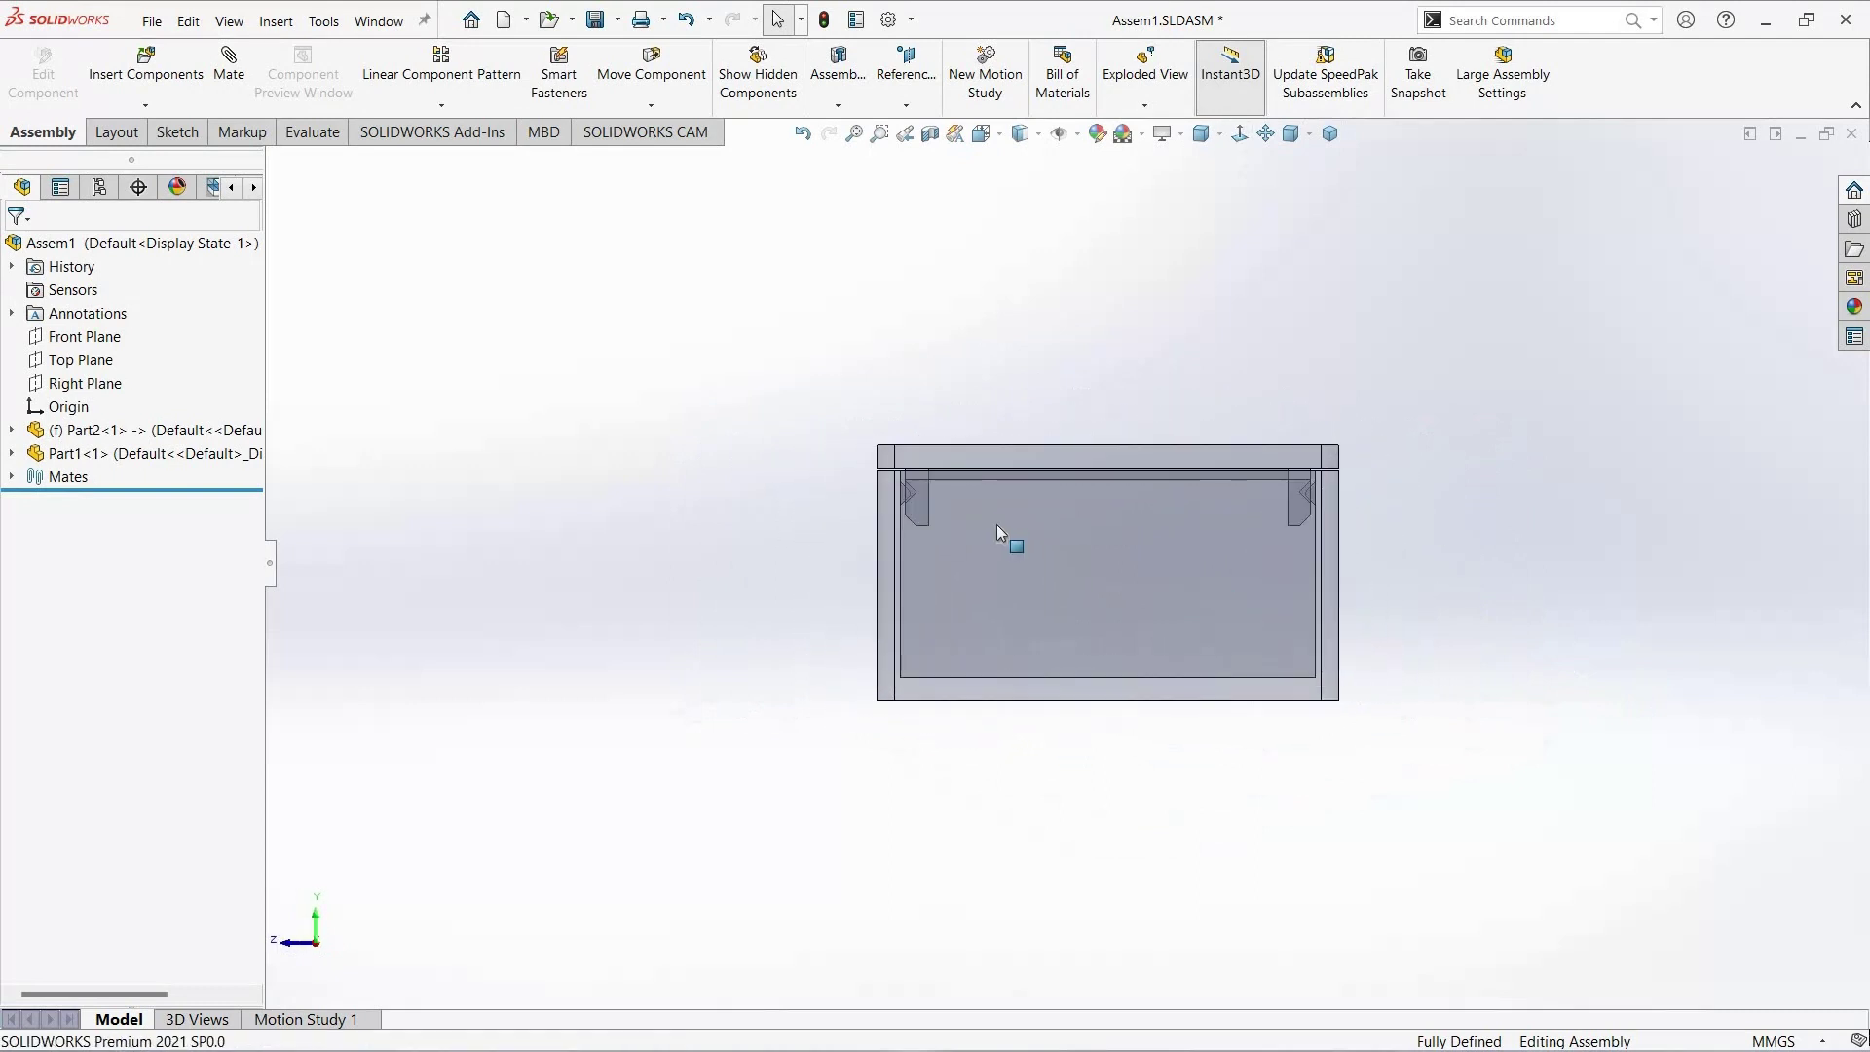
pyautogui.scroll(-2, 892, 538)
pyautogui.scroll(-2, 888, 547)
pyautogui.scroll(-2, 838, 482)
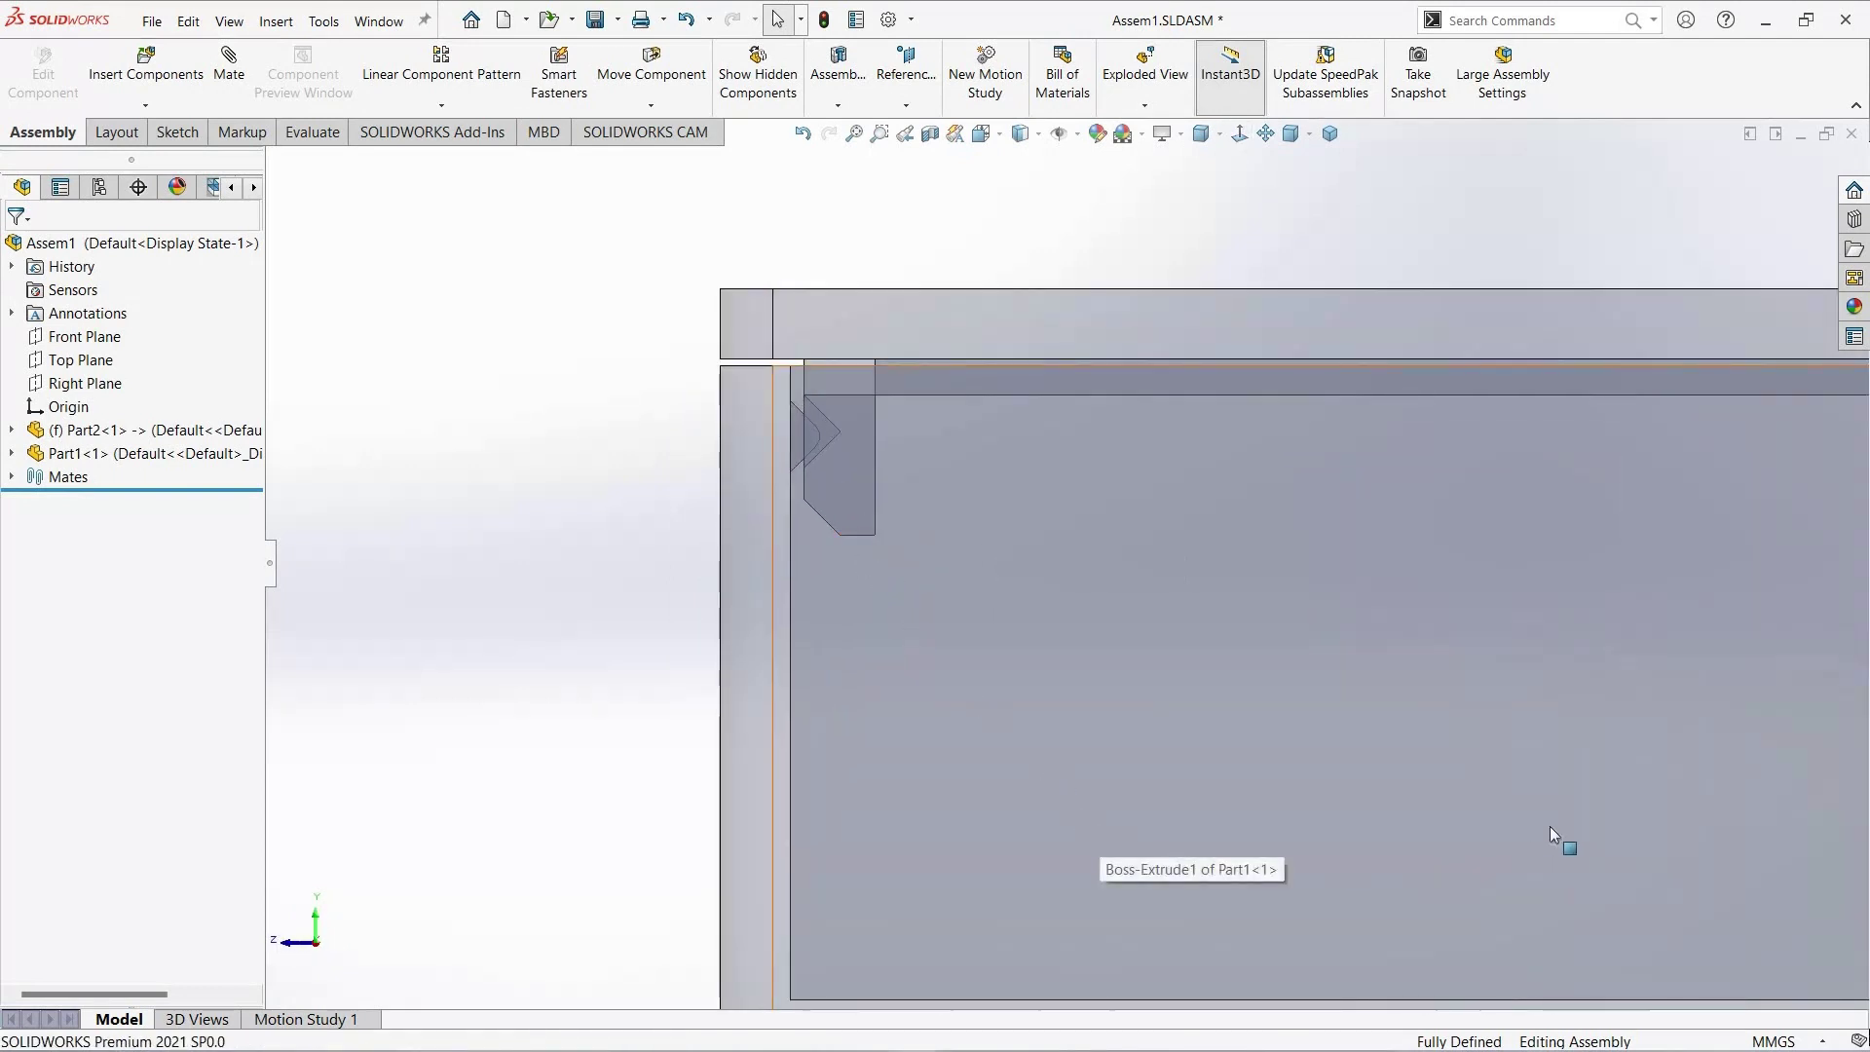
pyautogui.scroll(3, 1568, 809)
pyautogui.press('f')
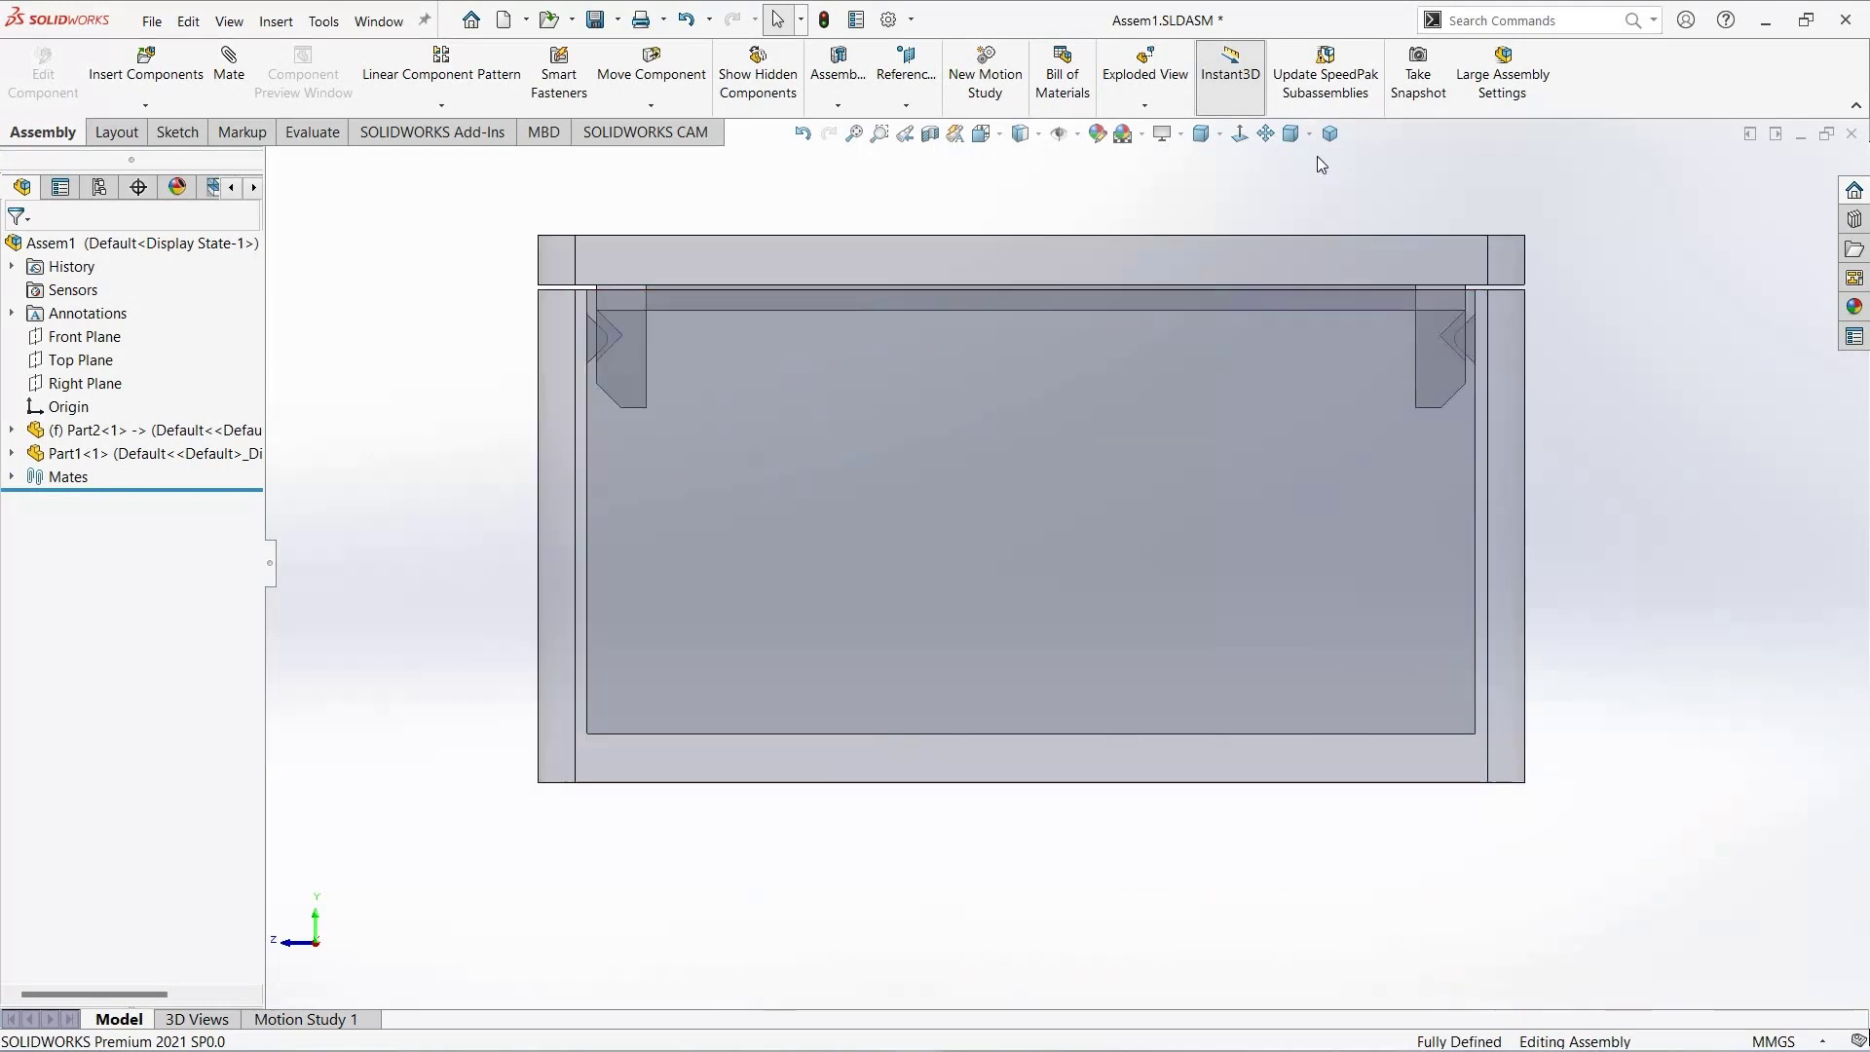